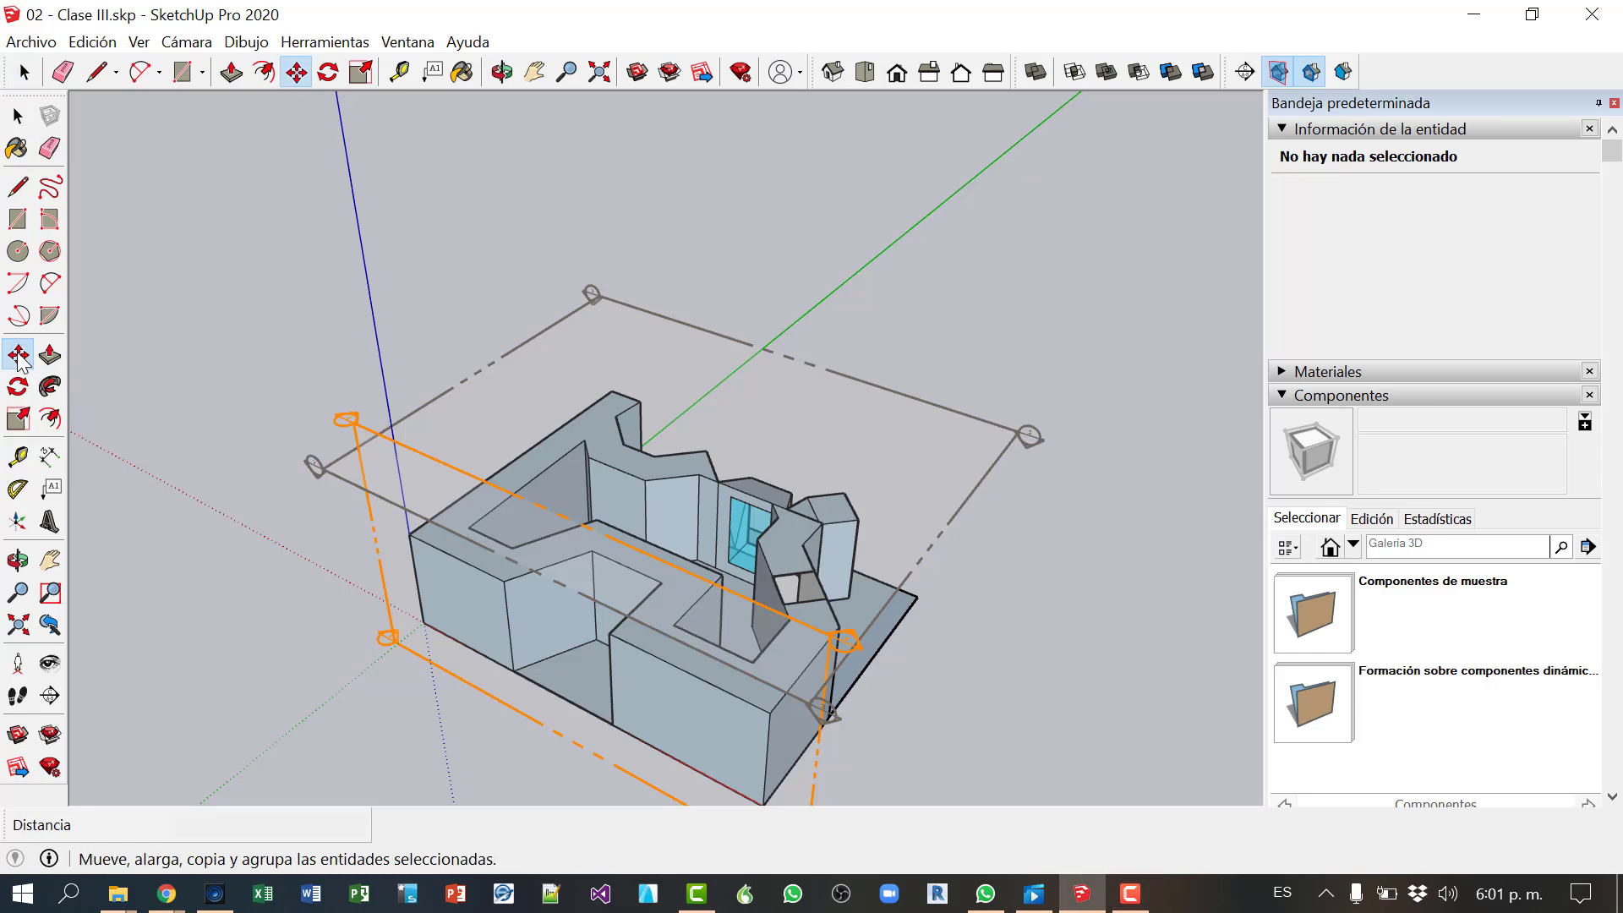
{"action": "left_click", "coordinate": [489, 480]}
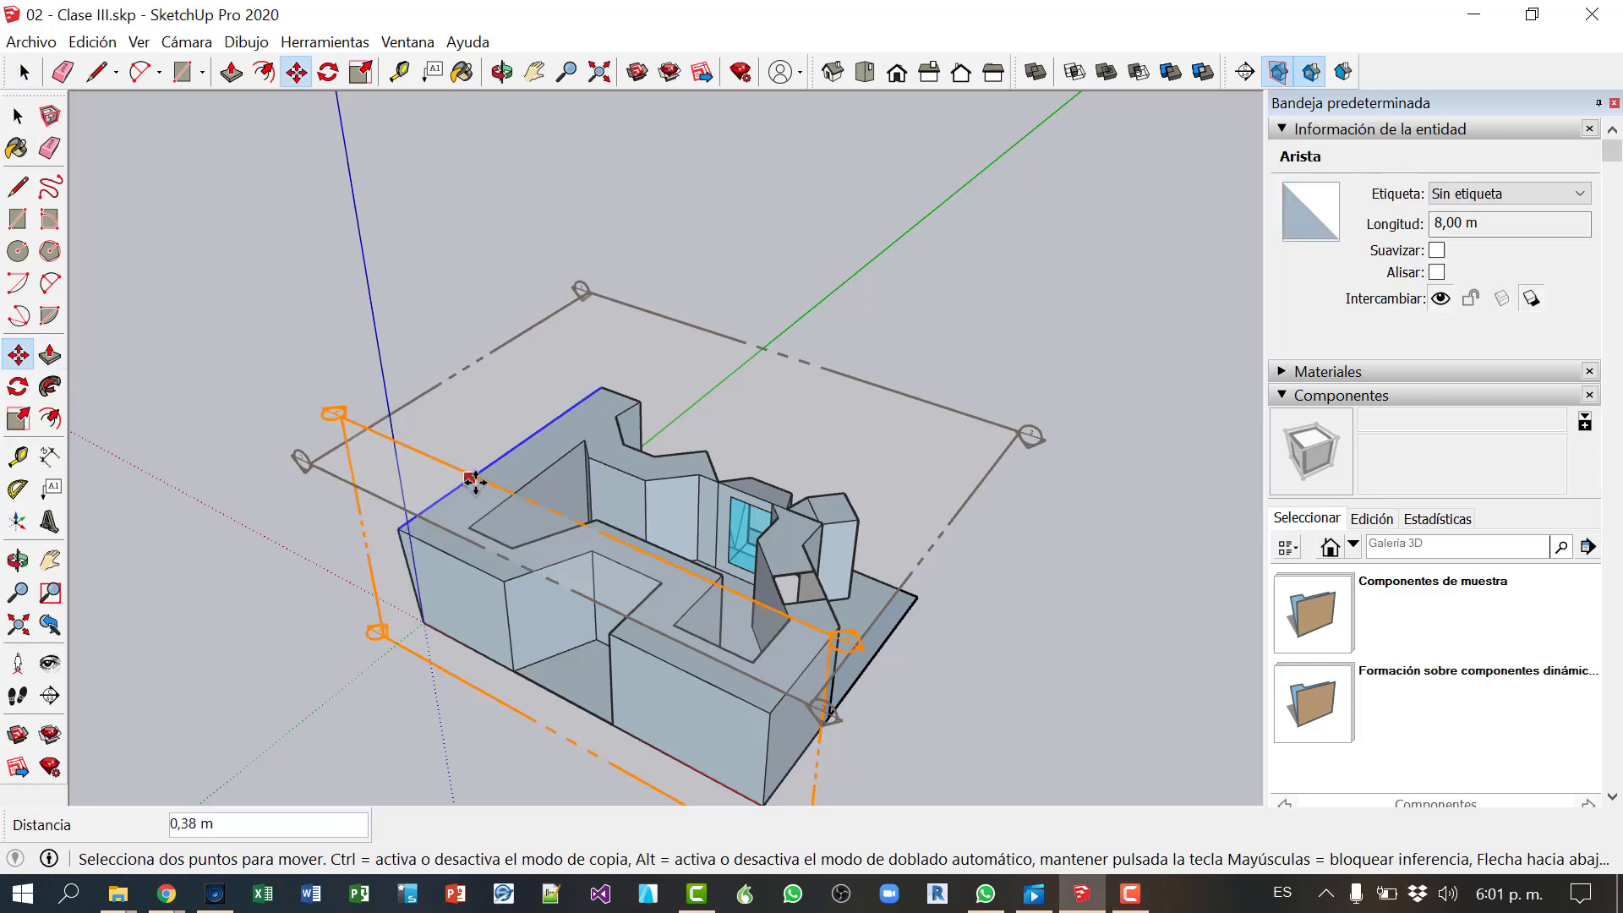
{"action": "left_click", "coordinate": [483, 484]}
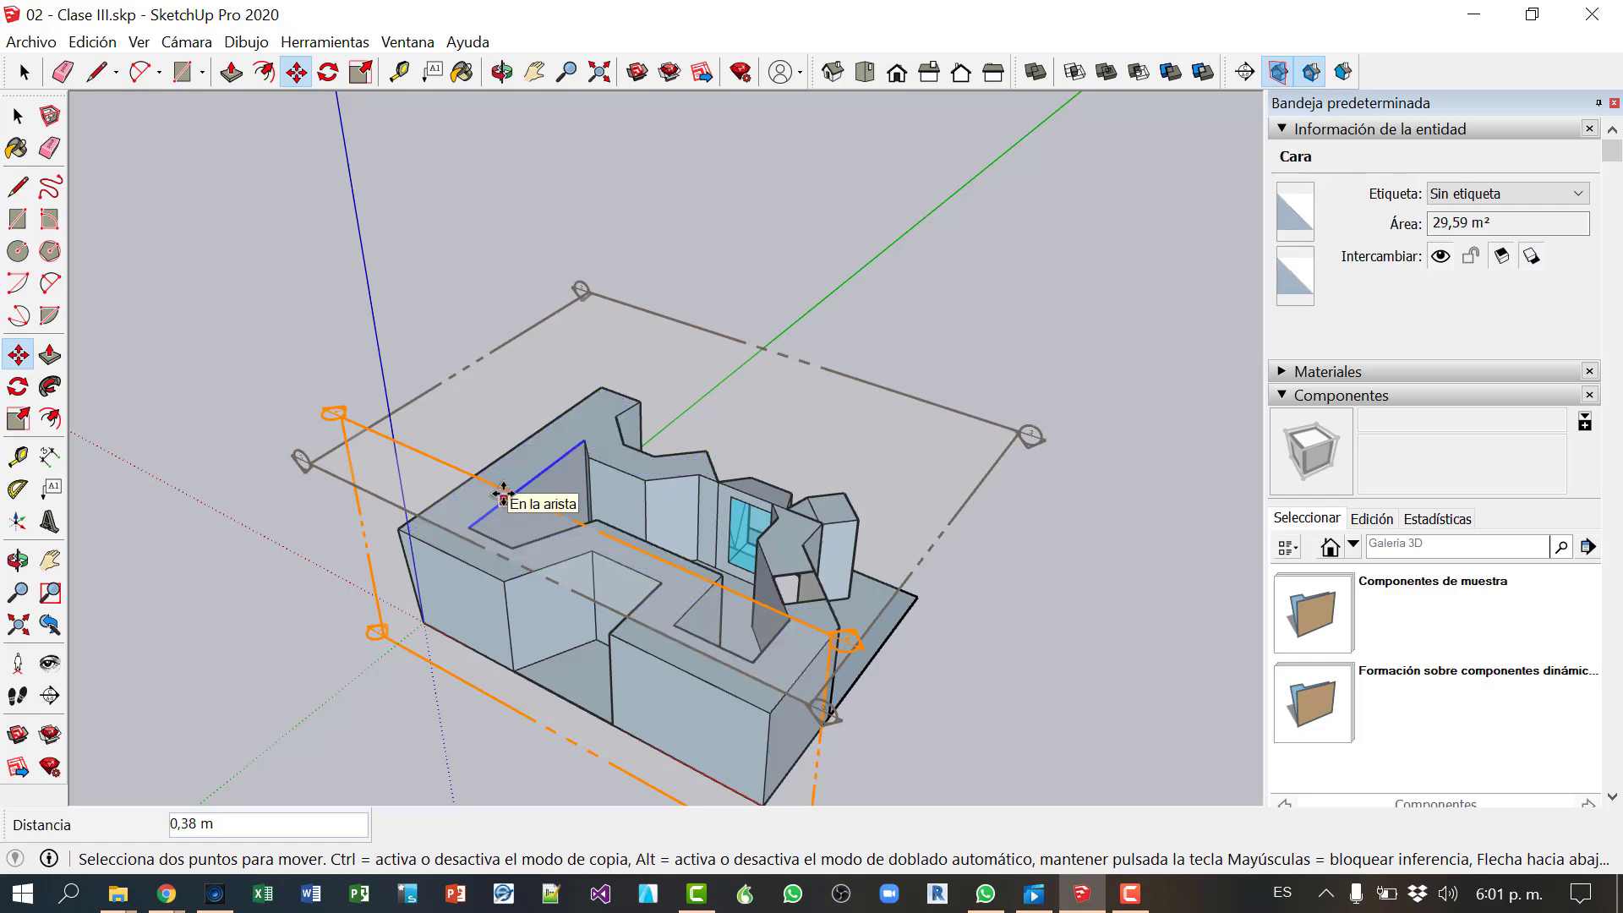
{"action": "key", "text": "ctrl+z"}
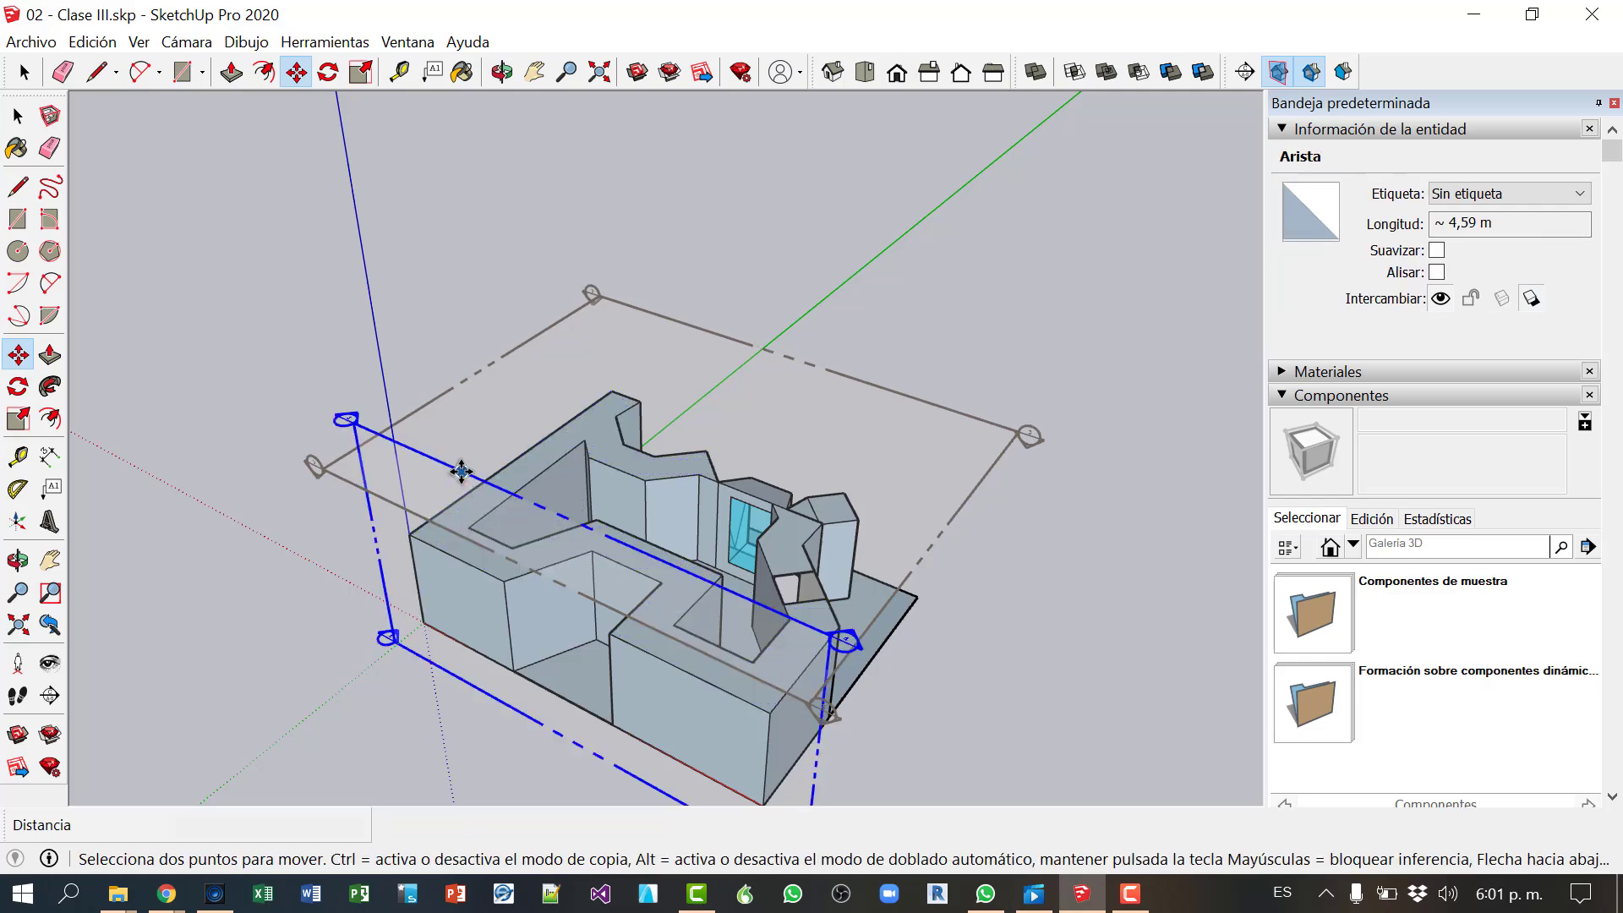
Step: Move the vertical section plane about 4.16 m into the building and toggle the section cuts off and on
{"action": "left_click", "coordinate": [453, 467]}
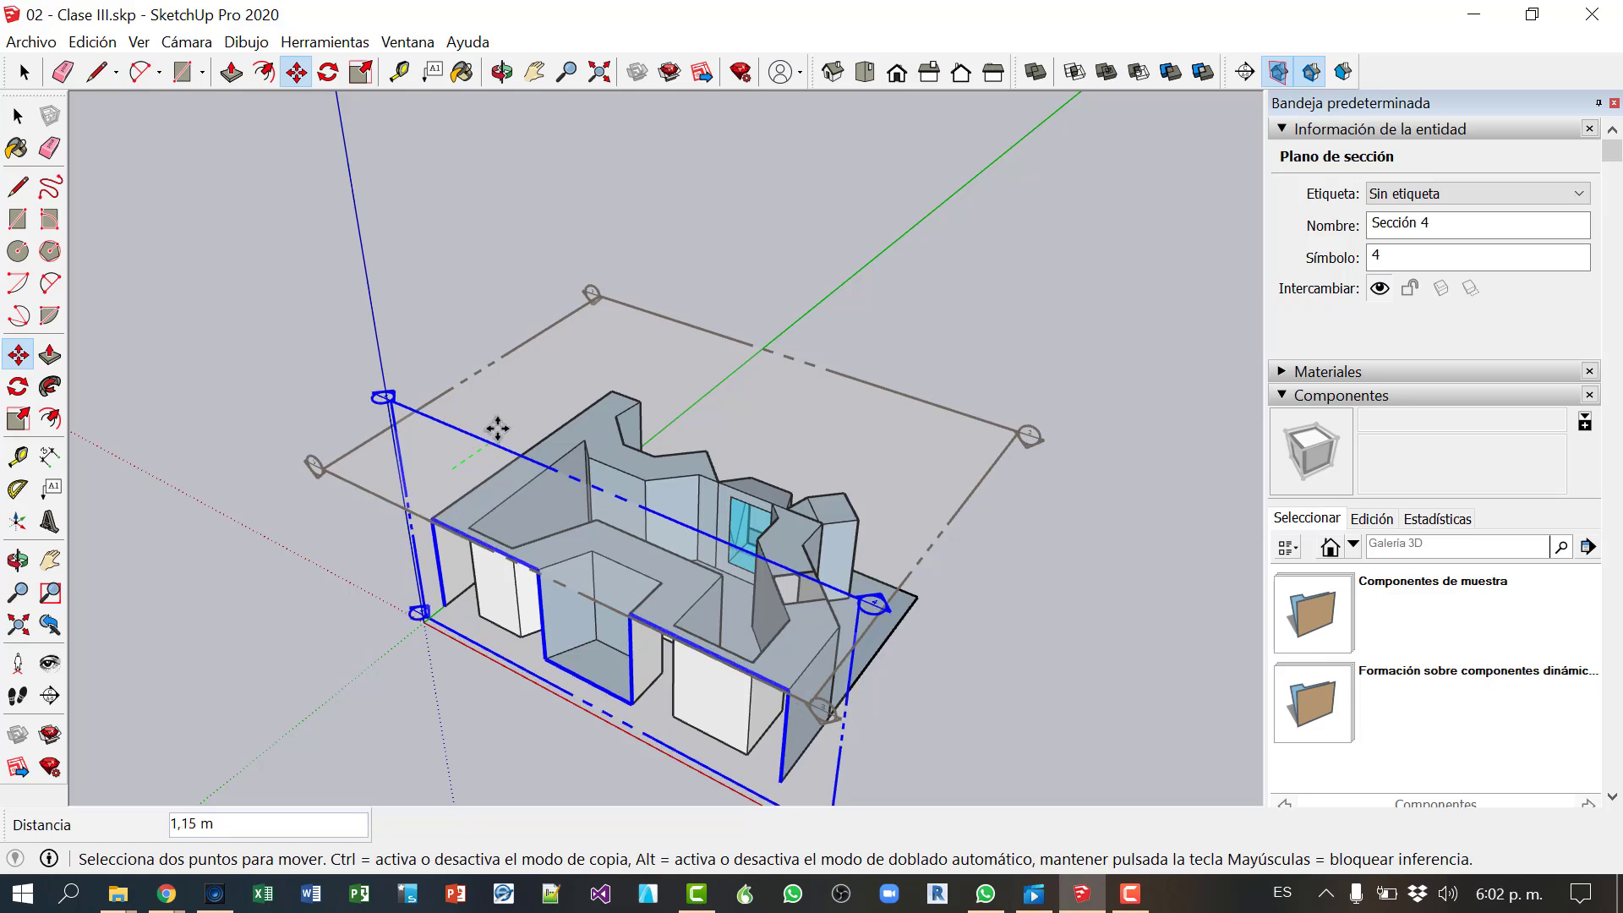
{"action": "left_click", "coordinate": [544, 341]}
{"action": "left_click", "coordinate": [1311, 73]}
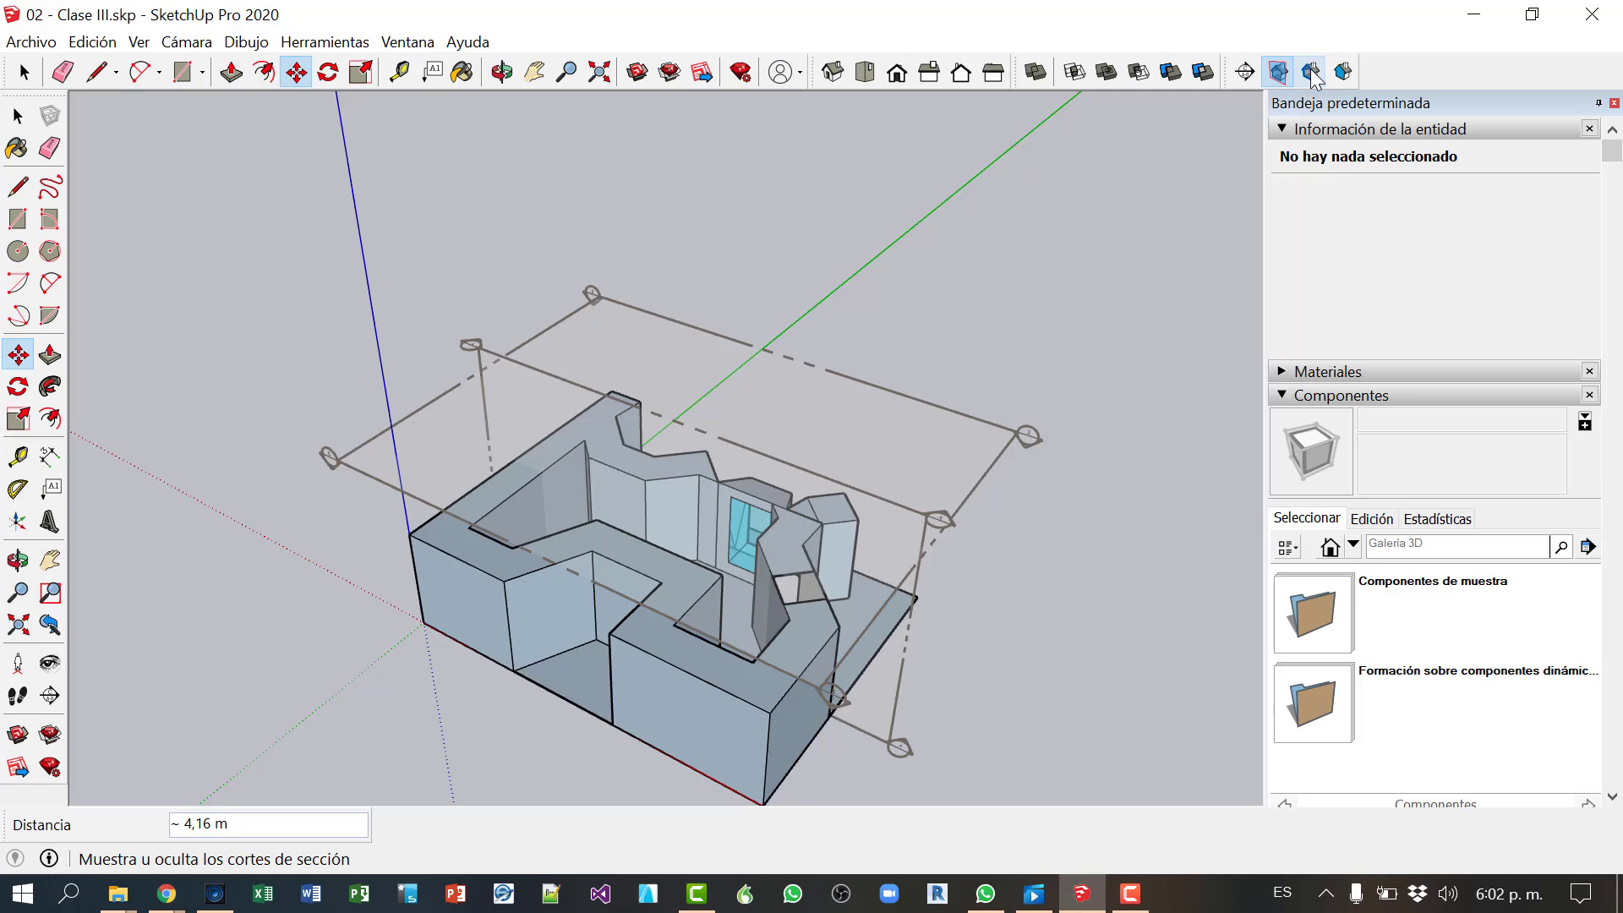
{"action": "left_click", "coordinate": [1311, 73]}
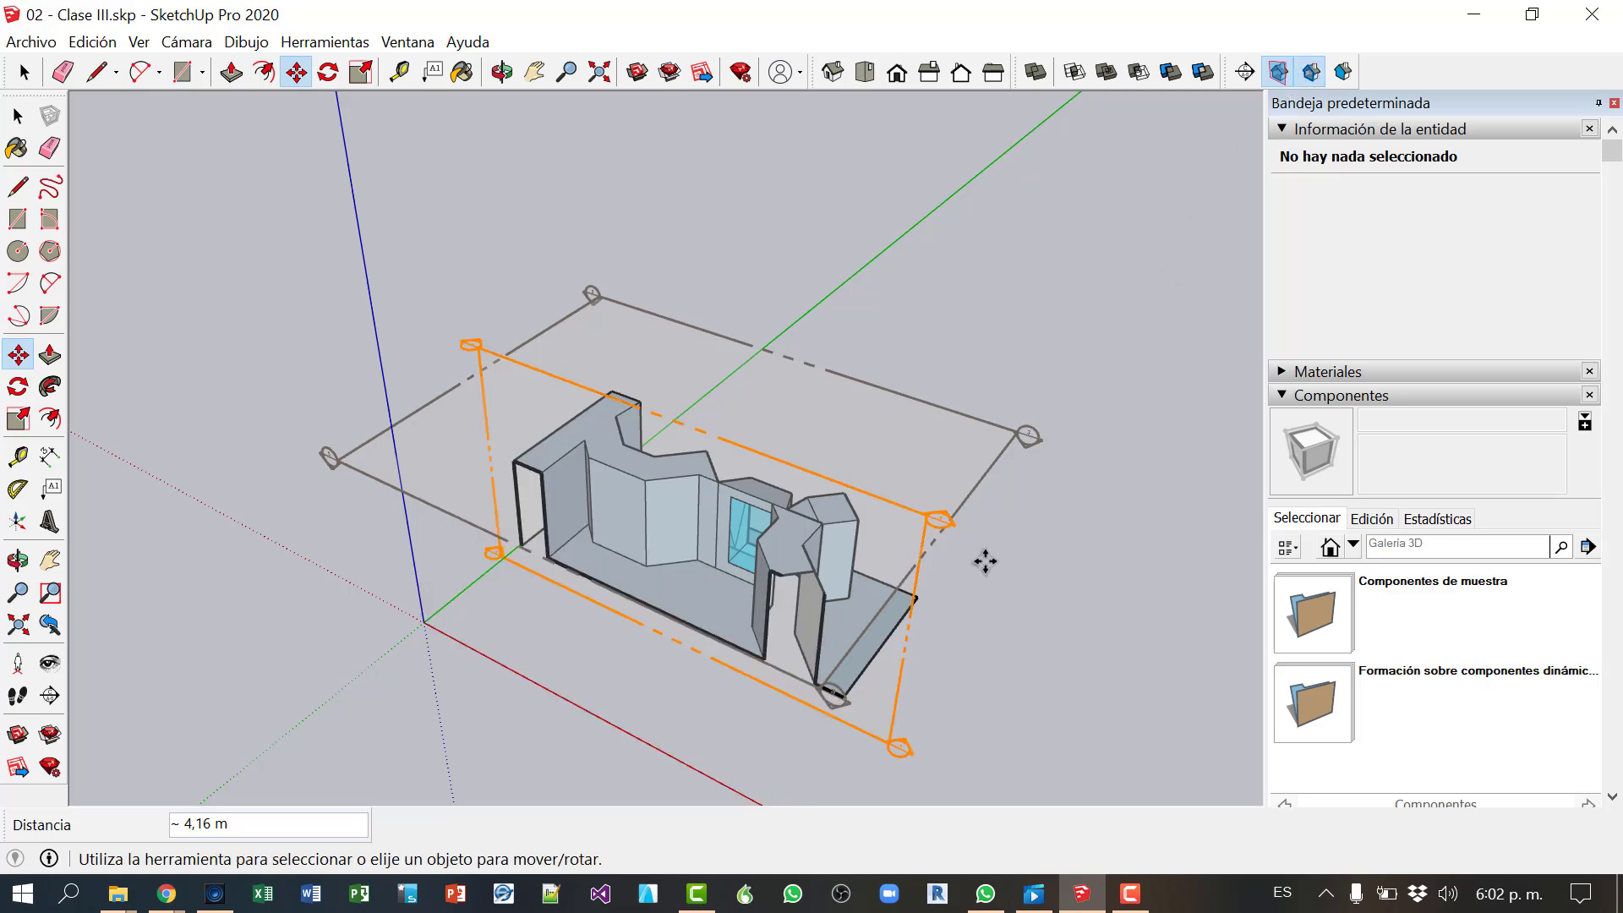
Step: Lower the horizontal section plane about 1.31 m along the blue axis and toggle the section cuts off and on
{"action": "middle_click_drag", "start_coordinate": [909, 707], "coordinate": [714, 696]}
{"action": "key", "text": "m"}
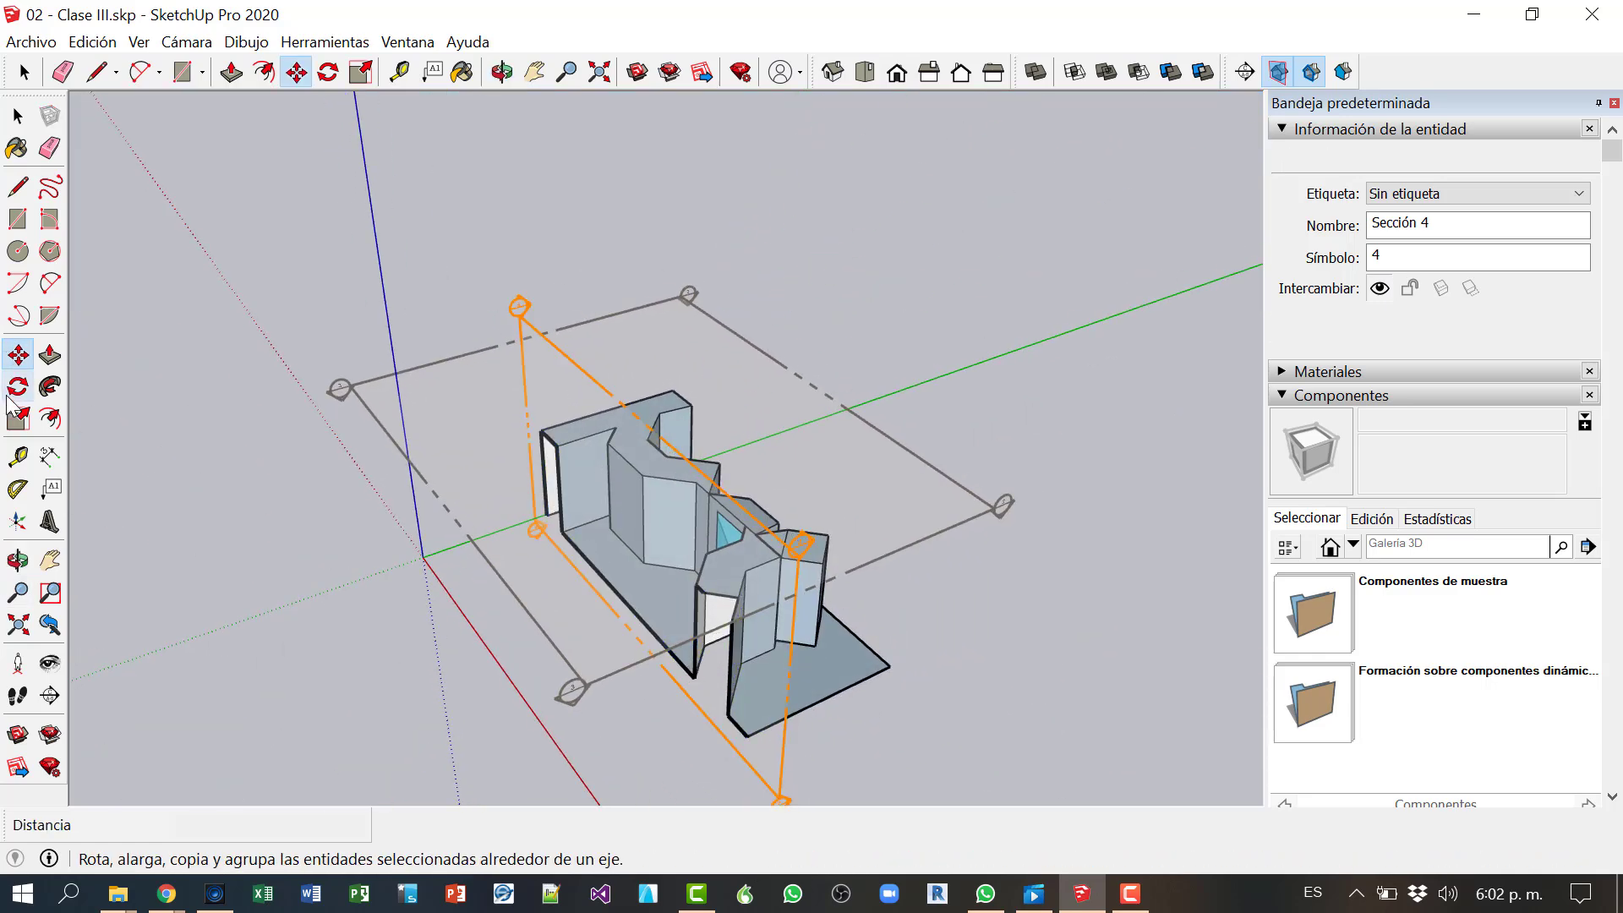
{"action": "left_click", "coordinate": [17, 116]}
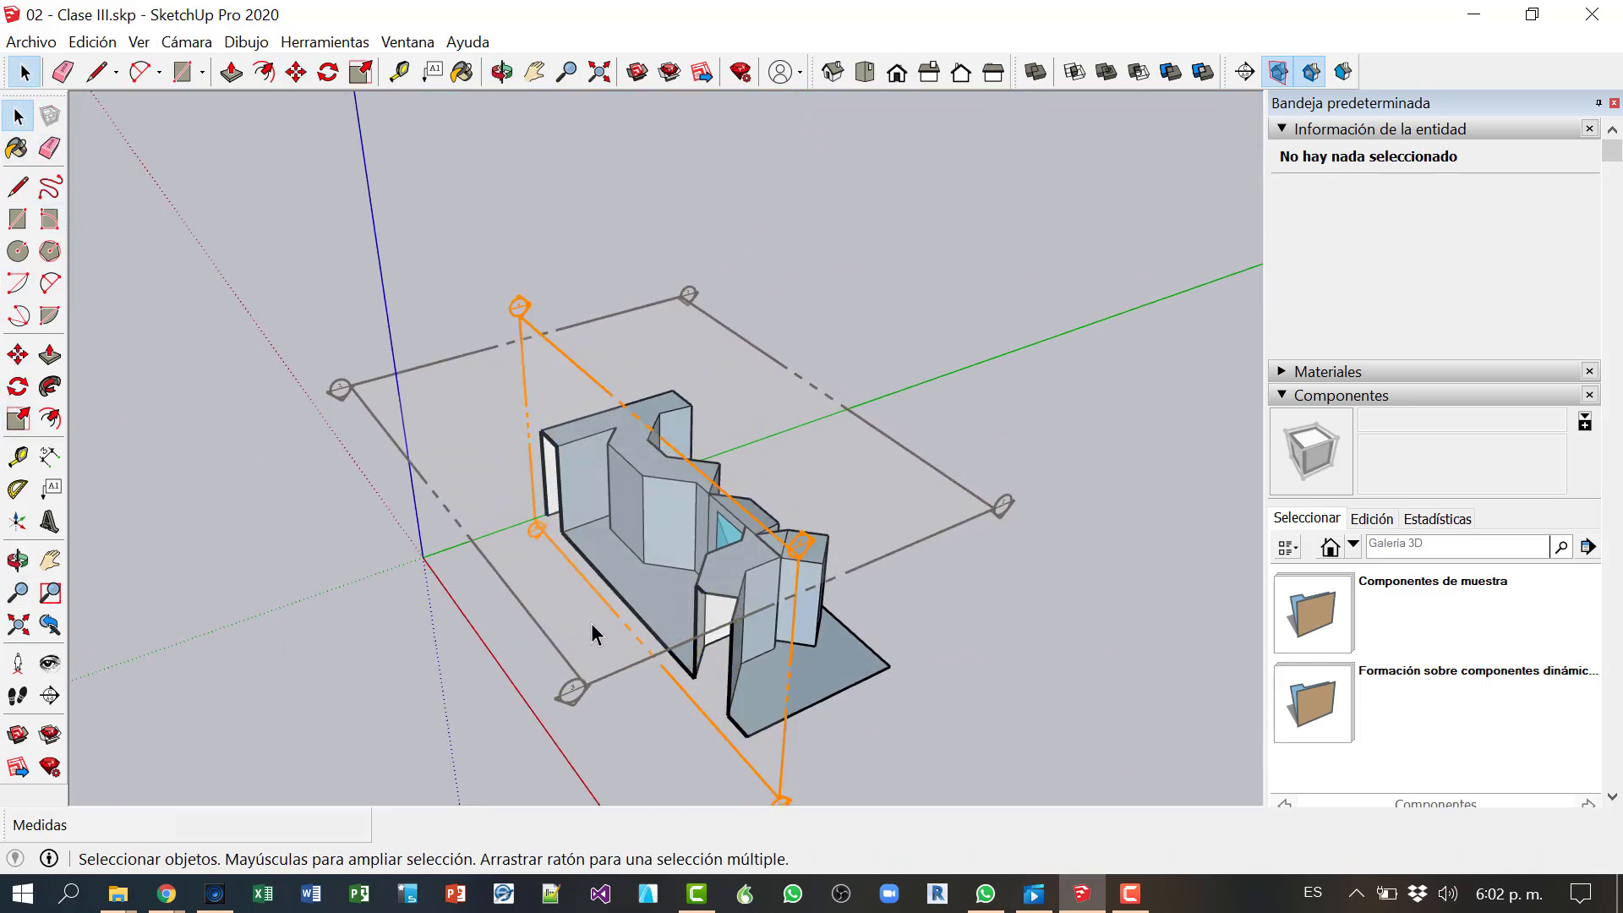
{"action": "left_click", "coordinate": [616, 673]}
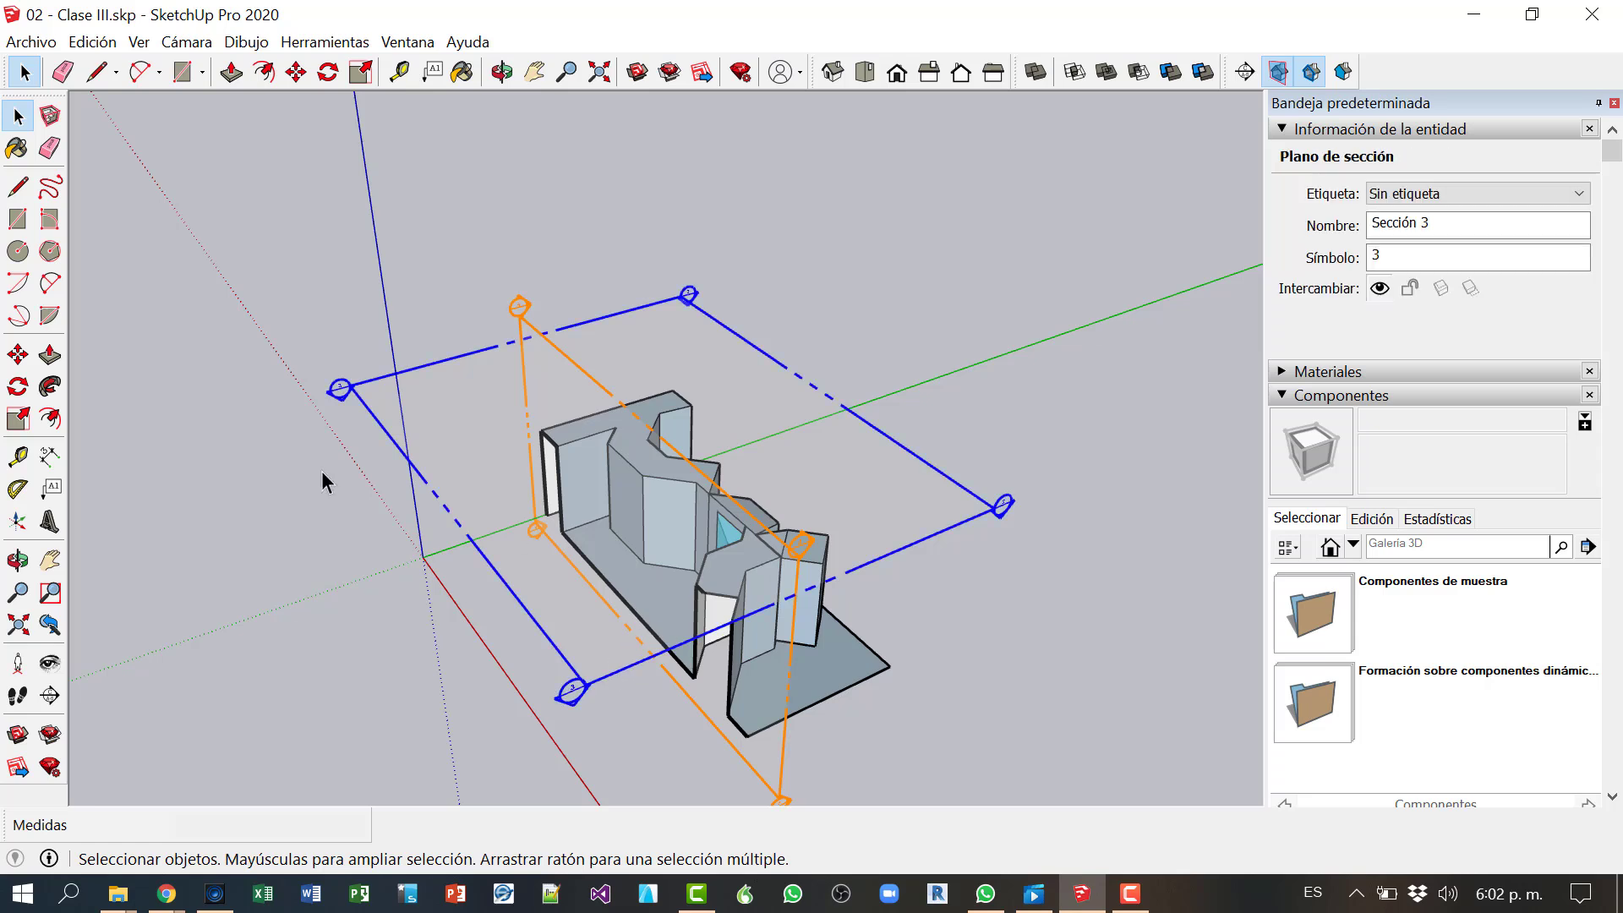
{"action": "left_click", "coordinate": [18, 354]}
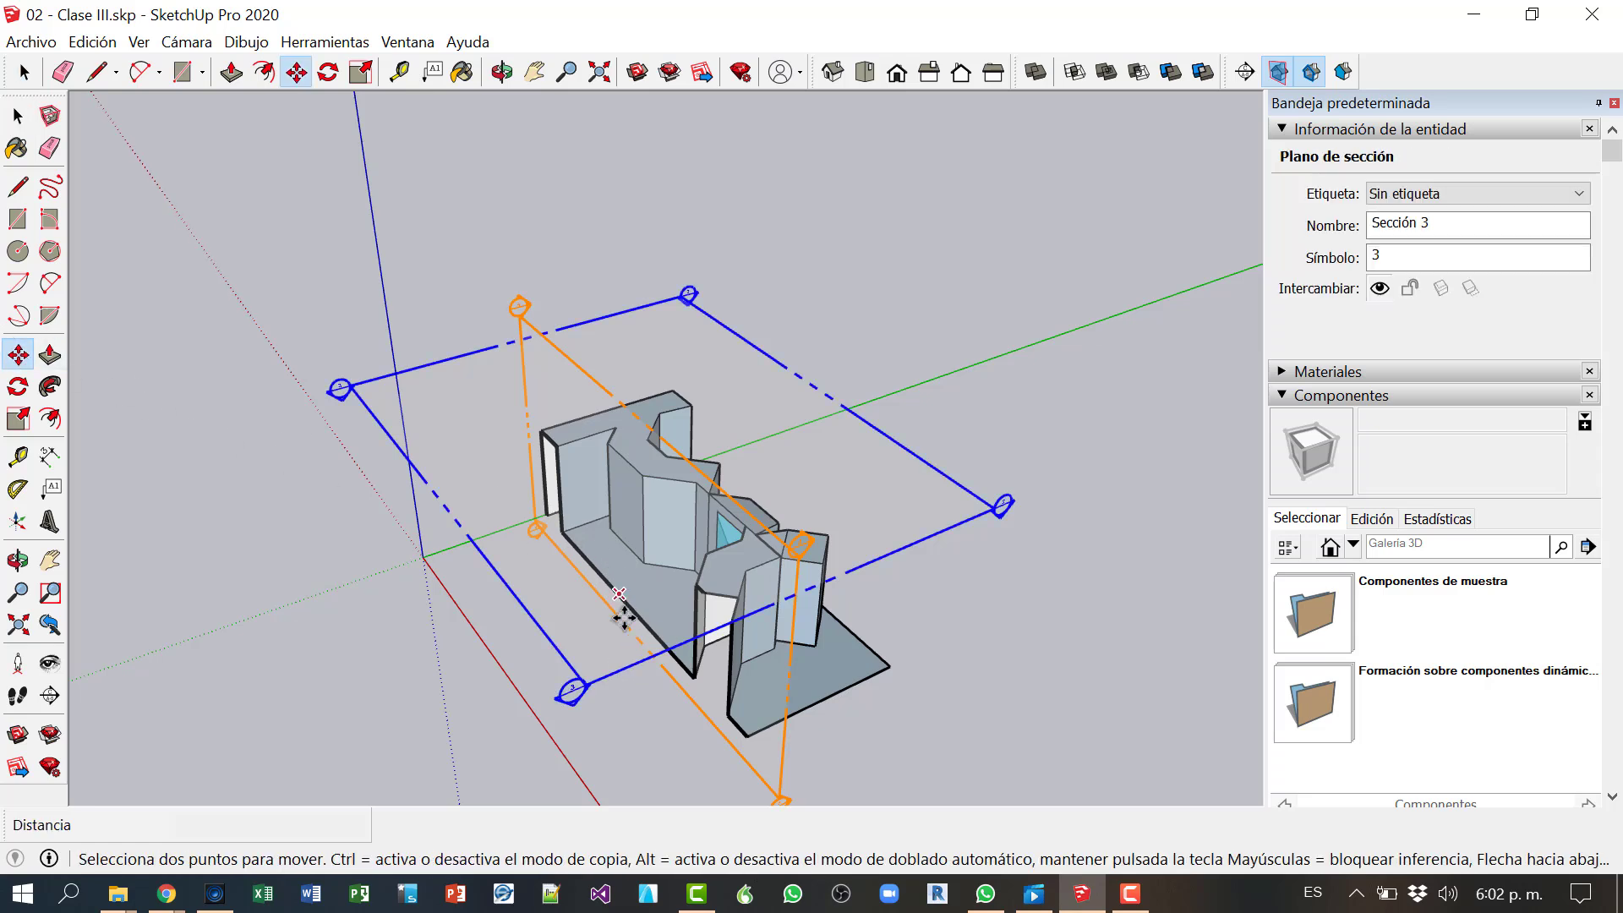
{"action": "left_click", "coordinate": [649, 665]}
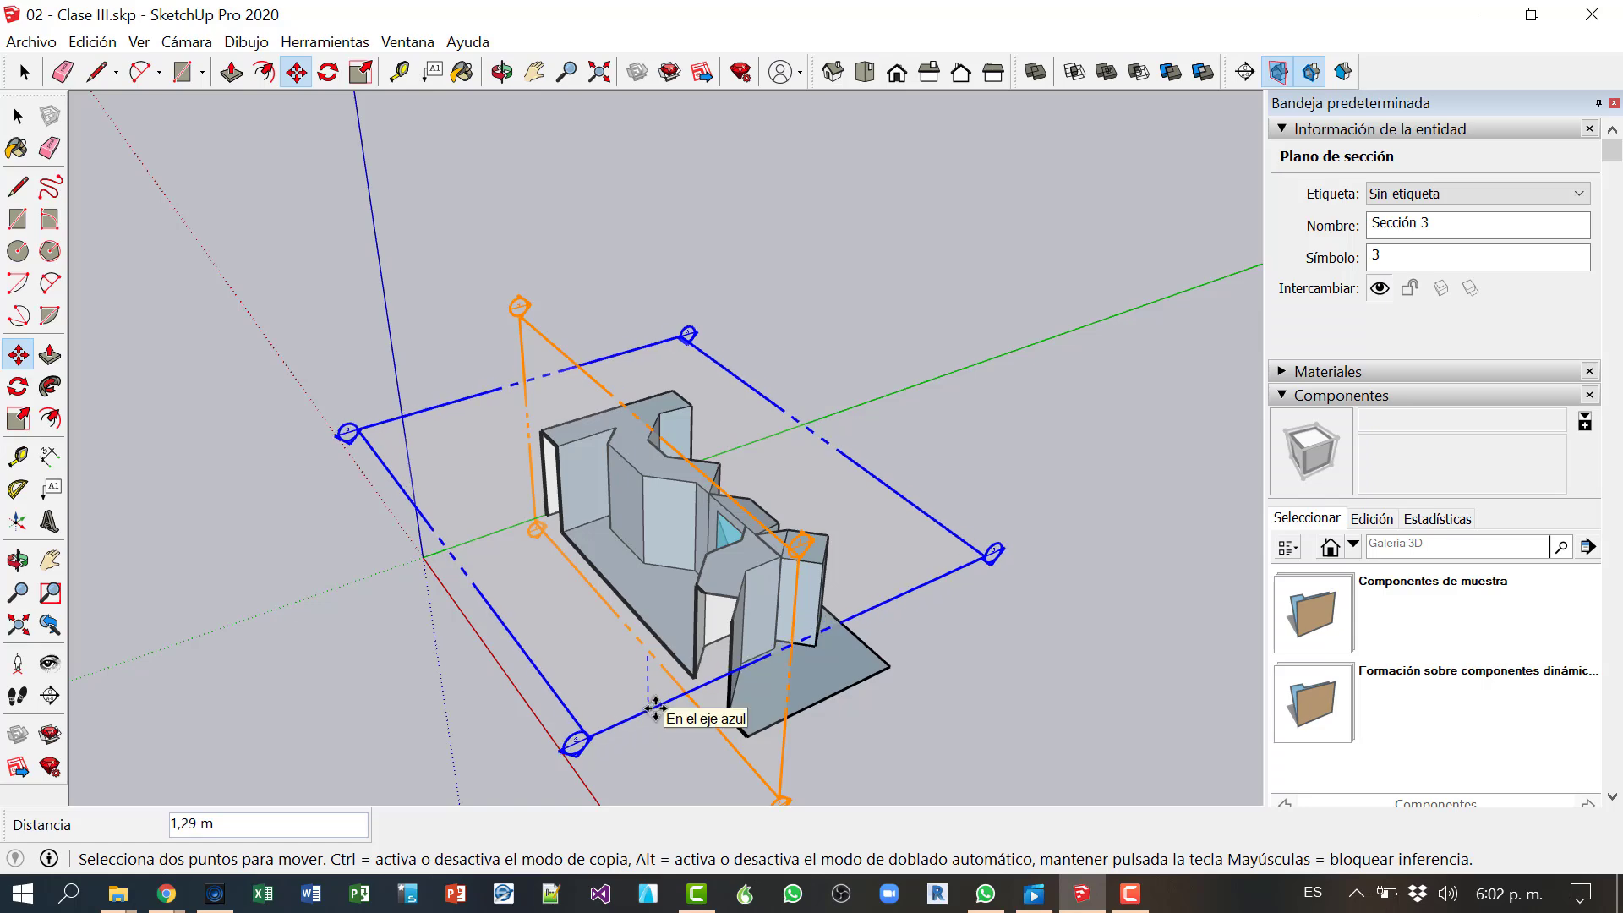
{"action": "left_click", "coordinate": [1311, 72]}
{"action": "left_click", "coordinate": [1311, 72]}
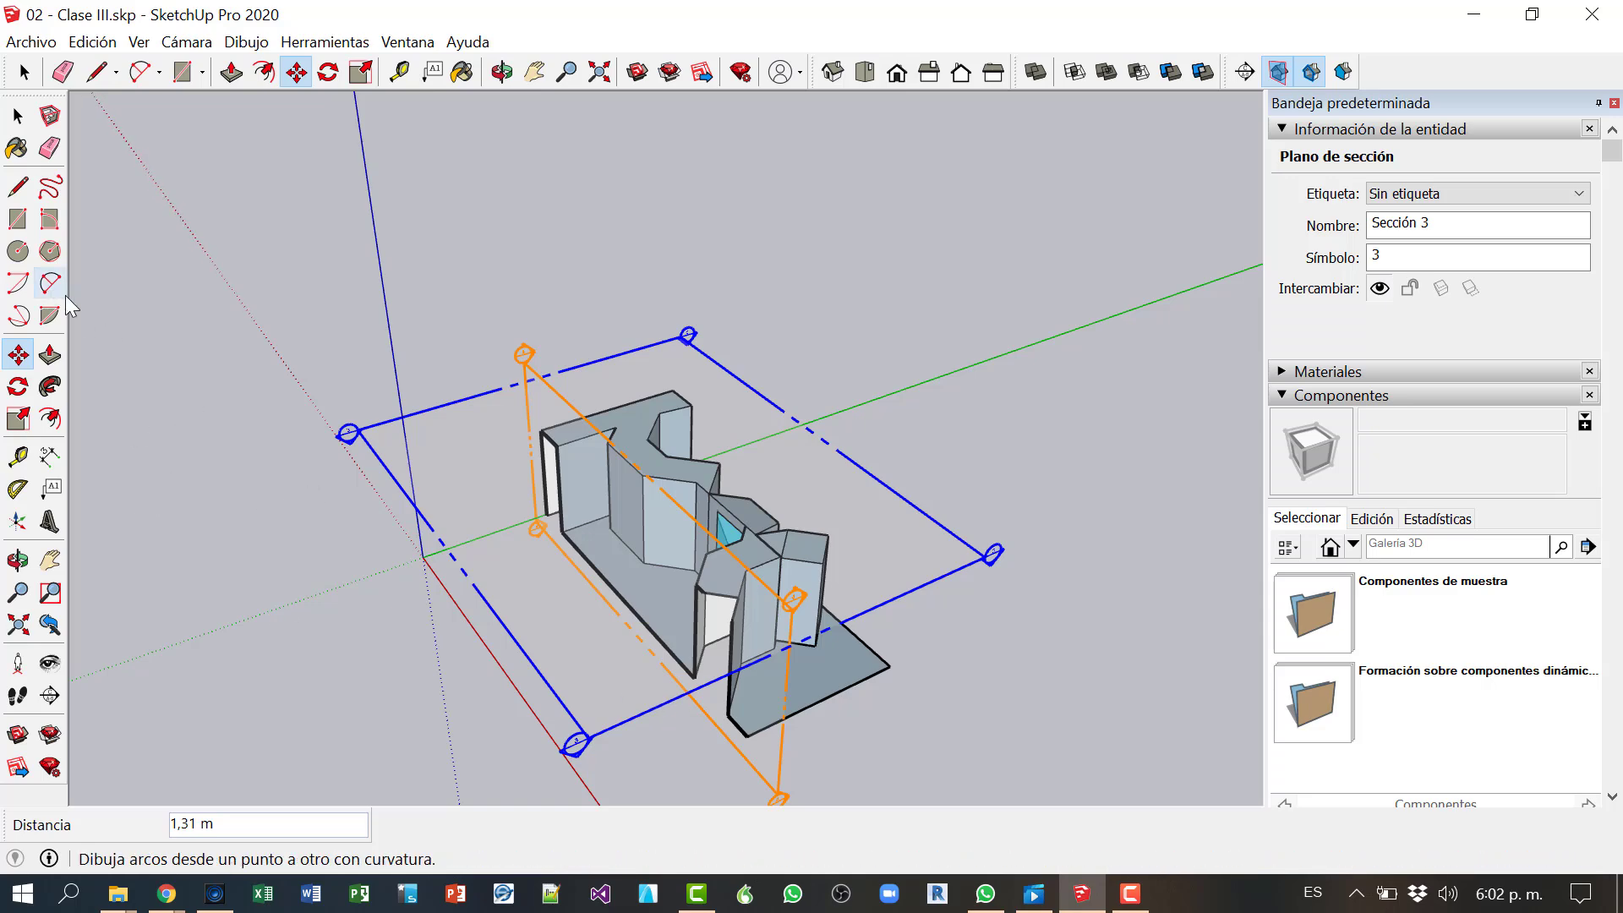
Step: Deactivate the vertical plane's section cut and toggle the display of the section planes off and on
{"action": "left_click", "coordinate": [18, 115]}
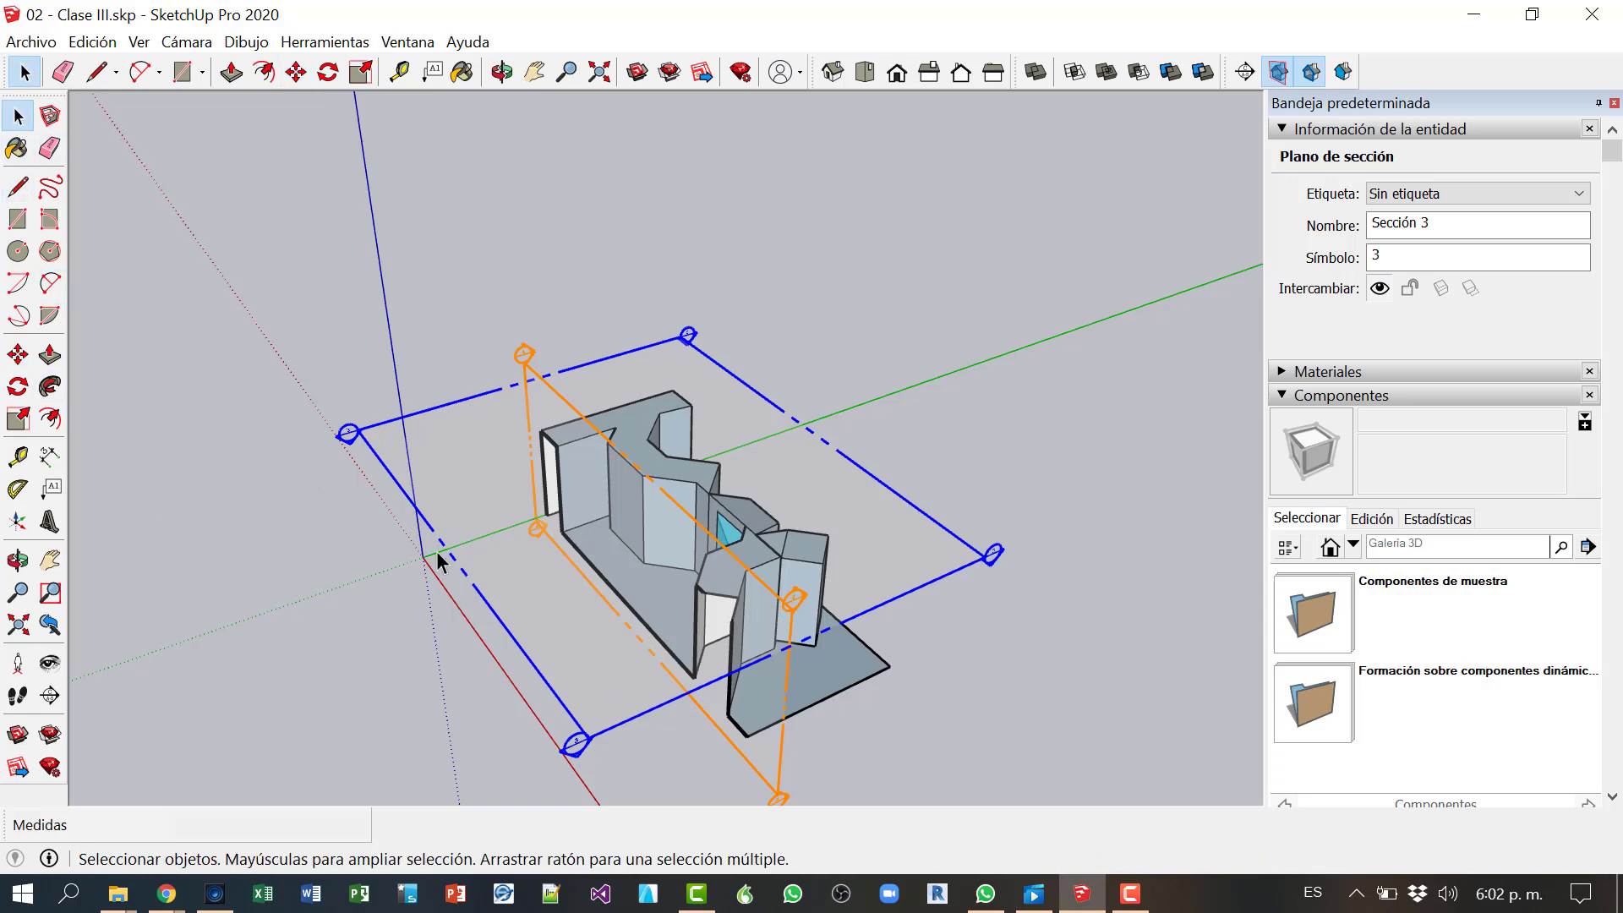
{"action": "double_click", "coordinate": [512, 634]}
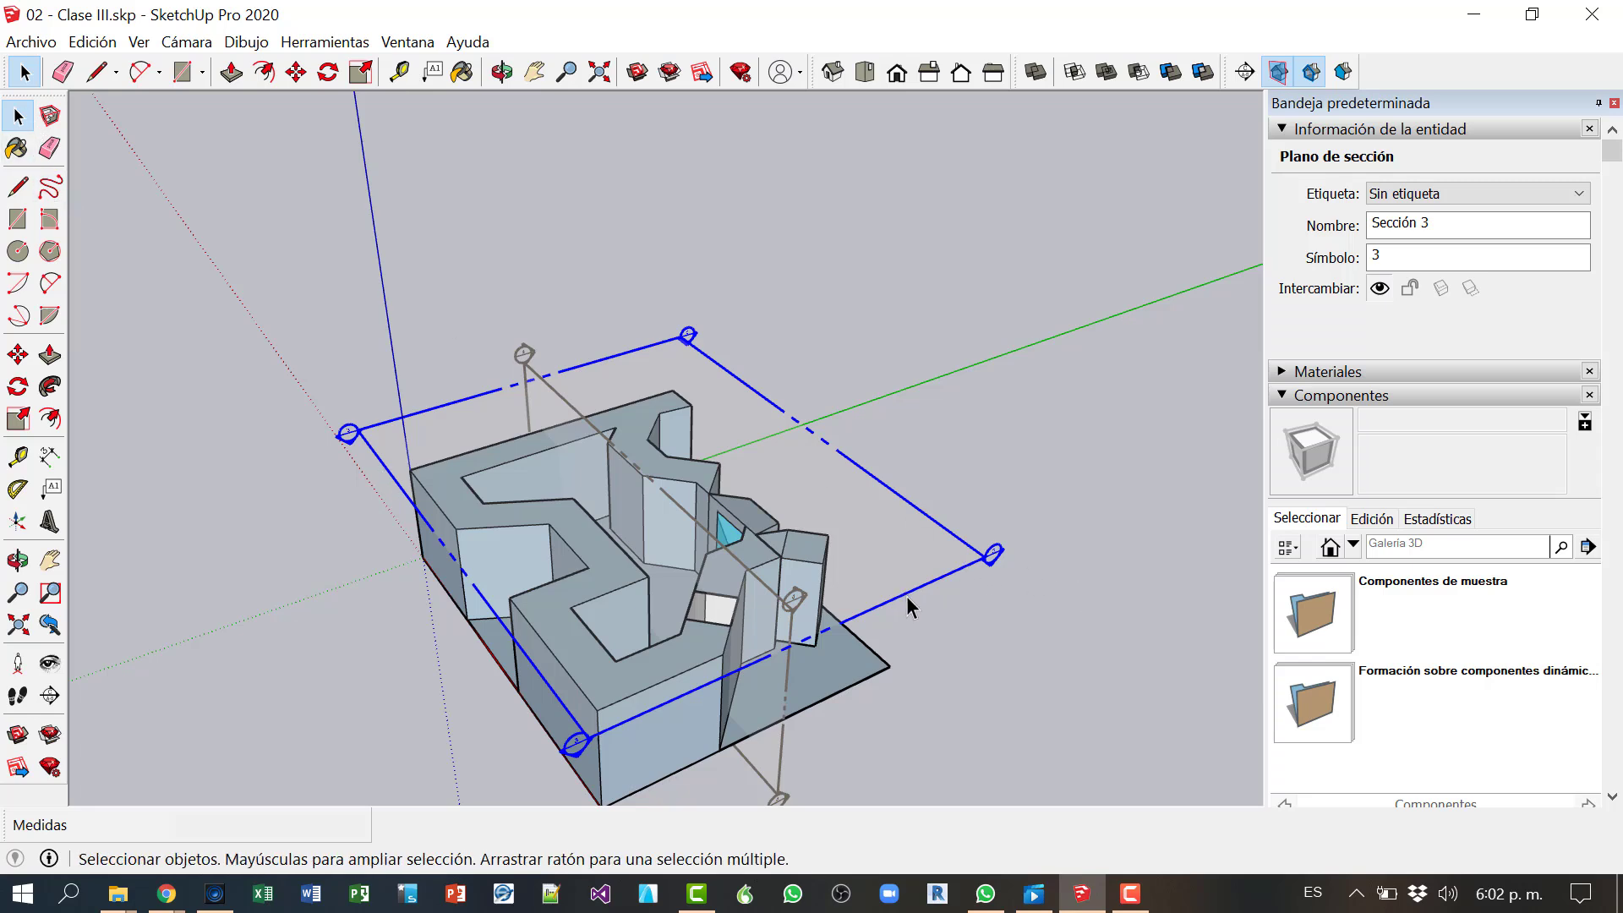
{"action": "left_click", "coordinate": [740, 547]}
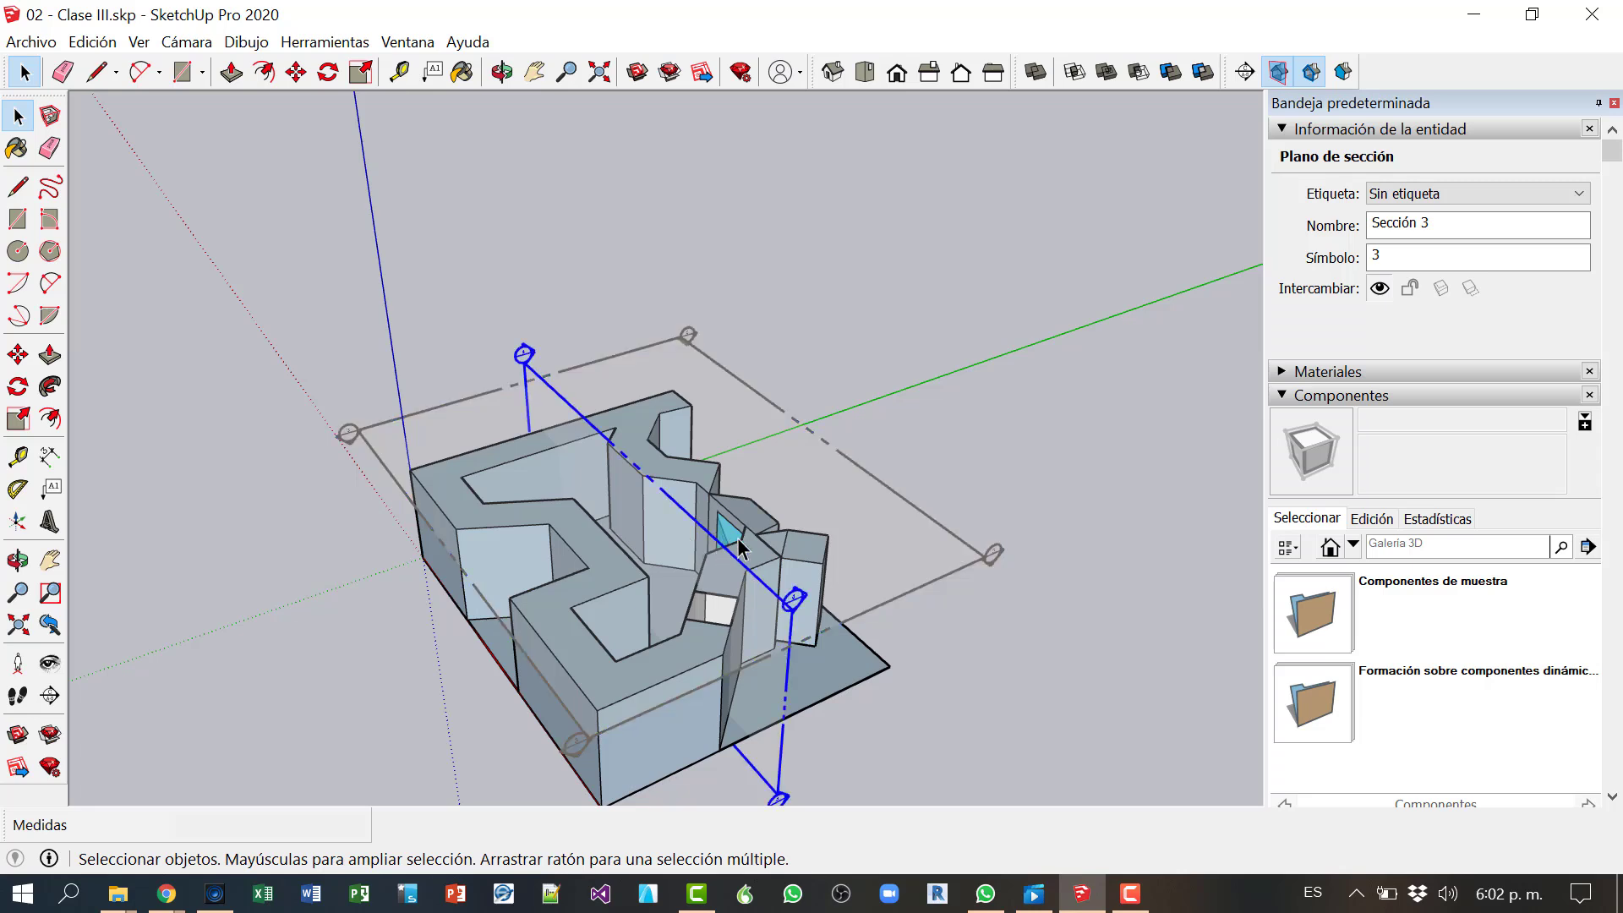
{"action": "left_click", "coordinate": [883, 602]}
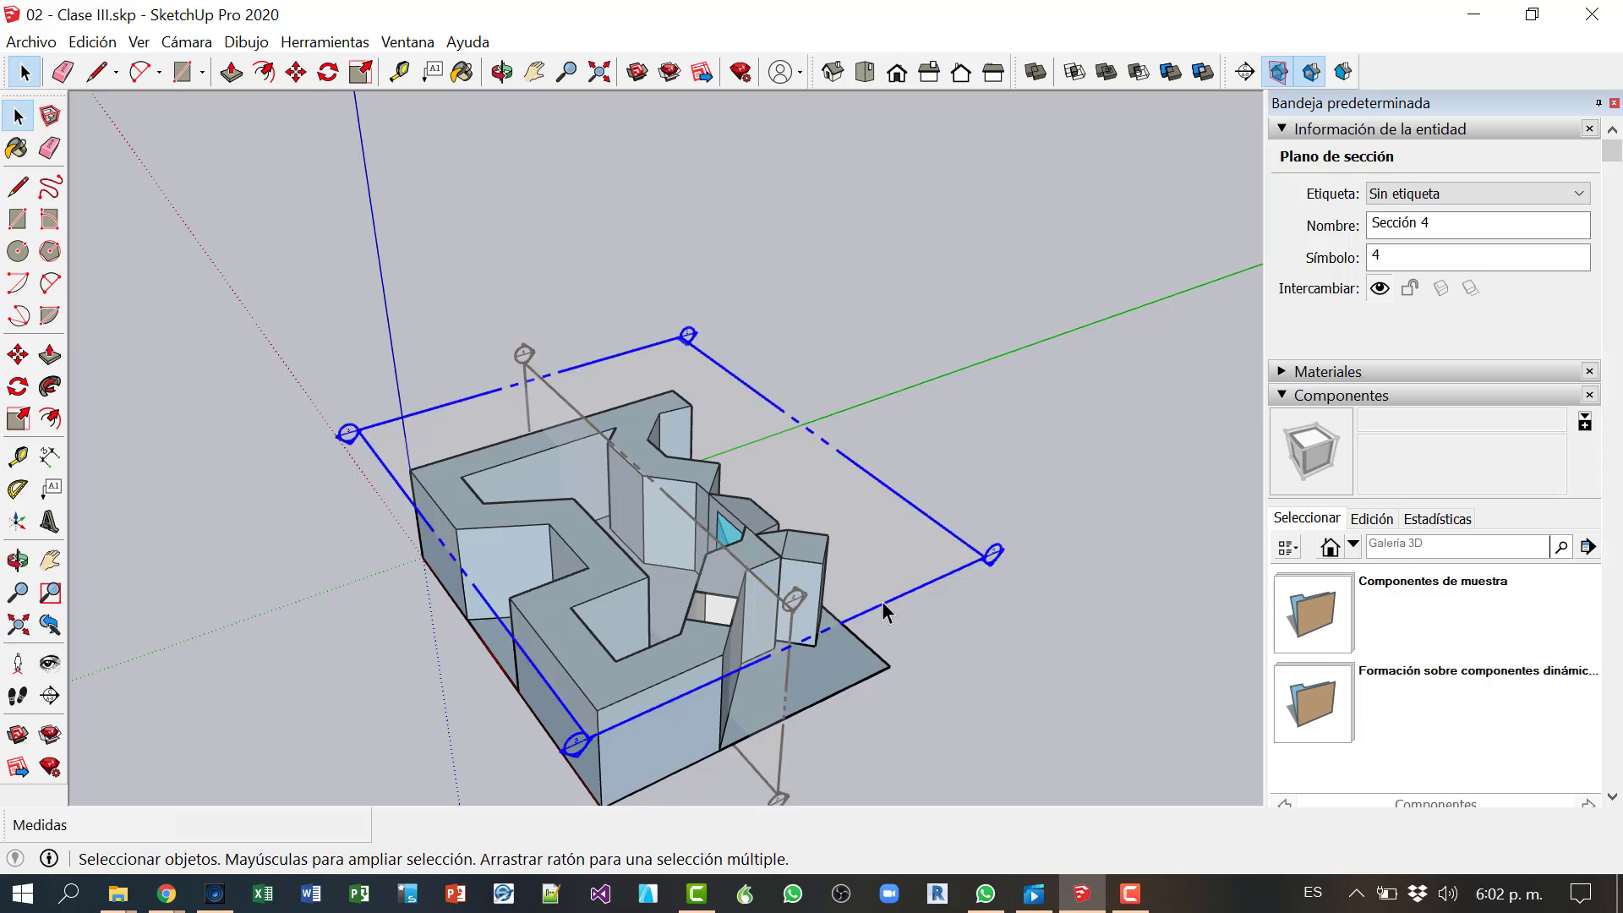
{"action": "left_click", "coordinate": [1278, 72]}
{"action": "left_click", "coordinate": [1278, 72]}
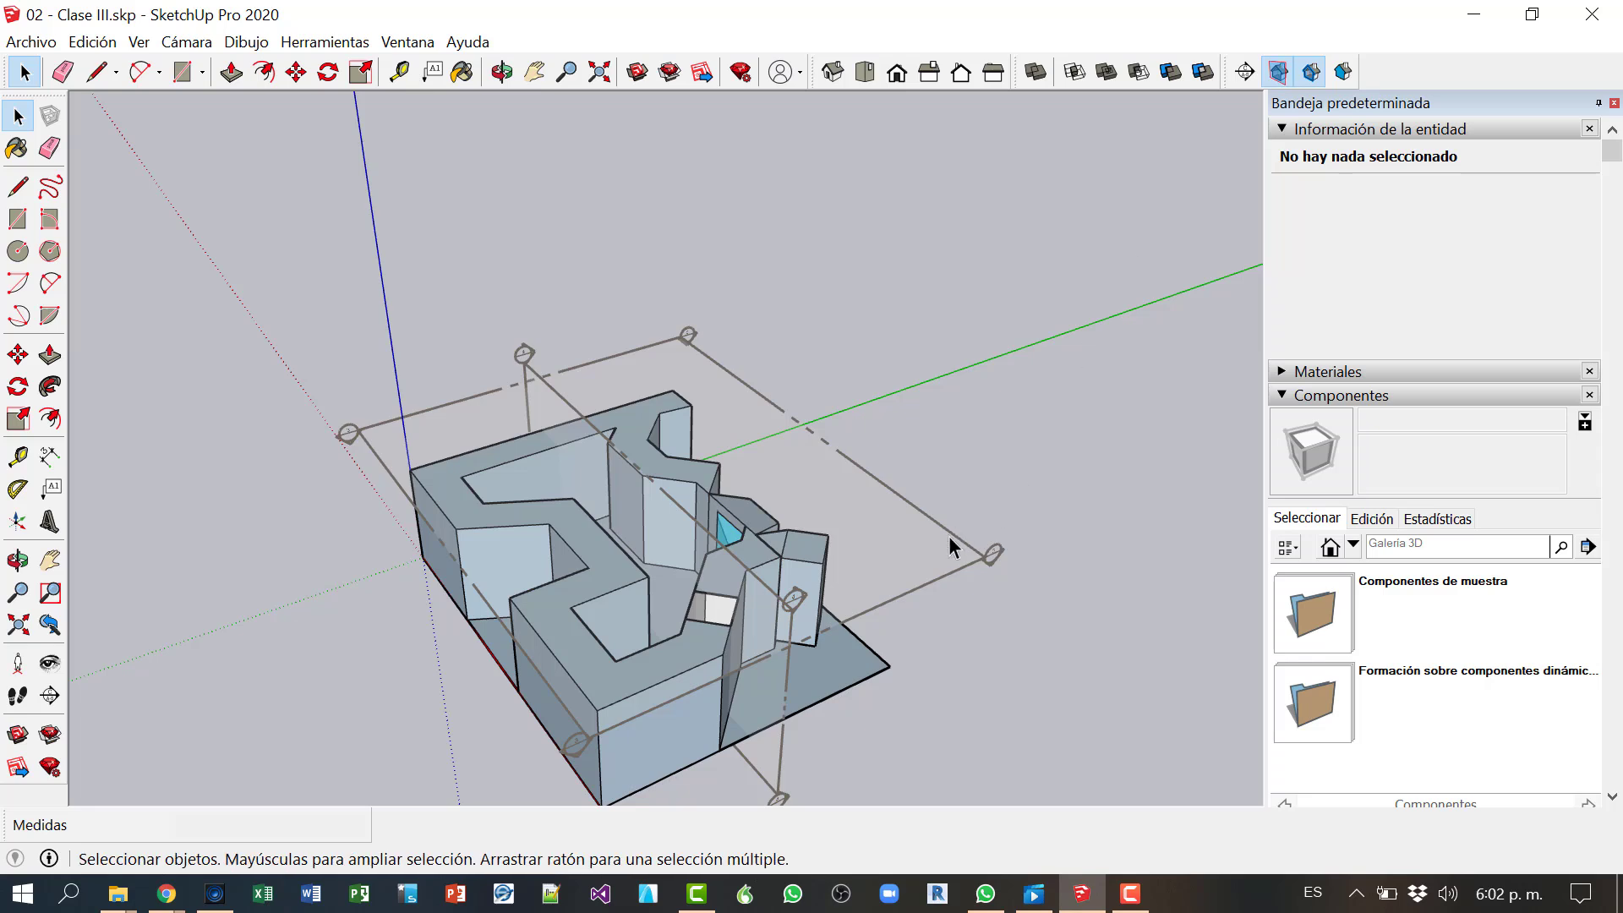
Step: Lower the horizontal section plane another 0.65 m or so, about roof height, and select the vertical section plane
{"action": "left_click", "coordinate": [914, 592]}
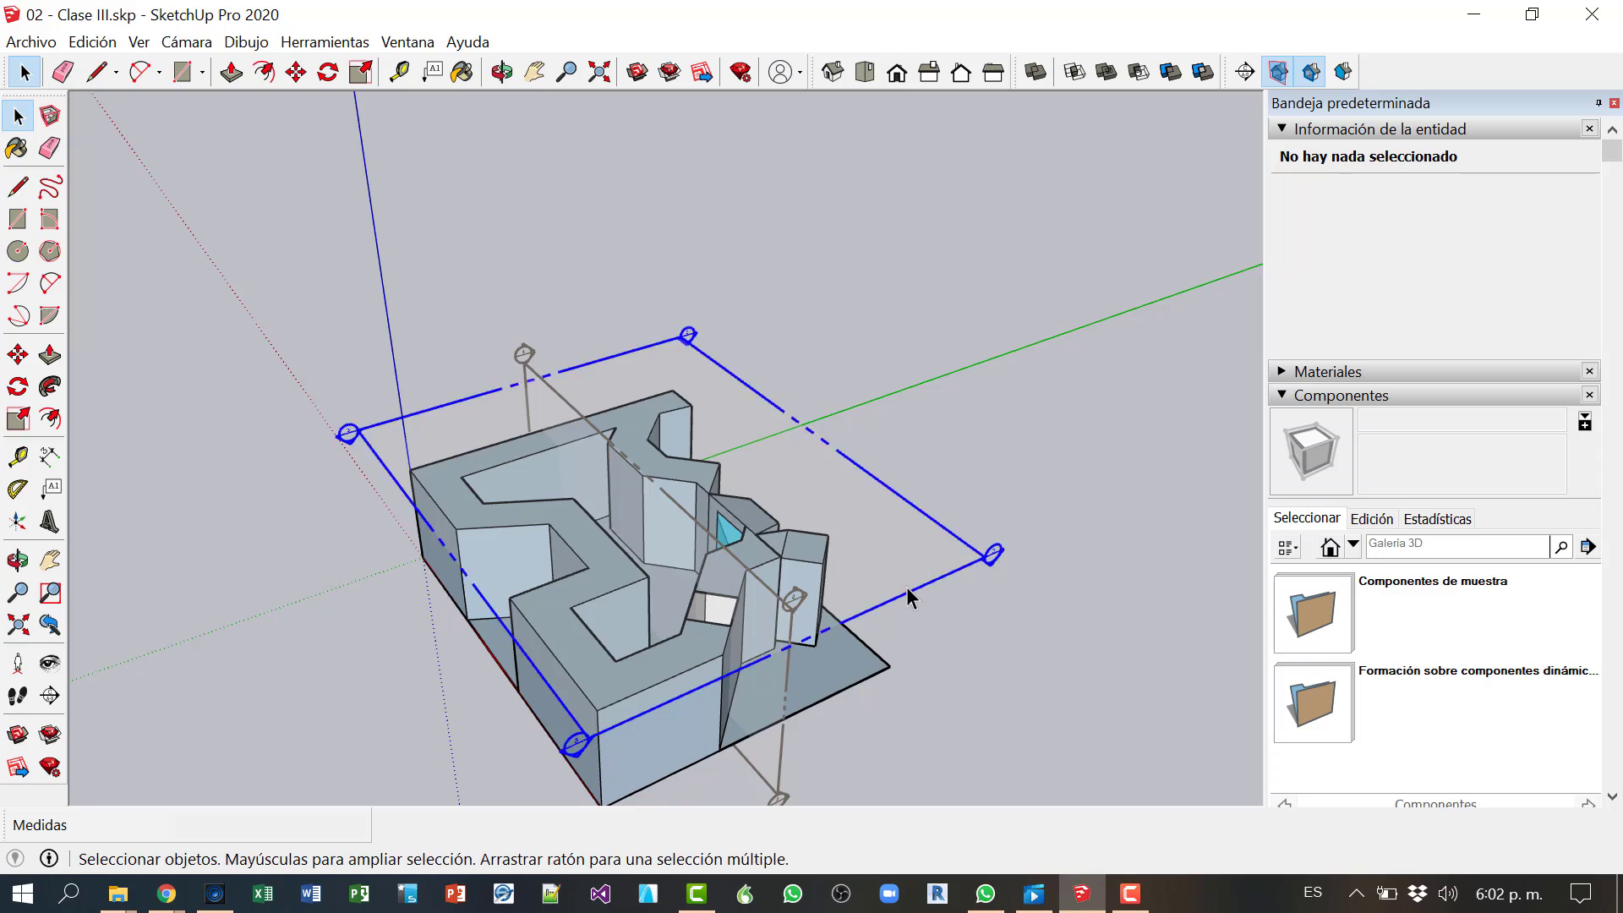
{"action": "left_click", "coordinate": [18, 353]}
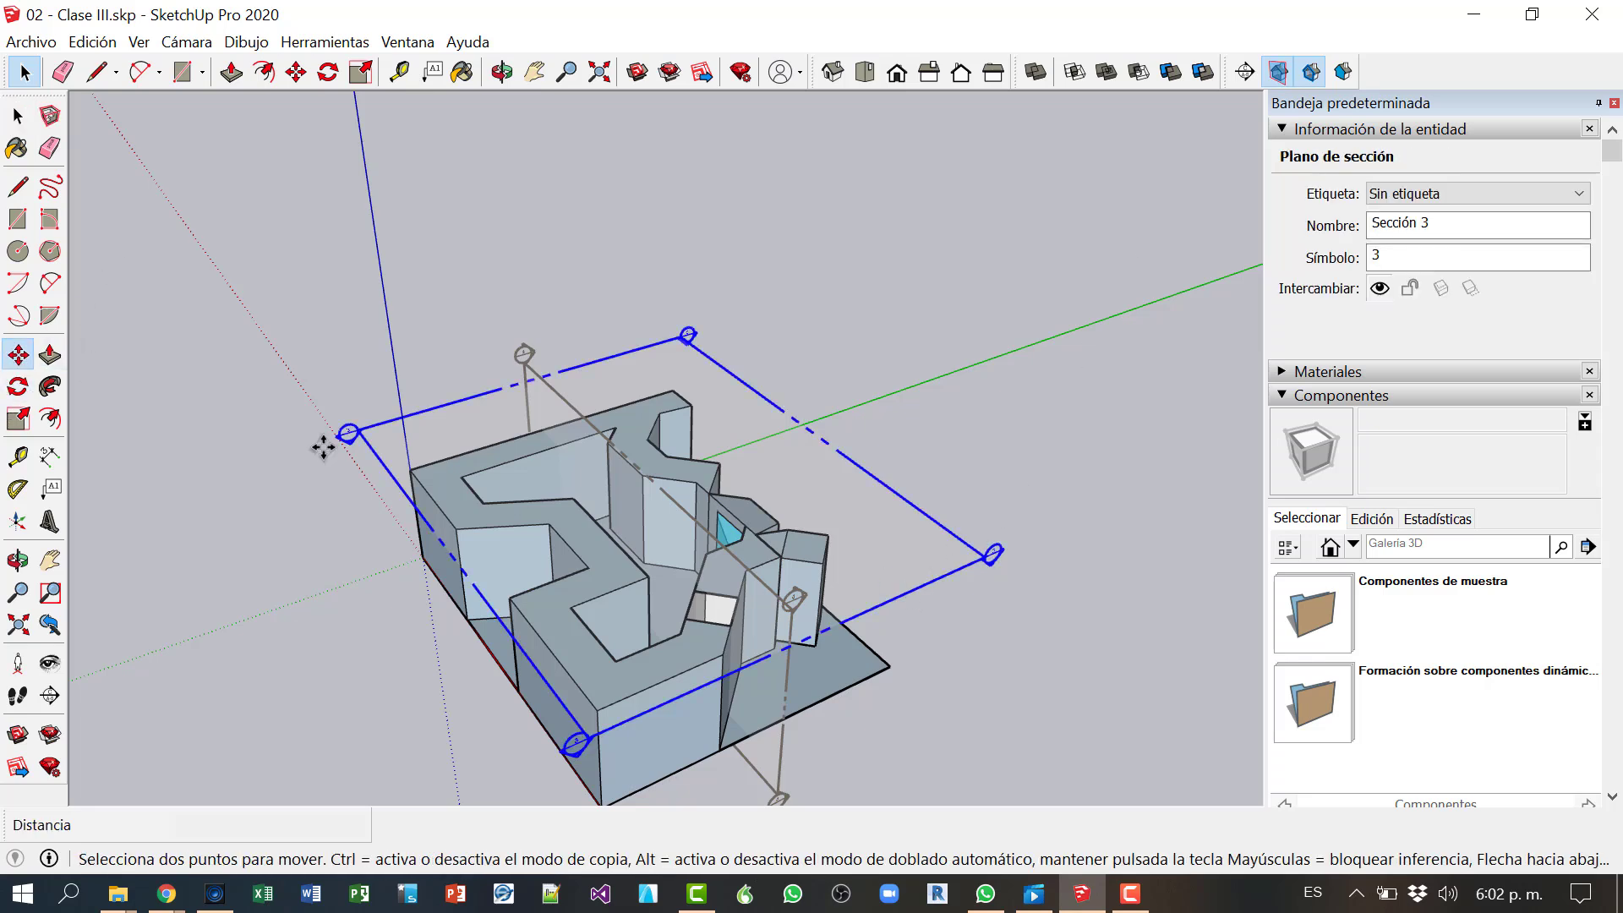
{"action": "left_click", "coordinate": [854, 621]}
{"action": "left_click", "coordinate": [846, 636]}
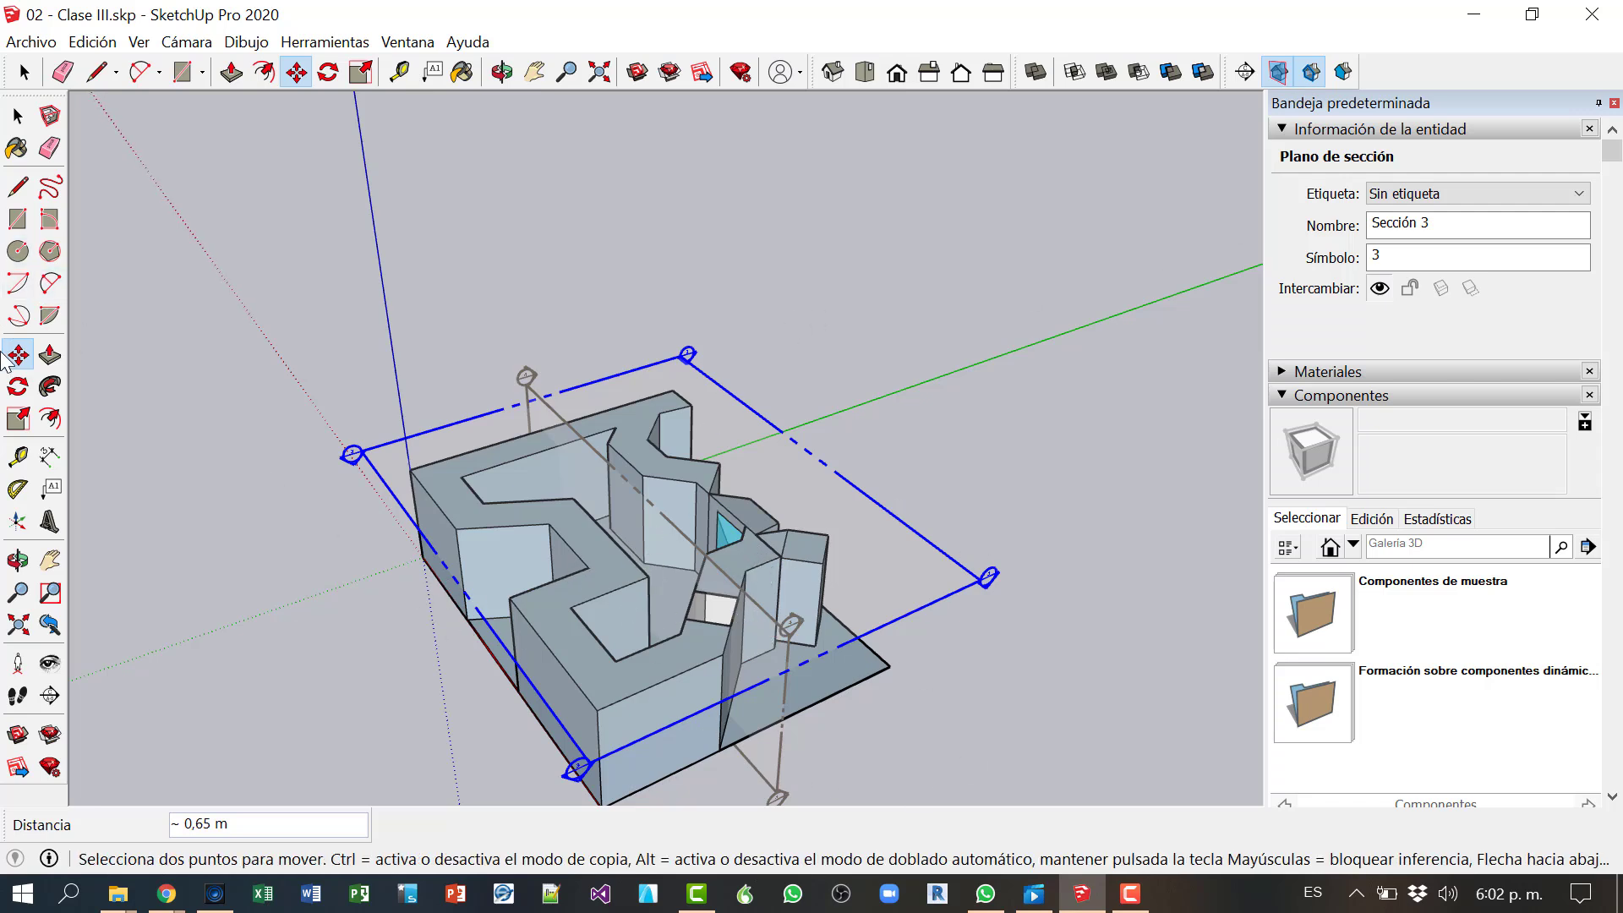
{"action": "left_click", "coordinate": [18, 116]}
{"action": "left_click", "coordinate": [546, 402]}
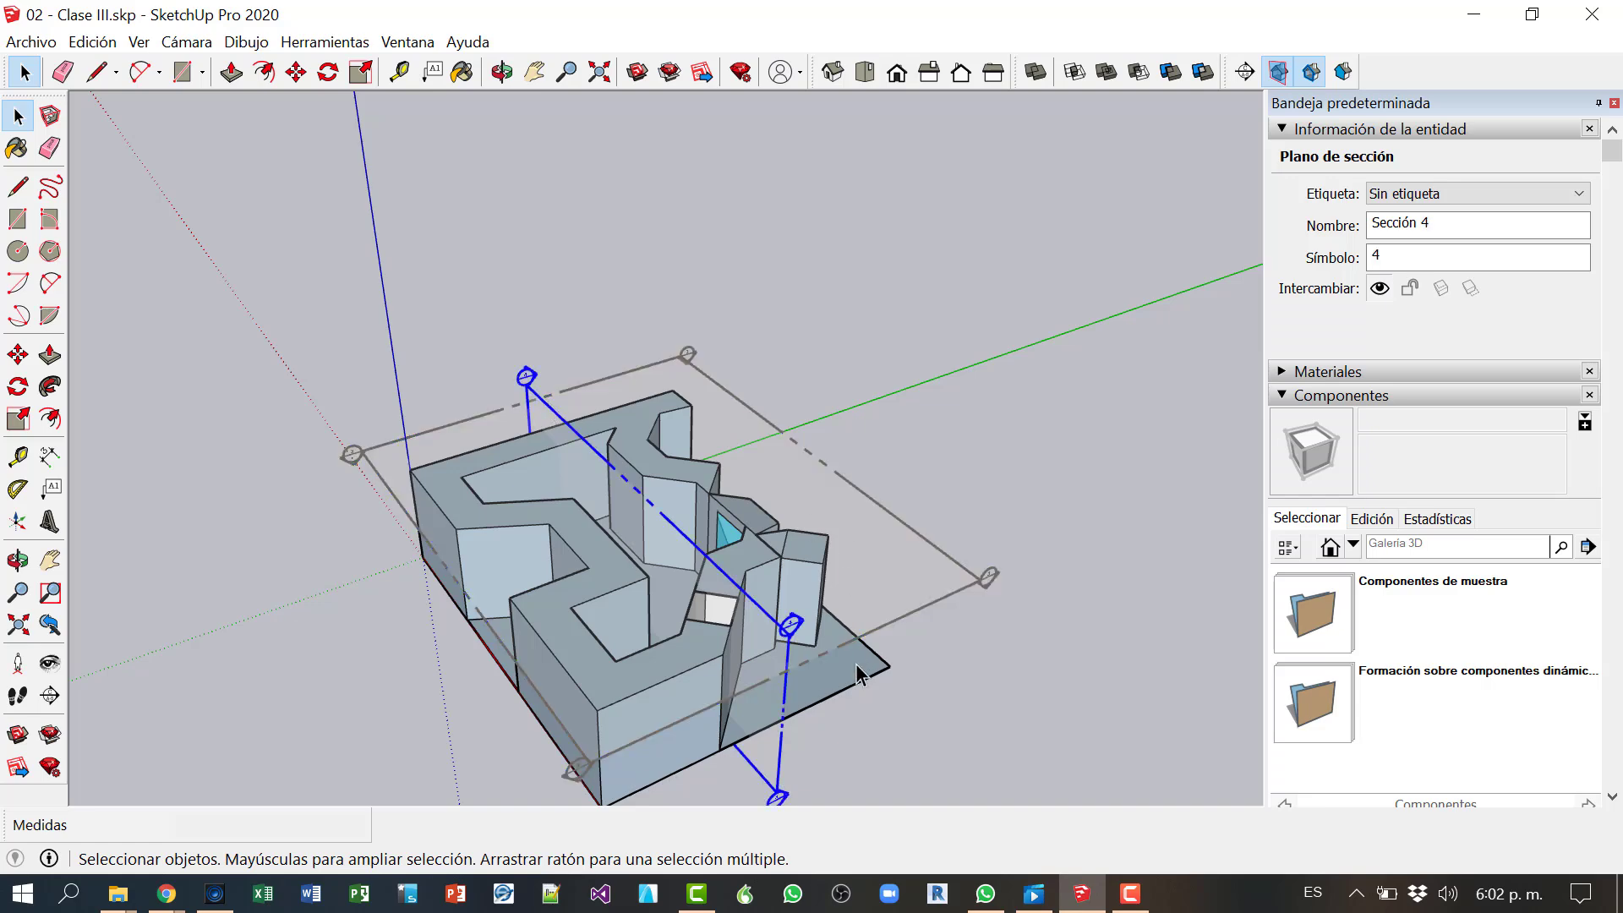
Step: Collapse the entity information section to give the component library more room
{"action": "middle_click_drag", "start_coordinate": [890, 657], "coordinate": [279, 596]}
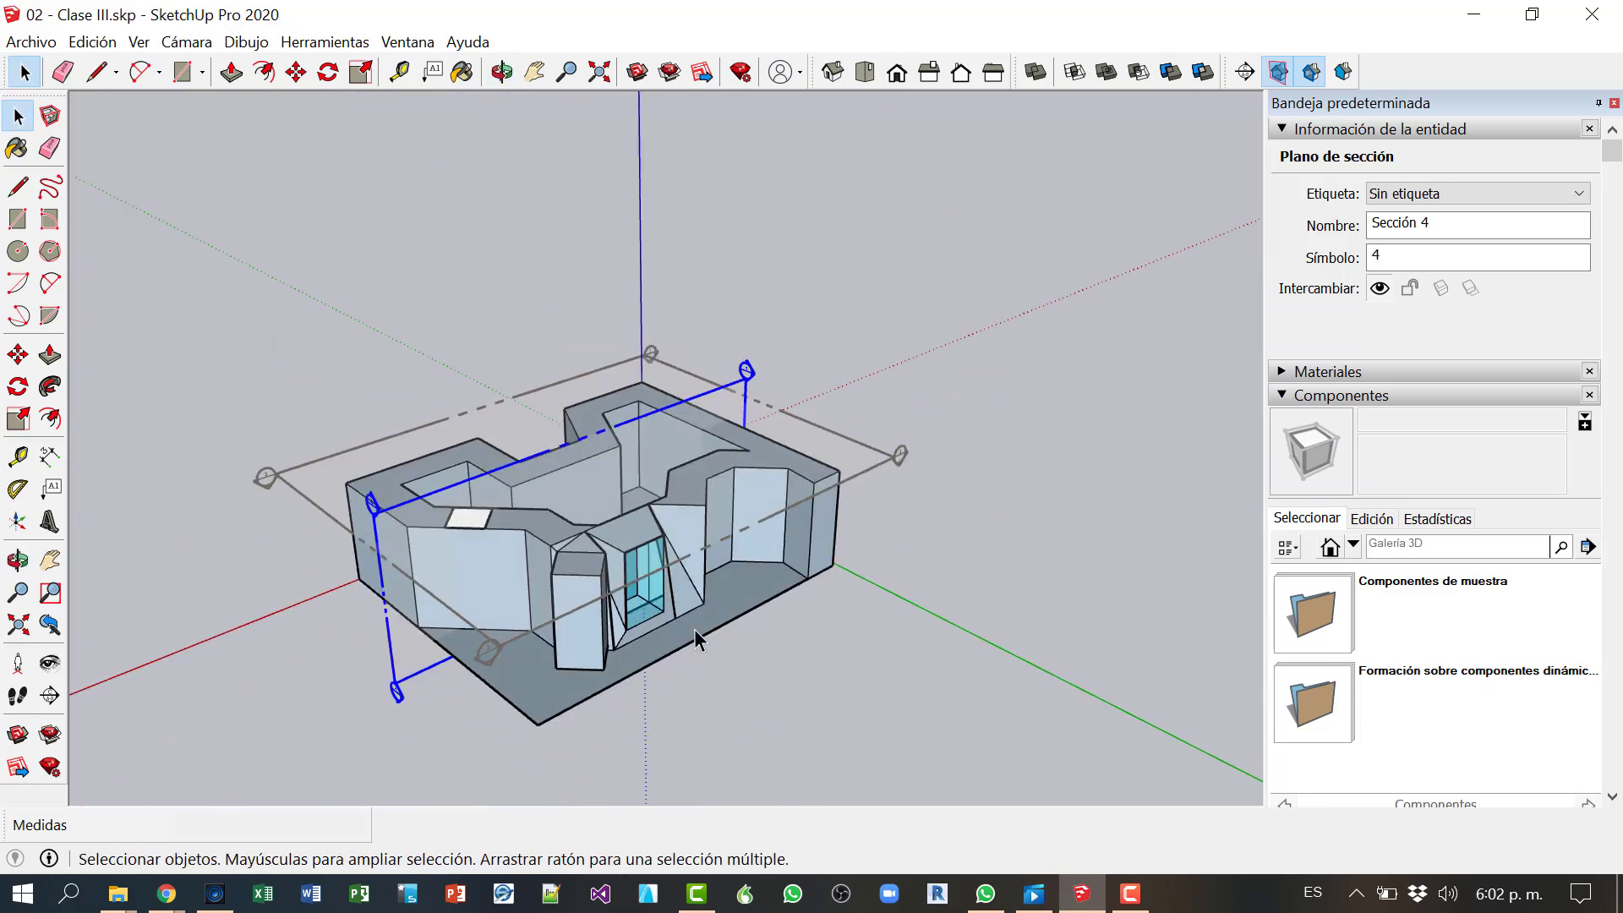
{"action": "middle_click_drag", "start_coordinate": [695, 645], "coordinate": [573, 642]}
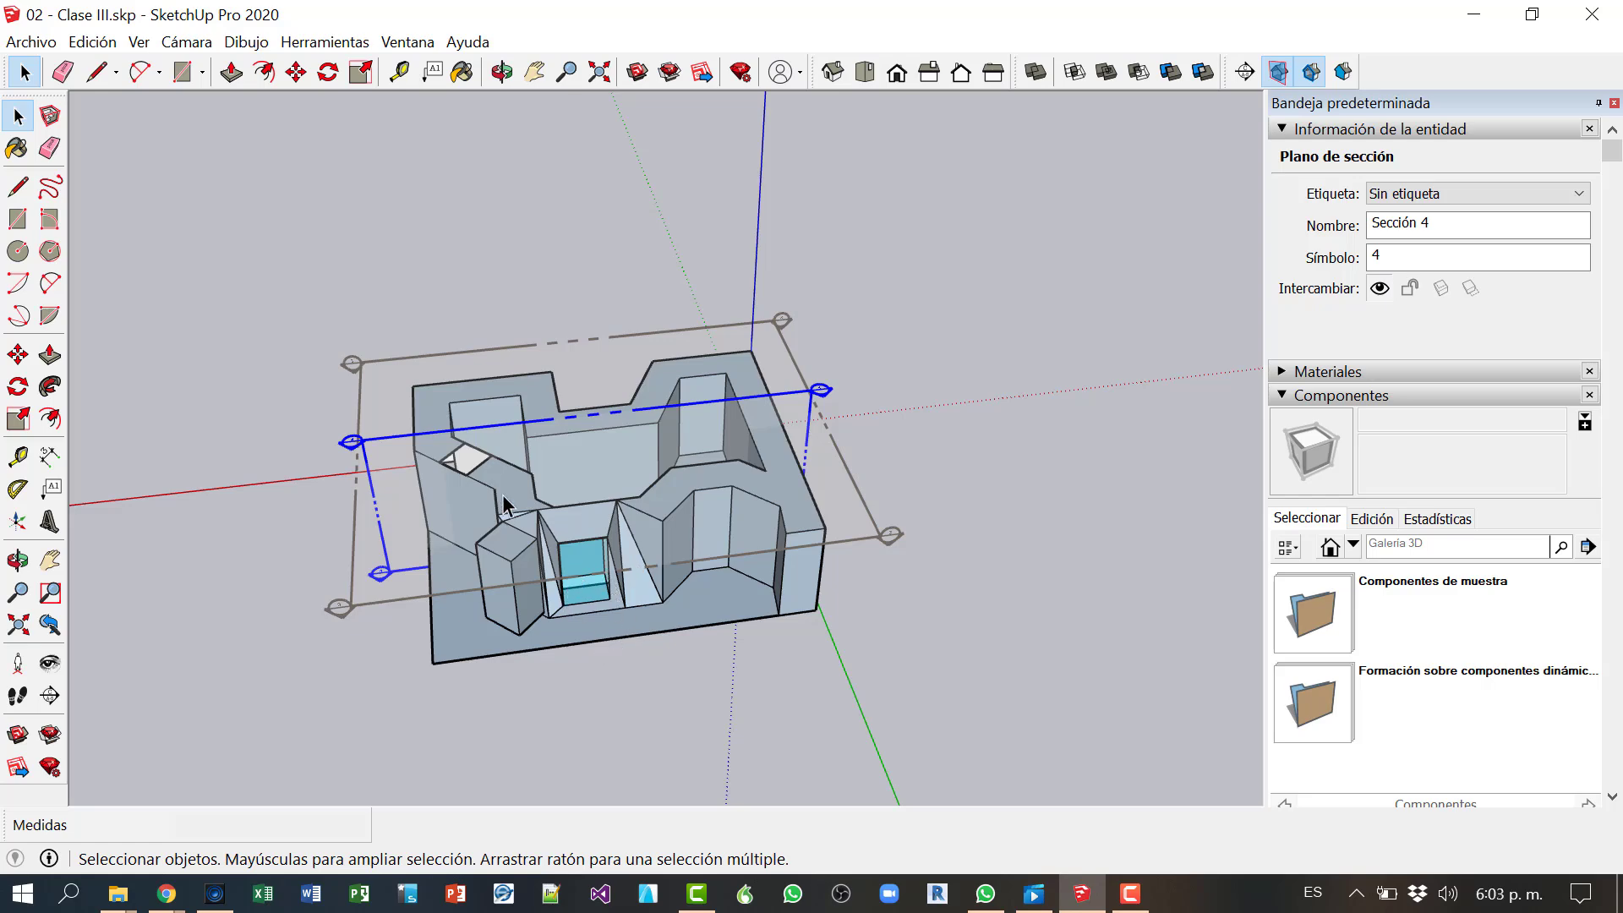
{"action": "middle_click_drag", "start_coordinate": [554, 634], "coordinate": [866, 623]}
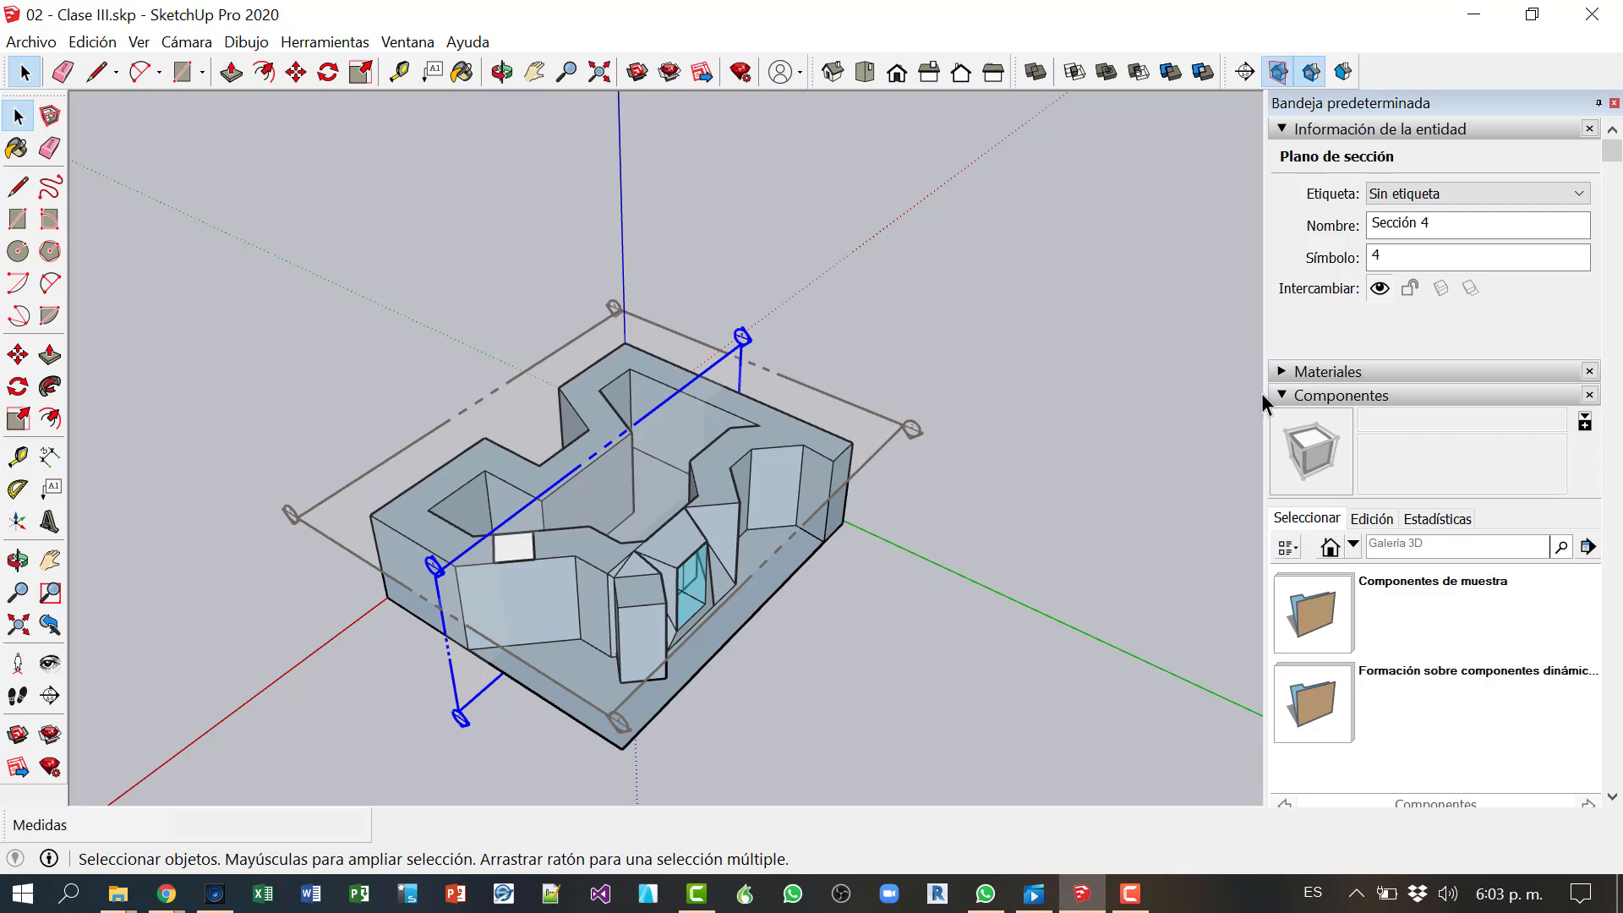
{"action": "left_click", "coordinate": [1282, 130]}
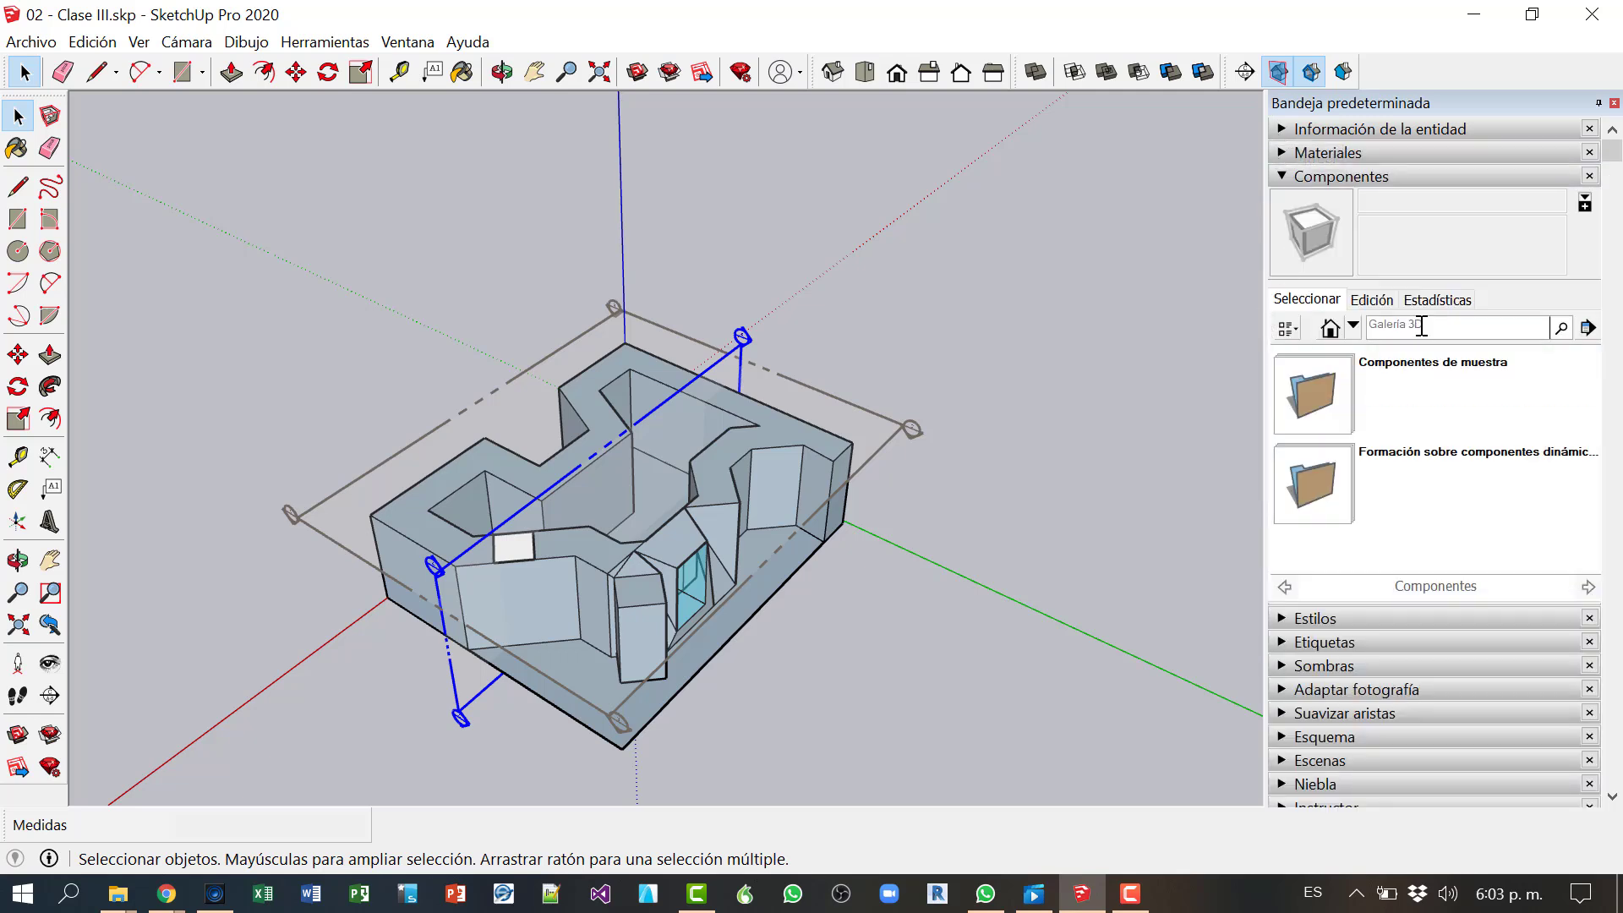
Step: Search the component library for "arbol" and try to open the ARBOLES result
{"action": "left_click", "coordinate": [1422, 325]}
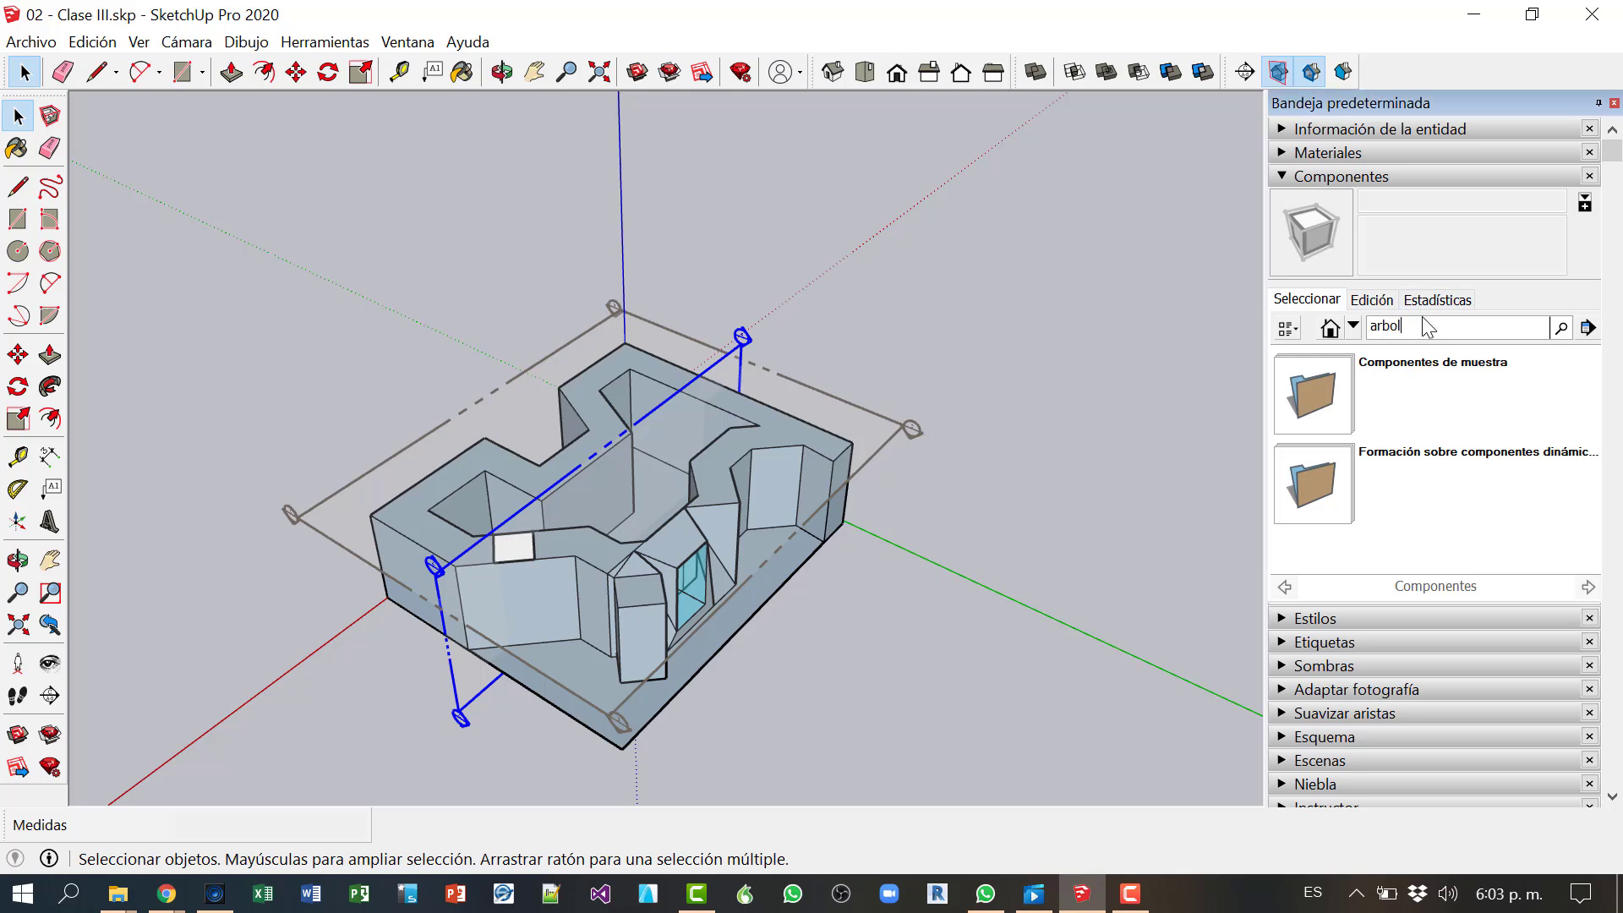
{"action": "key", "text": "Return"}
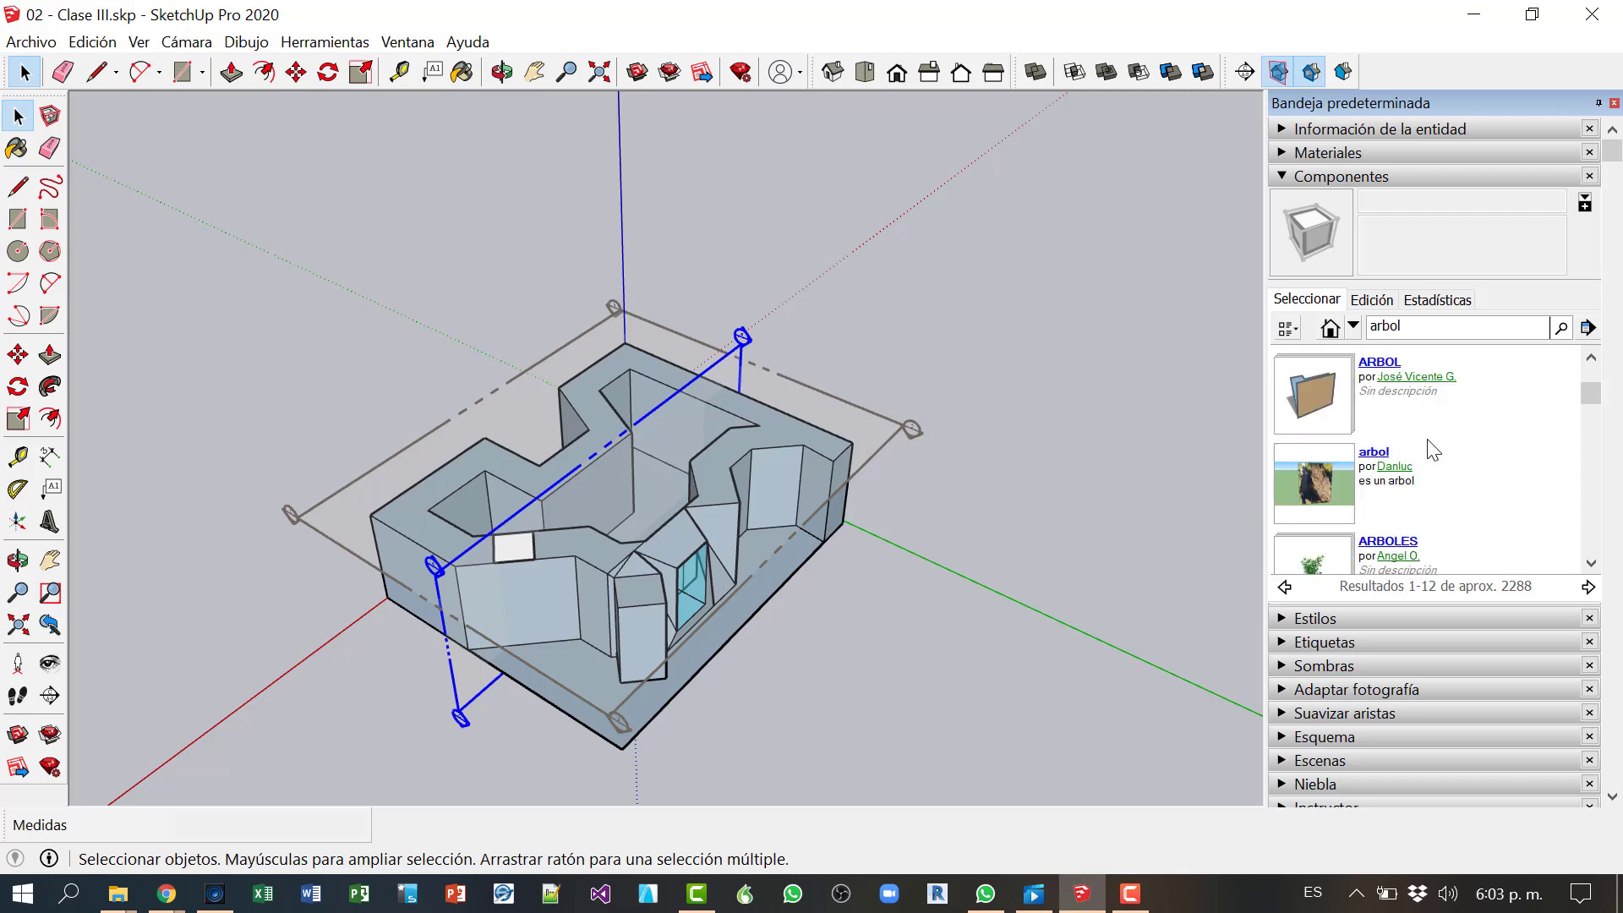
{"action": "scroll", "coordinate": [1433, 450], "scroll_direction": "down", "scroll_amount": 1}
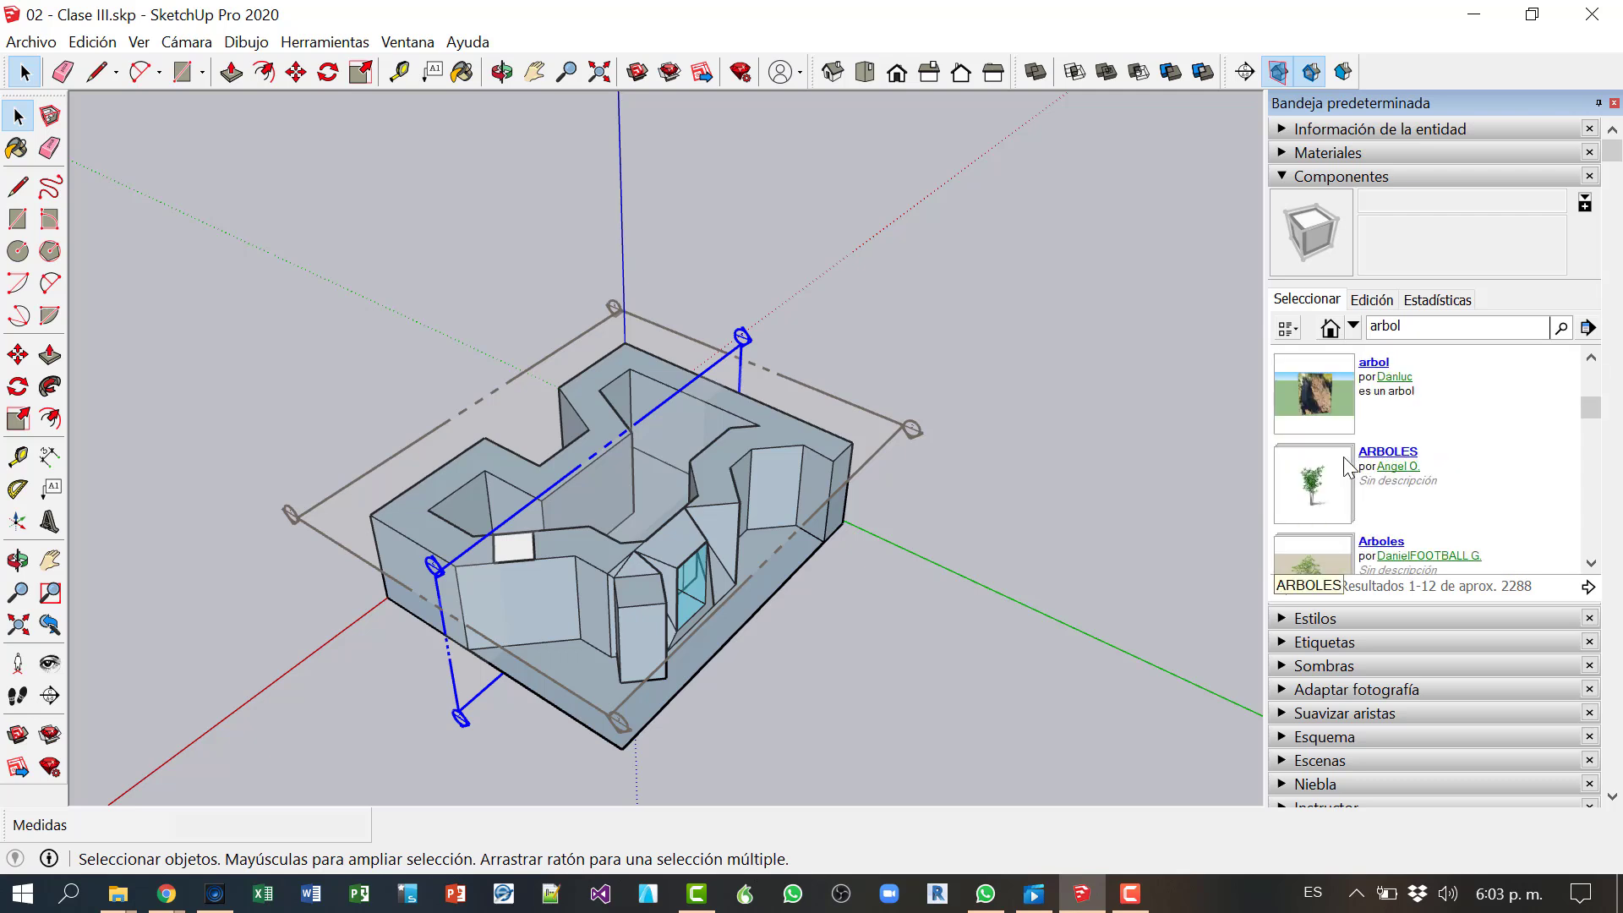
{"action": "scroll", "coordinate": [1342, 457], "scroll_direction": "down", "scroll_amount": 1}
{"action": "left_click", "coordinate": [1317, 394]}
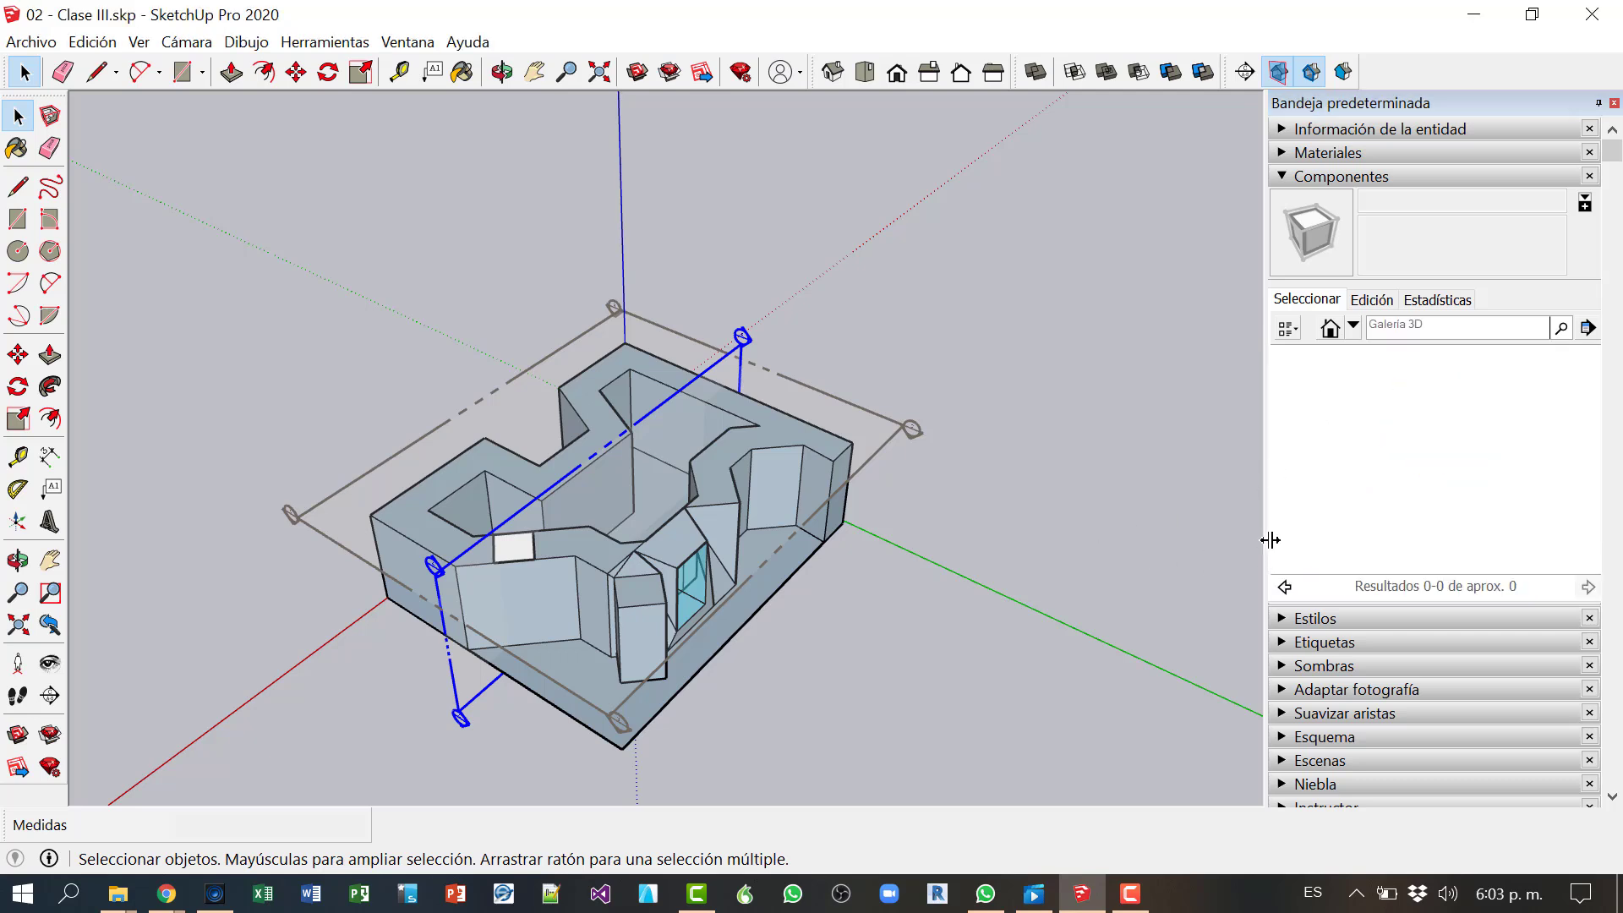
Step: Search the 3D component library for "arbol" and look through the tree results
{"action": "left_click", "coordinate": [1482, 334]}
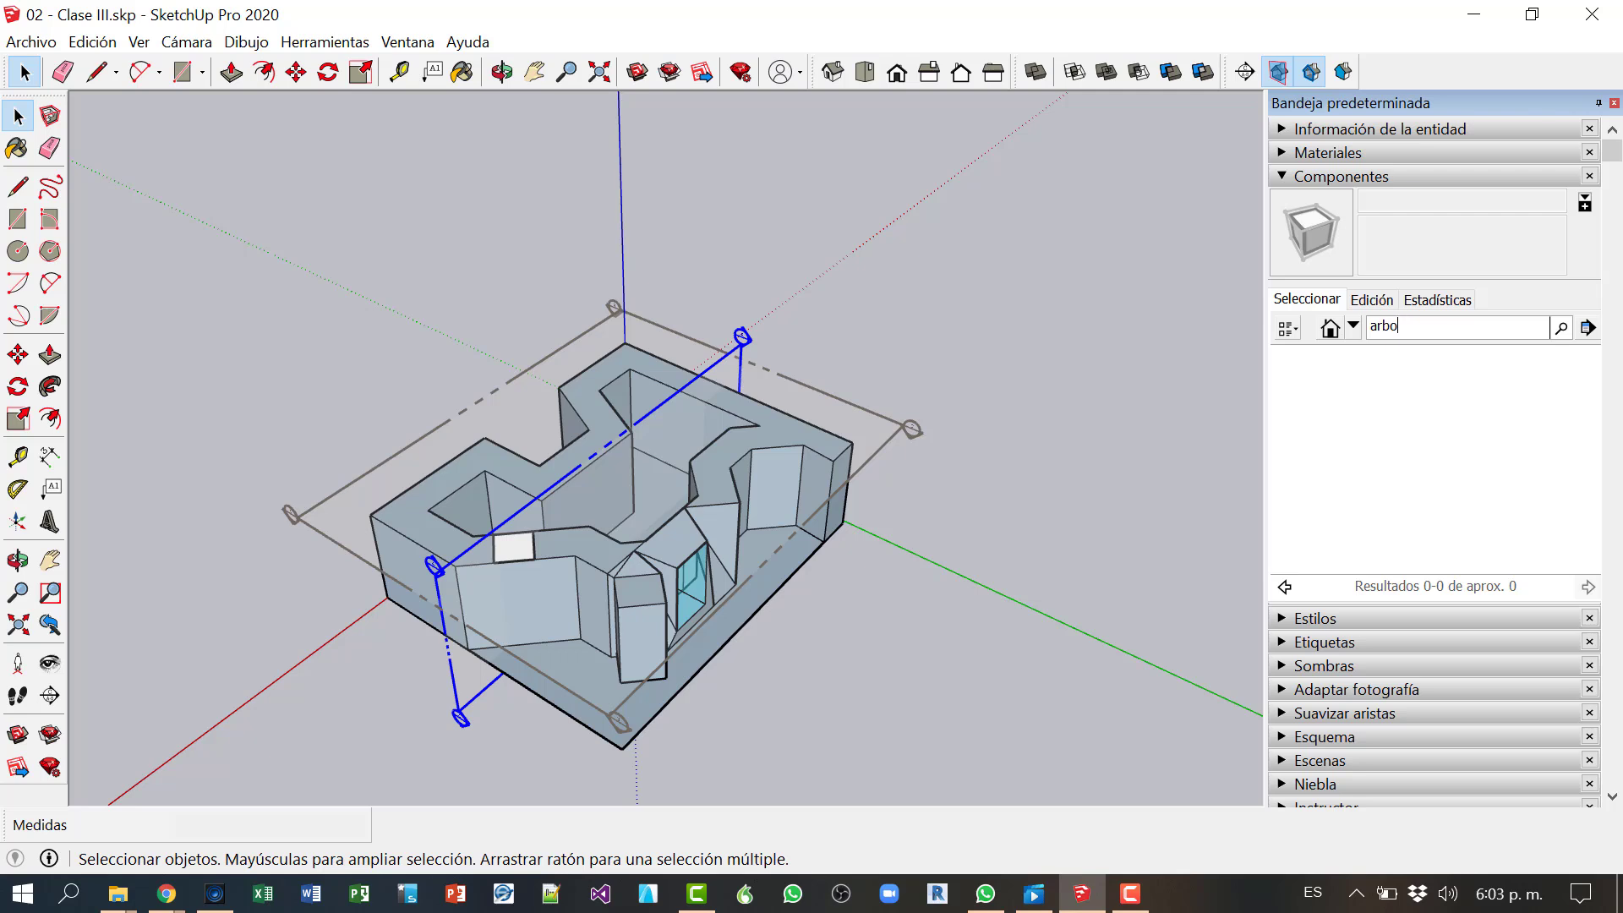
{"action": "key", "text": "Return"}
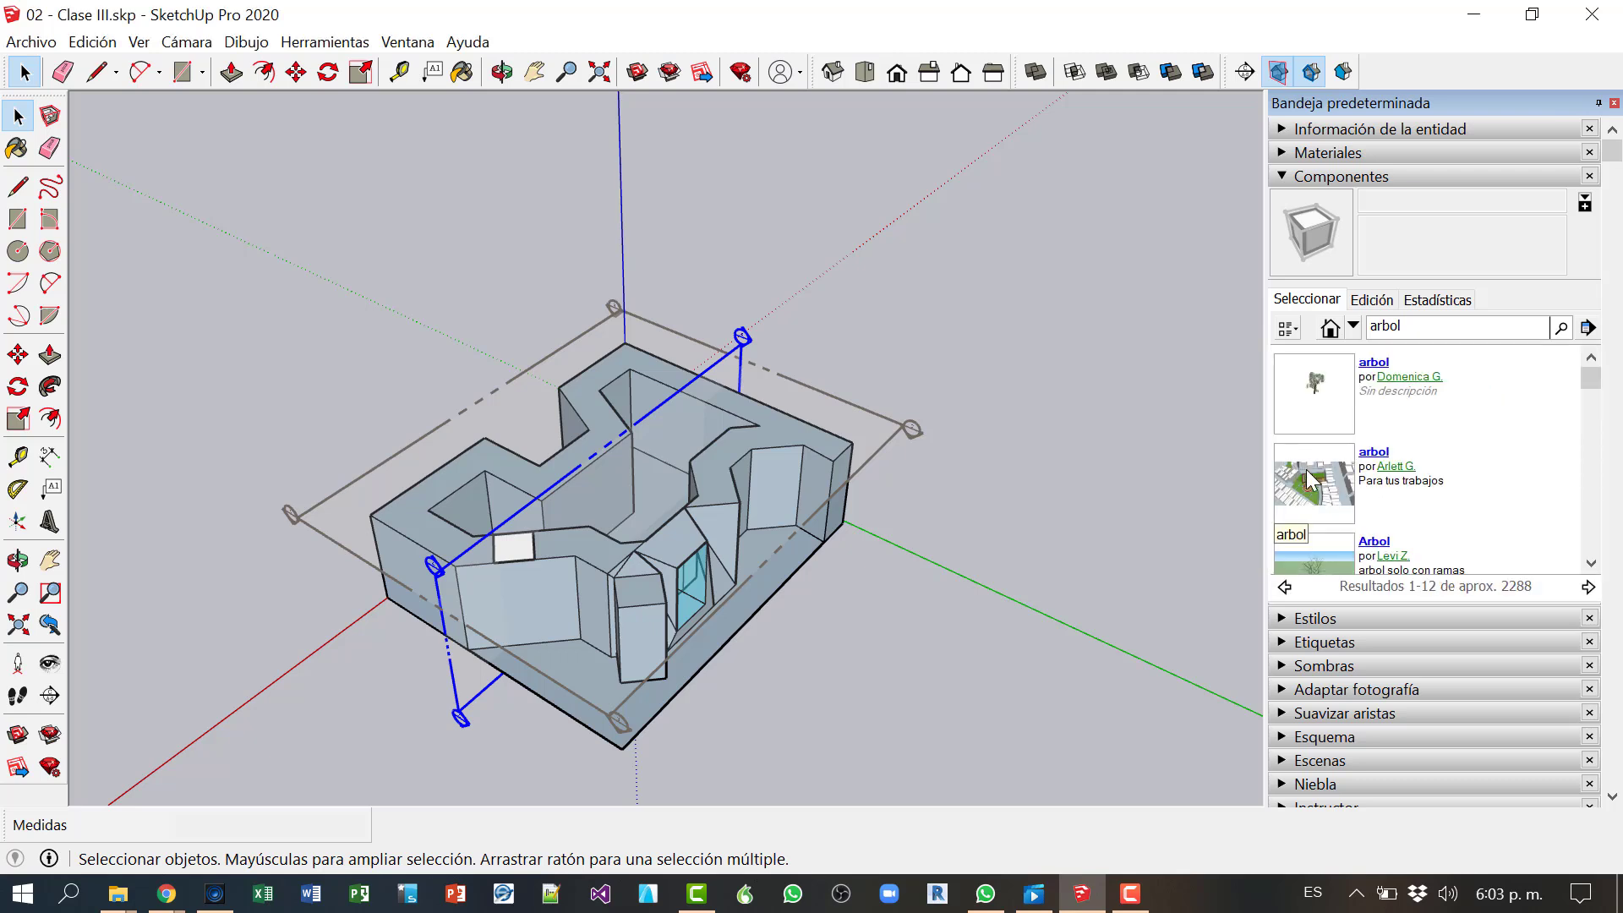
{"action": "scroll", "coordinate": [1344, 461], "scroll_direction": "down", "scroll_amount": 1}
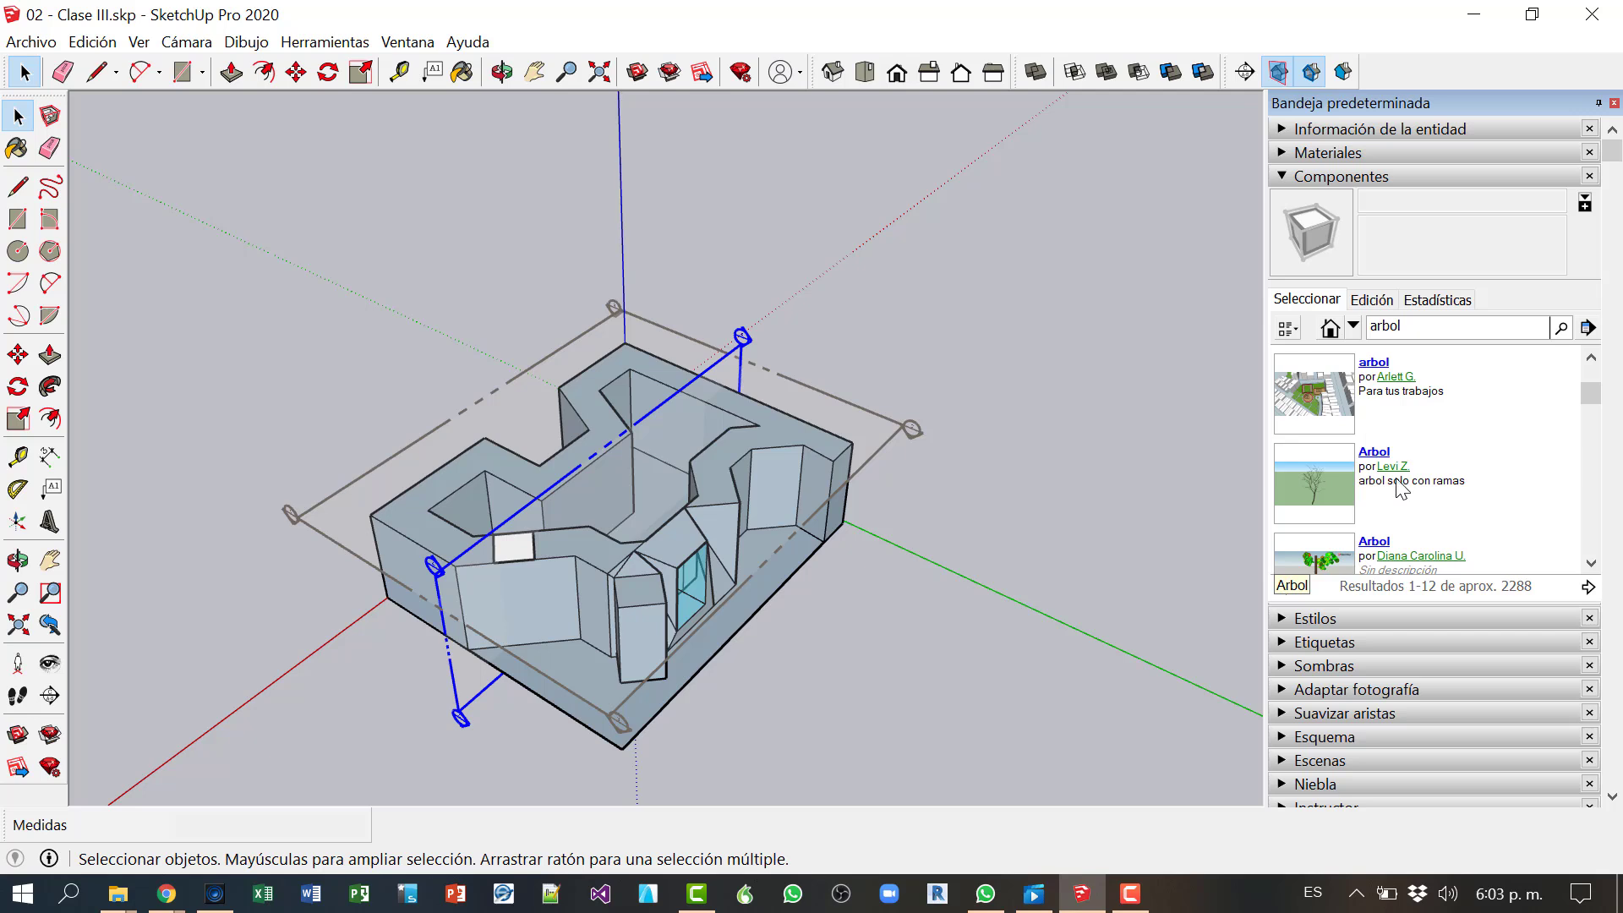
{"action": "scroll", "coordinate": [1399, 490], "scroll_direction": "down", "scroll_amount": 1}
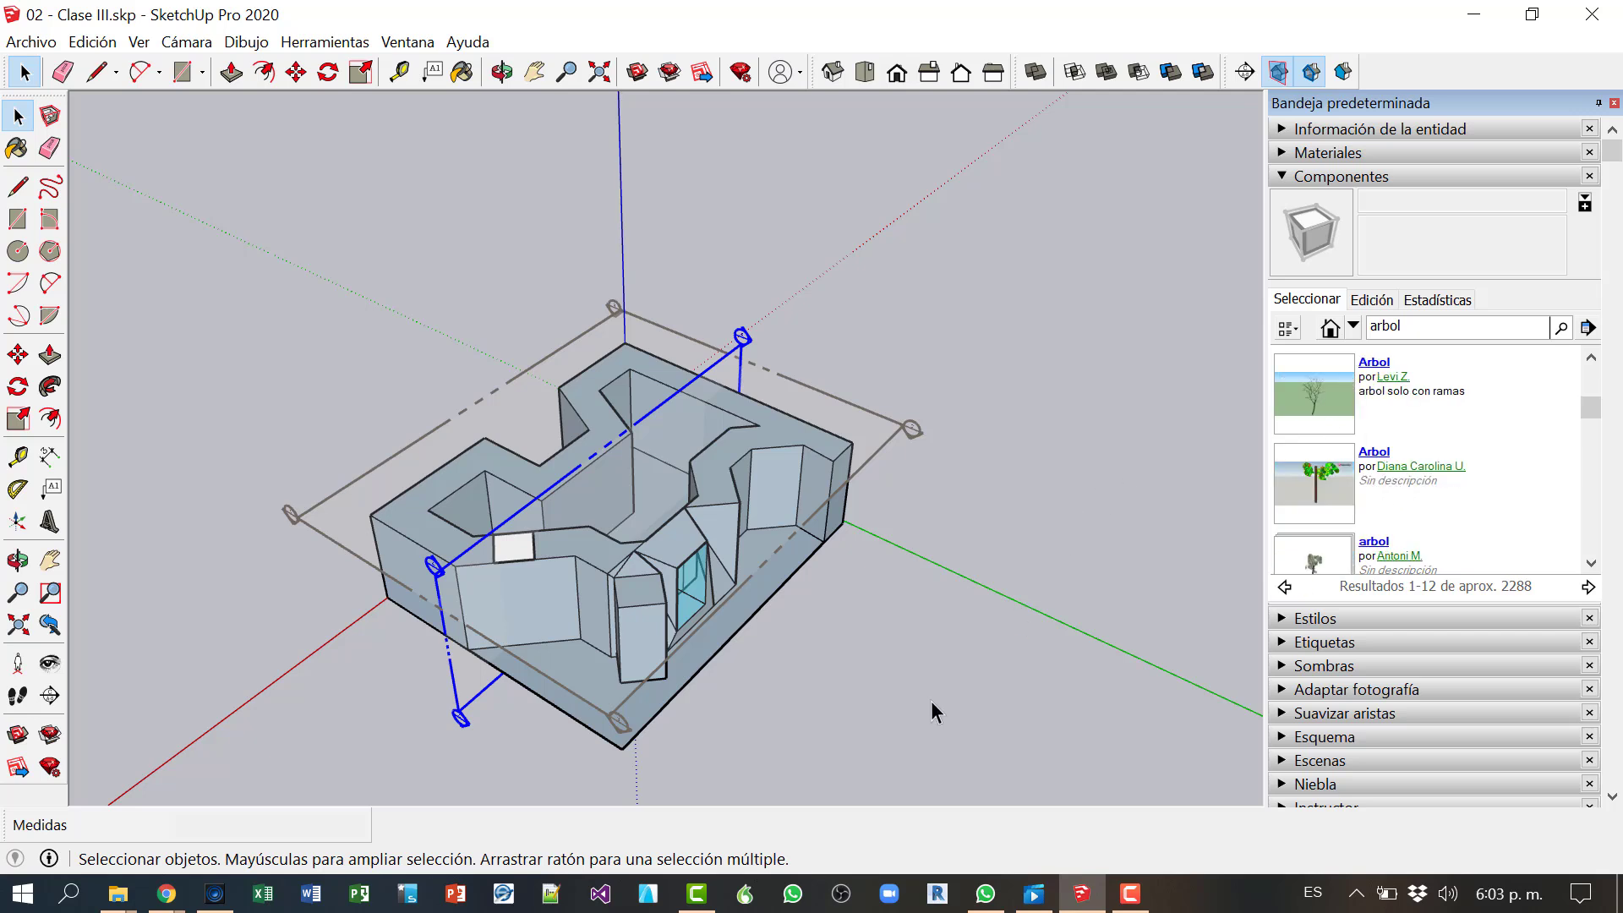
Step: Insert the green-leaved Arbol component on the ground outside the building, facing the glazed opening, and clear the selection
{"action": "left_click", "coordinate": [769, 666]}
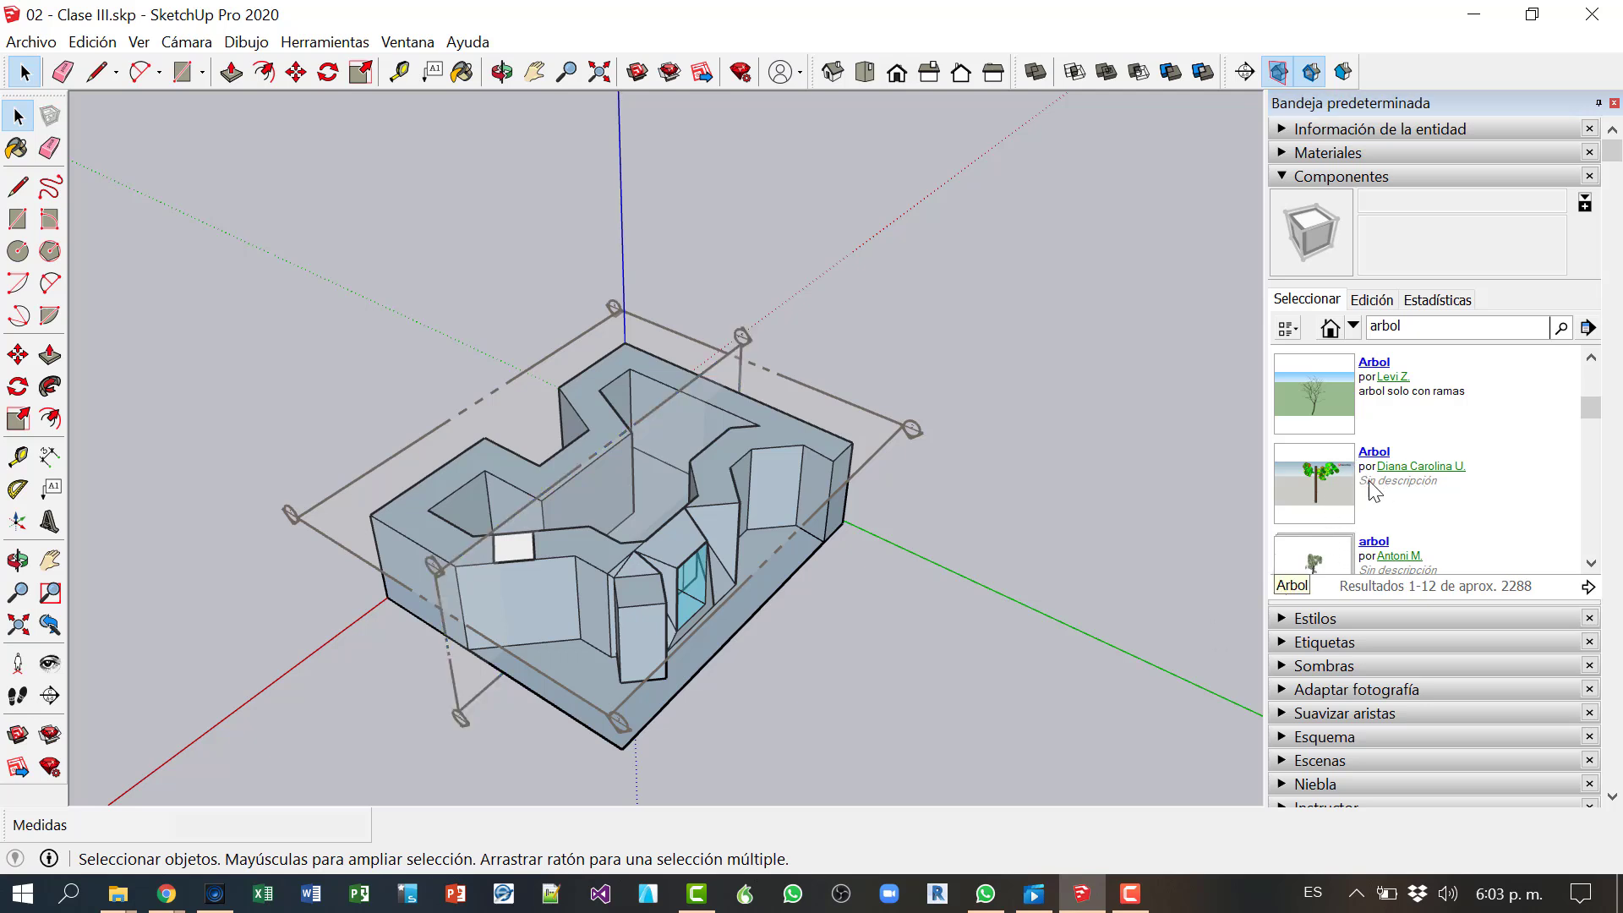
{"action": "scroll", "coordinate": [1374, 483], "scroll_direction": "down", "scroll_amount": 2}
{"action": "scroll", "coordinate": [1377, 427], "scroll_direction": "up", "scroll_amount": 2}
{"action": "left_click", "coordinate": [1335, 485]}
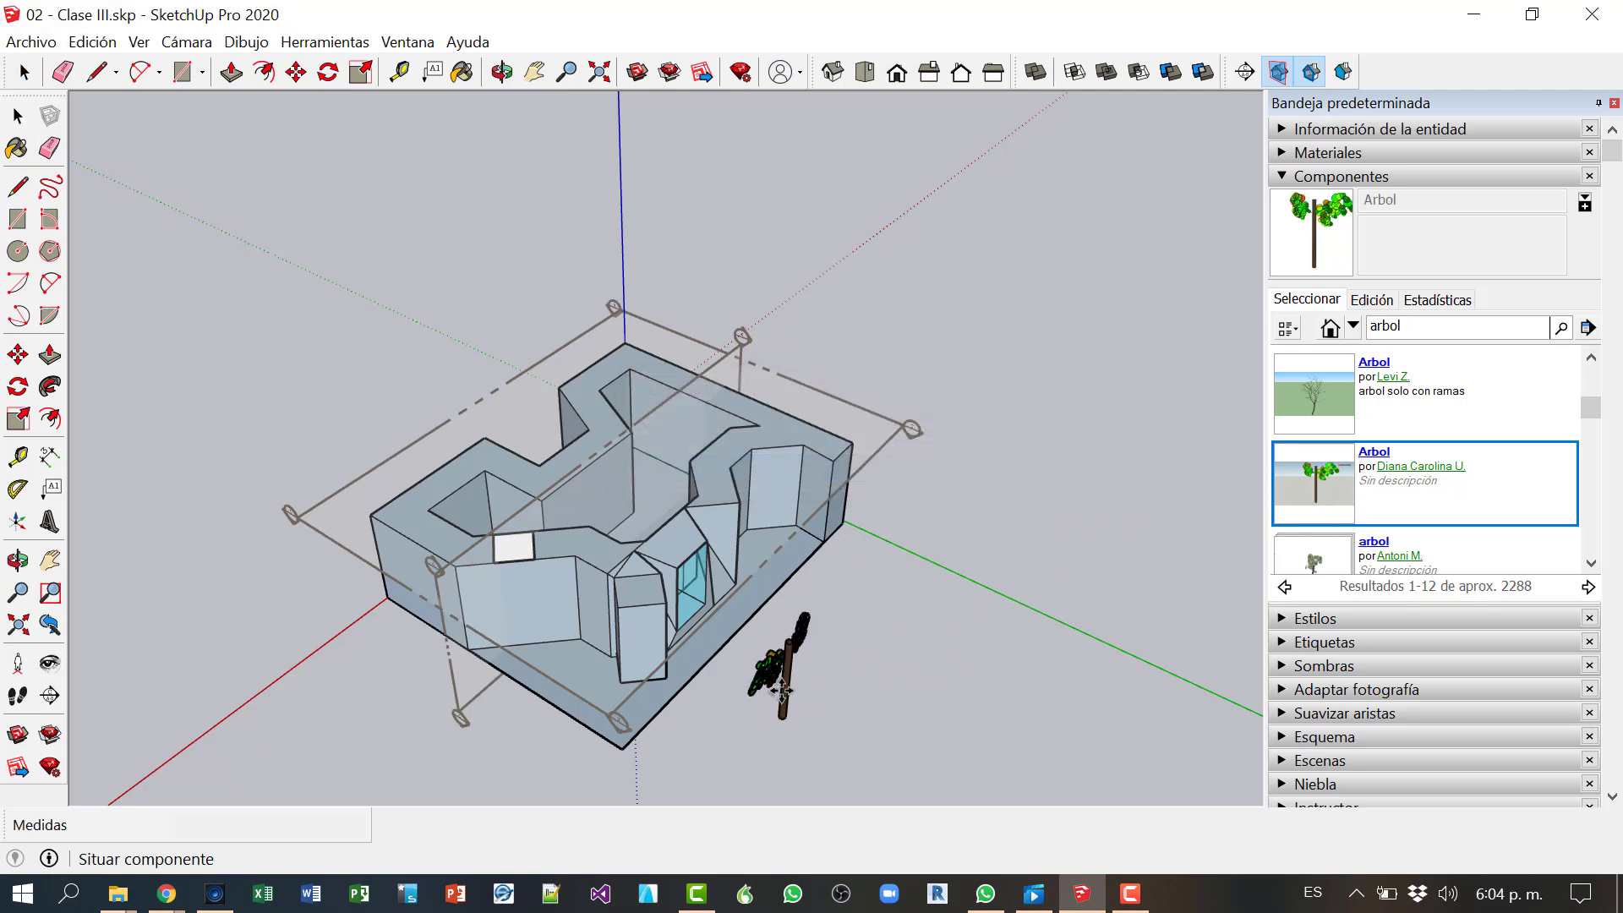
{"action": "left_click", "coordinate": [784, 692]}
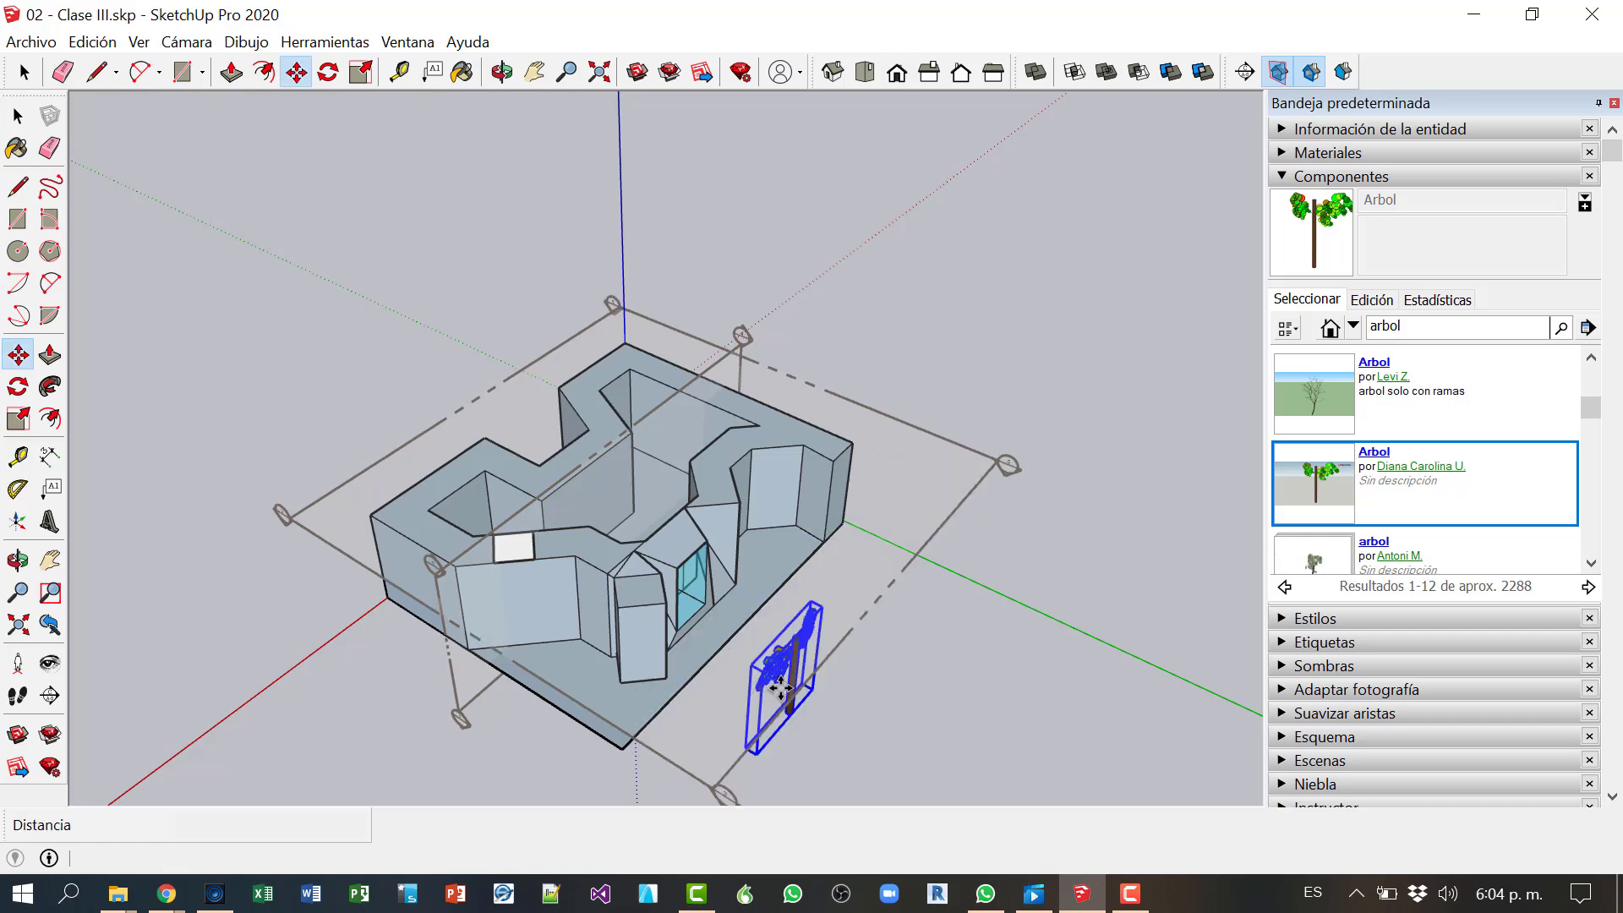
{"action": "middle_click_drag", "start_coordinate": [318, 529], "coordinate": [1029, 475]}
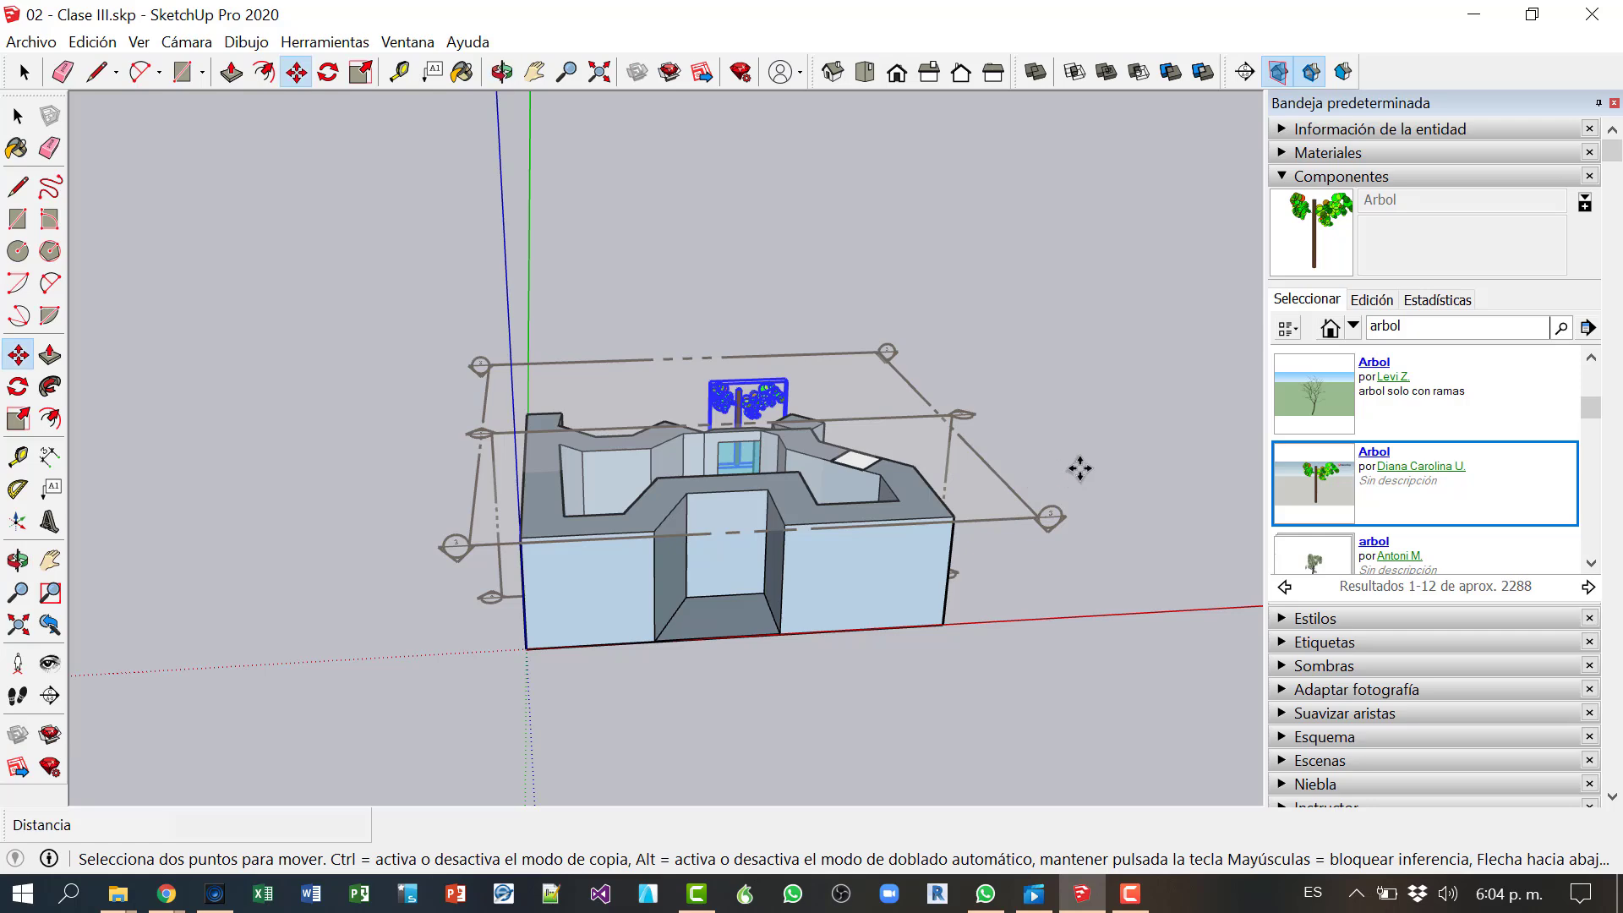
{"action": "left_click", "coordinate": [18, 116]}
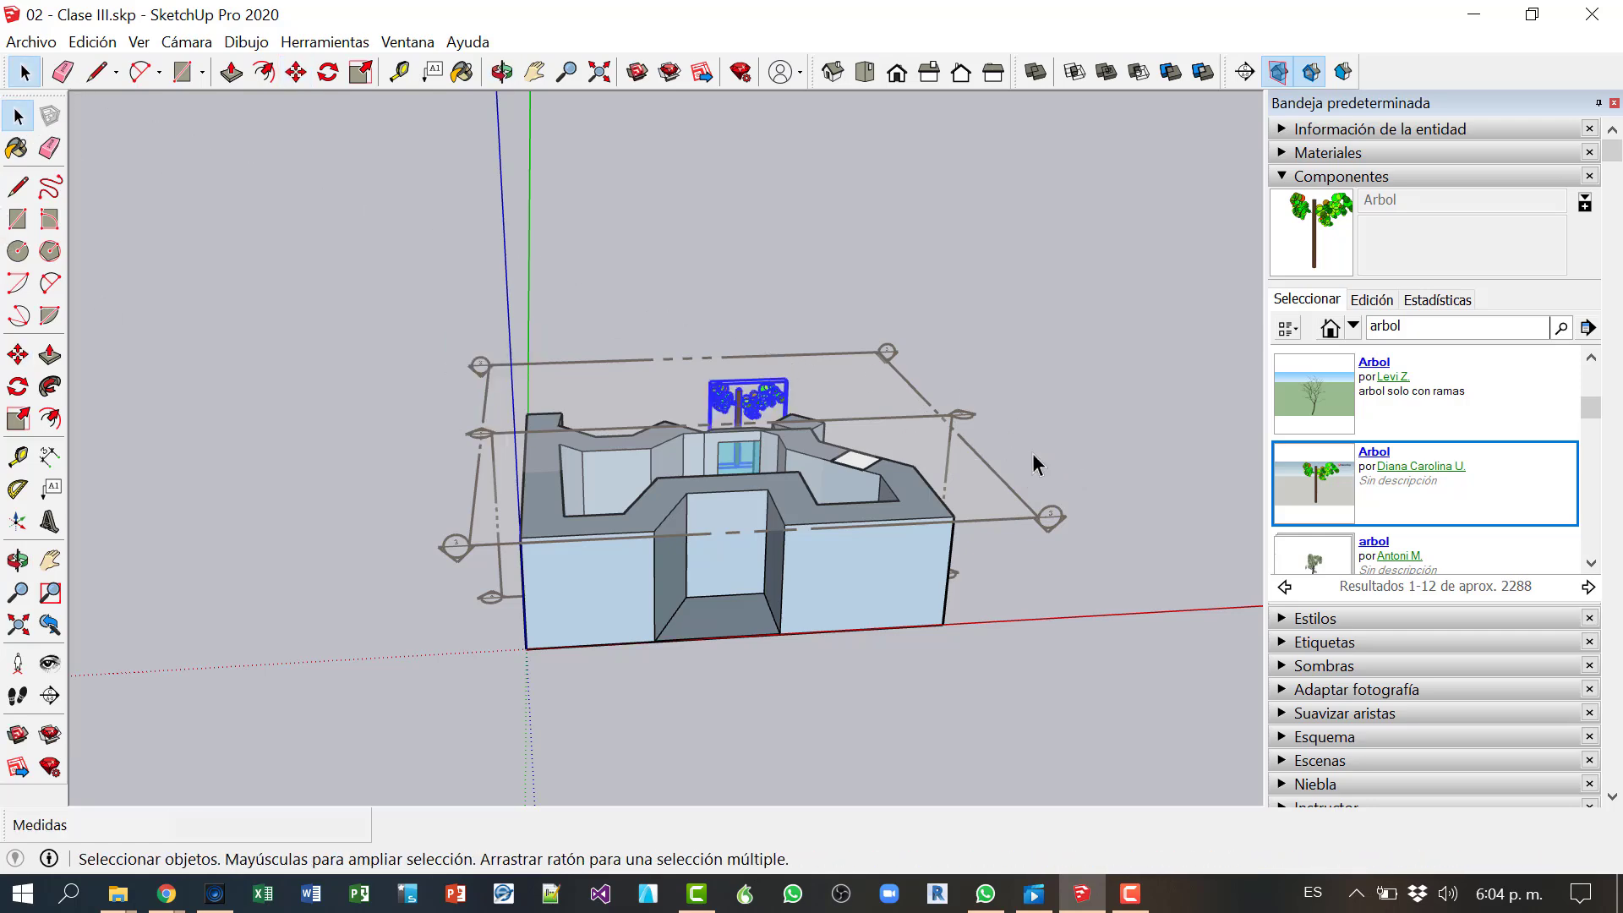
{"action": "left_click", "coordinate": [1057, 421]}
{"action": "mouse_move", "coordinate": [1057, 421]}
{"action": "middle_mouse_down"}
{"action": "mouse_move", "coordinate": [949, 322]}
{"action": "mouse_move", "coordinate": [1056, 431]}
{"action": "middle_mouse_up"}
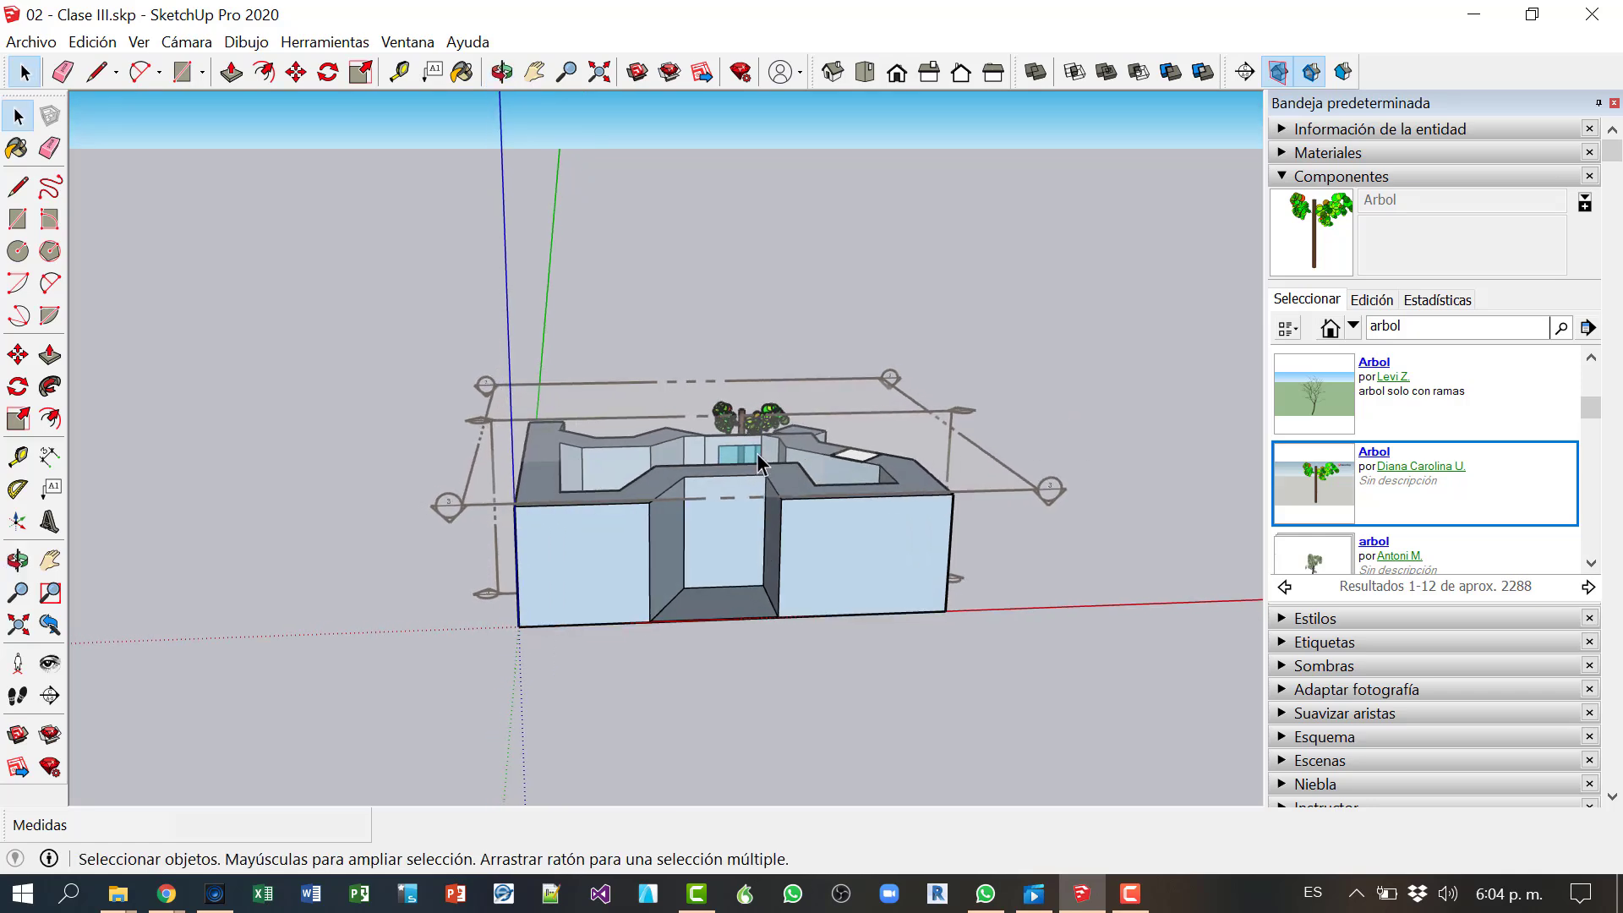
Step: Activate the section cut of the vertical section plane crossing the building
{"action": "middle_click_drag", "start_coordinate": [744, 454], "coordinate": [642, 444]}
{"action": "left_click", "coordinate": [641, 450]}
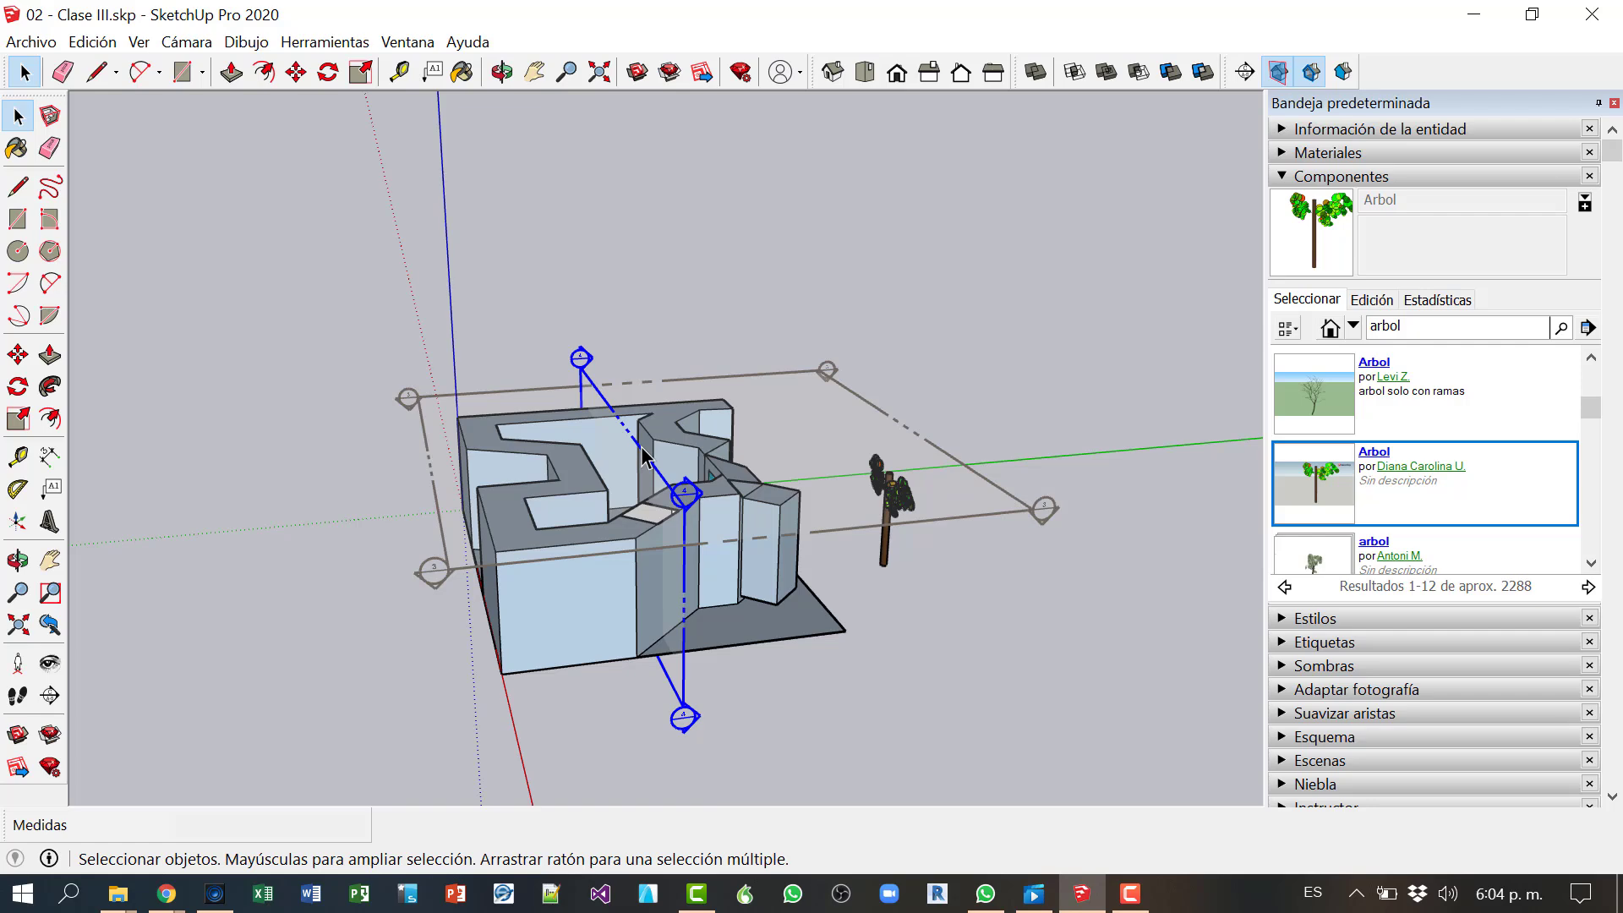
{"action": "double_click", "coordinate": [643, 454]}
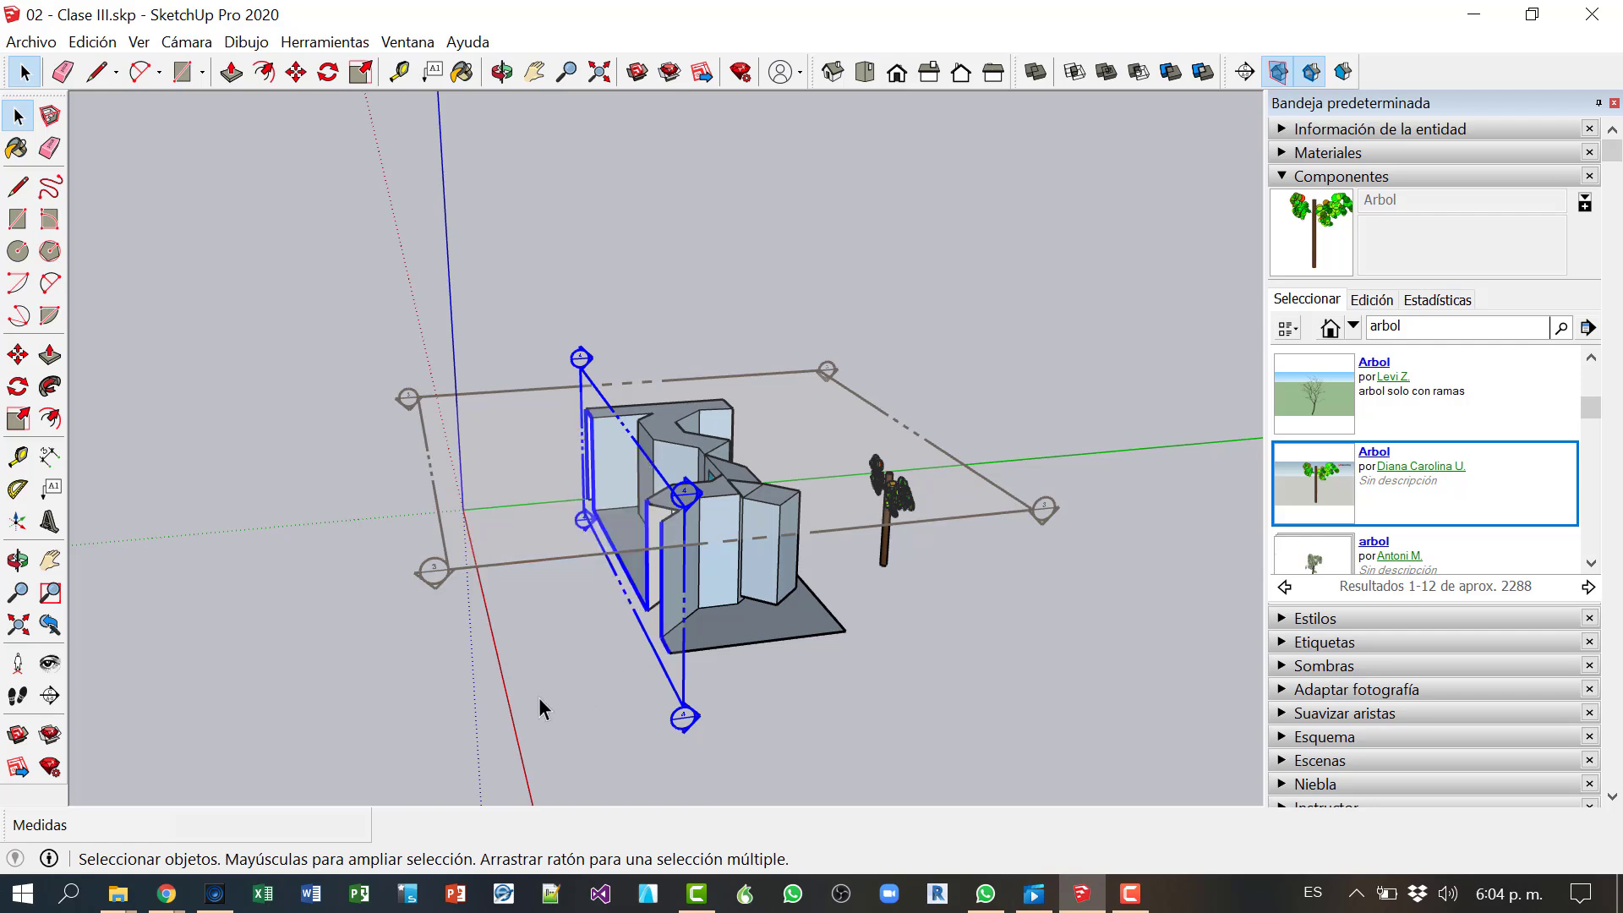
{"action": "middle_click_drag", "start_coordinate": [541, 709], "coordinate": [507, 761]}
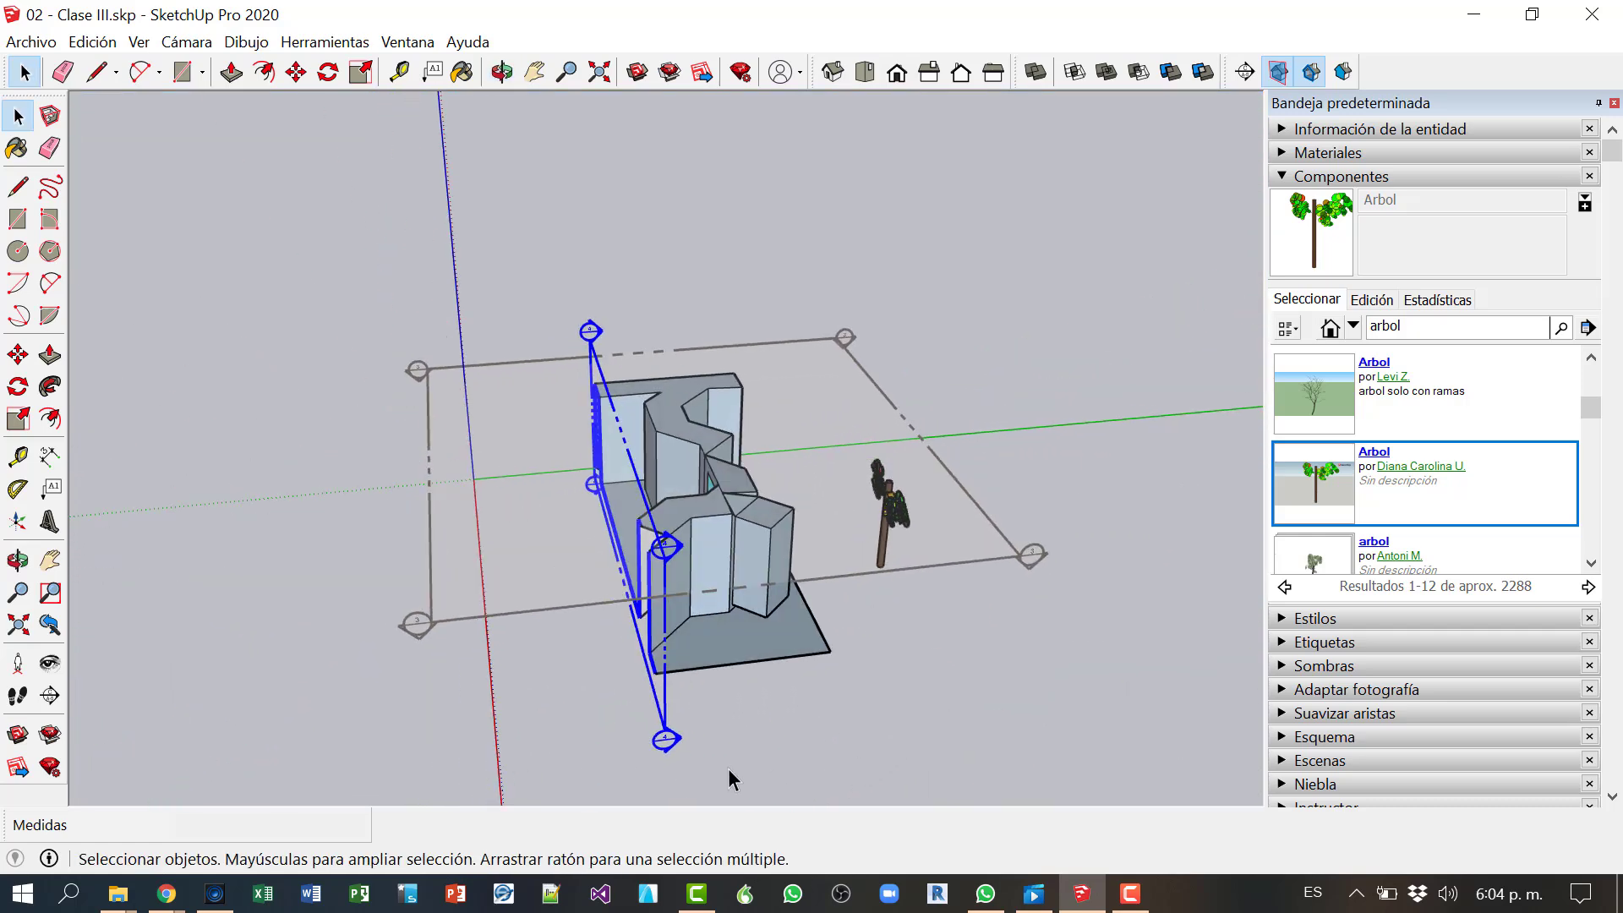
{"action": "left_click", "coordinate": [1245, 74]}
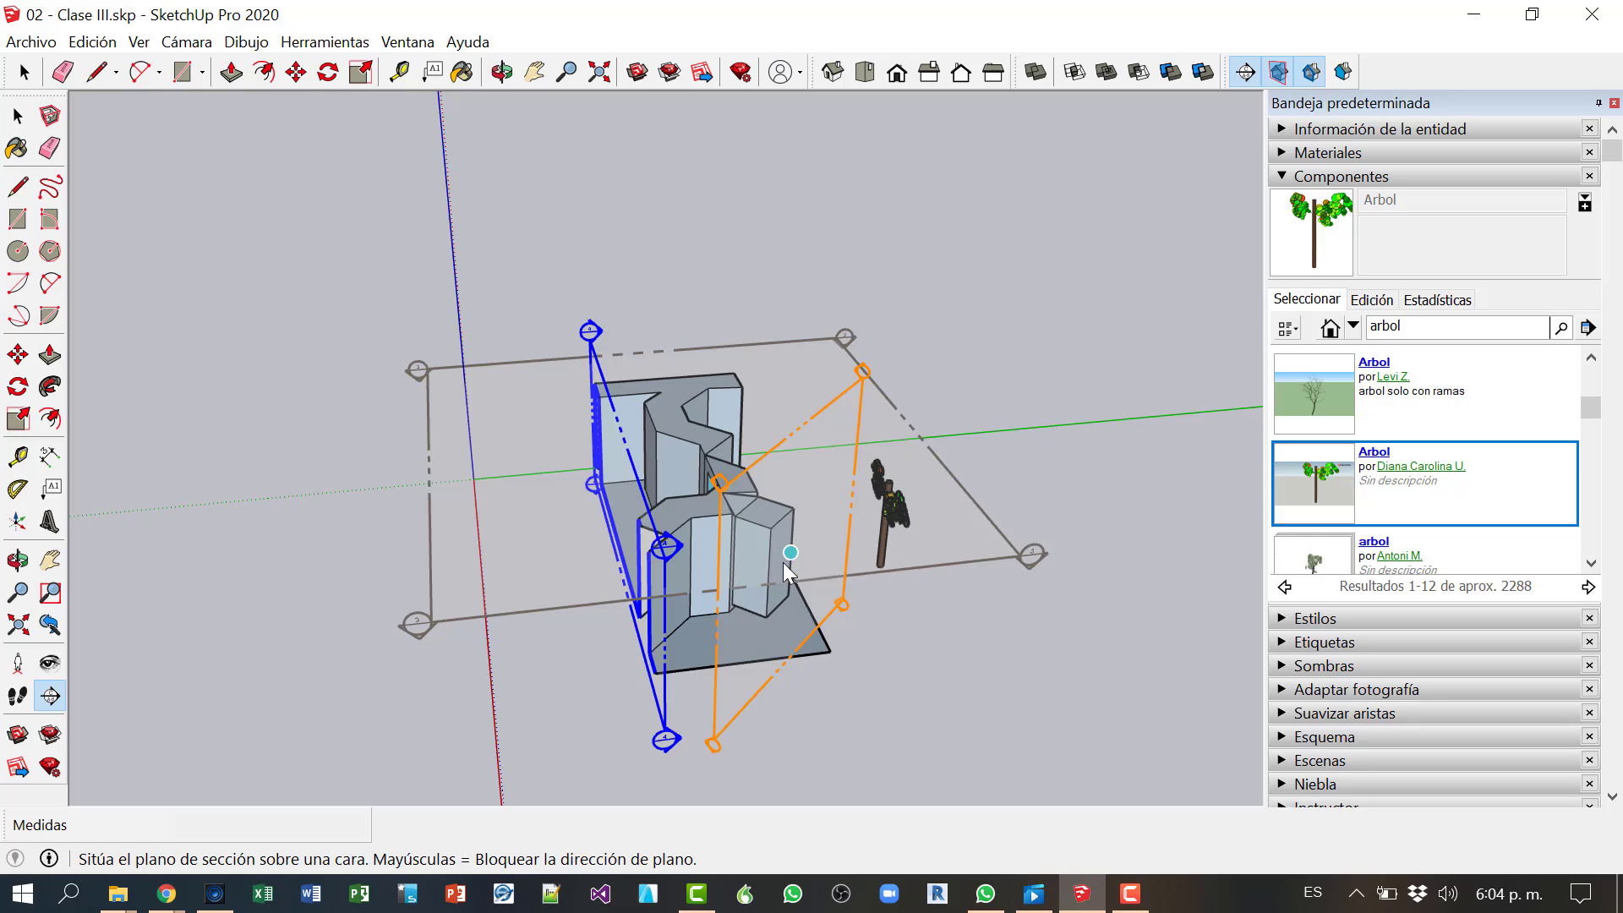
{"action": "middle_click_drag", "start_coordinate": [760, 508], "coordinate": [633, 480]}
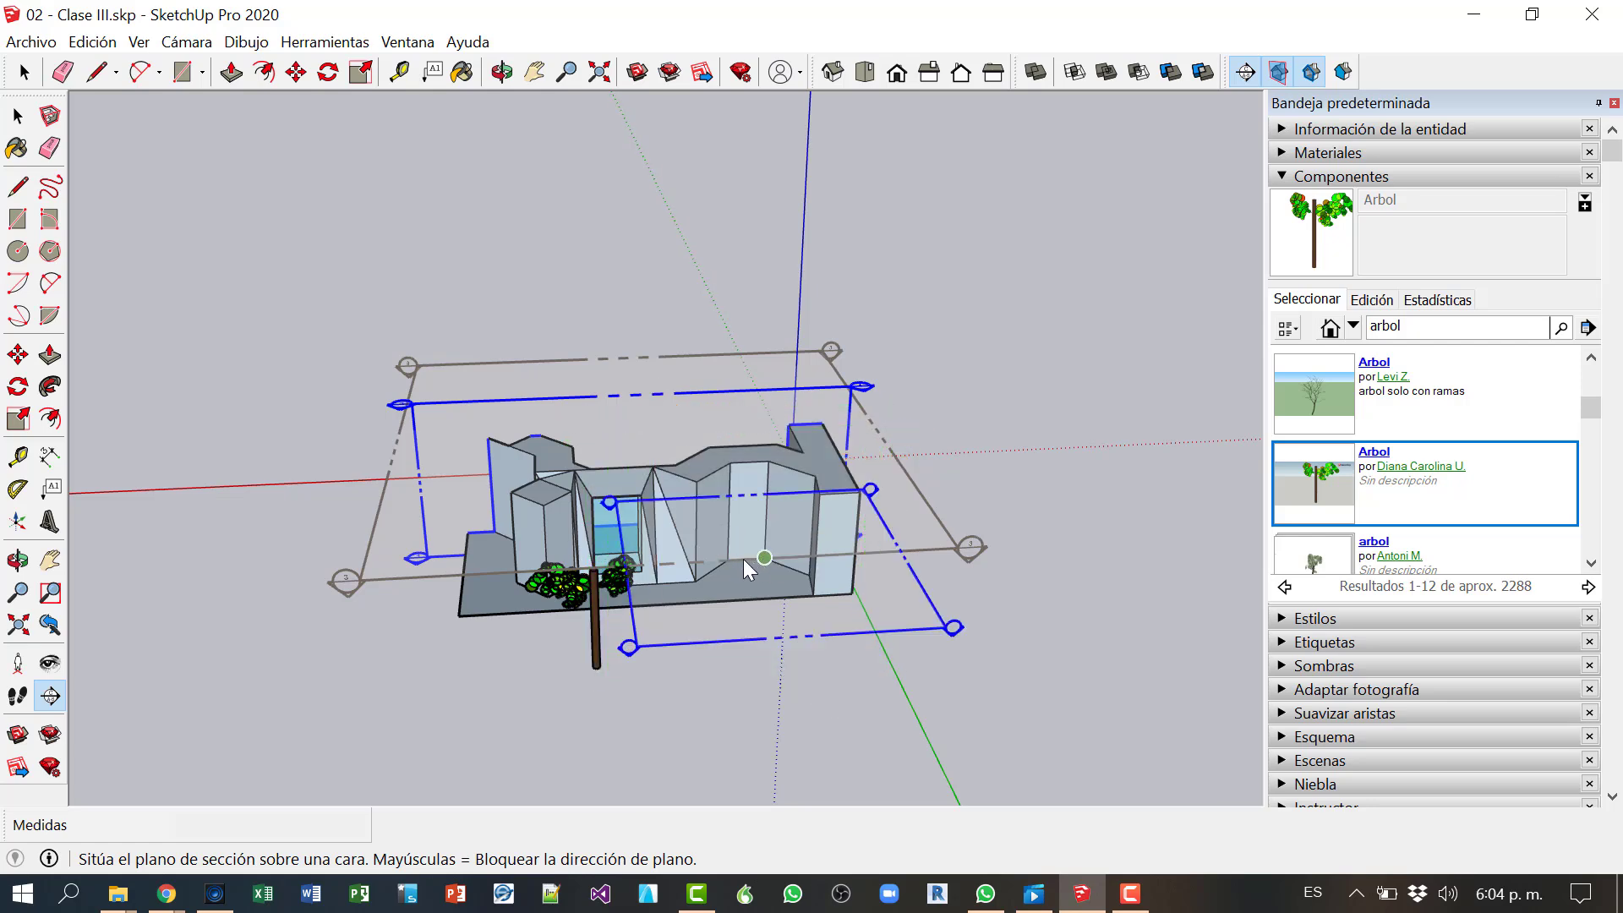
{"action": "middle_click_drag", "start_coordinate": [512, 549], "coordinate": [1073, 524]}
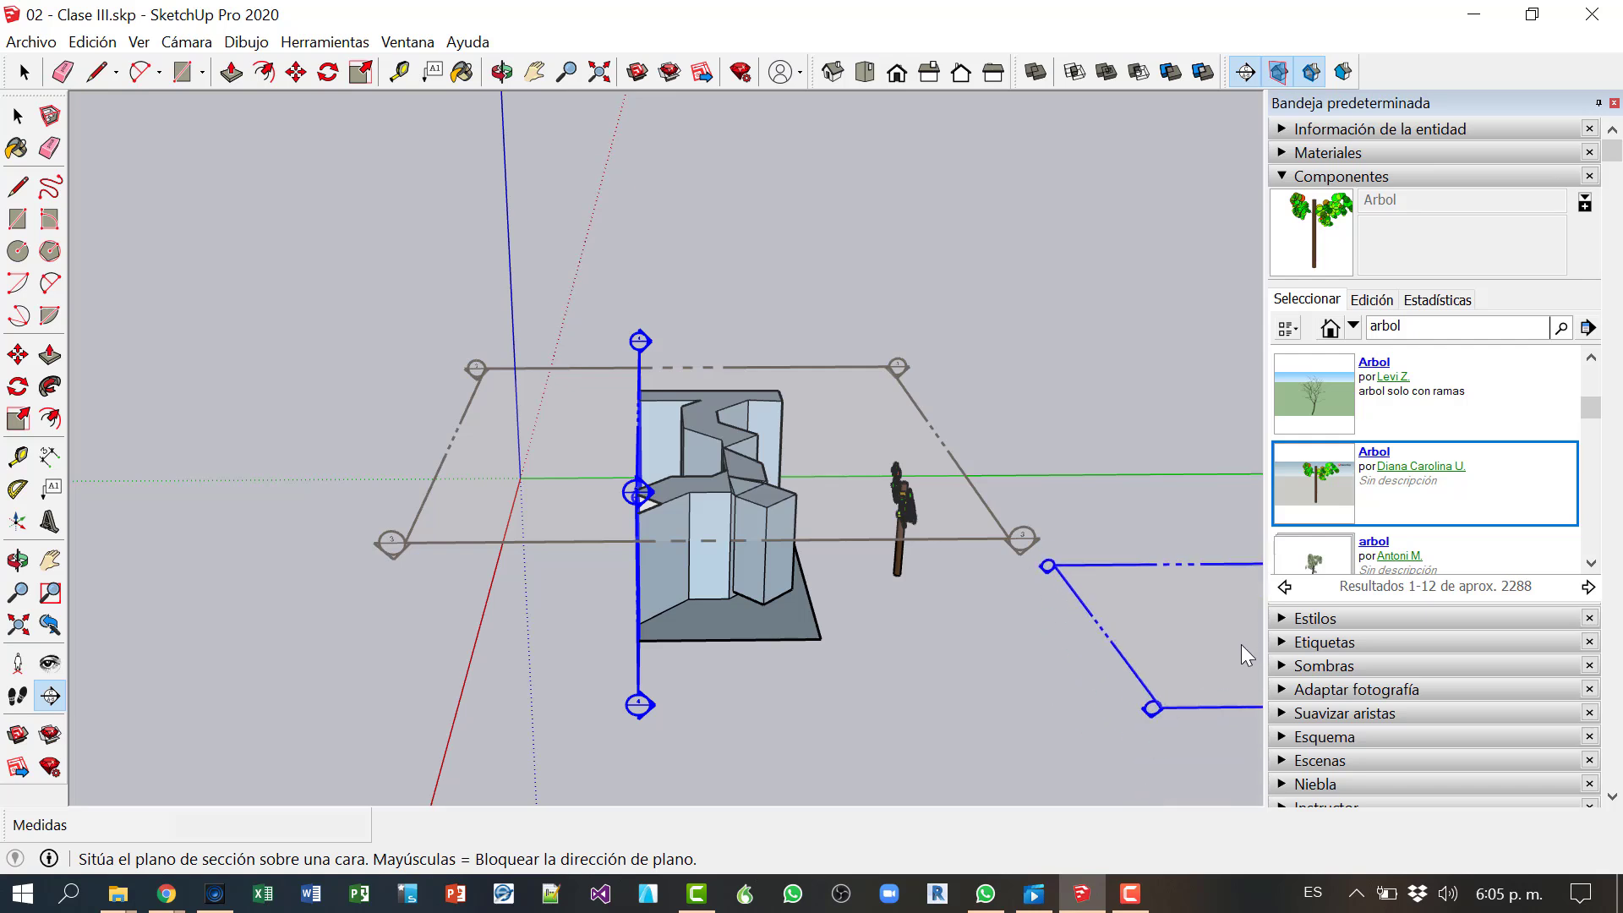
Step: Hide the section planes and turn off the display of section cuts
{"action": "left_click", "coordinate": [1278, 72]}
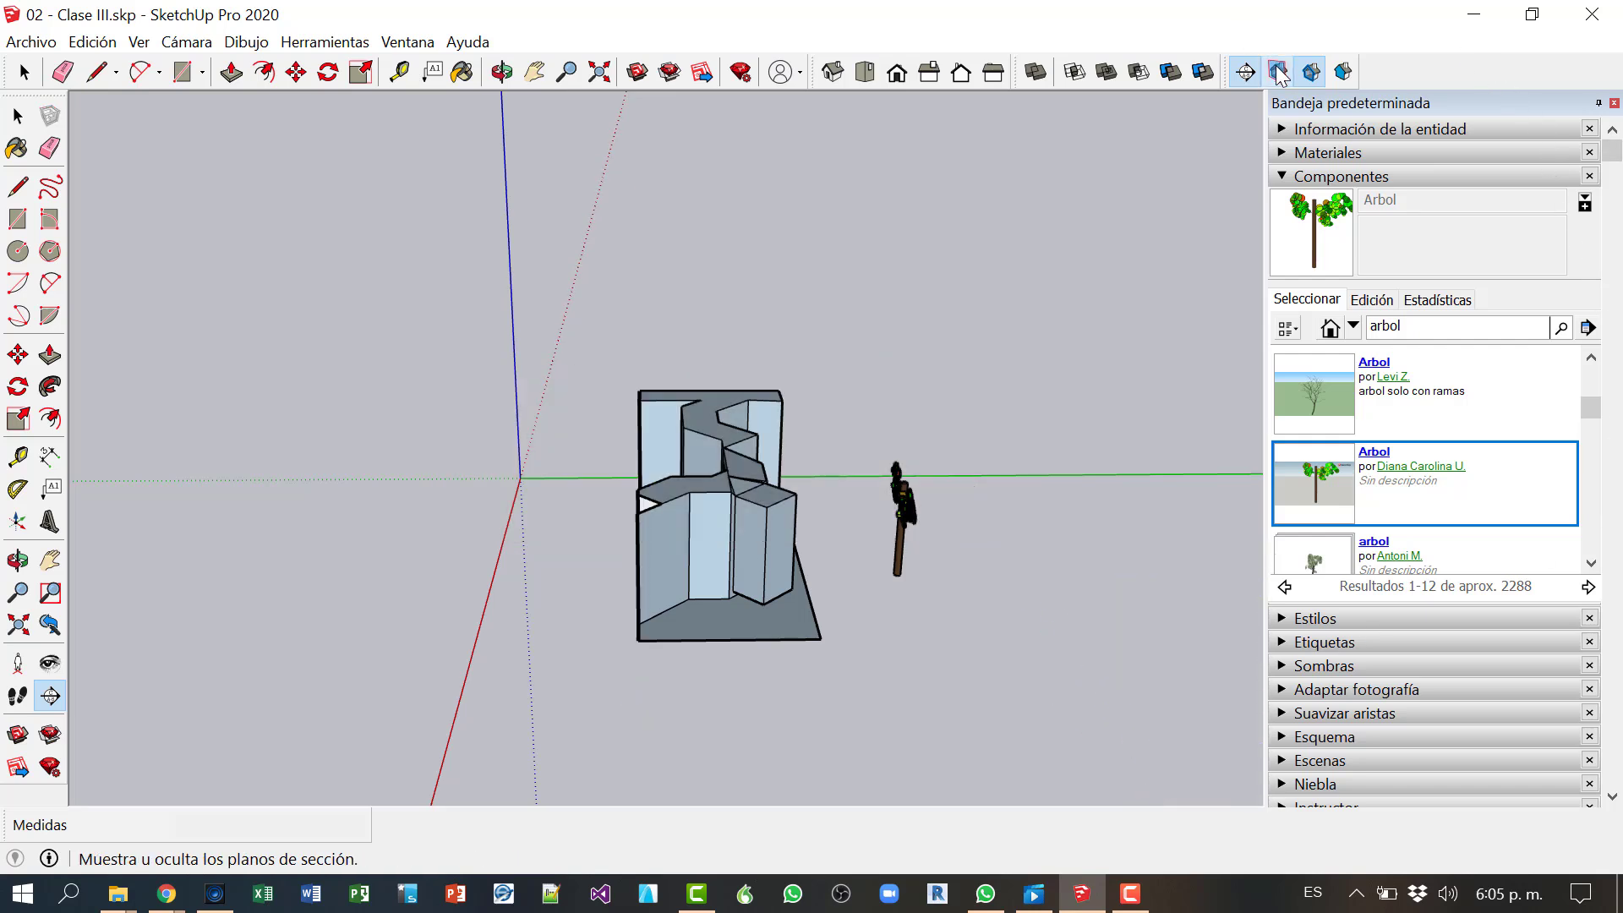
{"action": "left_click", "coordinate": [1310, 72]}
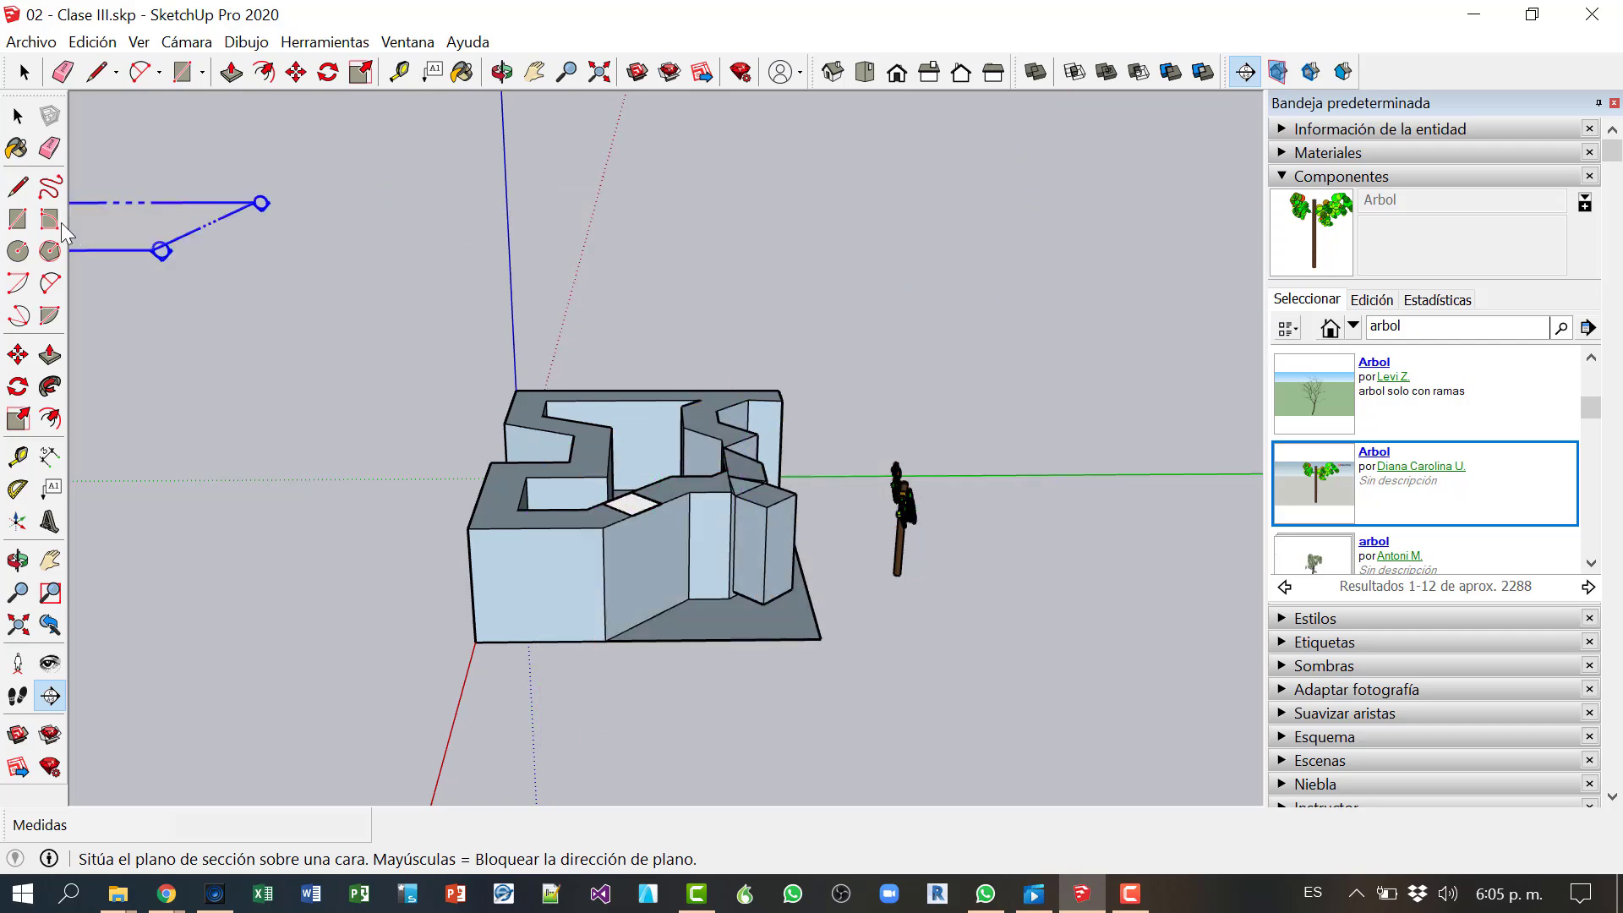
{"action": "left_click", "coordinate": [17, 116]}
{"action": "middle_click_drag", "start_coordinate": [475, 633], "coordinate": [622, 588]}
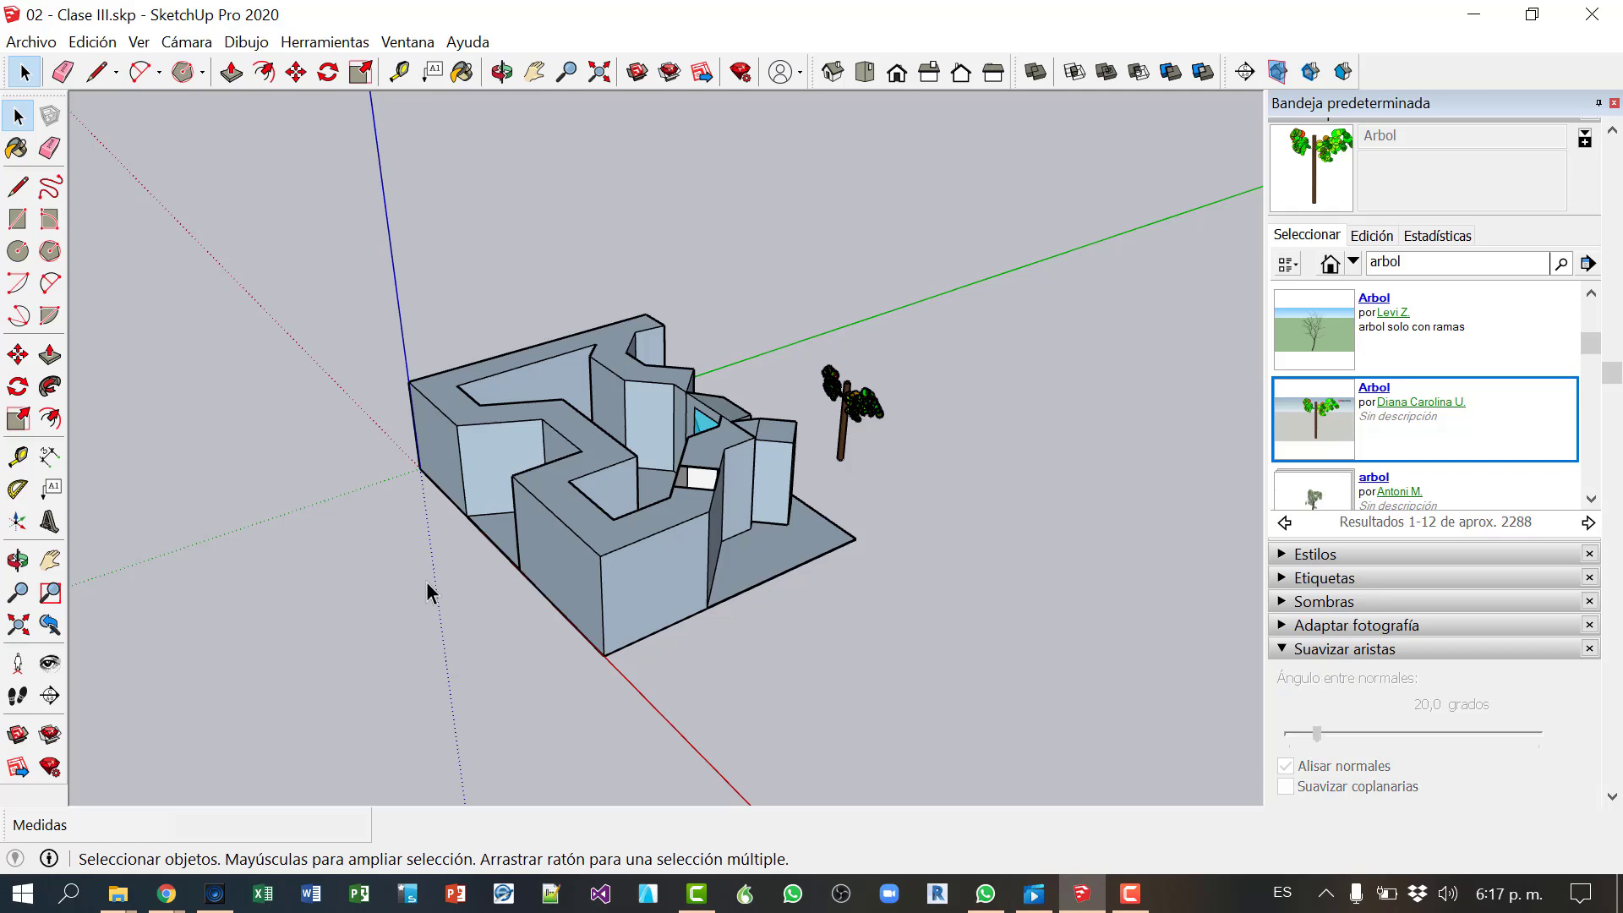
Step: Draw a six-sided polygon with a radius of about 2.61 m on the ground beside the building's red-axis side
{"action": "middle_click_drag", "start_coordinate": [441, 680], "coordinate": [508, 699]}
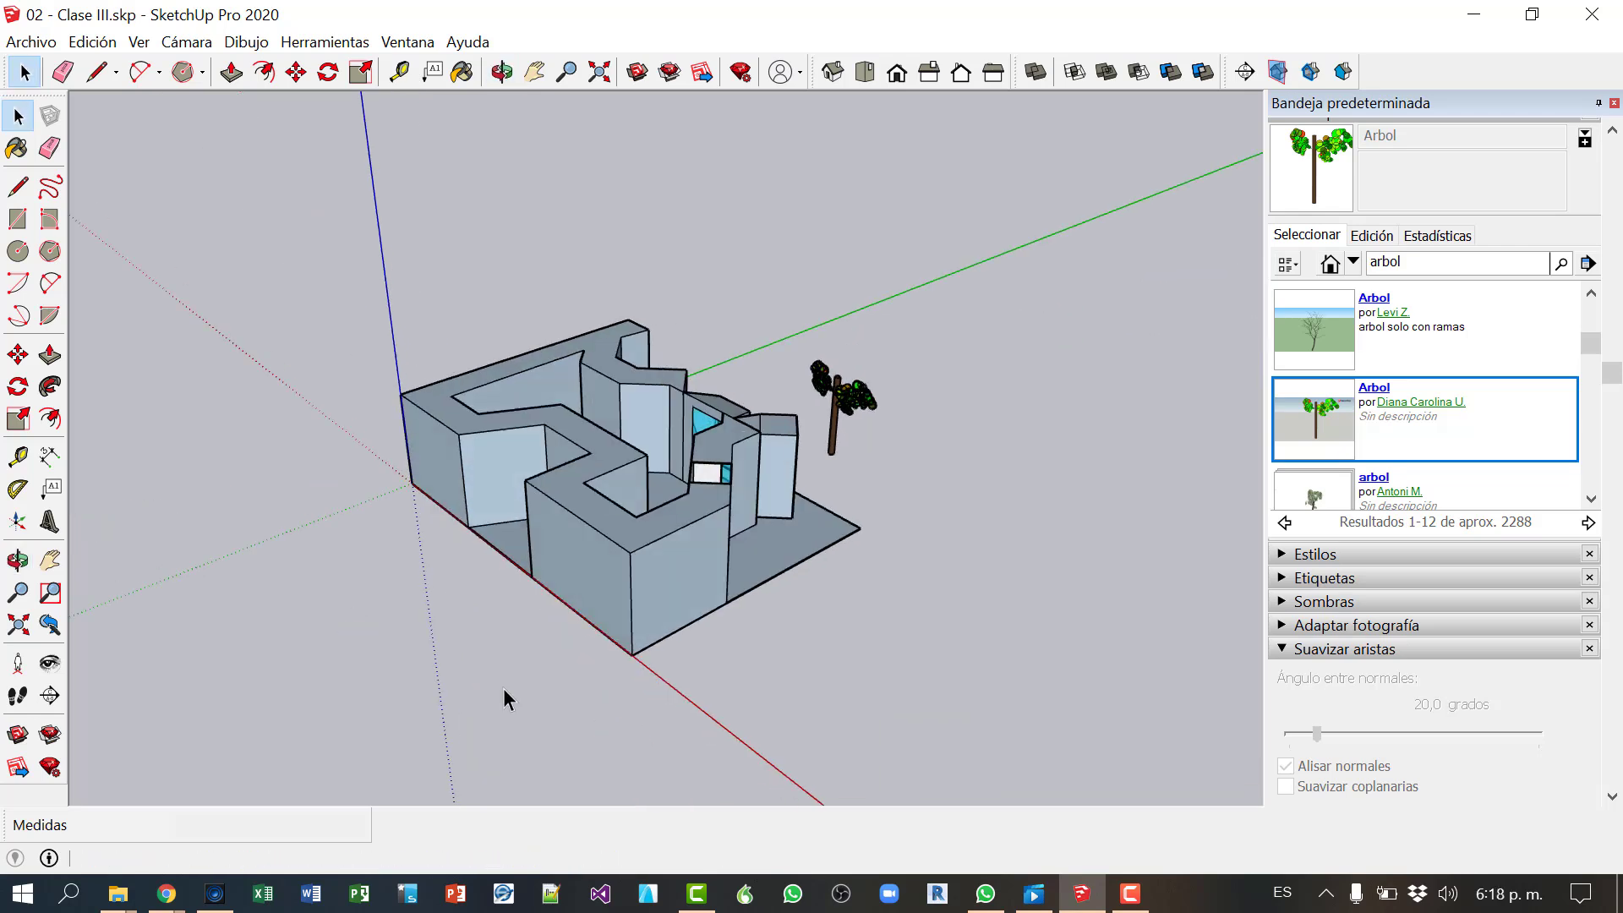
{"action": "left_click", "coordinate": [49, 251]}
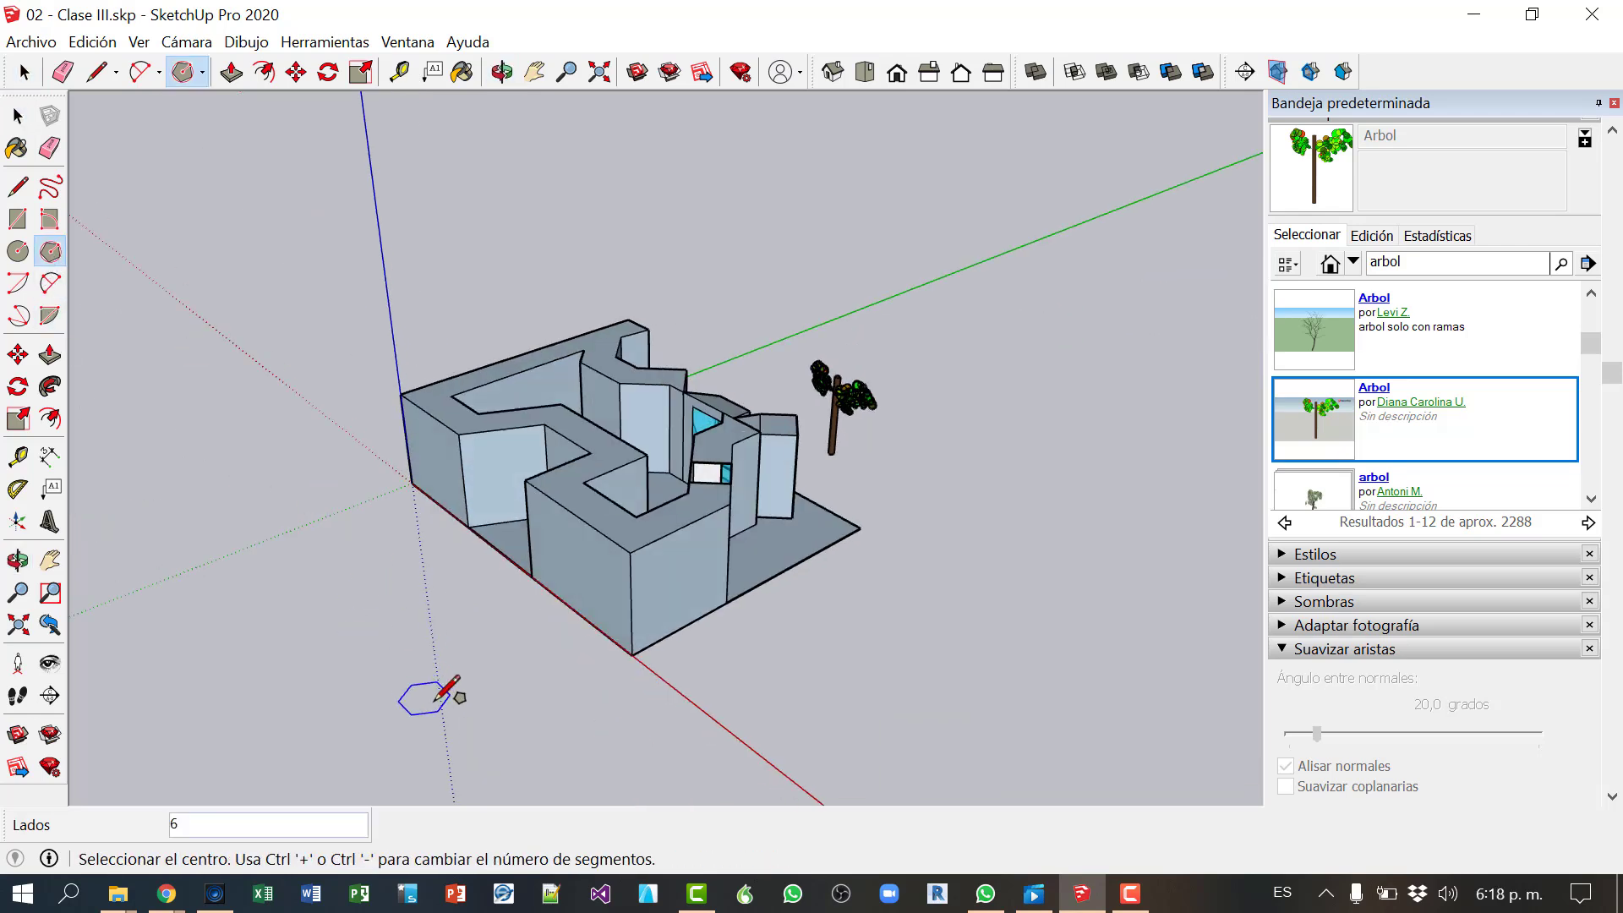
{"action": "left_click", "coordinate": [476, 681]}
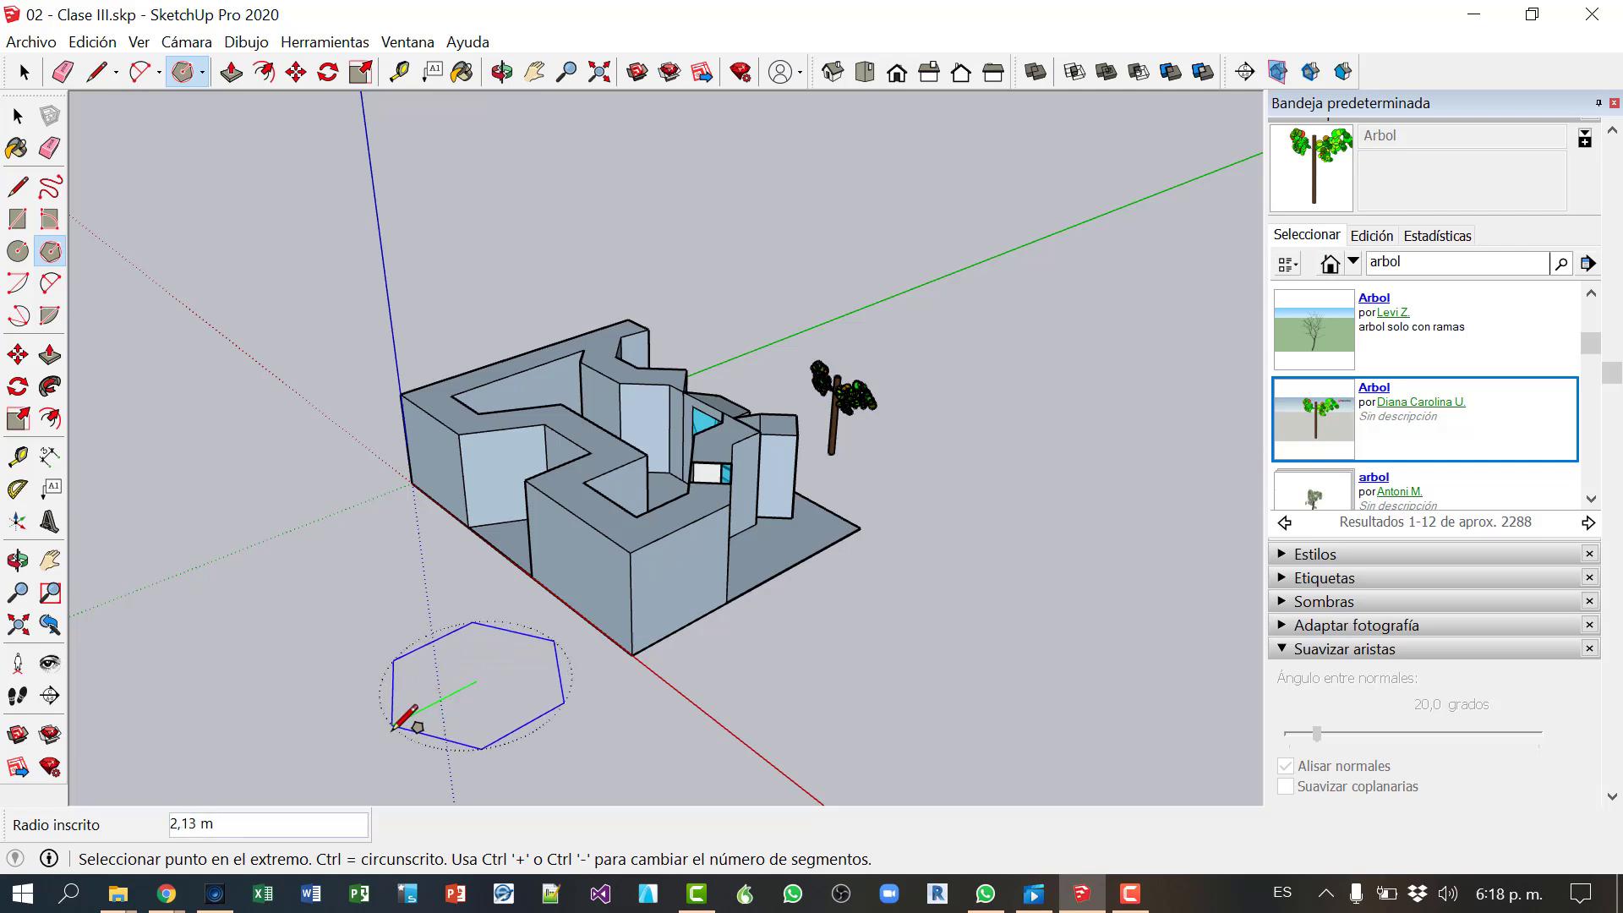
{"action": "left_click", "coordinate": [372, 736]}
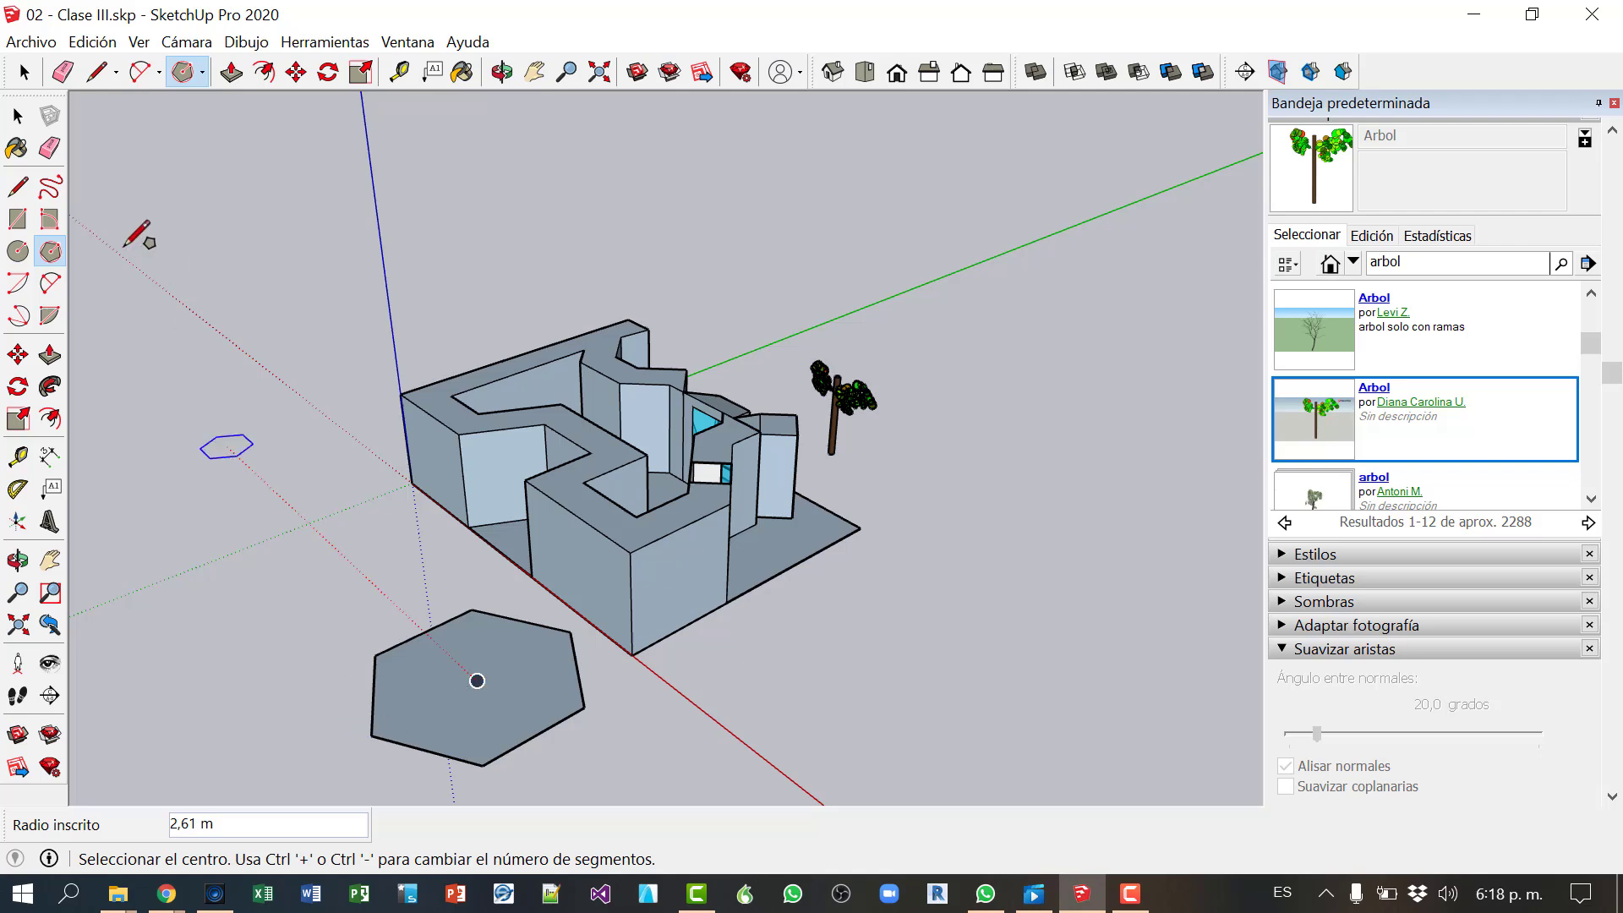
Step: Extrude the hexagon upward about 6.18 m with Push/Pull
{"action": "left_click", "coordinate": [51, 355]}
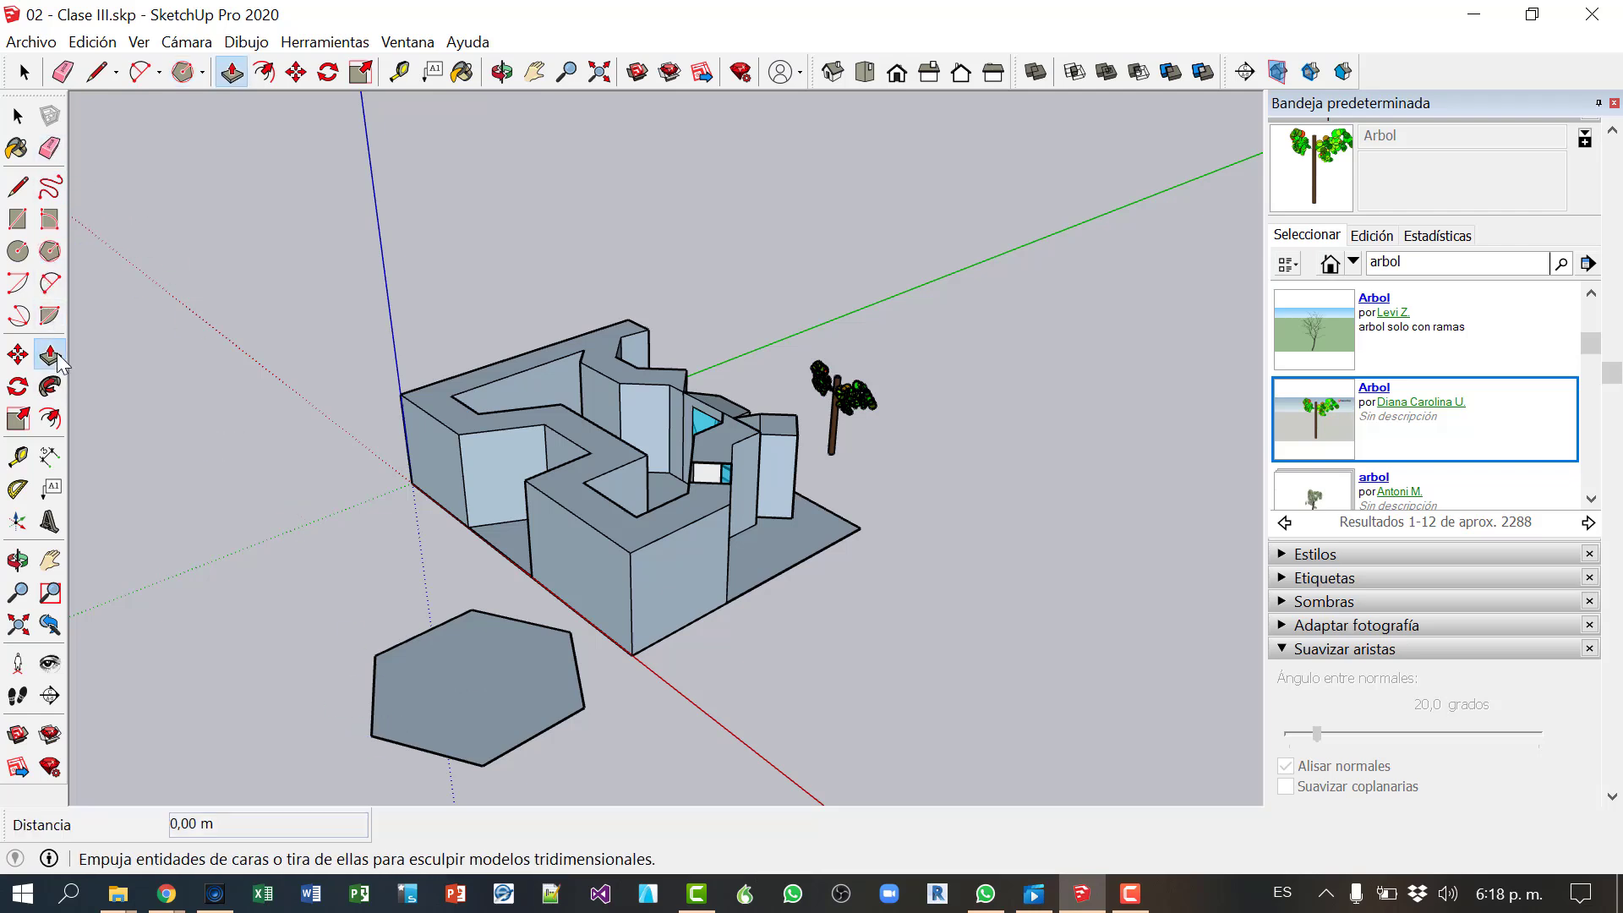
{"action": "left_click", "coordinate": [449, 639]}
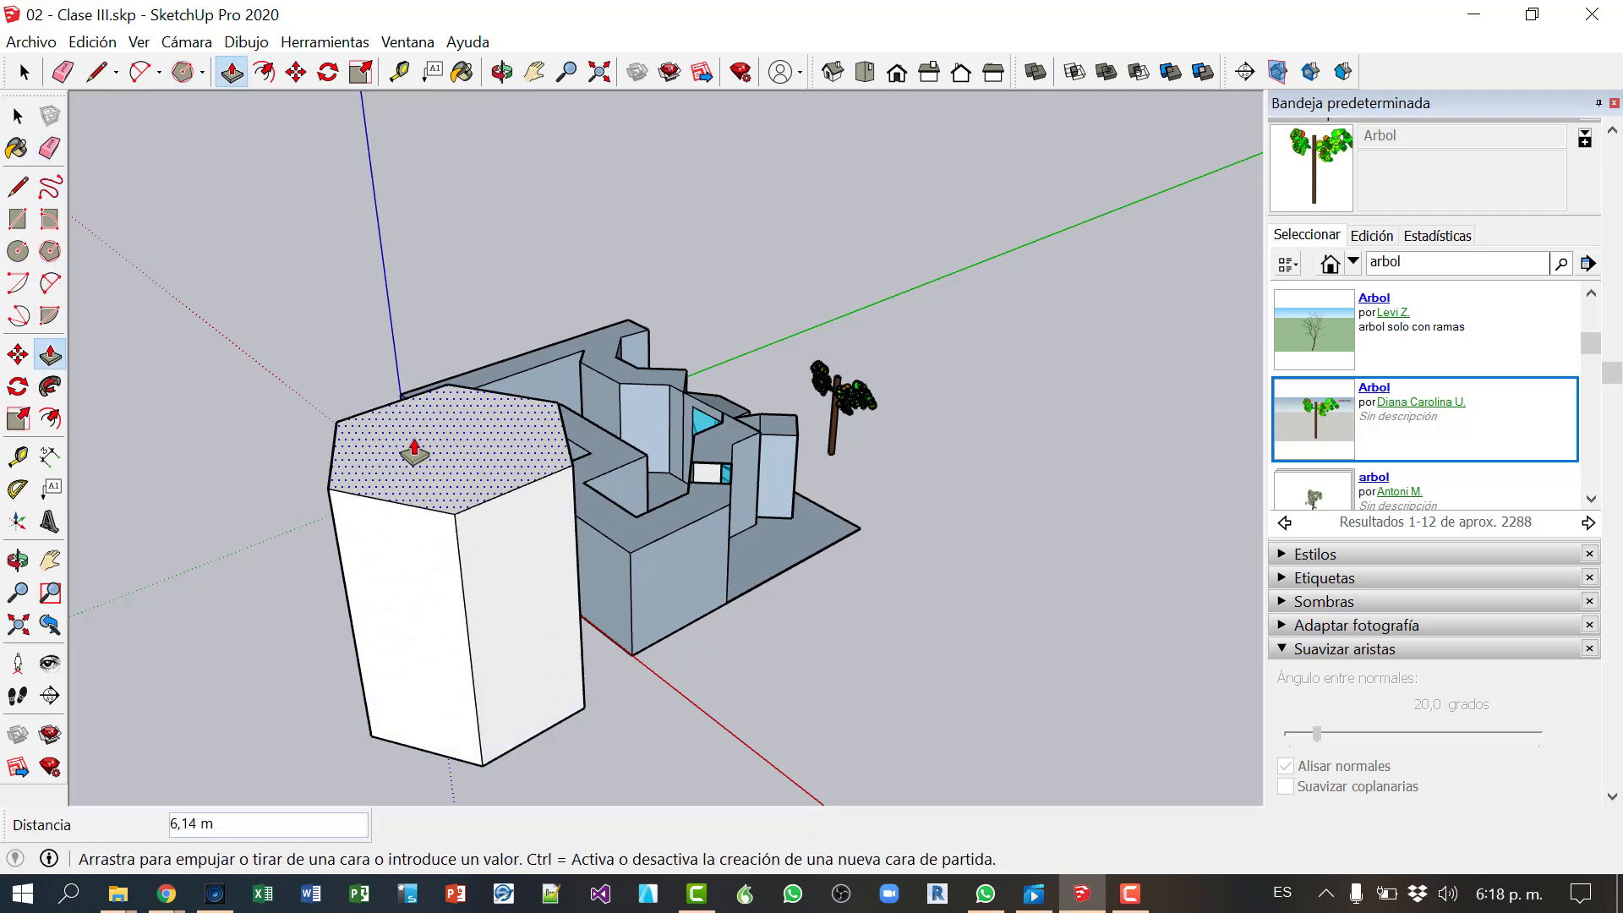
{"action": "left_click", "coordinate": [409, 460]}
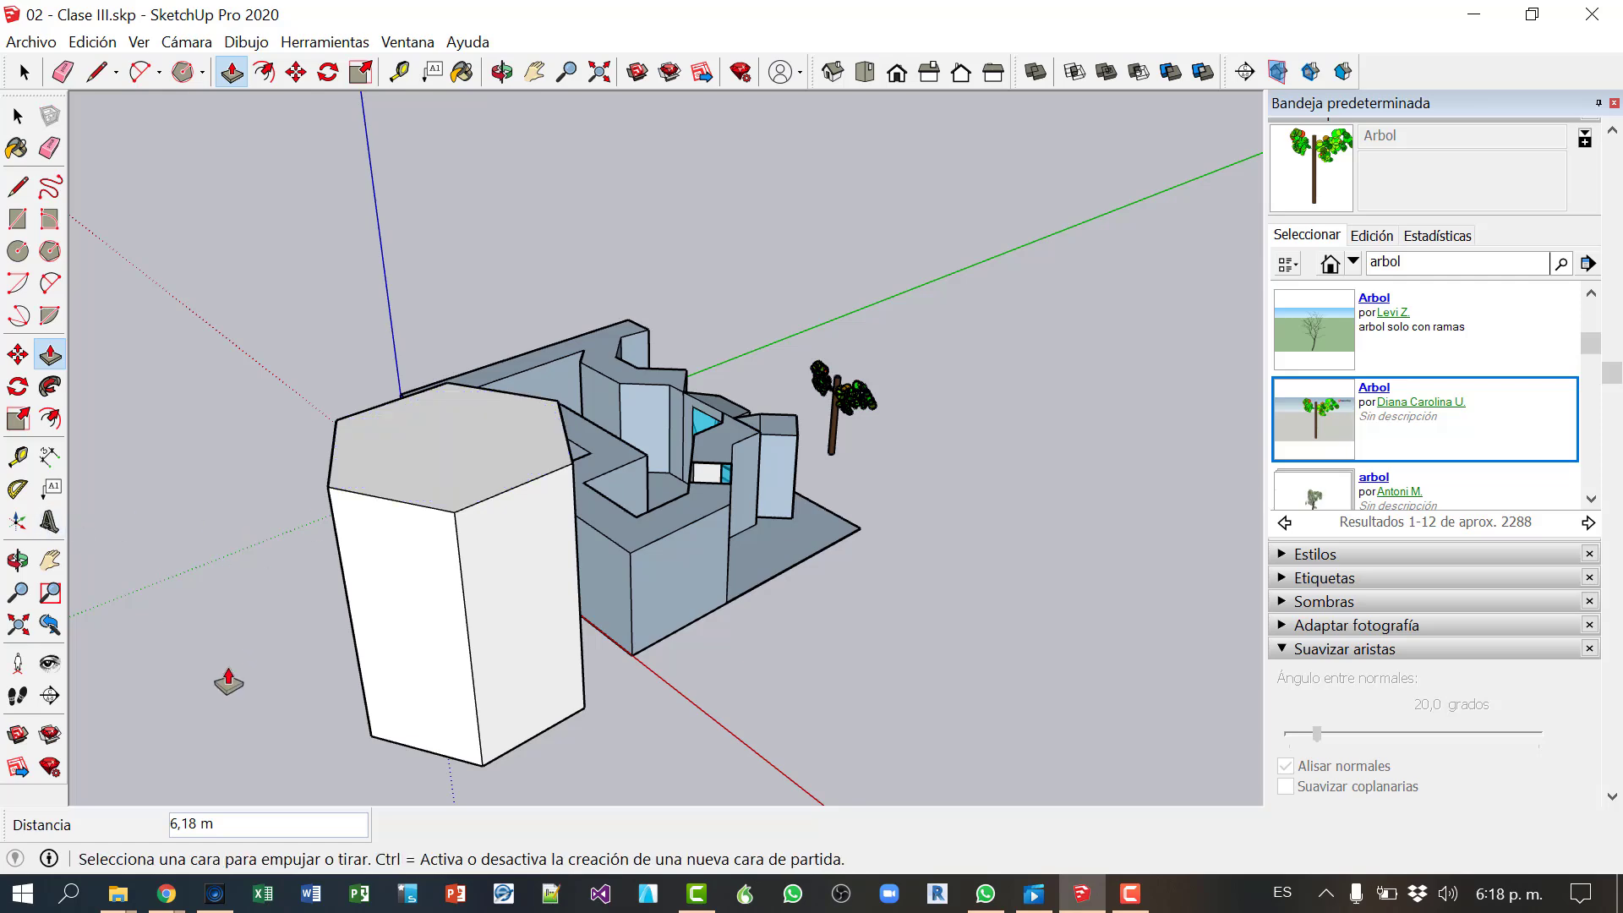
Step: Select the entire hexagonal prism and hide it
{"action": "middle_click_drag", "start_coordinate": [229, 682], "coordinate": [481, 561]}
{"action": "key", "text": "p"}
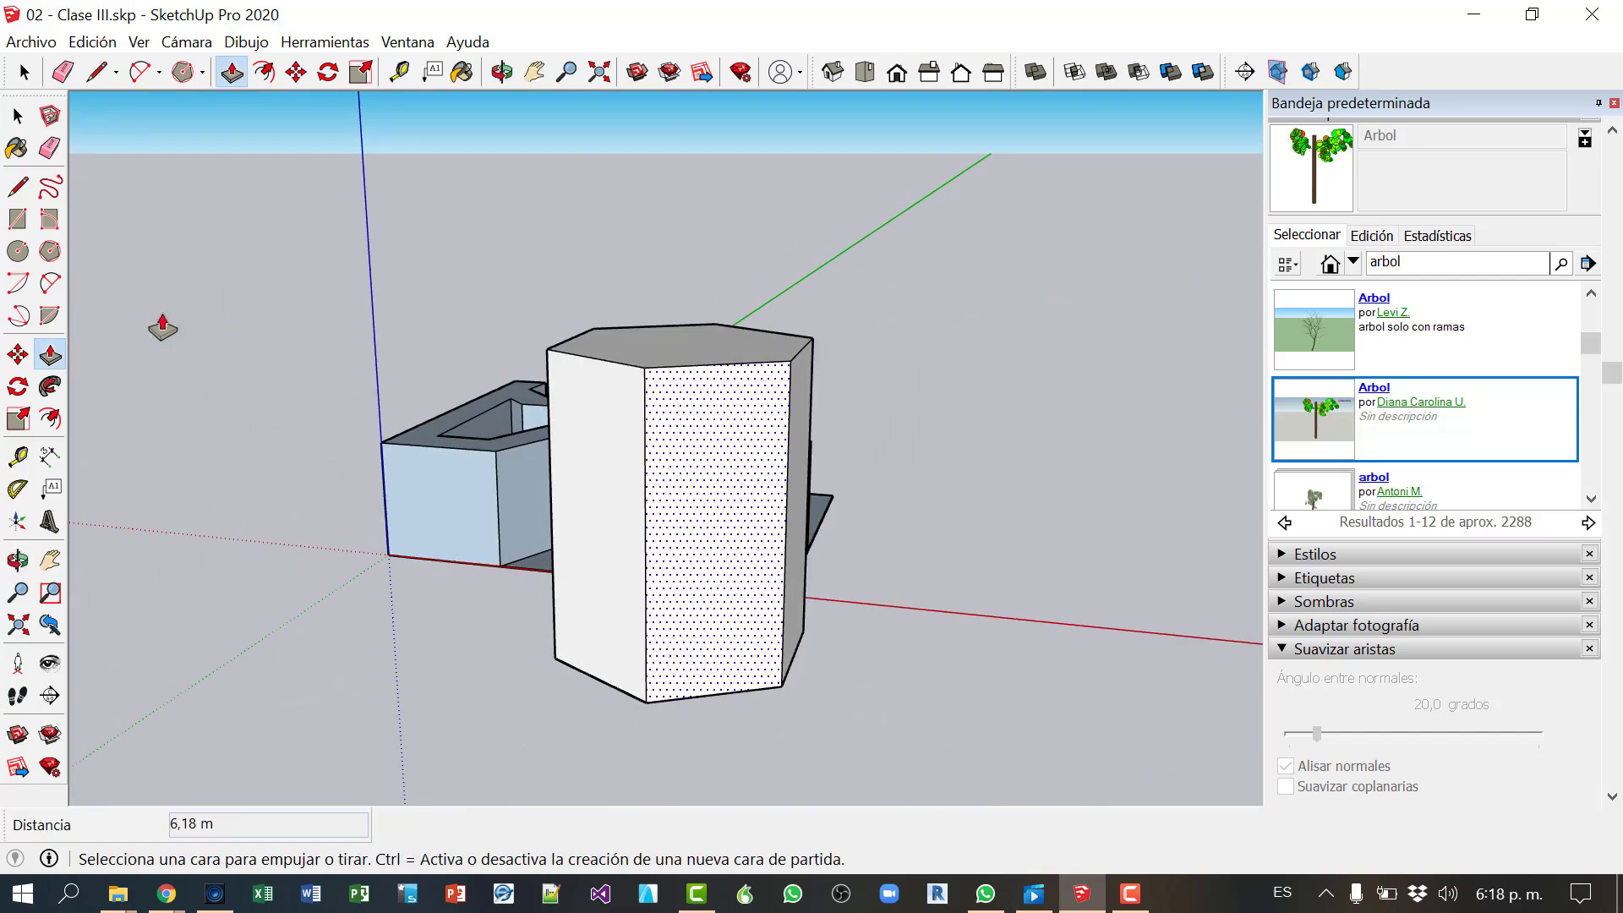
{"action": "left_click", "coordinate": [18, 118]}
{"action": "triple_click", "coordinate": [753, 503]}
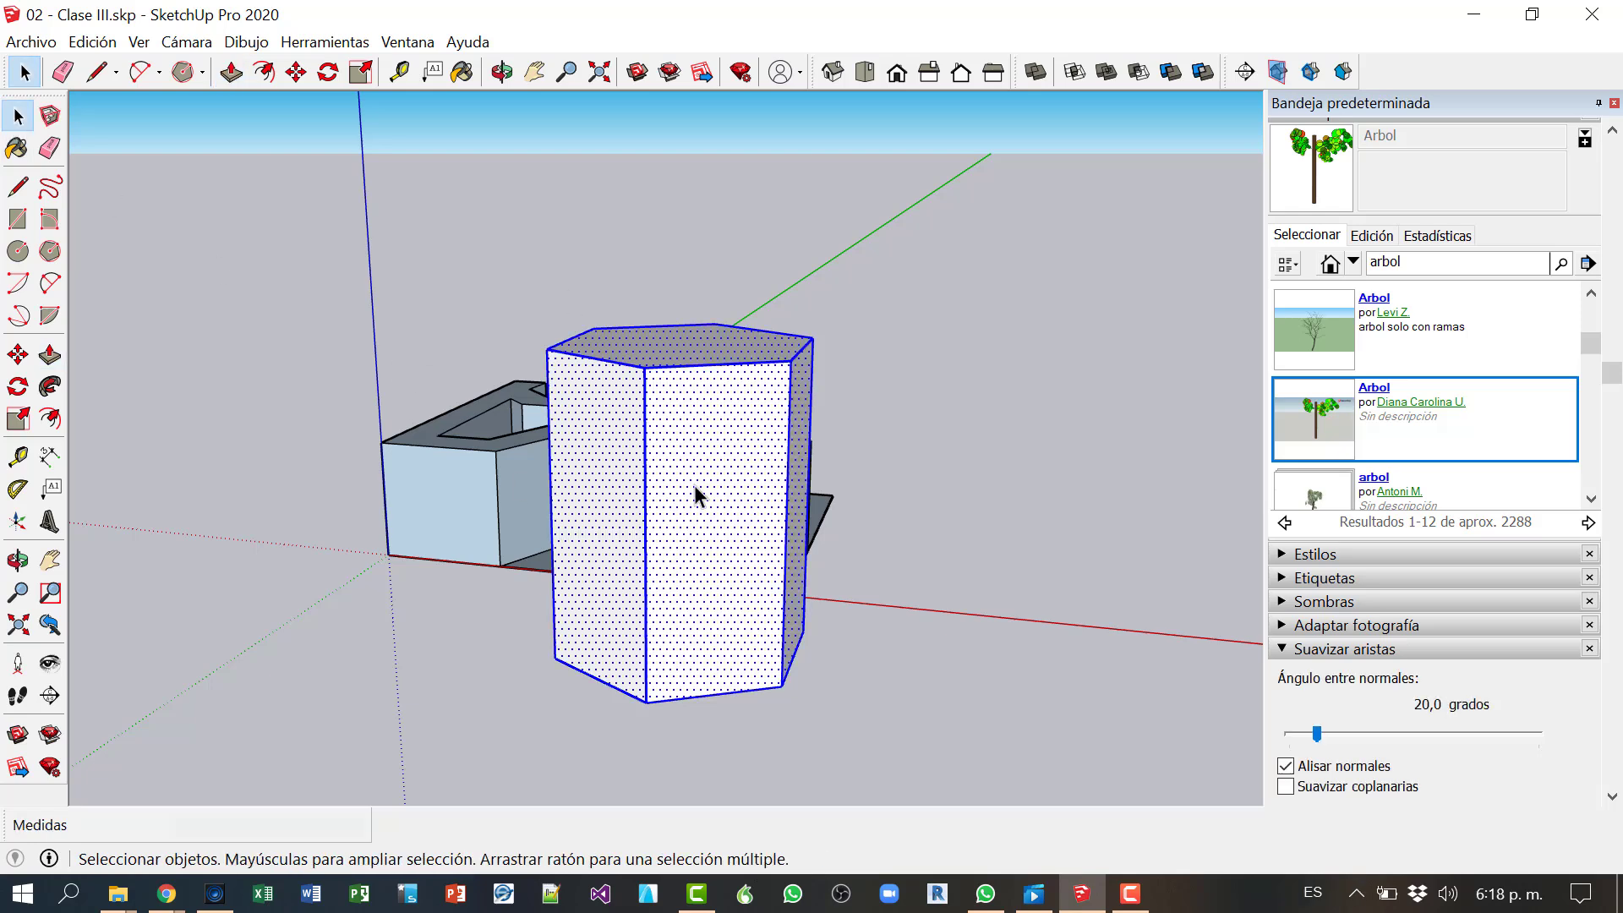
{"action": "right_click", "coordinate": [735, 510]}
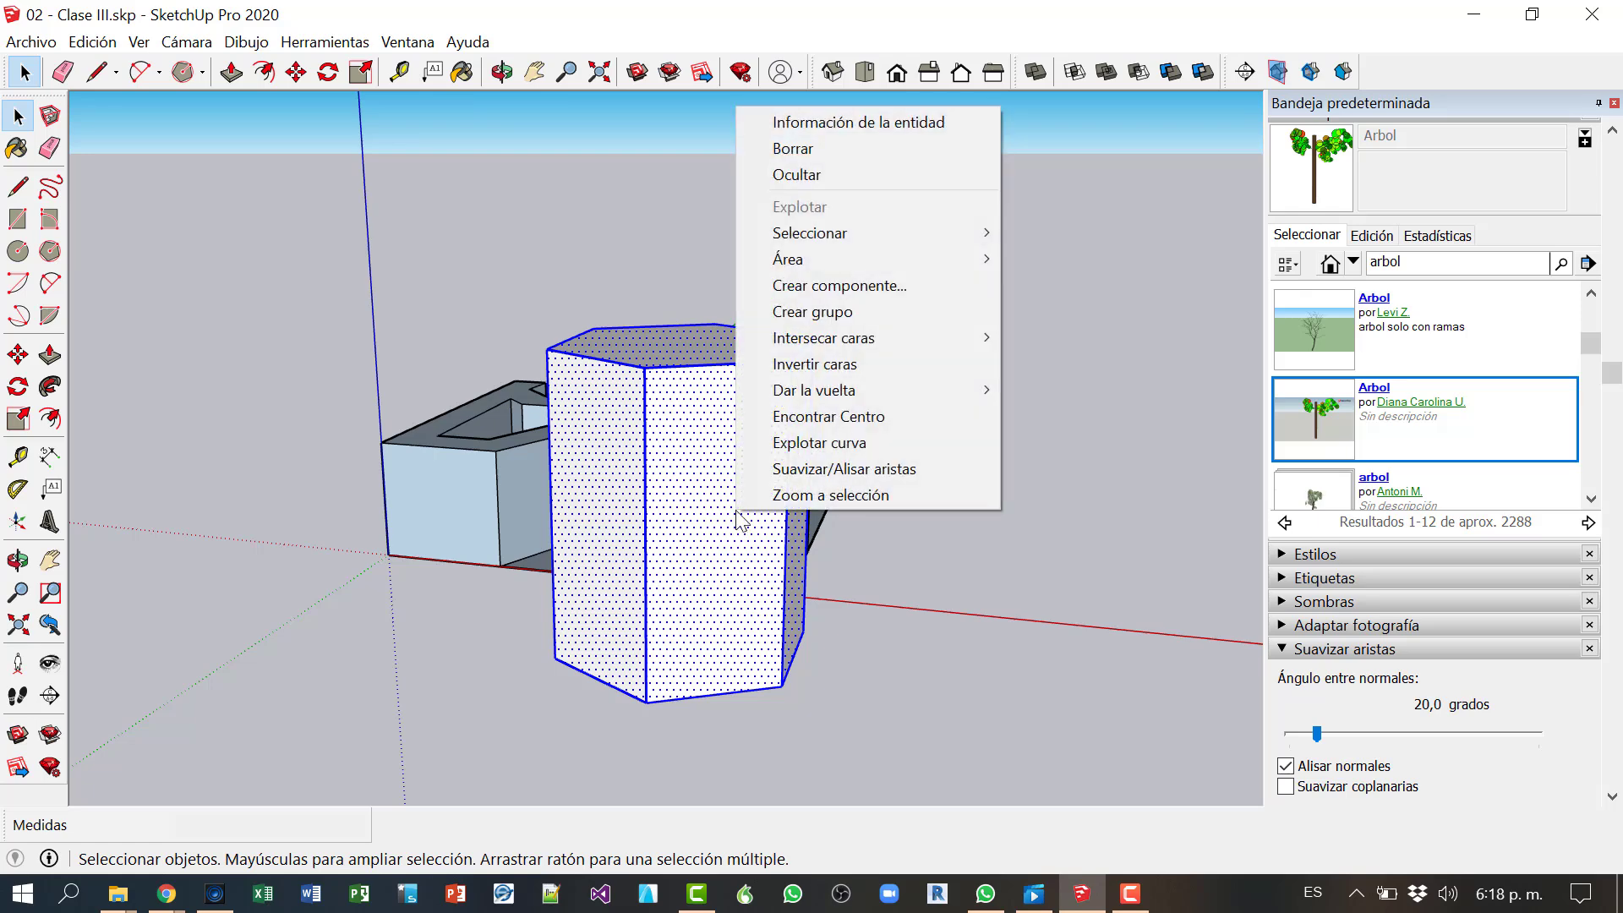
{"action": "left_click", "coordinate": [795, 173]}
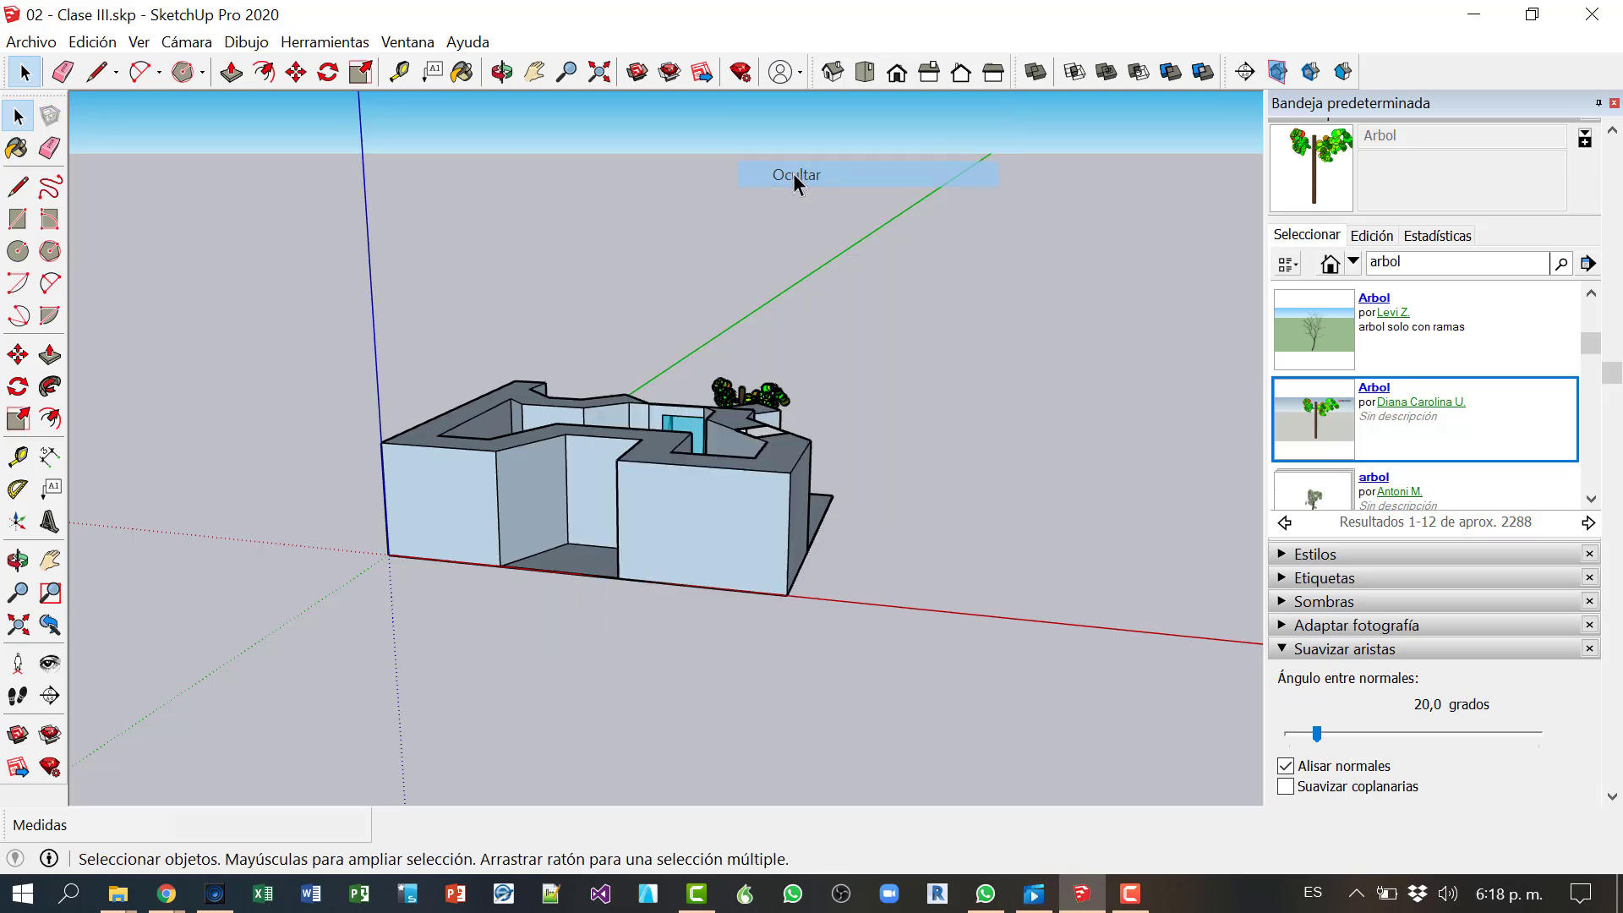
Step: Turn off the display of hidden objects
{"action": "middle_click_drag", "start_coordinate": [539, 630], "coordinate": [369, 679]}
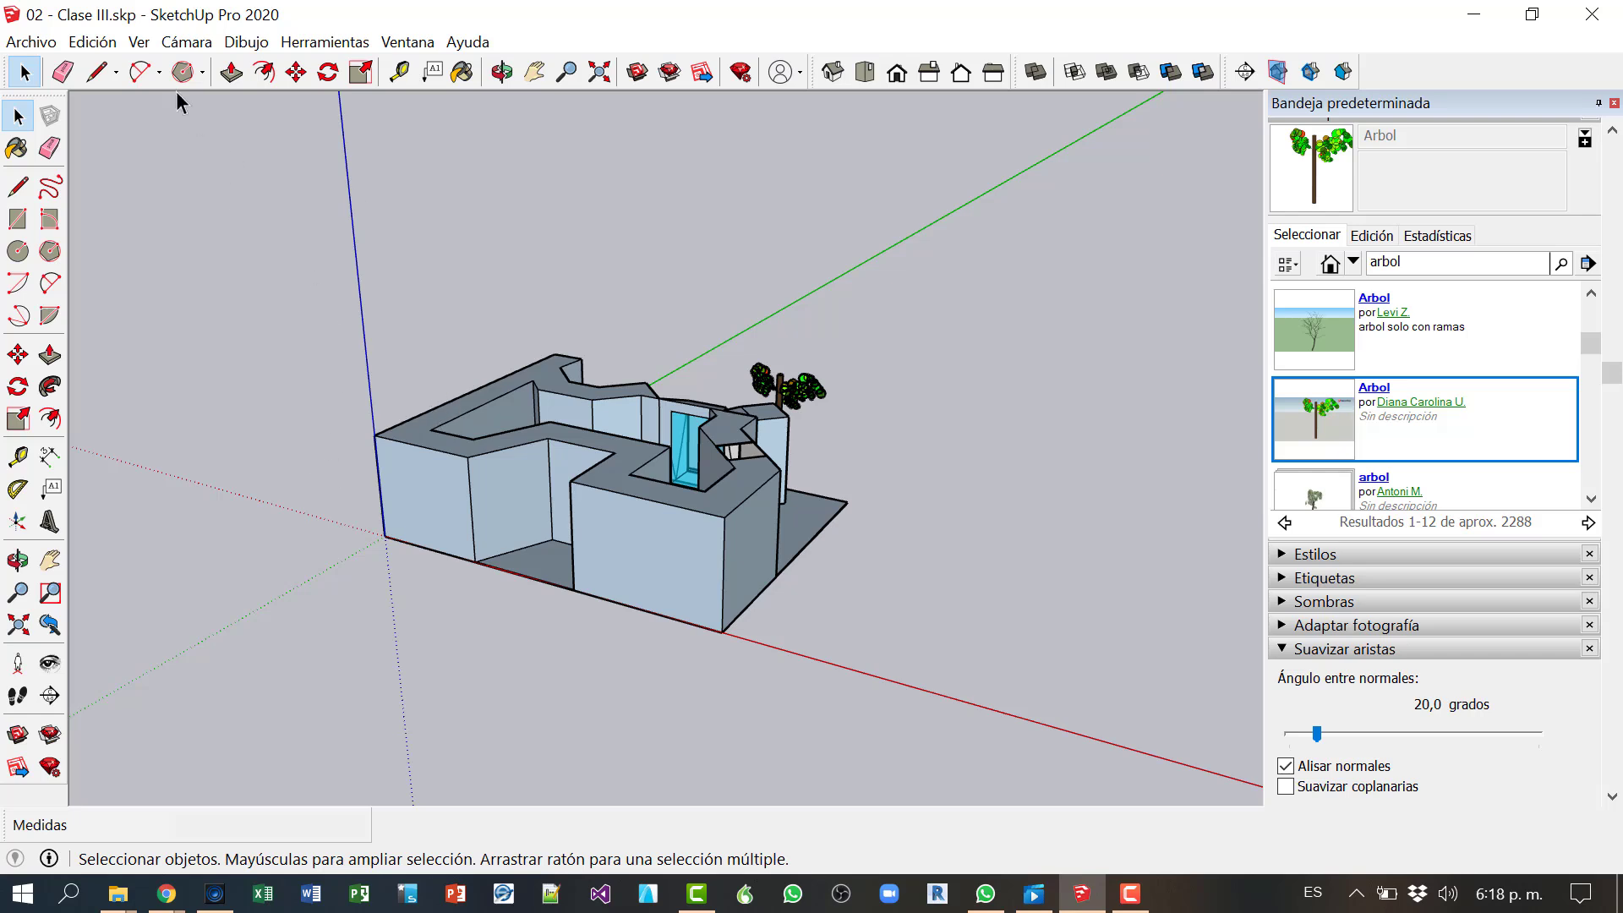
{"action": "left_click", "coordinate": [139, 42]}
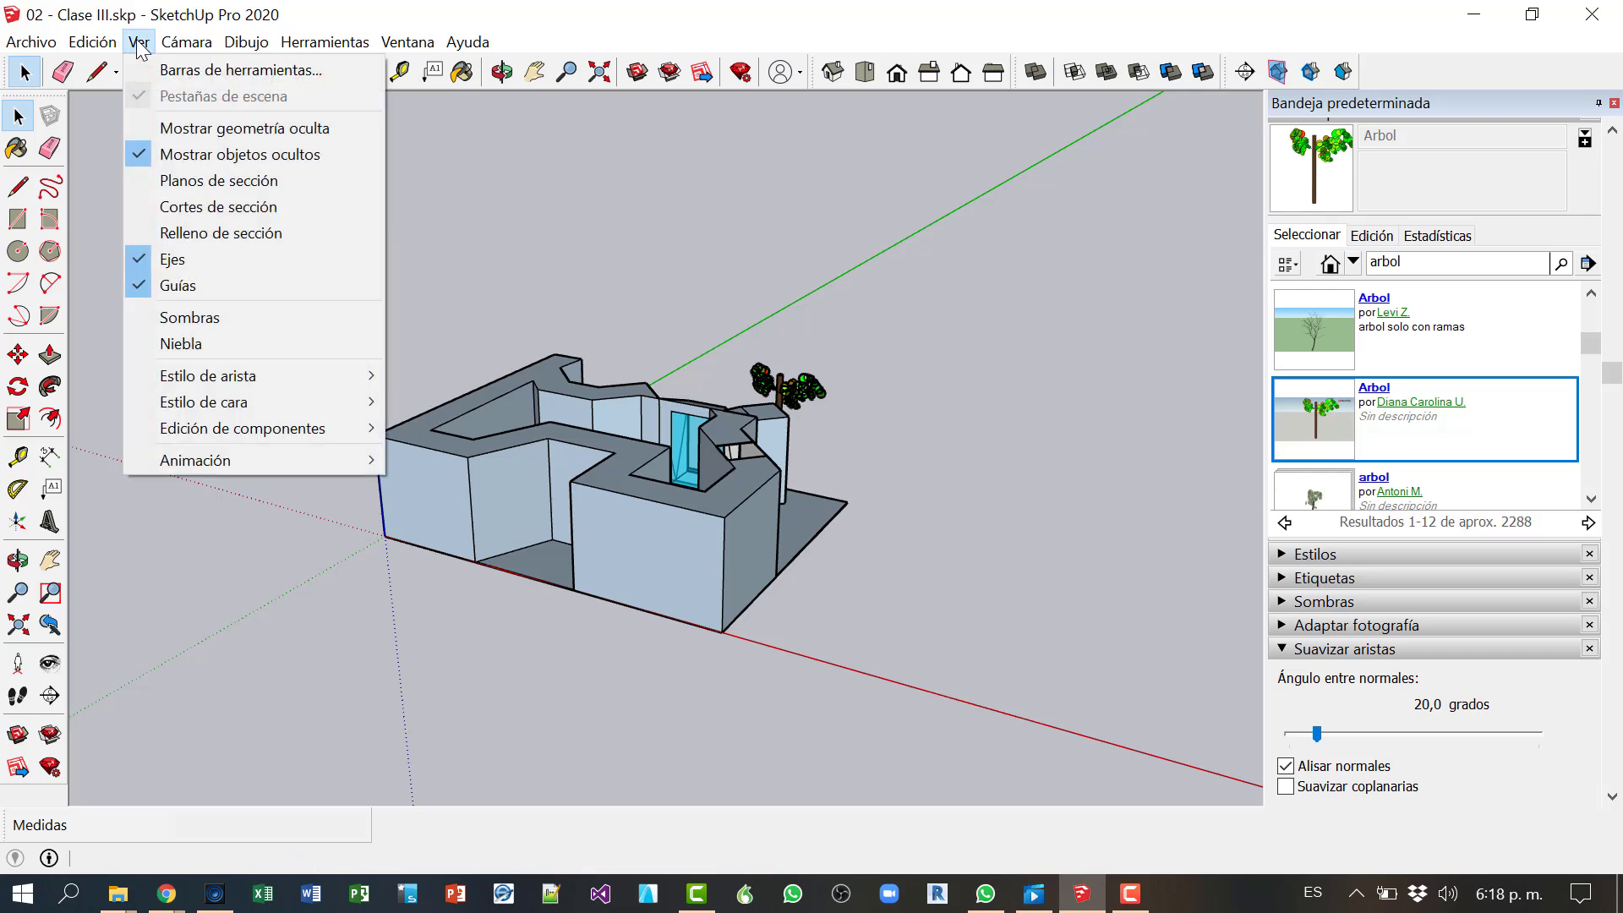
{"action": "left_click", "coordinate": [186, 156]}
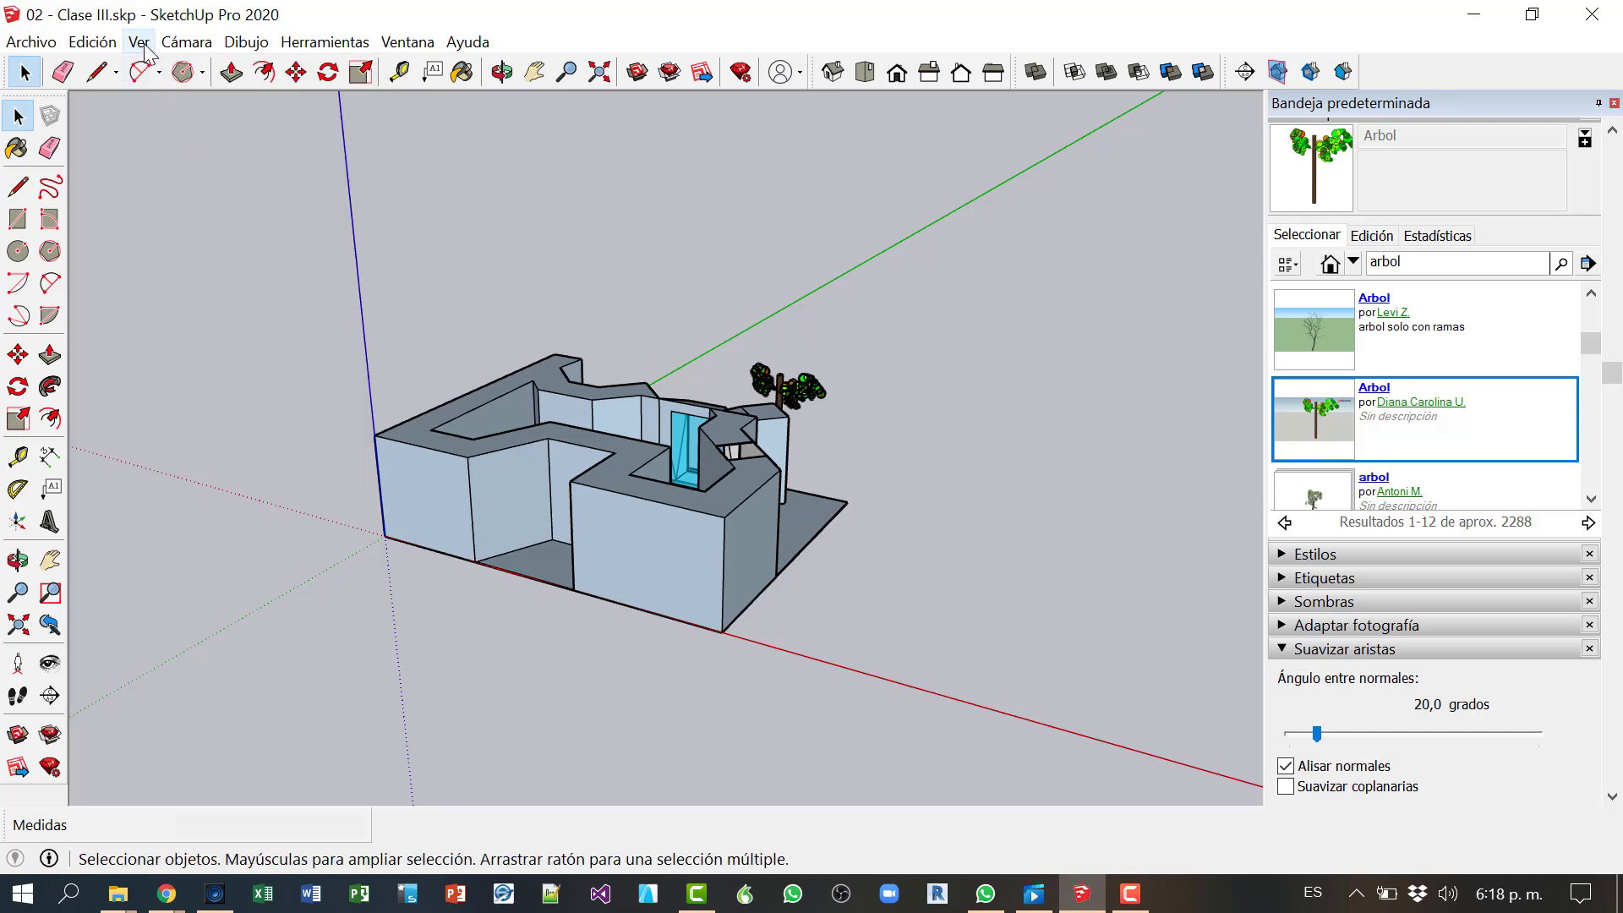
Step: Hide the tree component behind the building
{"action": "left_click", "coordinate": [759, 378]}
{"action": "right_click", "coordinate": [813, 396]}
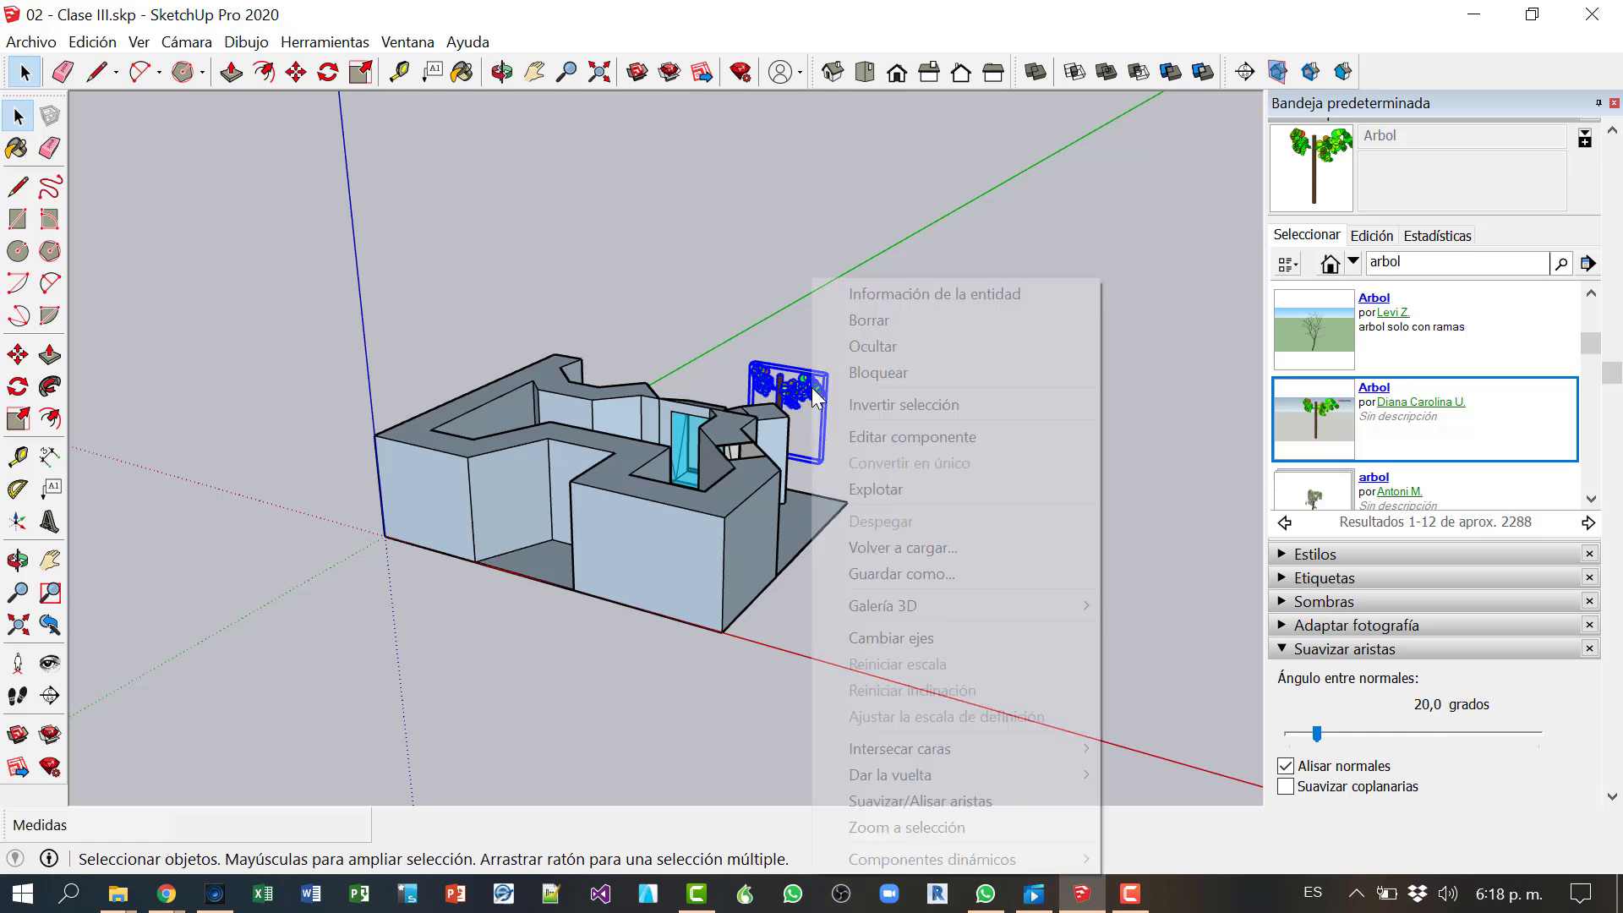
{"action": "left_click", "coordinate": [854, 347]}
Step: Turn on the display of hidden objects and unhide all hidden objects in the model
{"action": "left_click", "coordinate": [138, 42]}
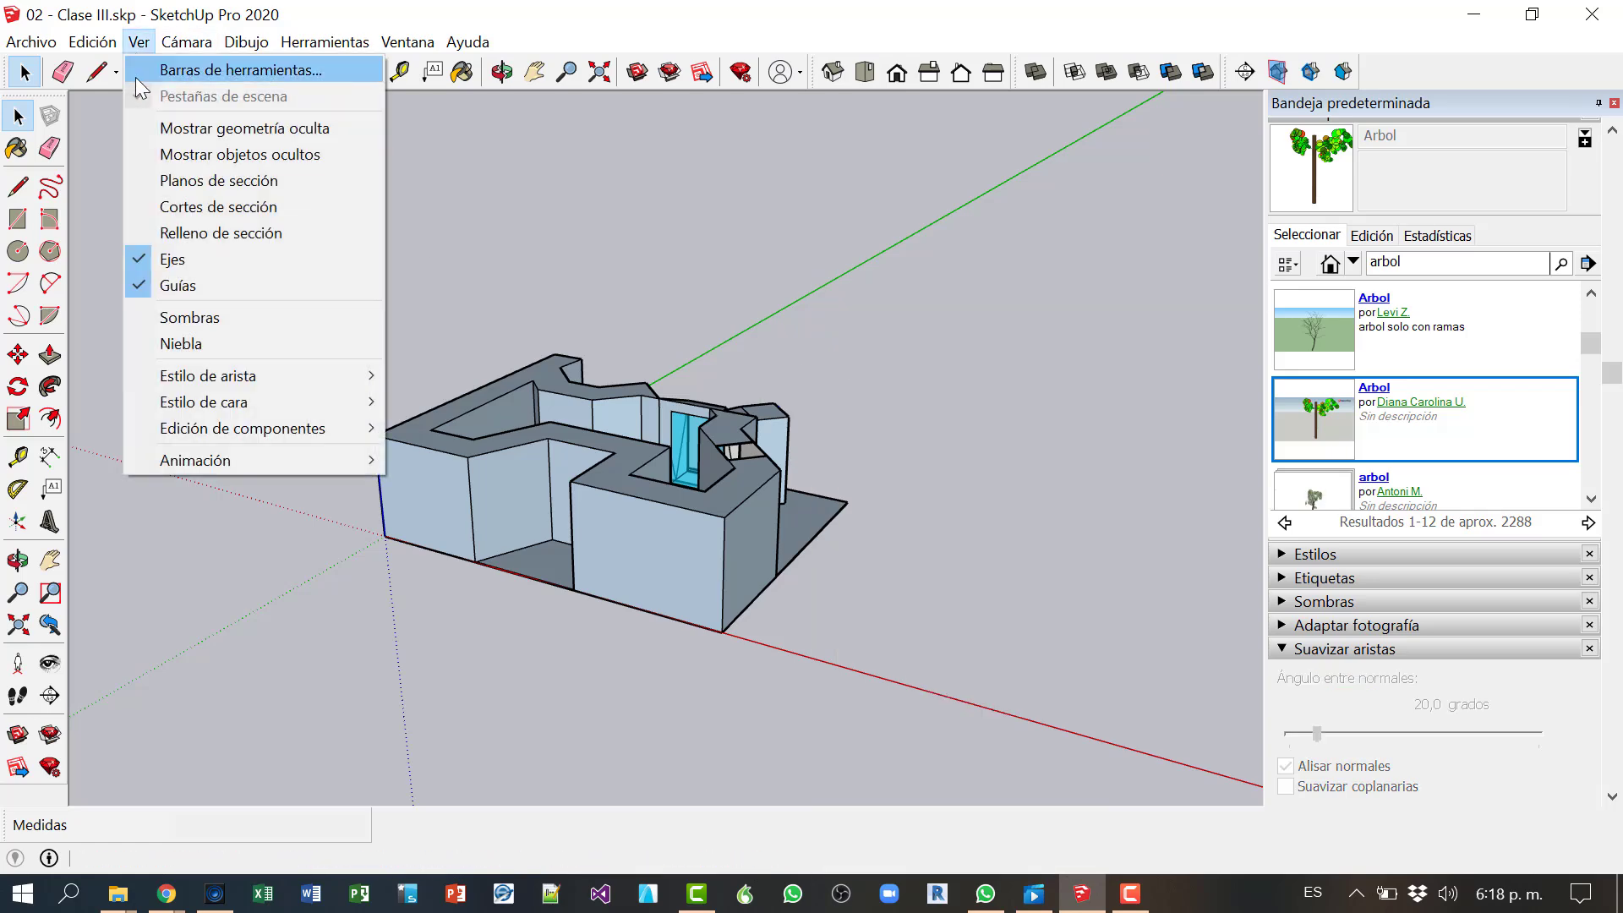
{"action": "left_click", "coordinate": [168, 154]}
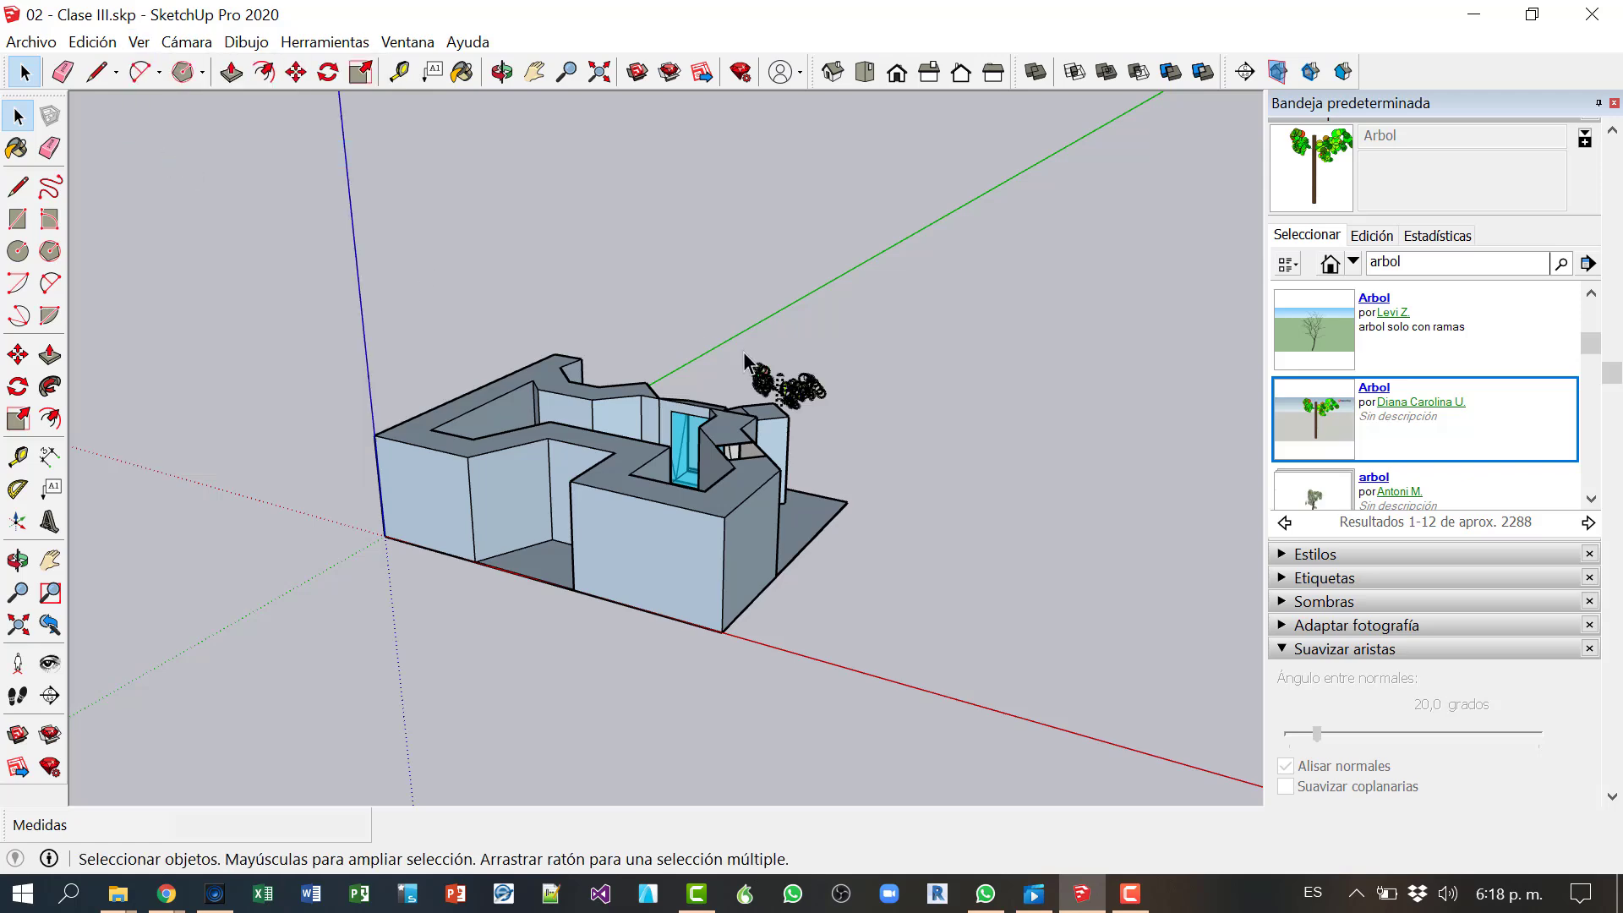
{"action": "middle_click_drag", "start_coordinate": [837, 471], "coordinate": [735, 598]}
{"action": "left_click", "coordinate": [93, 41]}
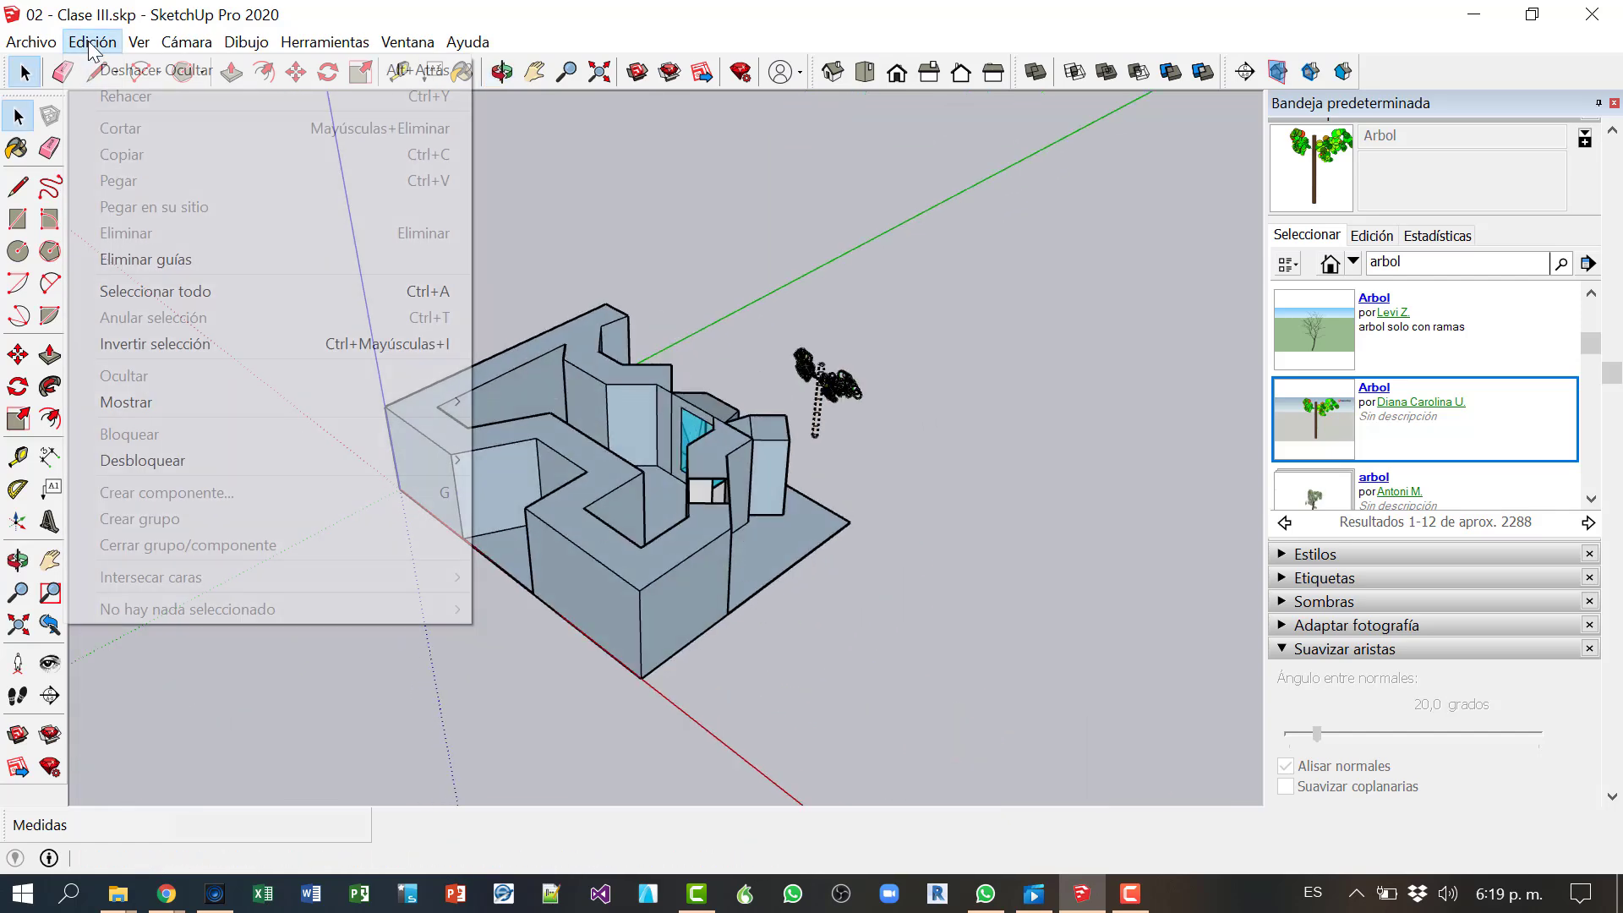
{"action": "mouse_move", "coordinate": [382, 412]}
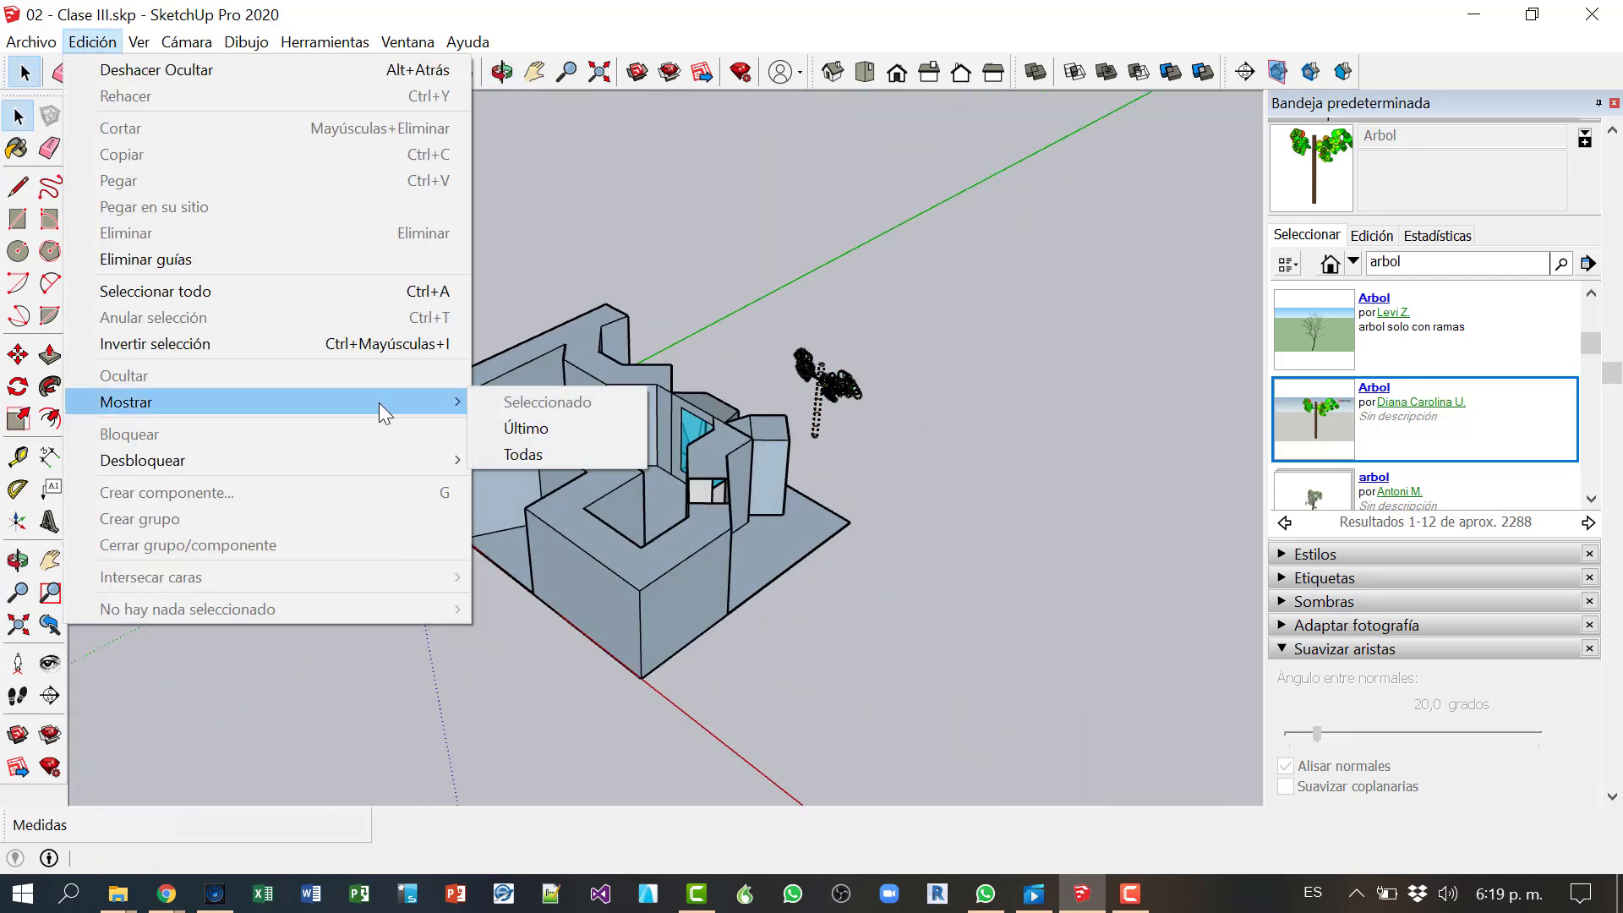
{"action": "left_click", "coordinate": [566, 451]}
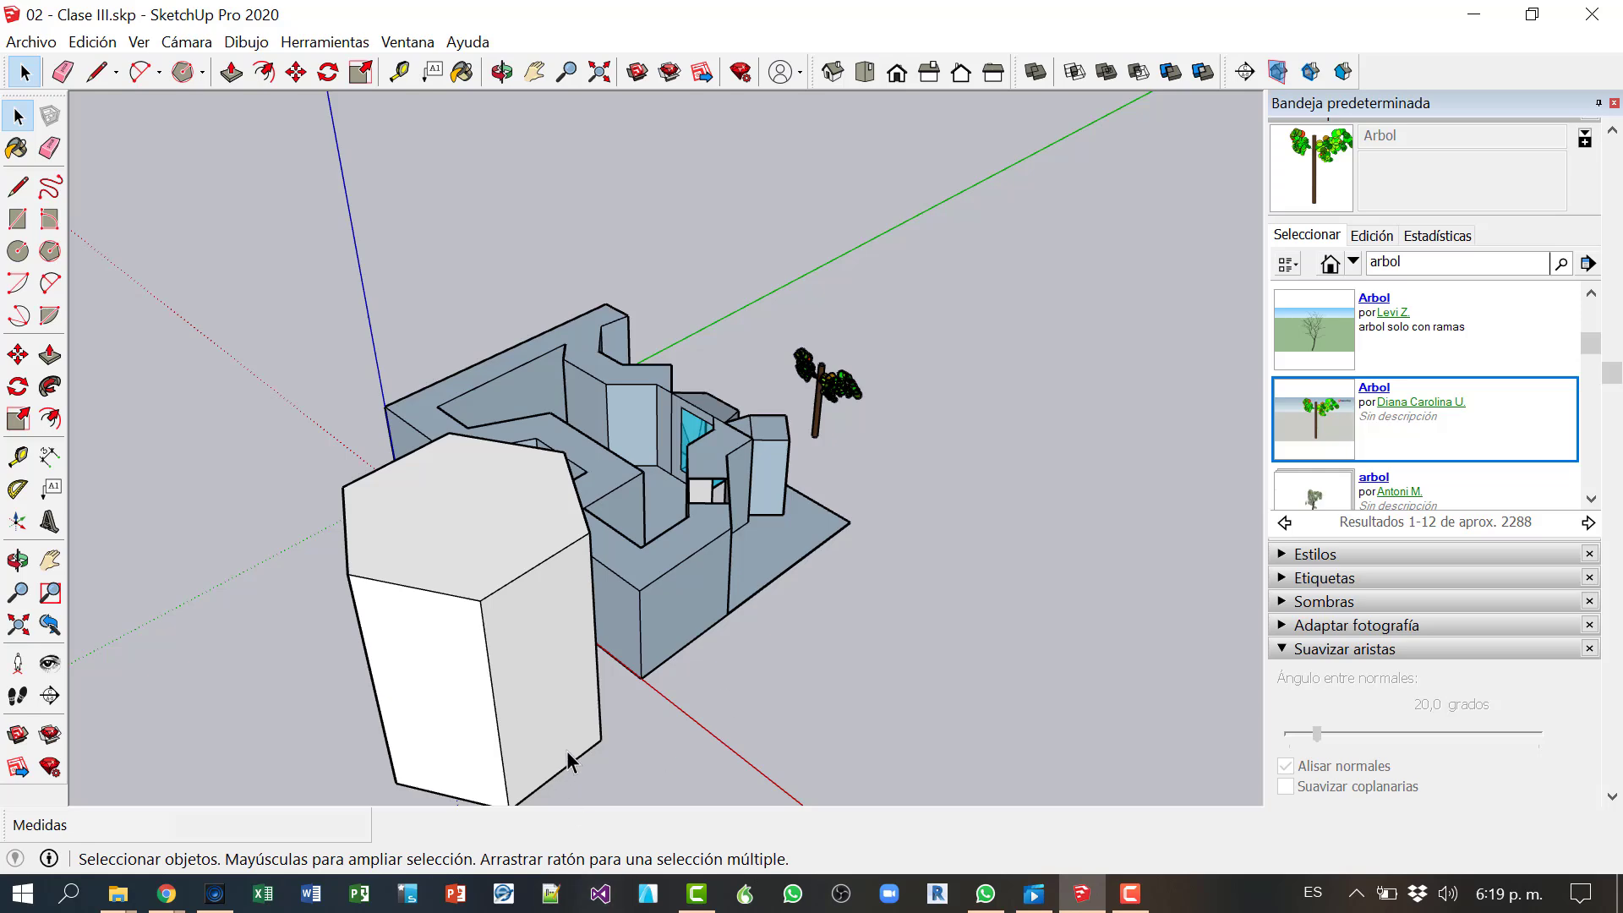
{"action": "middle_click_drag", "start_coordinate": [567, 752], "coordinate": [558, 714]}
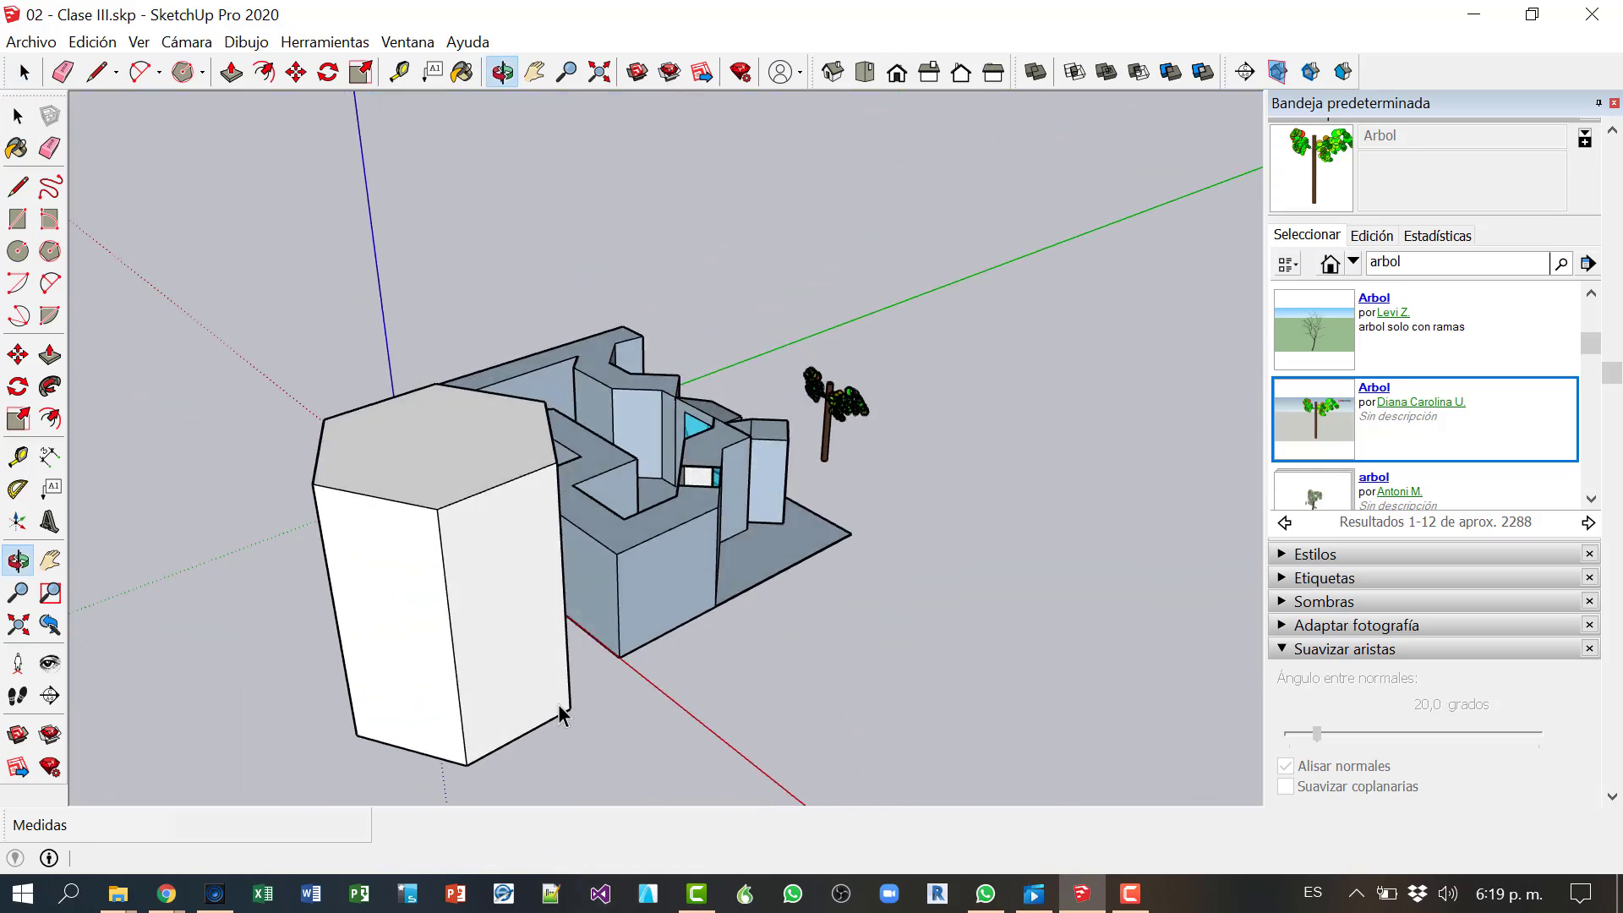
Step: Select the entire hexagonal prism and make it a group
{"action": "left_click", "coordinate": [20, 116]}
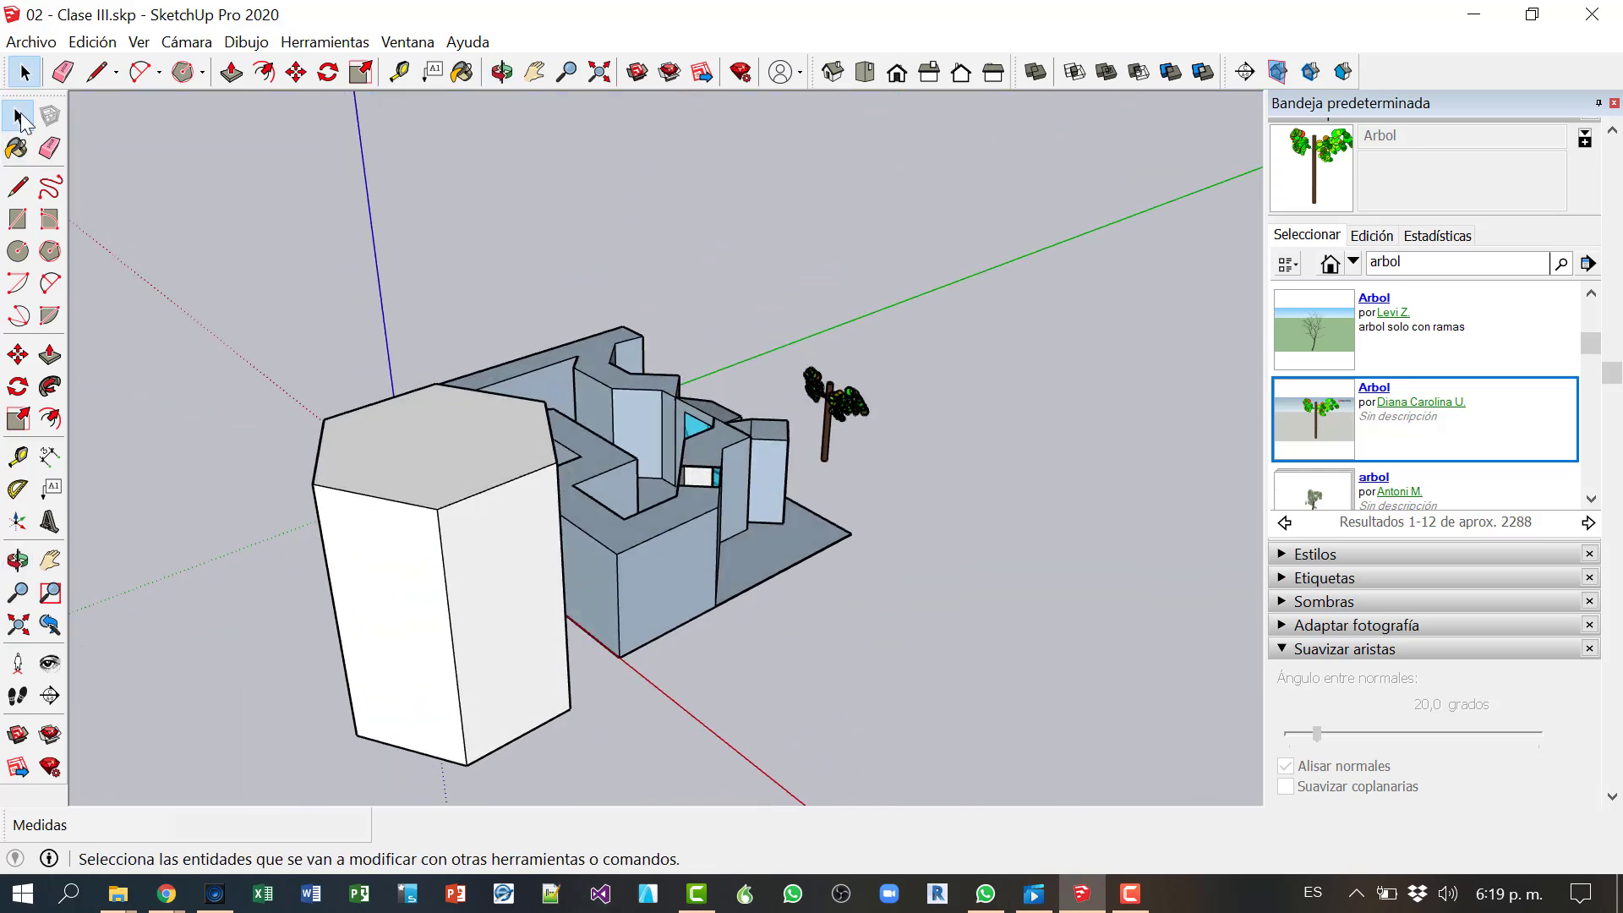
{"action": "triple_click", "coordinate": [436, 619]}
{"action": "right_click", "coordinate": [474, 595]}
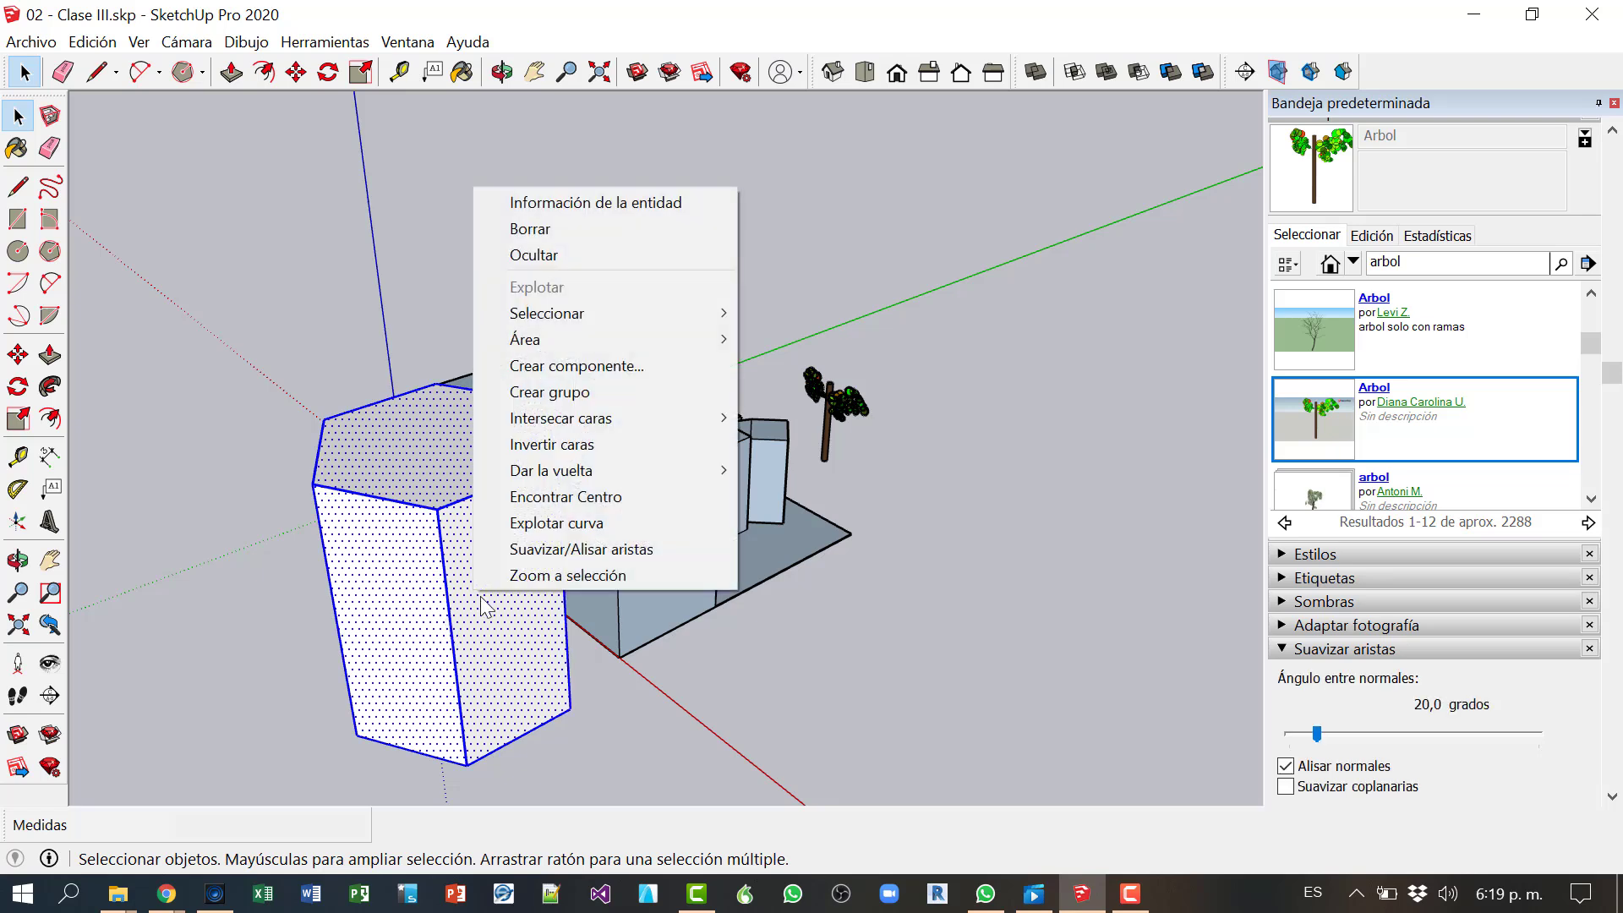
{"action": "left_click", "coordinate": [548, 392]}
{"action": "left_click", "coordinate": [875, 594]}
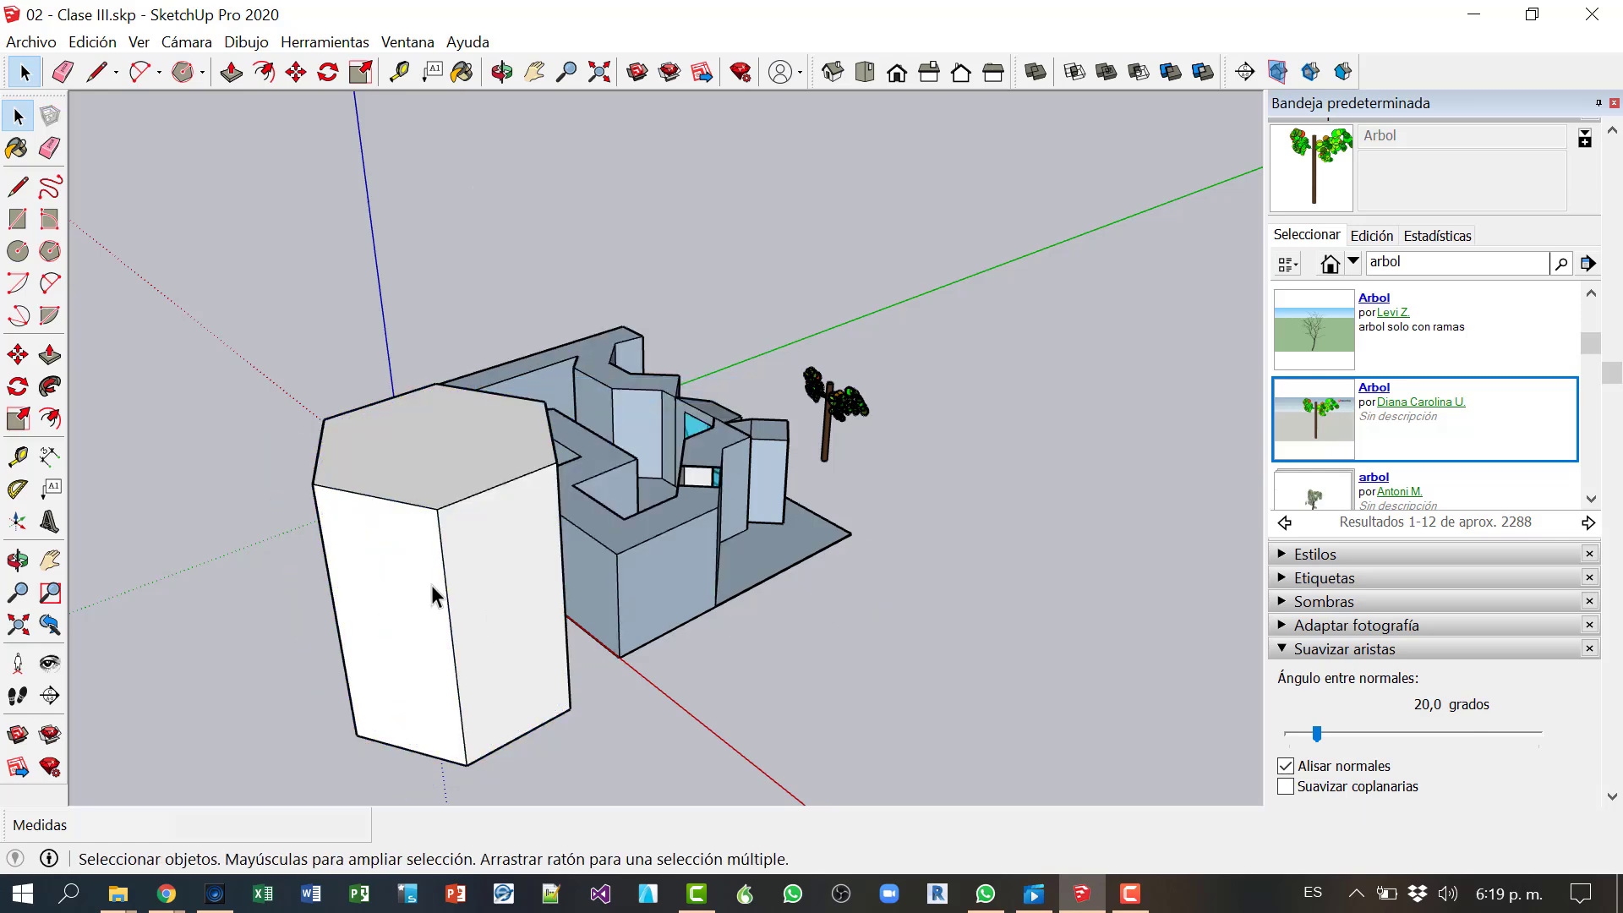
Step: Hide the hexagonal prism group and turn off the display of hidden objects
{"action": "right_click", "coordinate": [486, 529]}
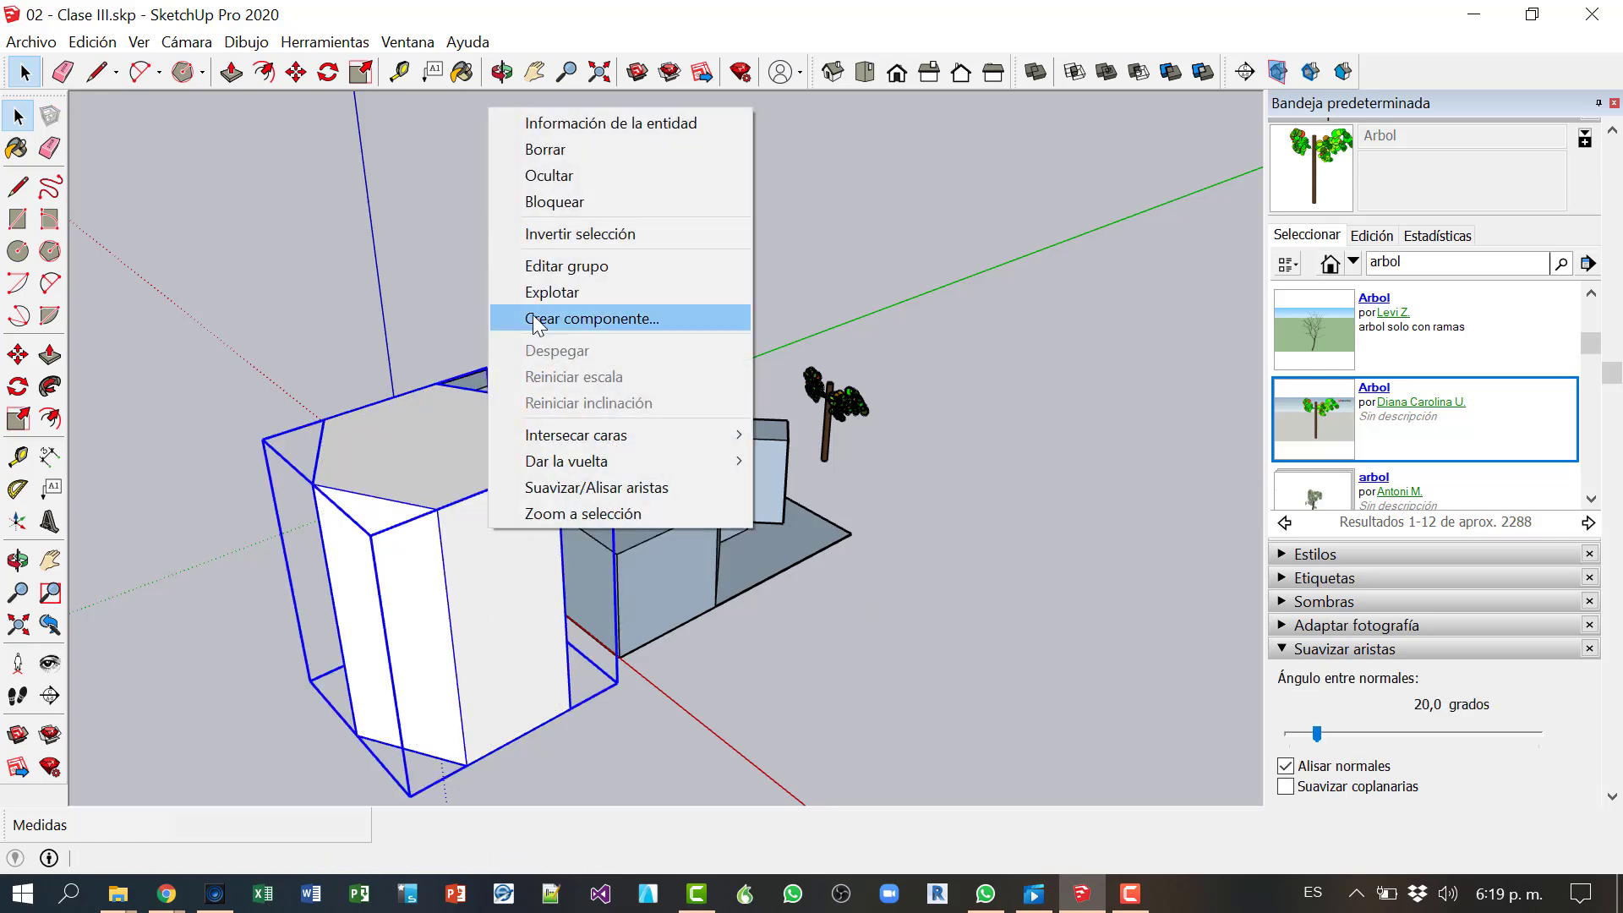
{"action": "left_click", "coordinate": [521, 175]}
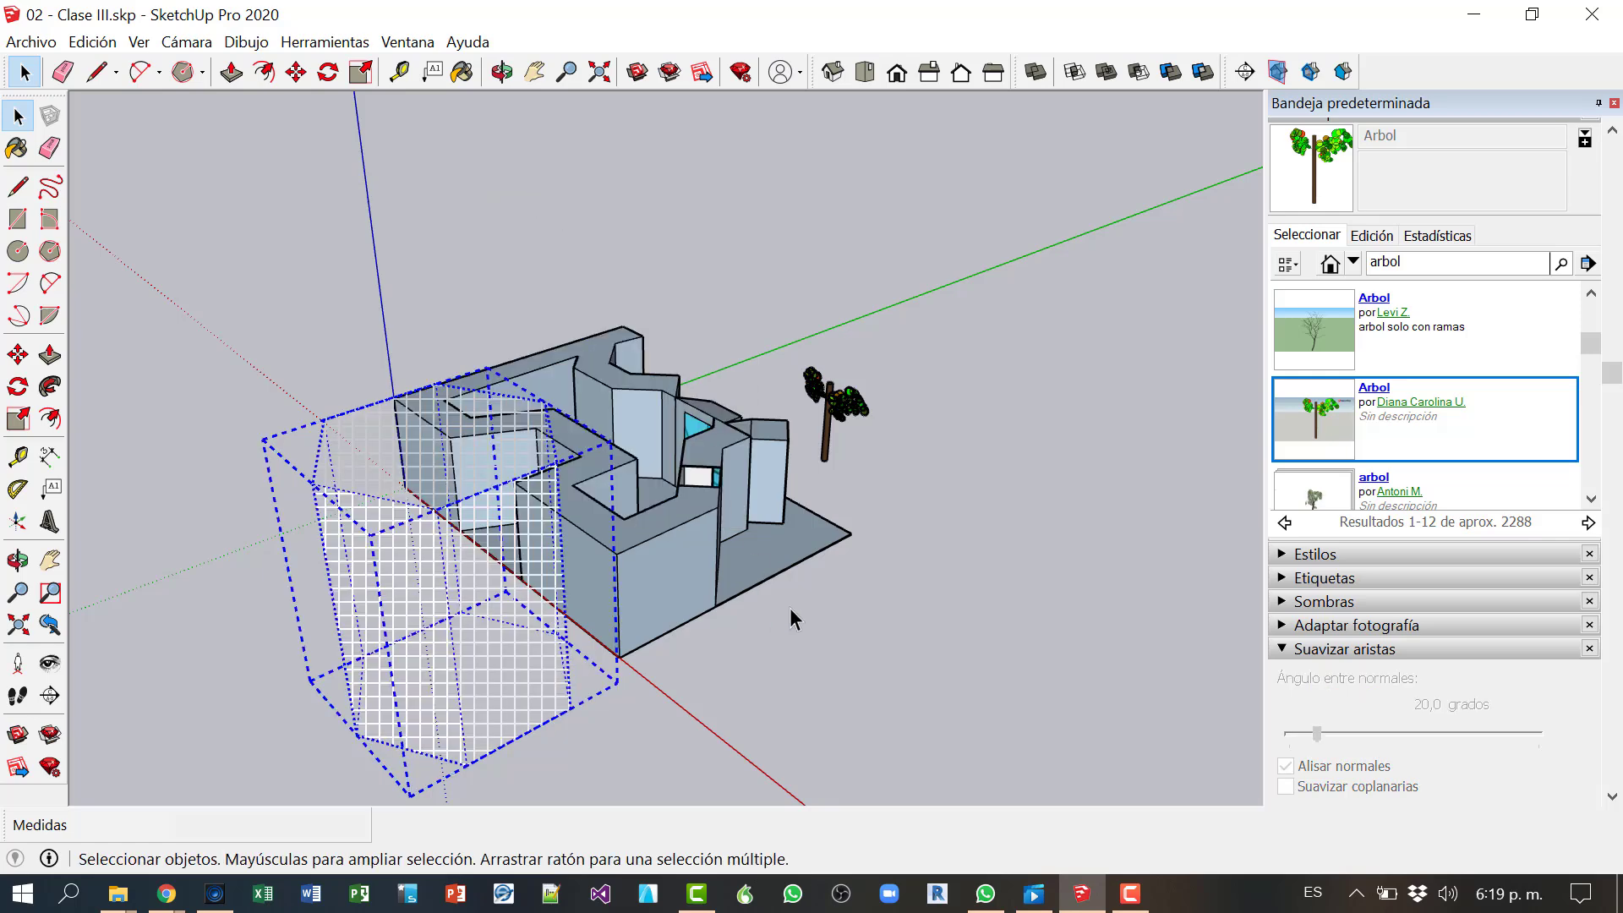
{"action": "left_click", "coordinate": [139, 41]}
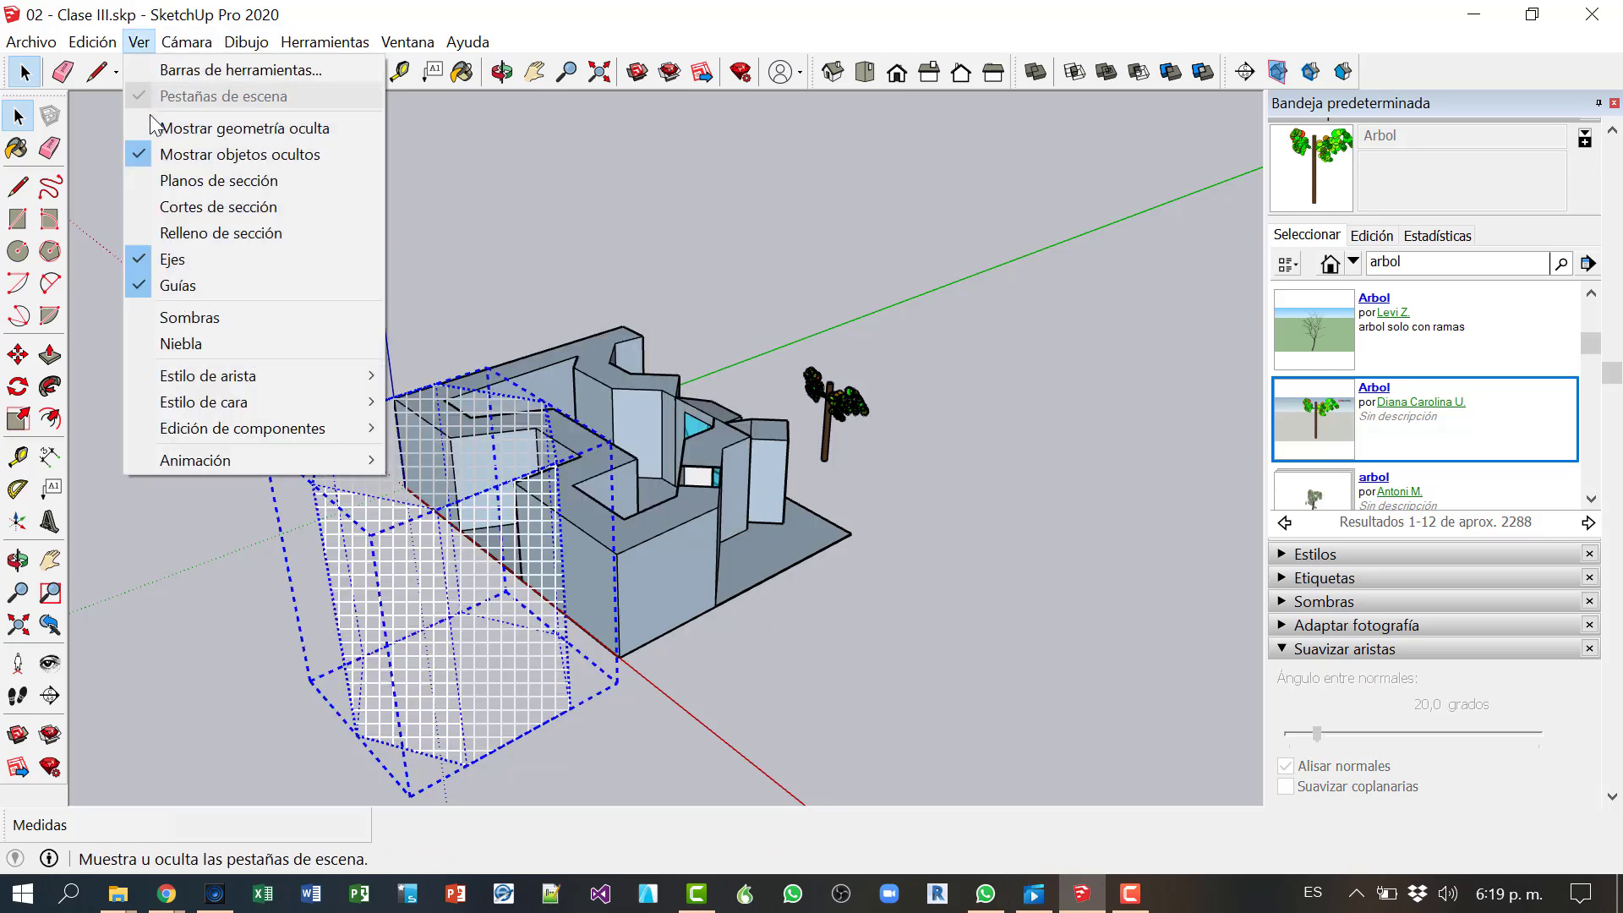
{"action": "left_click", "coordinate": [209, 154]}
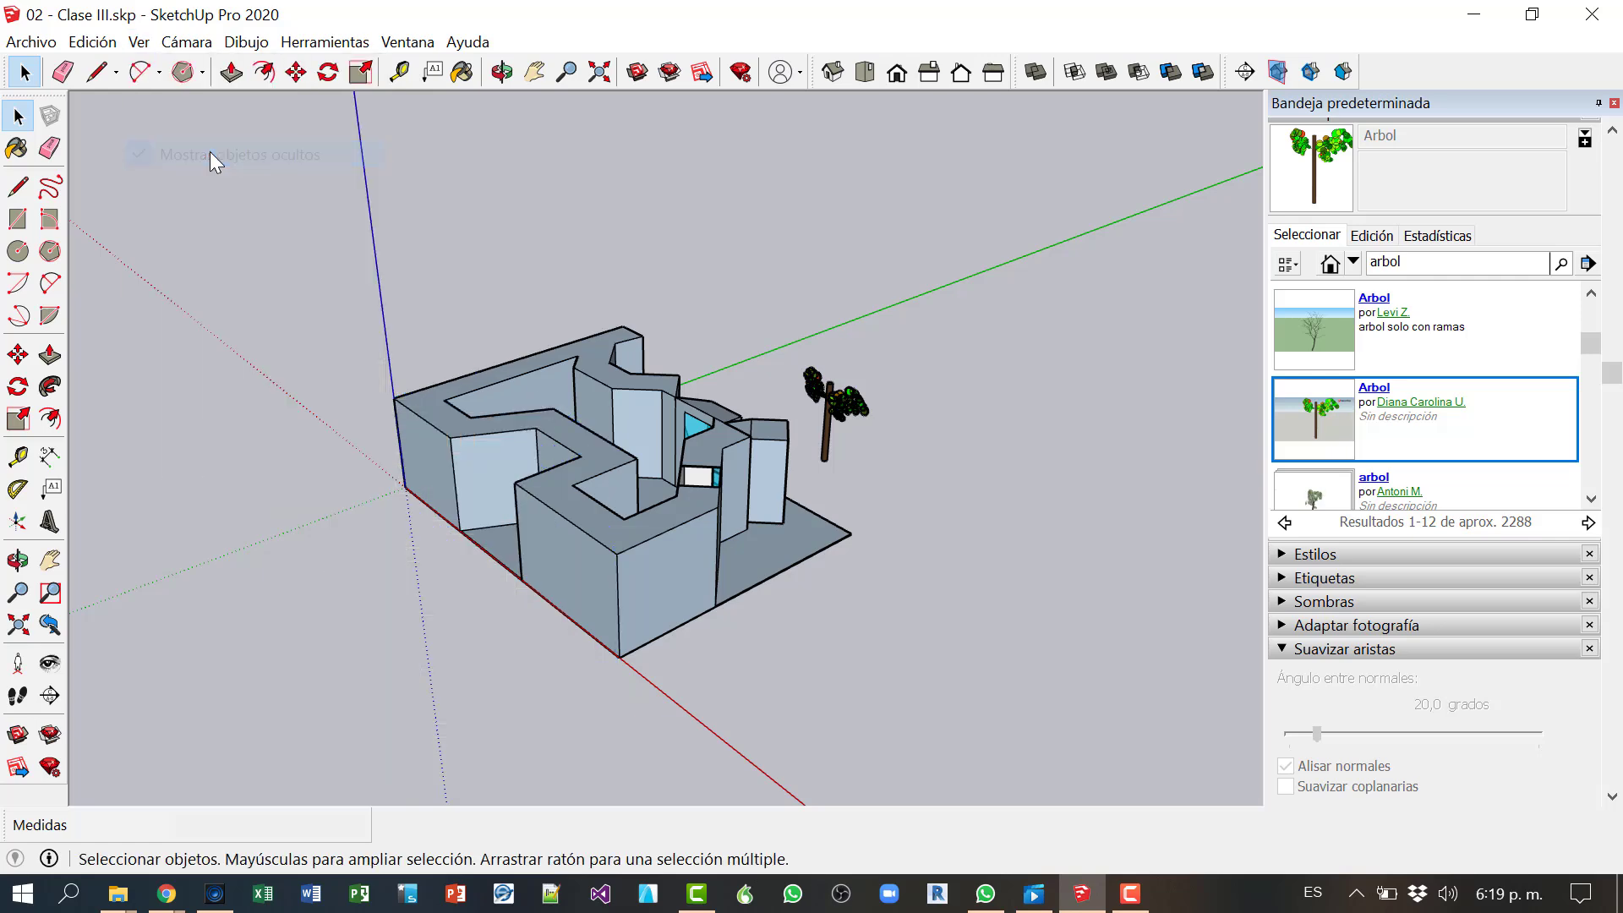
Step: Hide the tree component and turn on the display of hidden objects
{"action": "left_click", "coordinate": [840, 416]}
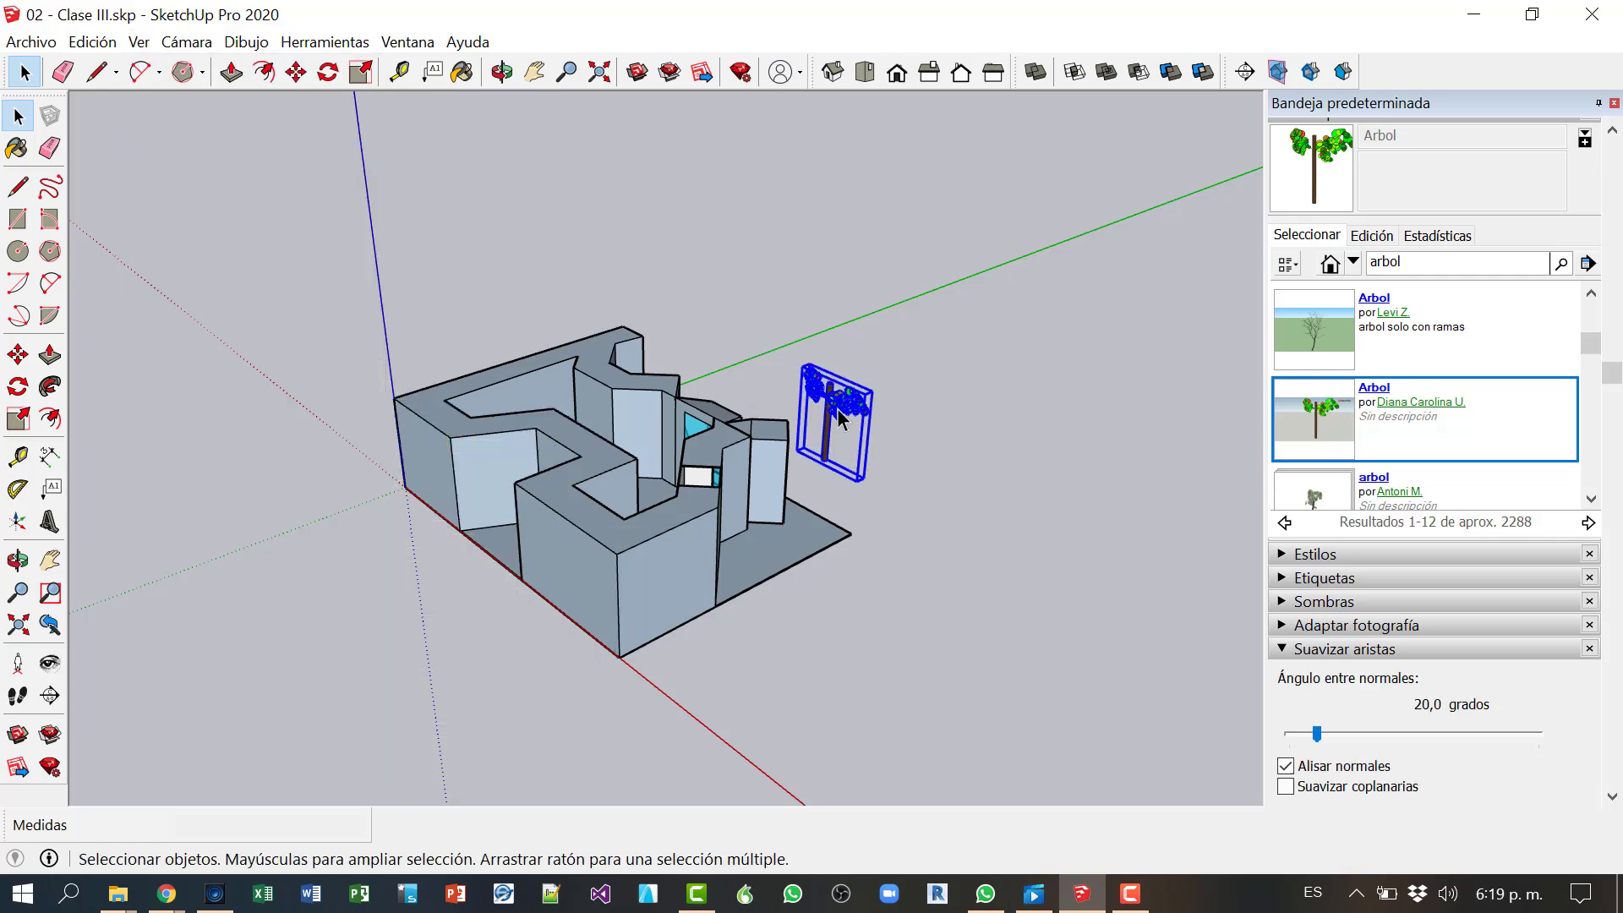
{"action": "right_click", "coordinate": [839, 414]}
{"action": "left_click", "coordinate": [858, 347]}
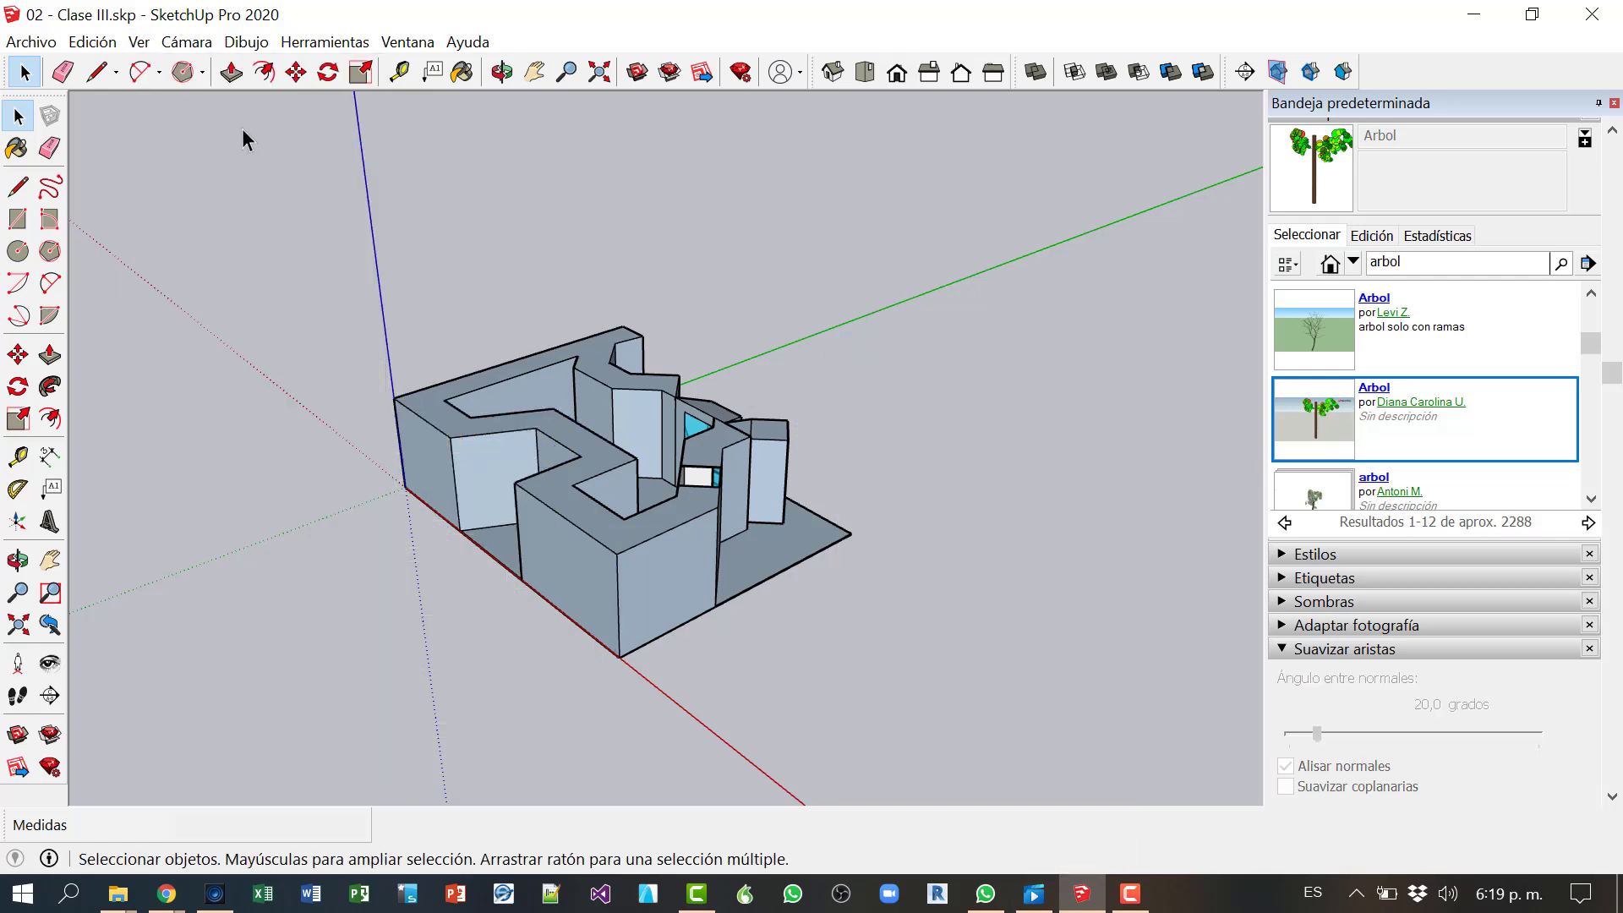
{"action": "left_click", "coordinate": [139, 41]}
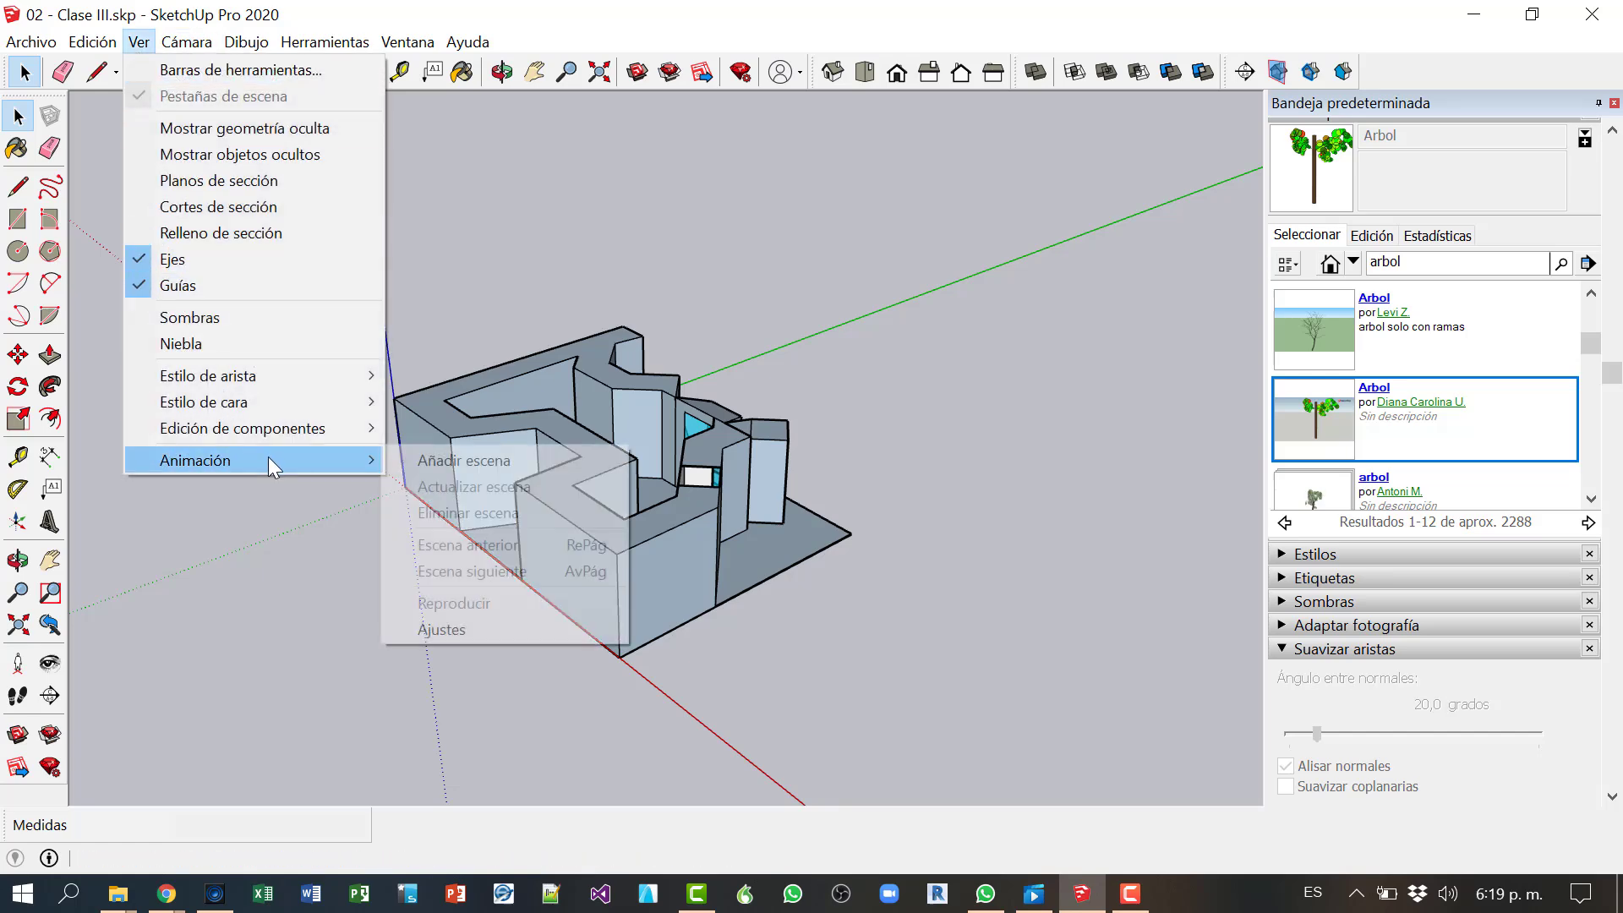
{"action": "left_click", "coordinate": [248, 155]}
{"action": "middle_click_drag", "start_coordinate": [1049, 684], "coordinate": [992, 611]}
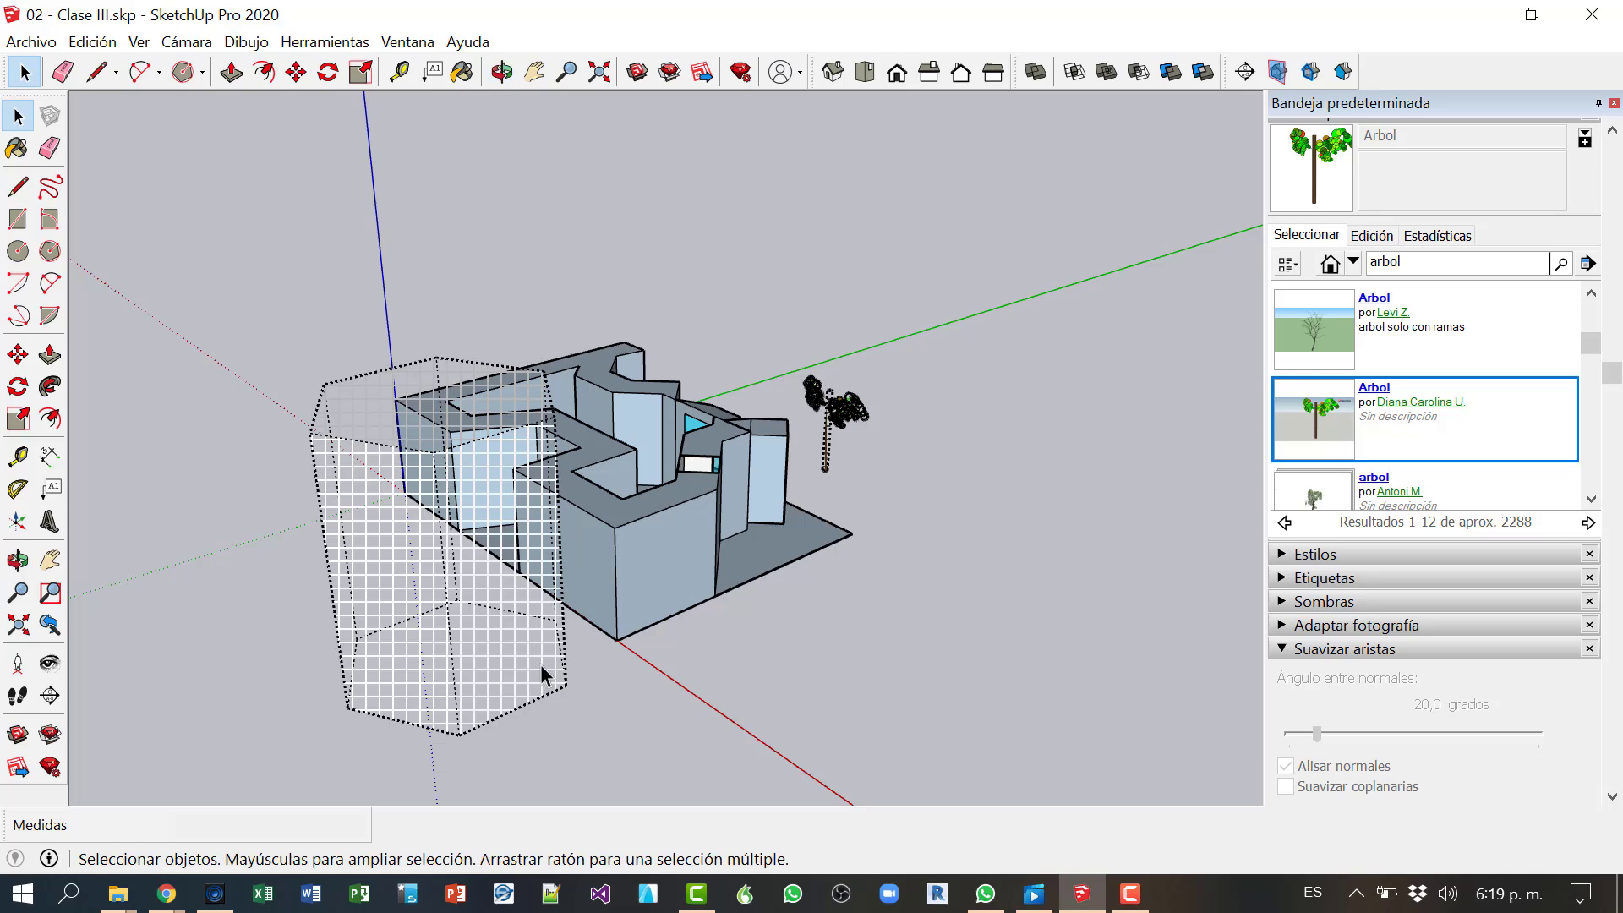
Step: Select the hidden hexagonal prism group and unhide only that selection
{"action": "left_click", "coordinate": [93, 44]}
{"action": "mouse_move", "coordinate": [355, 399]}
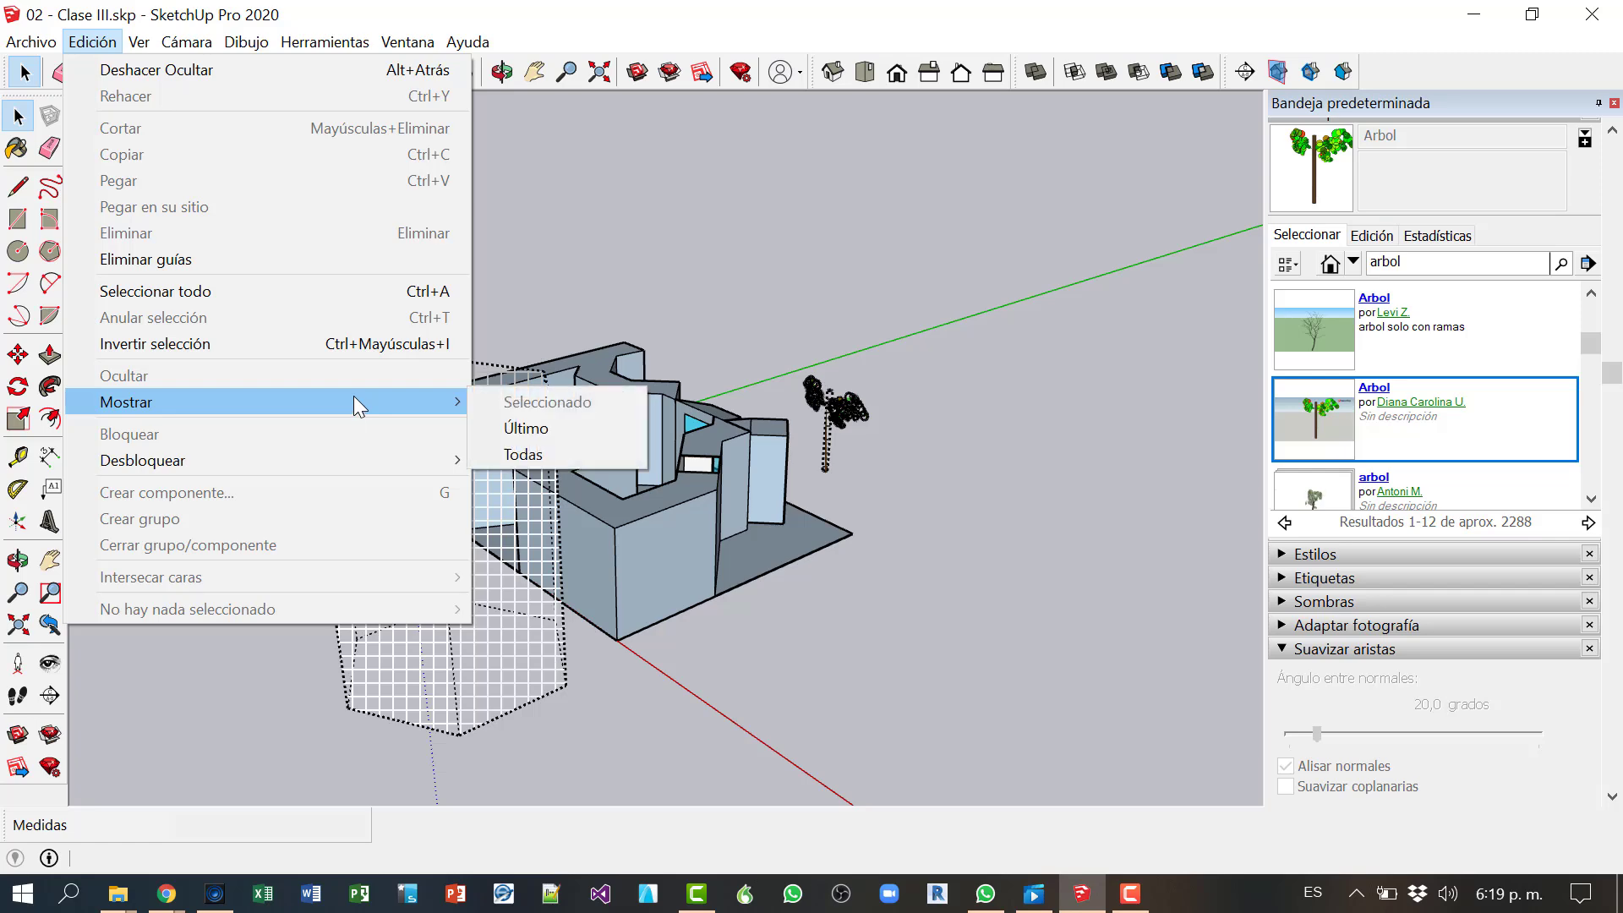
{"action": "left_click", "coordinate": [850, 630]}
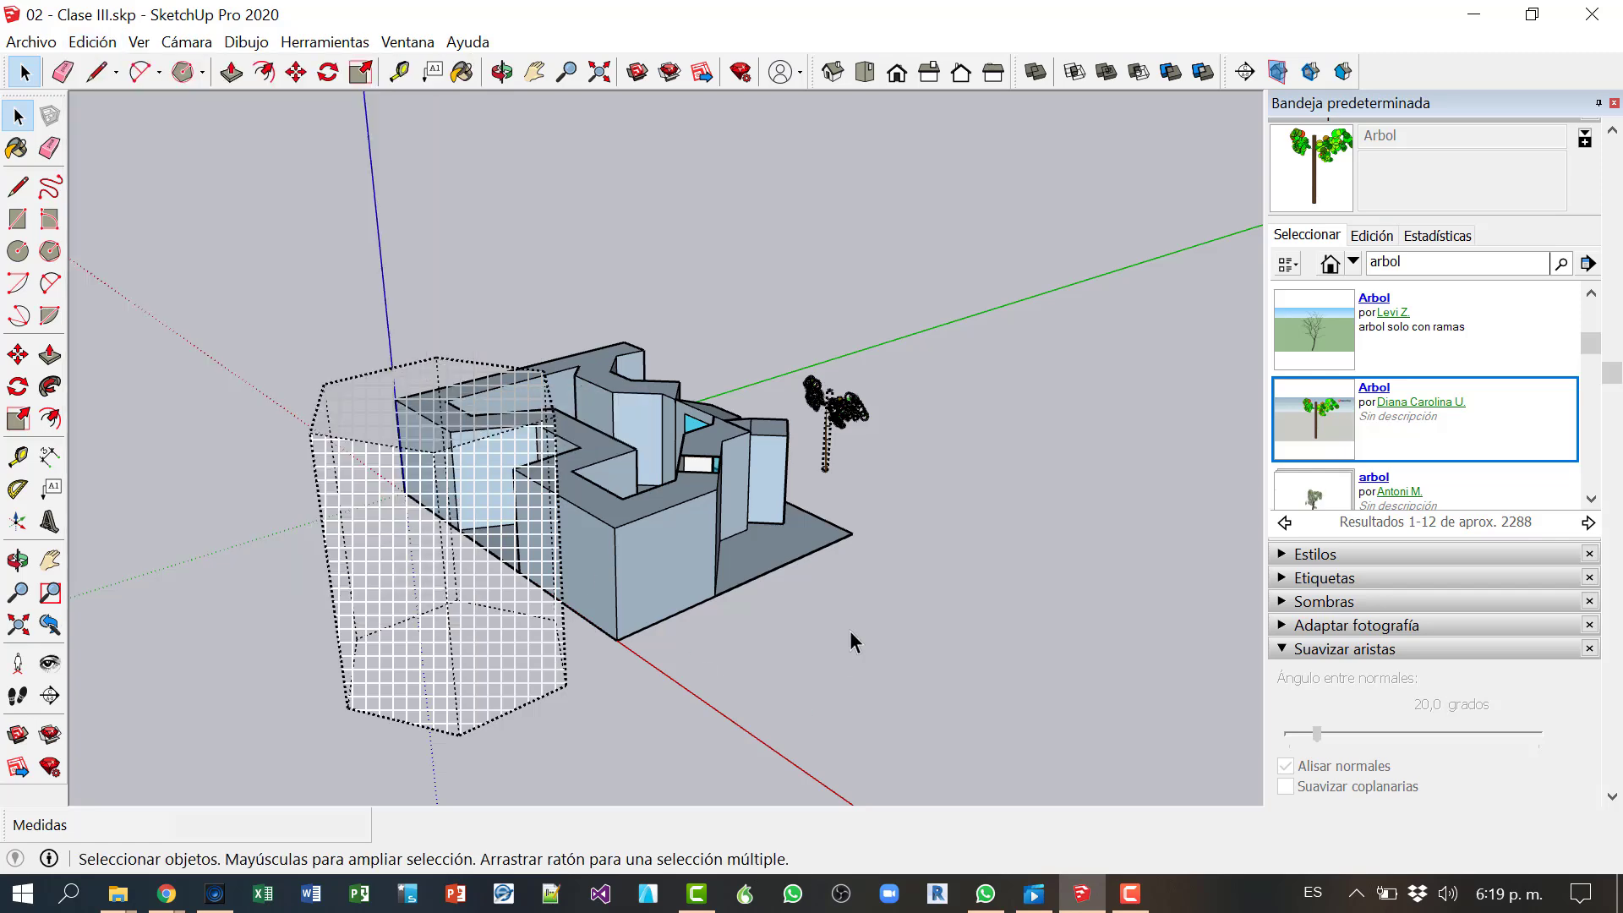
{"action": "left_click", "coordinate": [498, 626]}
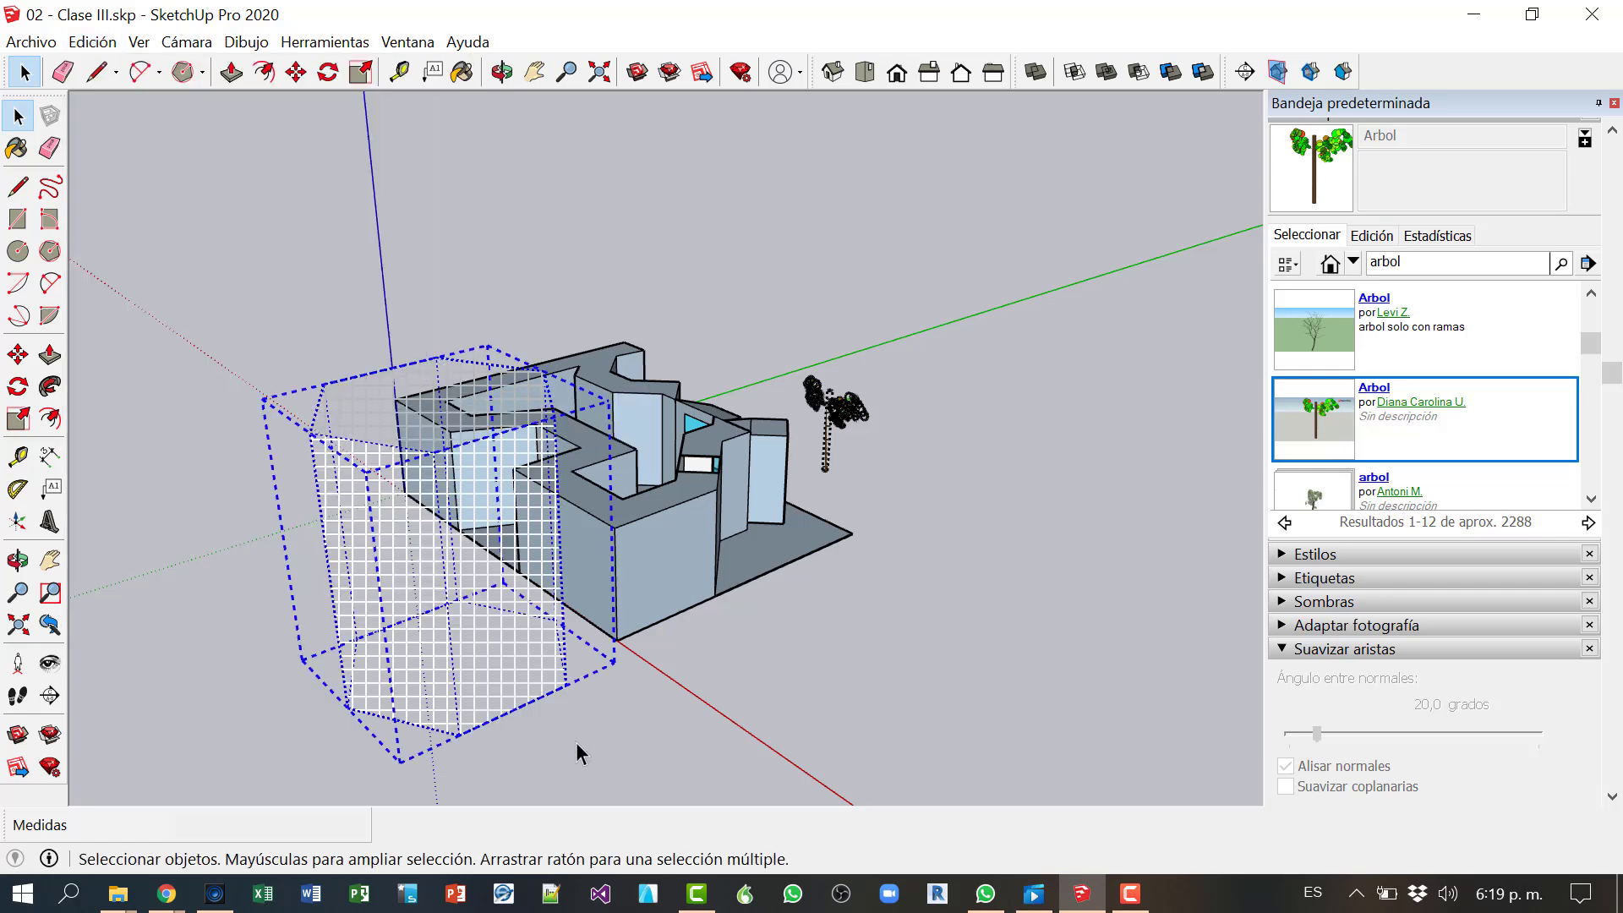
{"action": "left_click", "coordinate": [103, 42]}
{"action": "mouse_move", "coordinate": [239, 403]}
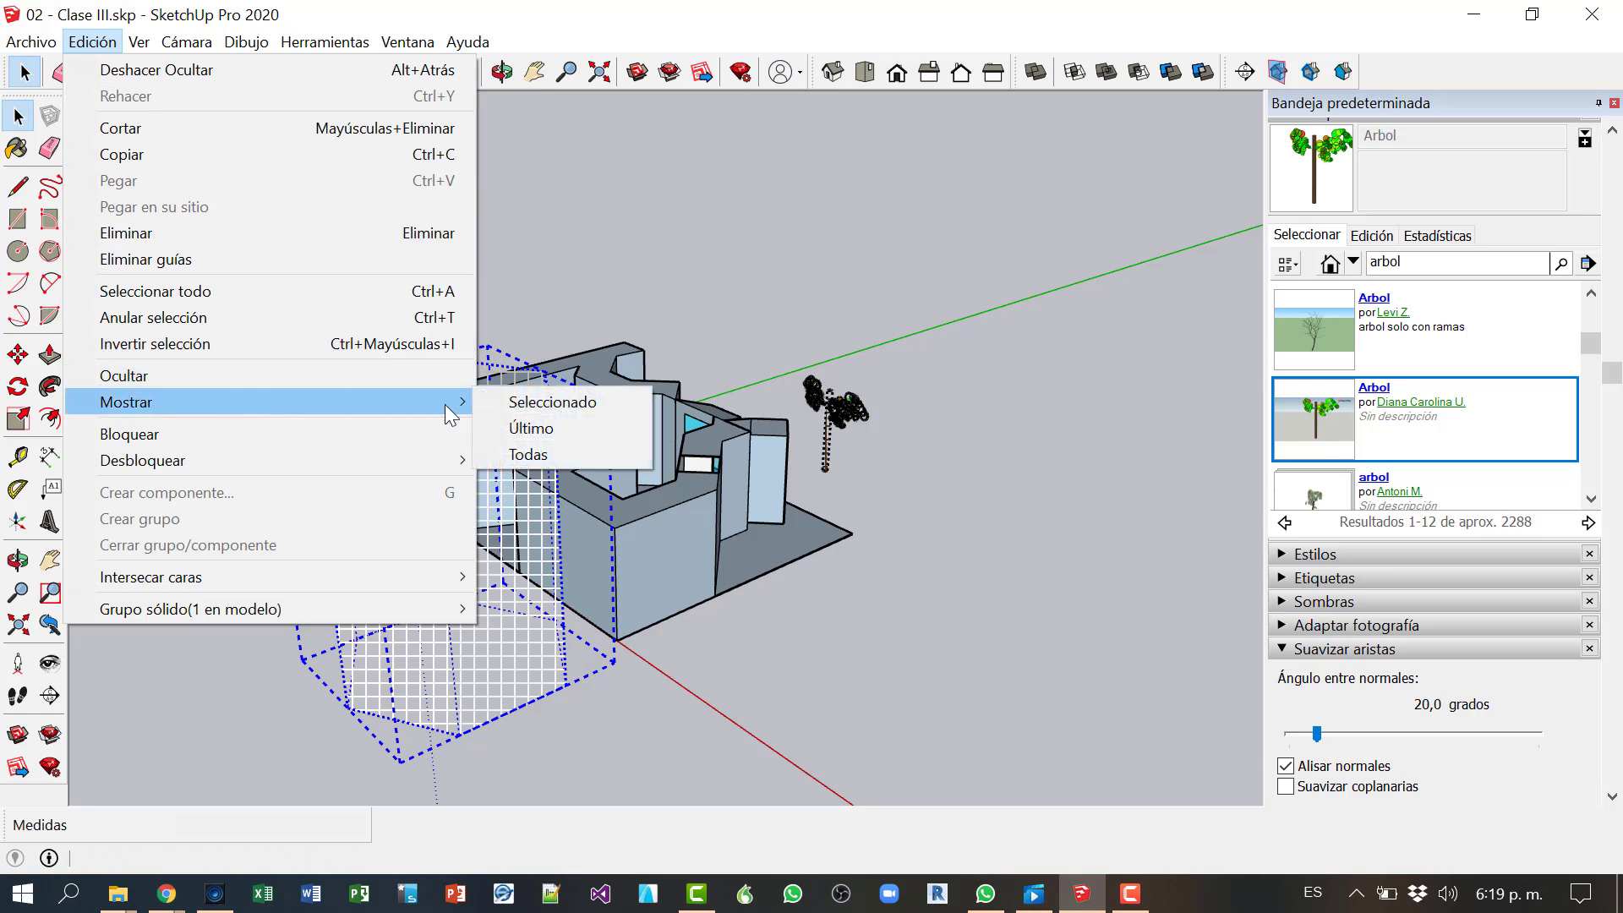
{"action": "left_click", "coordinate": [550, 404]}
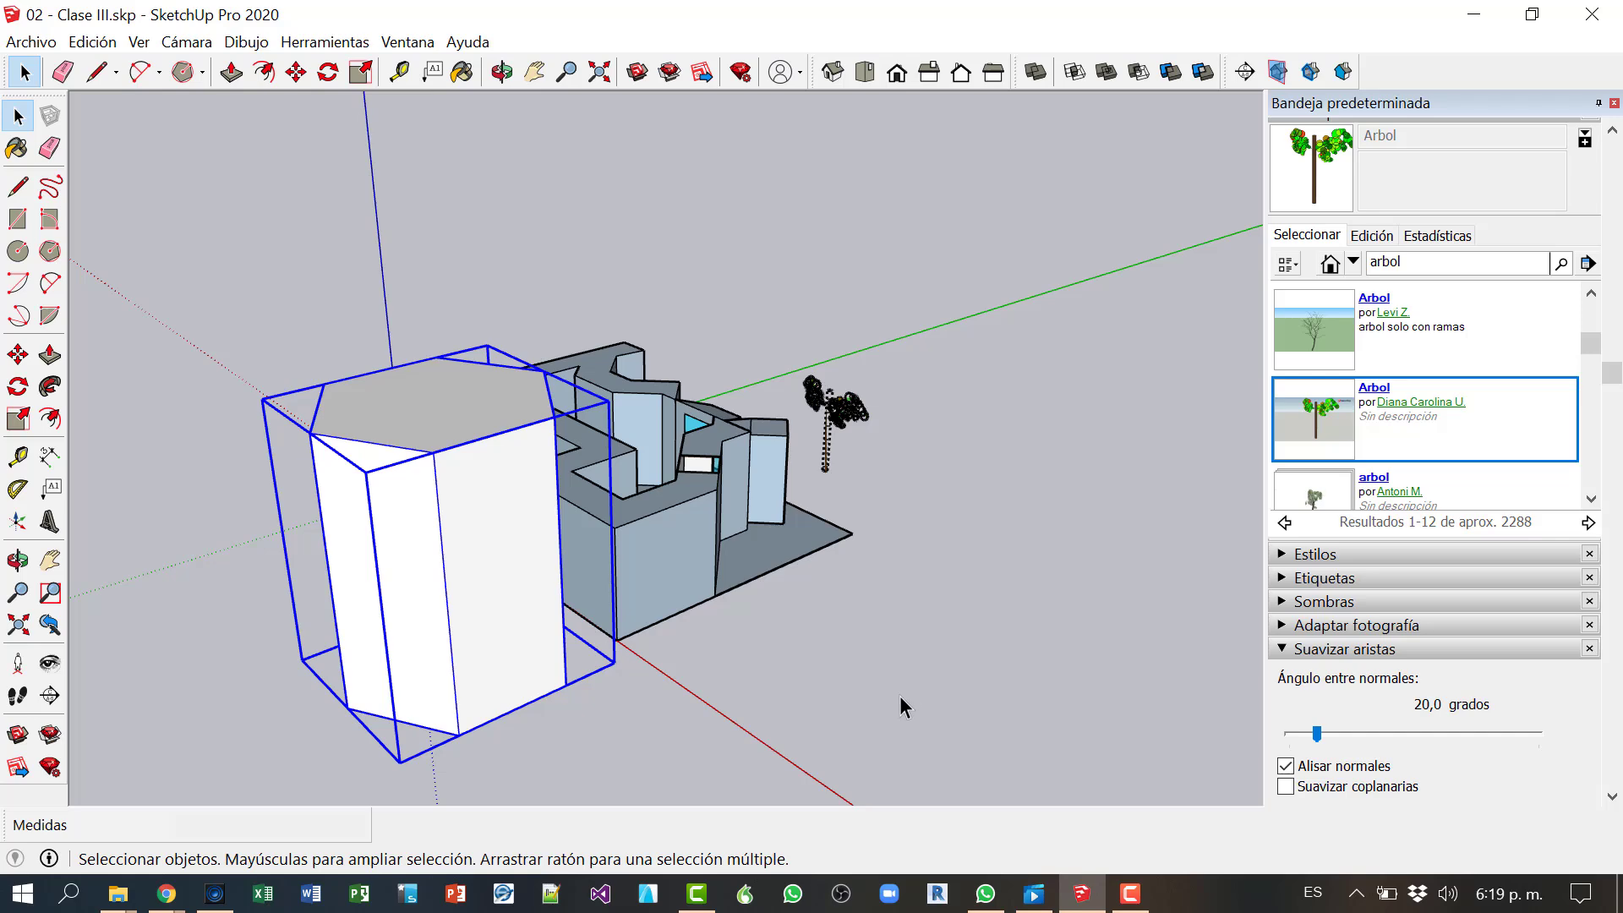
Step: Undo the unhiding of the prism group and clear the selection
{"action": "key", "text": "ctrl+z"}
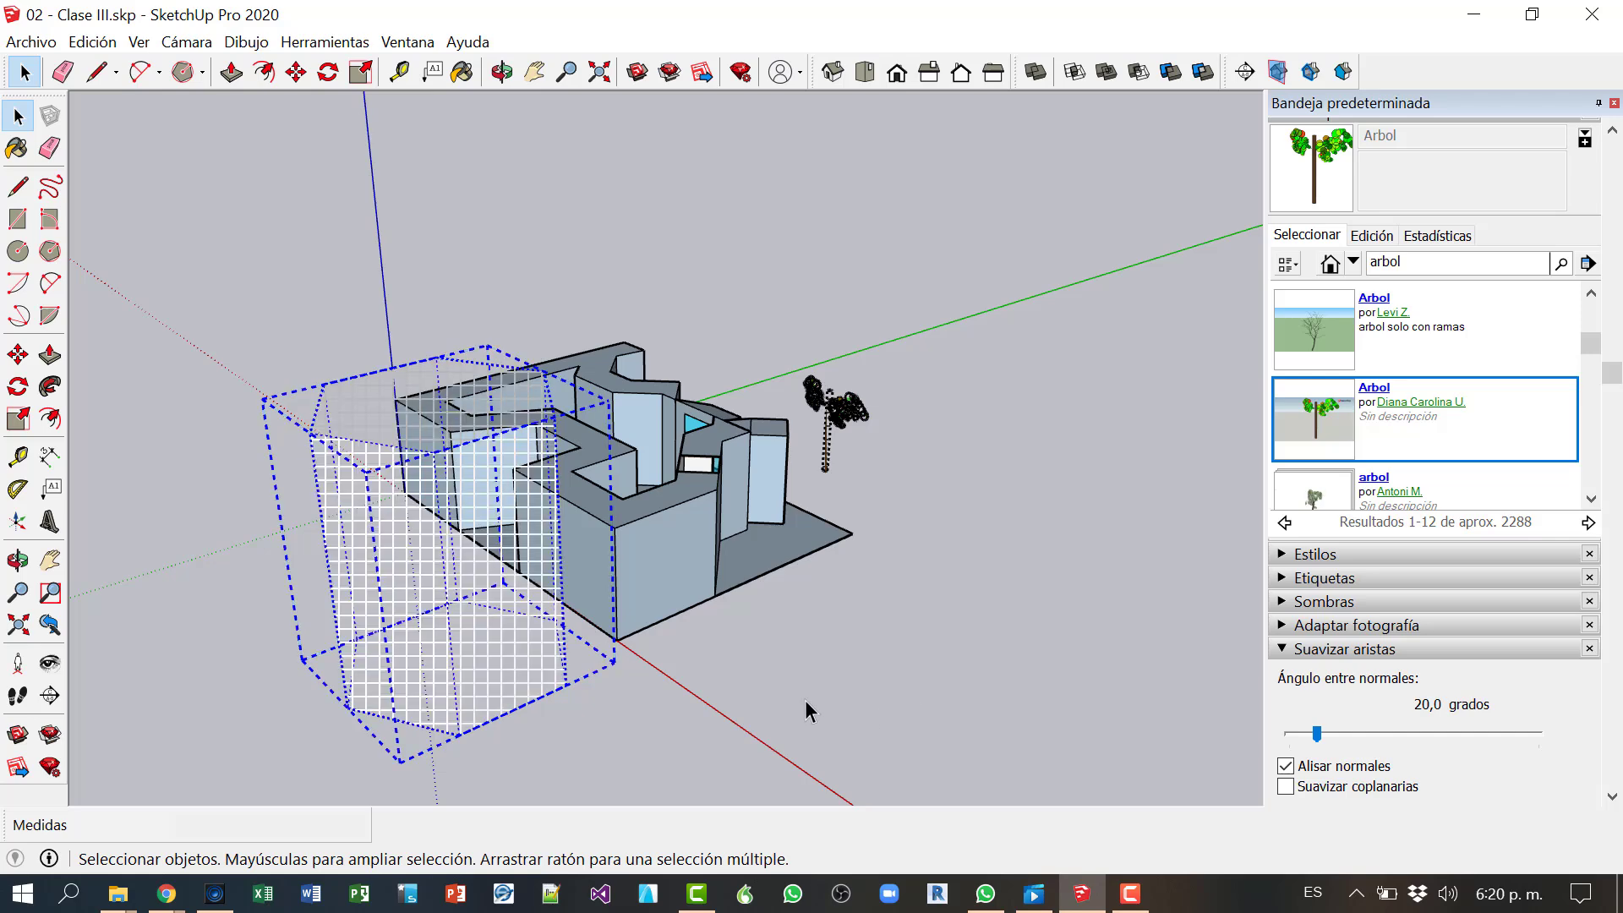
{"action": "left_click", "coordinate": [95, 42]}
{"action": "left_click", "coordinate": [1046, 592]}
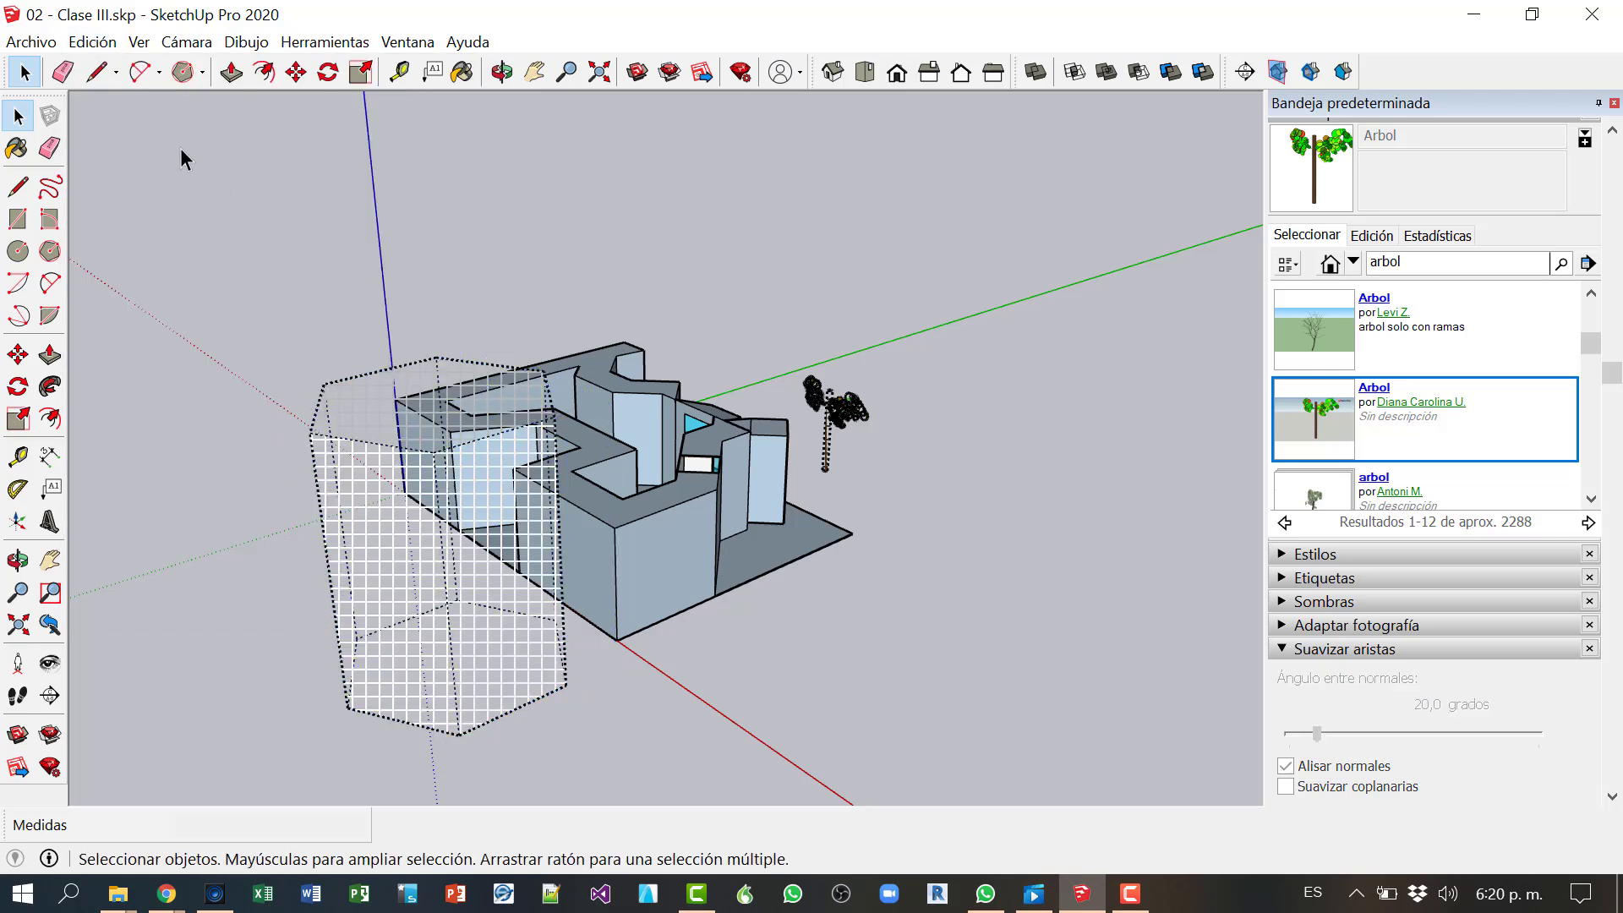
Step: Unhide the last hidden objects, and also apply Unhide All to the model
{"action": "left_click", "coordinate": [92, 42]}
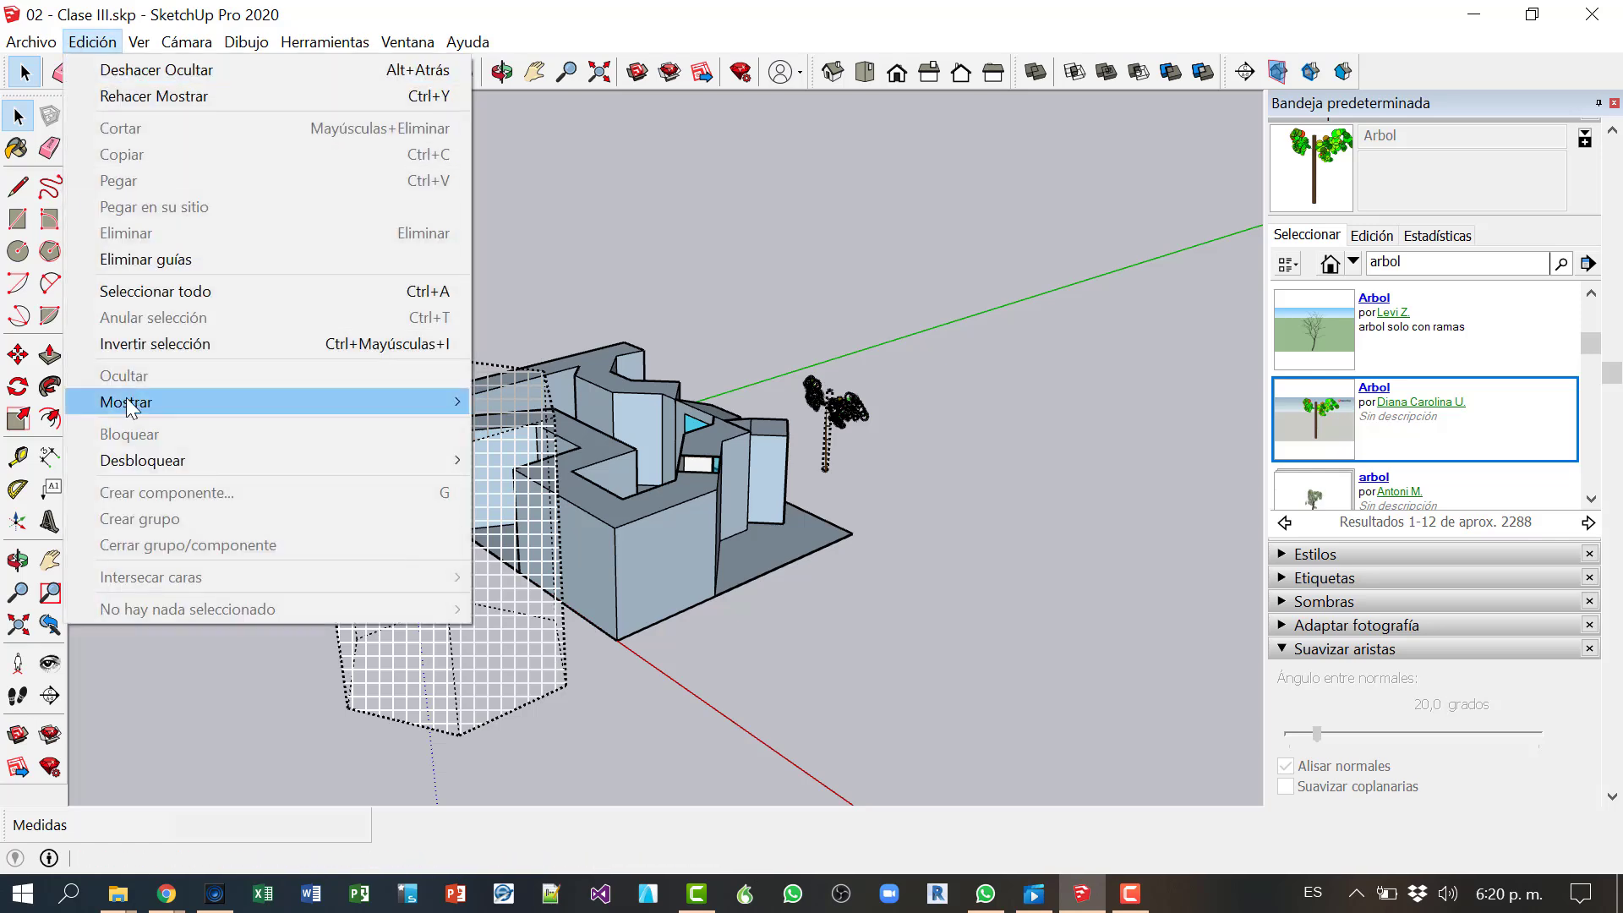
{"action": "mouse_move", "coordinate": [131, 404]}
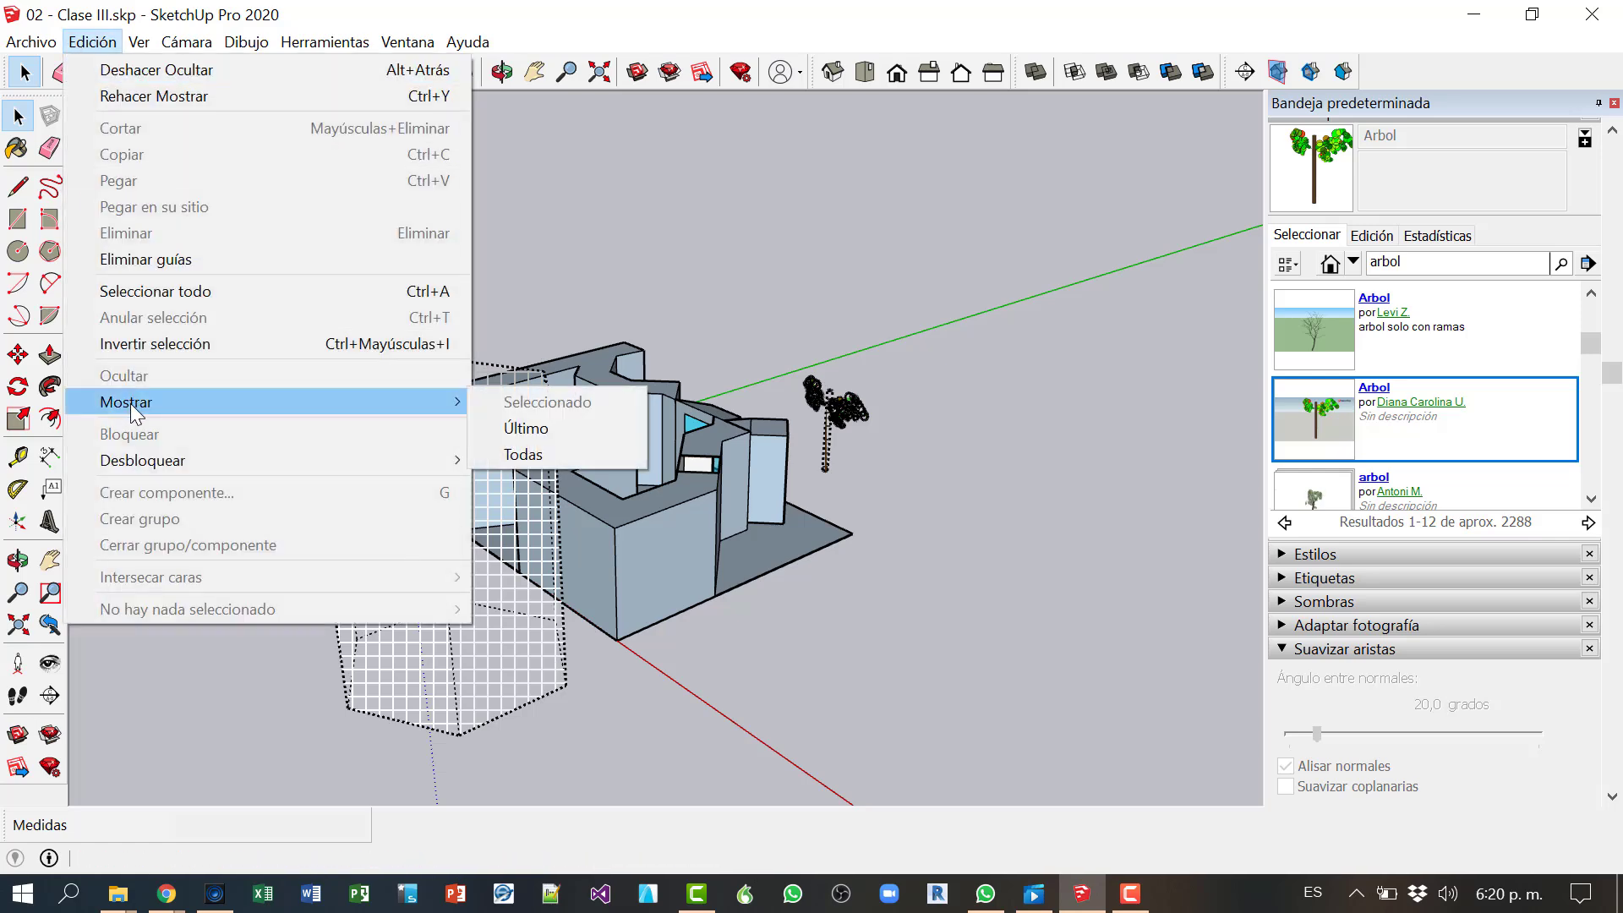
{"action": "left_click", "coordinate": [520, 425]}
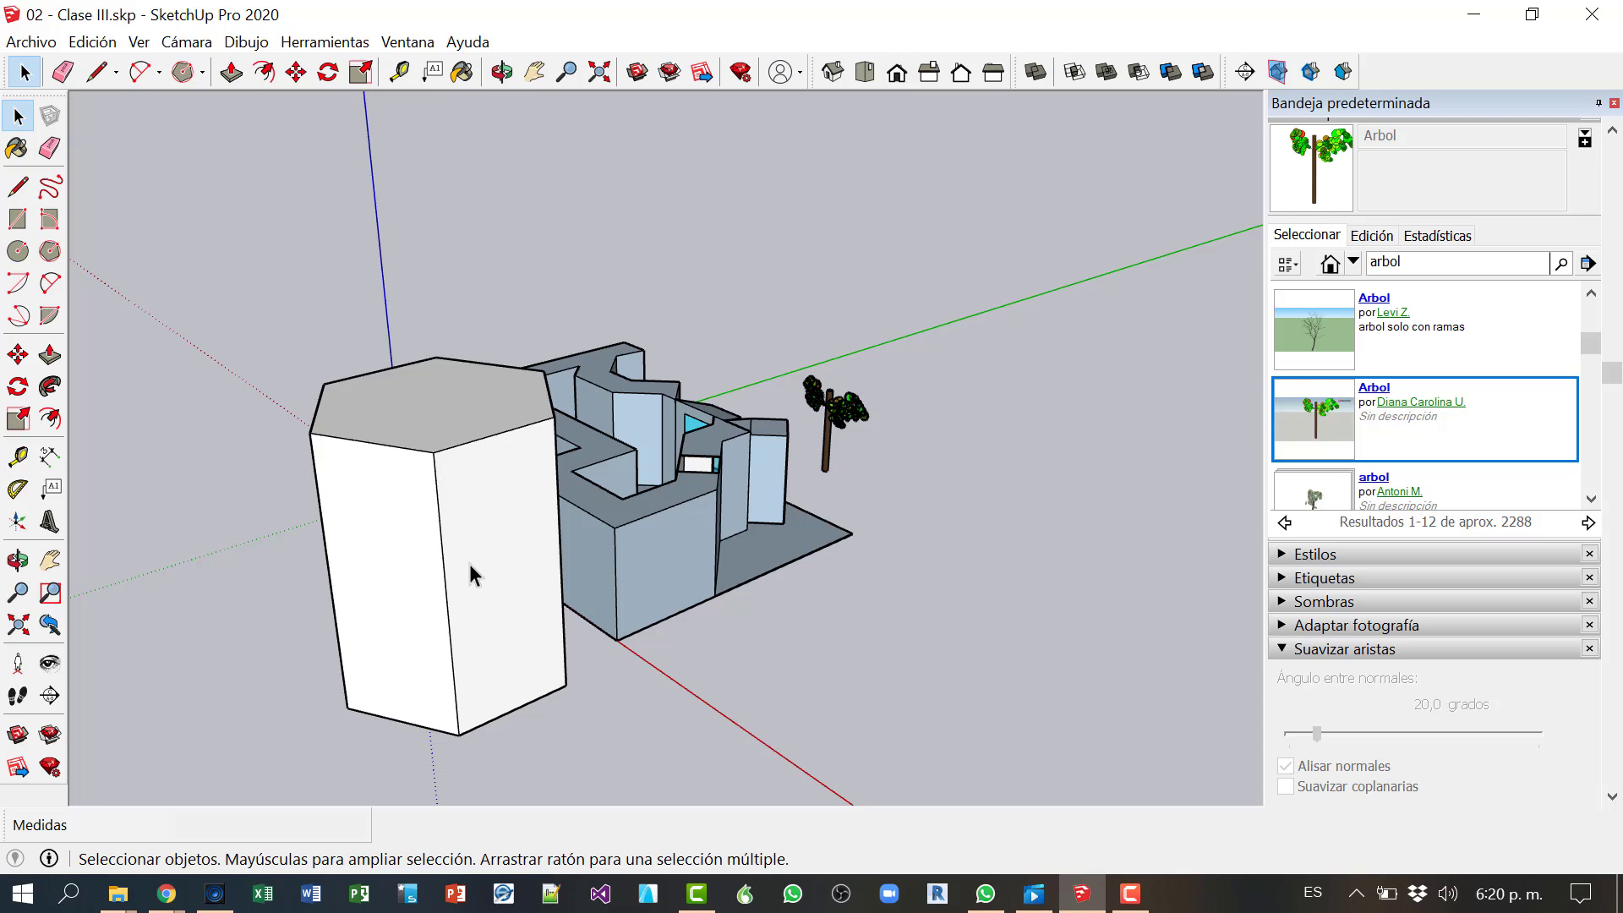
{"action": "left_click", "coordinate": [93, 42]}
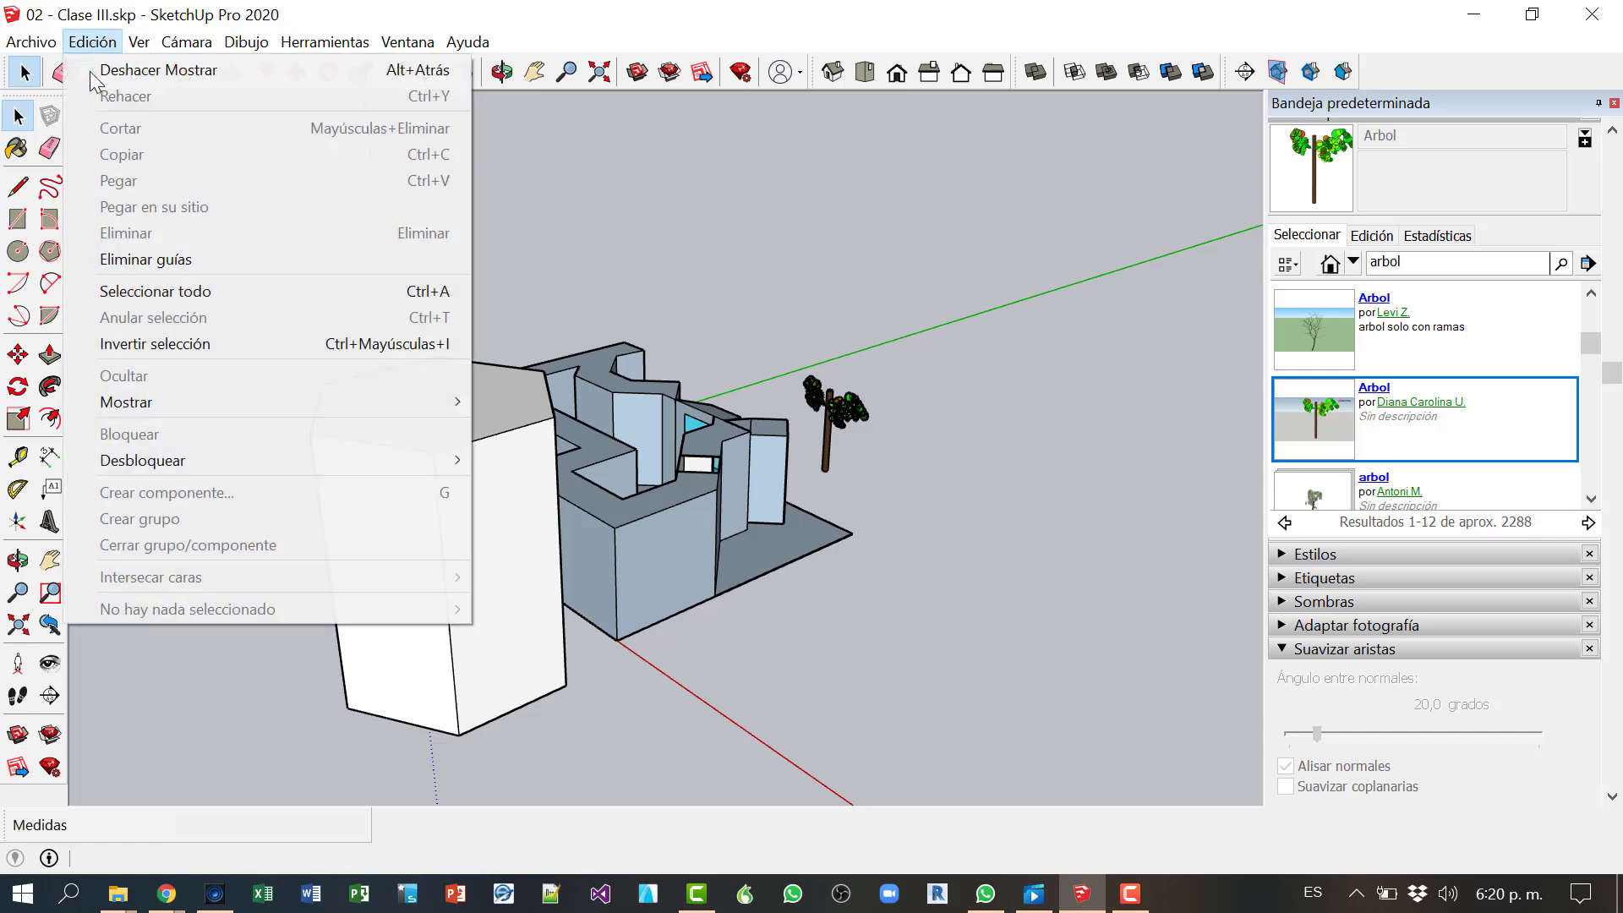
{"action": "mouse_move", "coordinate": [364, 402]}
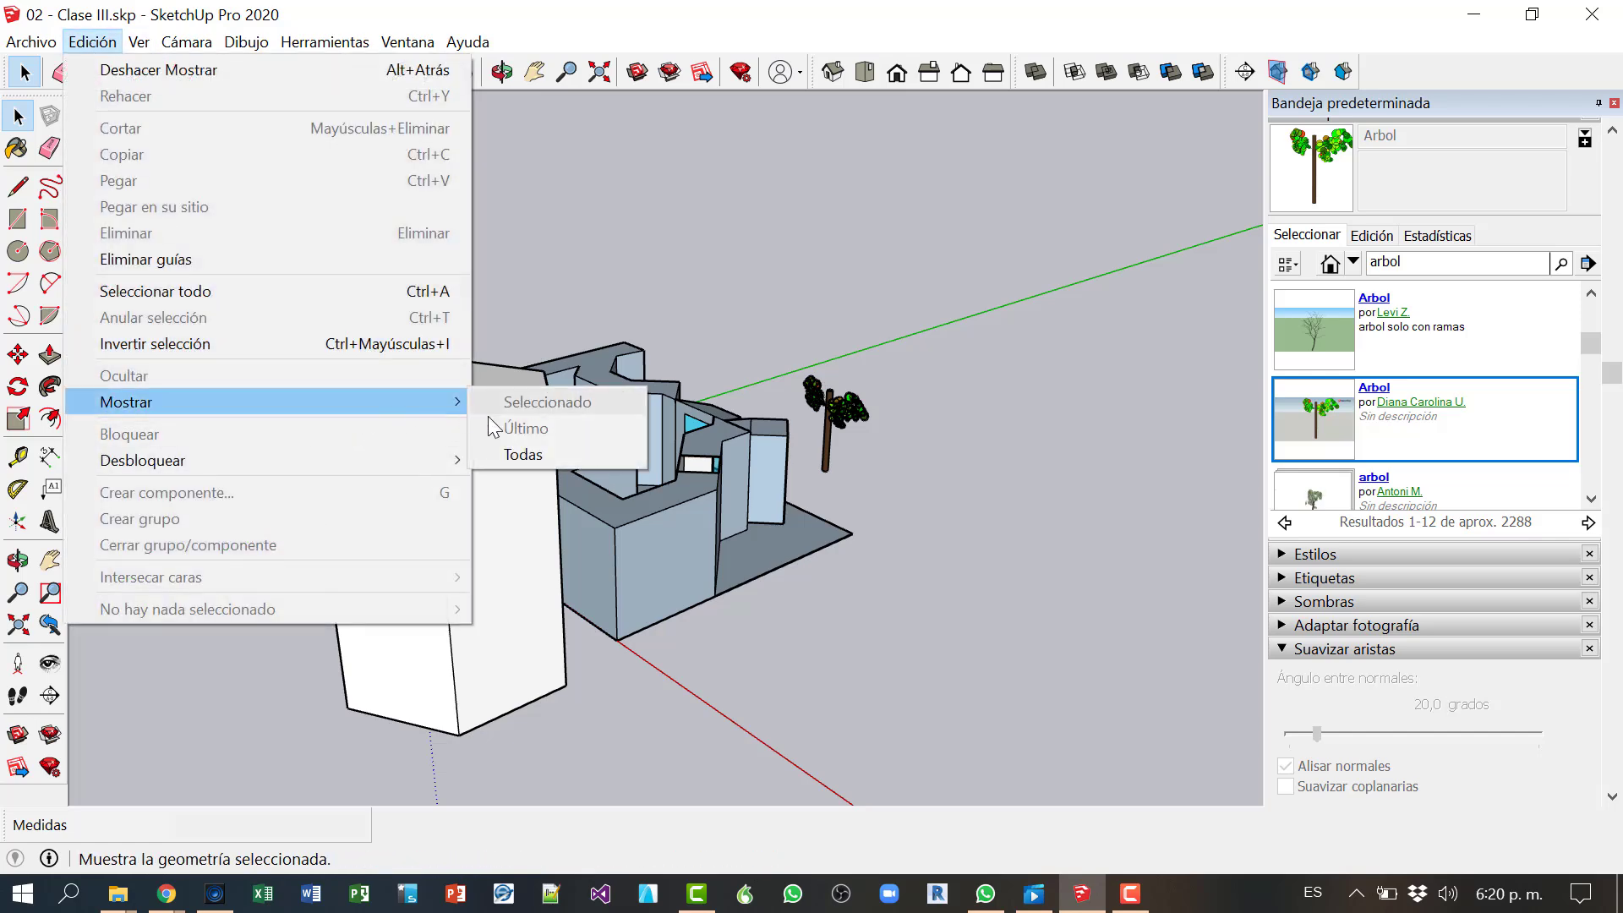
{"action": "left_click", "coordinate": [519, 449]}
Step: Hide the tree component beside the building again
{"action": "middle_click_drag", "start_coordinate": [782, 583], "coordinate": [699, 676]}
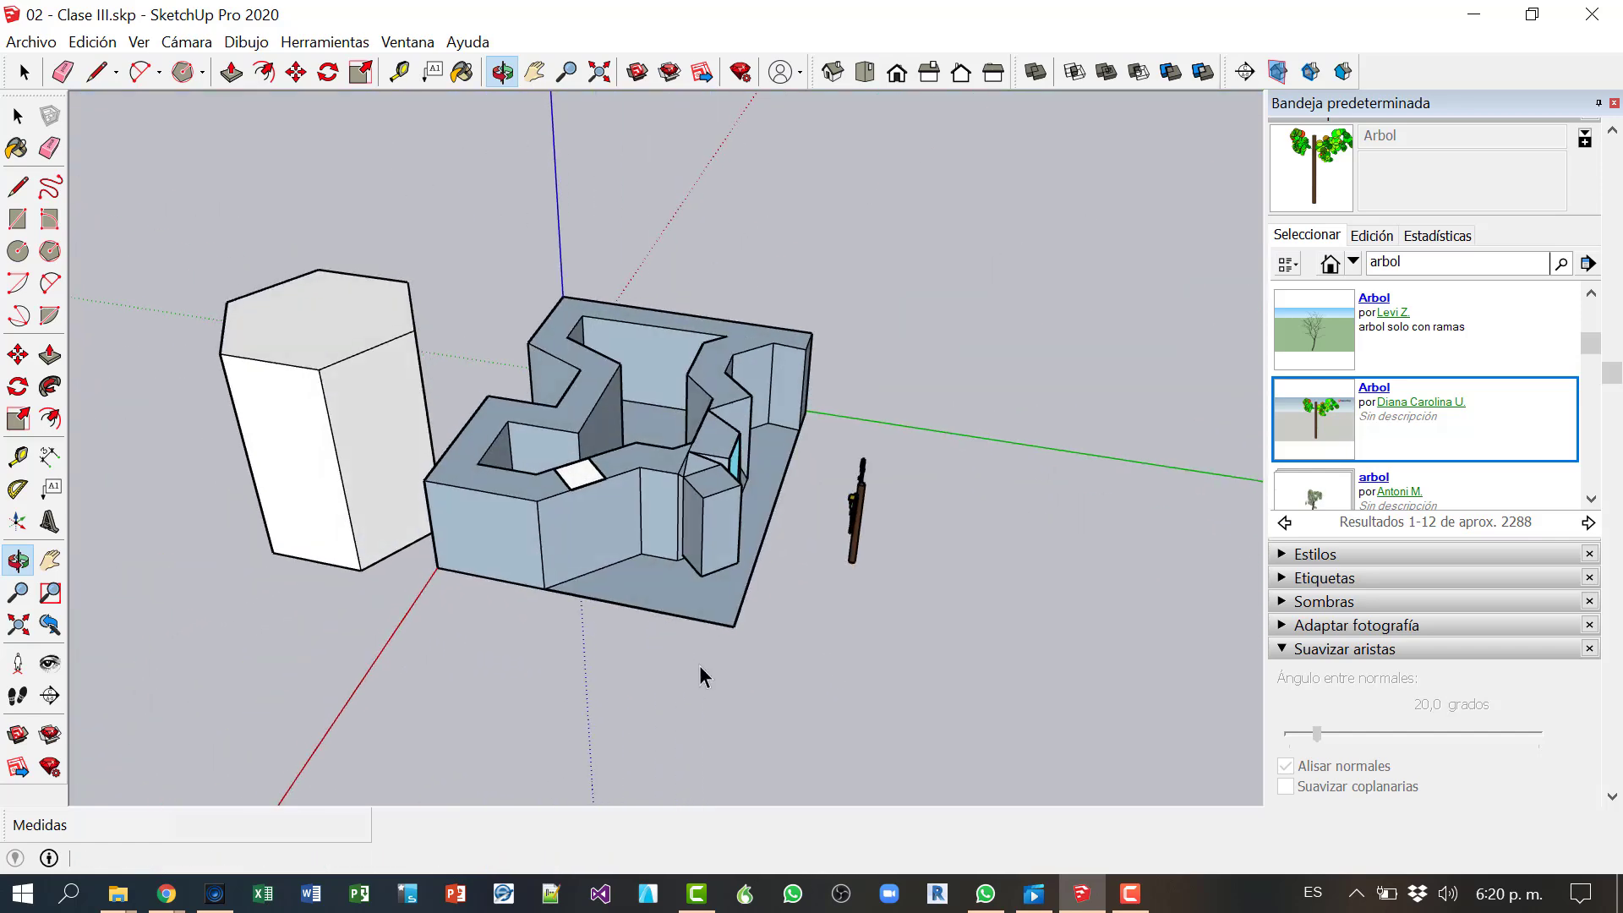
{"action": "left_click", "coordinate": [850, 516]}
{"action": "right_click", "coordinate": [855, 512]}
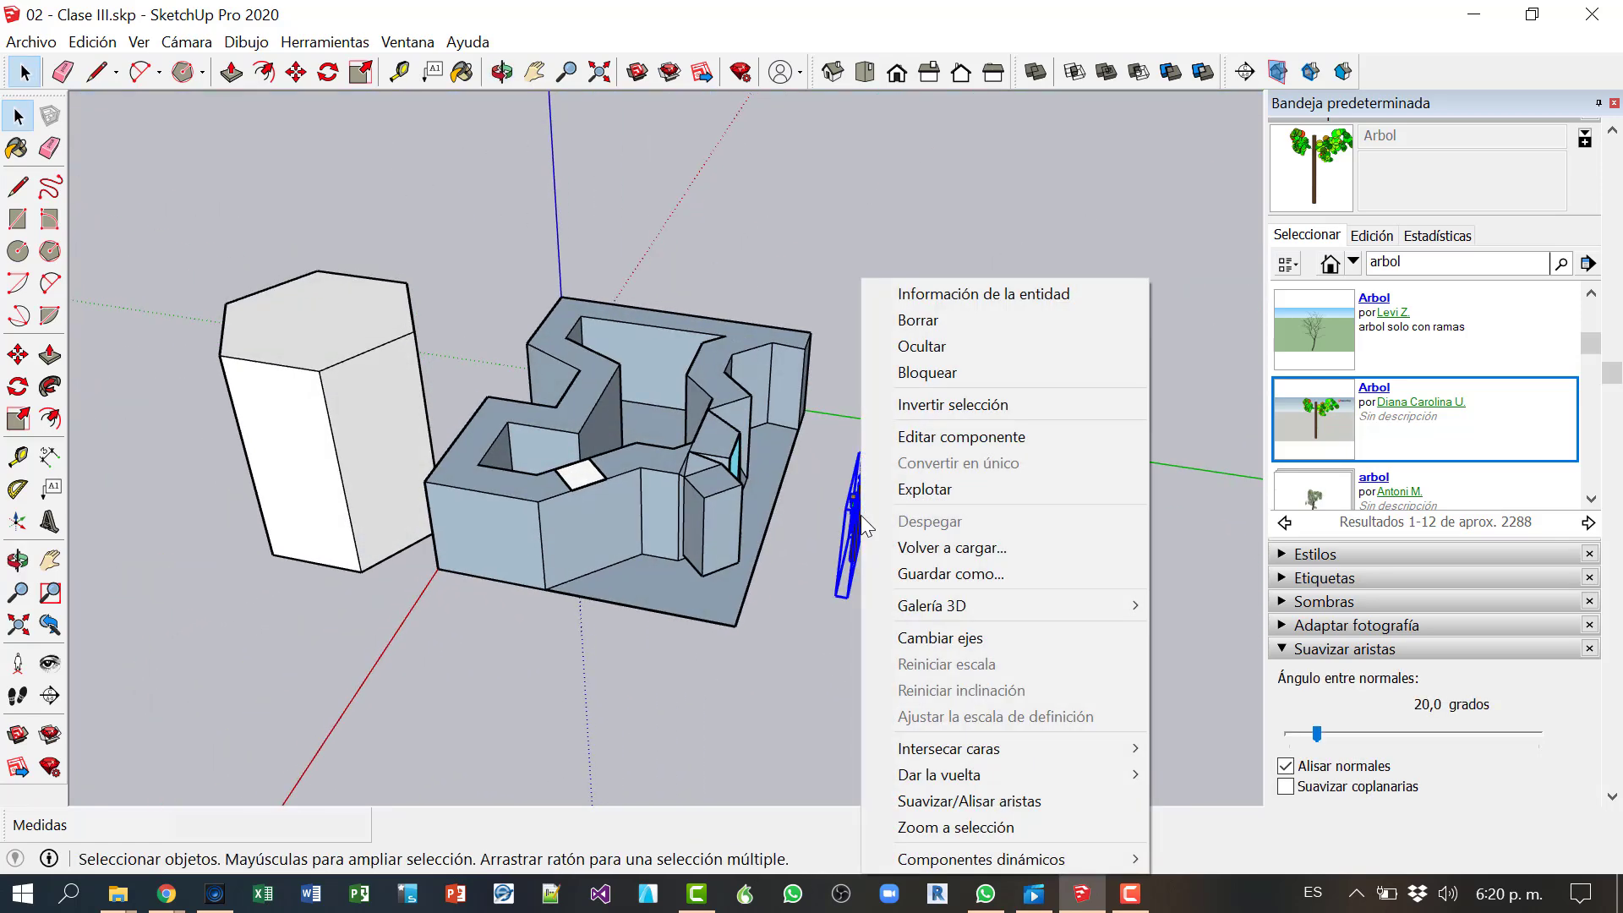
{"action": "left_click", "coordinate": [919, 346]}
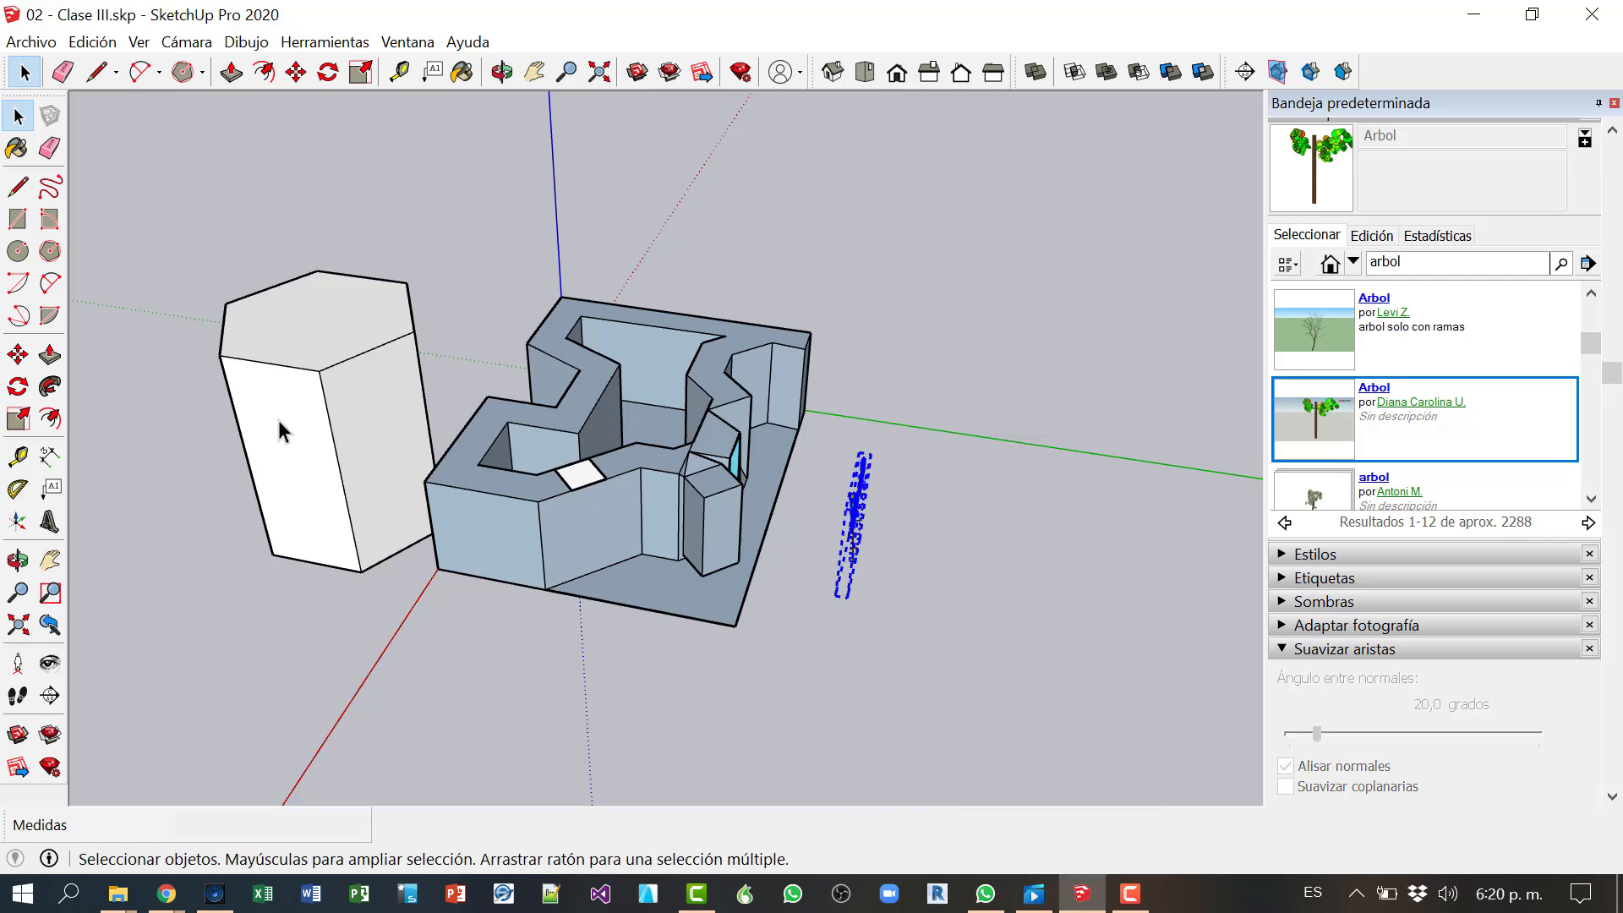
Step: Hide the hexagonal prism group and turn off the display of hidden objects
{"action": "right_click", "coordinate": [329, 405]}
{"action": "left_click", "coordinate": [372, 464]}
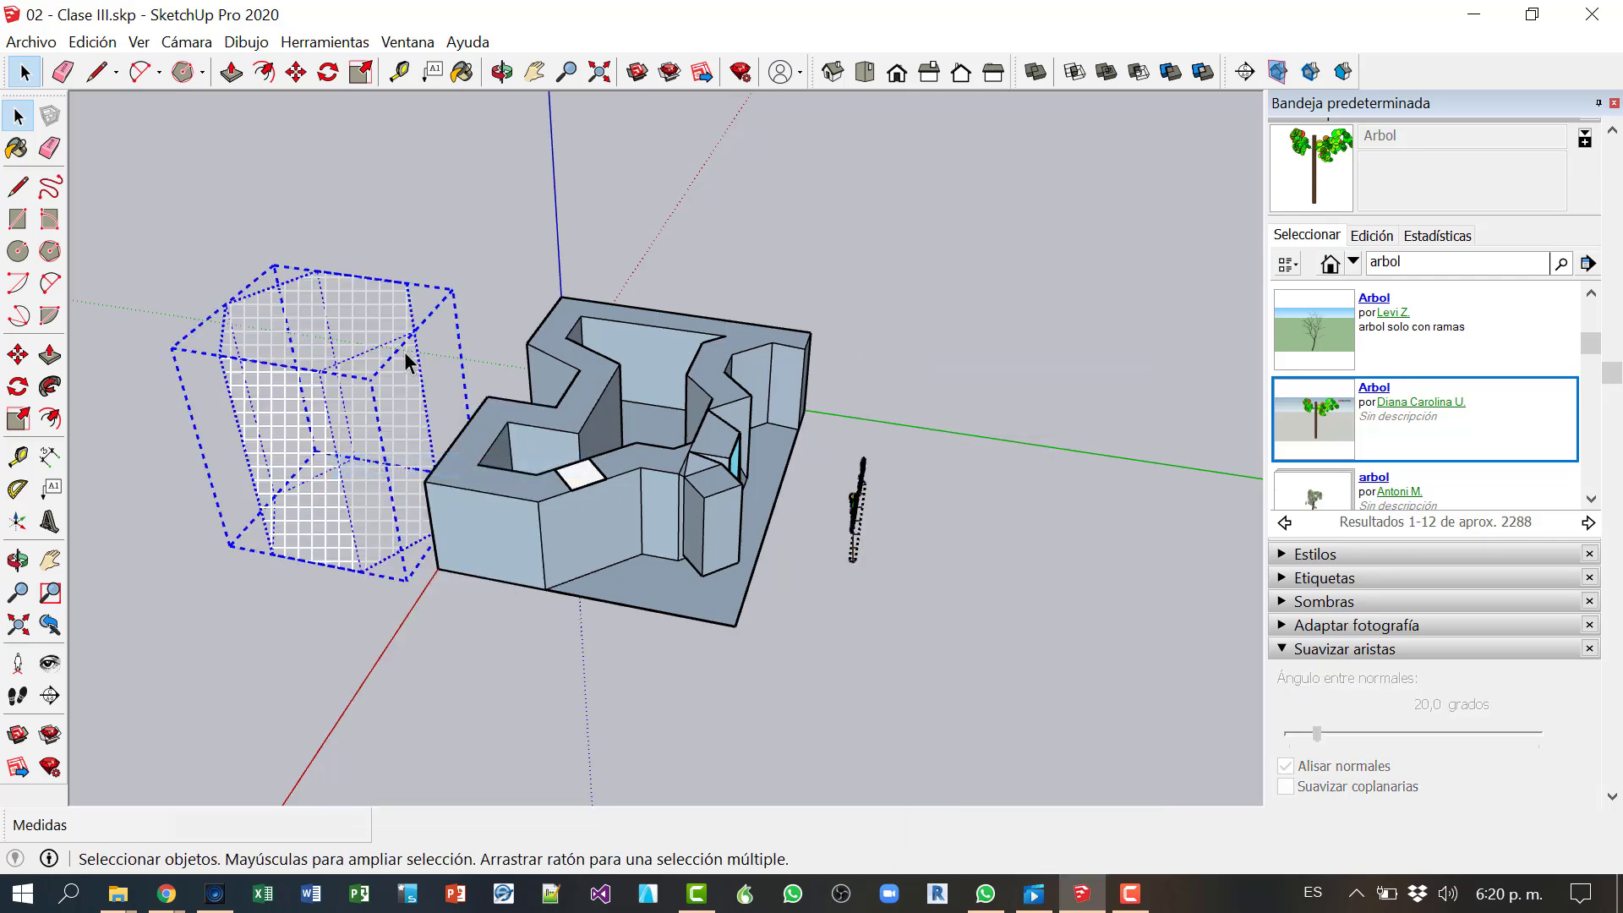
{"action": "left_click", "coordinate": [142, 44]}
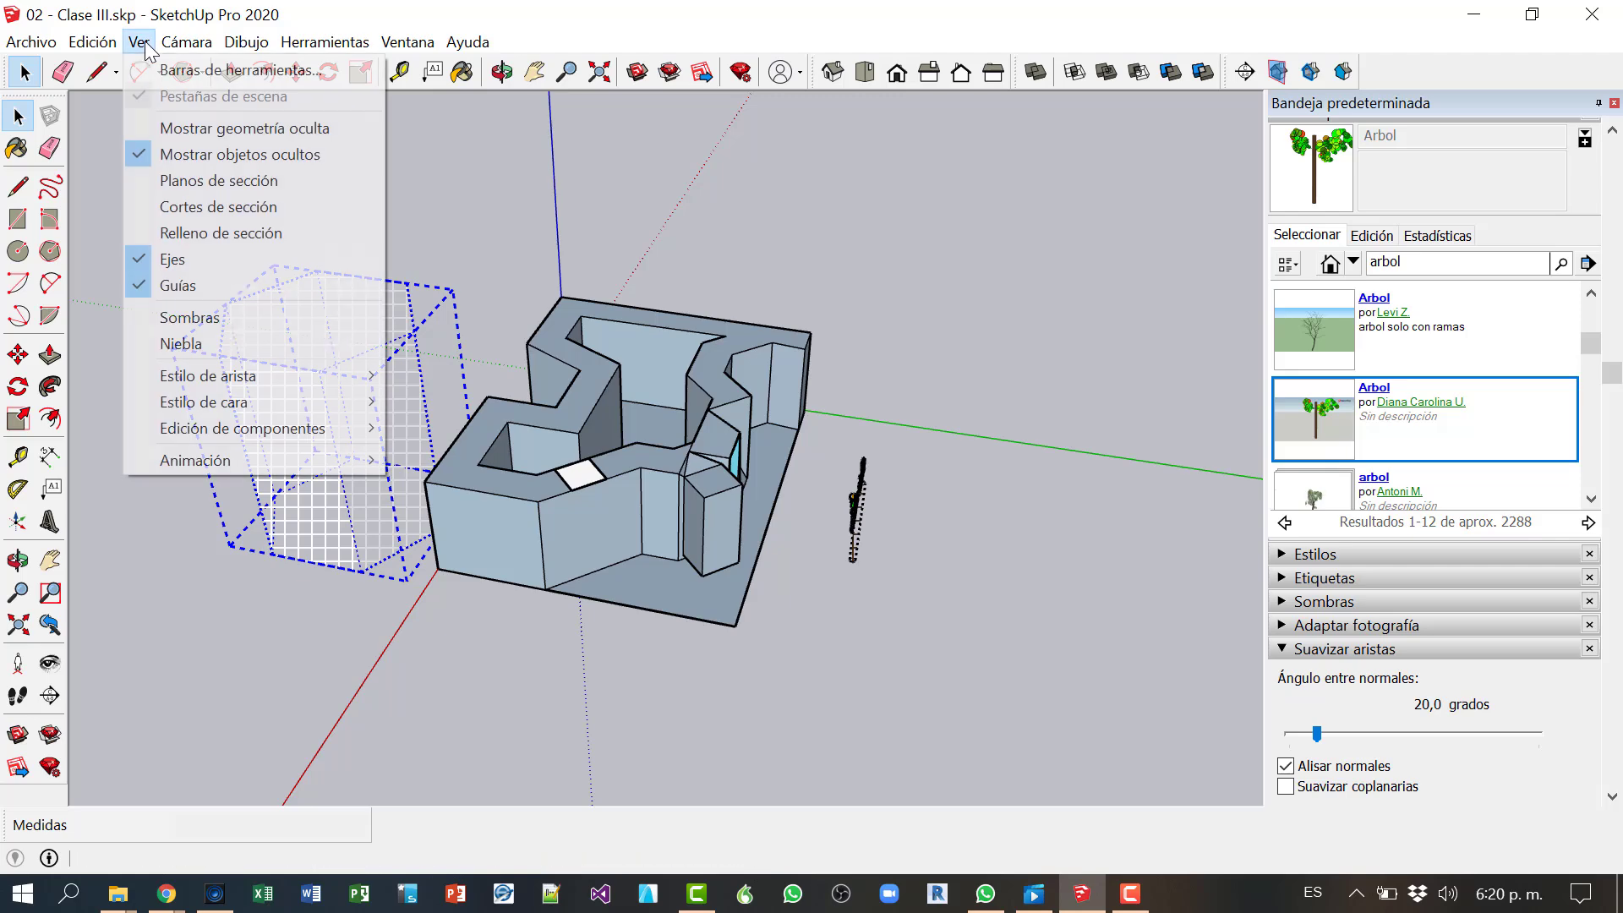
{"action": "left_click", "coordinate": [237, 154]}
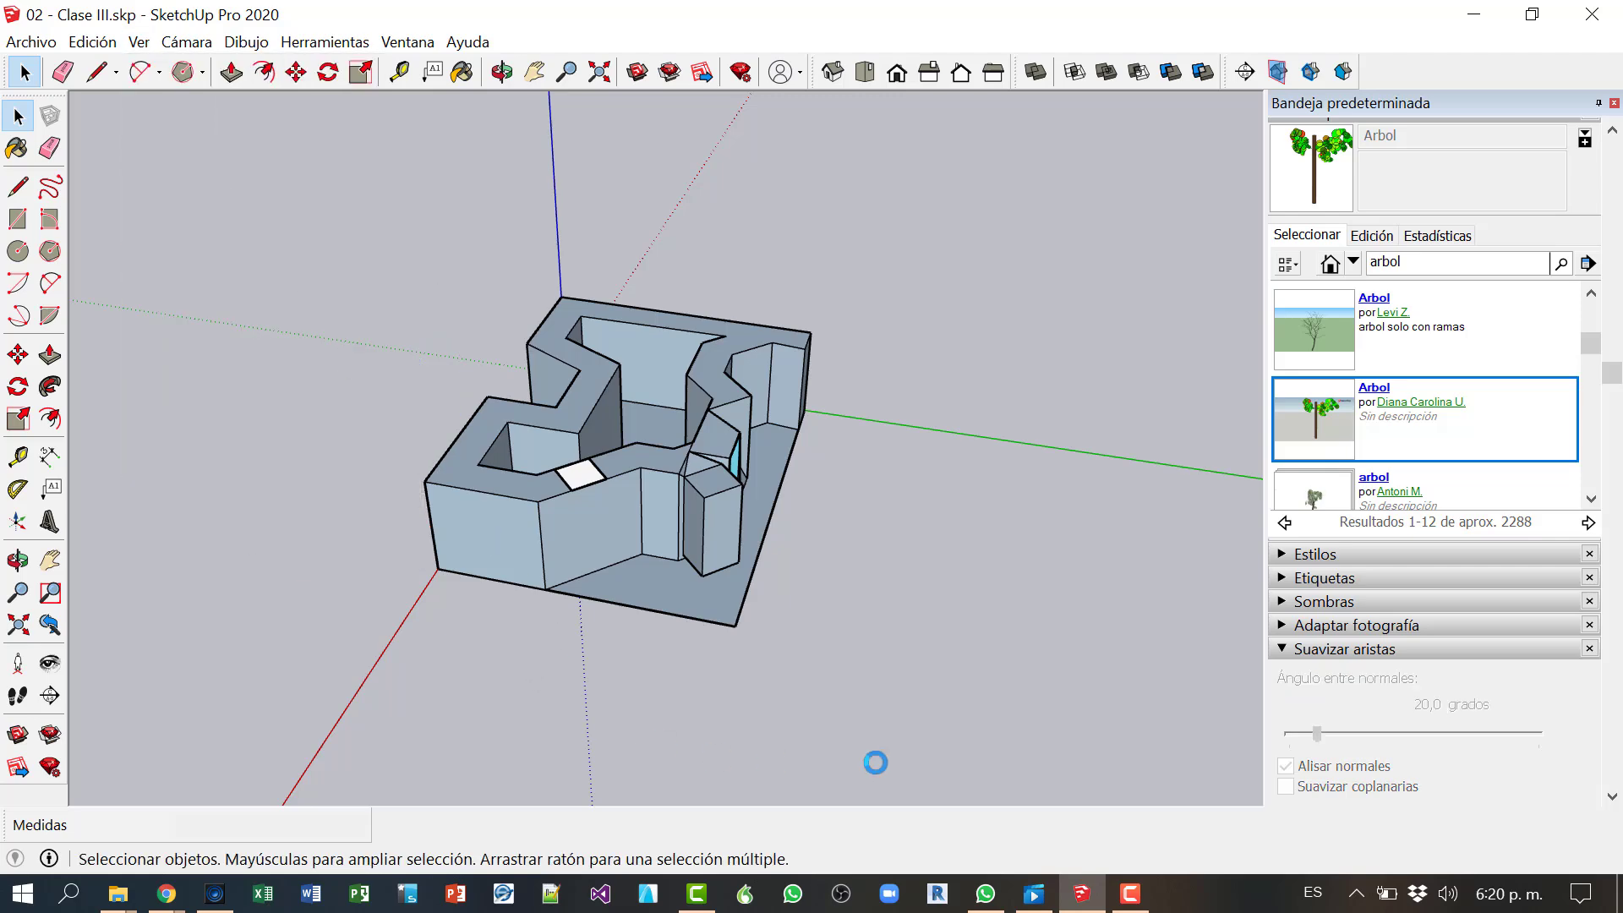
Step: Unhide the last hidden objects in the building model
{"action": "middle_click_drag", "start_coordinate": [875, 763], "coordinate": [616, 804]}
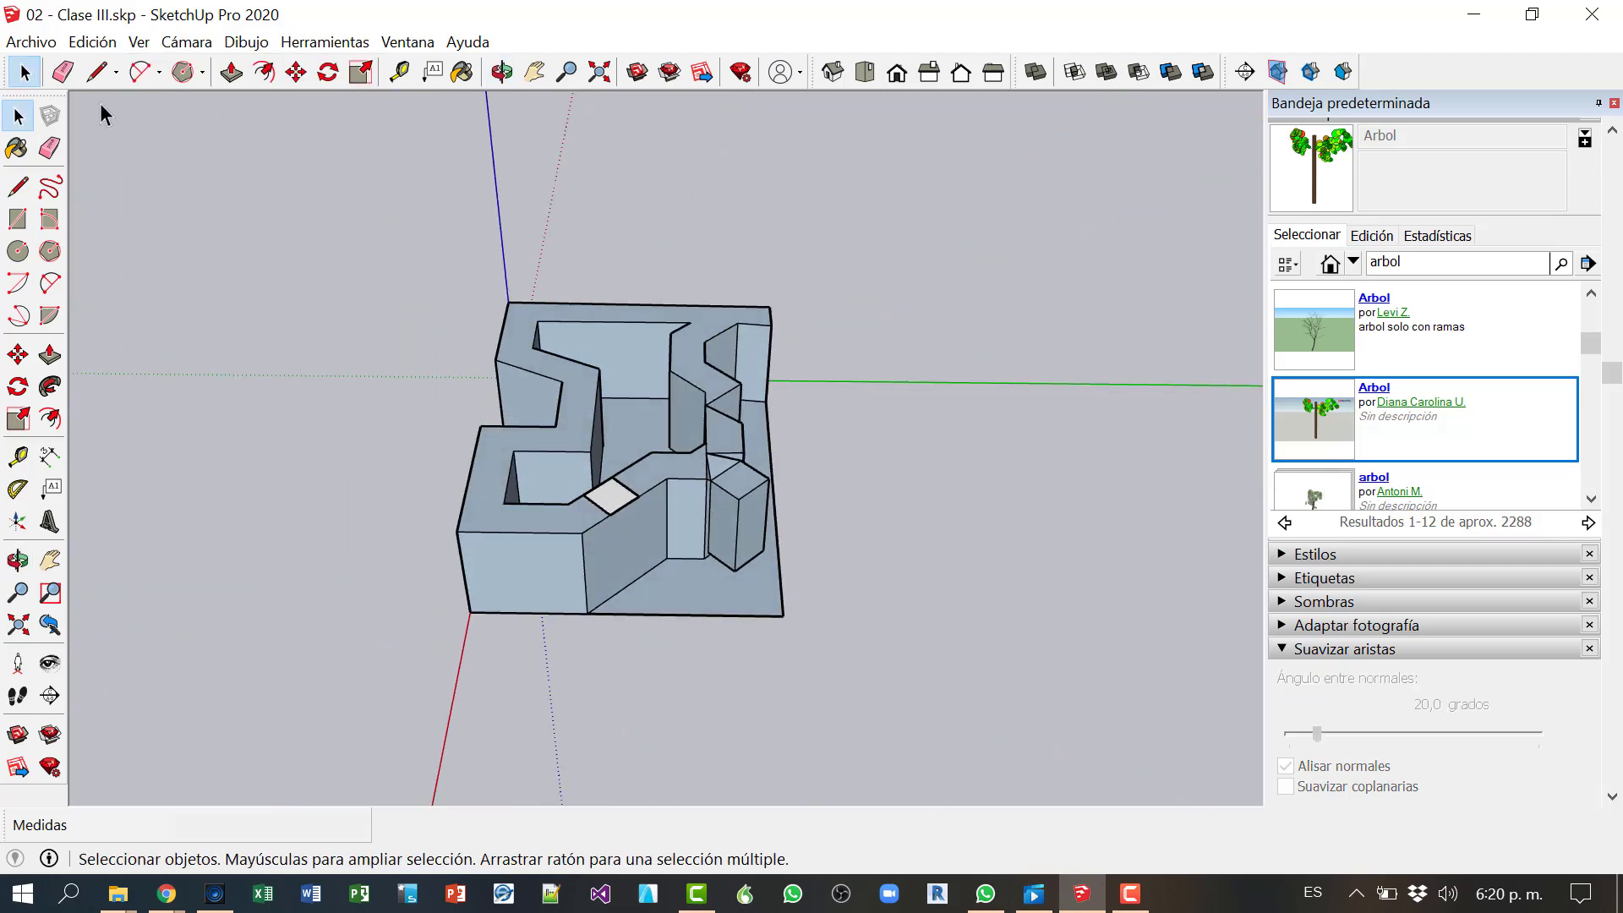
{"action": "left_click", "coordinate": [92, 42]}
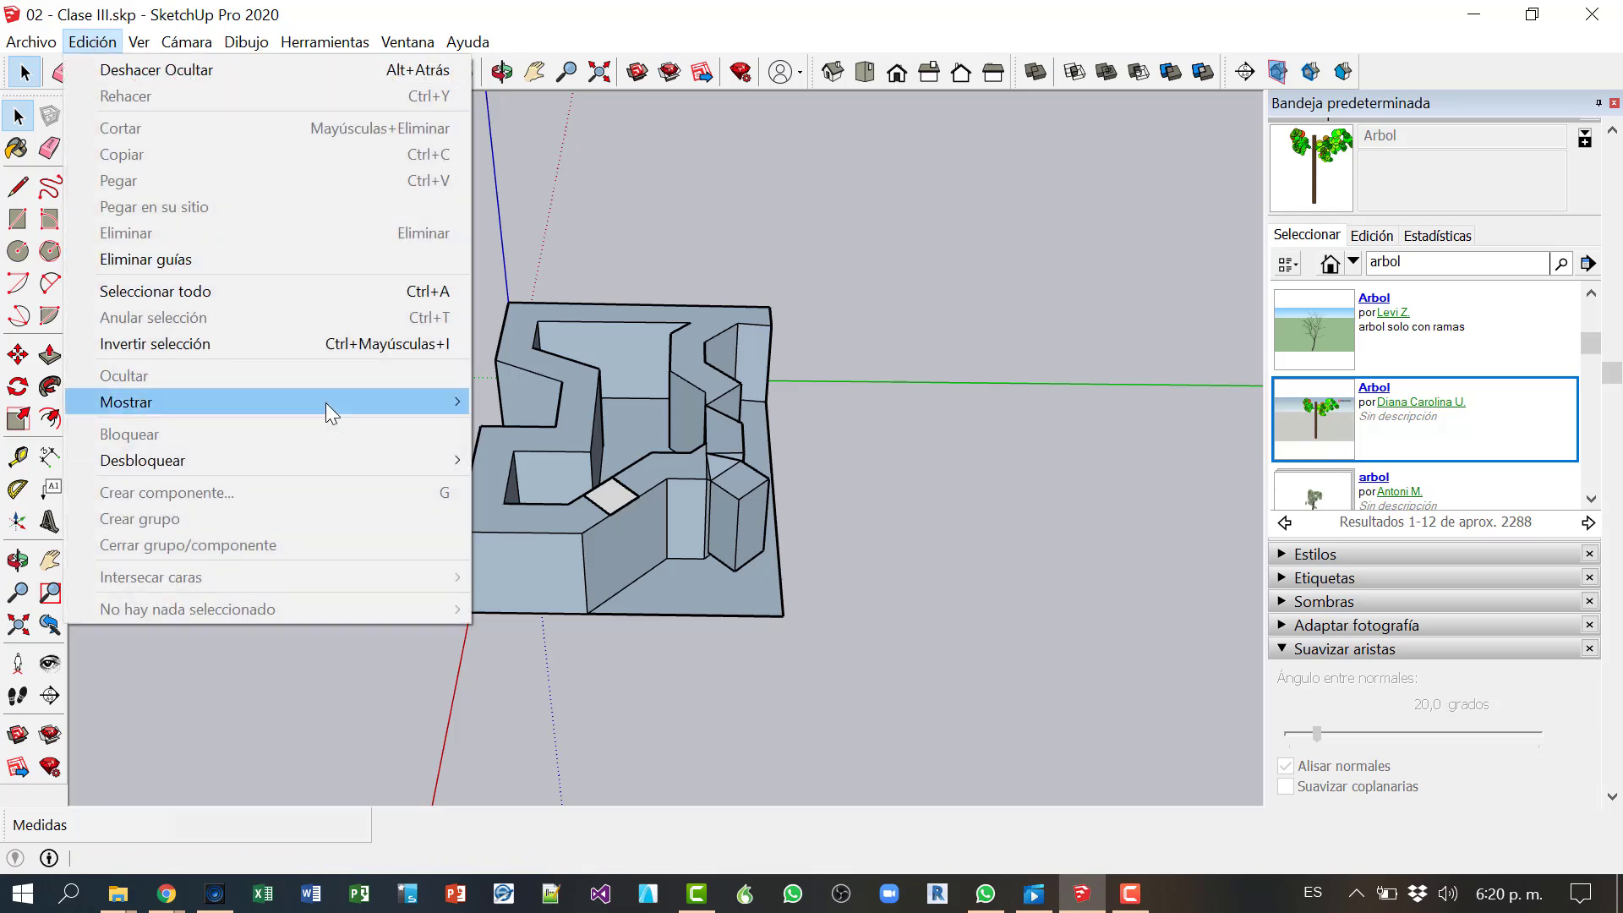
{"action": "mouse_move", "coordinate": [327, 402]}
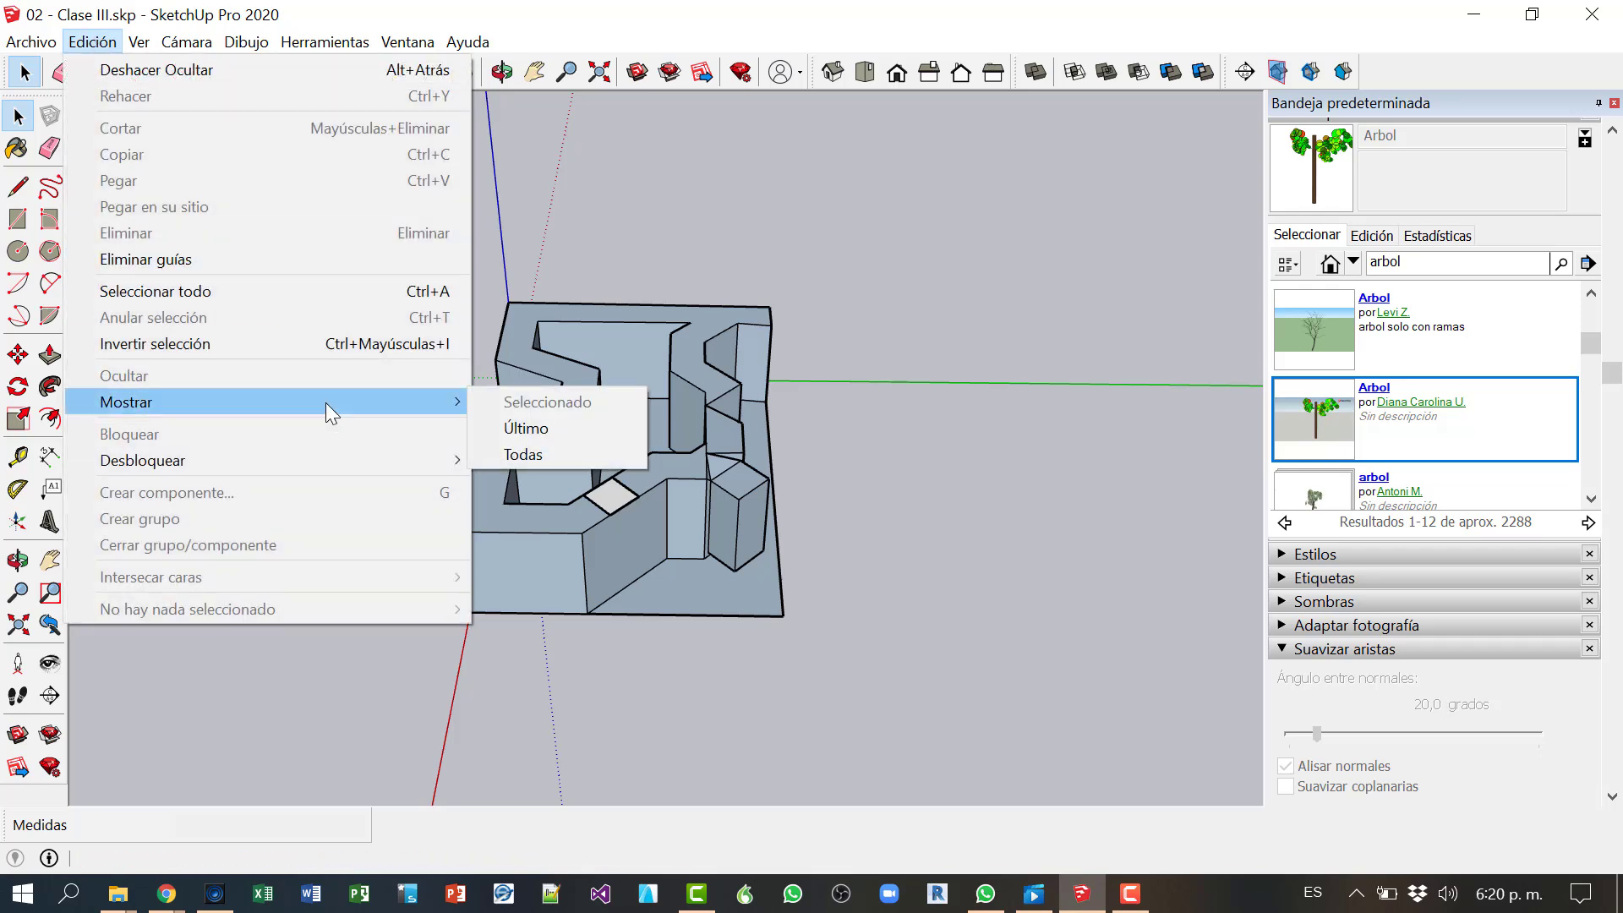
{"action": "left_click", "coordinate": [512, 429]}
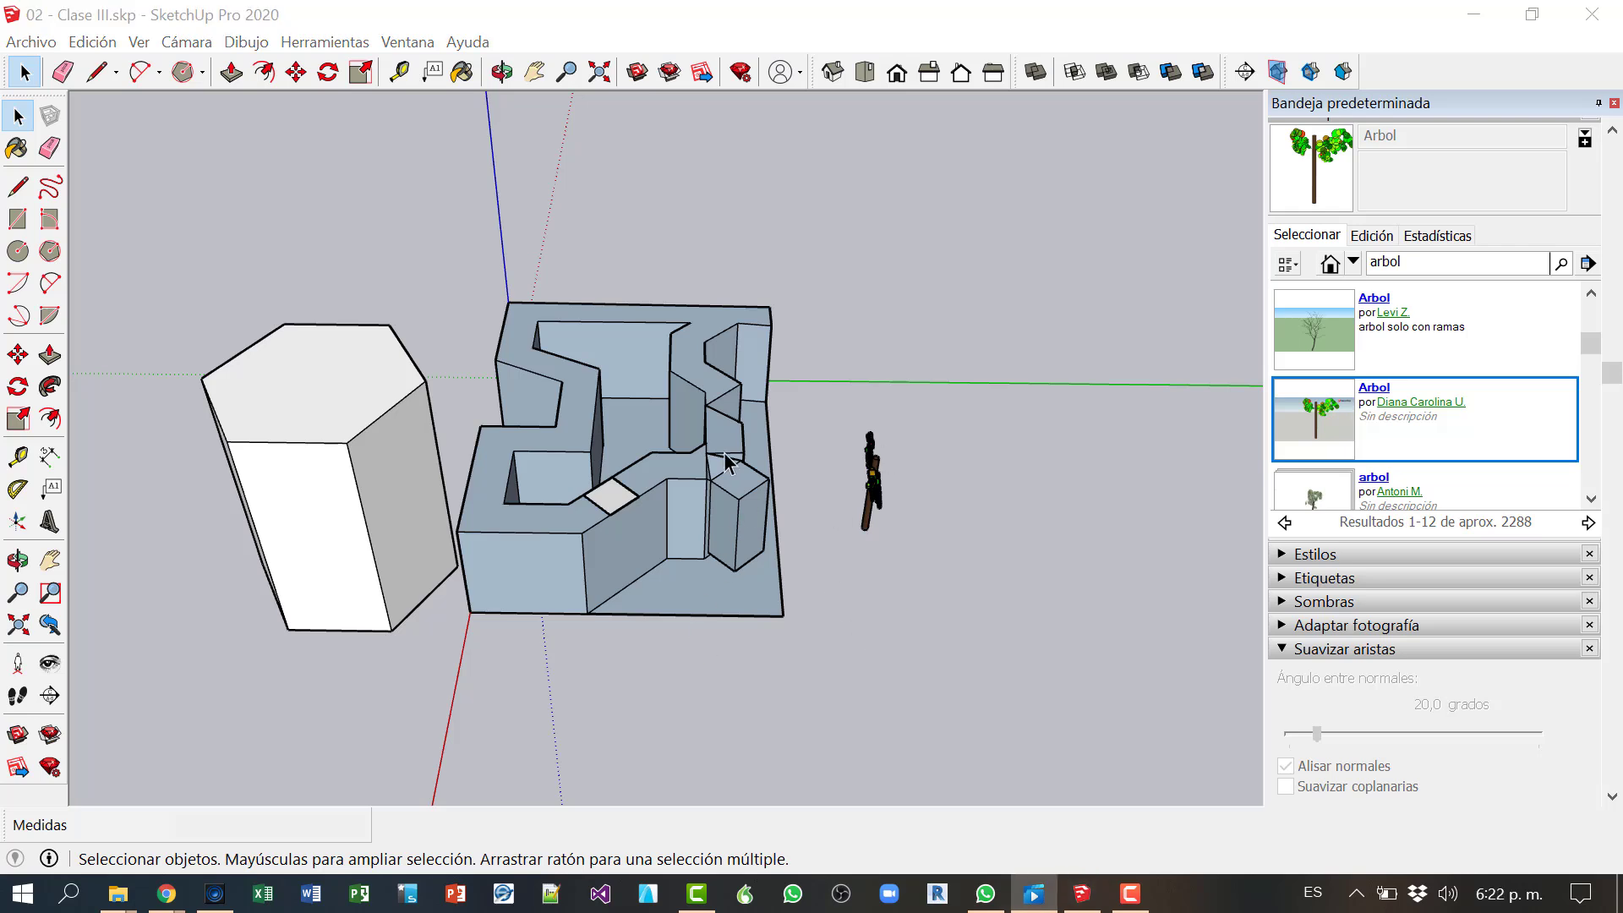
Step: Hide the tree component on its own, leaving the hexagonal prism group displayed
{"action": "left_click", "coordinate": [876, 472]}
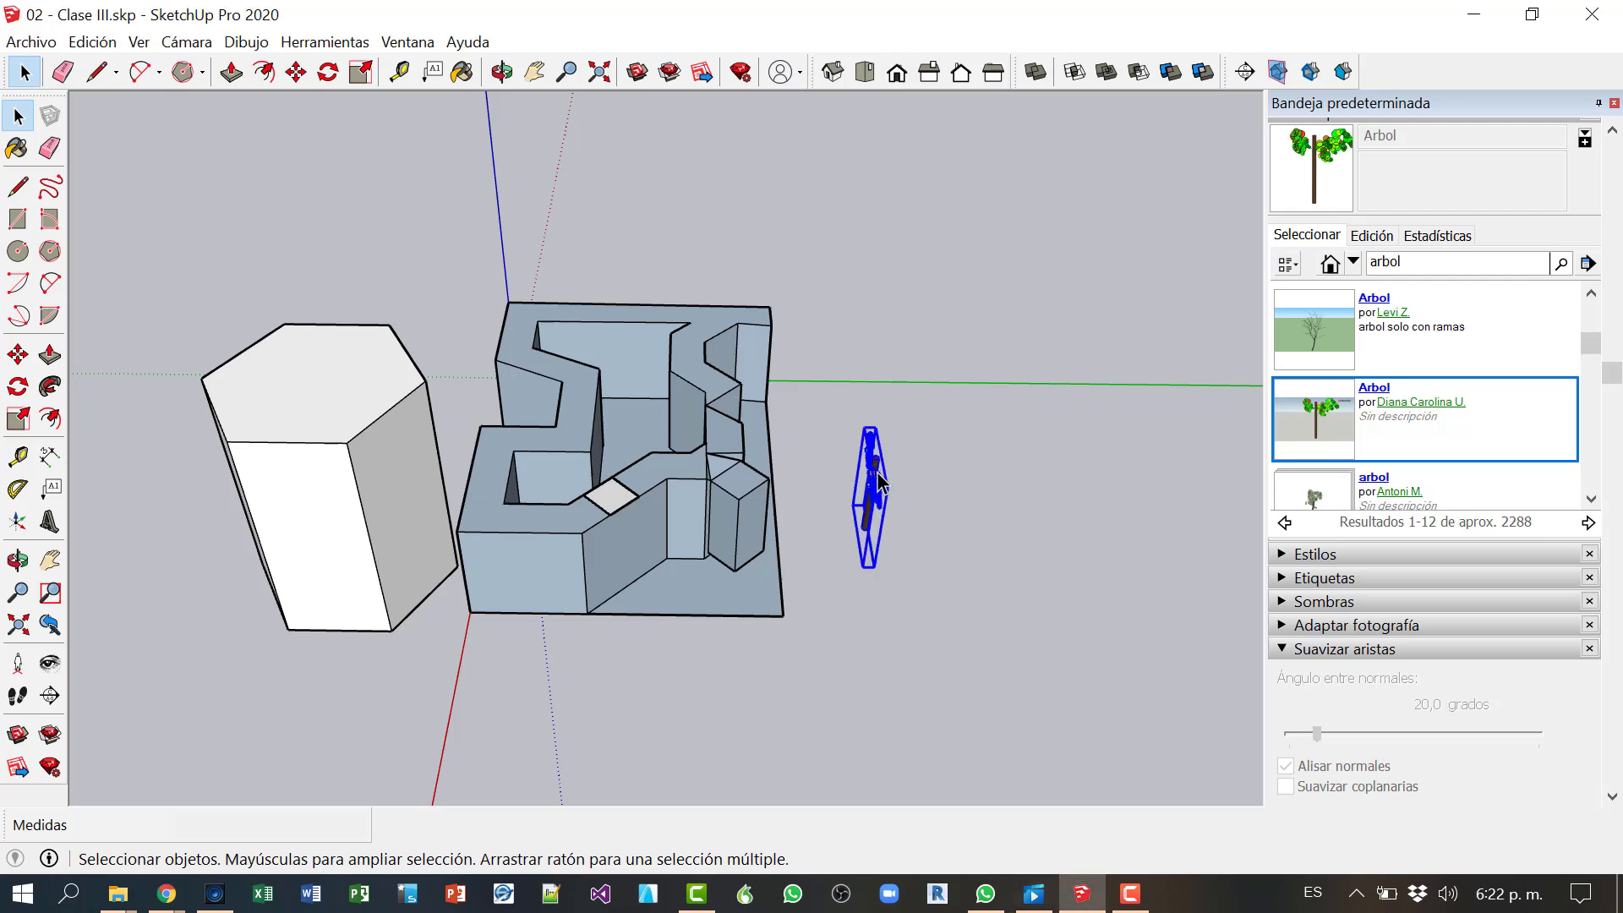
{"action": "right_click", "coordinate": [876, 472]}
{"action": "left_click", "coordinate": [916, 346]}
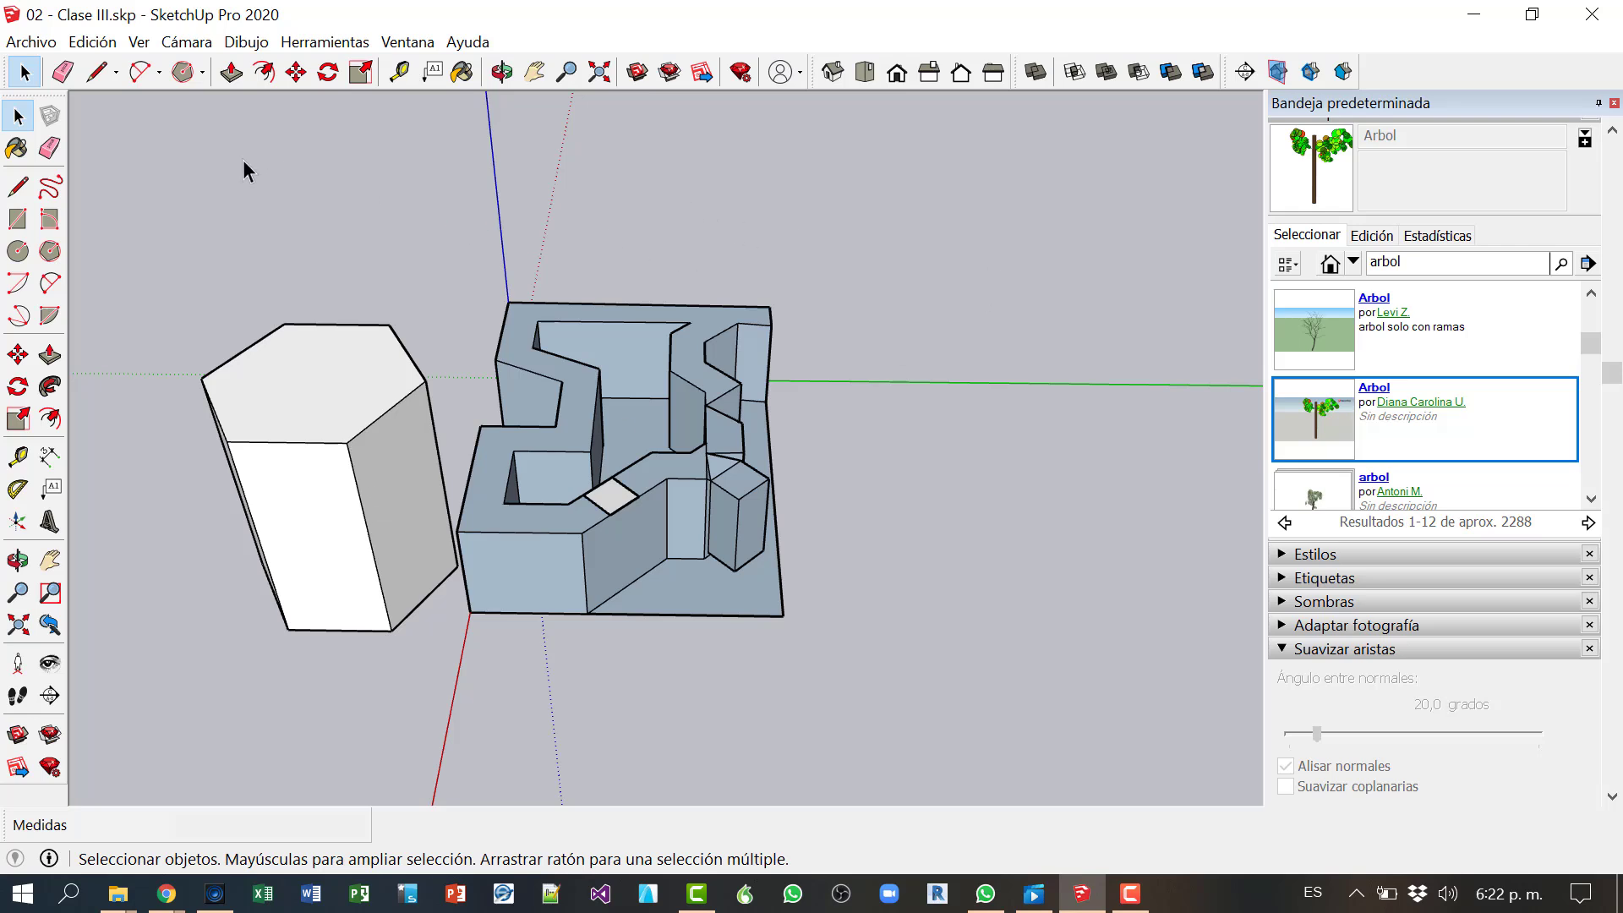
Step: Draw a rectangle about 1.5 m by 3.9 m on the ground in front of the building
{"action": "left_click", "coordinate": [17, 219]}
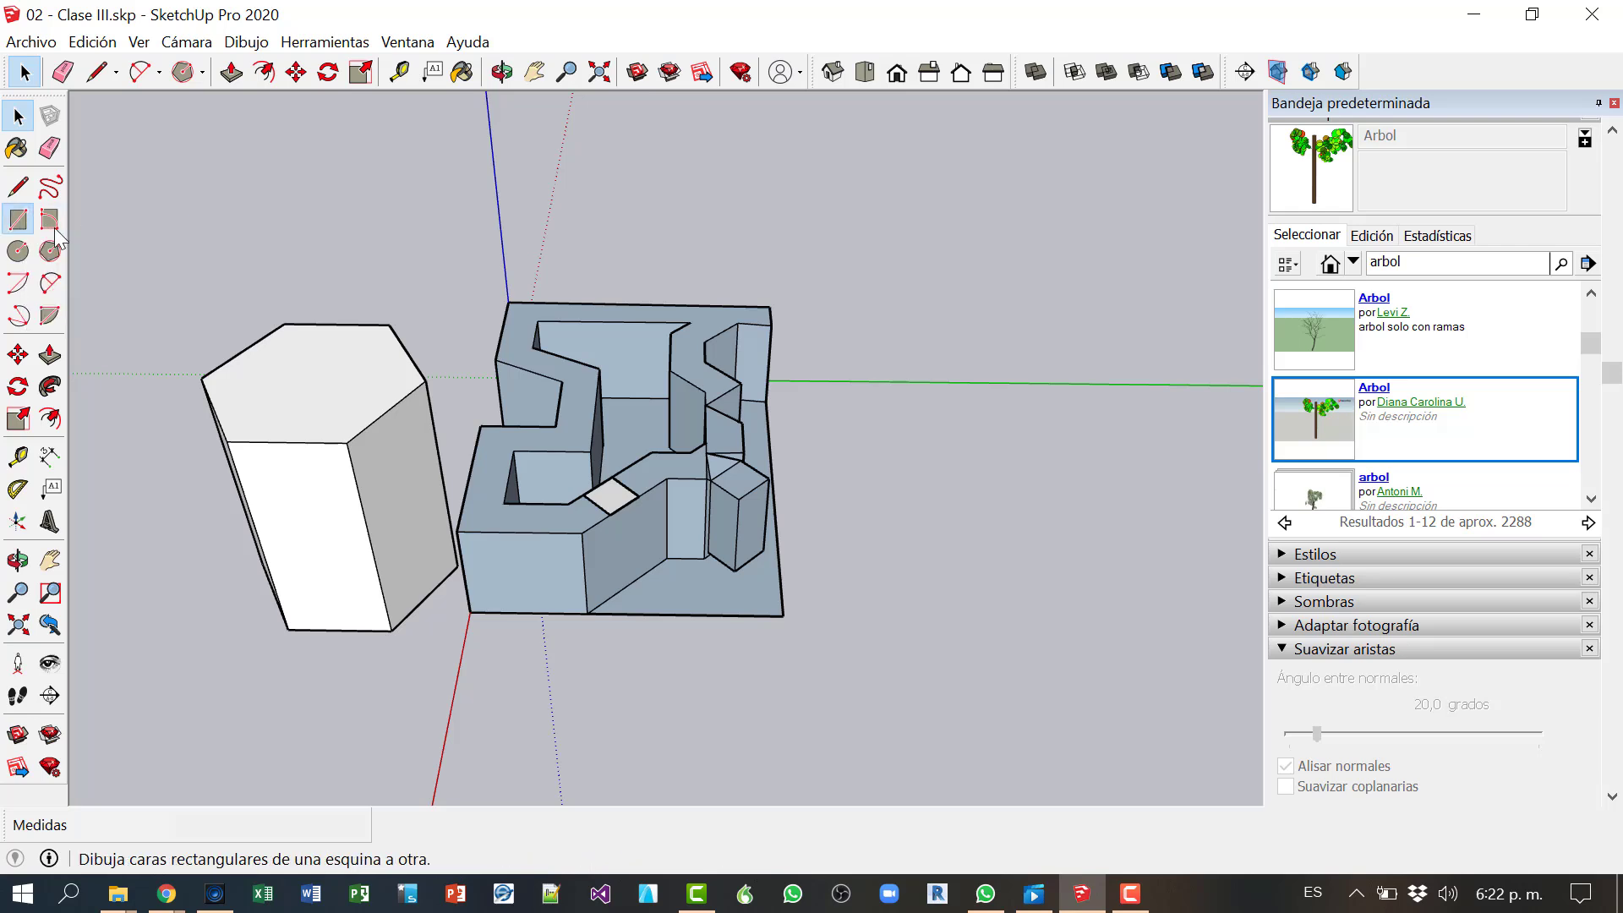
{"action": "left_click", "coordinate": [642, 705]}
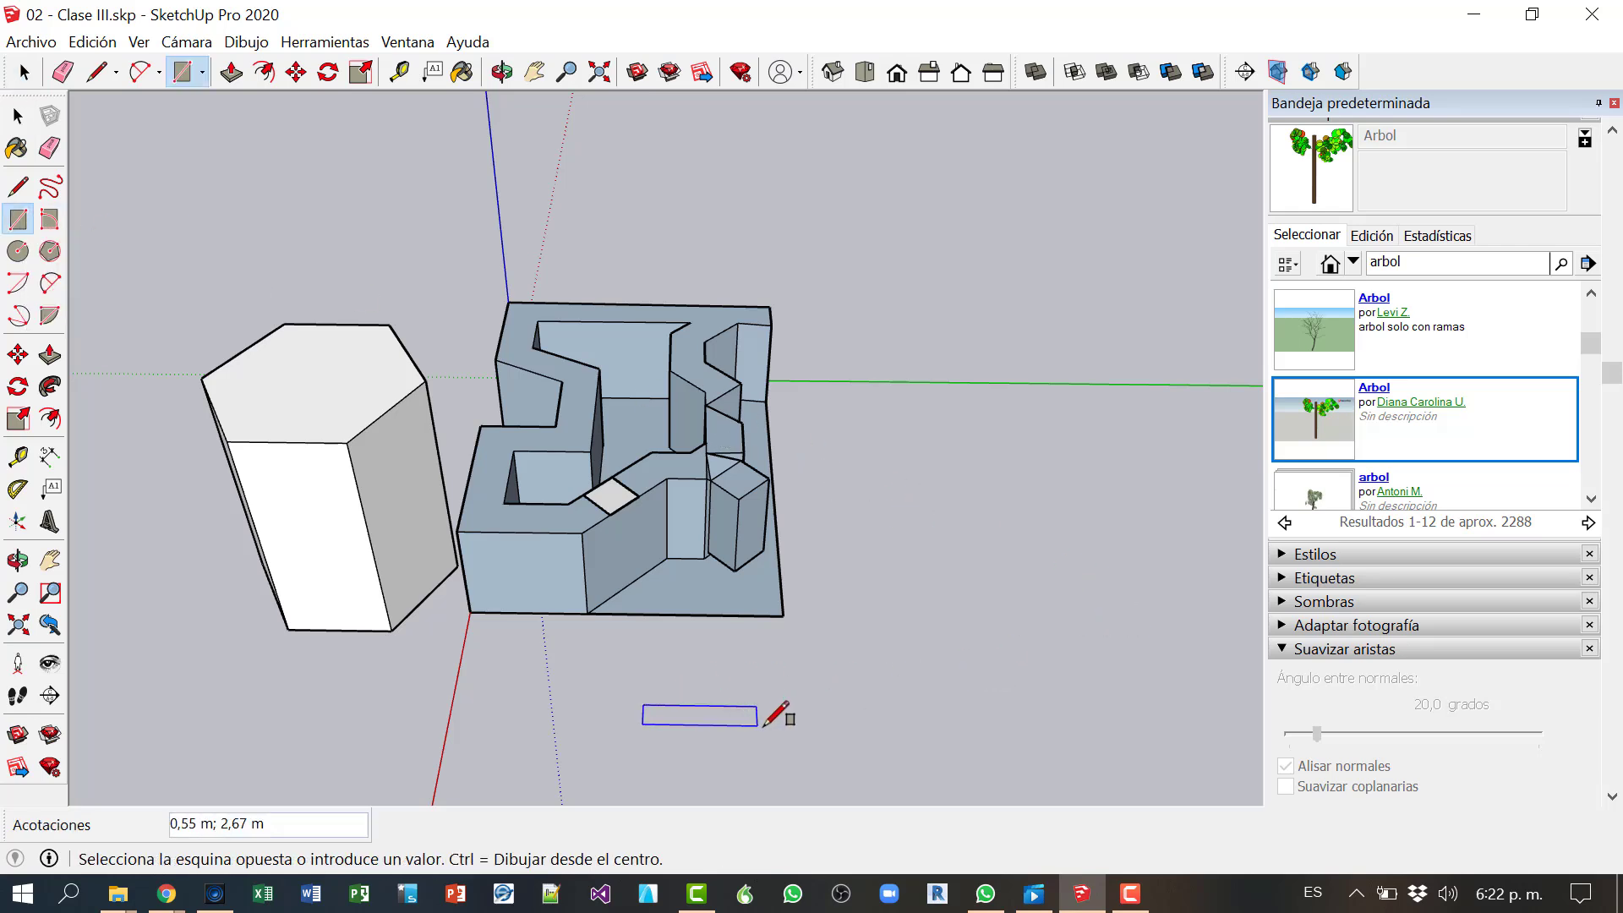
{"action": "left_click", "coordinate": [814, 762]}
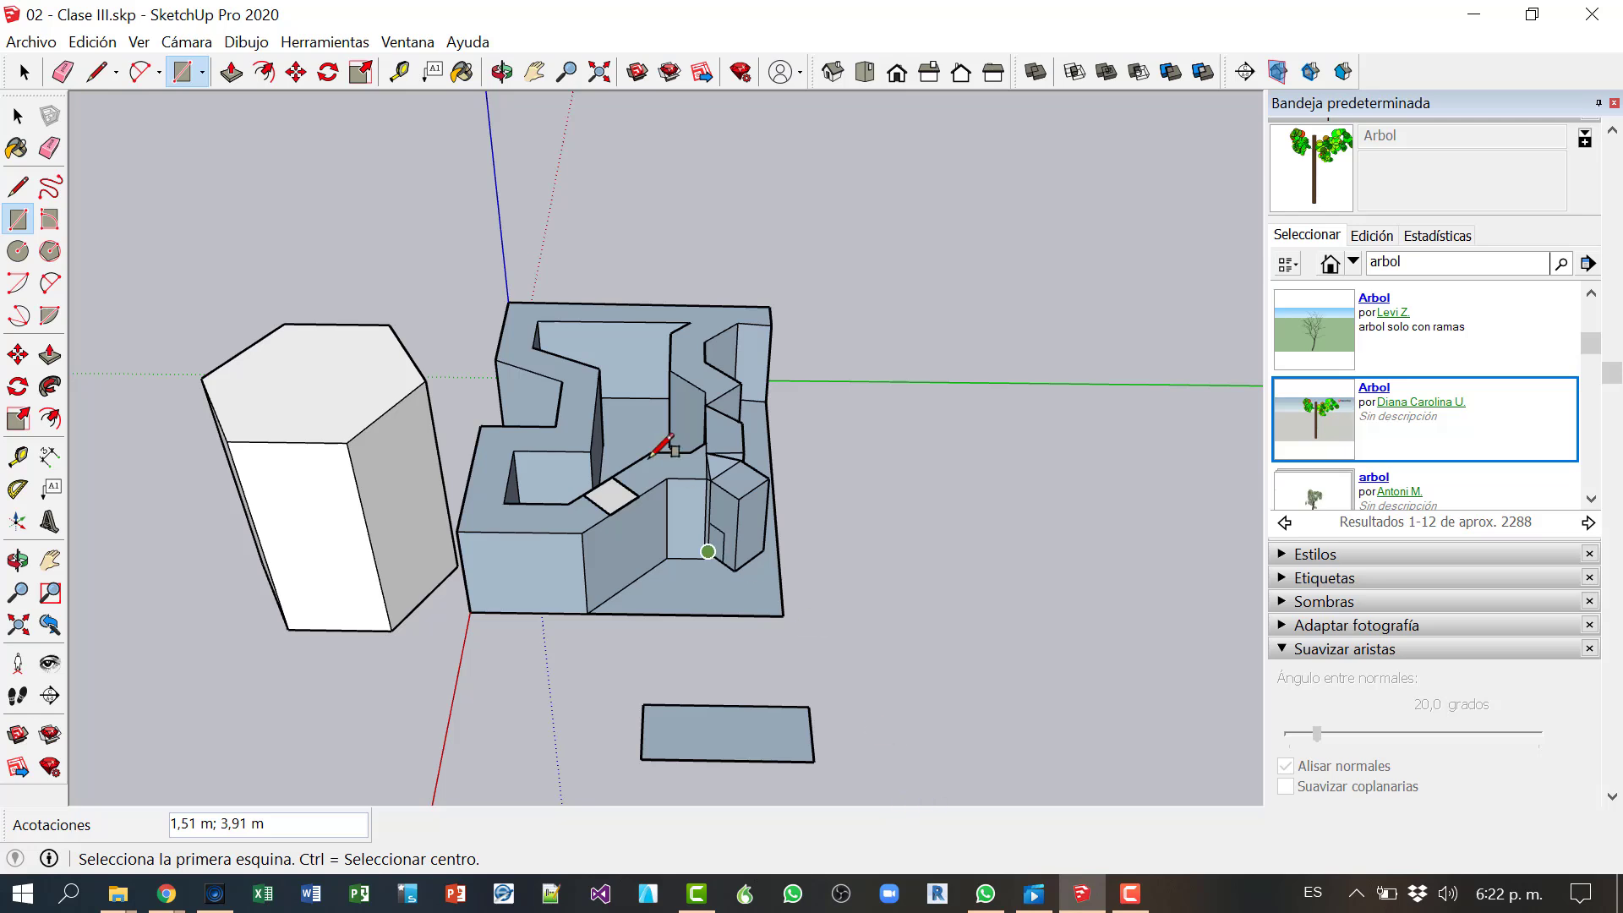
Step: Hide the hexagonal prism group beside the building
{"action": "left_click", "coordinate": [18, 116]}
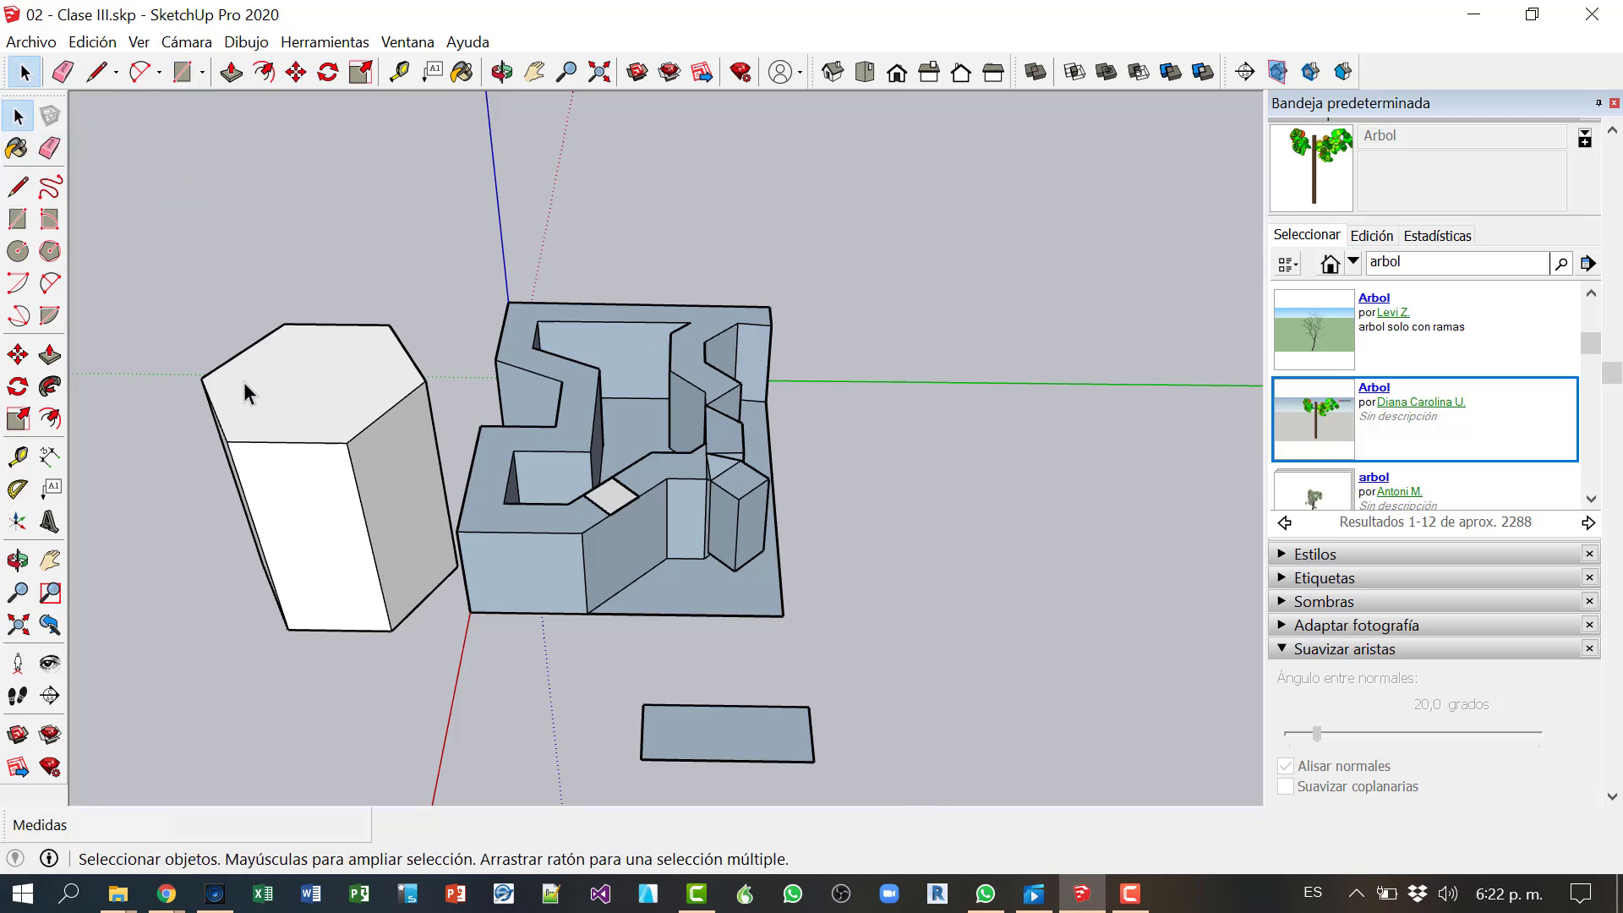
{"action": "right_click", "coordinate": [306, 412]}
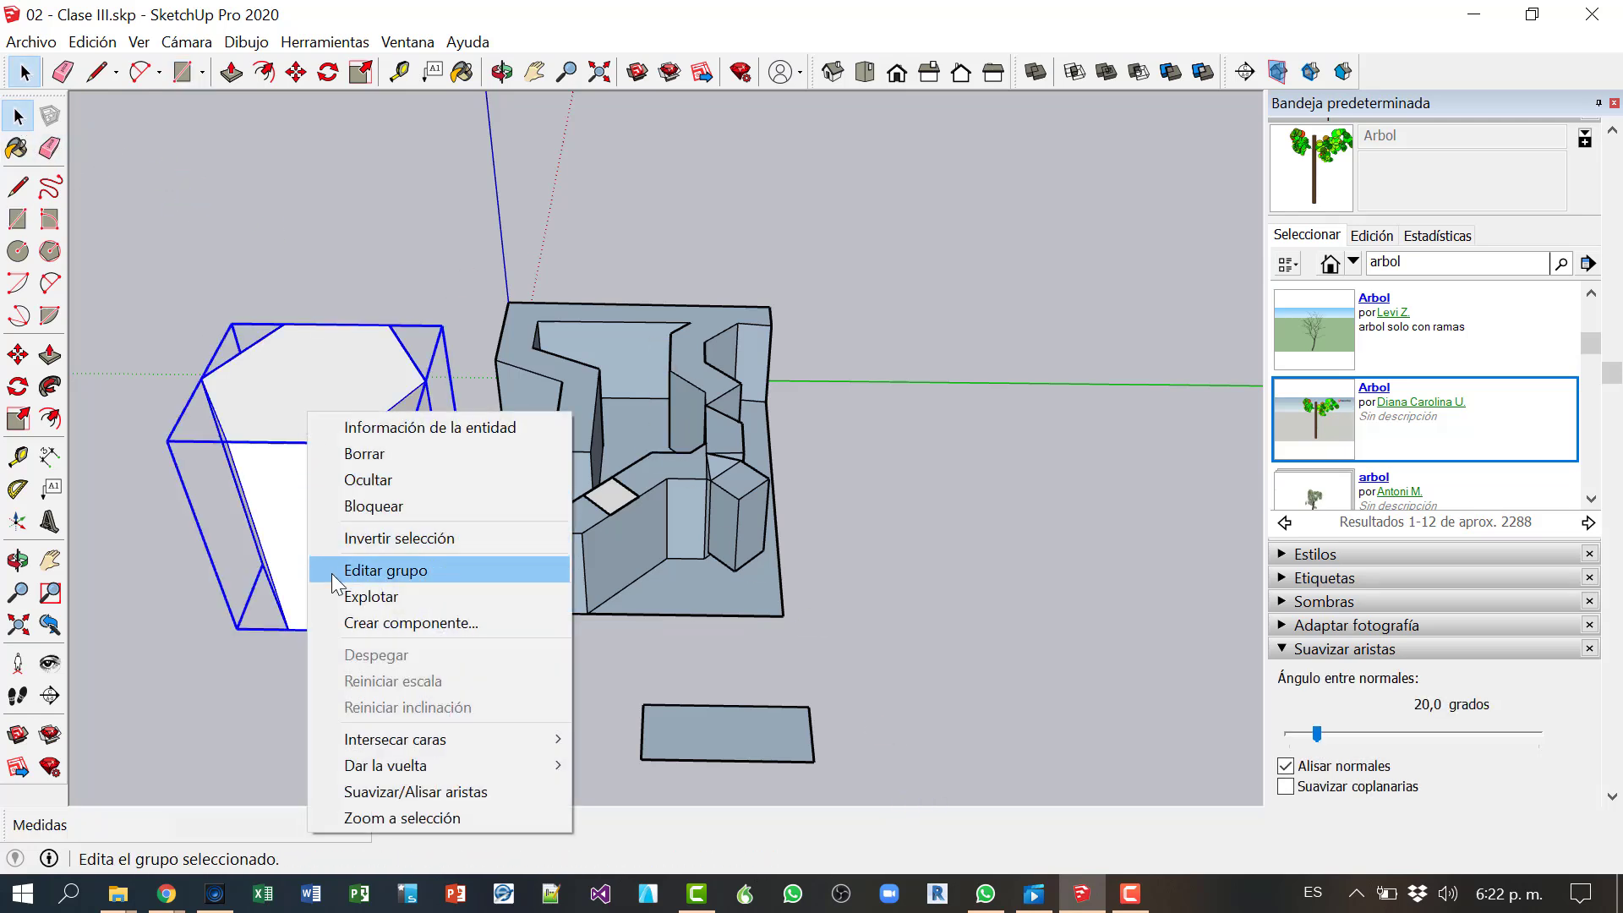
{"action": "left_click", "coordinate": [335, 475]}
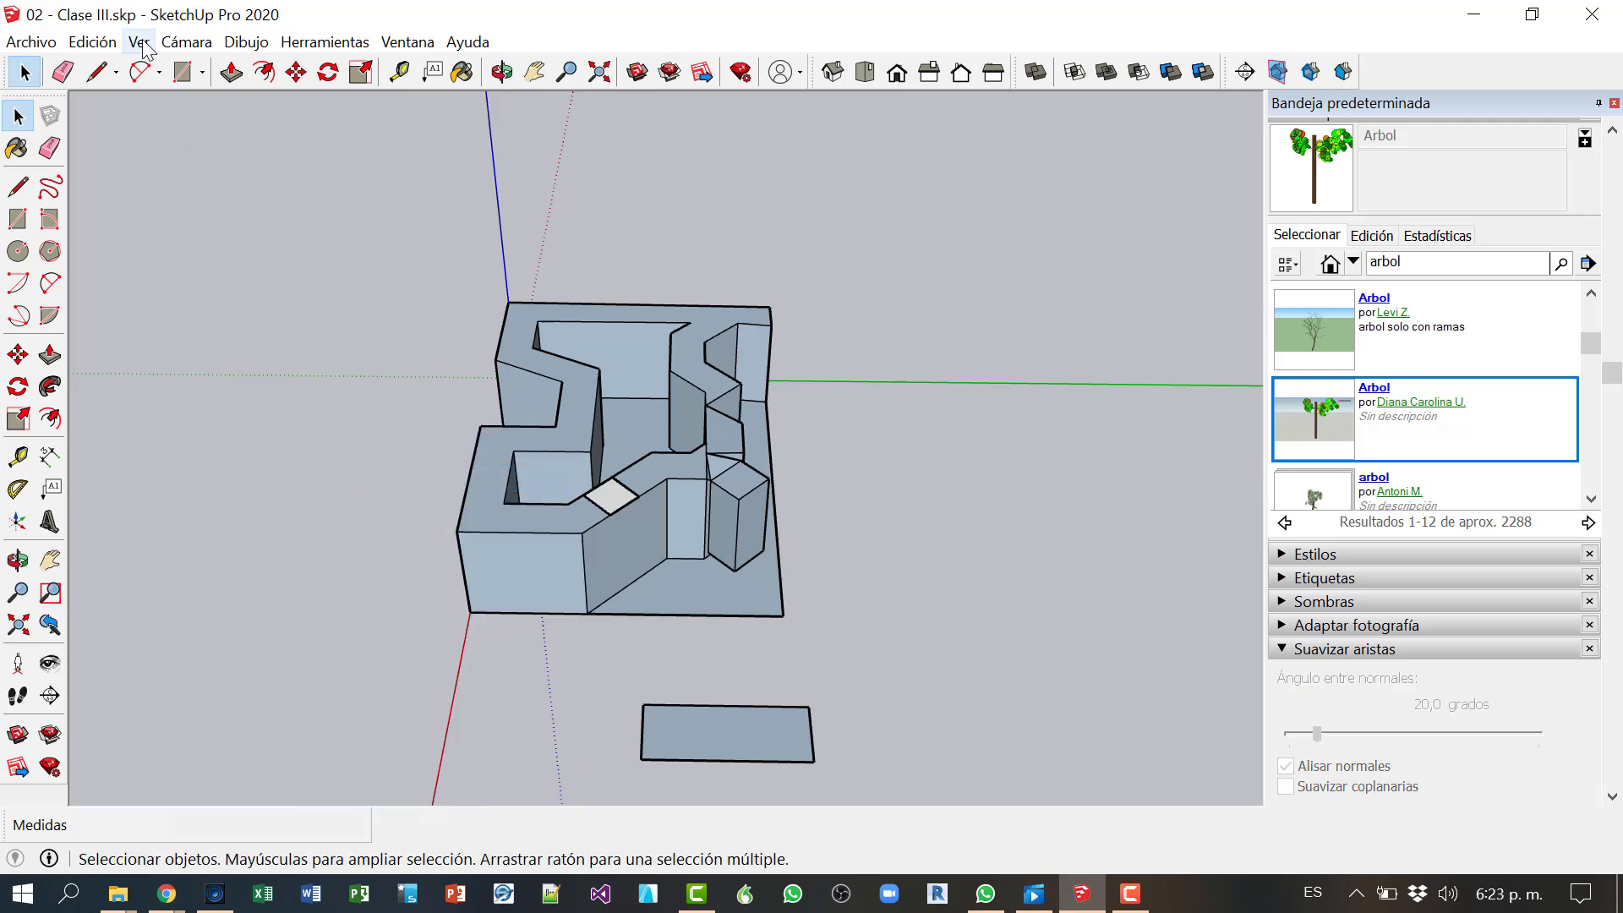
Step: Try unhiding only the last hidden object, and undo that unhiding
{"action": "left_click", "coordinate": [93, 42]}
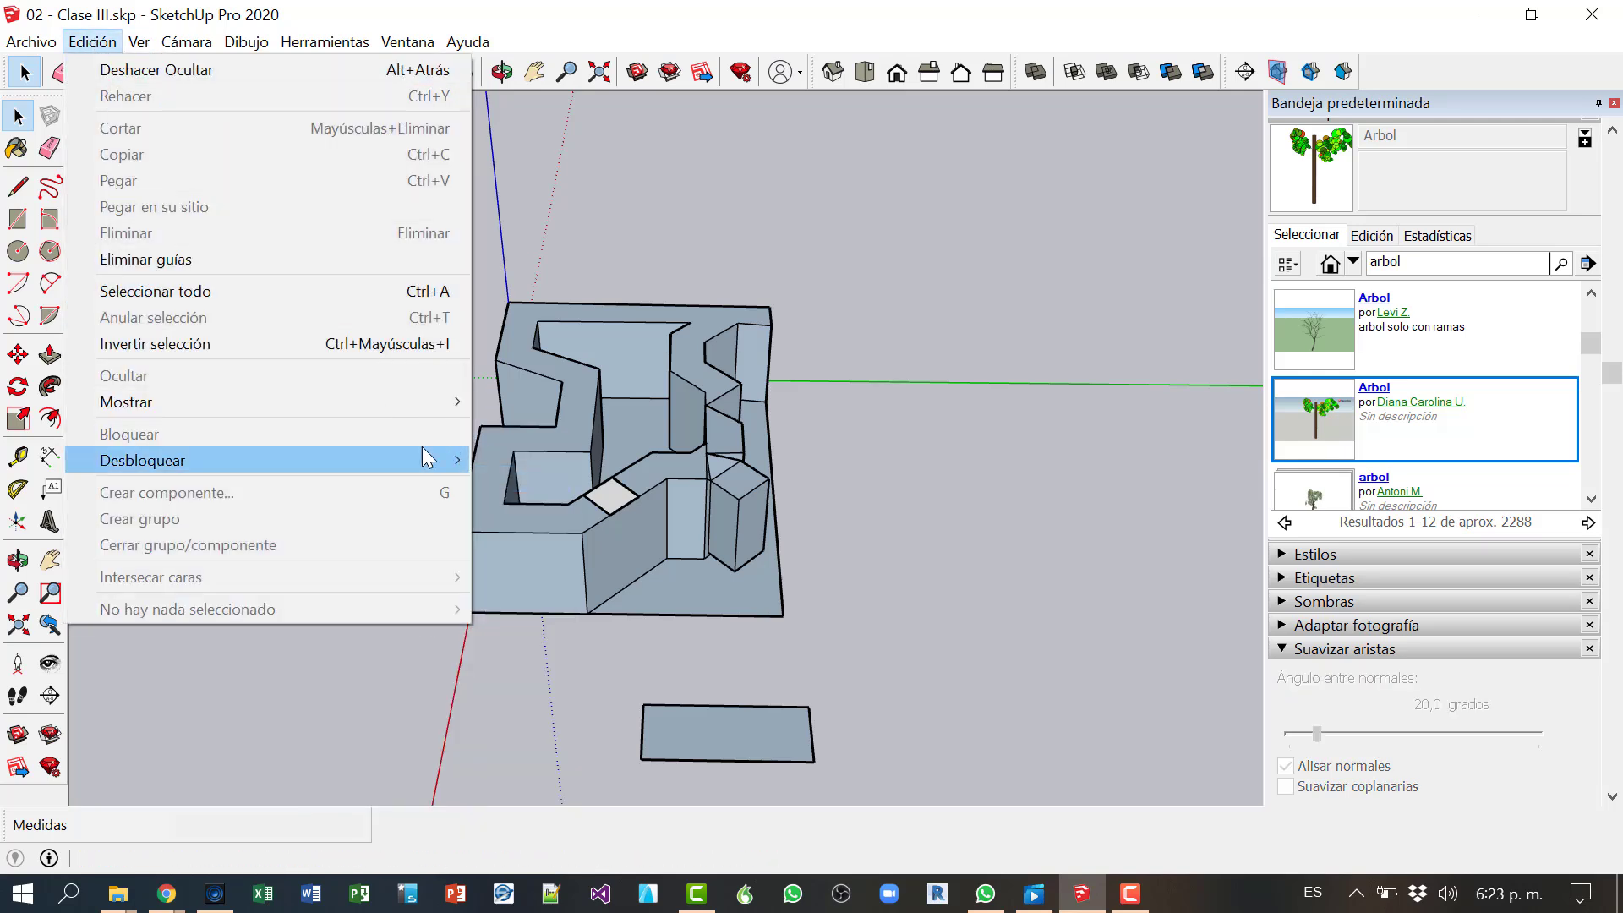
{"action": "mouse_move", "coordinate": [355, 406]}
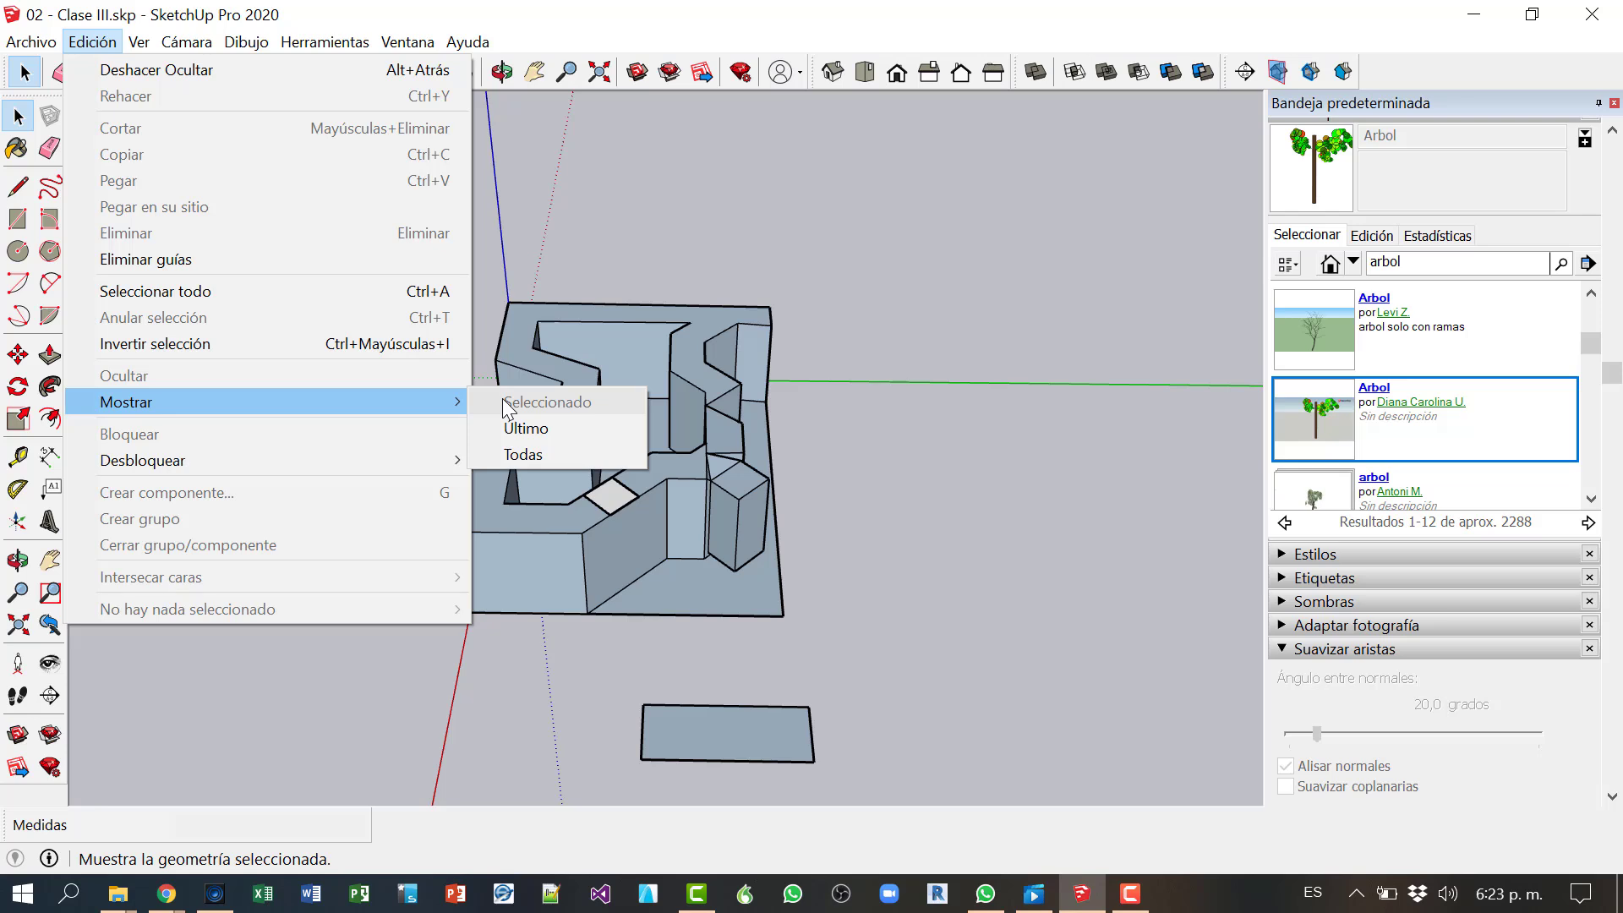
{"action": "left_click", "coordinate": [524, 428]}
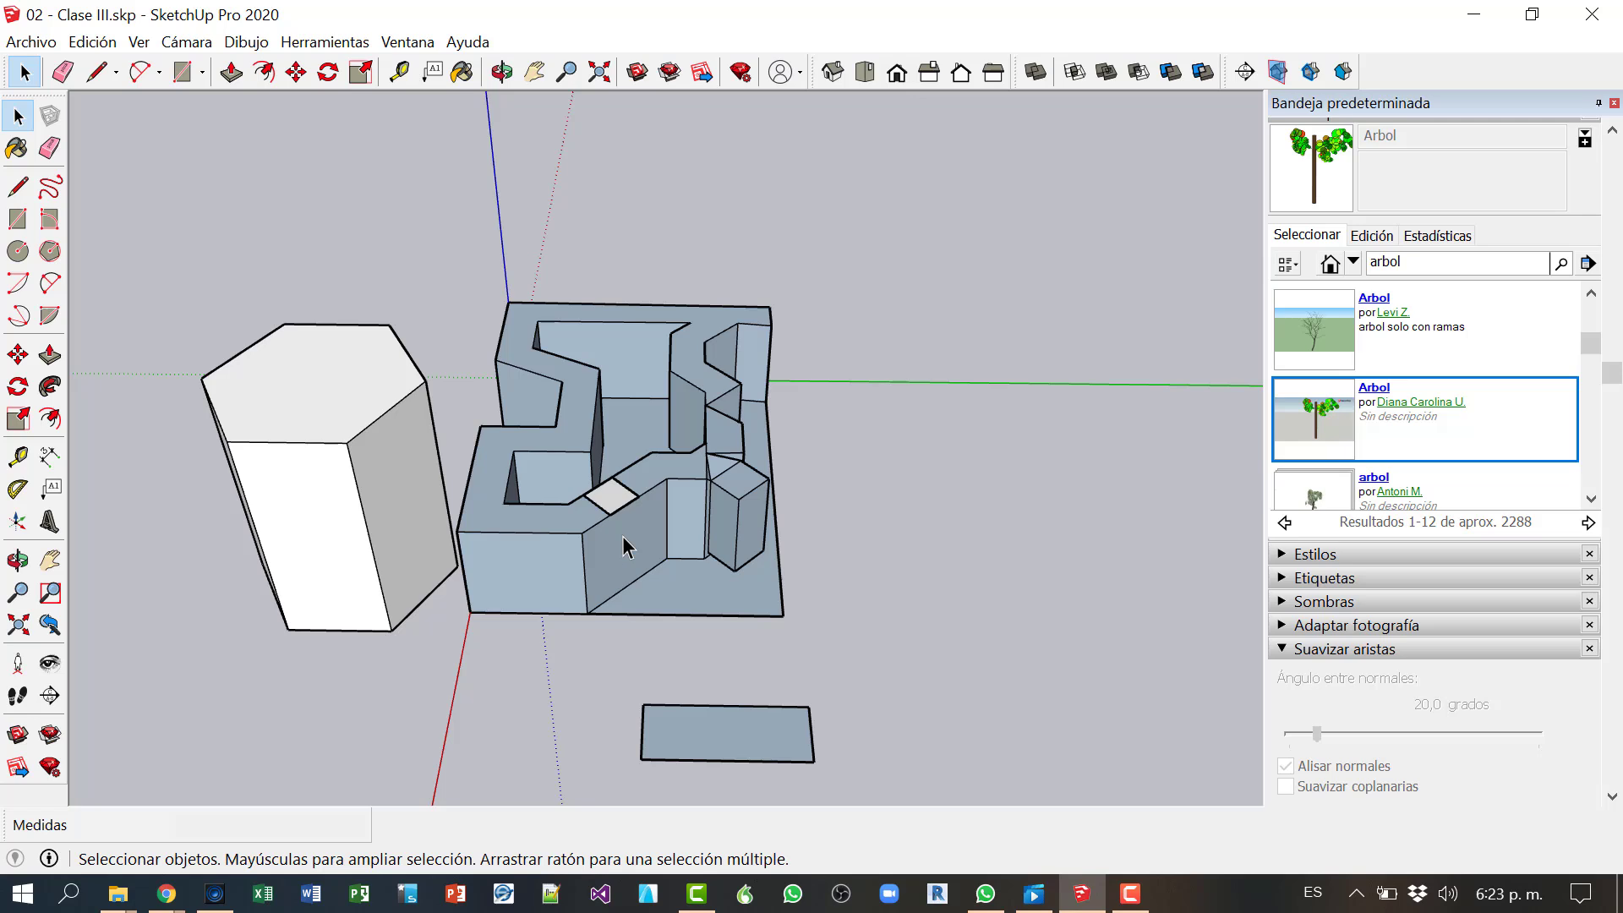
{"action": "key", "text": "ctrl+z"}
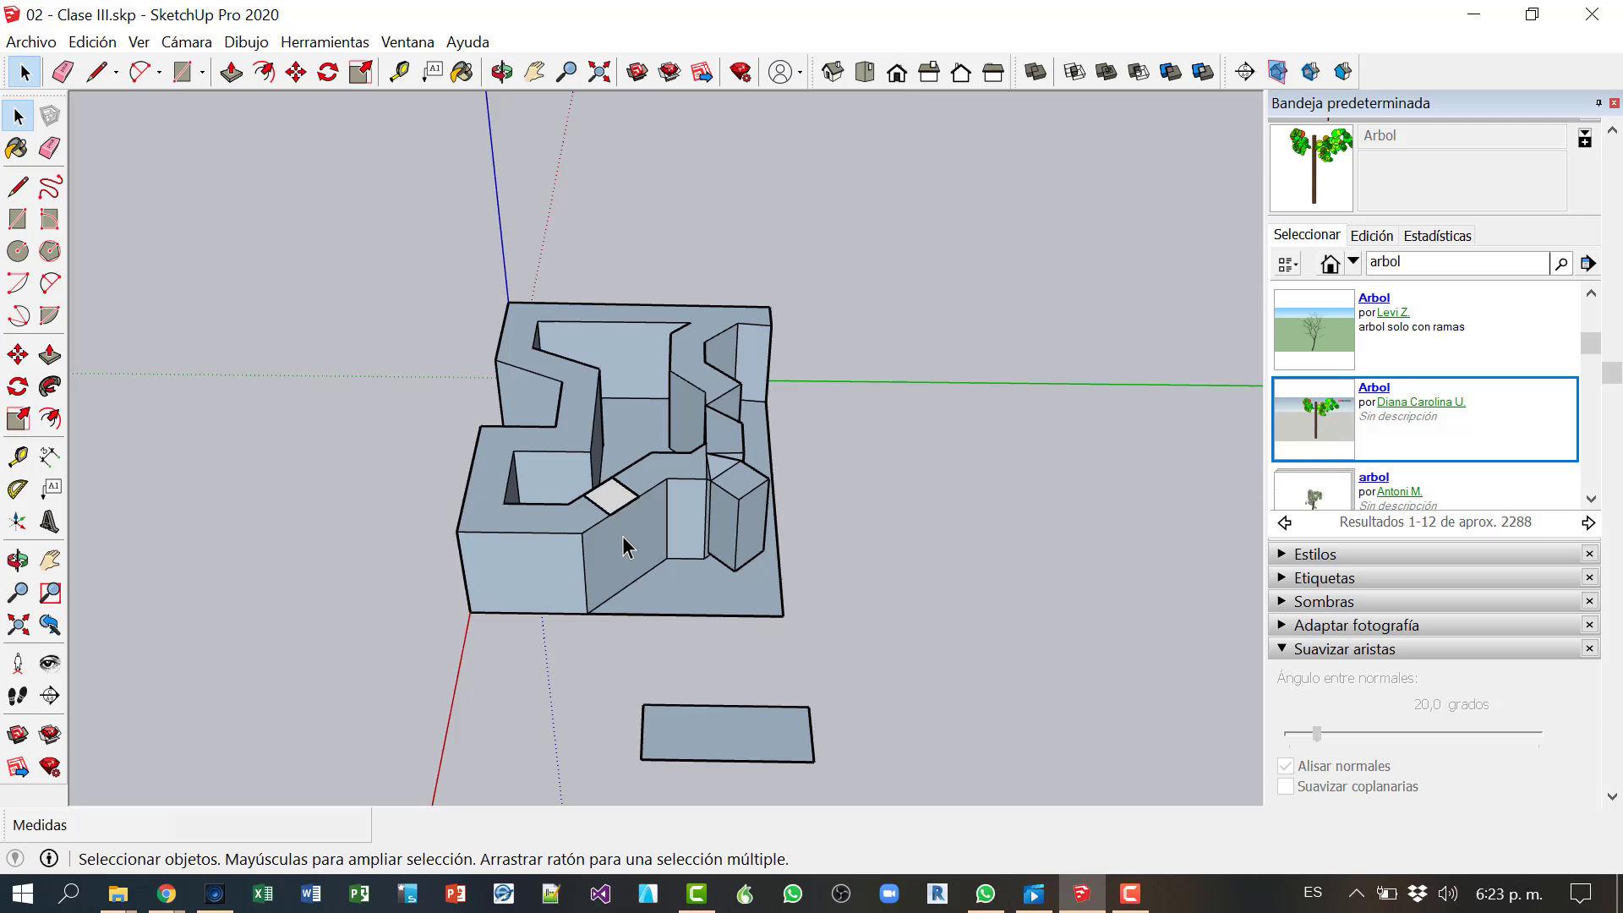
Step: Unhide all the hidden objects in the model
{"action": "left_click", "coordinate": [84, 42]}
{"action": "mouse_move", "coordinate": [343, 398]}
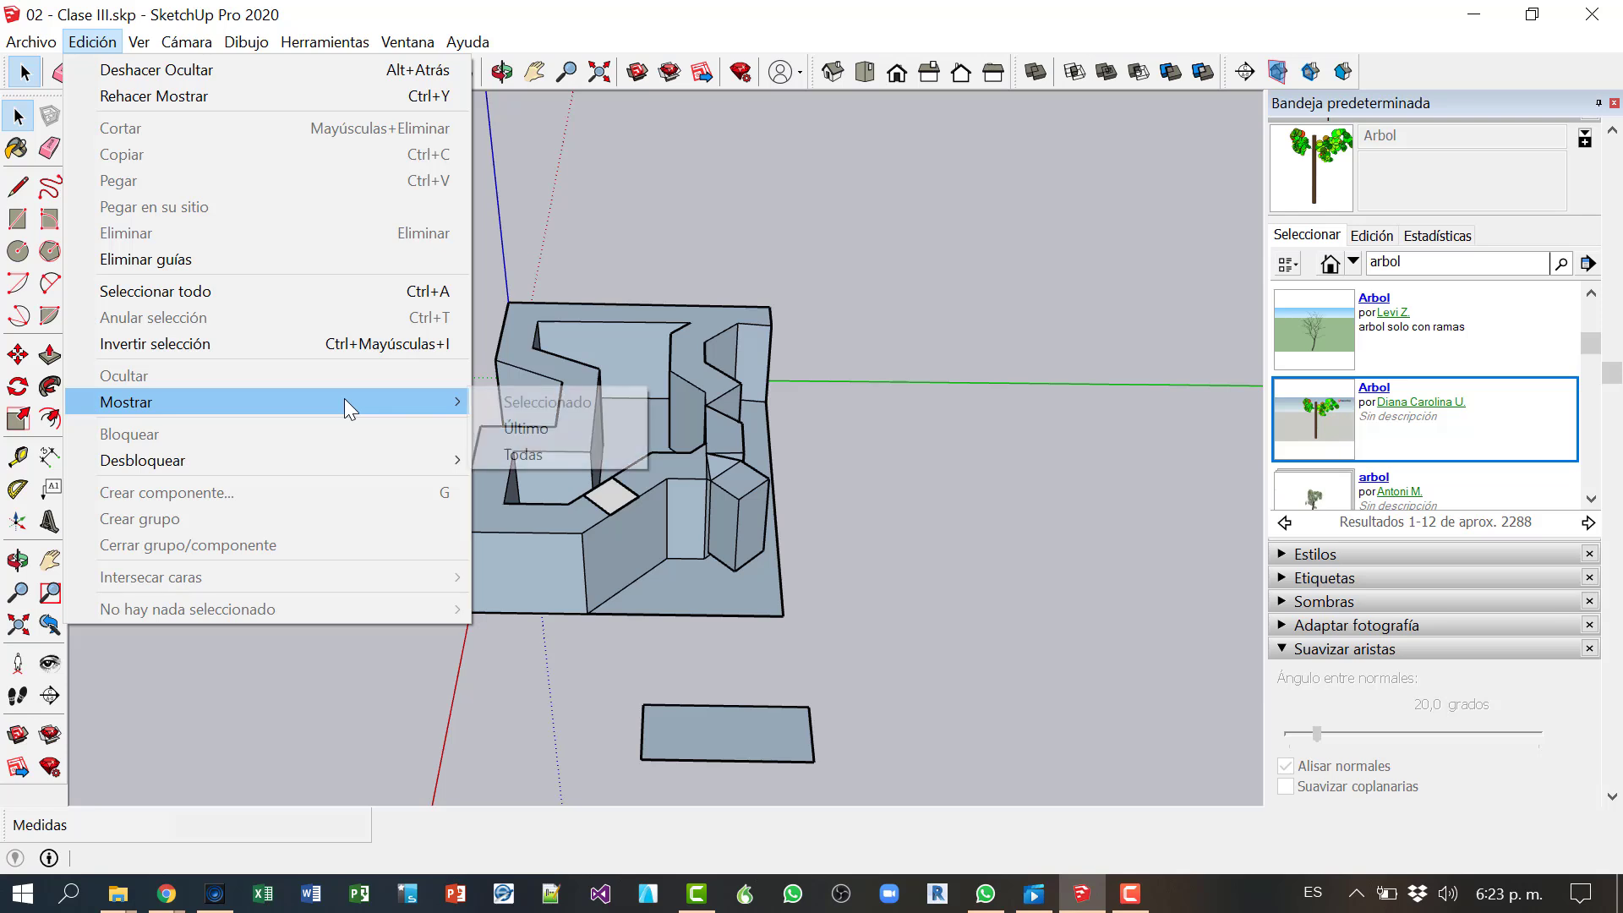
{"action": "left_click", "coordinate": [521, 452]}
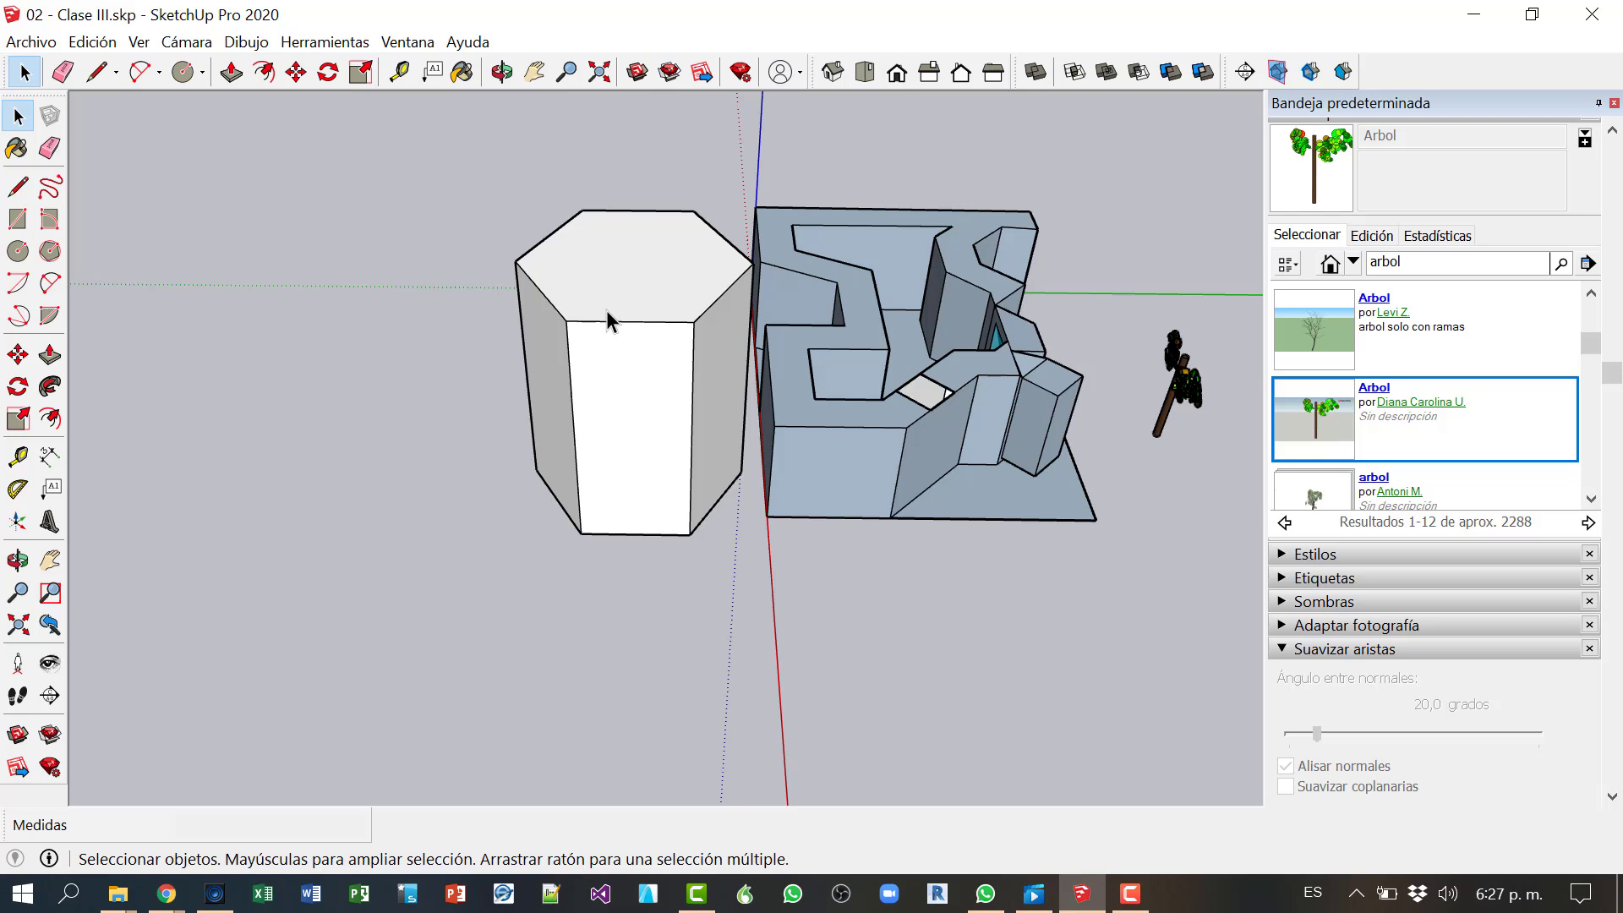
Step: Draw a ground rectangle about 7 m by 3 m beside the hexagonal prism, on the side away from the building
{"action": "left_click", "coordinate": [601, 347]}
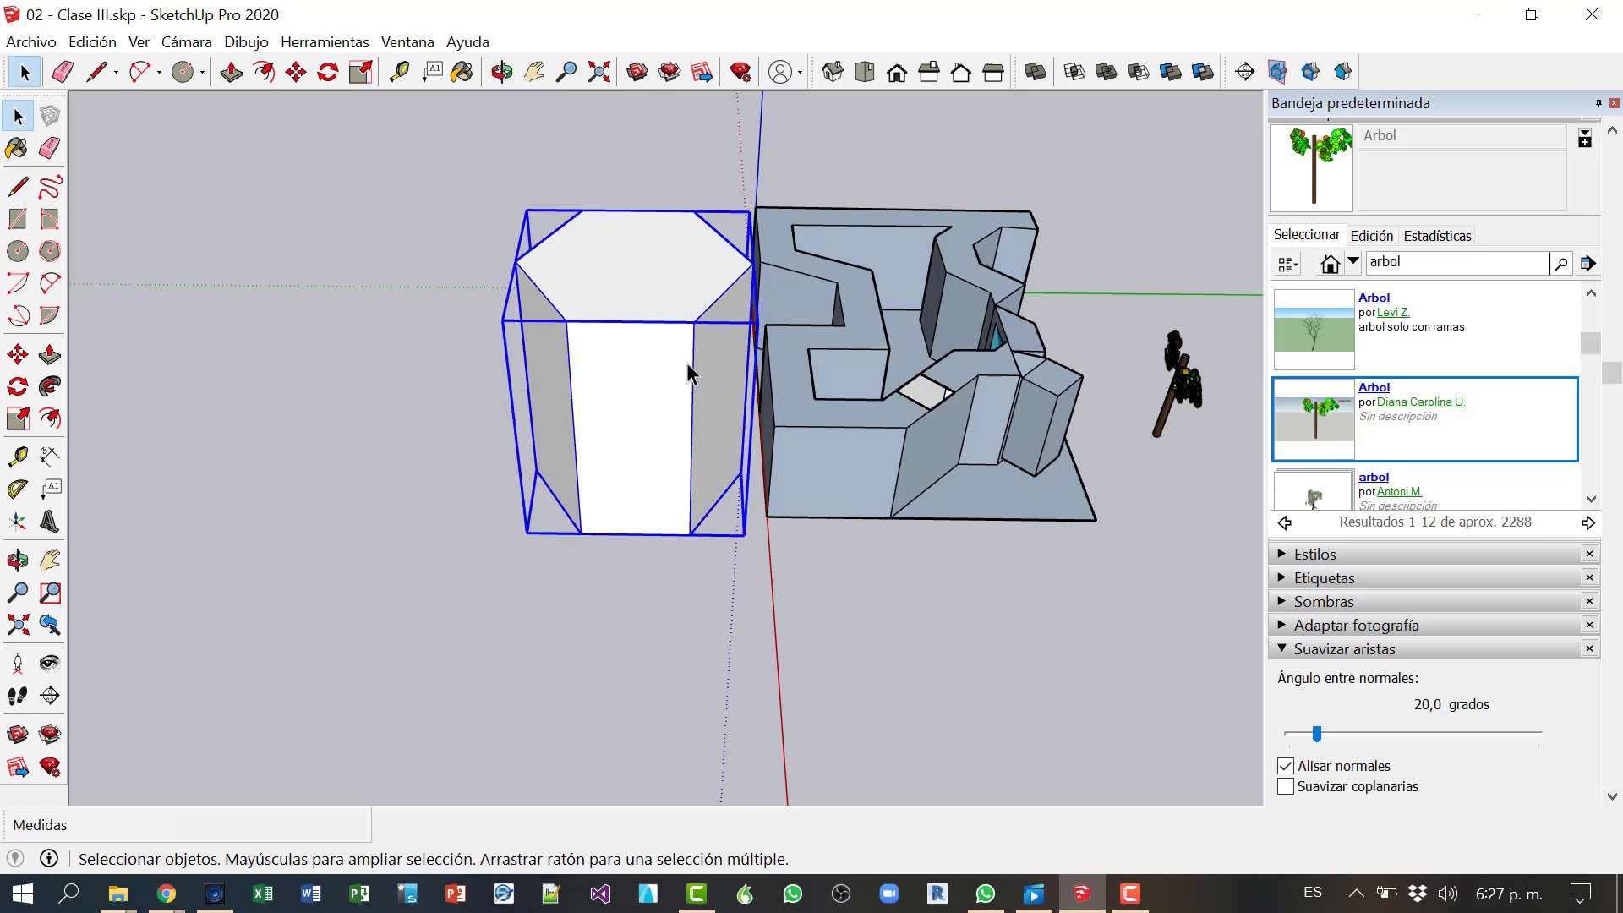
{"action": "left_click", "coordinate": [551, 604]}
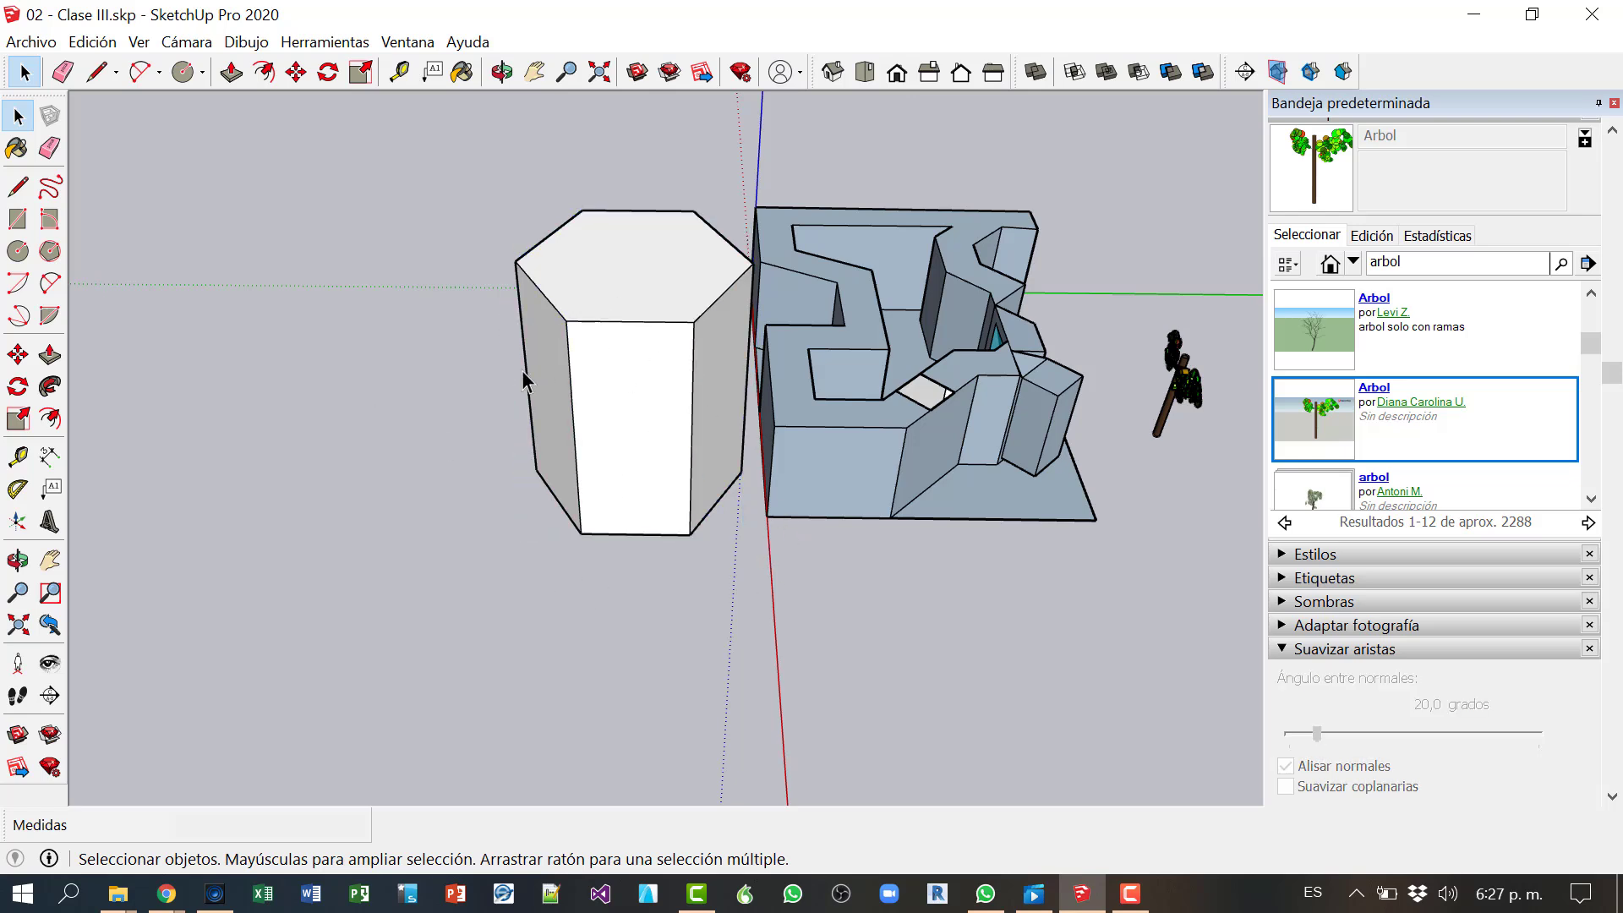
{"action": "left_click", "coordinate": [18, 219]}
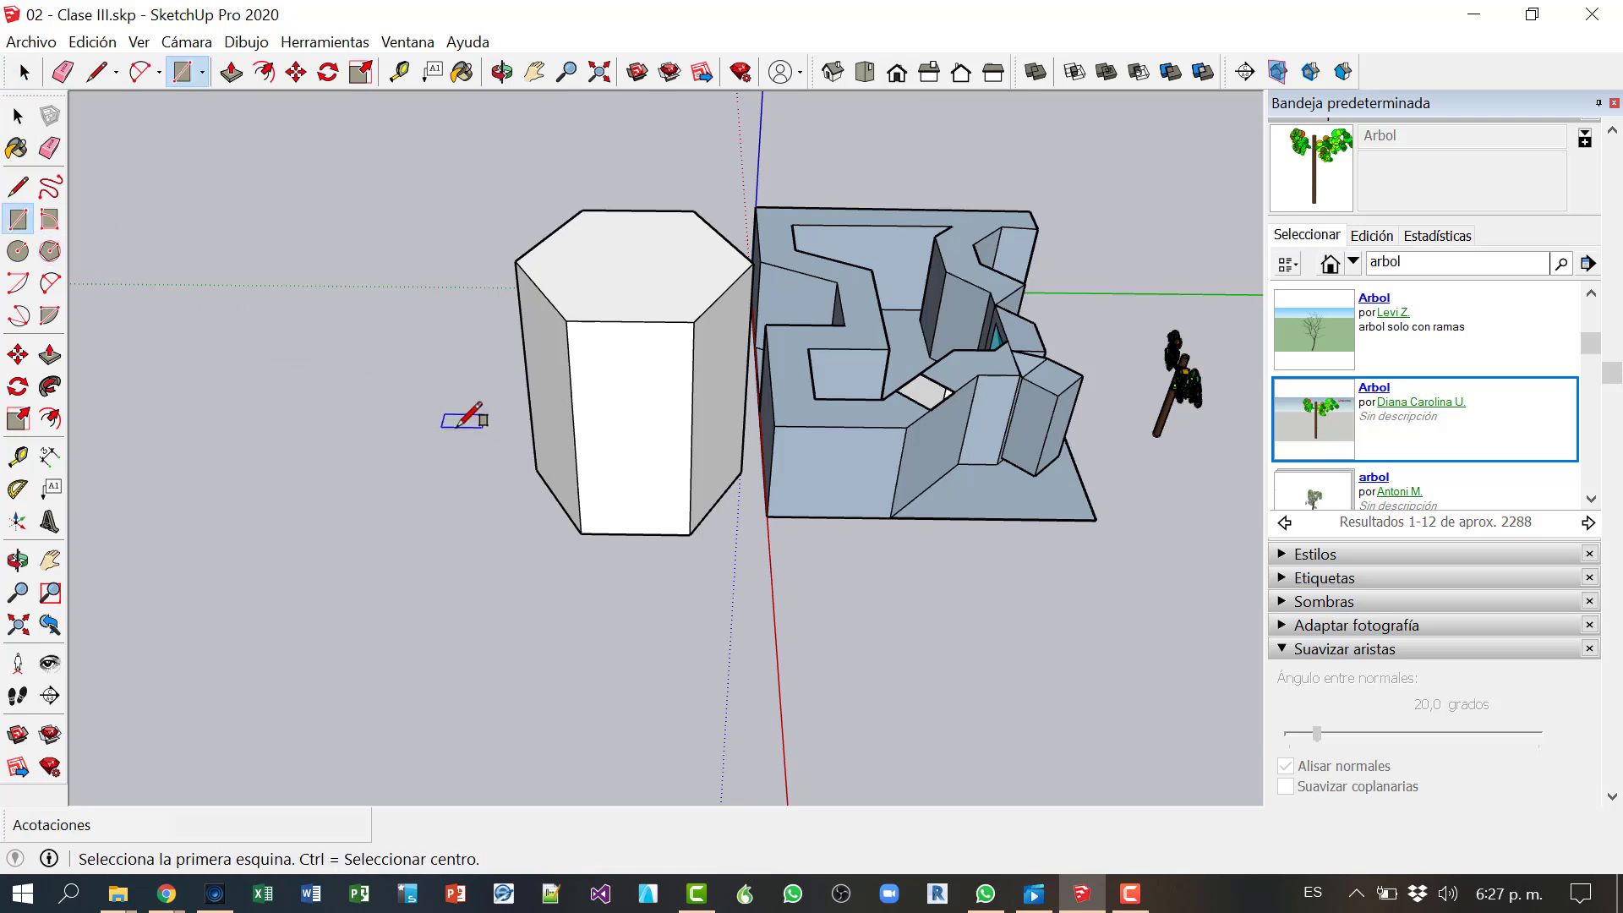
{"action": "left_click", "coordinate": [463, 433]}
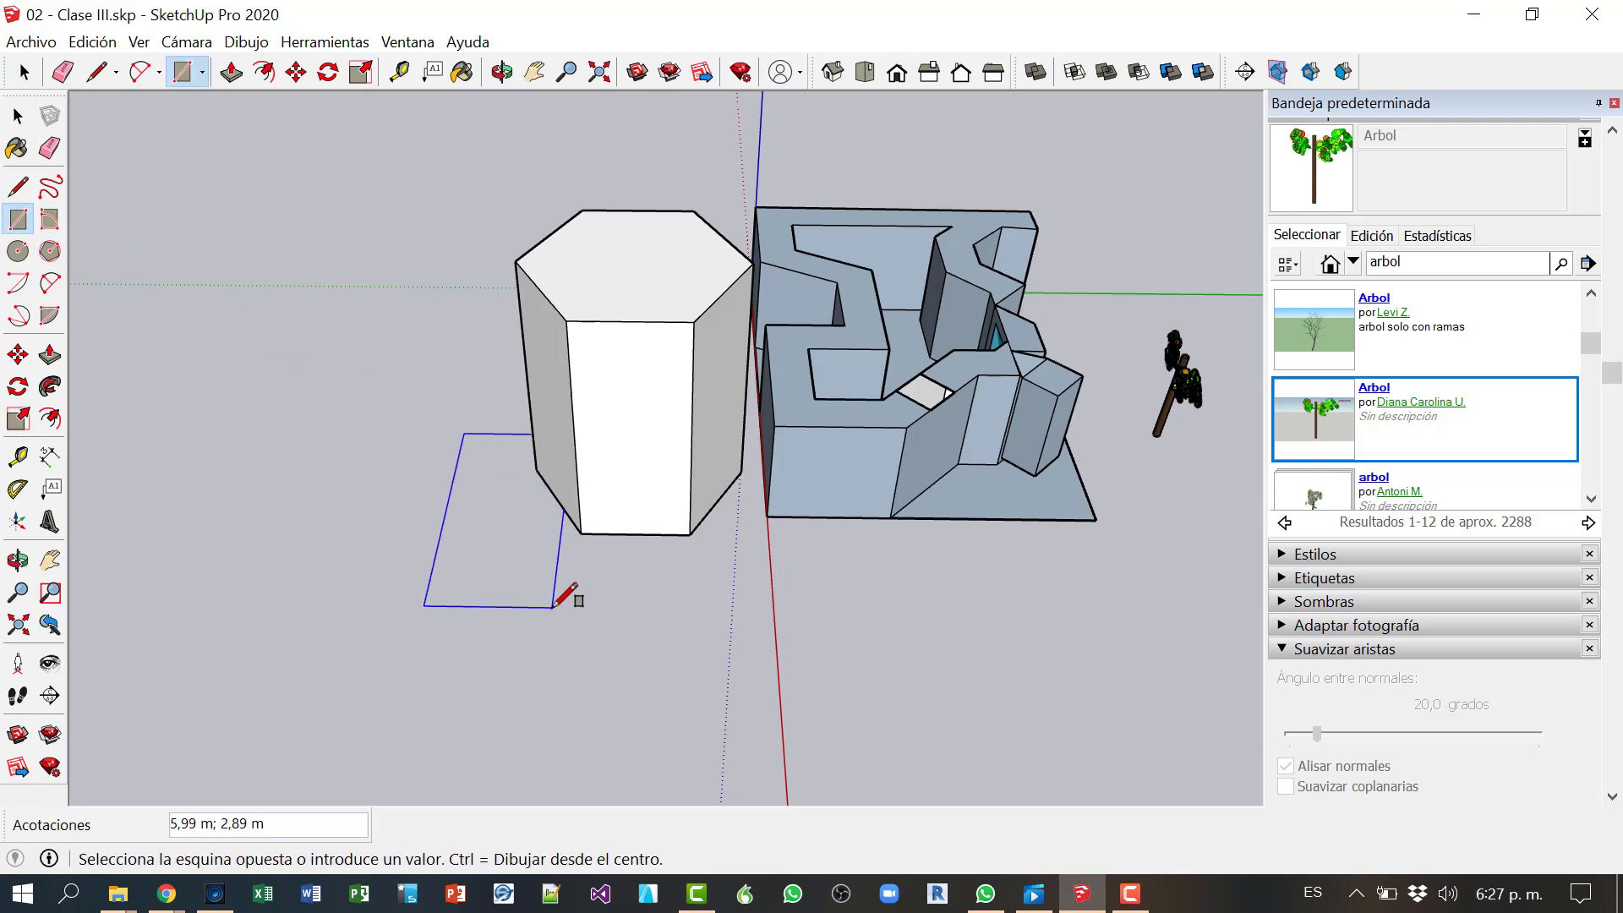
{"action": "left_click", "coordinate": [555, 642]}
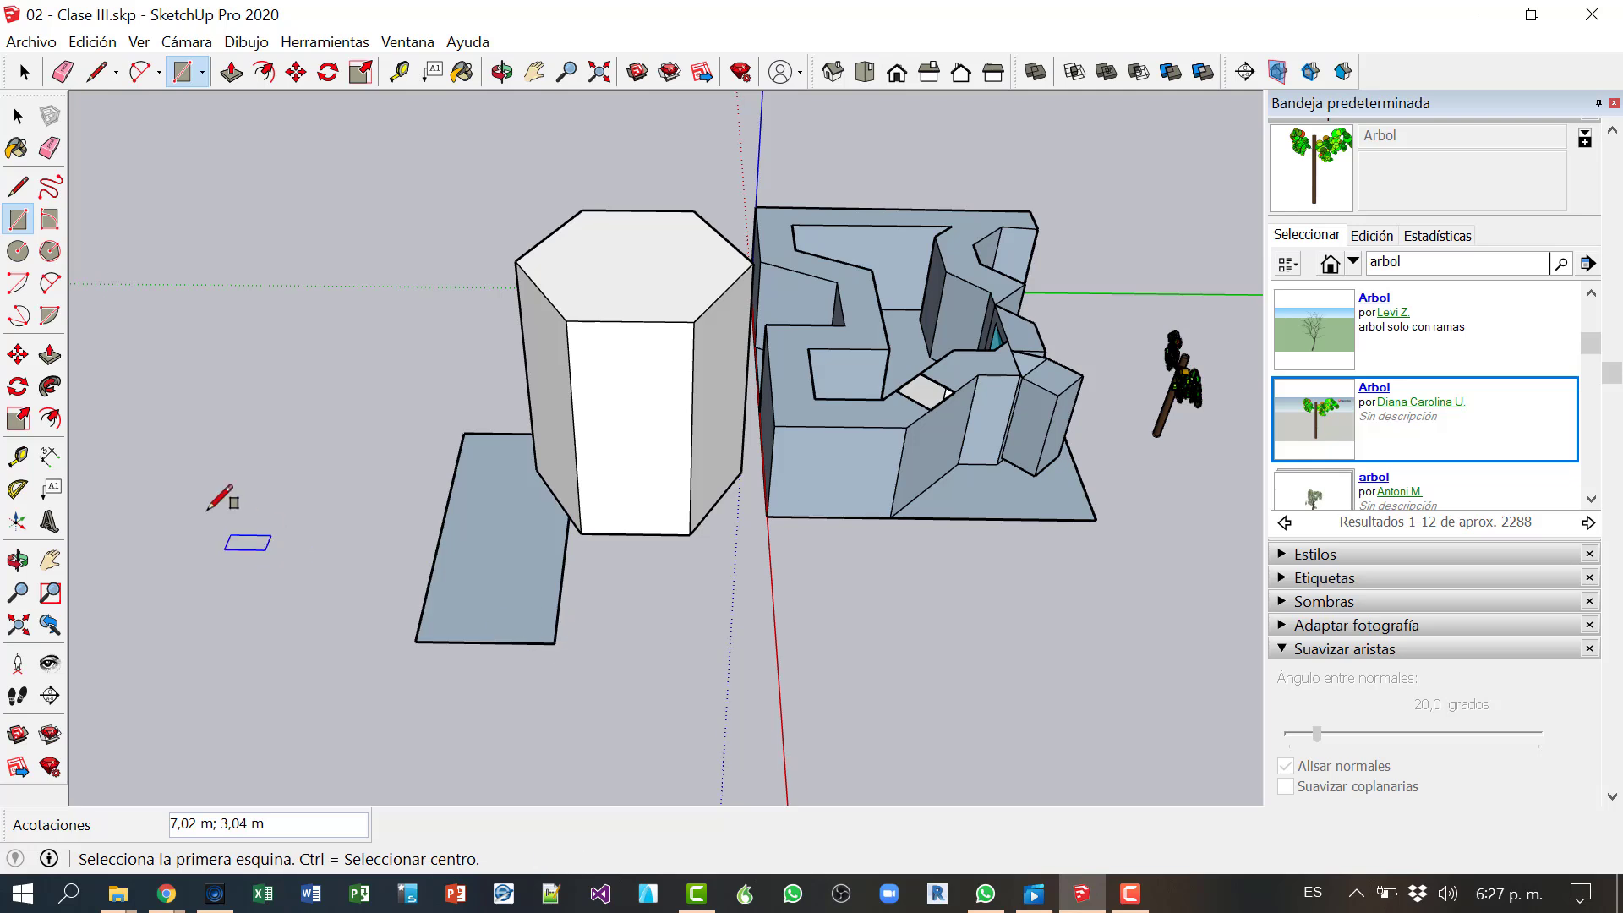
Step: Push/Pull the new rectangle upward about 6.9 m into a box
{"action": "left_click", "coordinate": [50, 354]}
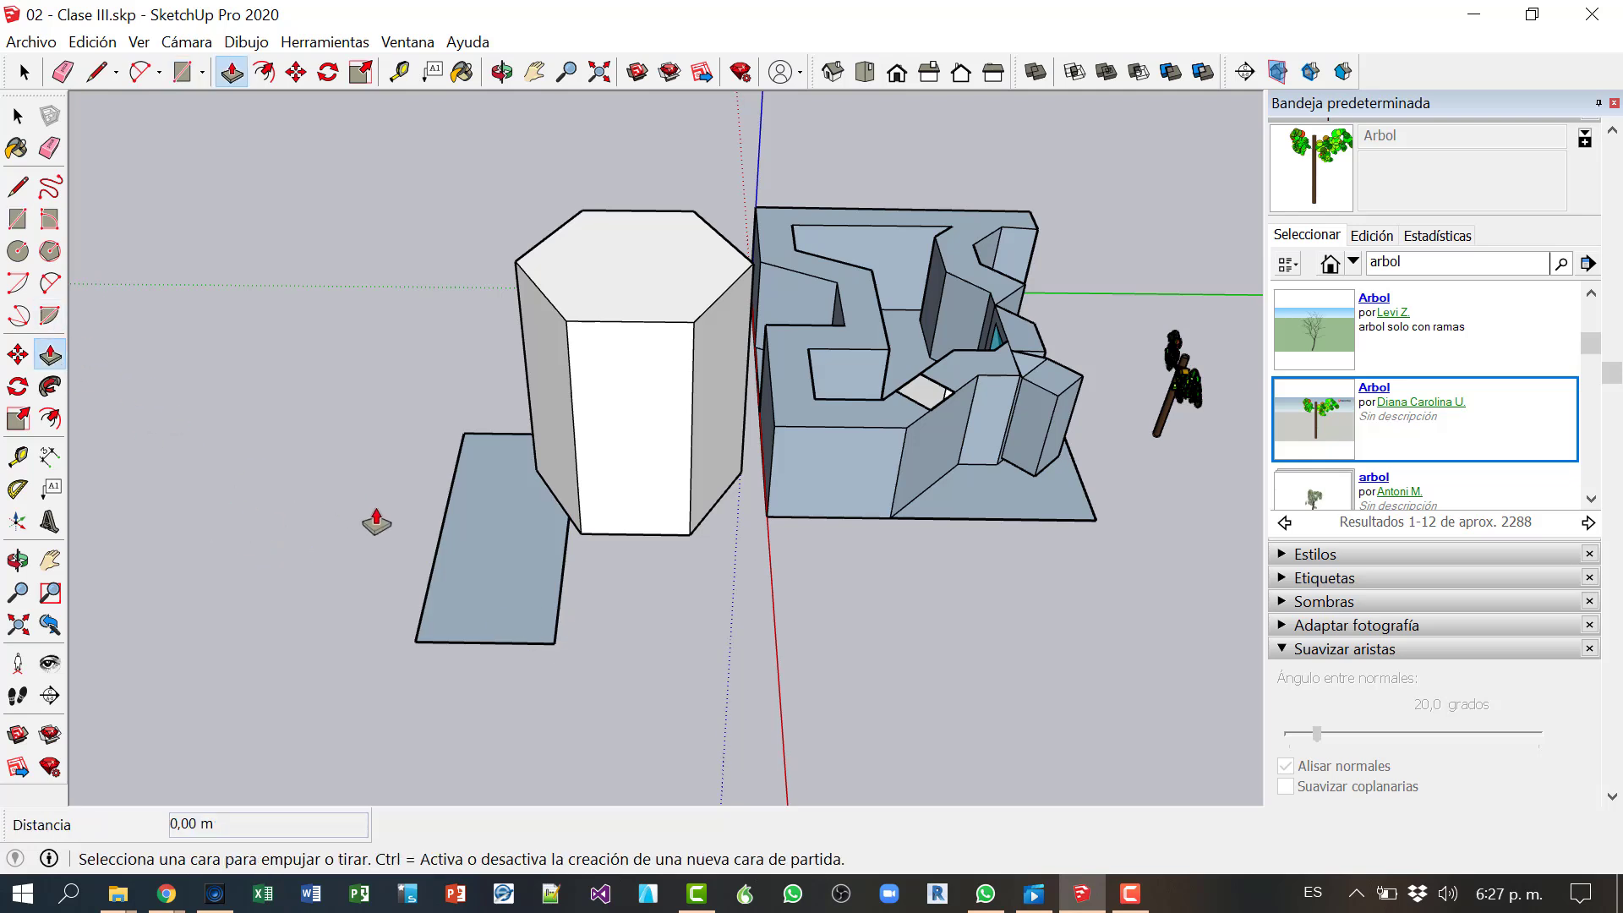
{"action": "left_click", "coordinate": [471, 536]}
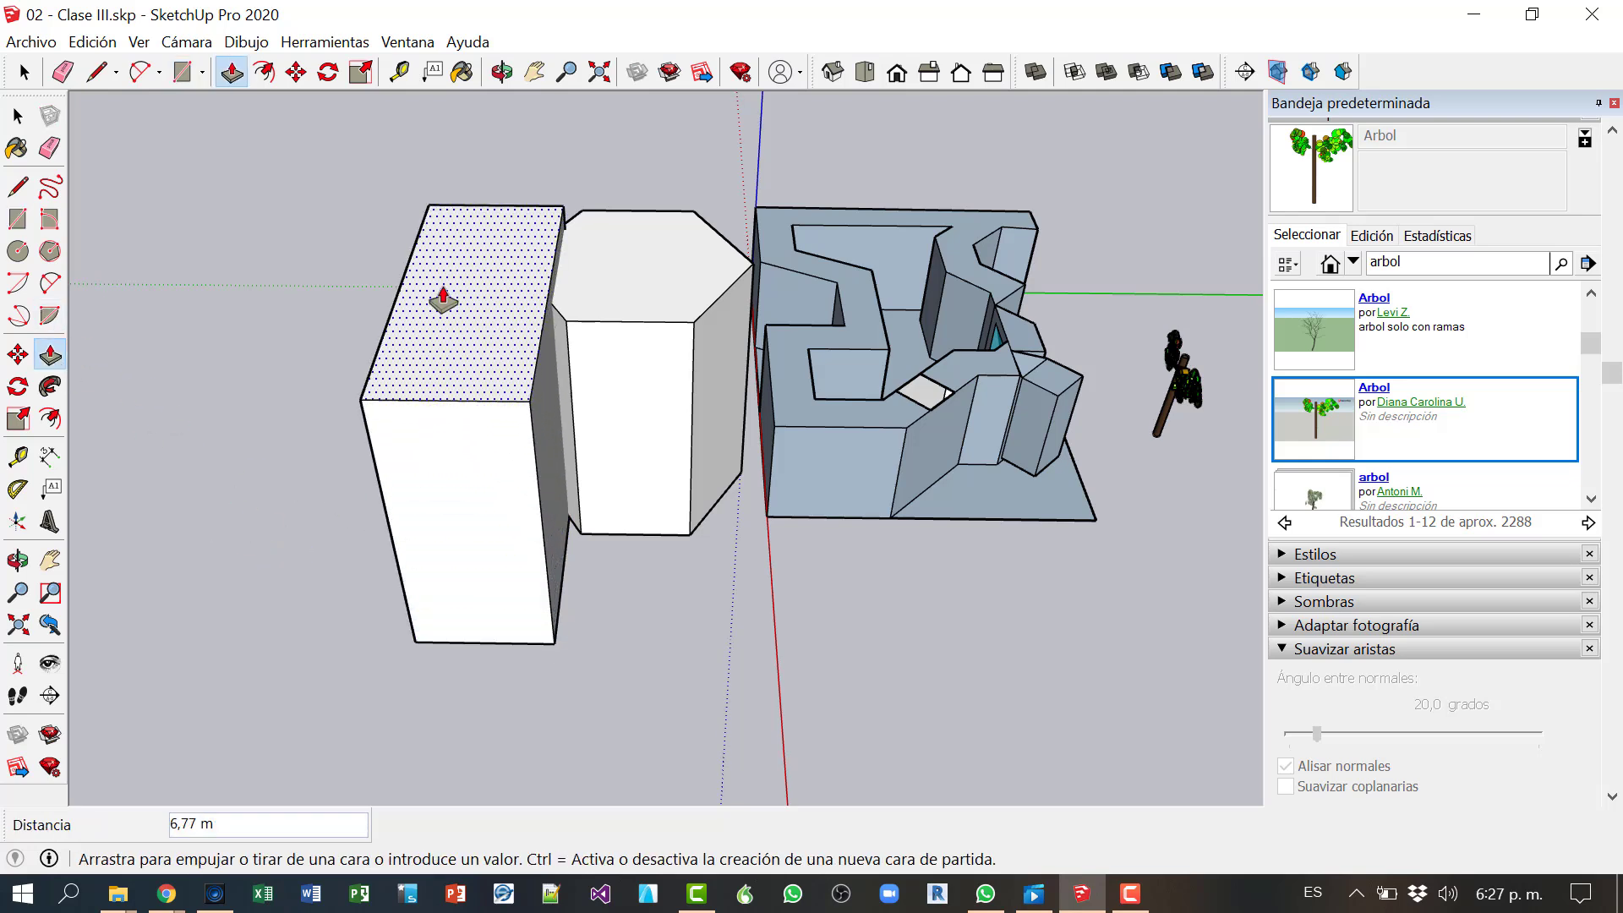
{"action": "left_click", "coordinate": [440, 289]}
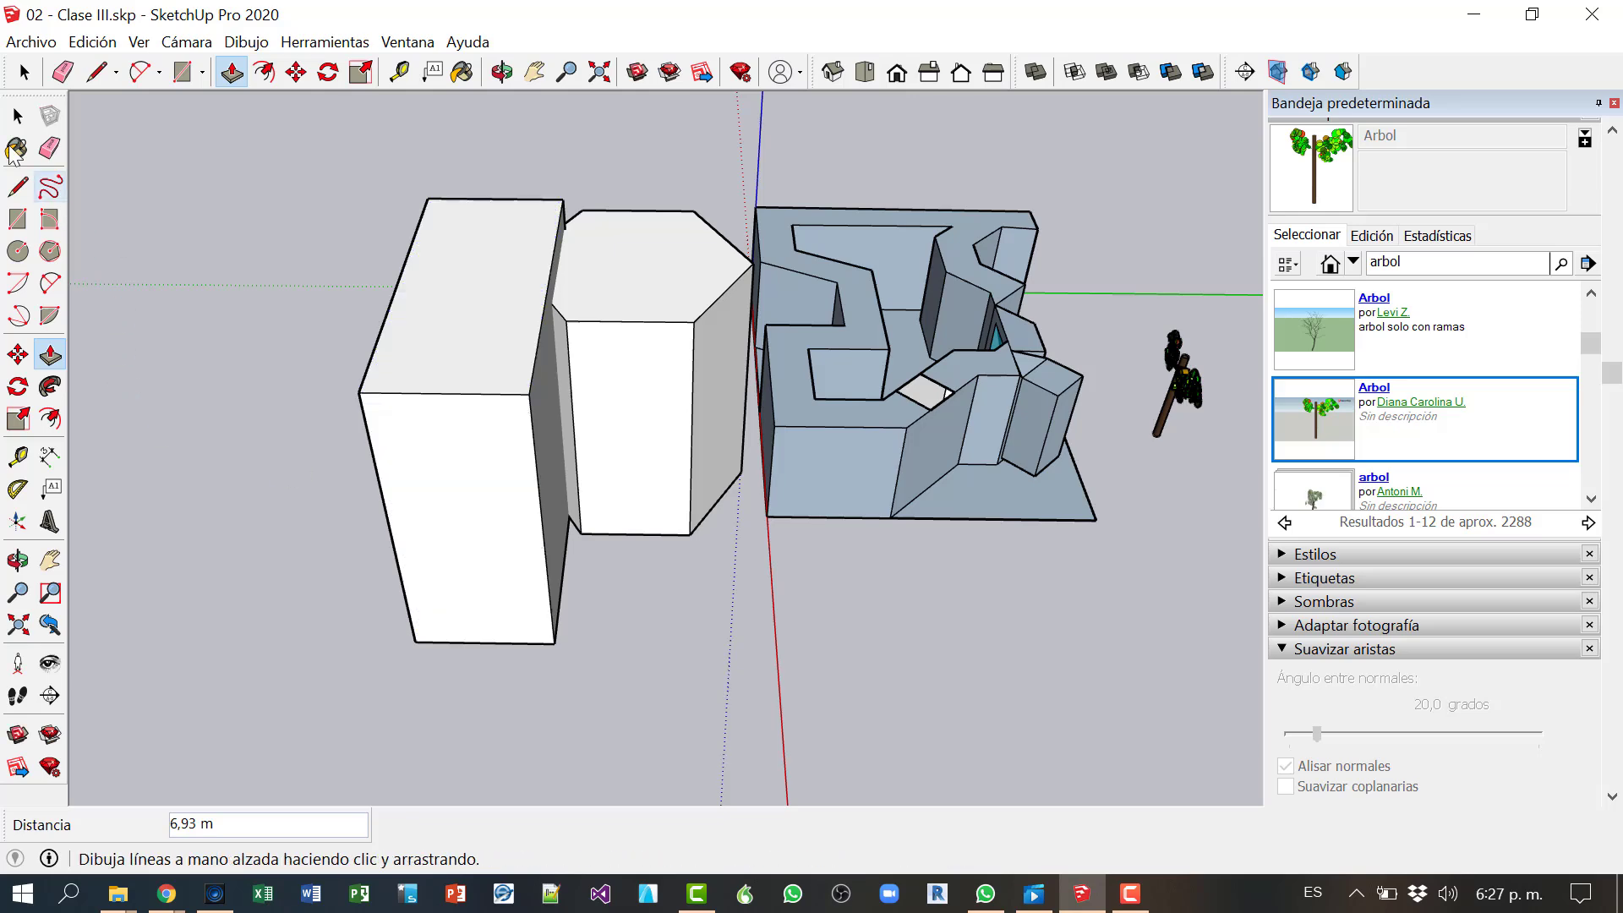
Step: Make a group from all the faces and edges of the new box, and clear the selection
{"action": "left_click", "coordinate": [17, 115]}
{"action": "left_click", "coordinate": [445, 494]}
{"action": "triple_click", "coordinate": [445, 494]}
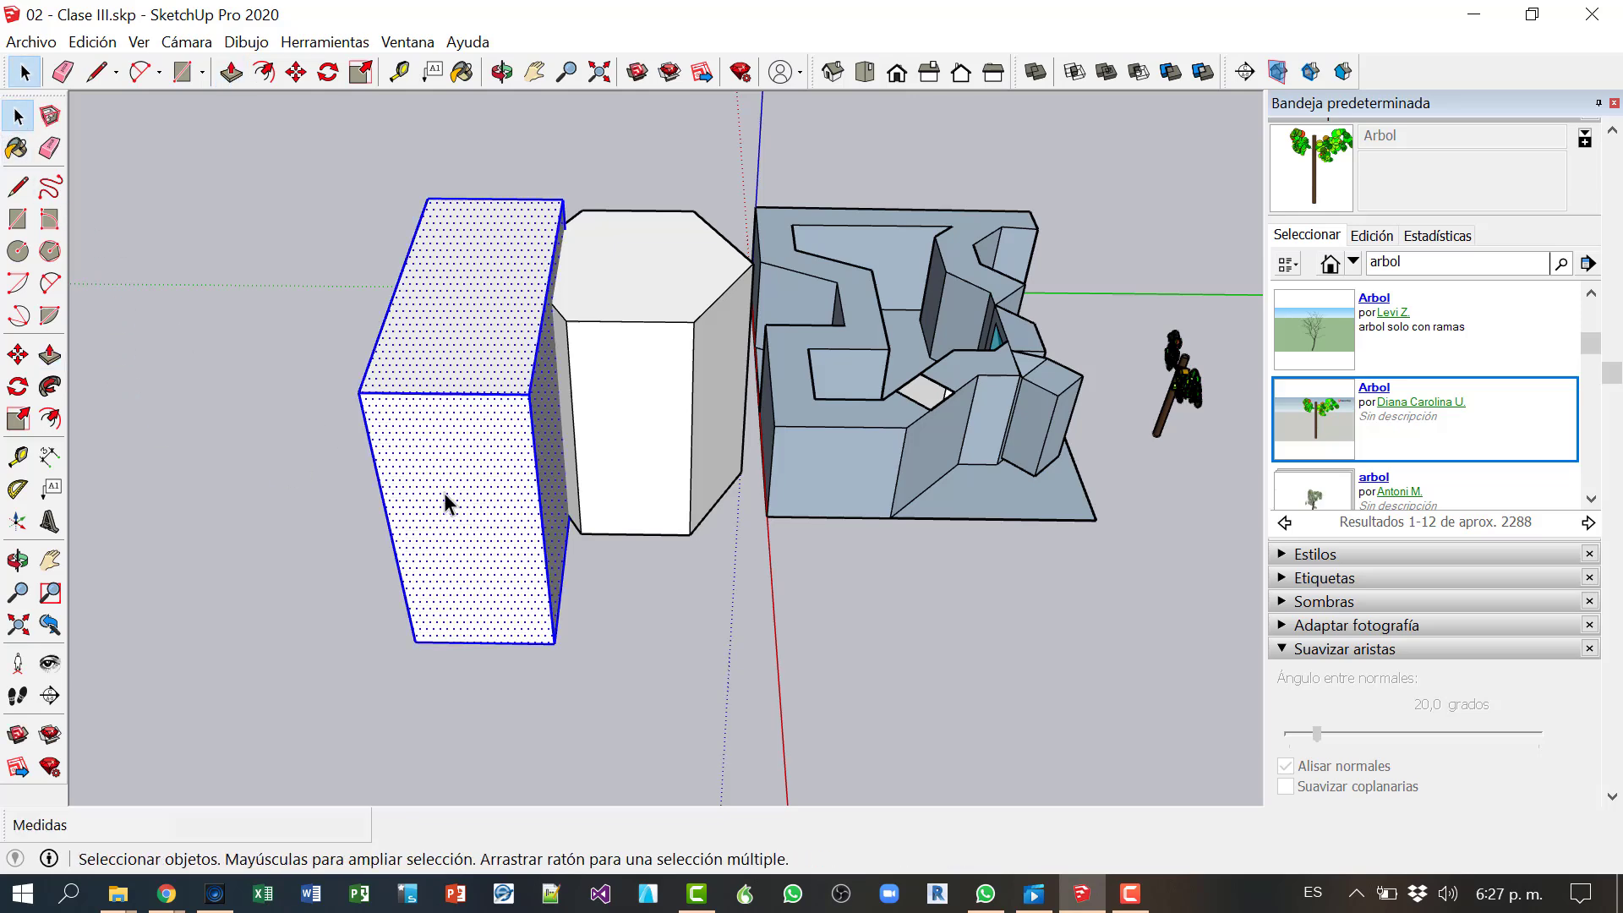
{"action": "right_click", "coordinate": [449, 483]}
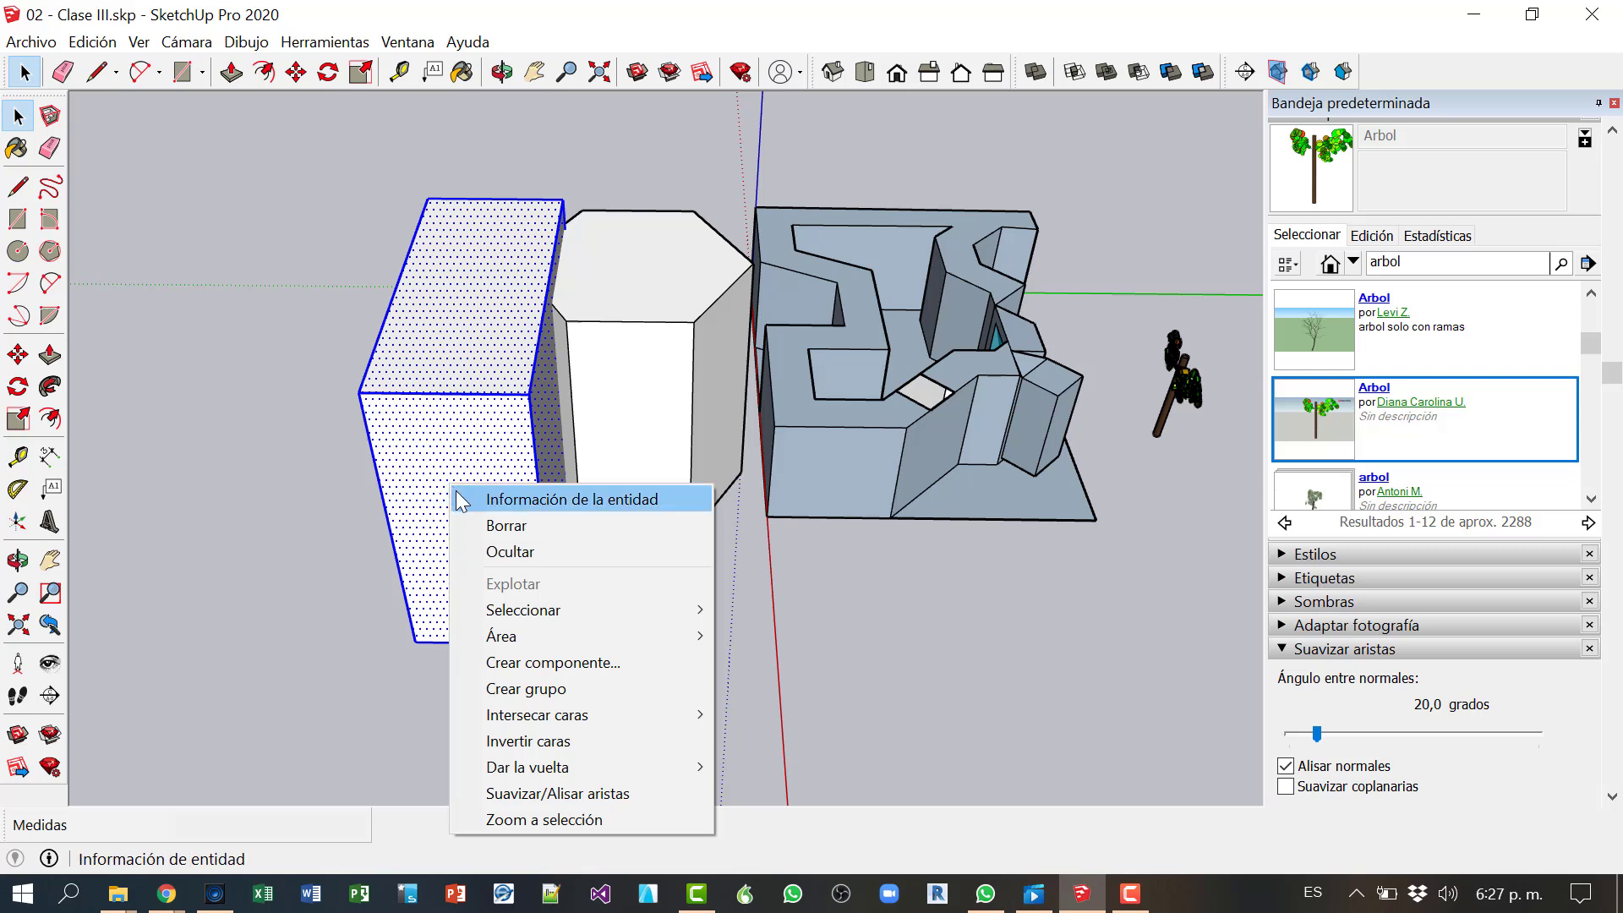
{"action": "left_click", "coordinate": [525, 689]}
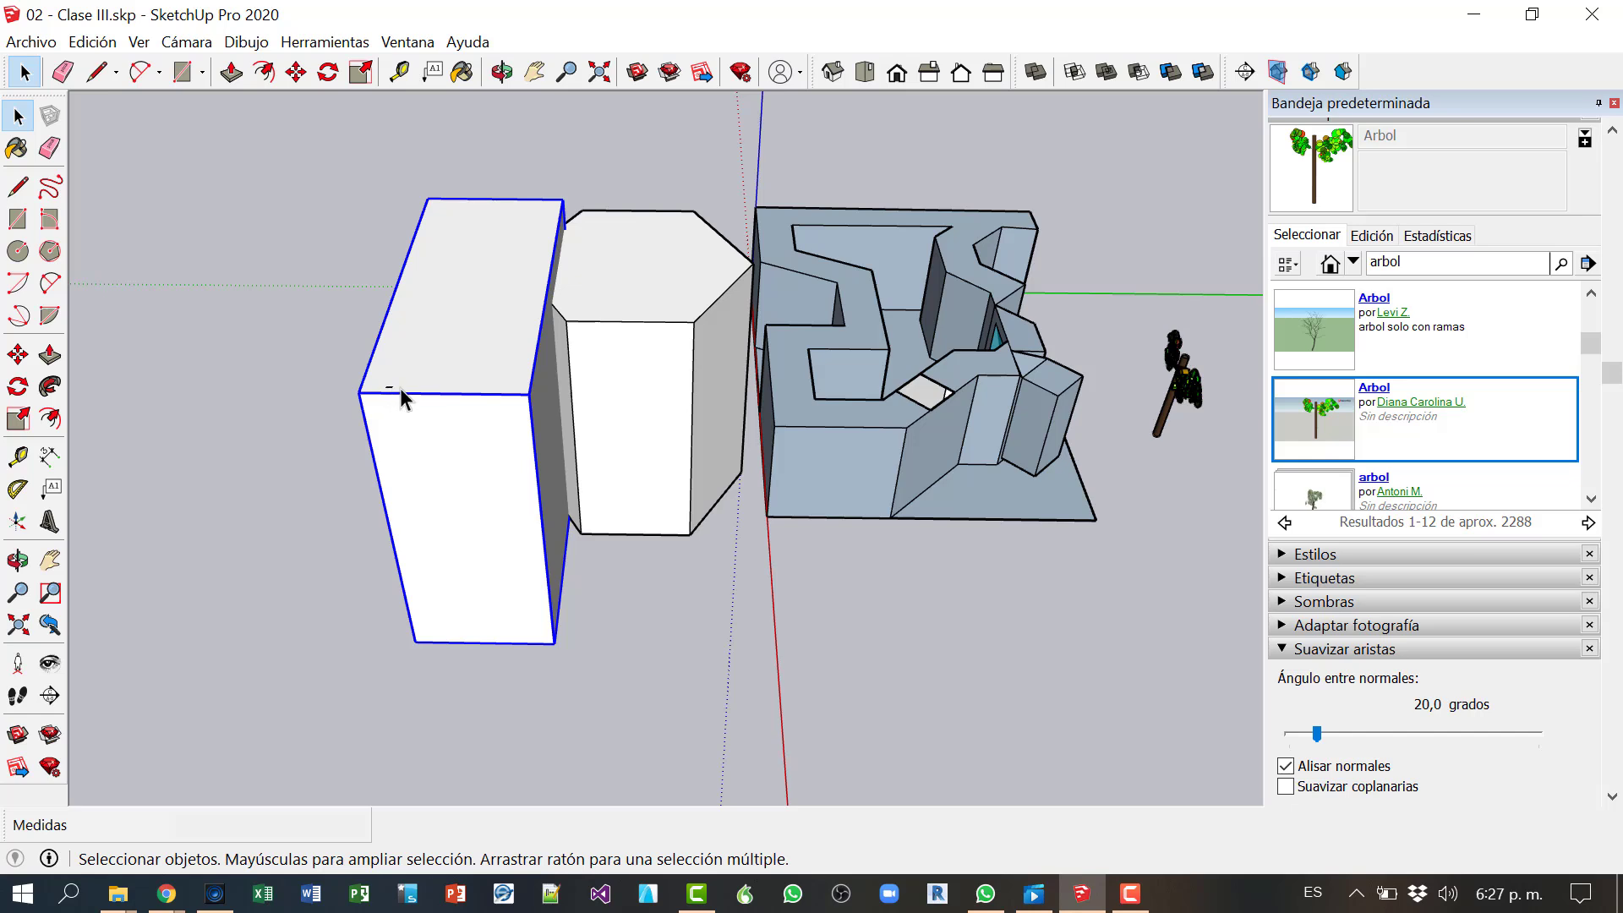
{"action": "left_click", "coordinate": [151, 317]}
Step: Move the box group about 1.7 m back against the hexagonal prism
{"action": "left_click", "coordinate": [19, 355]}
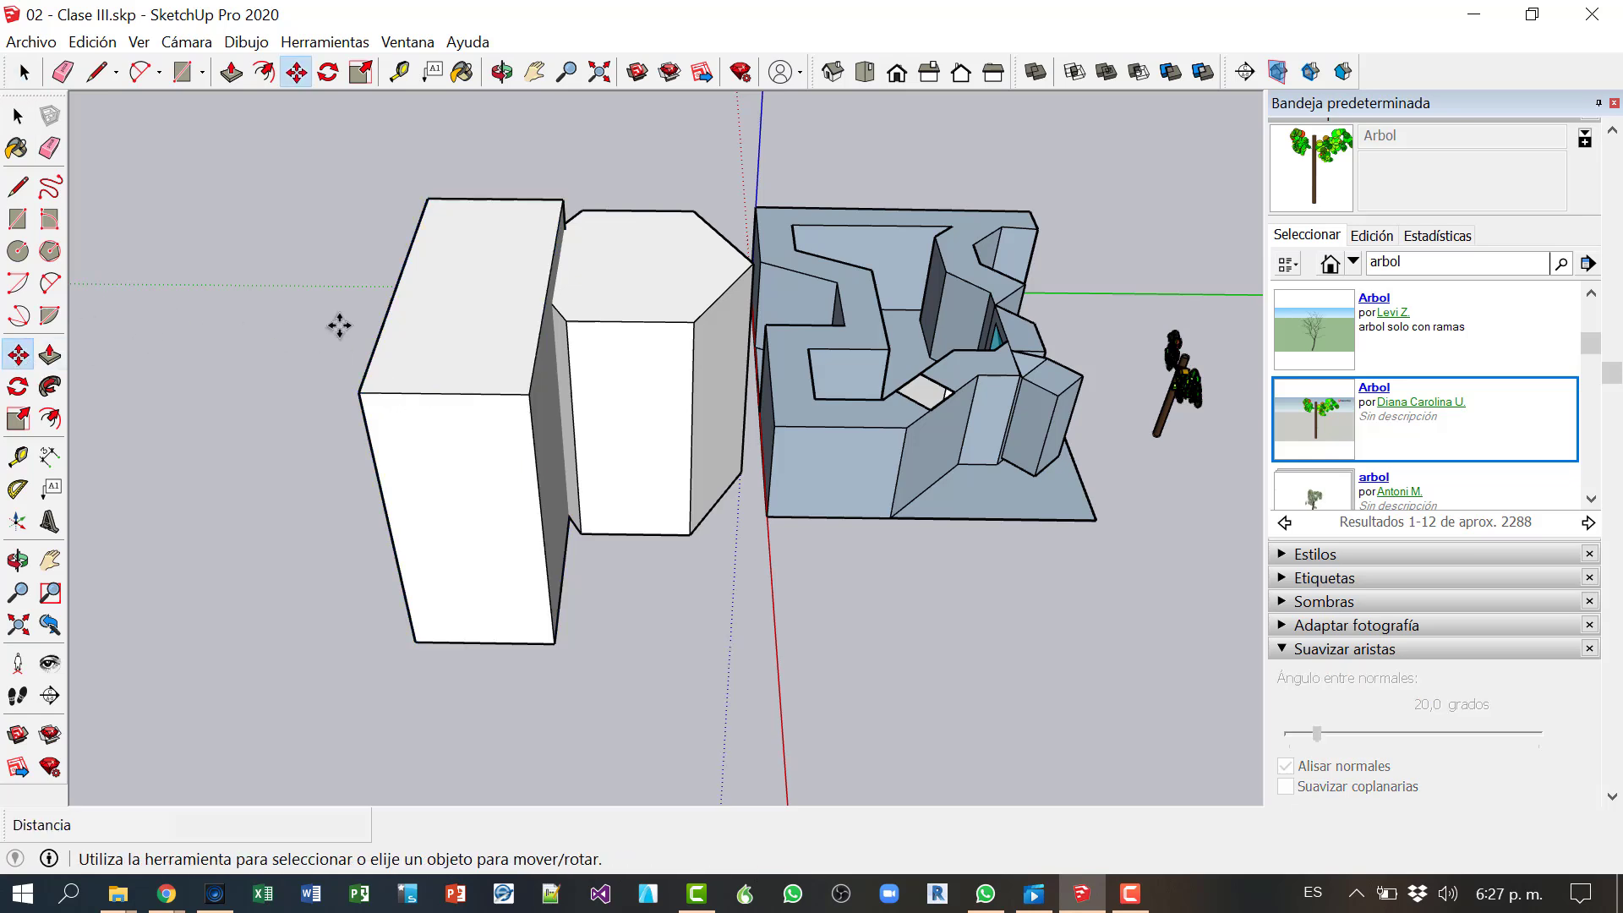
{"action": "left_click", "coordinate": [454, 323]}
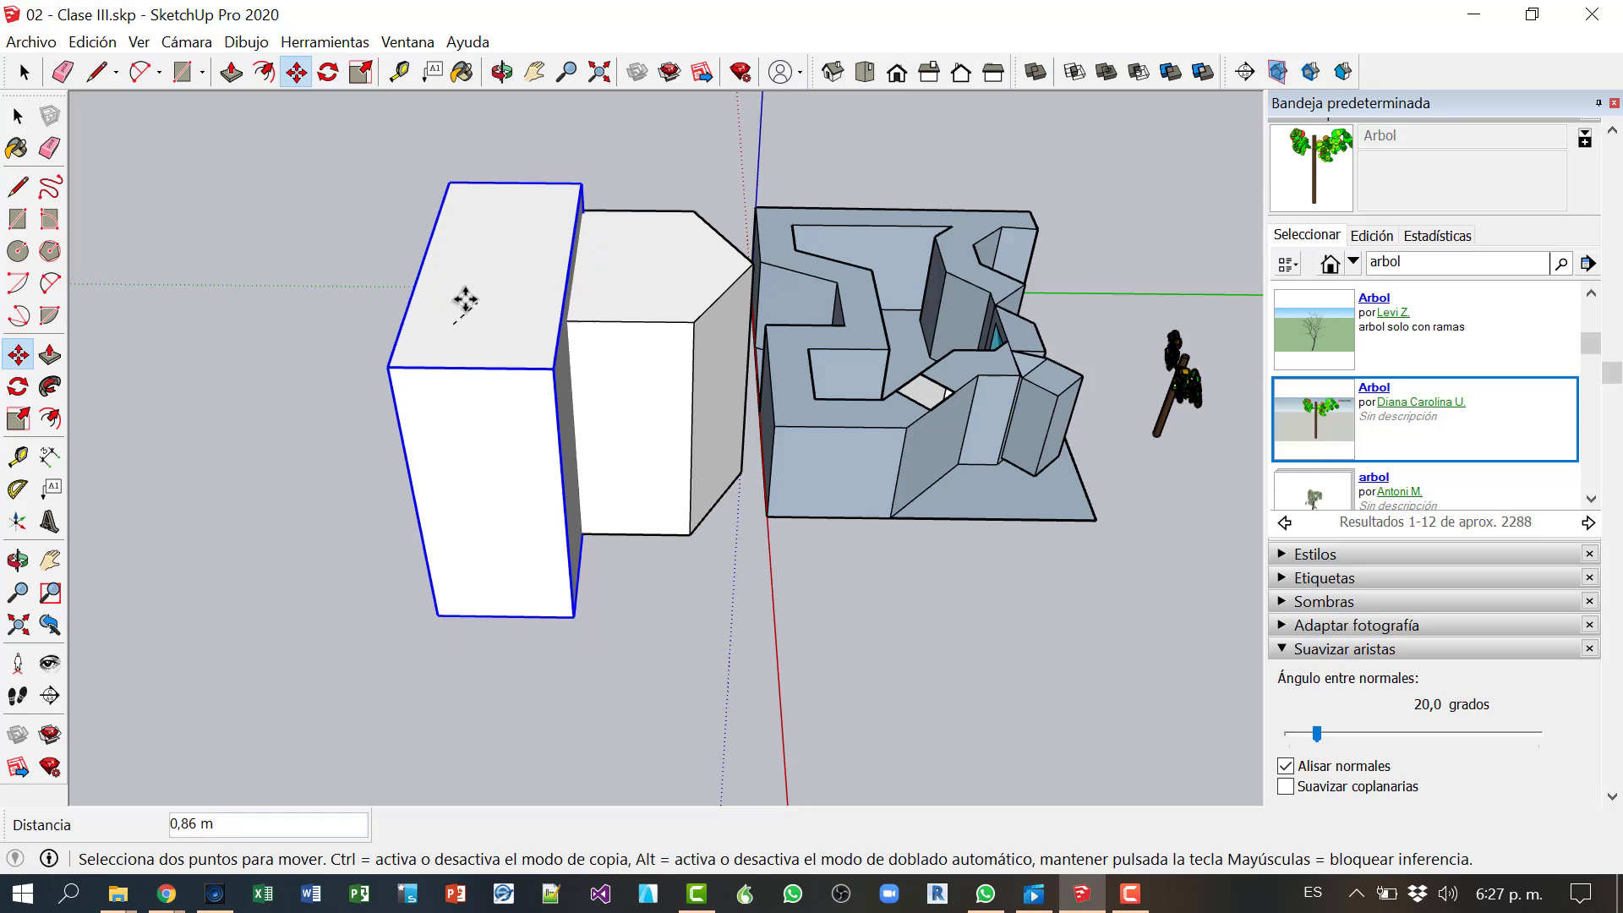
{"action": "left_click", "coordinate": [439, 363]}
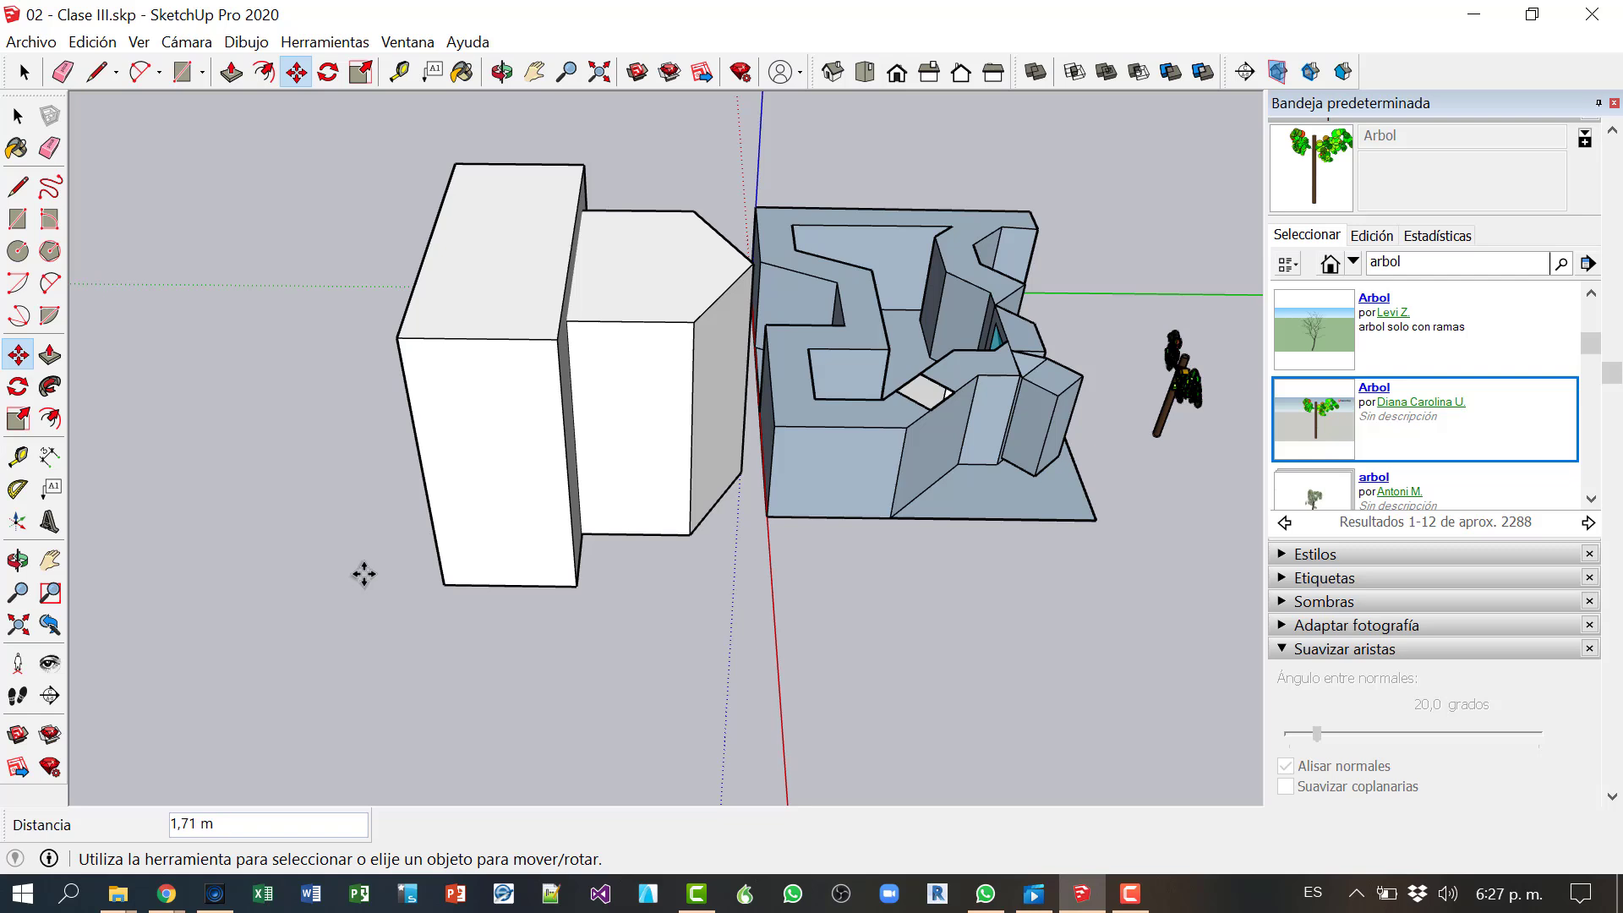
Step: Draw a circle with a 7 m radius on the ground in front of the box and prism
{"action": "left_click", "coordinate": [18, 251]}
{"action": "left_click", "coordinate": [566, 715]}
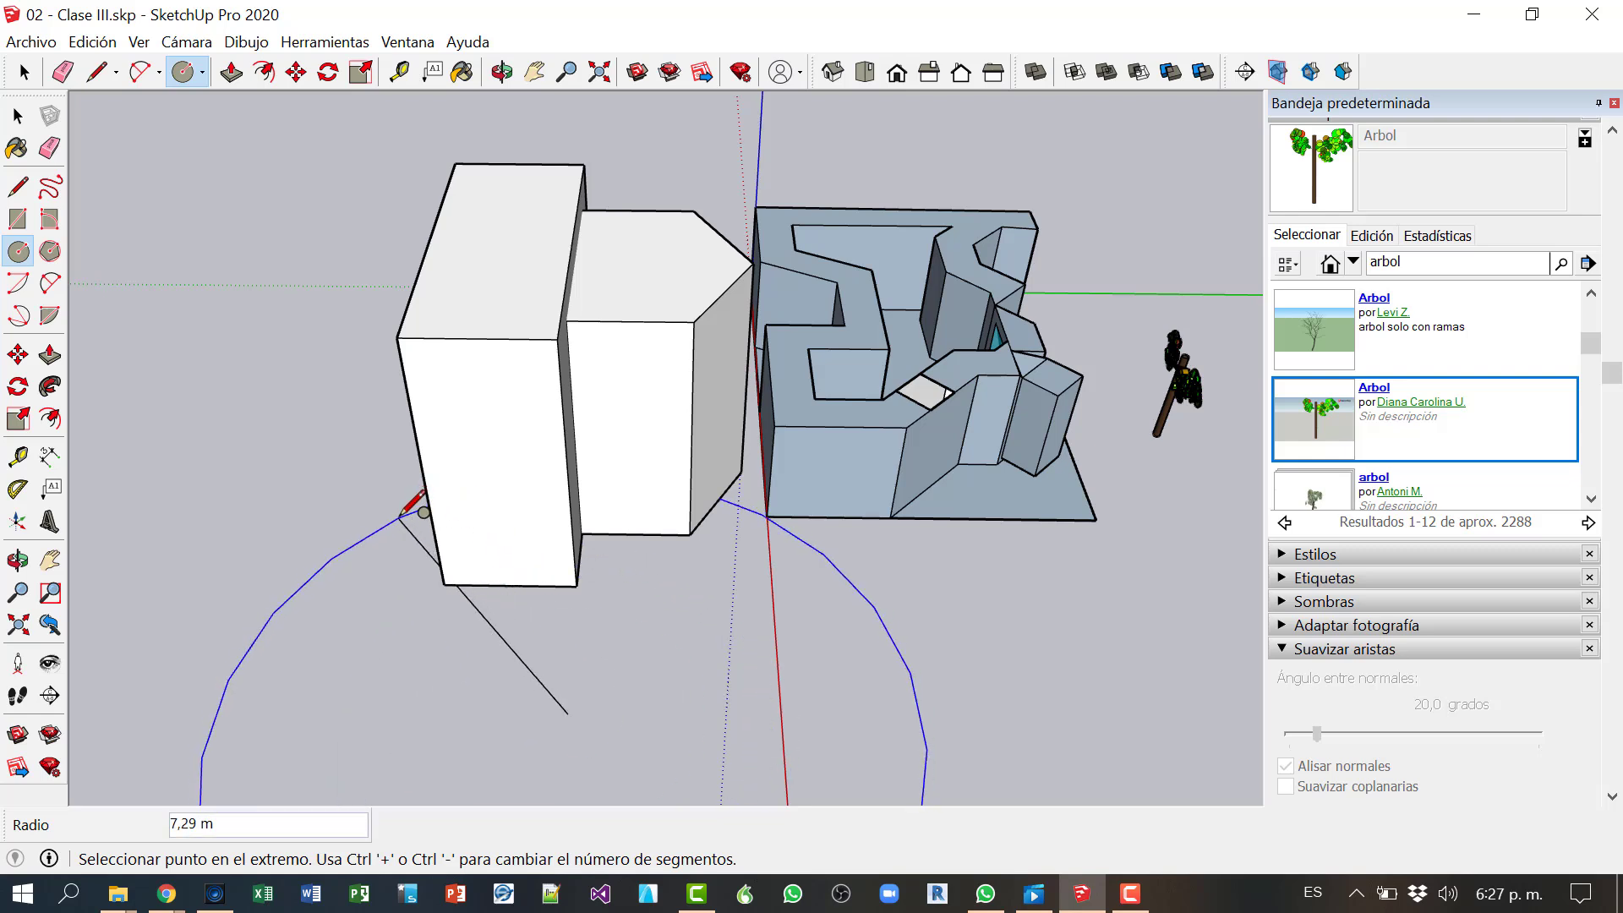
{"action": "type", "text": "7"}
{"action": "key", "text": "Return"}
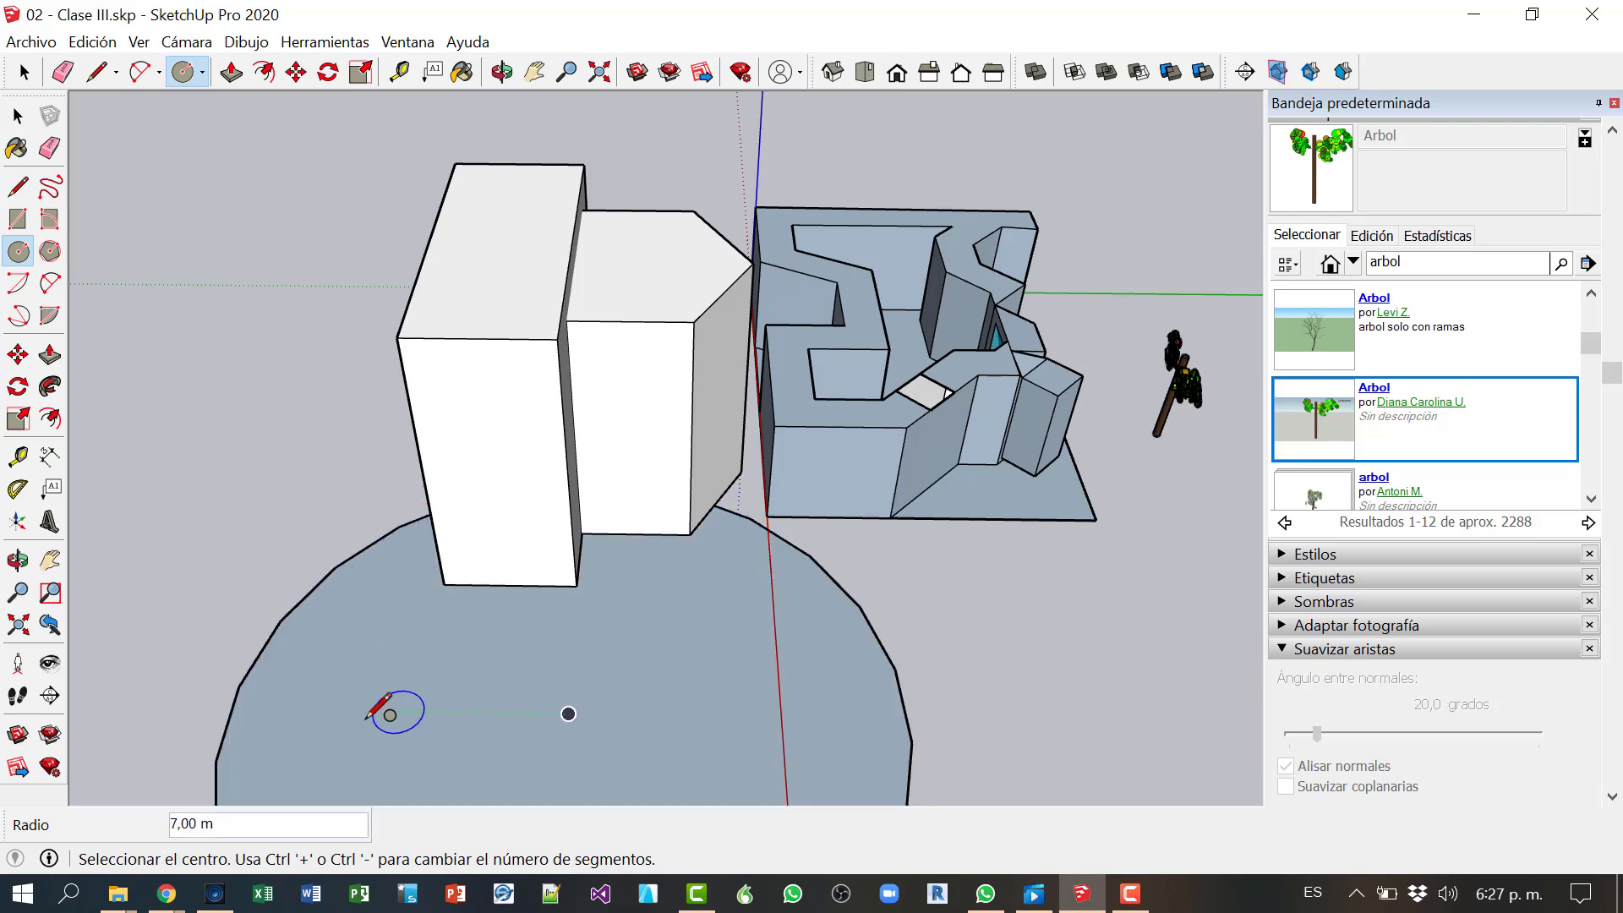
{"action": "scroll", "coordinate": [344, 534], "scroll_direction": "down", "scroll_amount": 3}
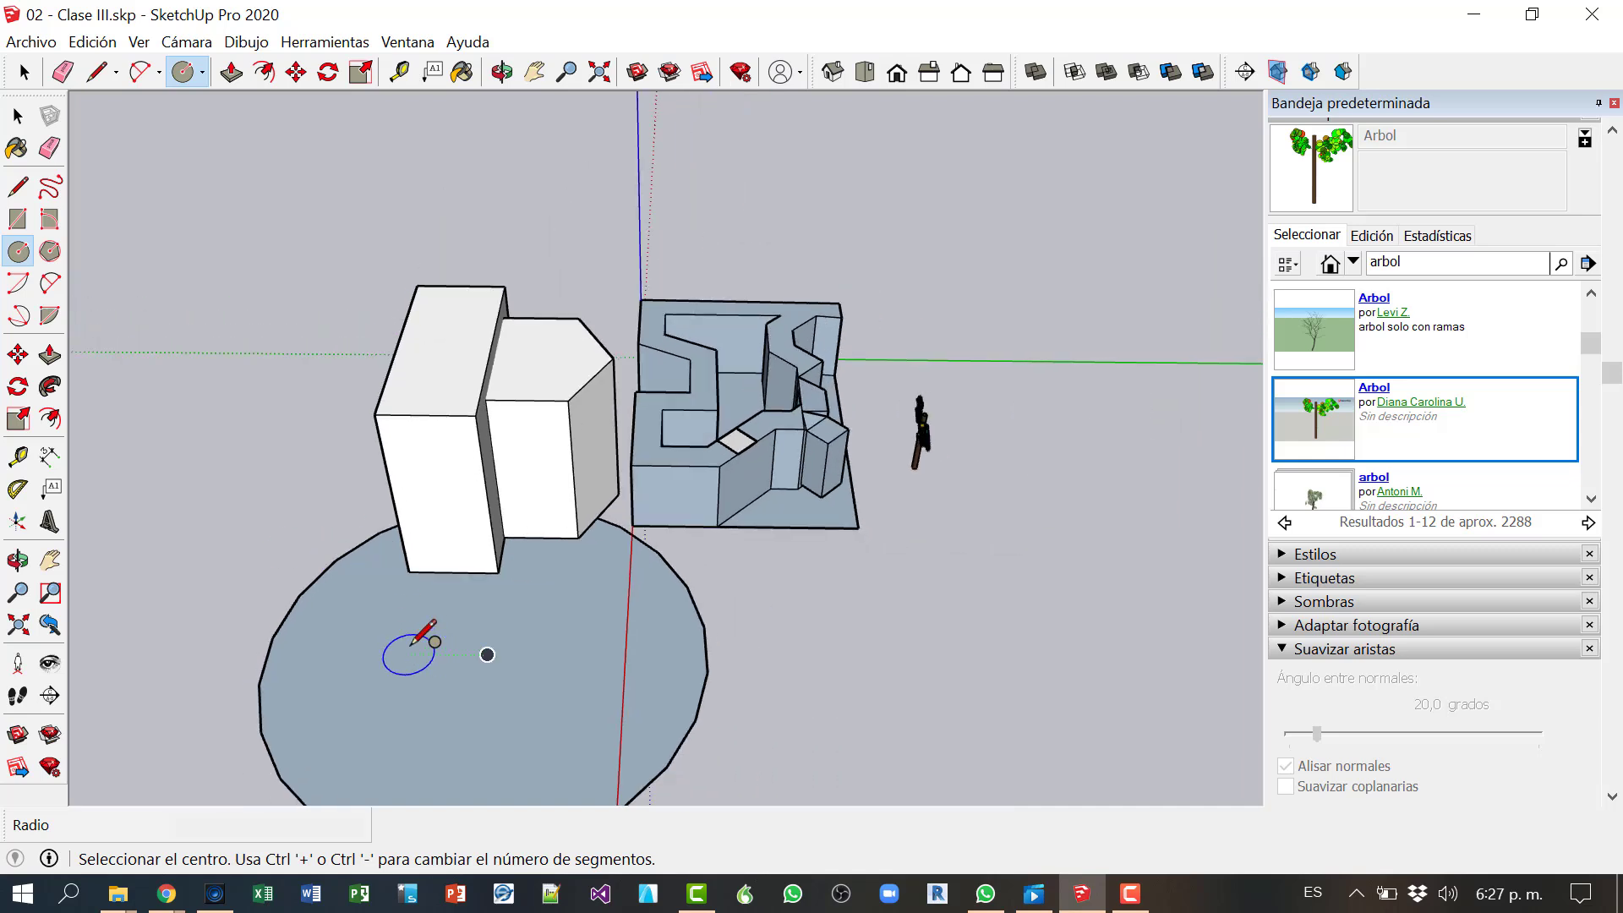
Step: Push/Pull the circle on the ground upward about 3.7 m into a cylinder
{"action": "middle_click_drag", "start_coordinate": [417, 645], "coordinate": [421, 509]}
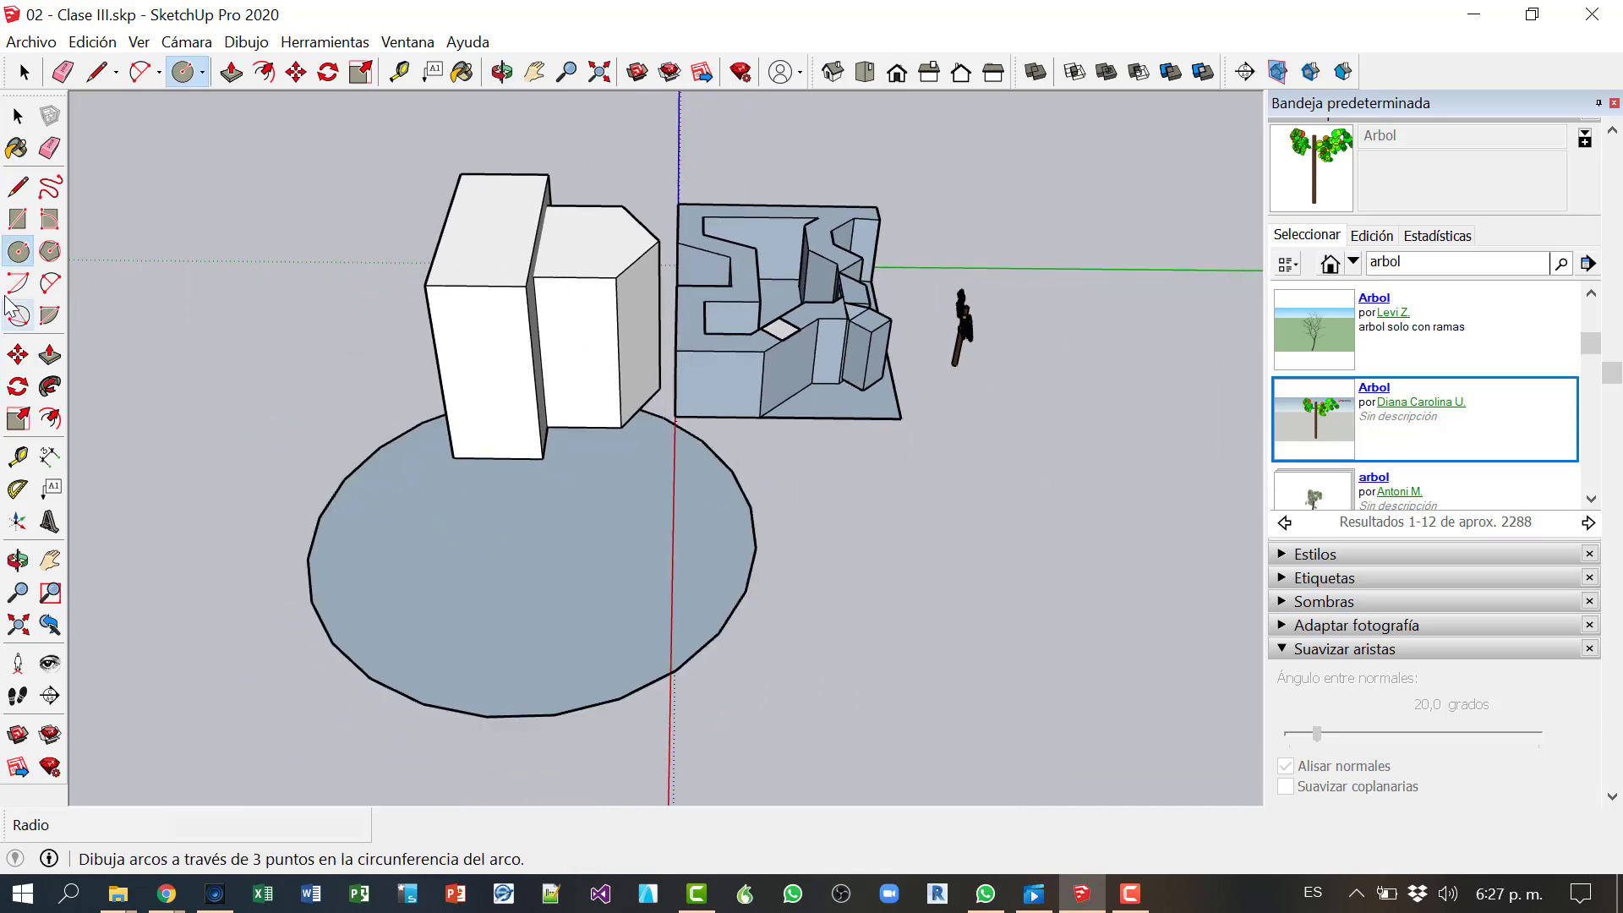
{"action": "left_click", "coordinate": [50, 354]}
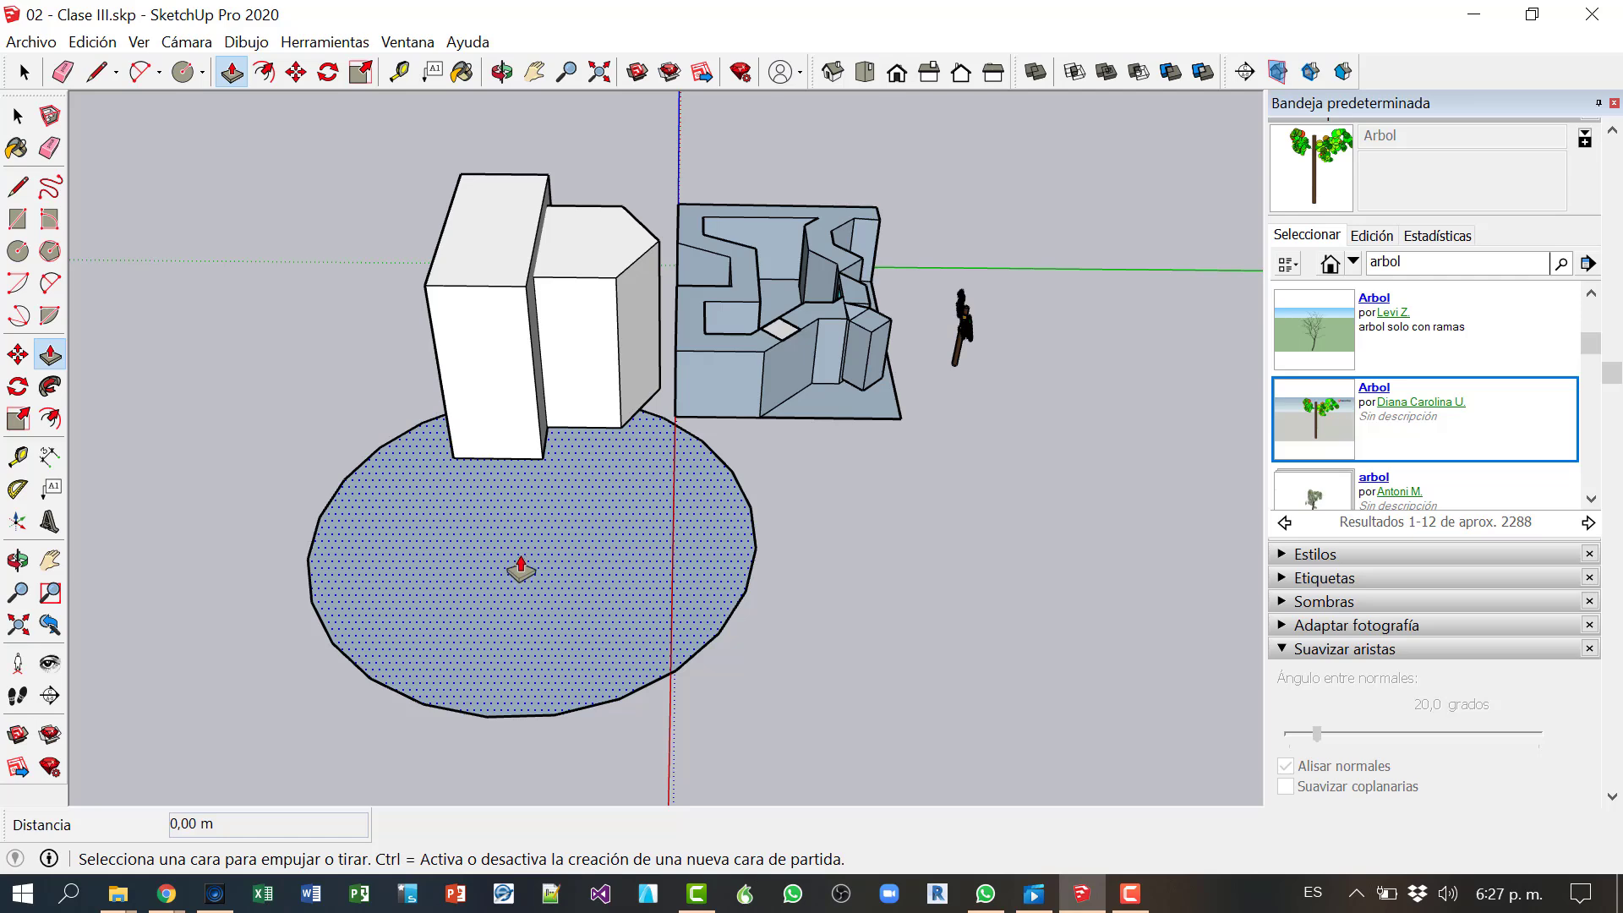
{"action": "left_click", "coordinate": [521, 568]}
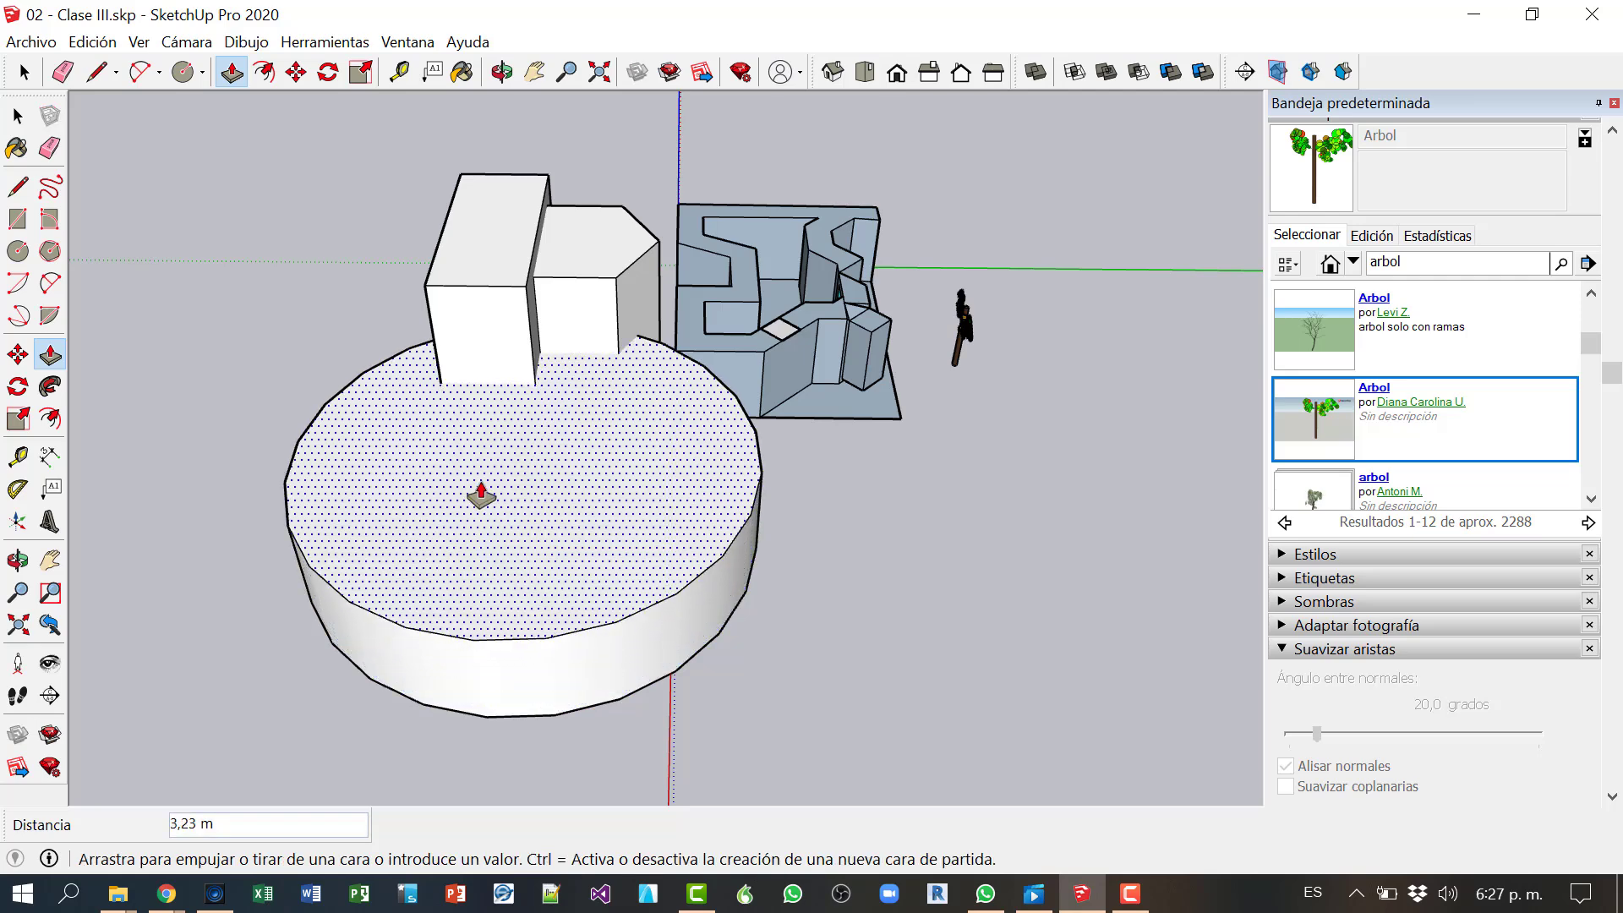
{"action": "left_click", "coordinate": [476, 487]}
Step: Make a group from all the faces and edges of the cylinder, and clear the selection
{"action": "left_click", "coordinate": [21, 116]}
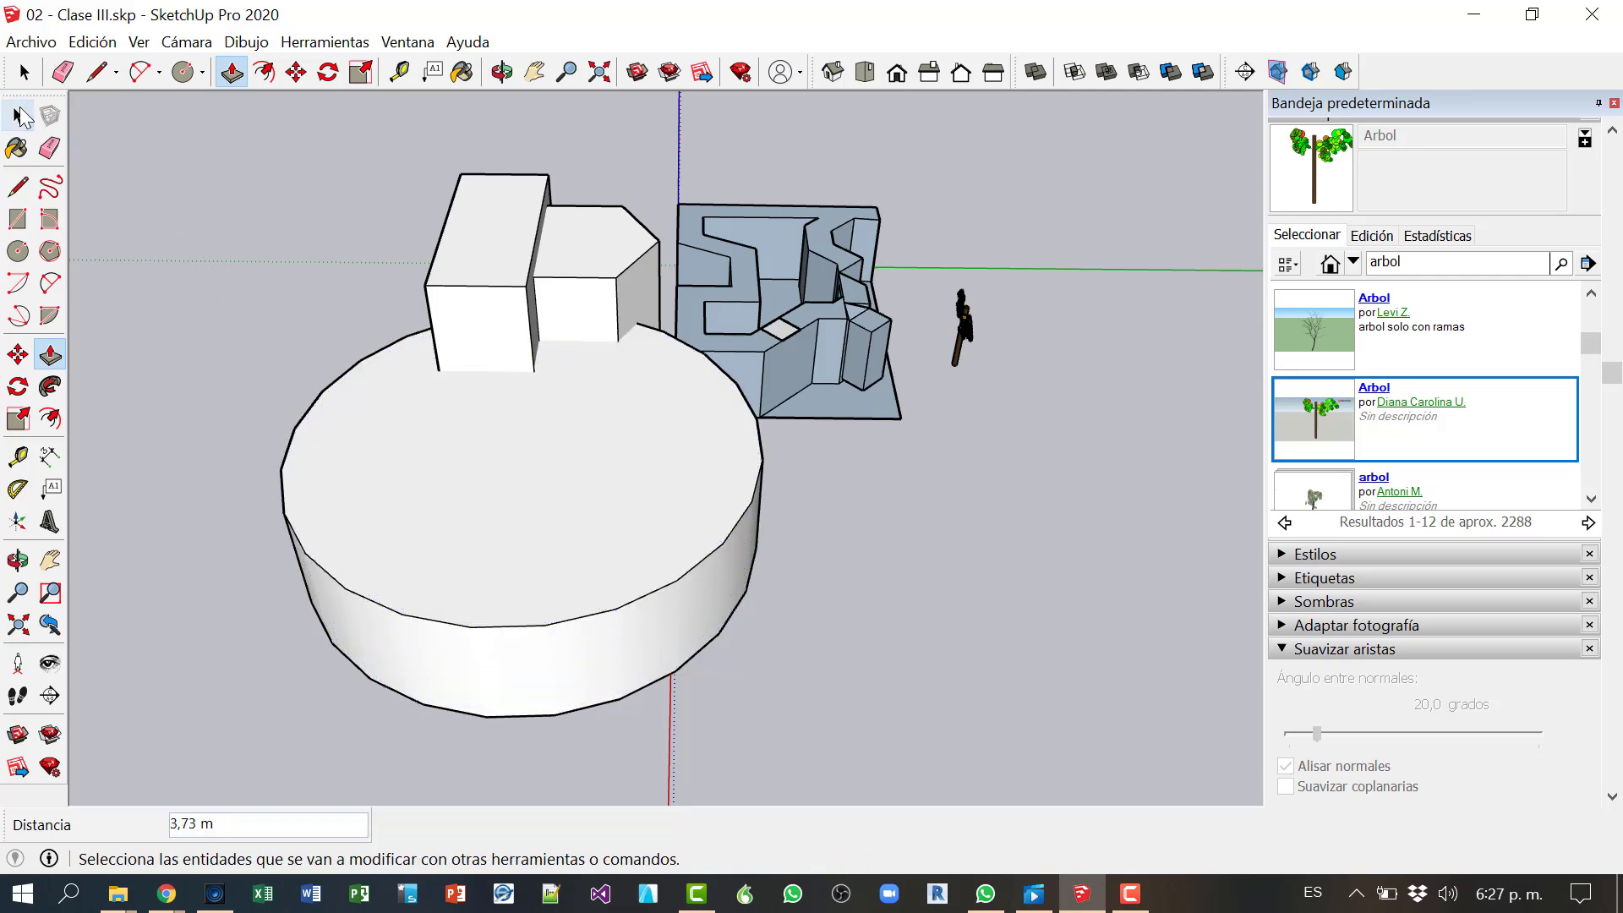
{"action": "left_click", "coordinate": [20, 115]}
{"action": "triple_click", "coordinate": [580, 626]}
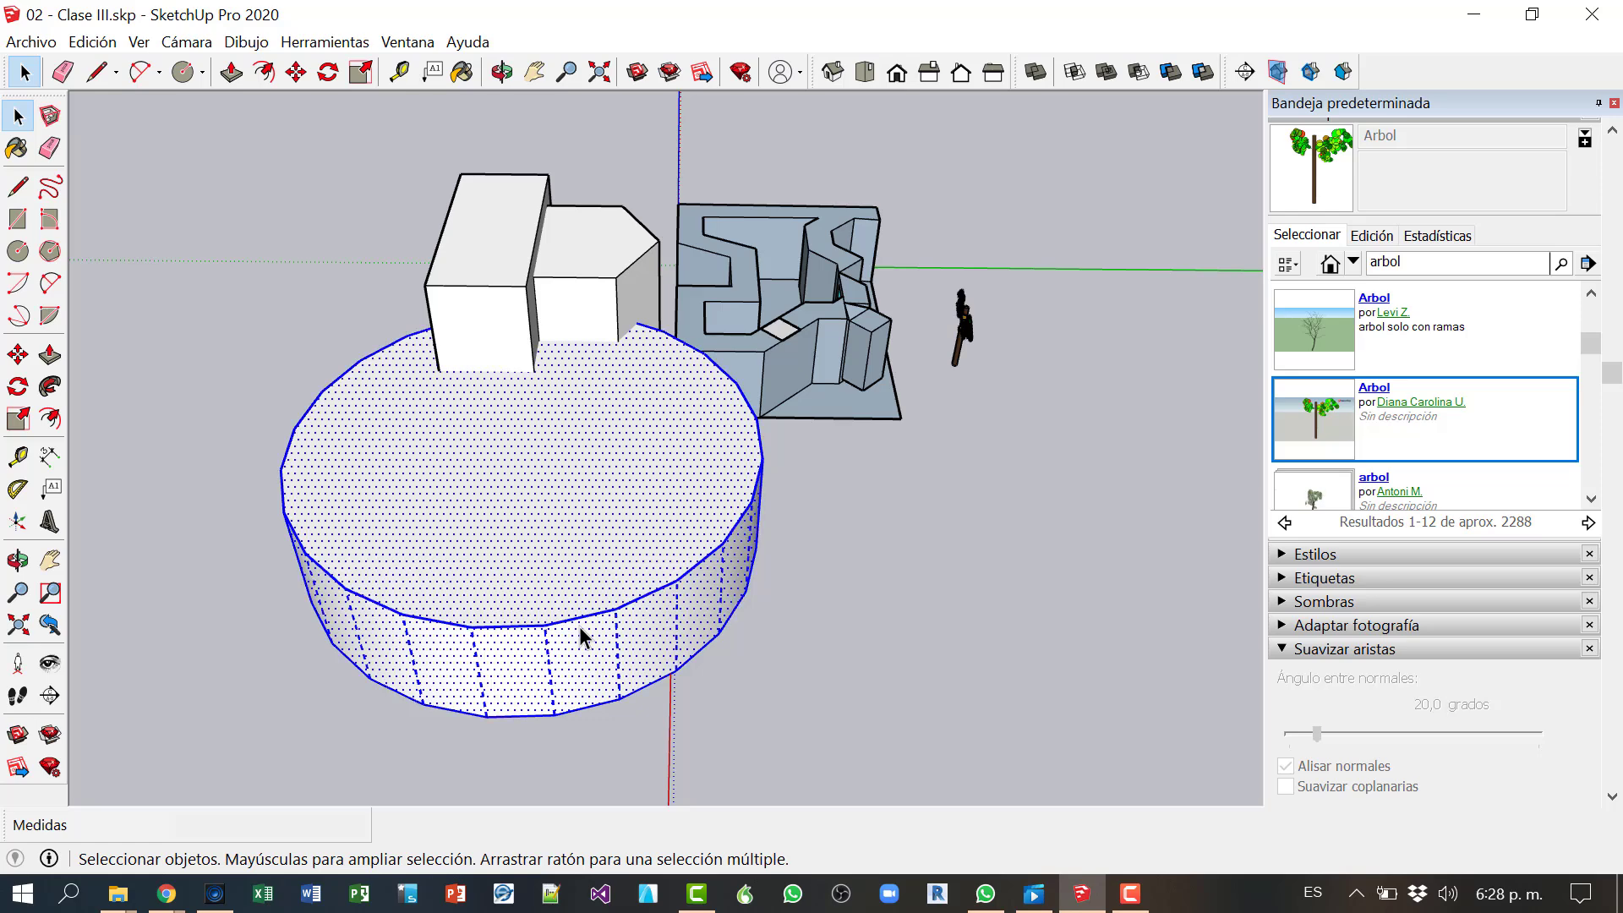
{"action": "right_click", "coordinate": [561, 555]}
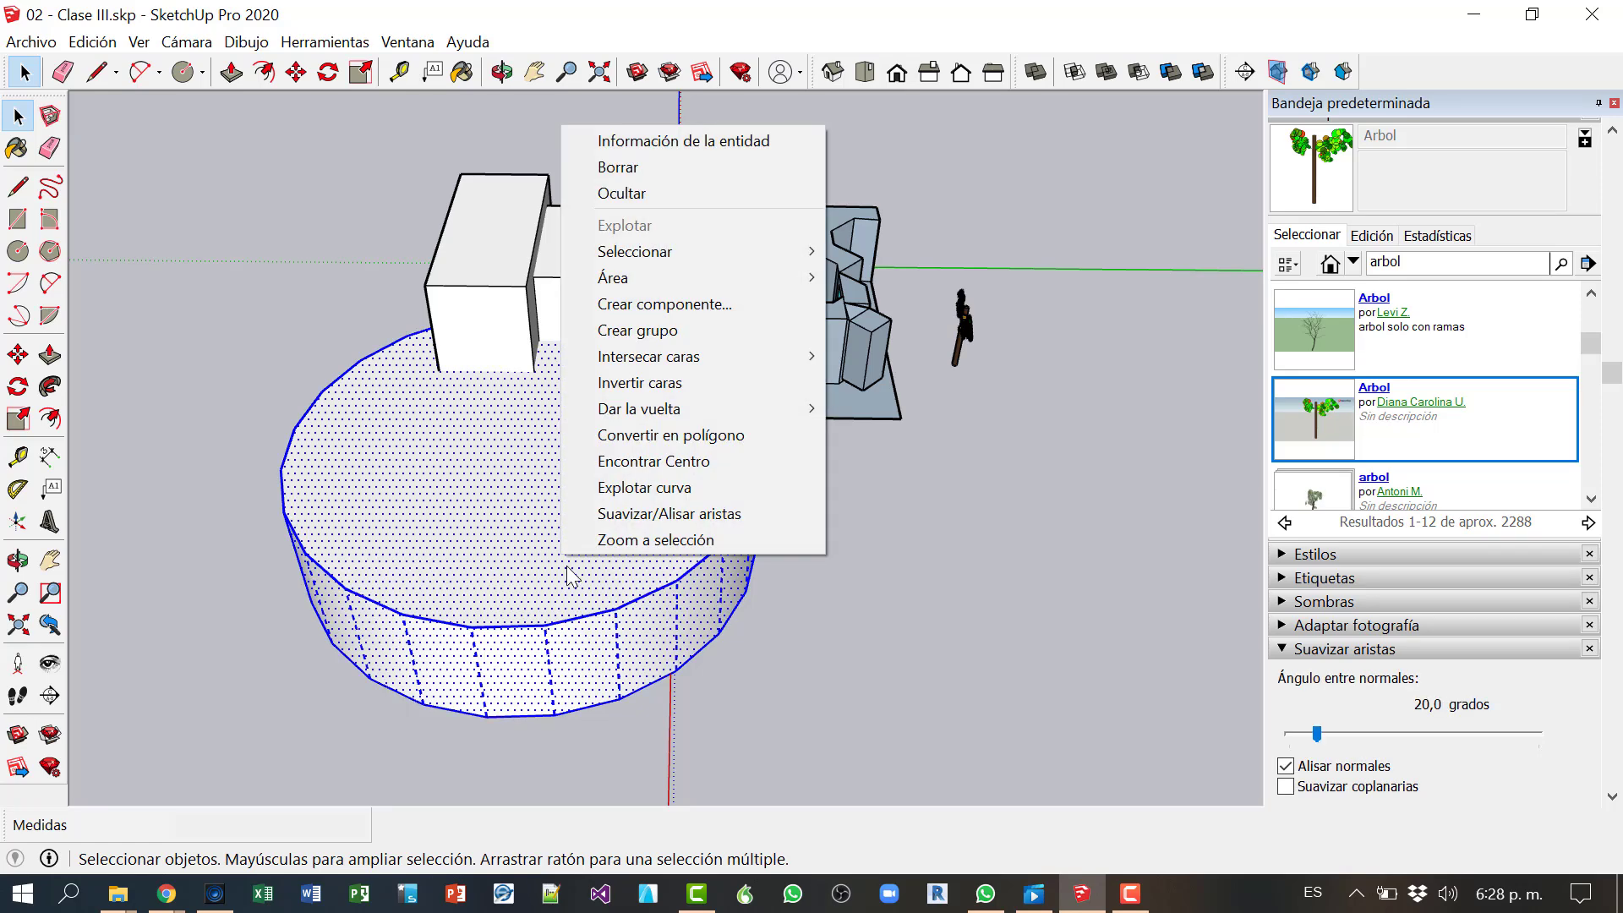
{"action": "left_click", "coordinate": [640, 332]}
{"action": "left_click", "coordinate": [857, 550]}
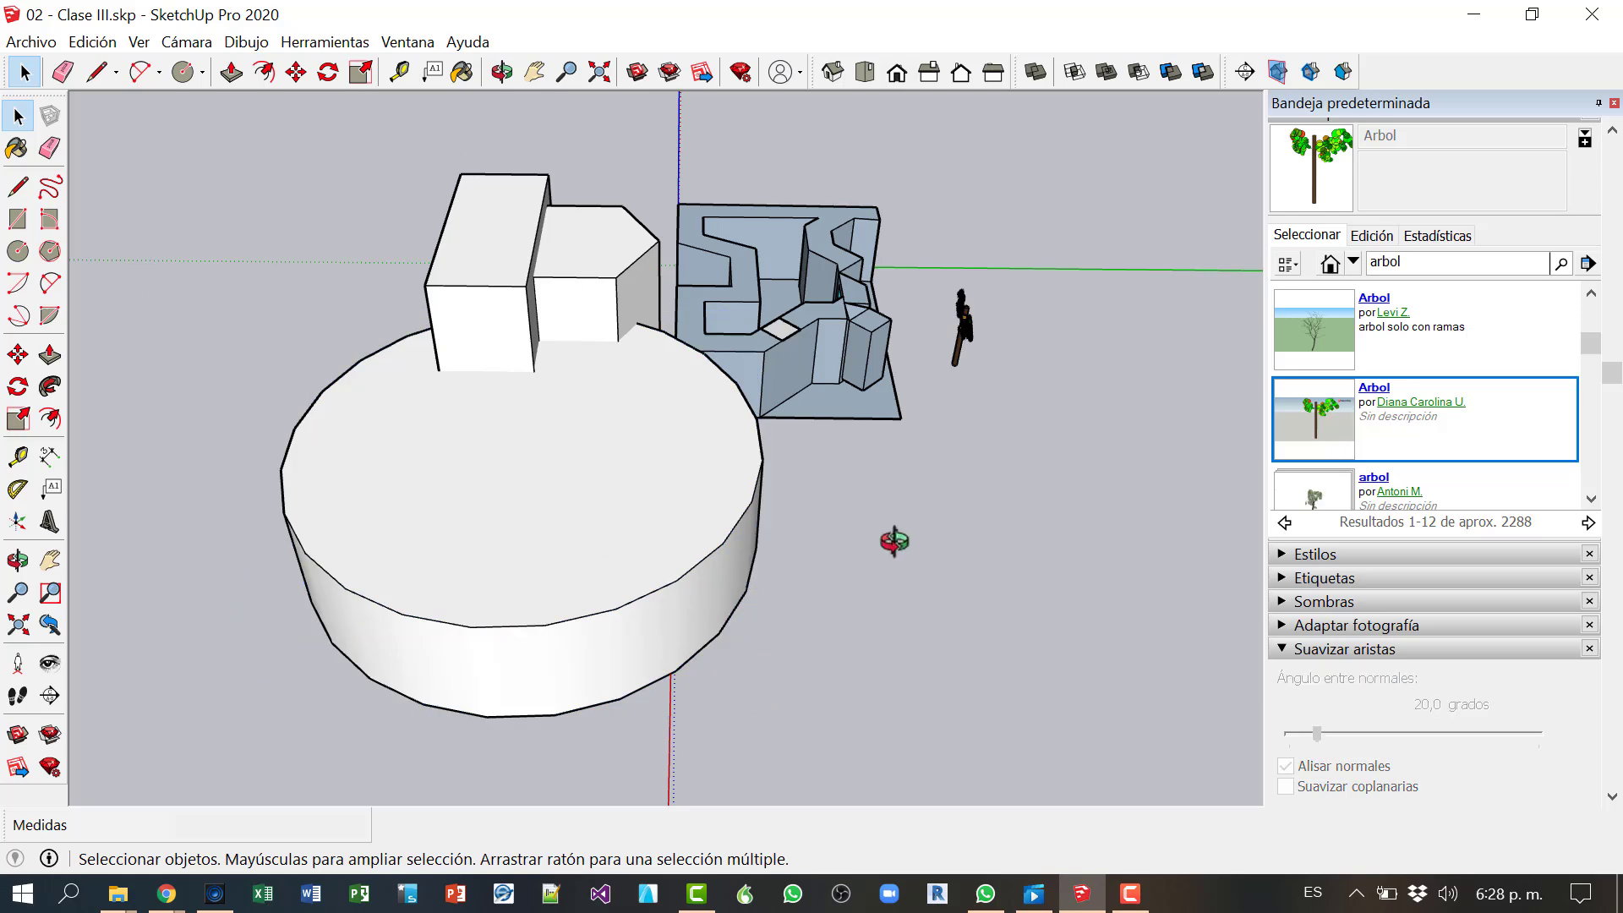
Step: Check the component editing setting that hides the rest of the model, leaving it as it is
{"action": "middle_click_drag", "start_coordinate": [887, 536], "coordinate": [779, 551]}
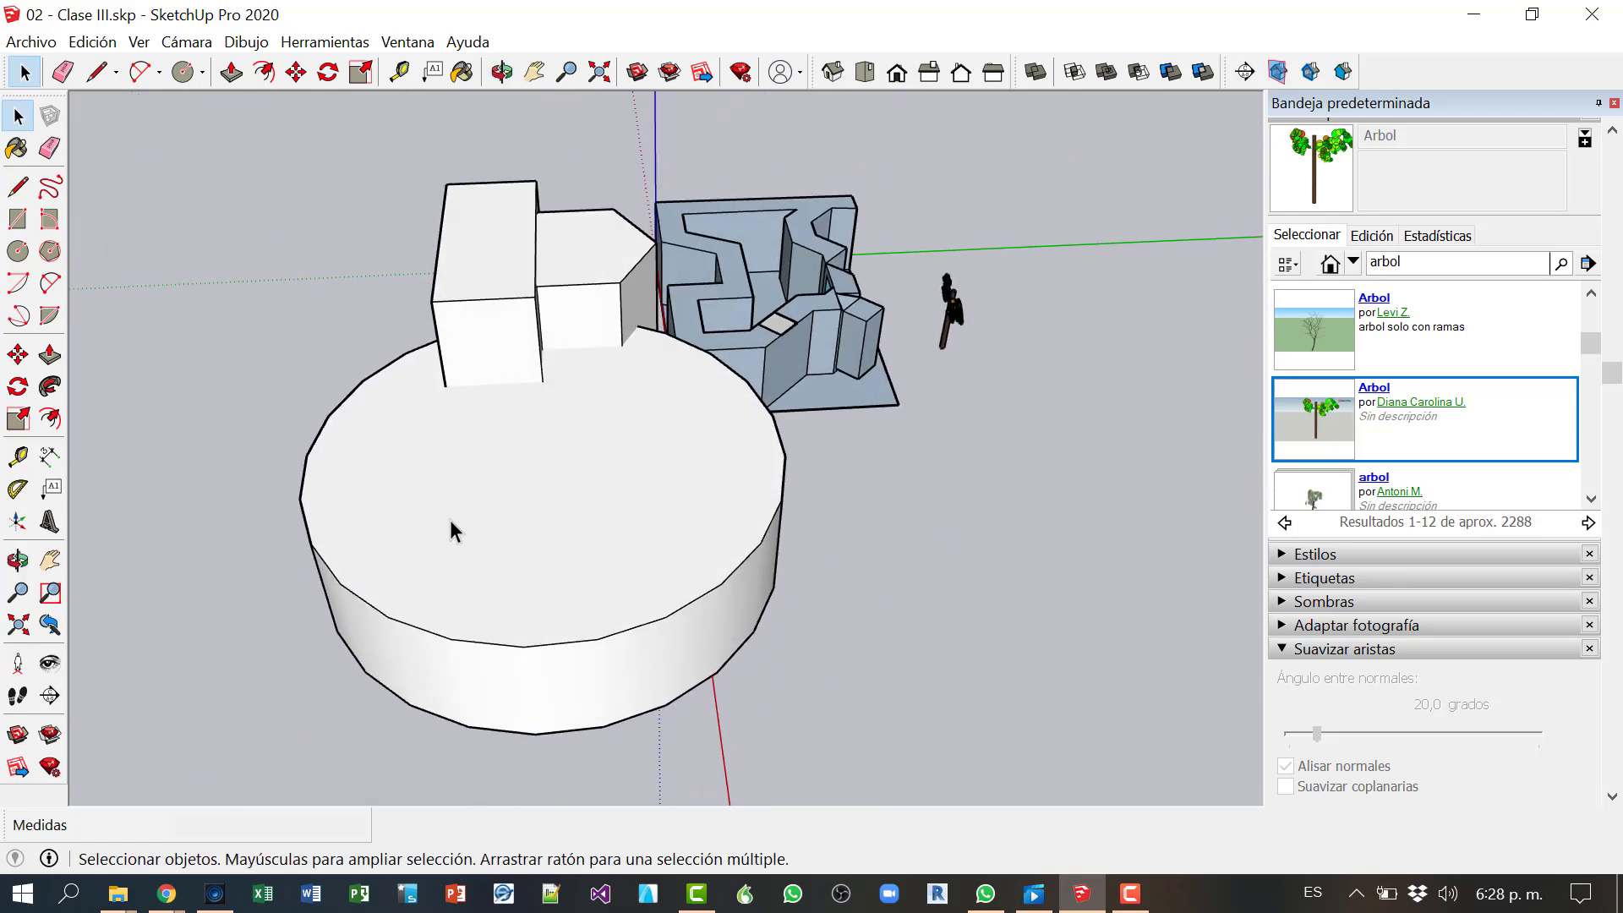
{"action": "left_click", "coordinate": [135, 44]}
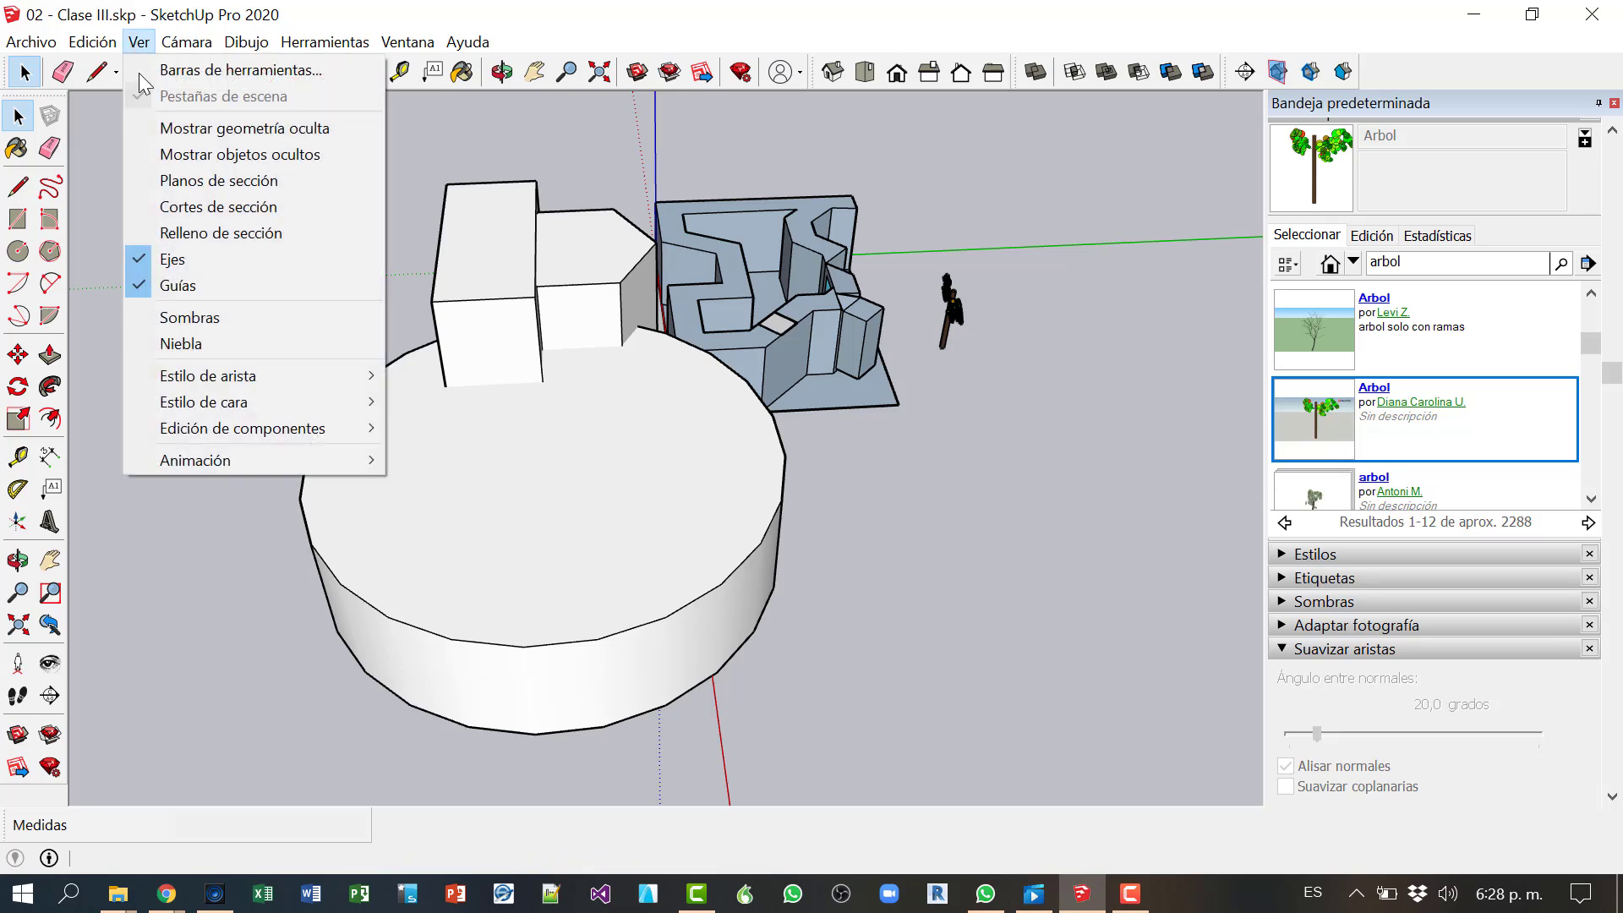
{"action": "mouse_move", "coordinate": [241, 438]}
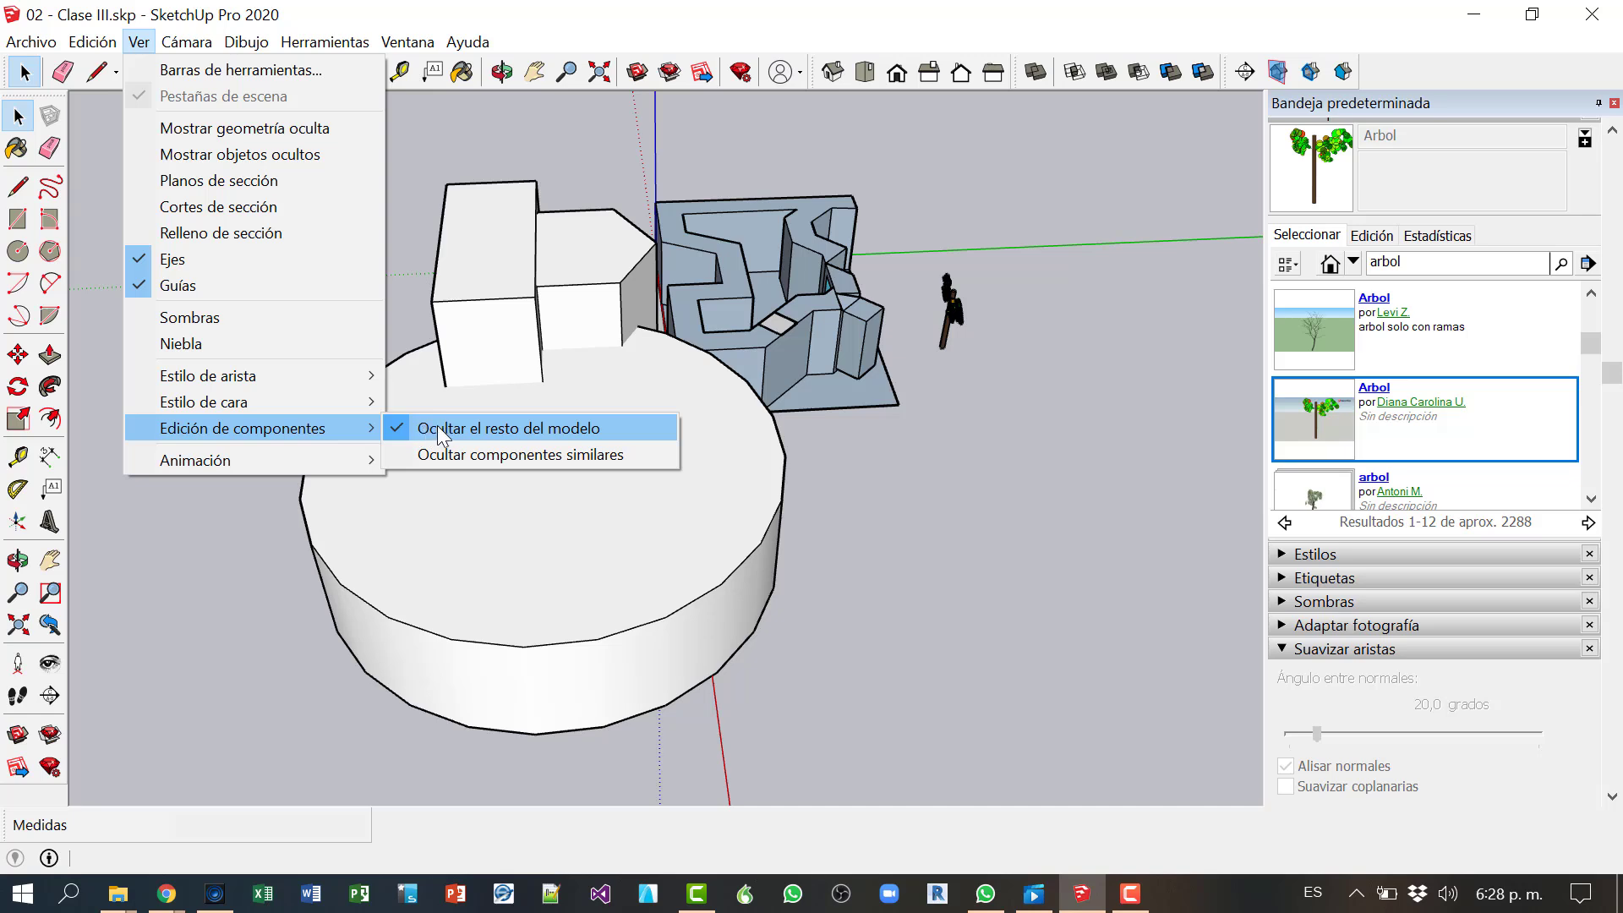
{"action": "left_click", "coordinate": [566, 771]}
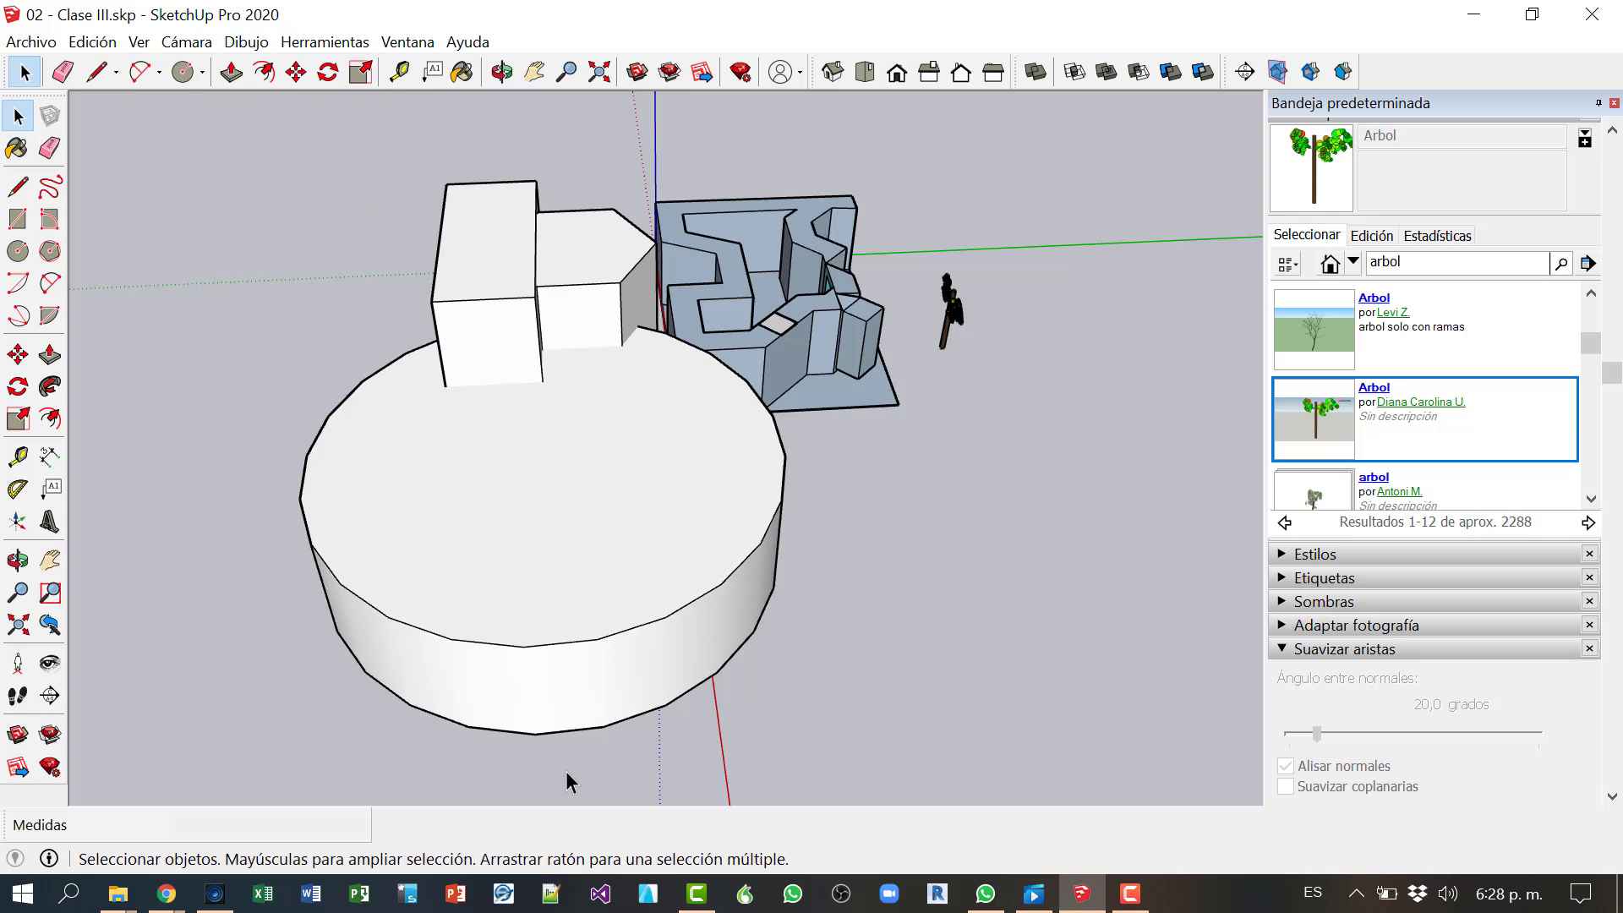
Step: Open the box group for editing, view its isolated geometry from another angle, and exit the group
{"action": "triple_click", "coordinate": [505, 315]}
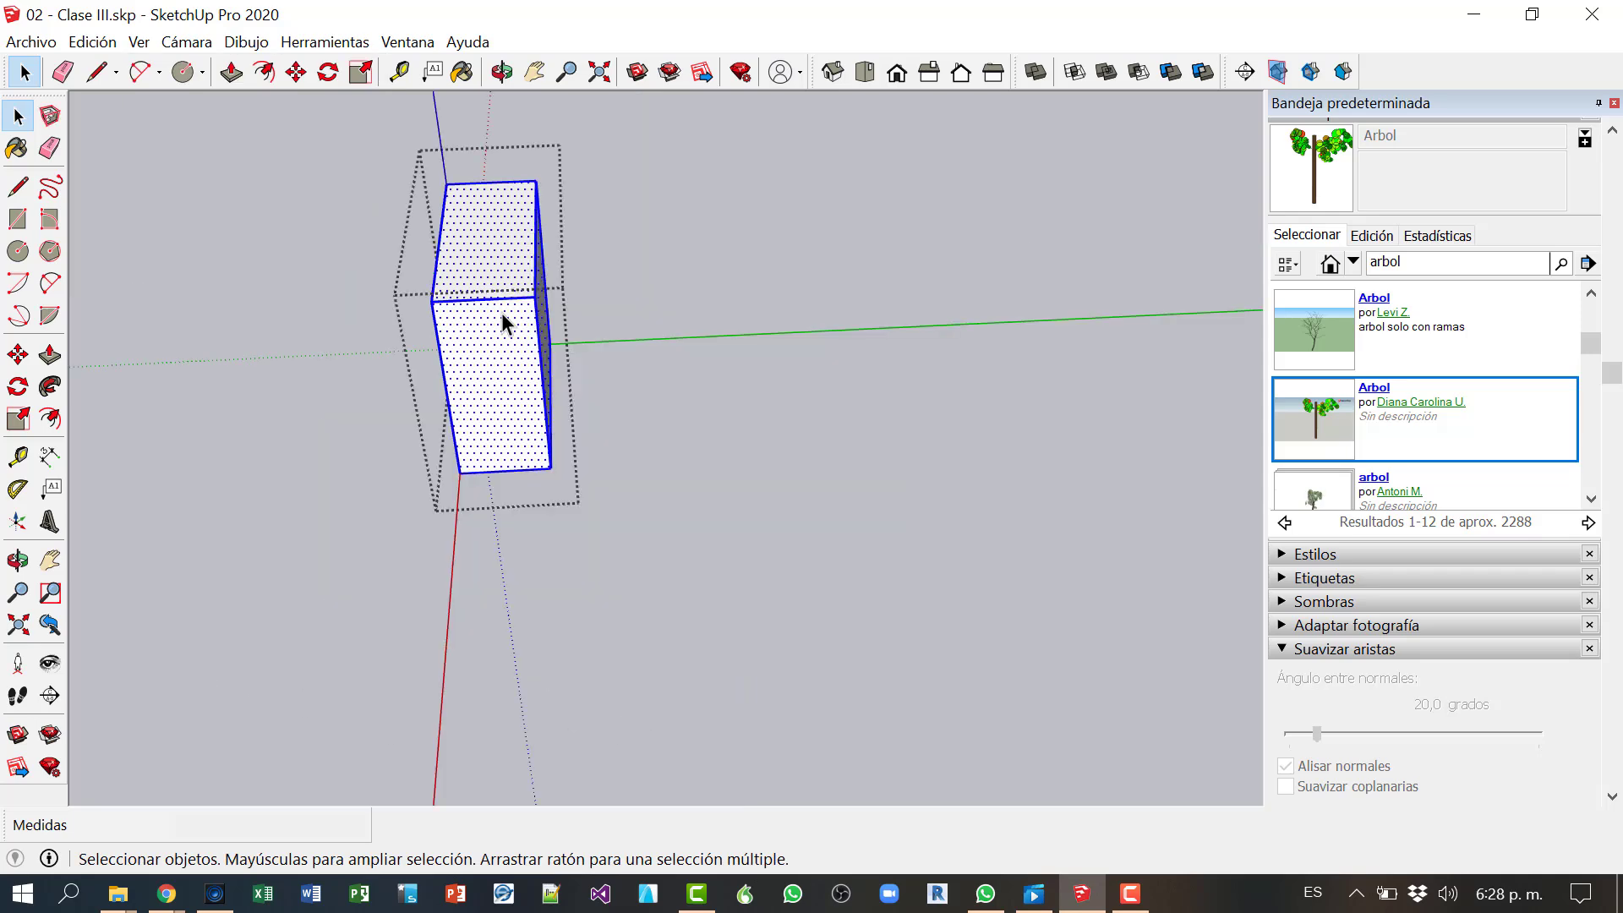
{"action": "key", "text": "o"}
{"action": "left_click_drag", "start_coordinate": [503, 638], "coordinate": [834, 662]}
{"action": "key", "text": "space"}
{"action": "left_click", "coordinate": [840, 672]}
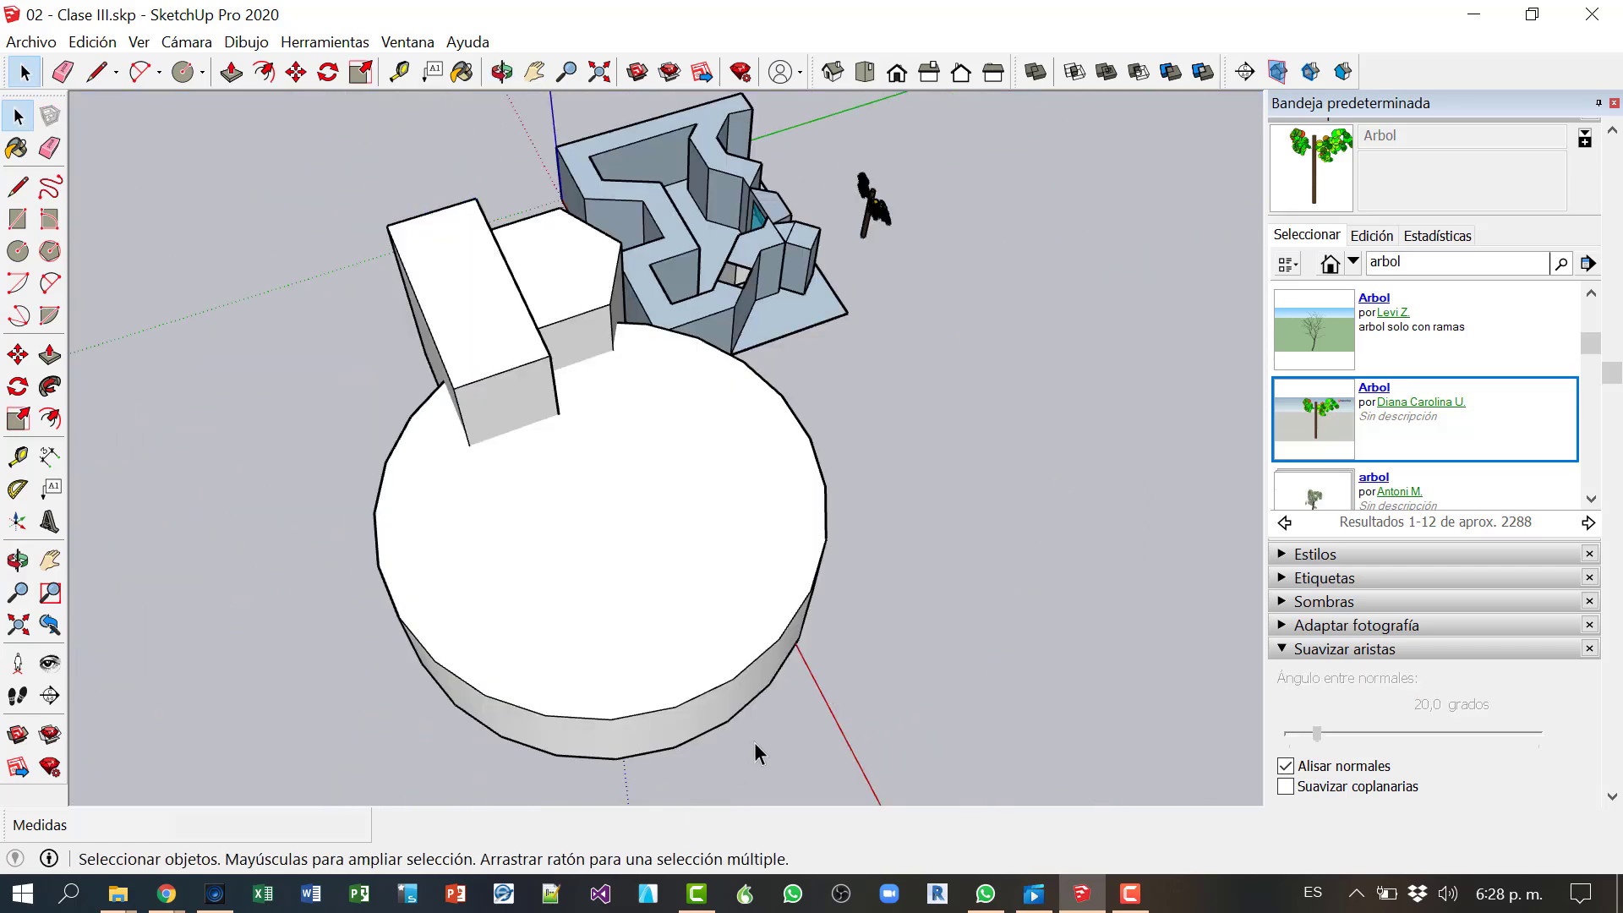
Step: Open the cylinder group for editing to see it isolated from the model, and exit the group
{"action": "key", "text": "o"}
{"action": "left_click_drag", "start_coordinate": [803, 753], "coordinate": [471, 580]}
{"action": "key", "text": "space"}
{"action": "double_click", "coordinate": [545, 475]}
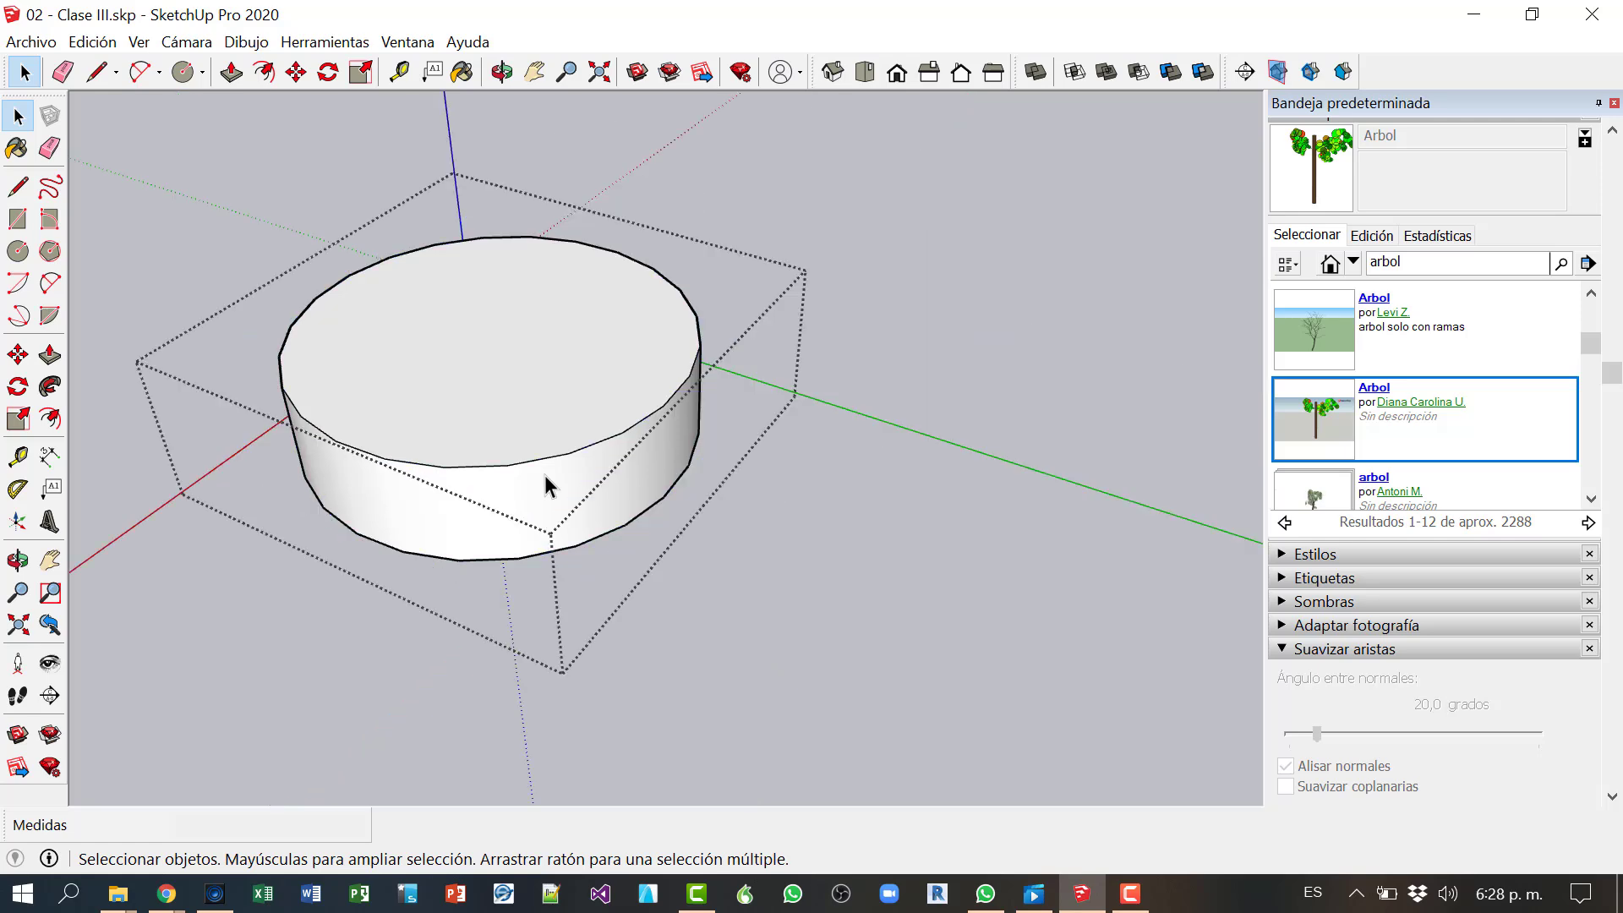
{"action": "left_click", "coordinate": [627, 671]}
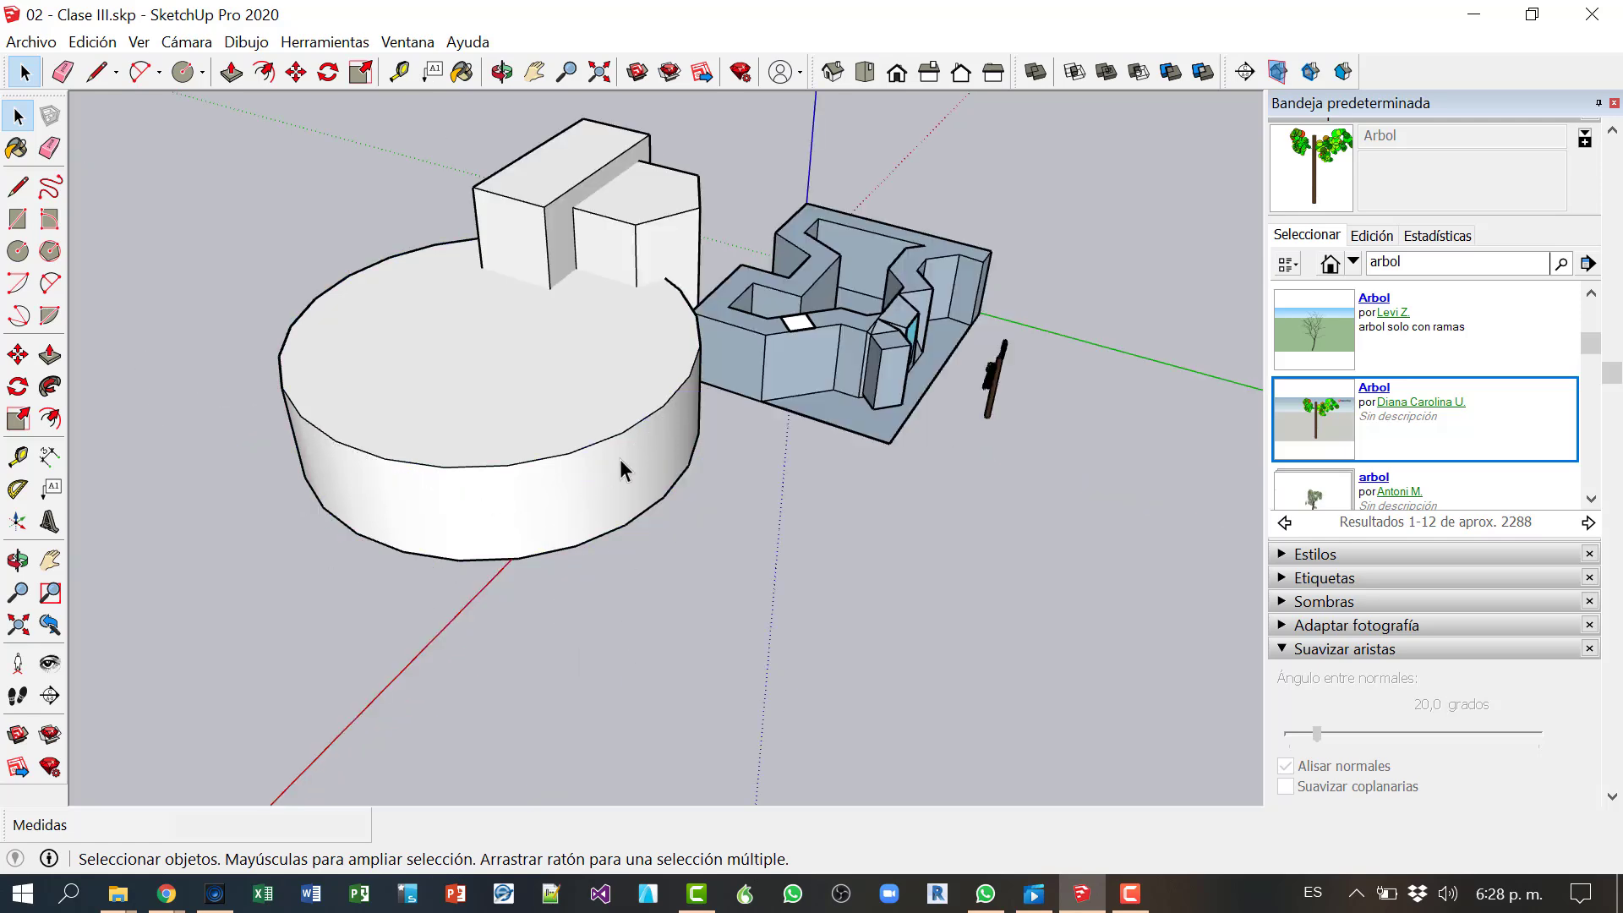
Step: Open the hexagonal prism group for editing, look at it isolated, and exit the group
{"action": "double_click", "coordinate": [664, 223]}
{"action": "middle_click_drag", "start_coordinate": [785, 520], "coordinate": [1113, 546]}
{"action": "left_click", "coordinate": [1103, 554]}
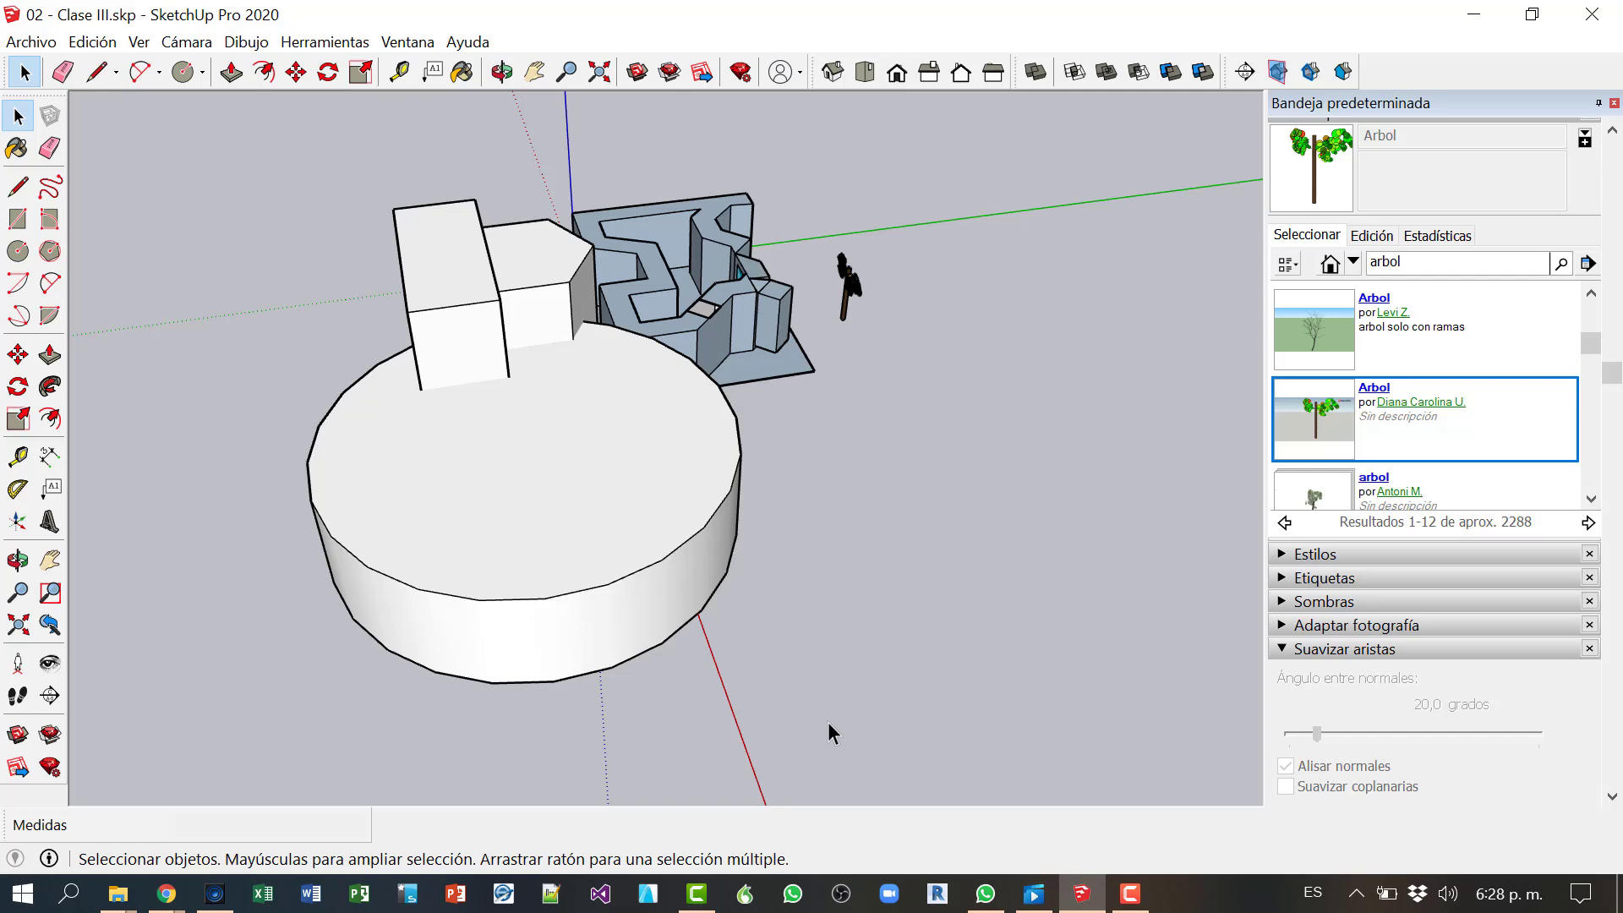
Step: Open the tree component for editing to view it in isolation, and exit the component
{"action": "middle_click_drag", "start_coordinate": [945, 634], "coordinate": [791, 421]}
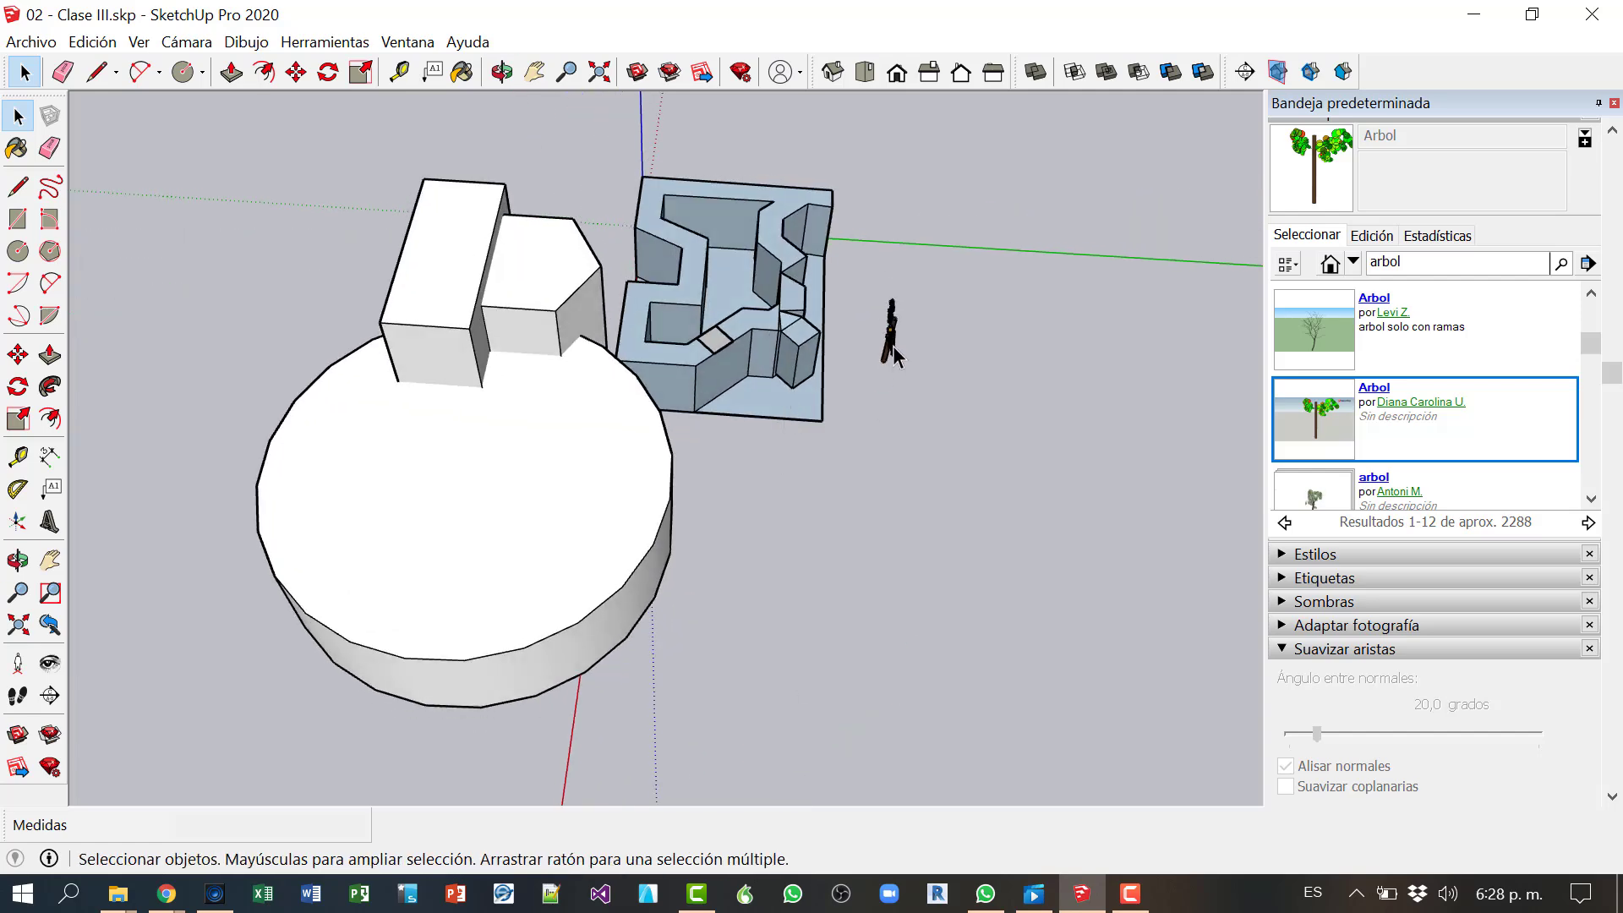
{"action": "double_click", "coordinate": [894, 351]}
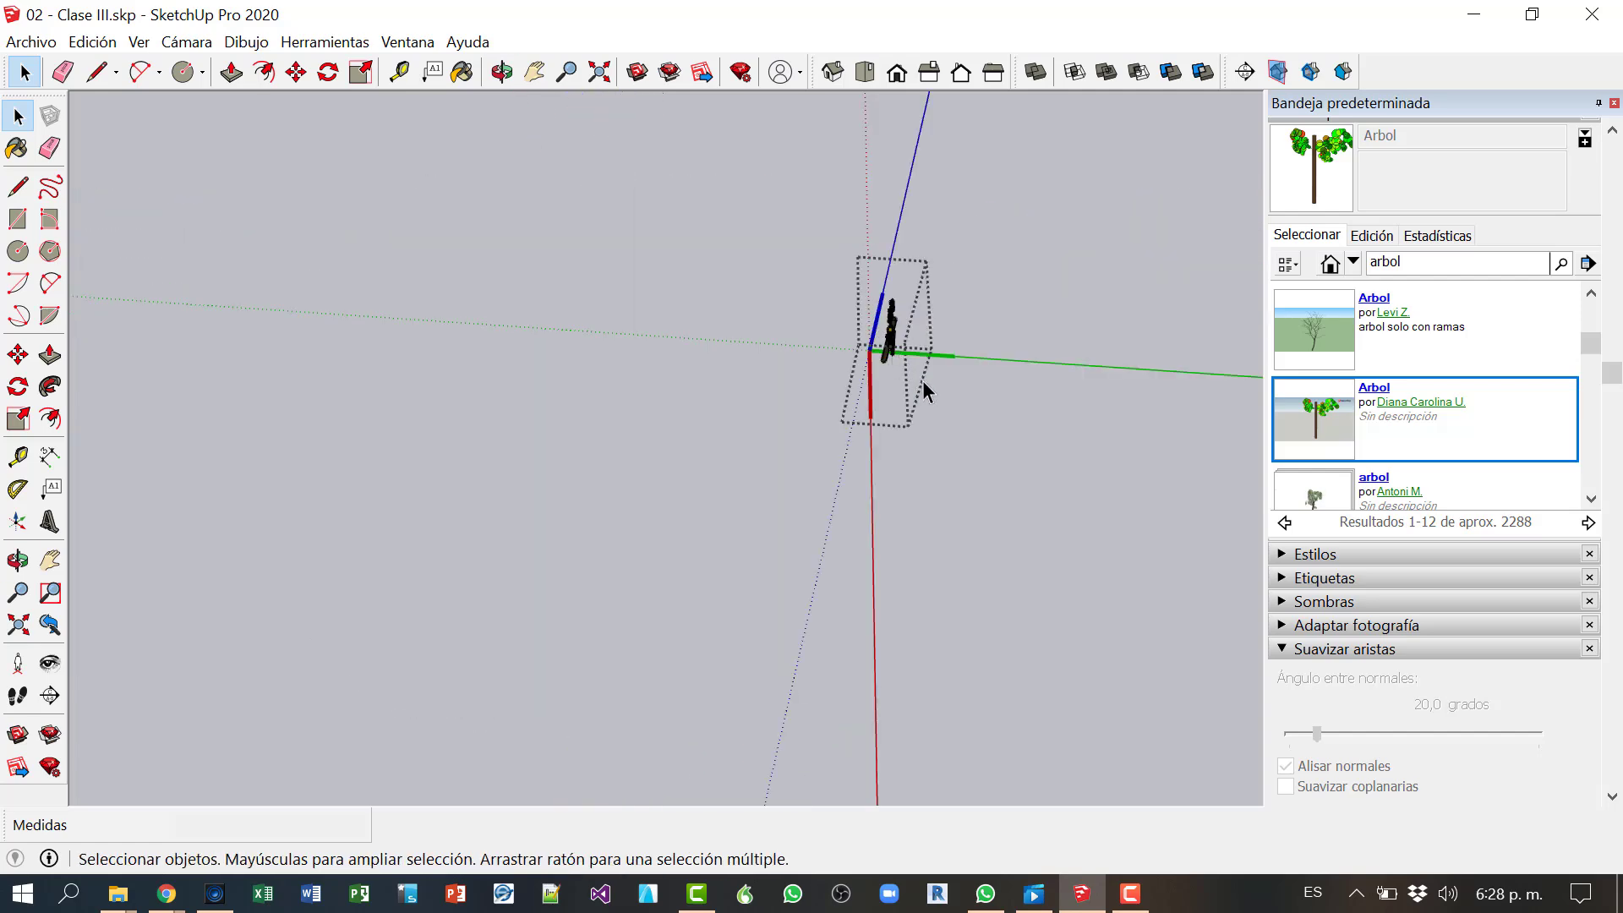
{"action": "left_click", "coordinate": [1017, 693]}
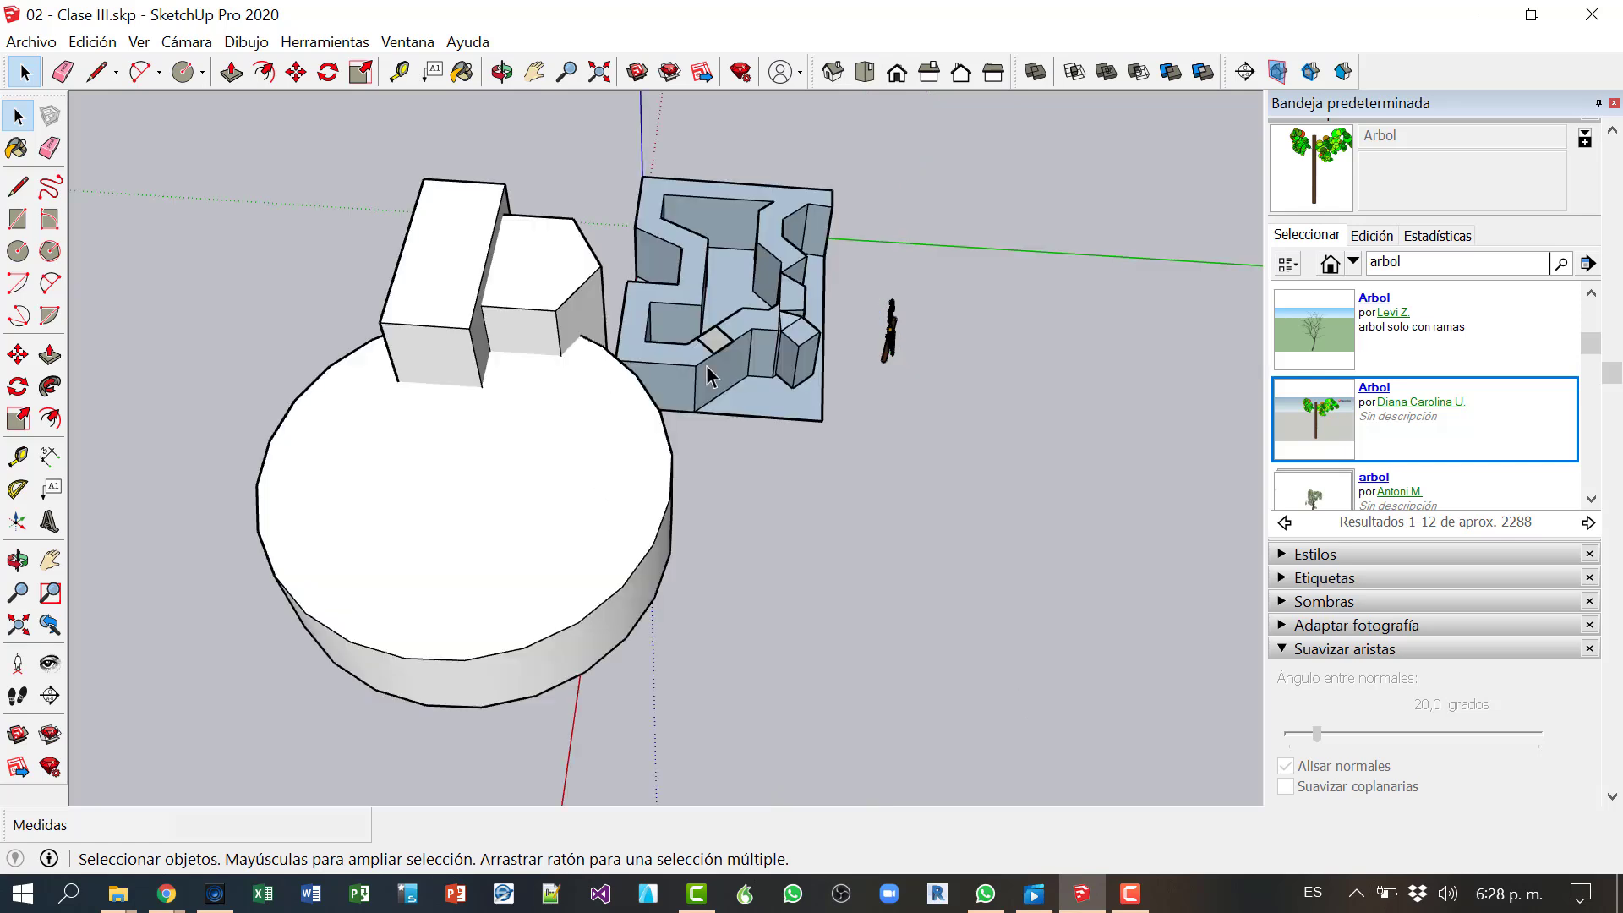
Step: Select the ungrouped walled model's connected geometry and its single faces, and compare by opening and exiting the cylinder group
{"action": "triple_click", "coordinate": [739, 376]}
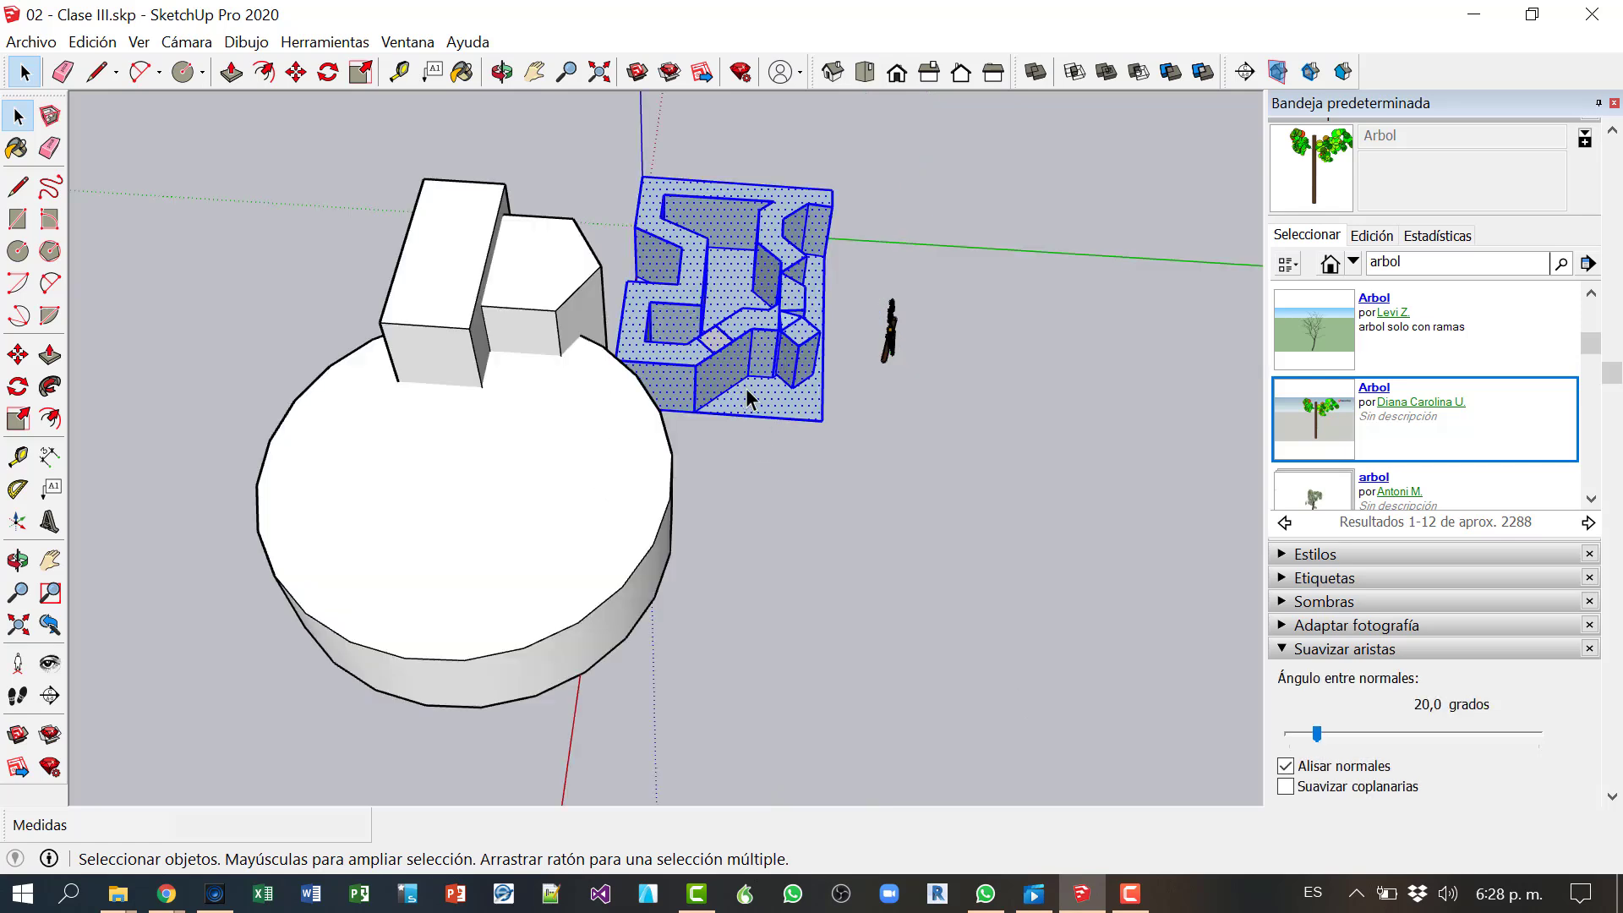
{"action": "left_click", "coordinate": [814, 413]}
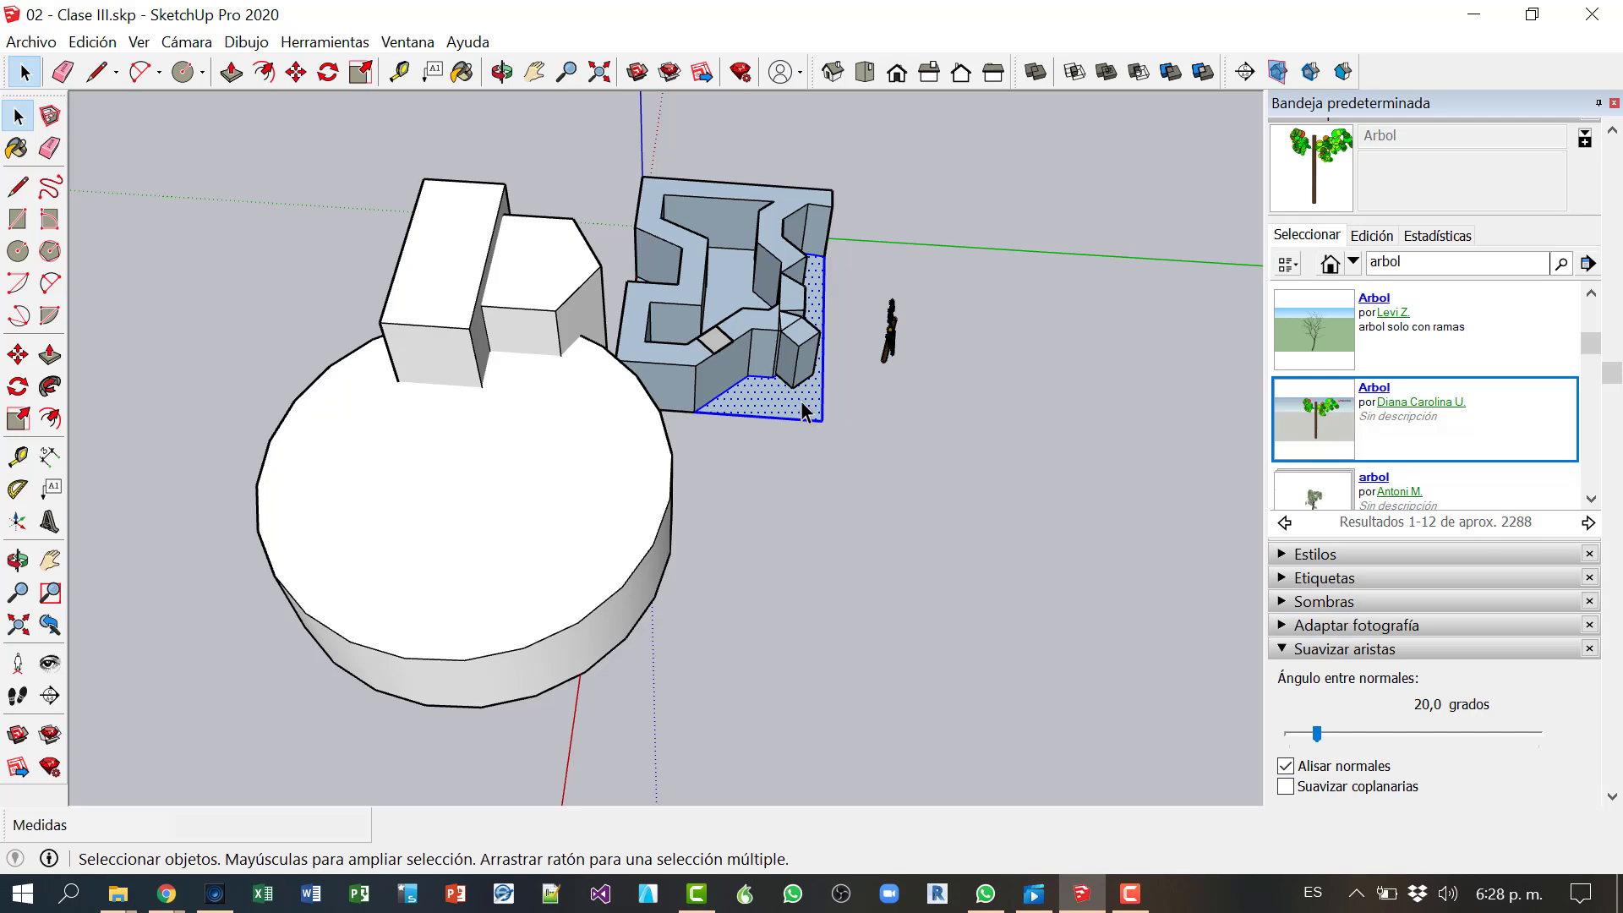
{"action": "left_click", "coordinate": [748, 326]}
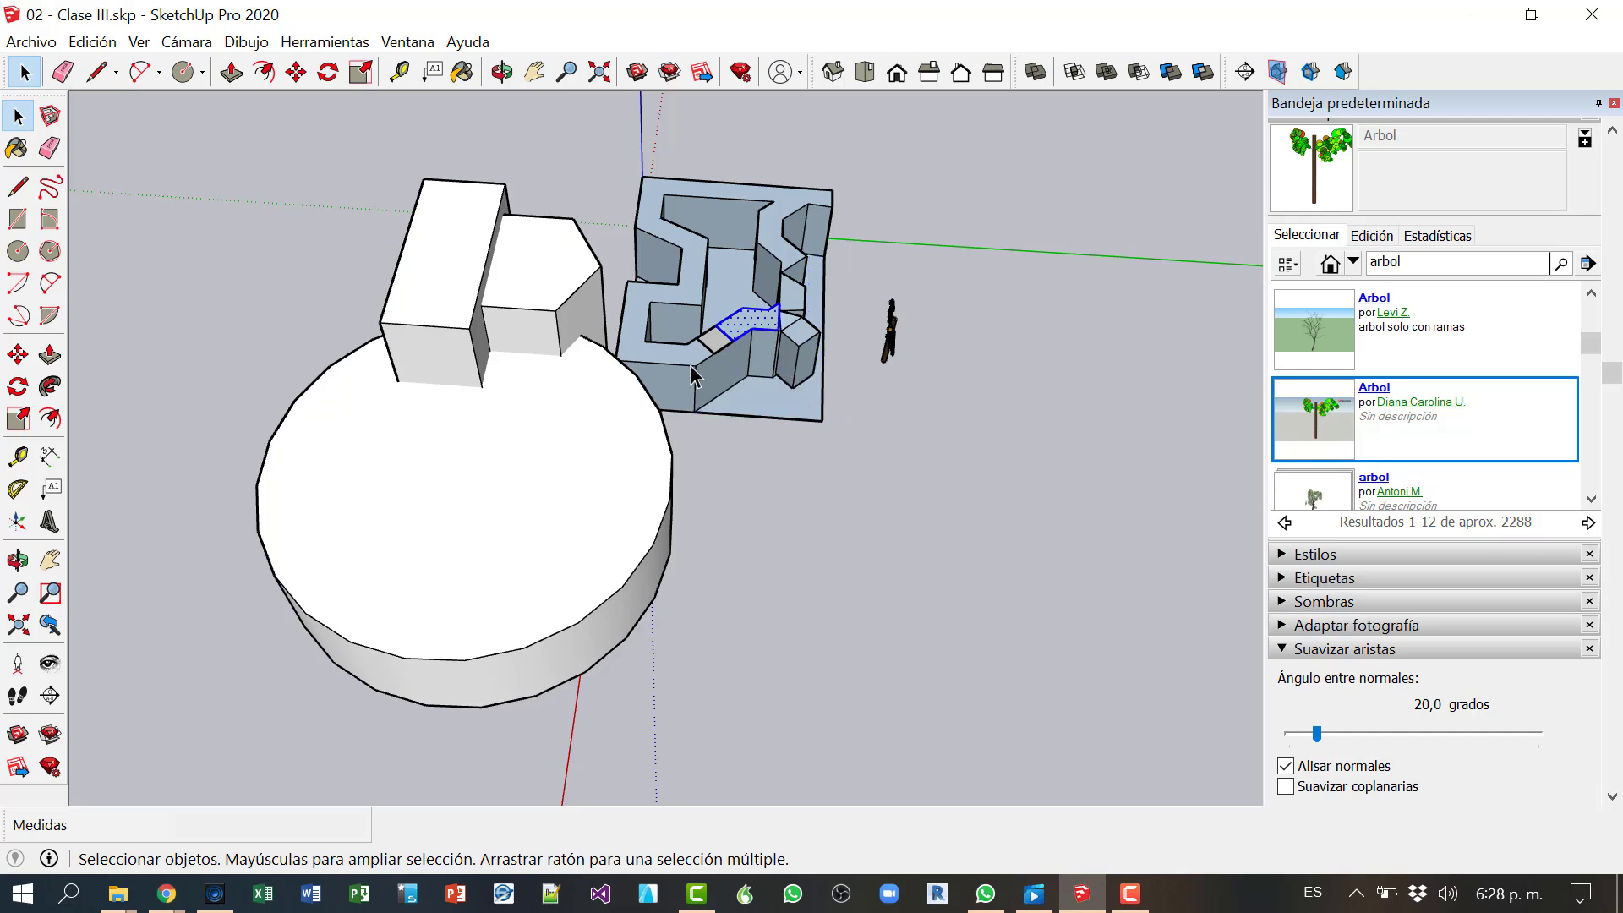
{"action": "double_click", "coordinate": [511, 514]}
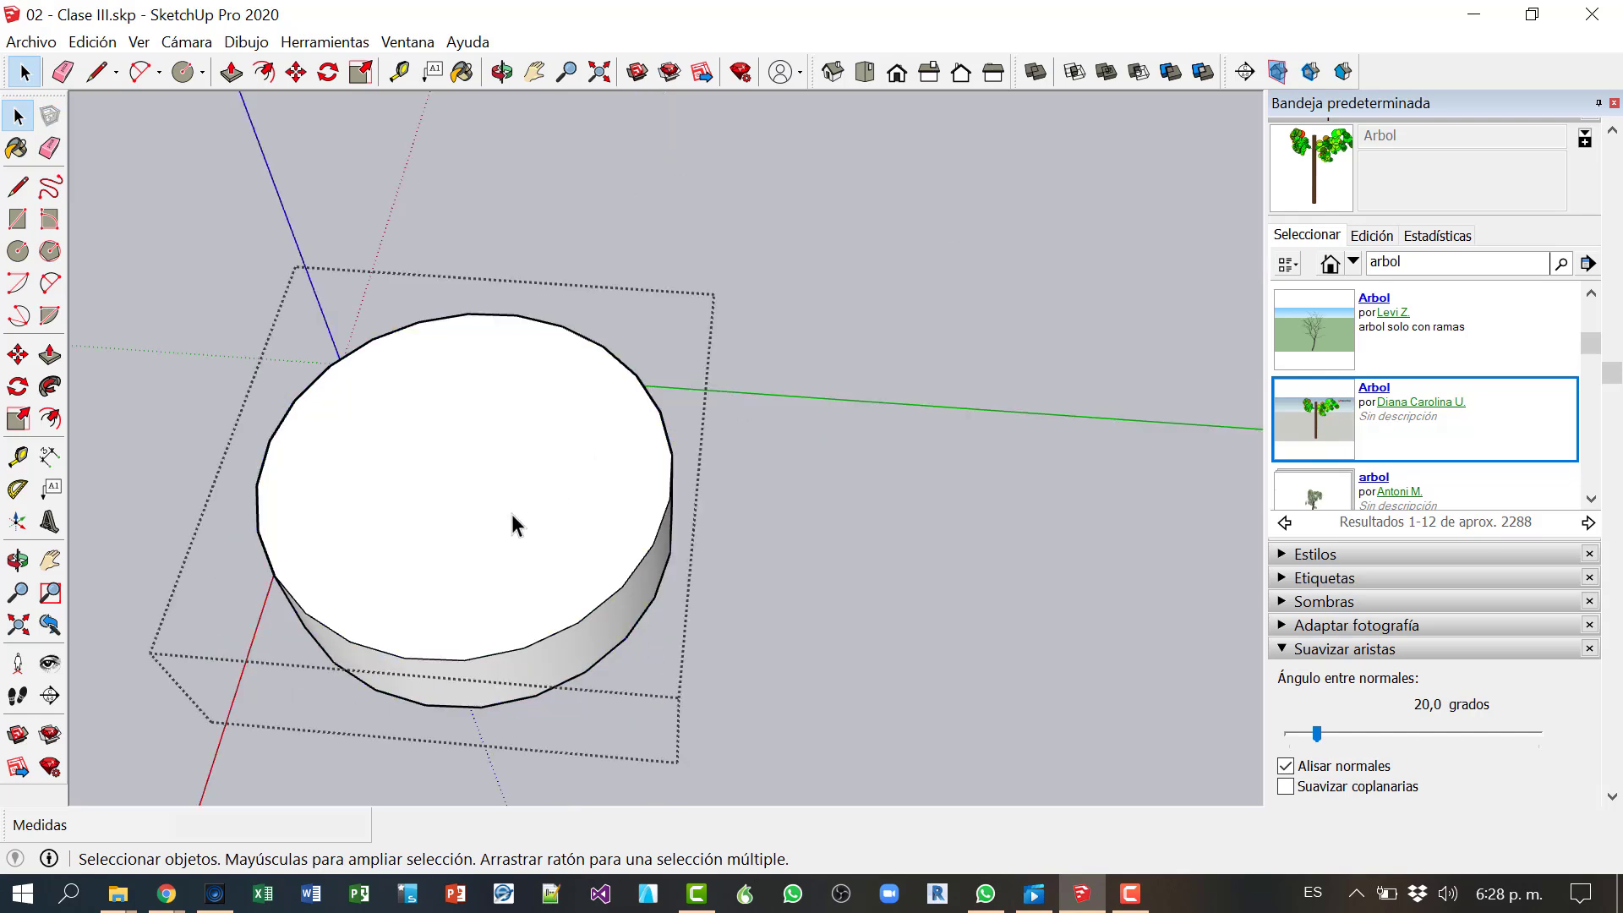
{"action": "left_click", "coordinate": [830, 575]}
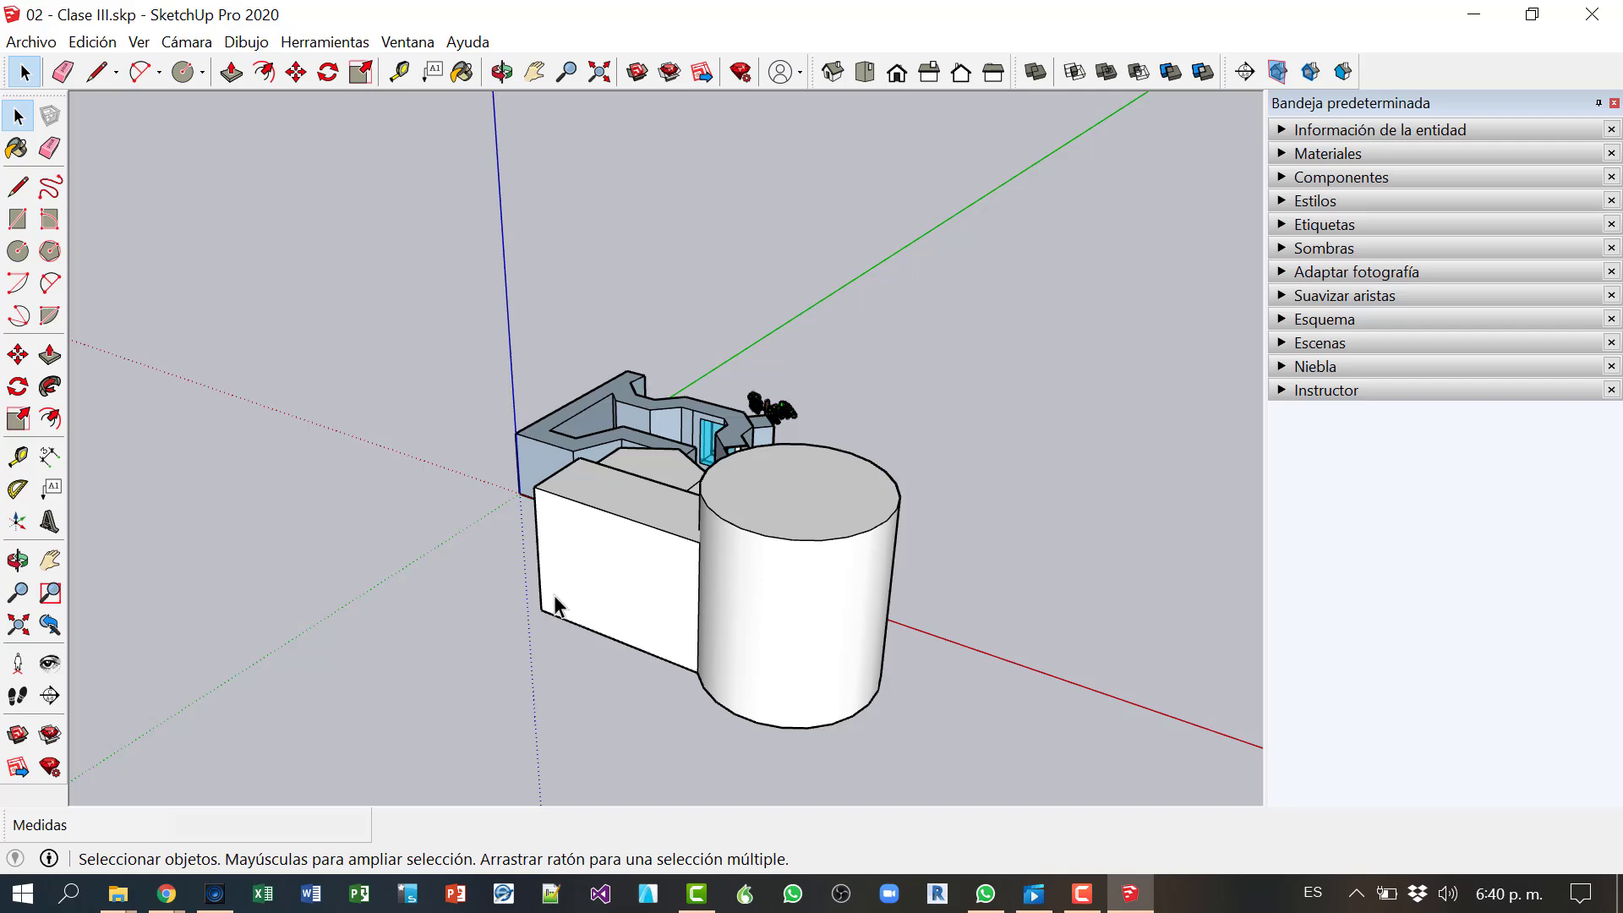
Step: Set the model's face style to Alambre (wireframe)
{"action": "middle_click_drag", "start_coordinate": [912, 644], "coordinate": [831, 681]}
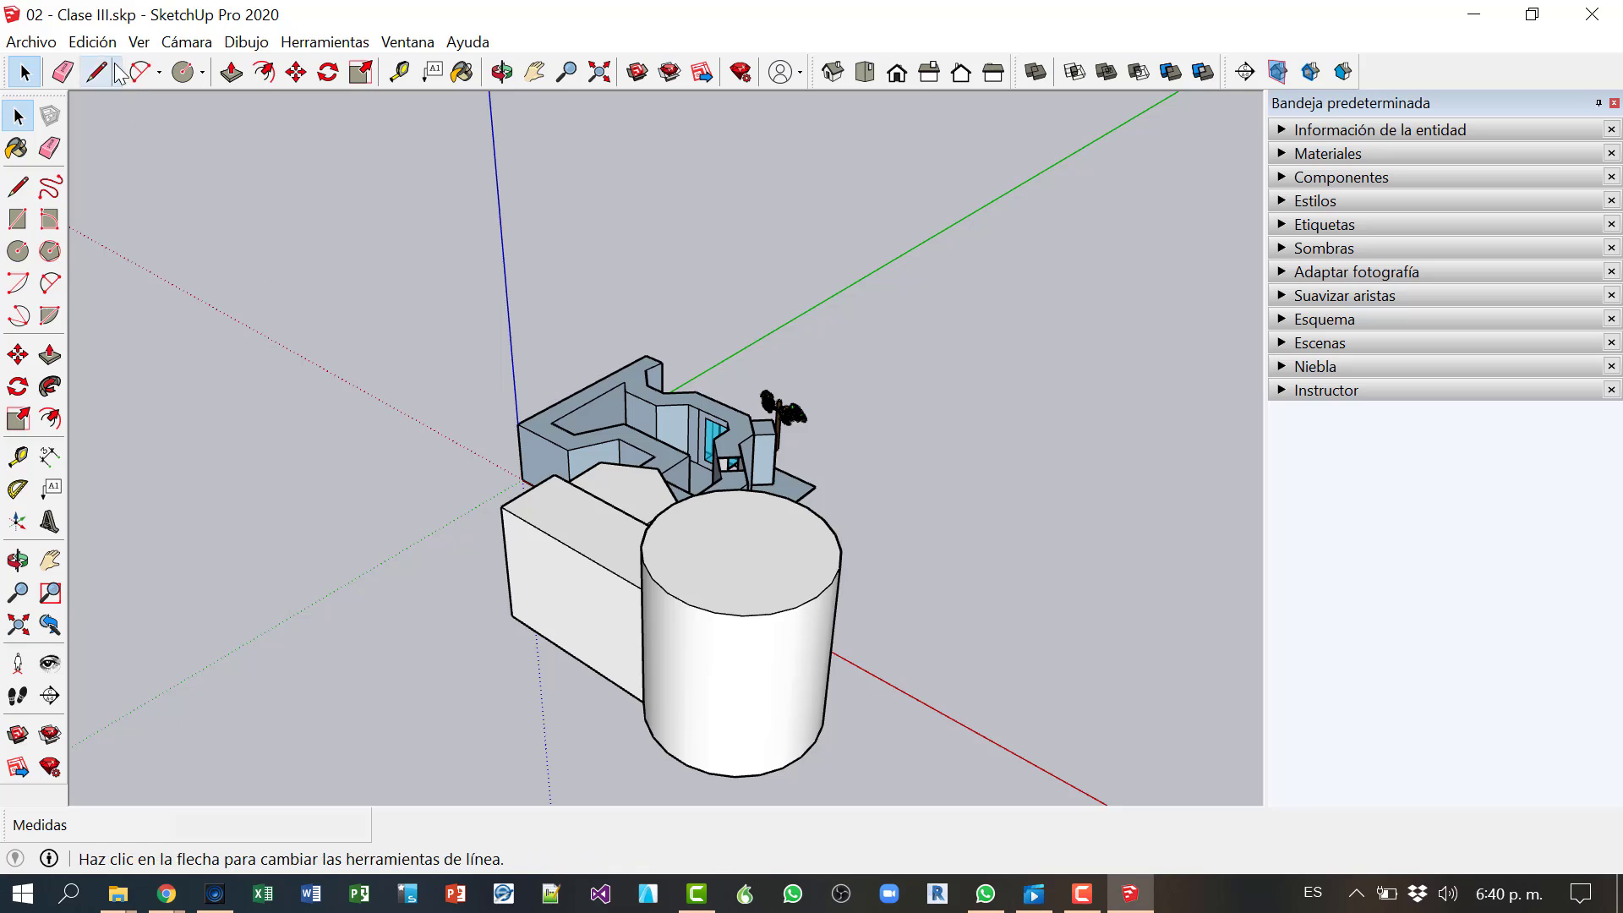
{"action": "left_click", "coordinate": [139, 42]}
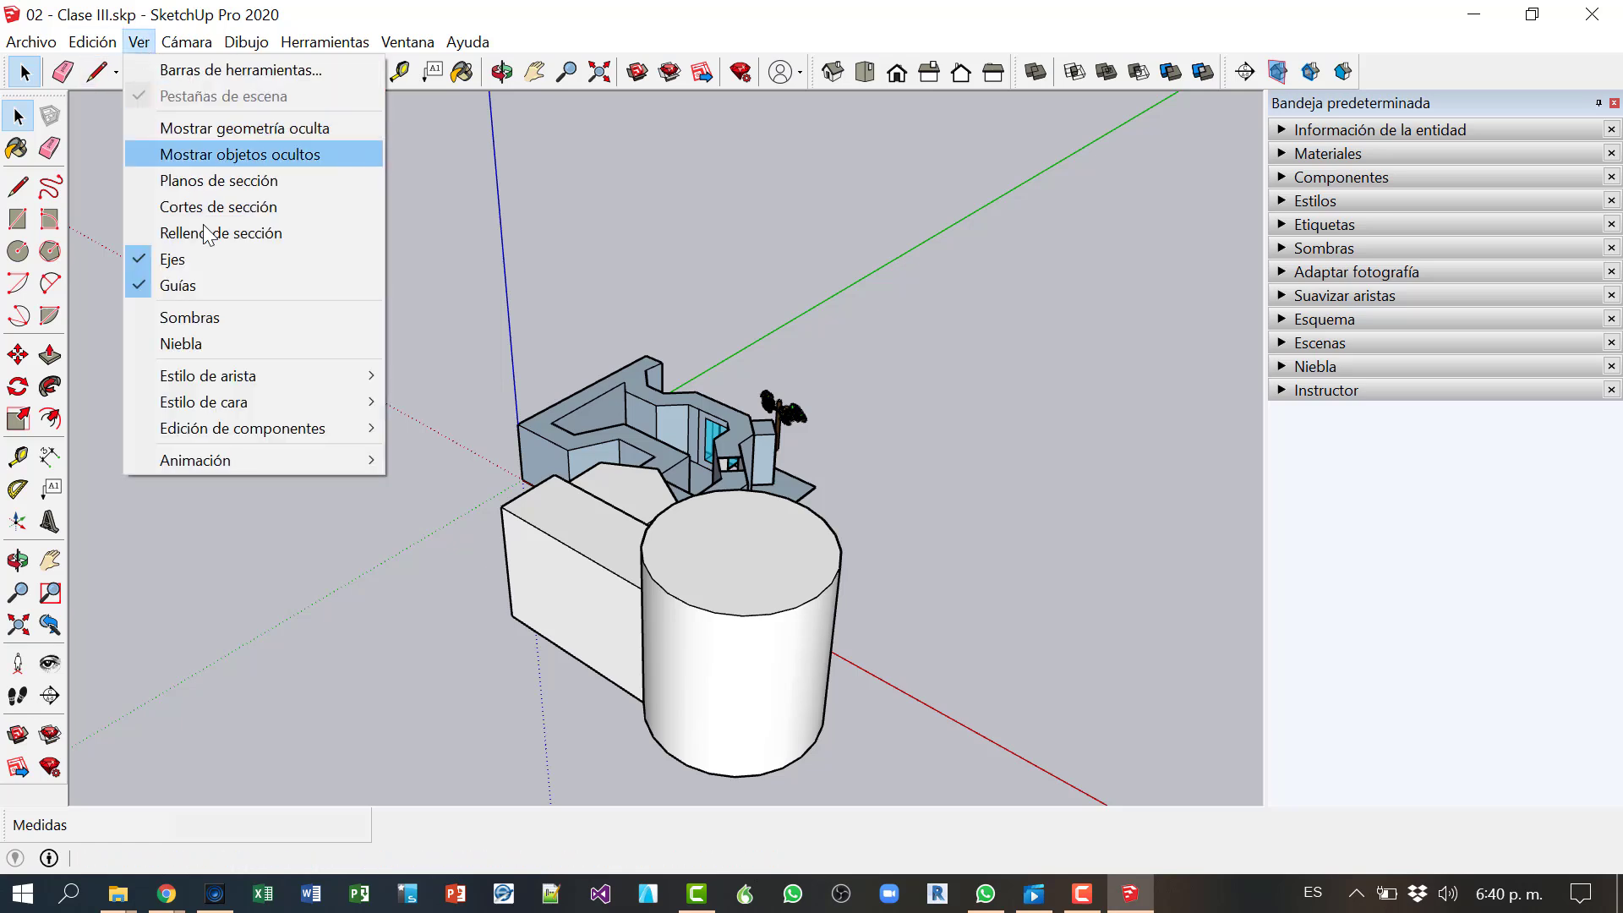
{"action": "mouse_move", "coordinate": [271, 406]}
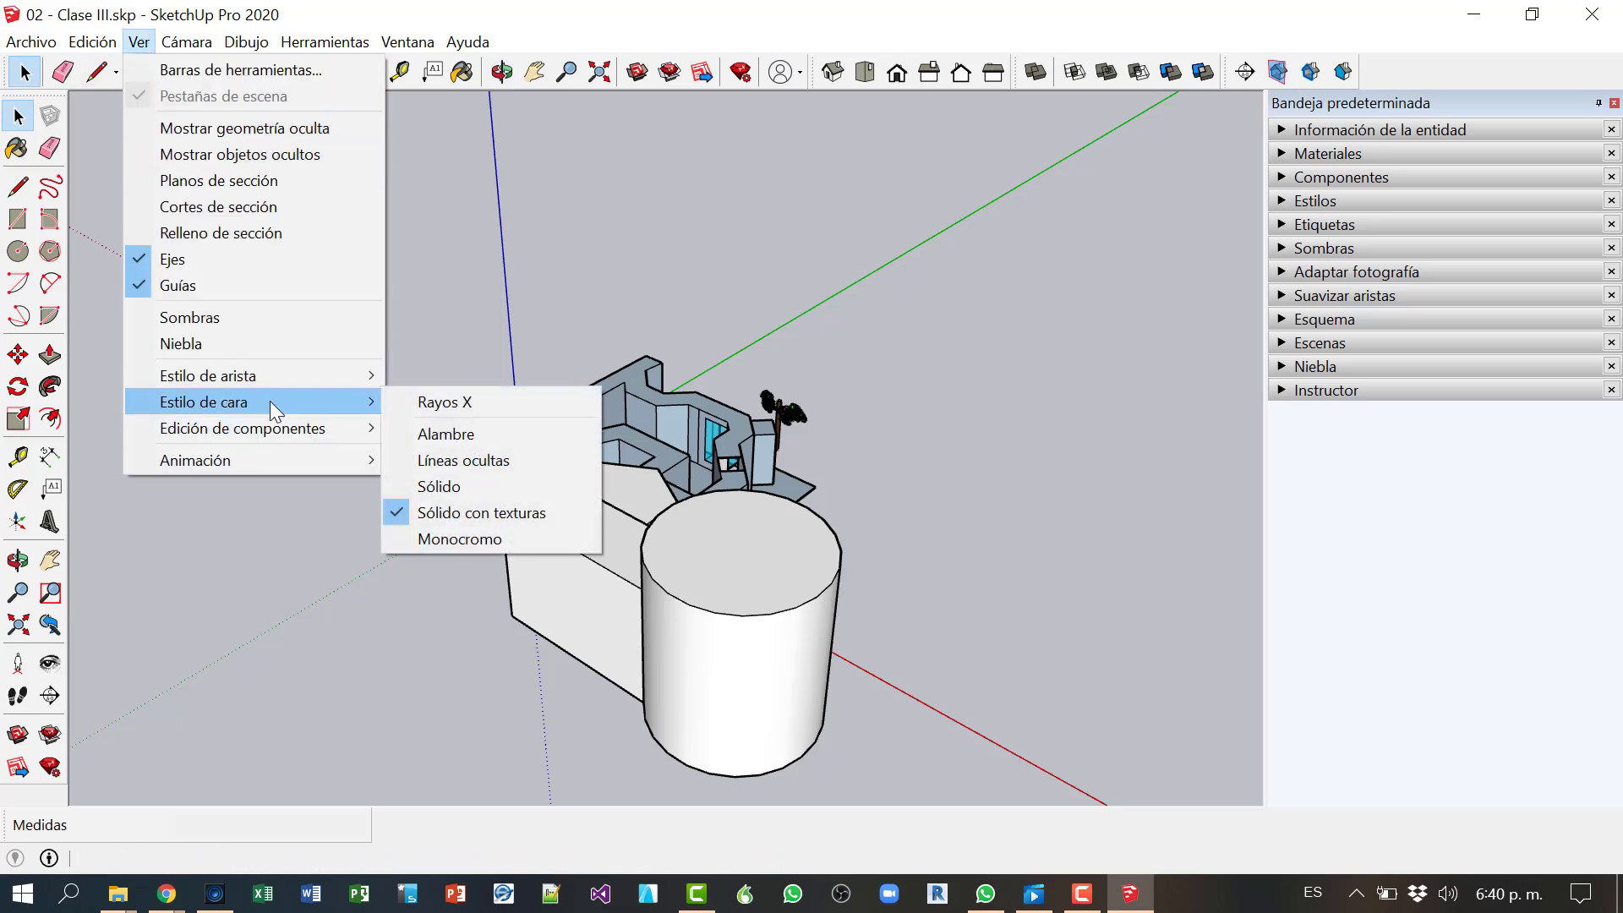
{"action": "left_click", "coordinate": [449, 432]}
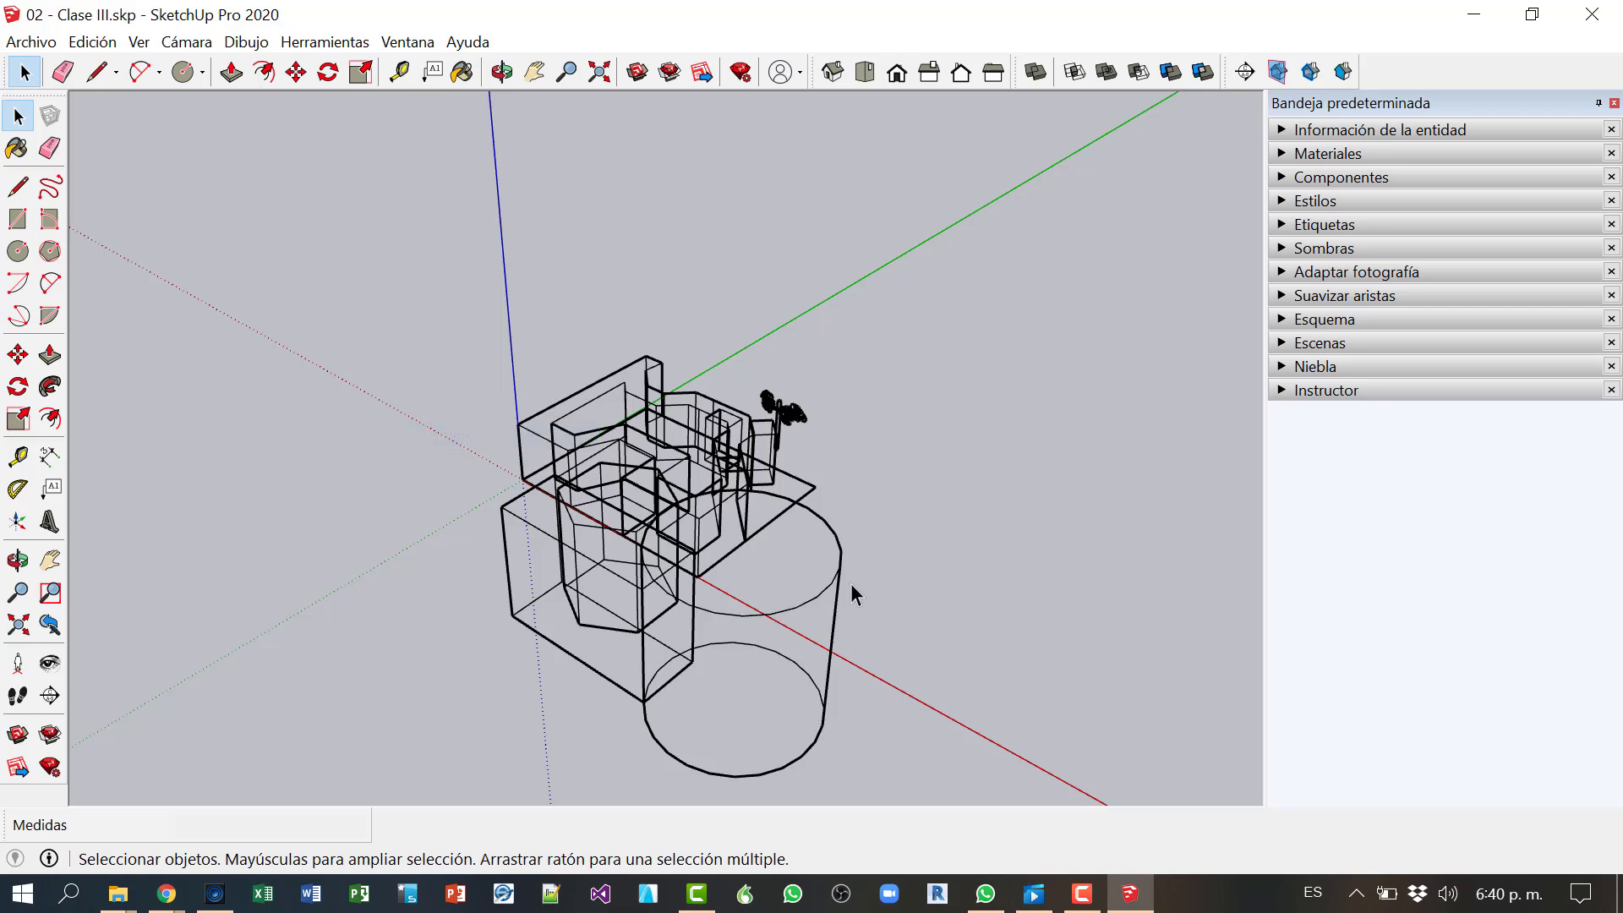
Step: Change the model's face style to Líneas ocultas (hidden lines)
{"action": "mouse_move", "coordinate": [851, 583]}
{"action": "middle_mouse_down"}
{"action": "mouse_move", "coordinate": [862, 594]}
{"action": "mouse_move", "coordinate": [682, 681]}
{"action": "mouse_move", "coordinate": [550, 718]}
{"action": "mouse_move", "coordinate": [482, 688]}
{"action": "mouse_move", "coordinate": [566, 776]}
{"action": "mouse_move", "coordinate": [660, 787]}
{"action": "mouse_move", "coordinate": [724, 758]}
{"action": "mouse_move", "coordinate": [880, 583]}
{"action": "mouse_move", "coordinate": [776, 616]}
{"action": "mouse_move", "coordinate": [732, 605]}
{"action": "mouse_move", "coordinate": [699, 507]}
{"action": "mouse_move", "coordinate": [728, 547]}
{"action": "mouse_move", "coordinate": [846, 577]}
{"action": "middle_mouse_up"}
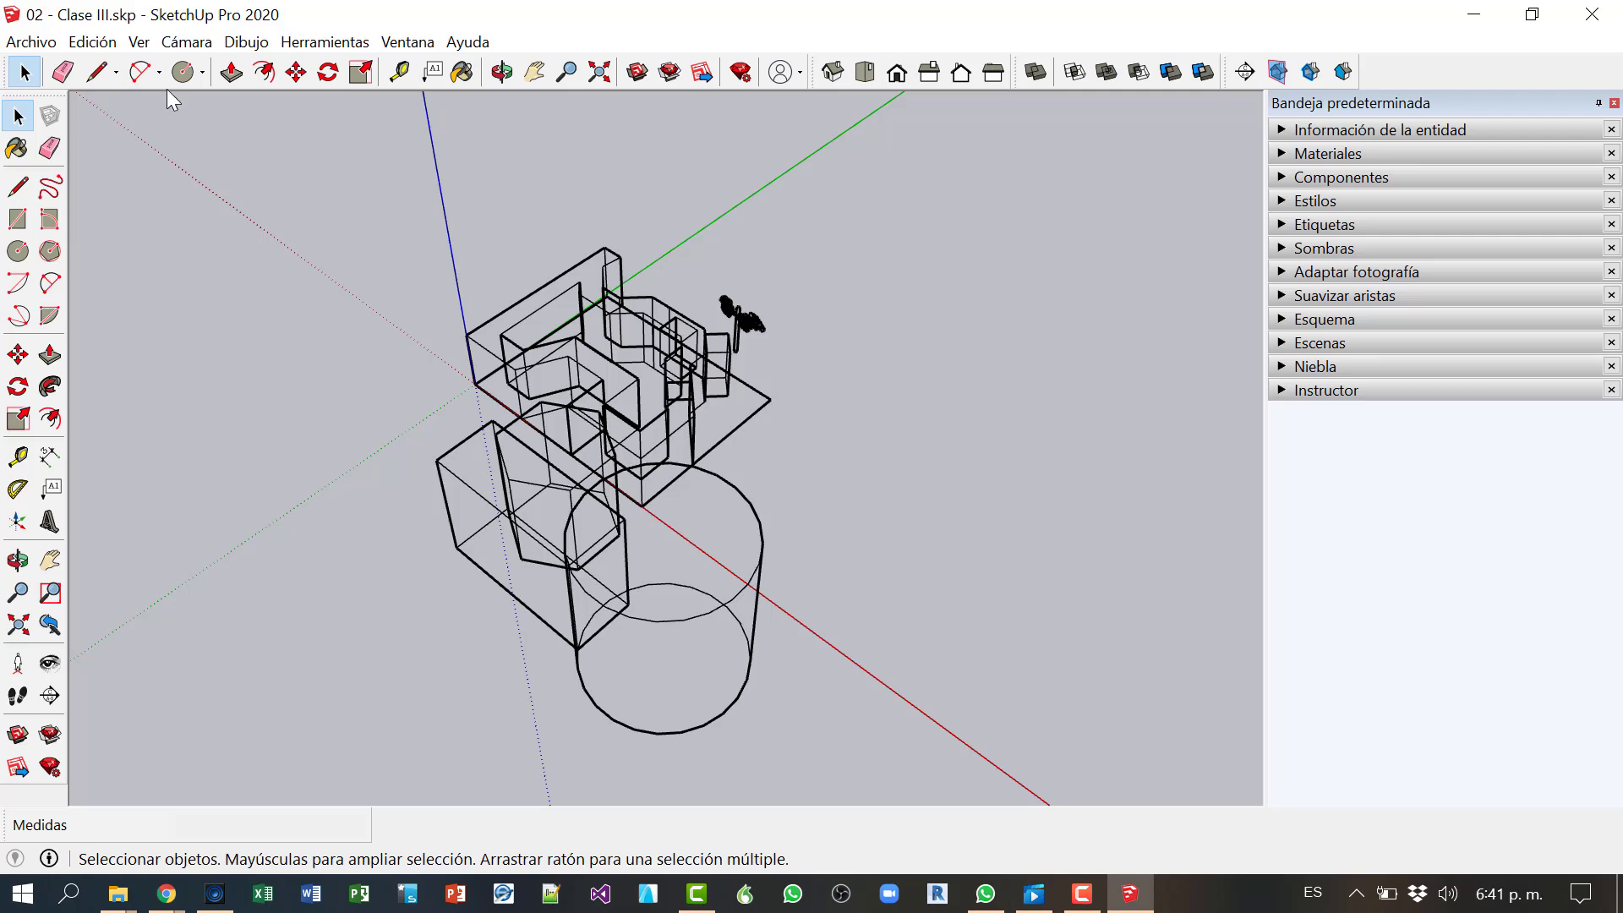
{"action": "left_click", "coordinate": [139, 42]}
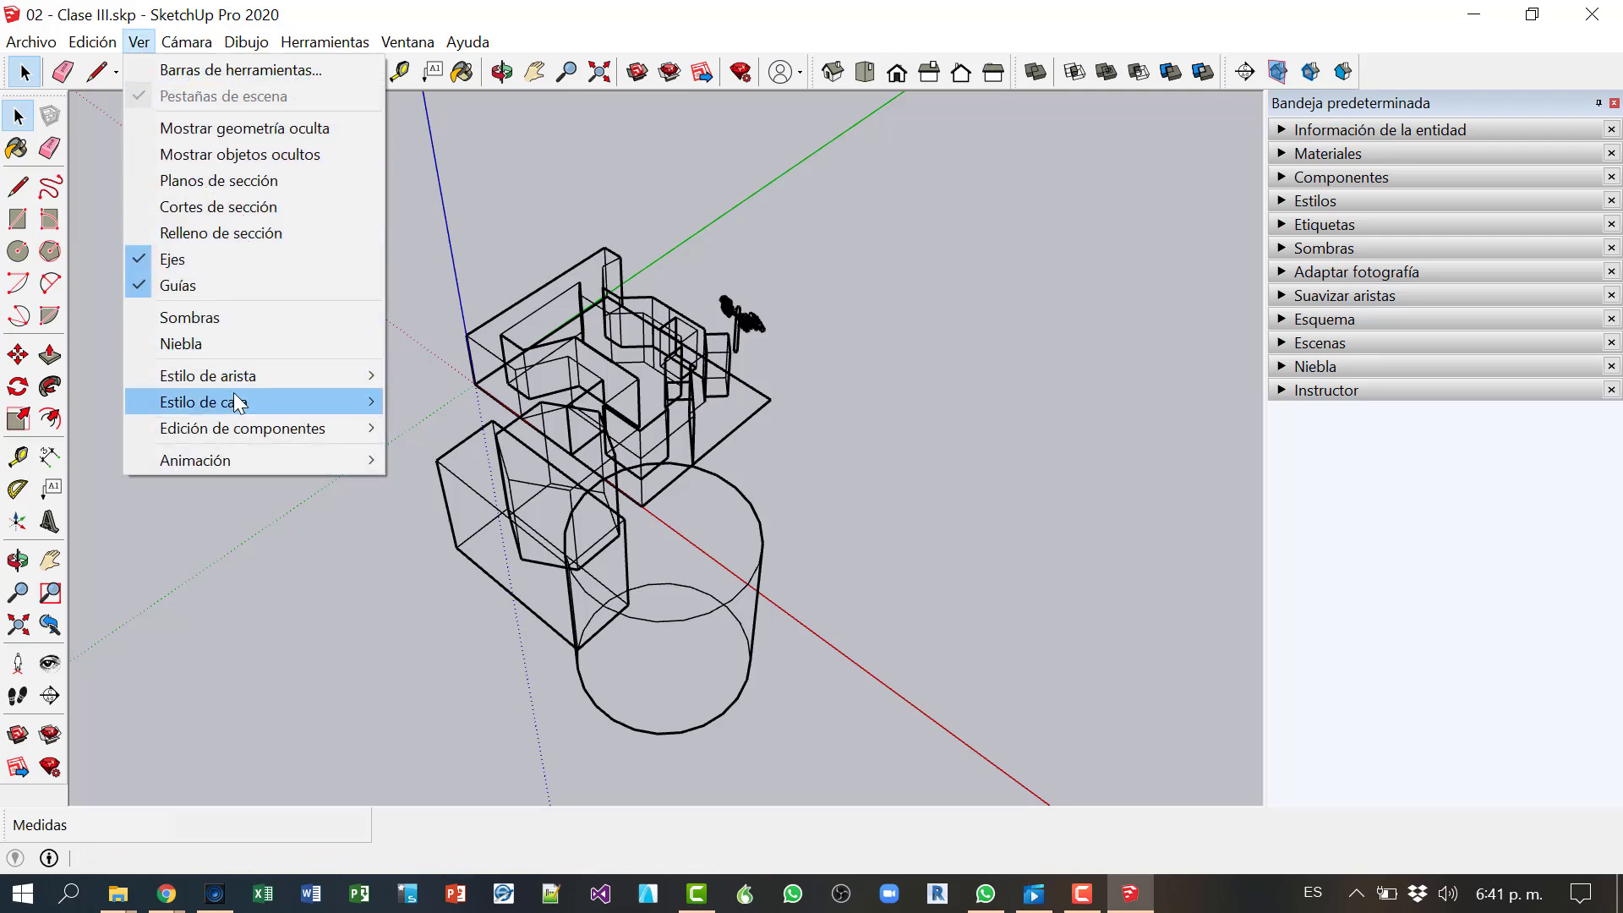
{"action": "left_click", "coordinate": [456, 461]}
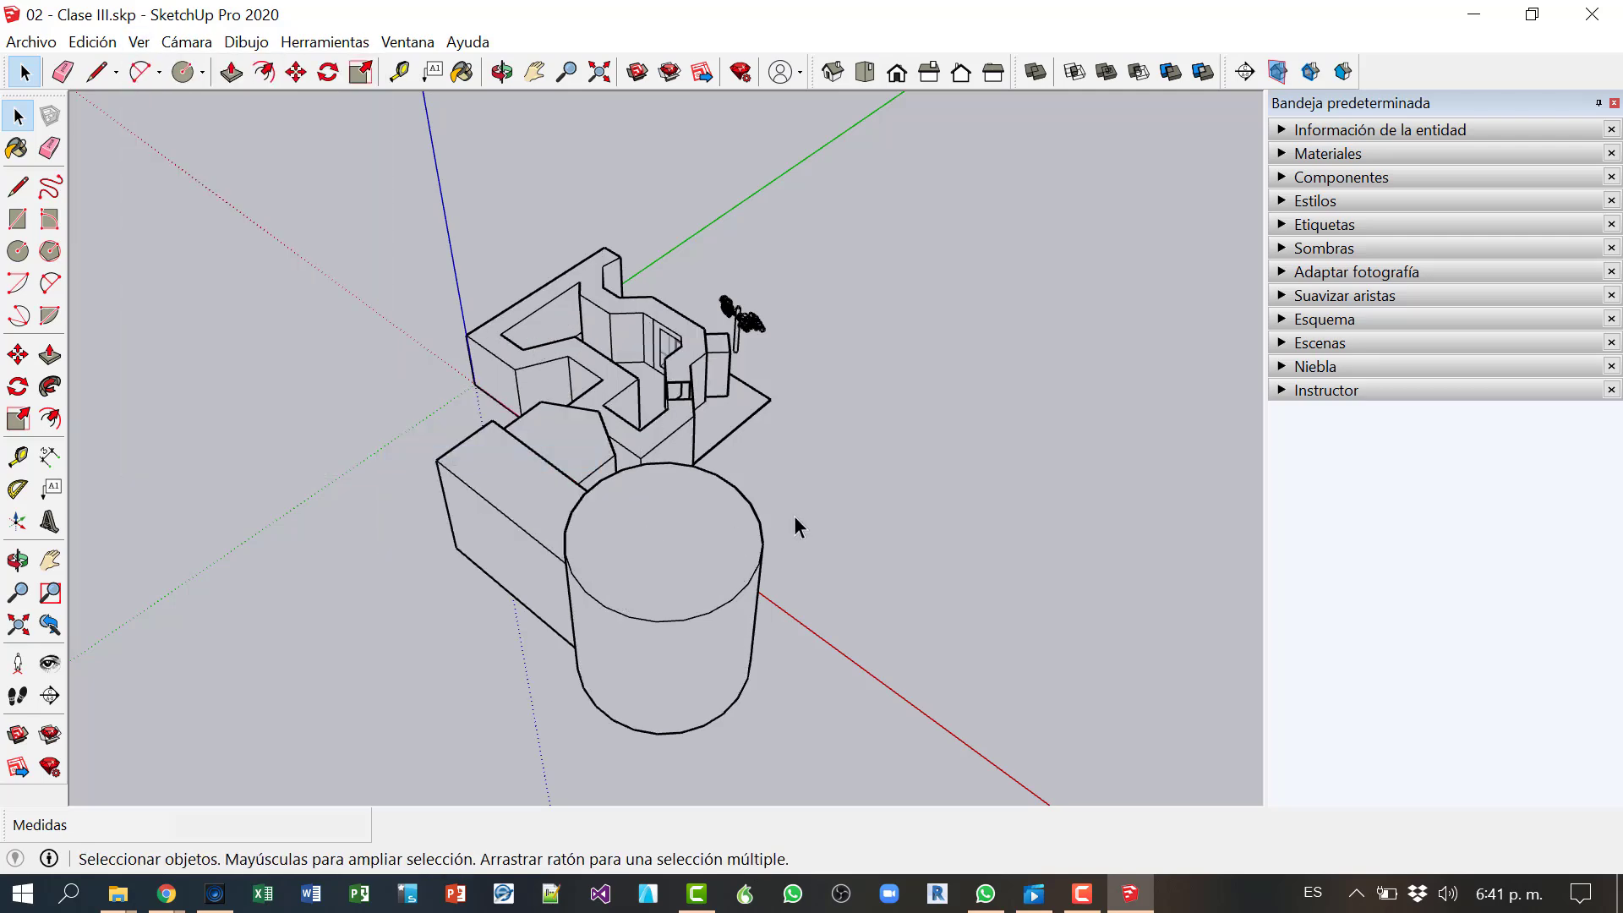
Step: Switch the model's face style to Sólido (shaded)
{"action": "middle_click_drag", "start_coordinate": [798, 527], "coordinate": [764, 522]}
{"action": "left_click", "coordinate": [140, 41]}
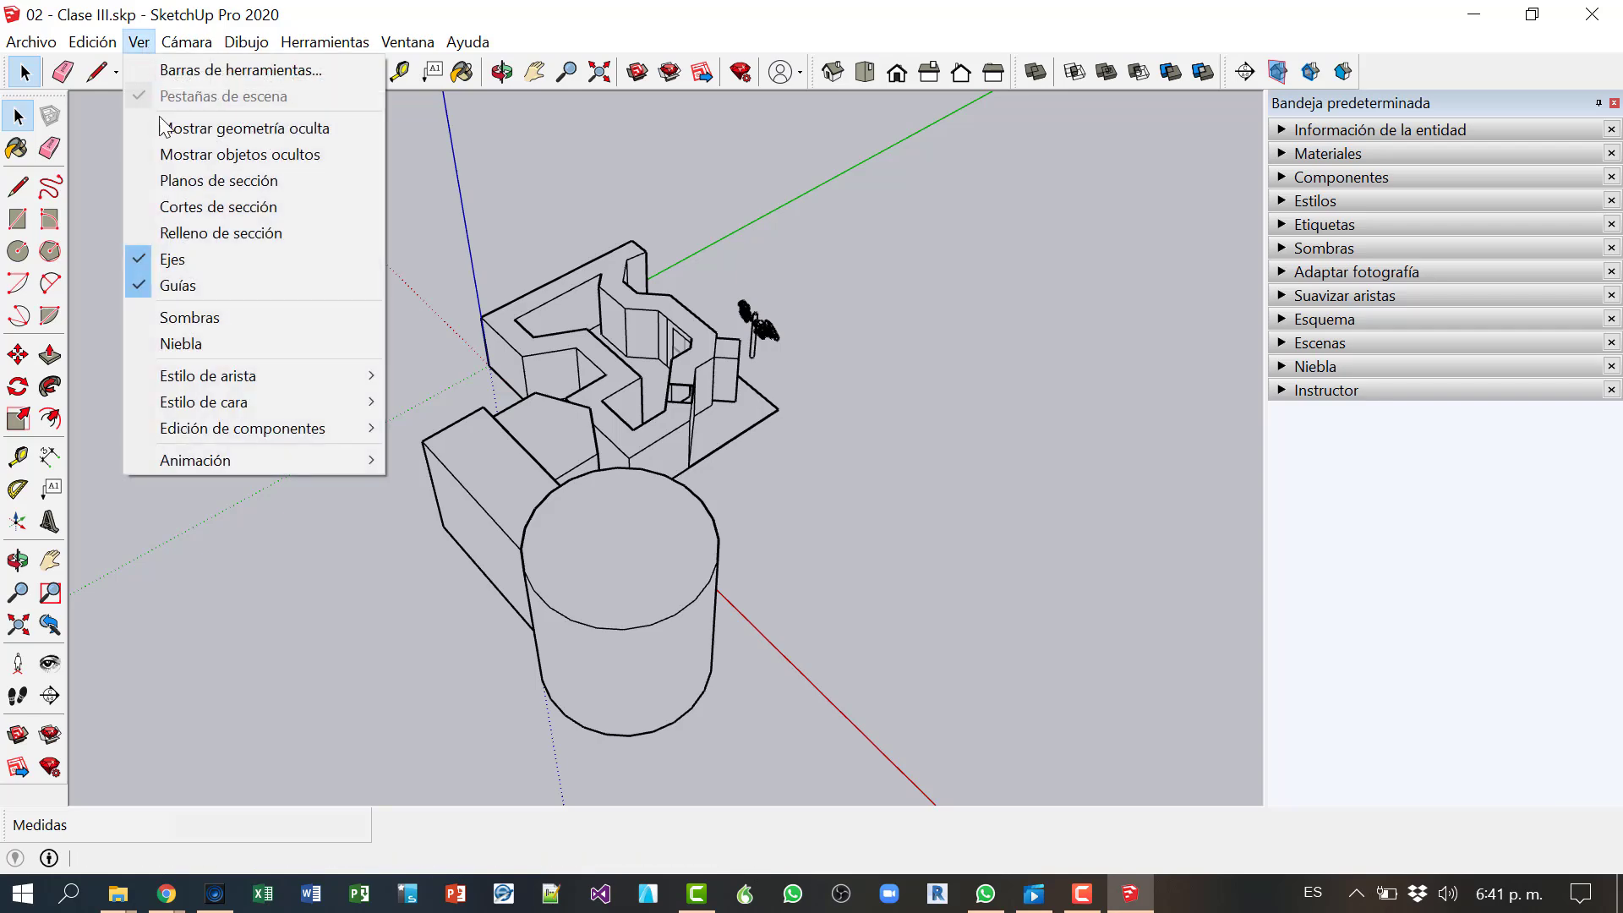
{"action": "mouse_move", "coordinate": [232, 402]}
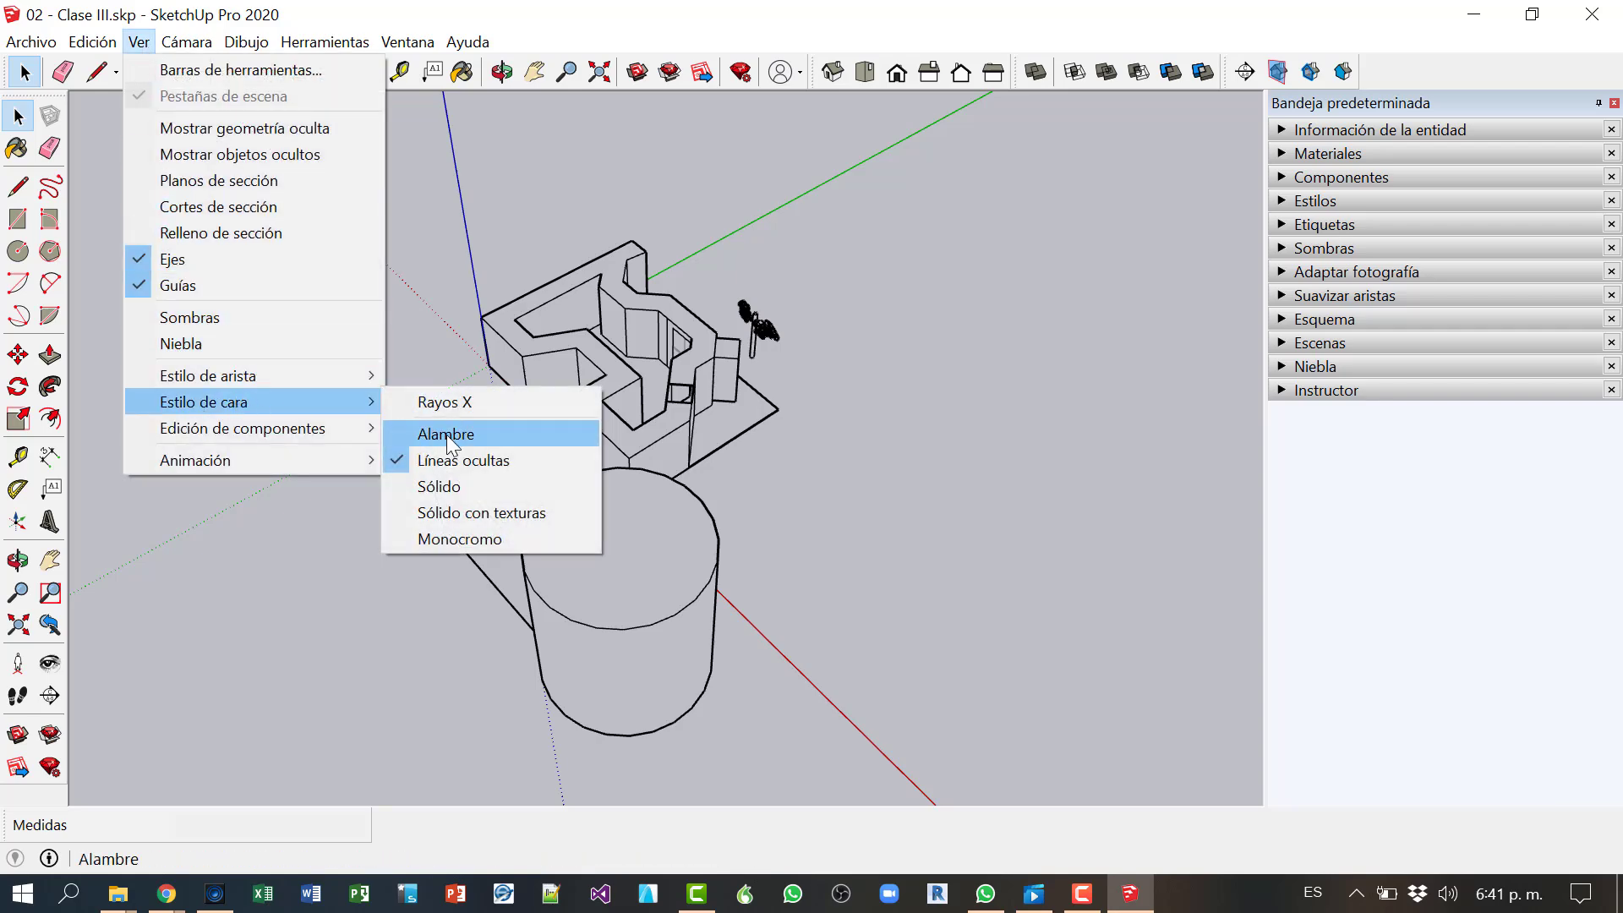
{"action": "left_click", "coordinate": [439, 486]}
Step: Set the model's face style to Sólido con texturas (shaded with textures)
{"action": "mouse_move", "coordinate": [826, 531]}
{"action": "middle_mouse_down"}
{"action": "mouse_move", "coordinate": [322, 563]}
{"action": "mouse_move", "coordinate": [119, 316]}
{"action": "mouse_move", "coordinate": [124, 420]}
{"action": "mouse_move", "coordinate": [507, 569]}
{"action": "mouse_move", "coordinate": [493, 398]}
{"action": "middle_mouse_up"}
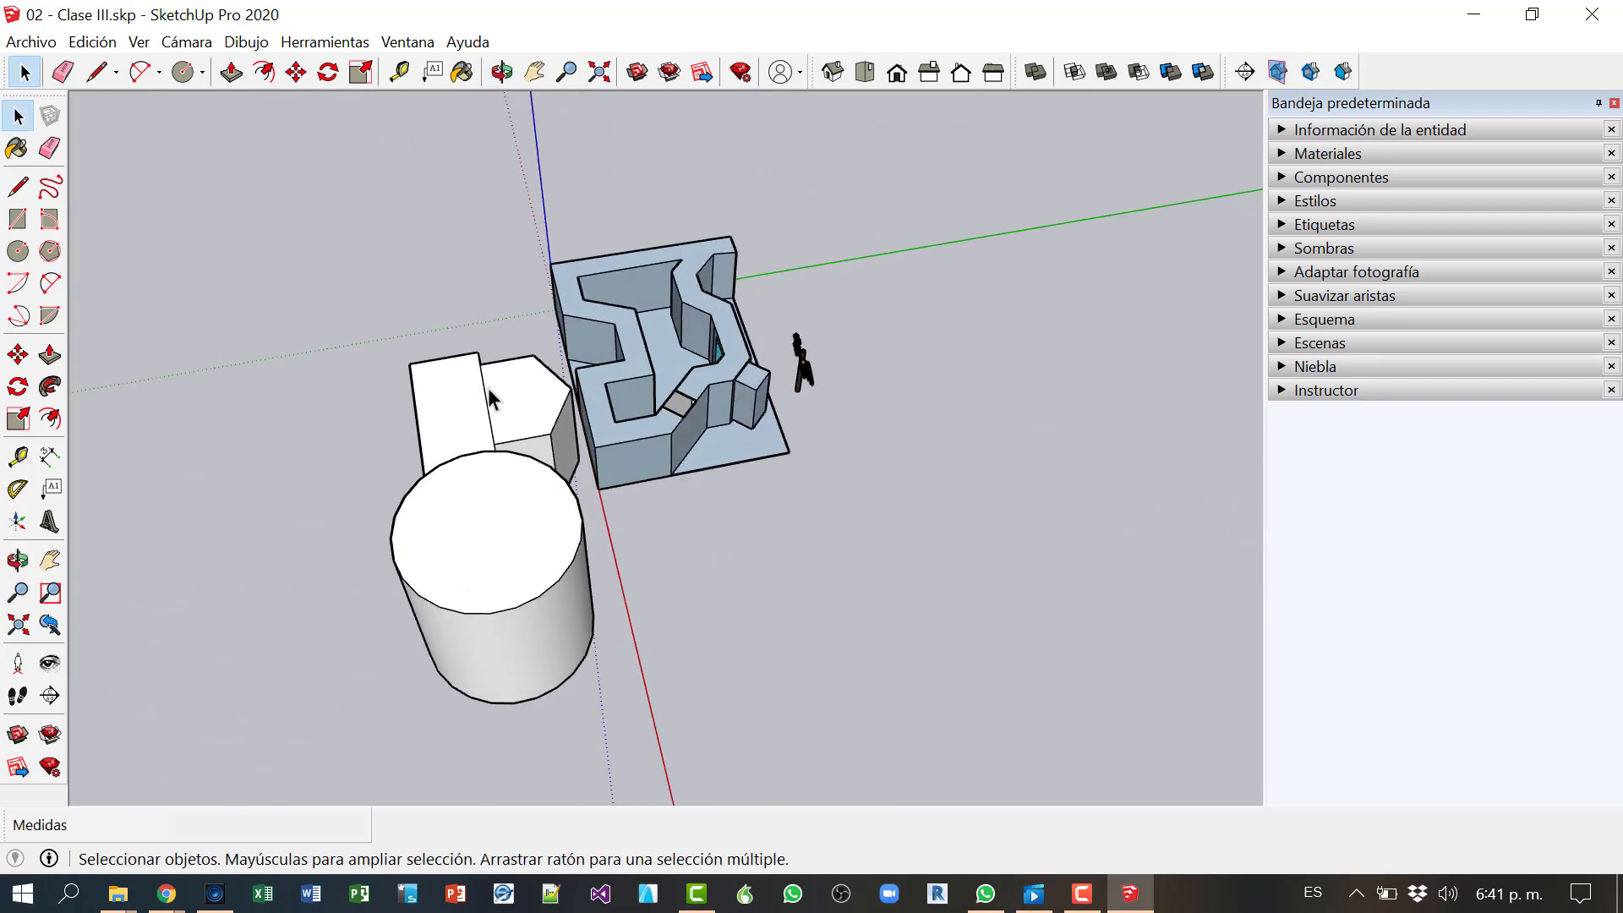
{"action": "left_click", "coordinate": [139, 42]}
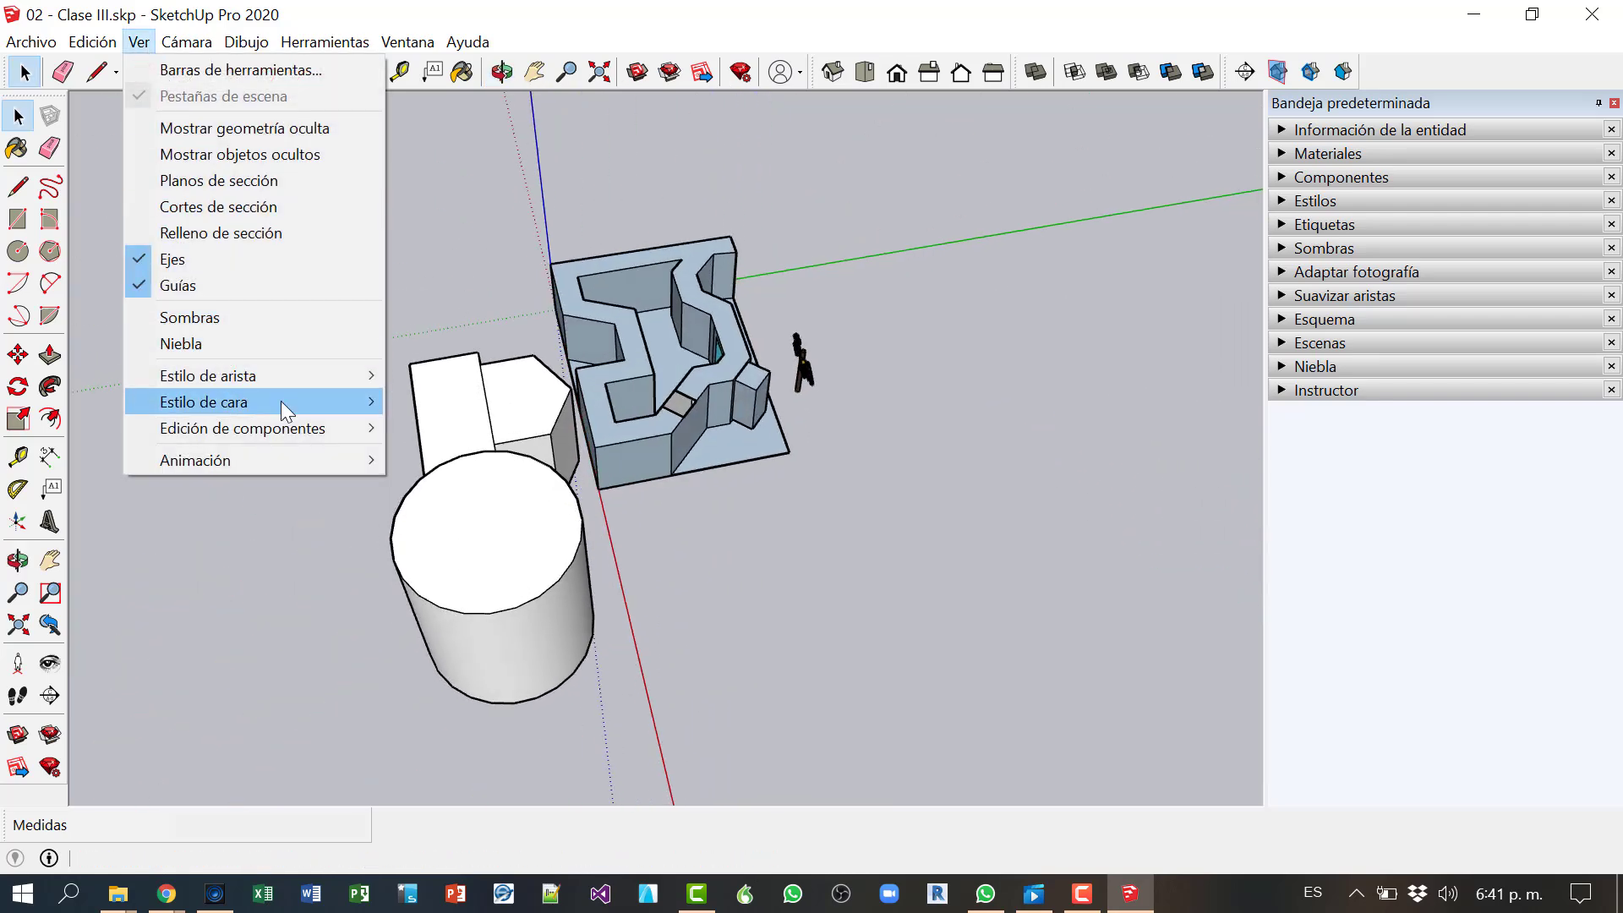
{"action": "mouse_move", "coordinate": [281, 401]}
{"action": "left_click", "coordinate": [495, 512]}
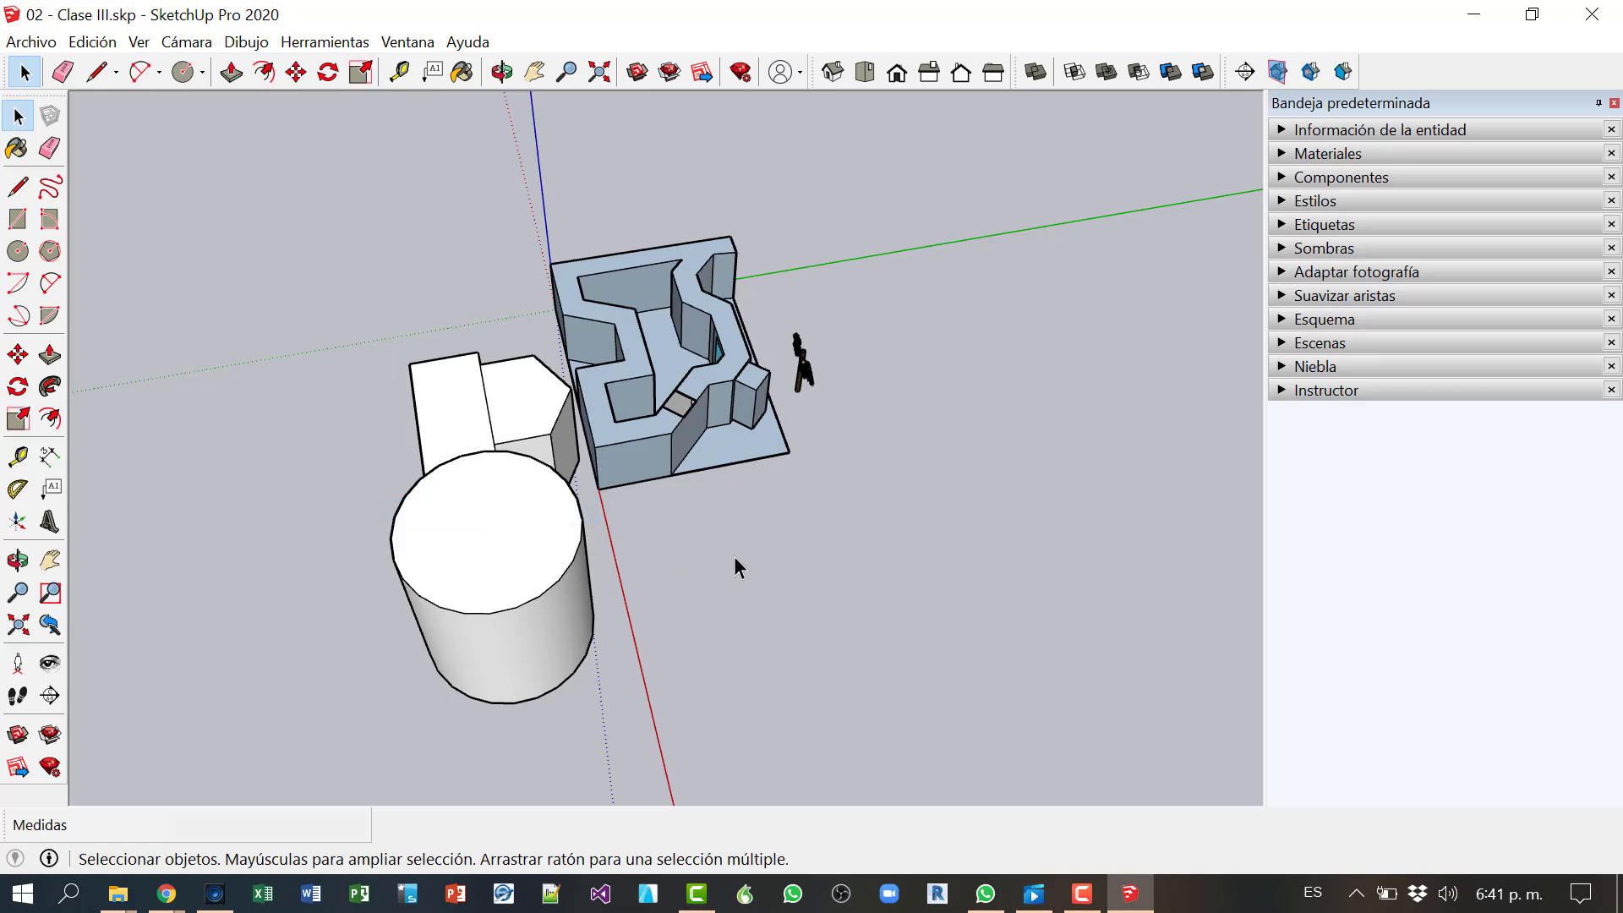
Step: Change the model's face style to Monocromo (monochrome) with the tree and window in view
{"action": "middle_click_drag", "start_coordinate": [794, 585], "coordinate": [706, 521]}
{"action": "scroll", "coordinate": [739, 472], "scroll_direction": "up", "scroll_amount": 6}
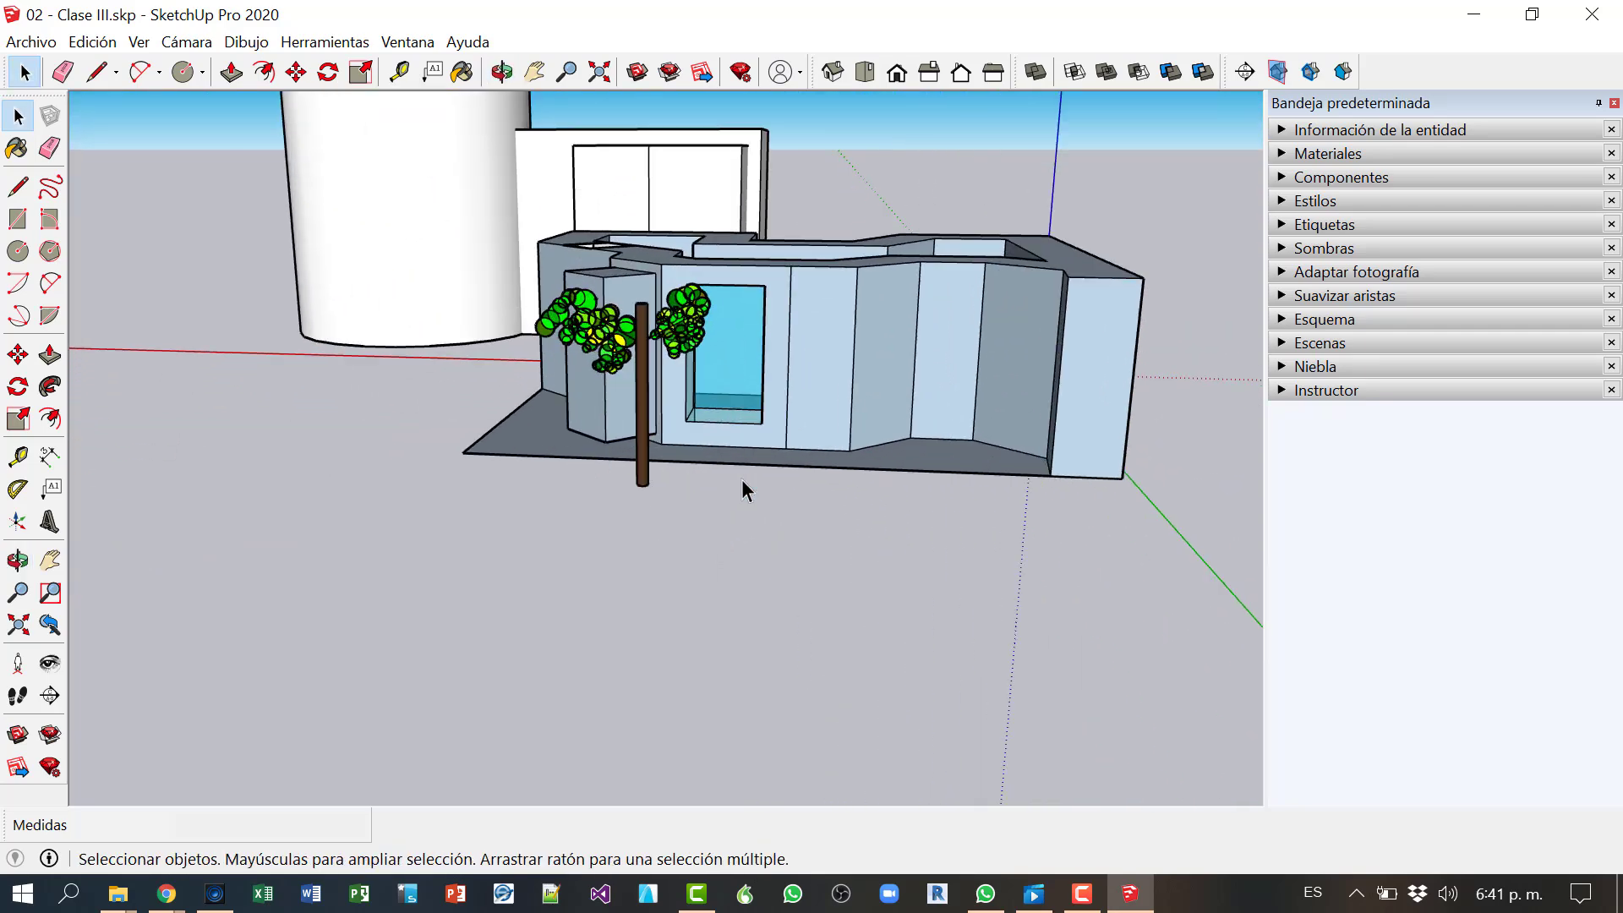
{"action": "scroll", "coordinate": [698, 442], "scroll_direction": "up", "scroll_amount": 3}
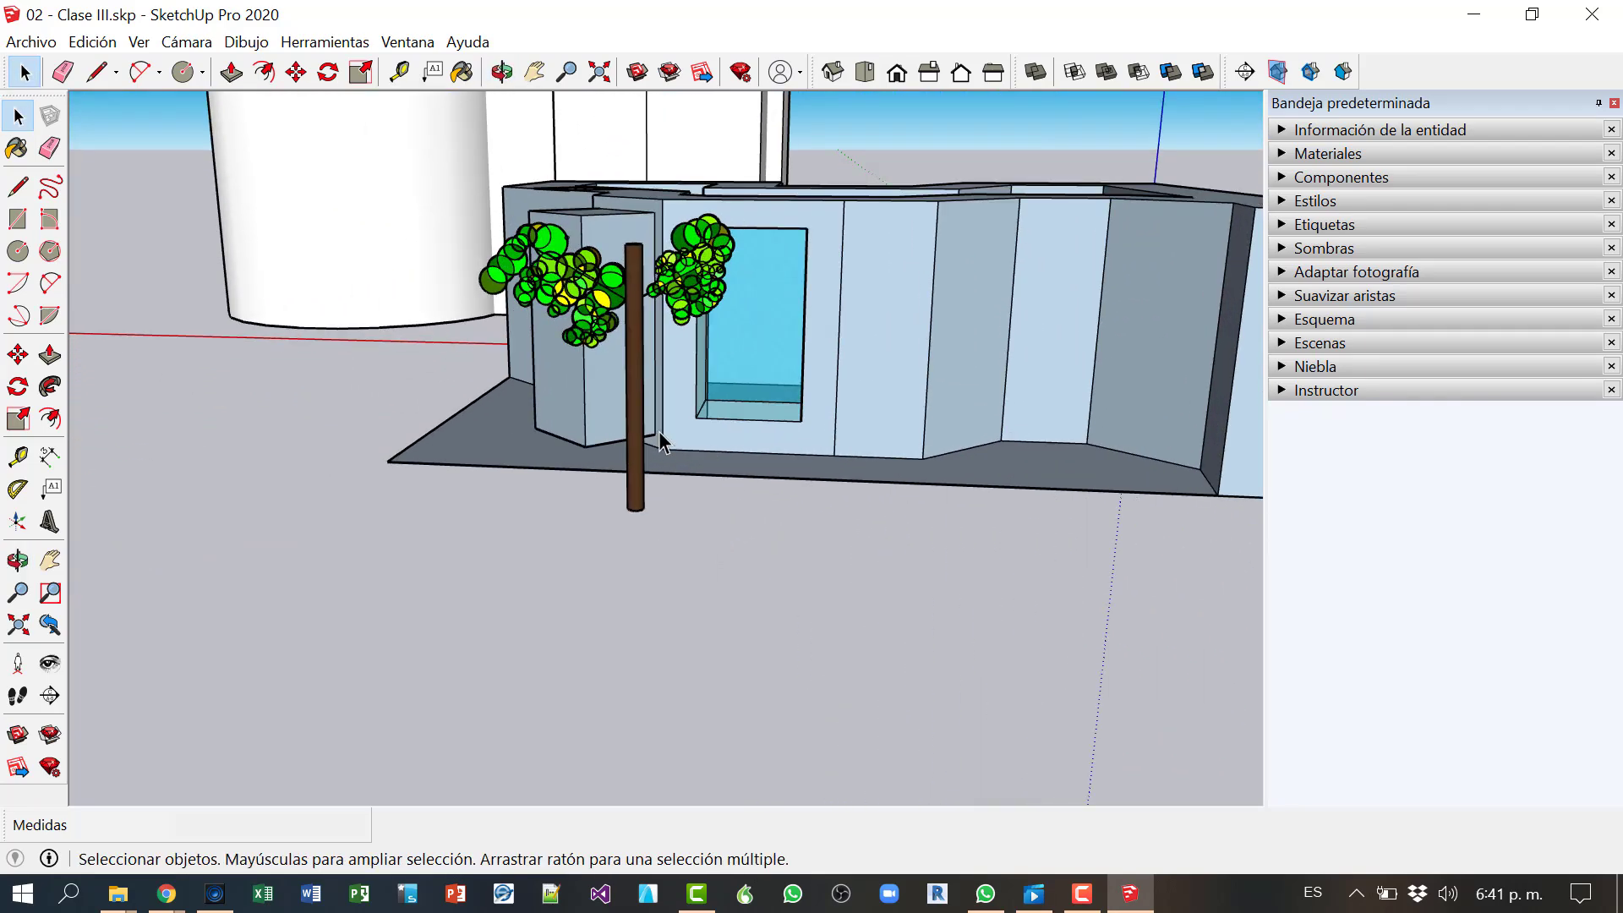
{"action": "left_click", "coordinate": [139, 42]}
{"action": "mouse_move", "coordinate": [339, 403]}
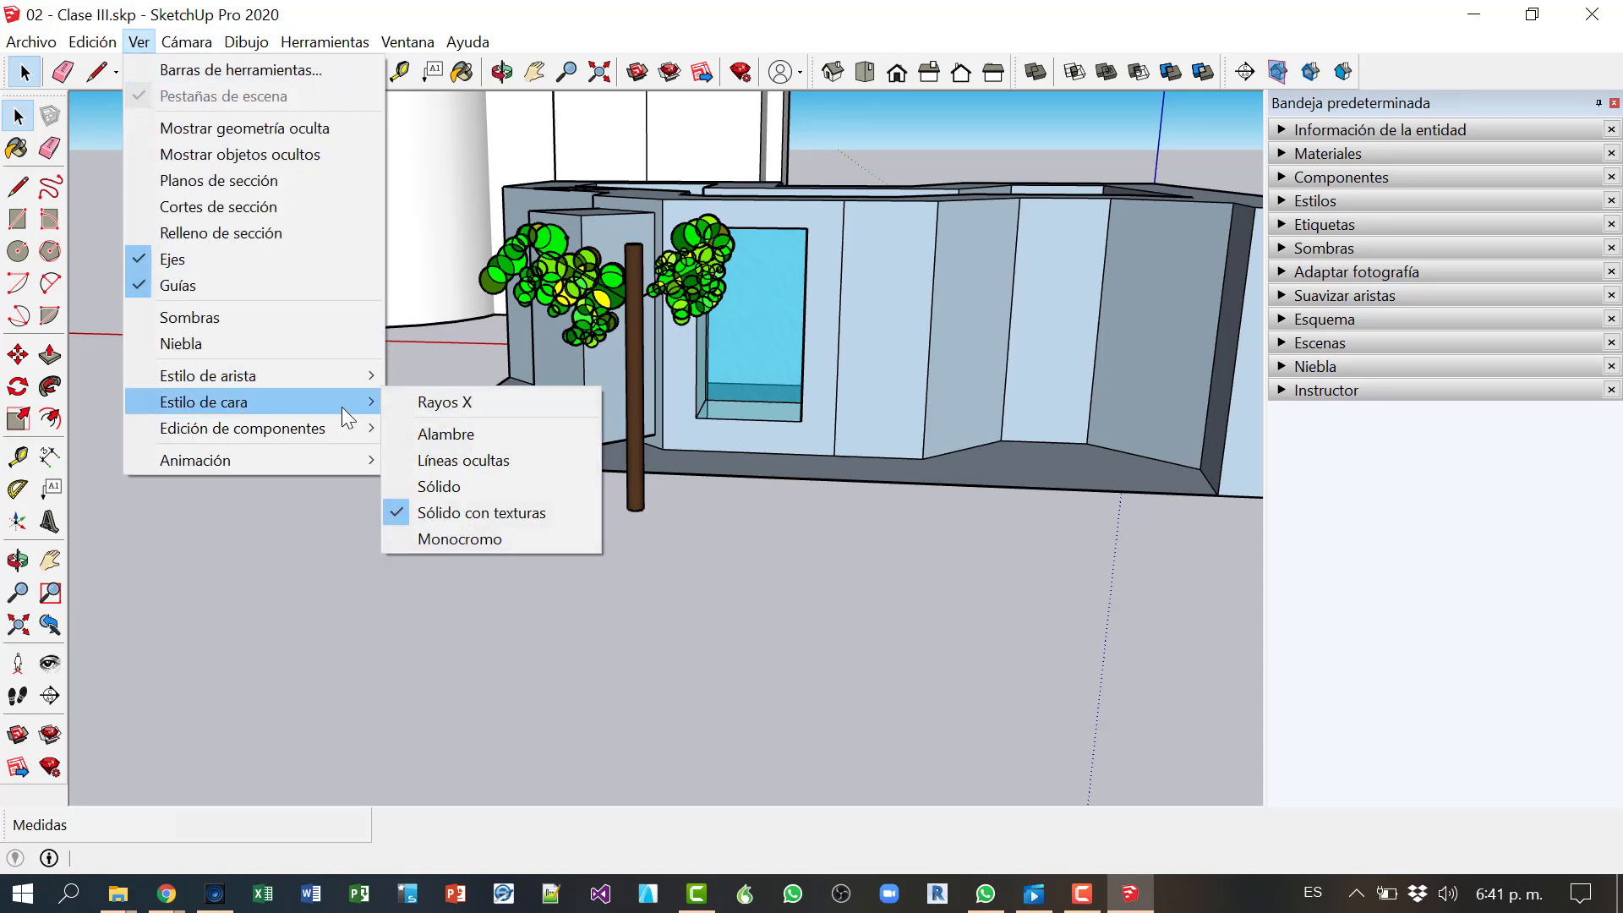
{"action": "left_click", "coordinate": [504, 538]}
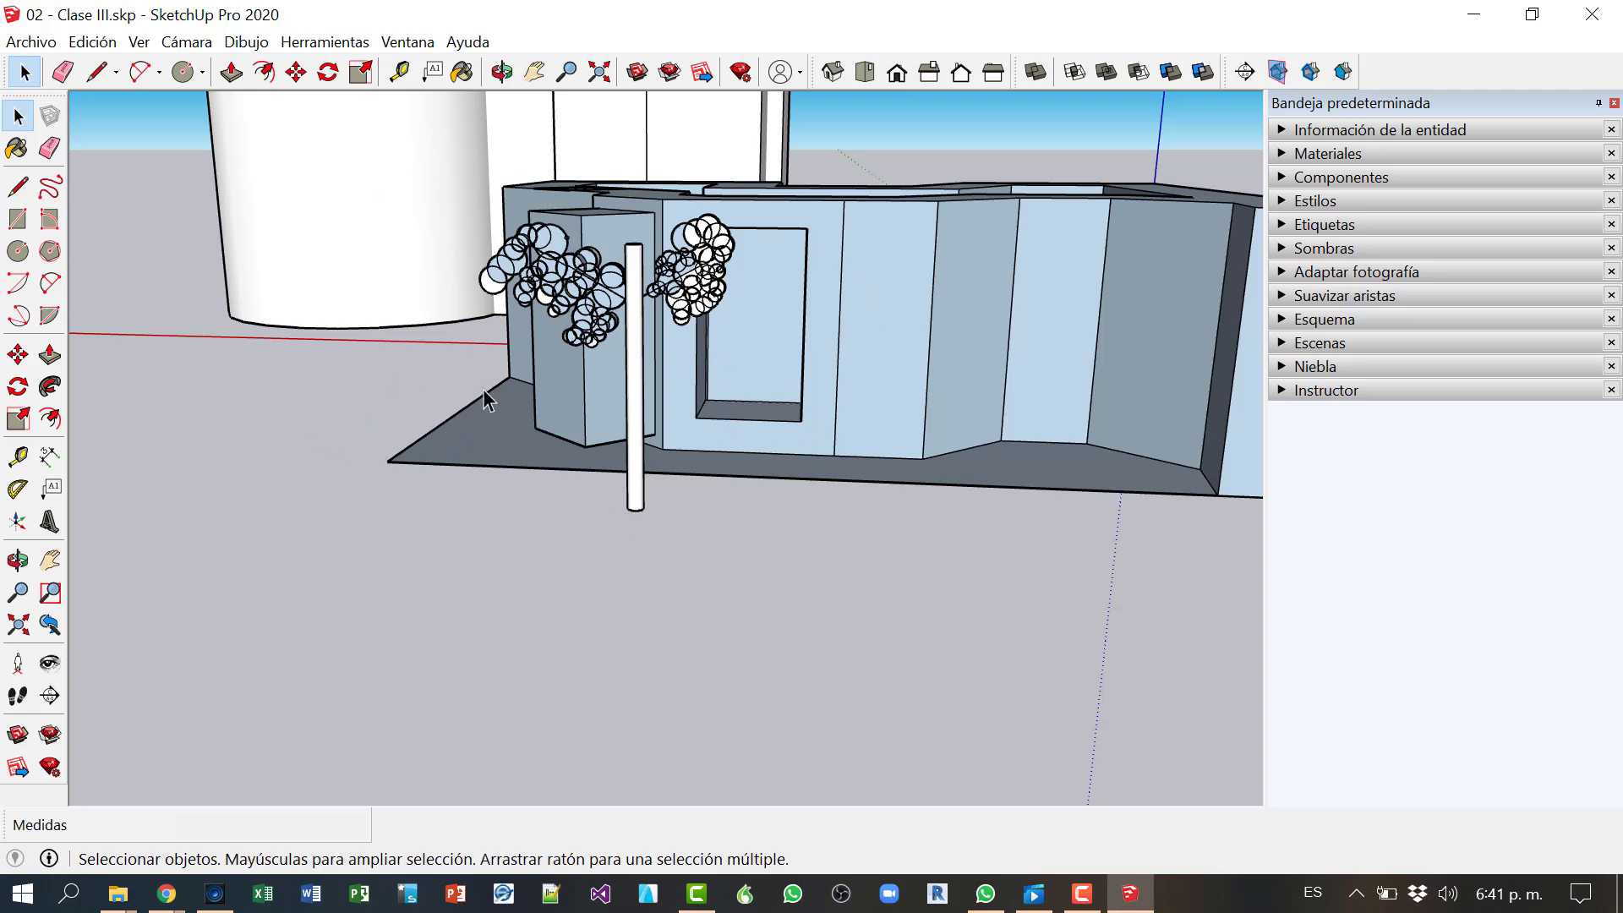
Step: Return the model's face style from Monocromo to Sólido con texturas
{"action": "left_click", "coordinate": [138, 41]}
{"action": "mouse_move", "coordinate": [207, 398]}
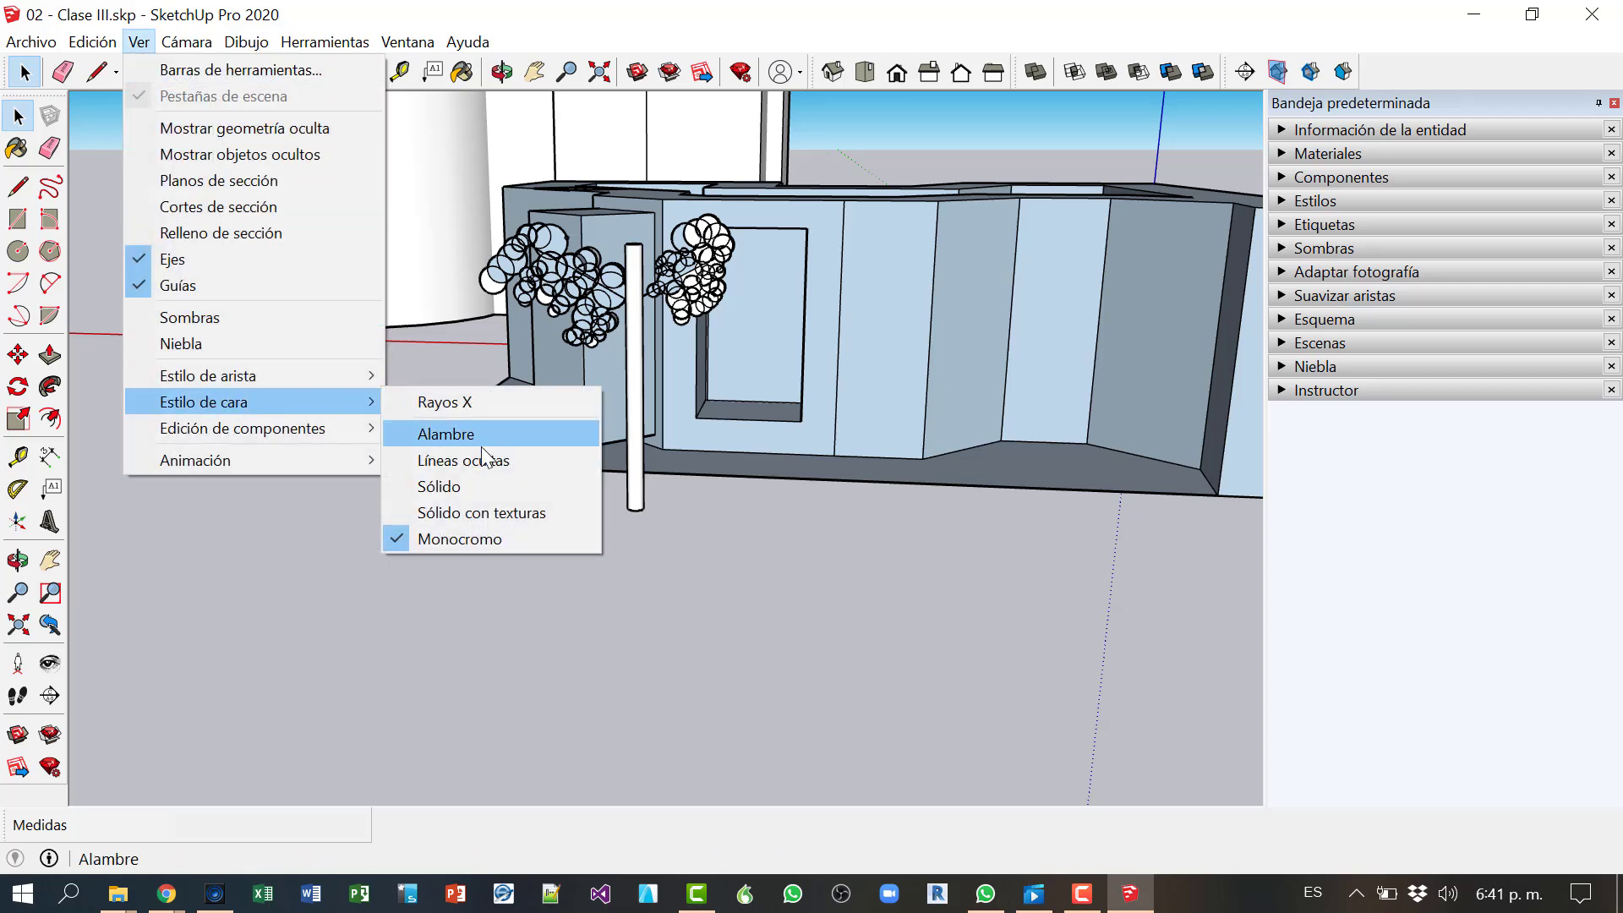
{"action": "left_click", "coordinate": [479, 511]}
{"action": "key", "text": "o"}
{"action": "left_click_drag", "start_coordinate": [315, 453], "coordinate": [246, 372]}
{"action": "middle_click_drag", "start_coordinate": [247, 373], "coordinate": [514, 425]}
{"action": "scroll", "coordinate": [419, 364], "scroll_direction": "down", "scroll_amount": 4}
{"action": "middle_click_drag", "start_coordinate": [405, 355], "coordinate": [688, 409]}
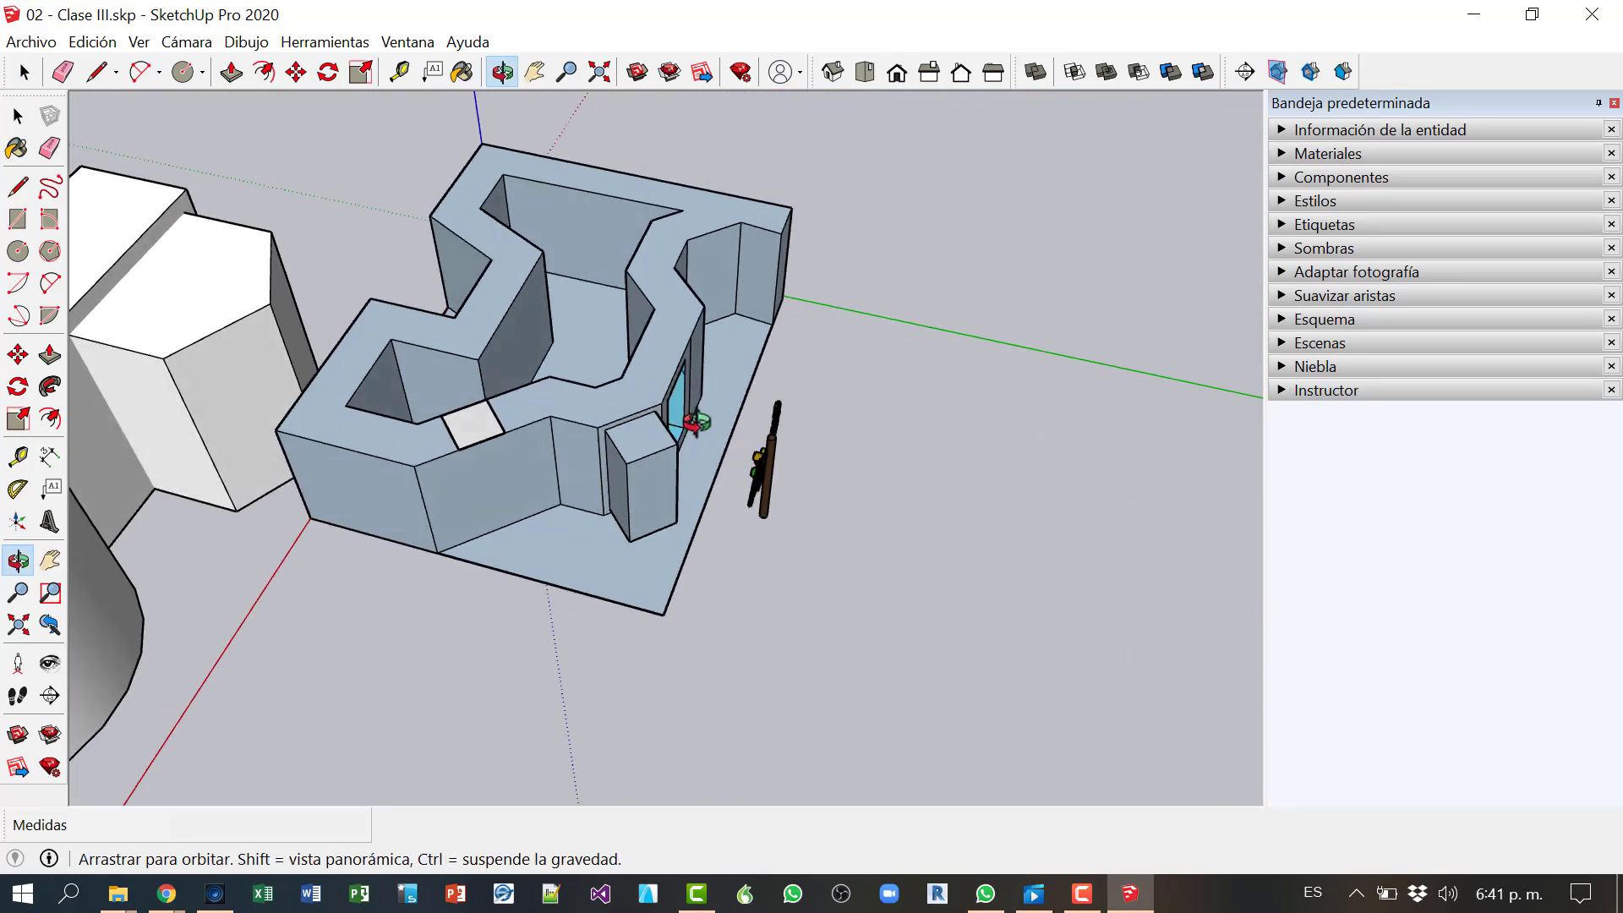
Step: Turn on the Rayos X (X-ray) face style for the whole model
{"action": "left_click", "coordinate": [139, 41]}
{"action": "mouse_move", "coordinate": [235, 398]}
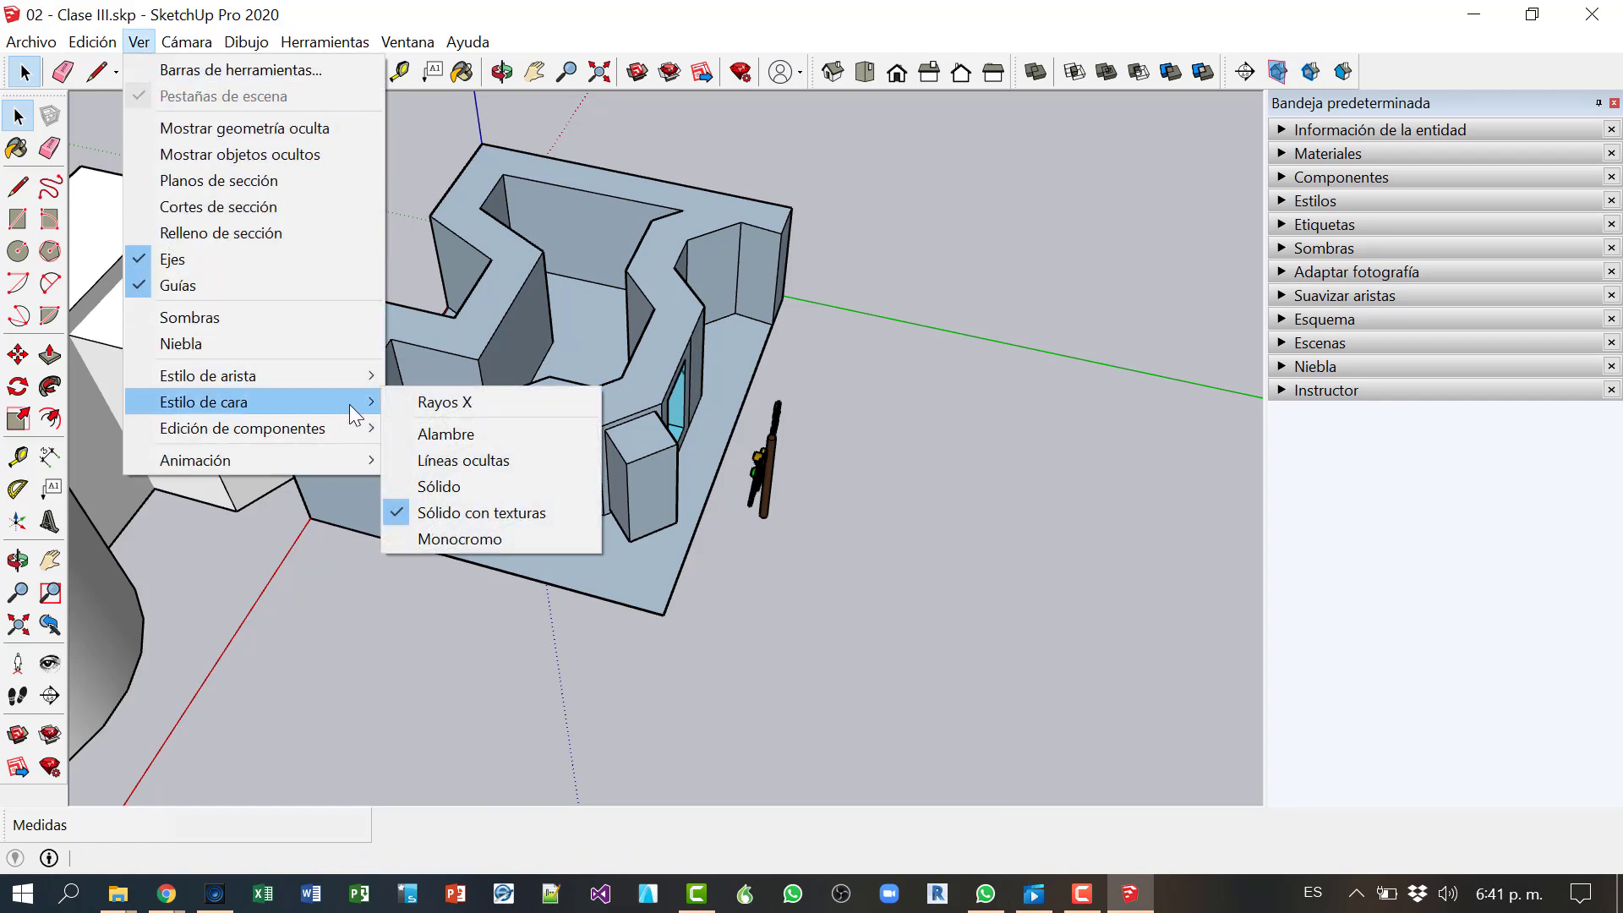
{"action": "left_click", "coordinate": [418, 404]}
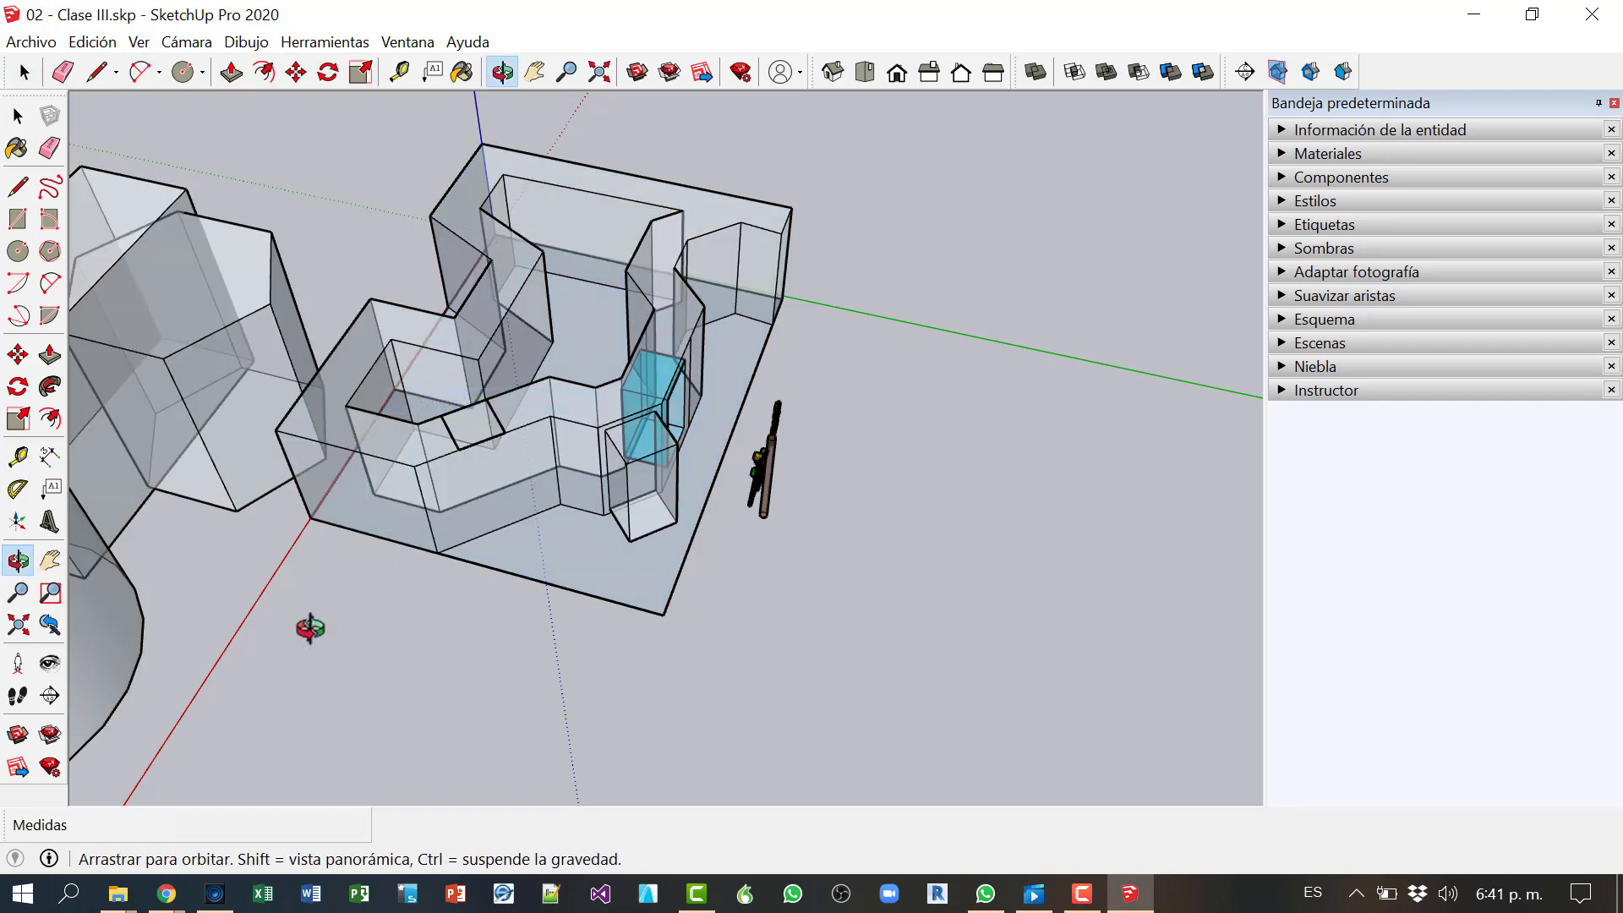
{"action": "mouse_move", "coordinate": [308, 623]}
{"action": "middle_mouse_down"}
{"action": "mouse_move", "coordinate": [457, 543]}
{"action": "mouse_move", "coordinate": [564, 428]}
{"action": "mouse_move", "coordinate": [873, 352]}
{"action": "mouse_move", "coordinate": [1072, 377]}
{"action": "mouse_move", "coordinate": [1167, 358]}
{"action": "mouse_move", "coordinate": [456, 470]}
{"action": "mouse_move", "coordinate": [116, 453]}
{"action": "mouse_move", "coordinate": [170, 547]}
{"action": "mouse_move", "coordinate": [285, 617]}
{"action": "middle_mouse_up"}
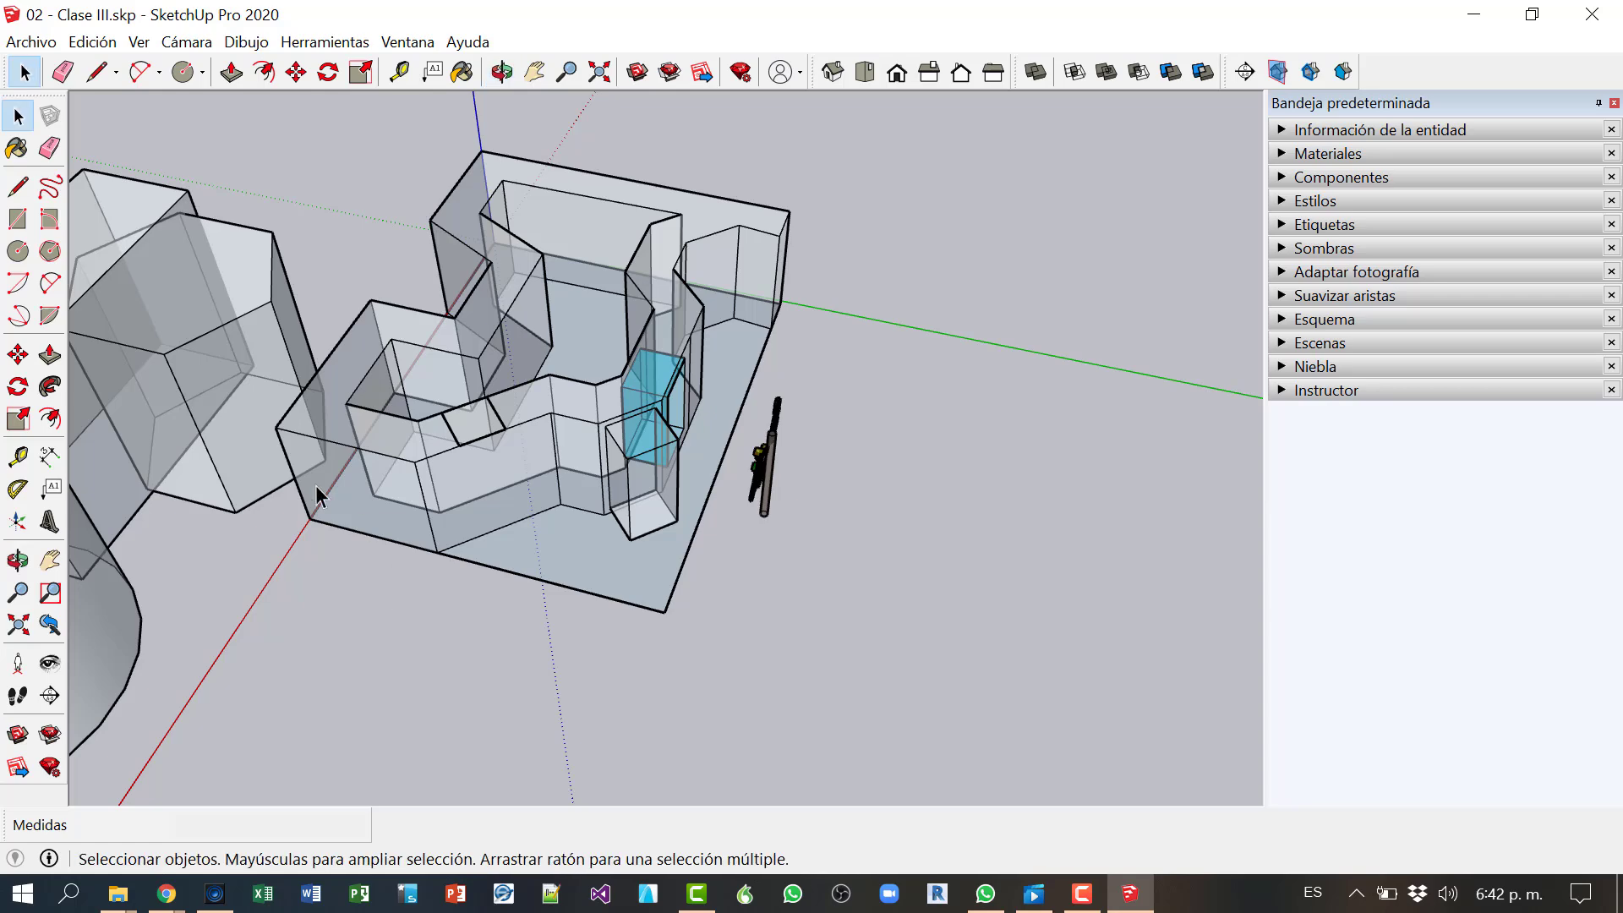
Step: Draw a line across the hexagonal prism's top face, joining two alternate corners on the side covered by the rectangular box
{"action": "middle_click_drag", "start_coordinate": [297, 491], "coordinate": [799, 478]}
{"action": "middle_click_drag", "start_coordinate": [441, 393], "coordinate": [1042, 508]}
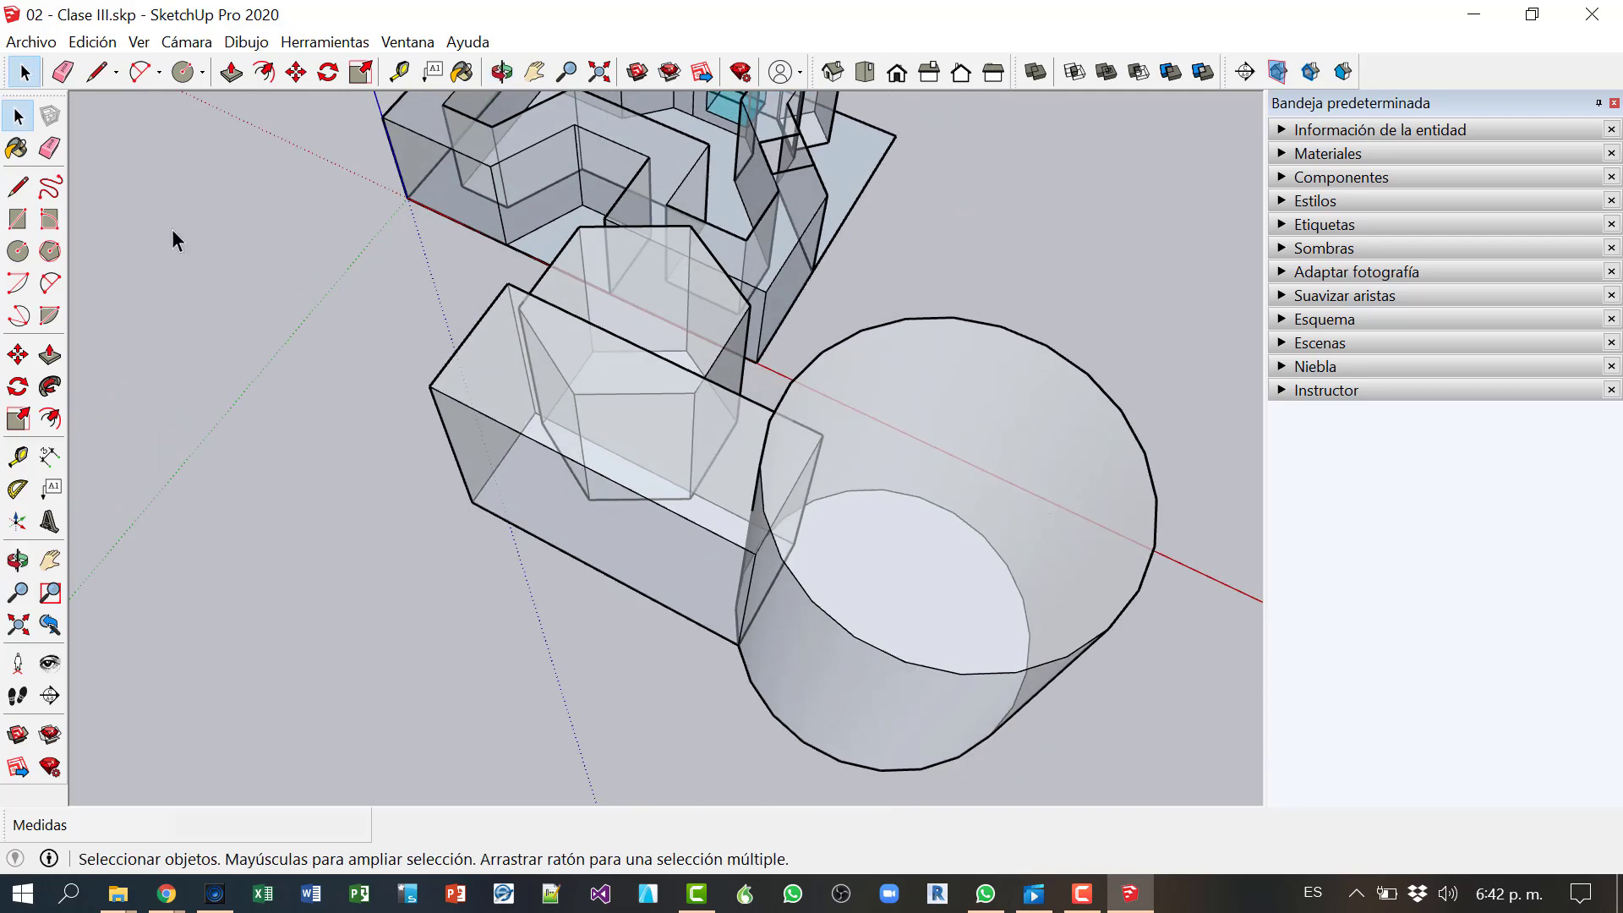
{"action": "left_click", "coordinate": [19, 188]}
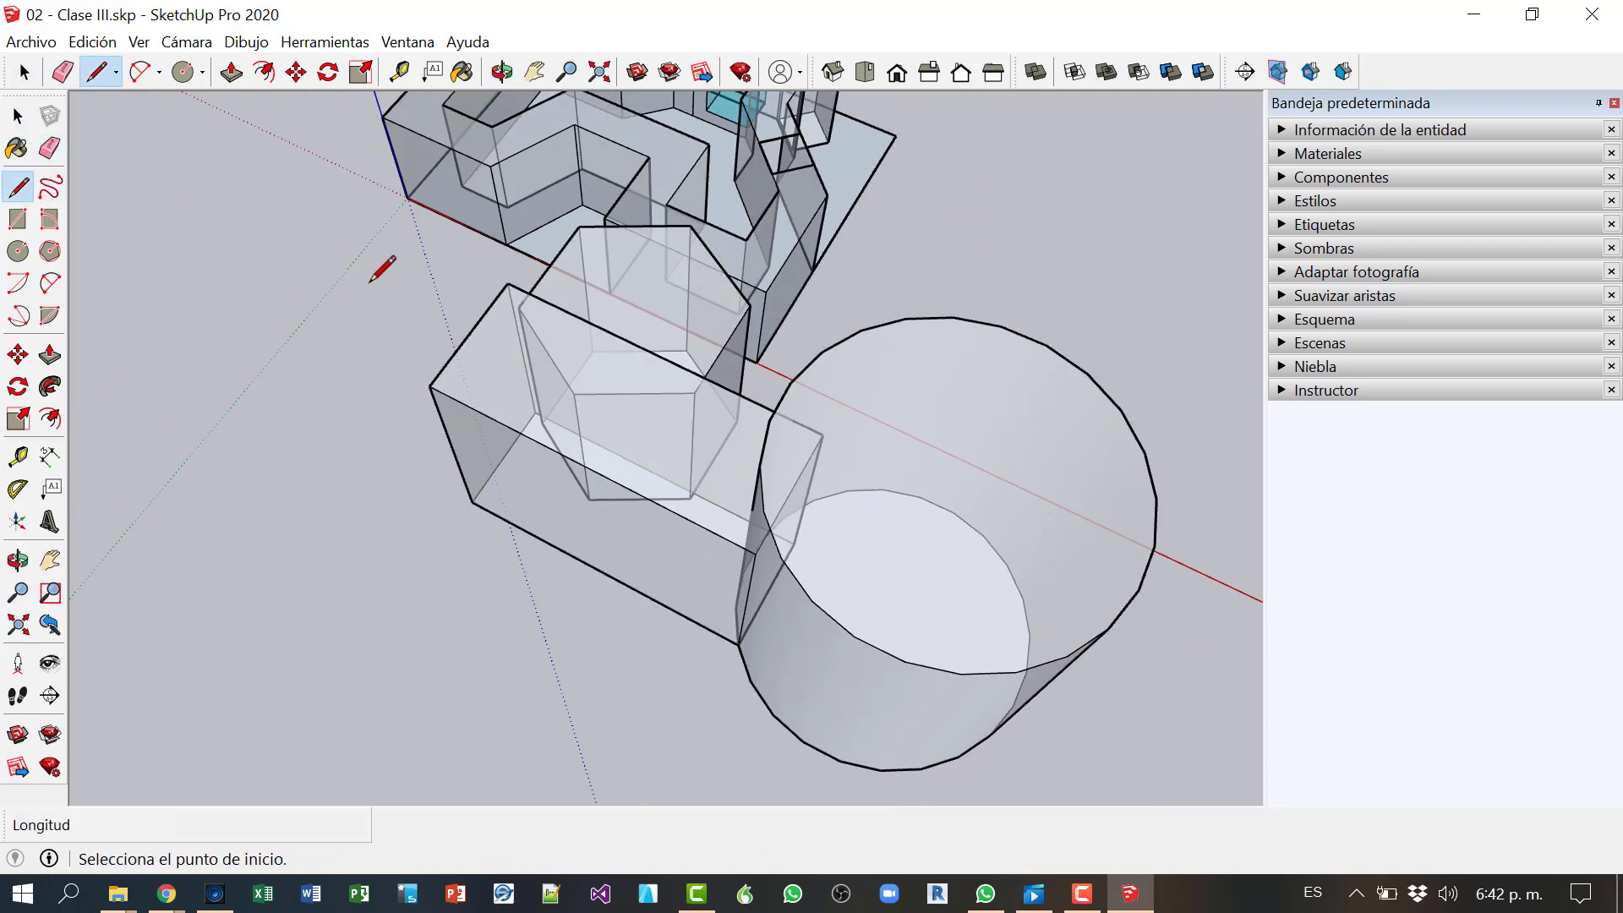
{"action": "left_click", "coordinate": [519, 306]}
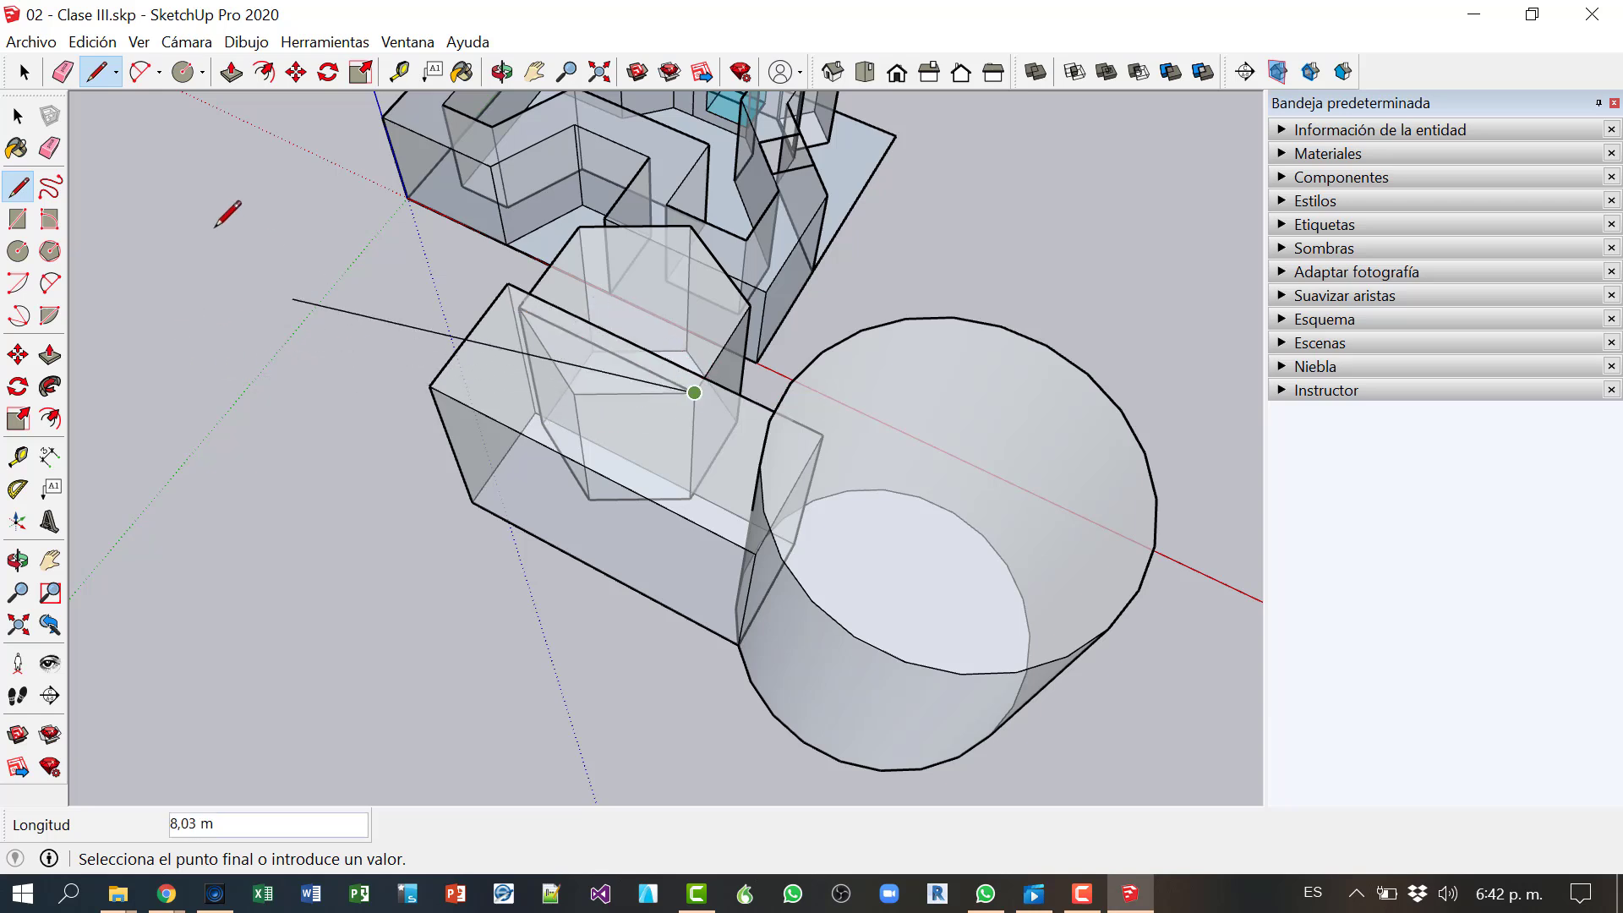
{"action": "left_click", "coordinate": [16, 121]}
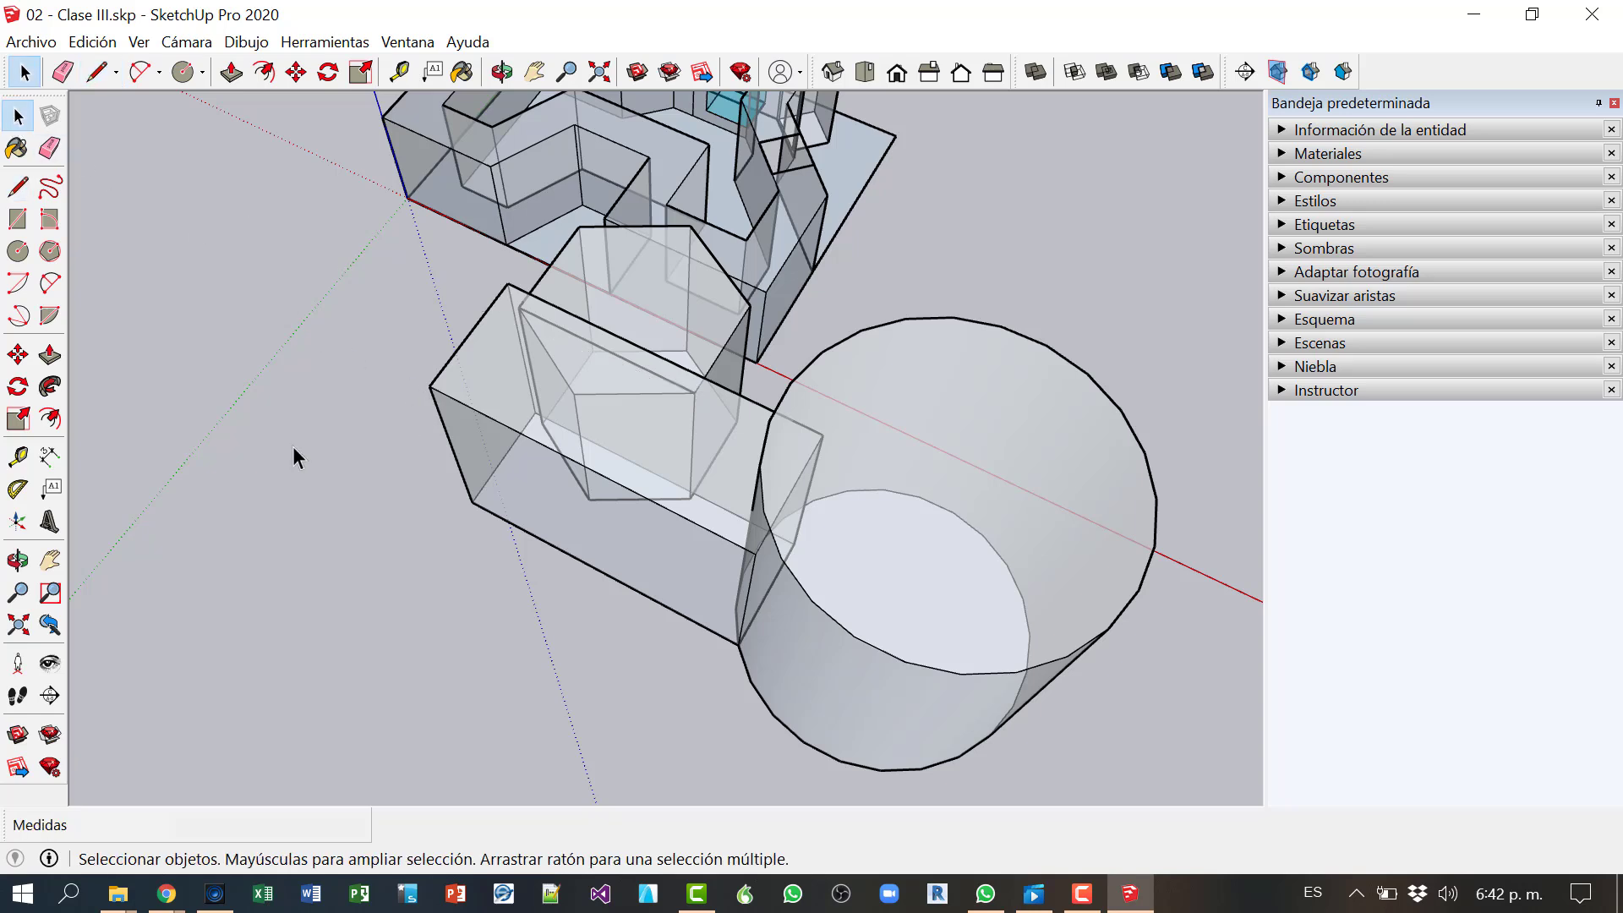
Step: Explode the hexagonal prism's group into loose geometry
{"action": "left_click", "coordinate": [563, 258]}
{"action": "left_click", "coordinate": [743, 347]}
{"action": "left_click", "coordinate": [668, 333]}
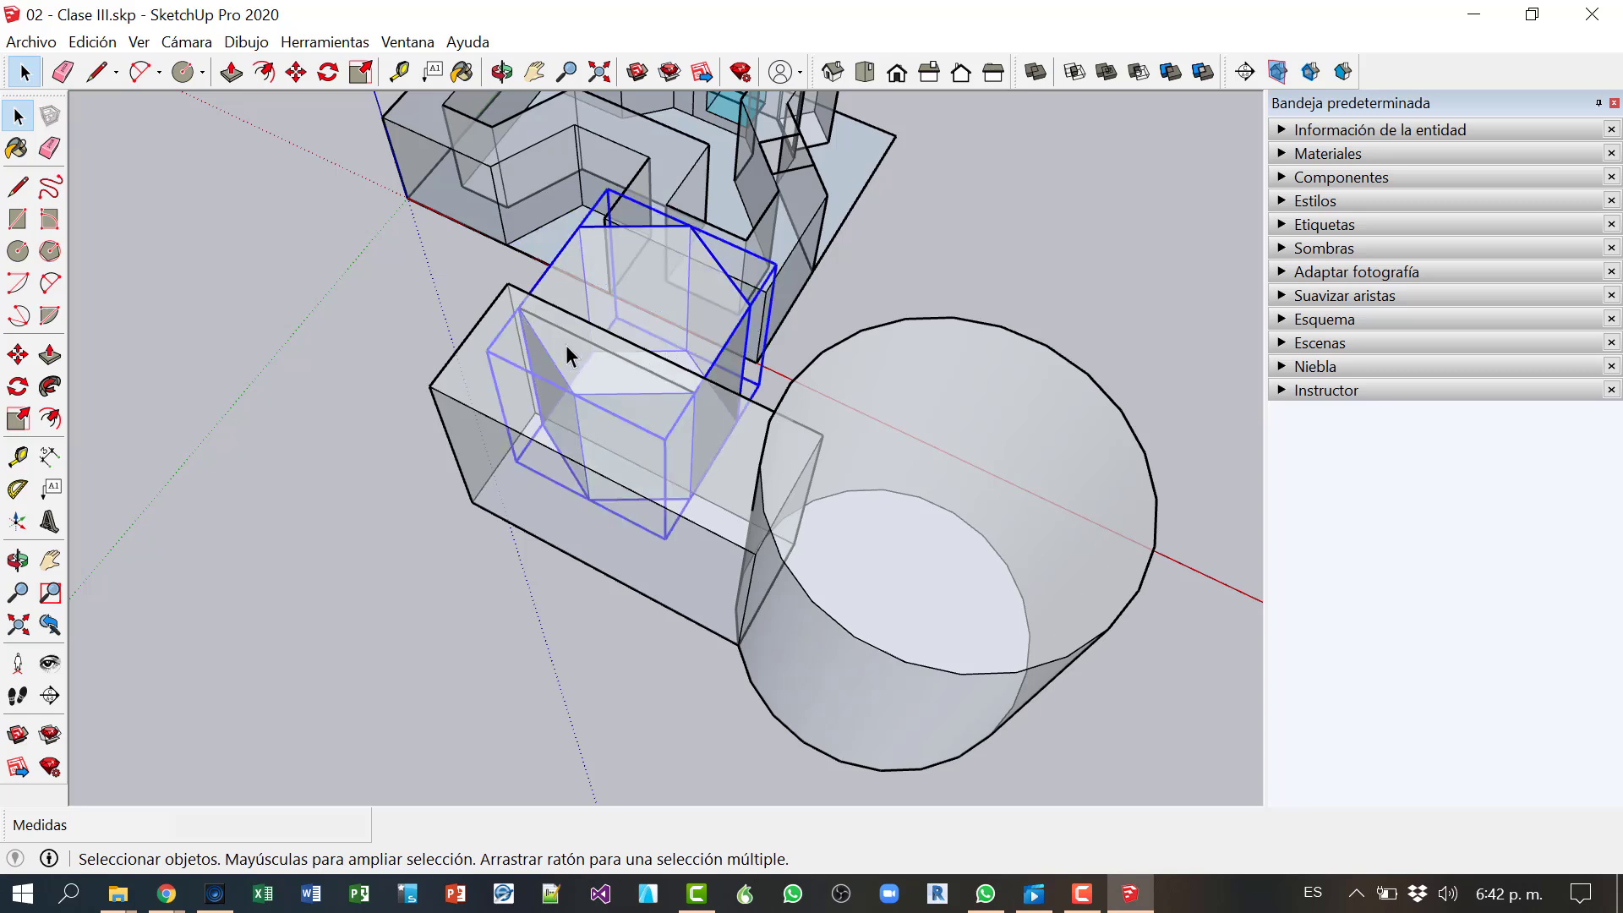
{"action": "right_click", "coordinate": [719, 314]}
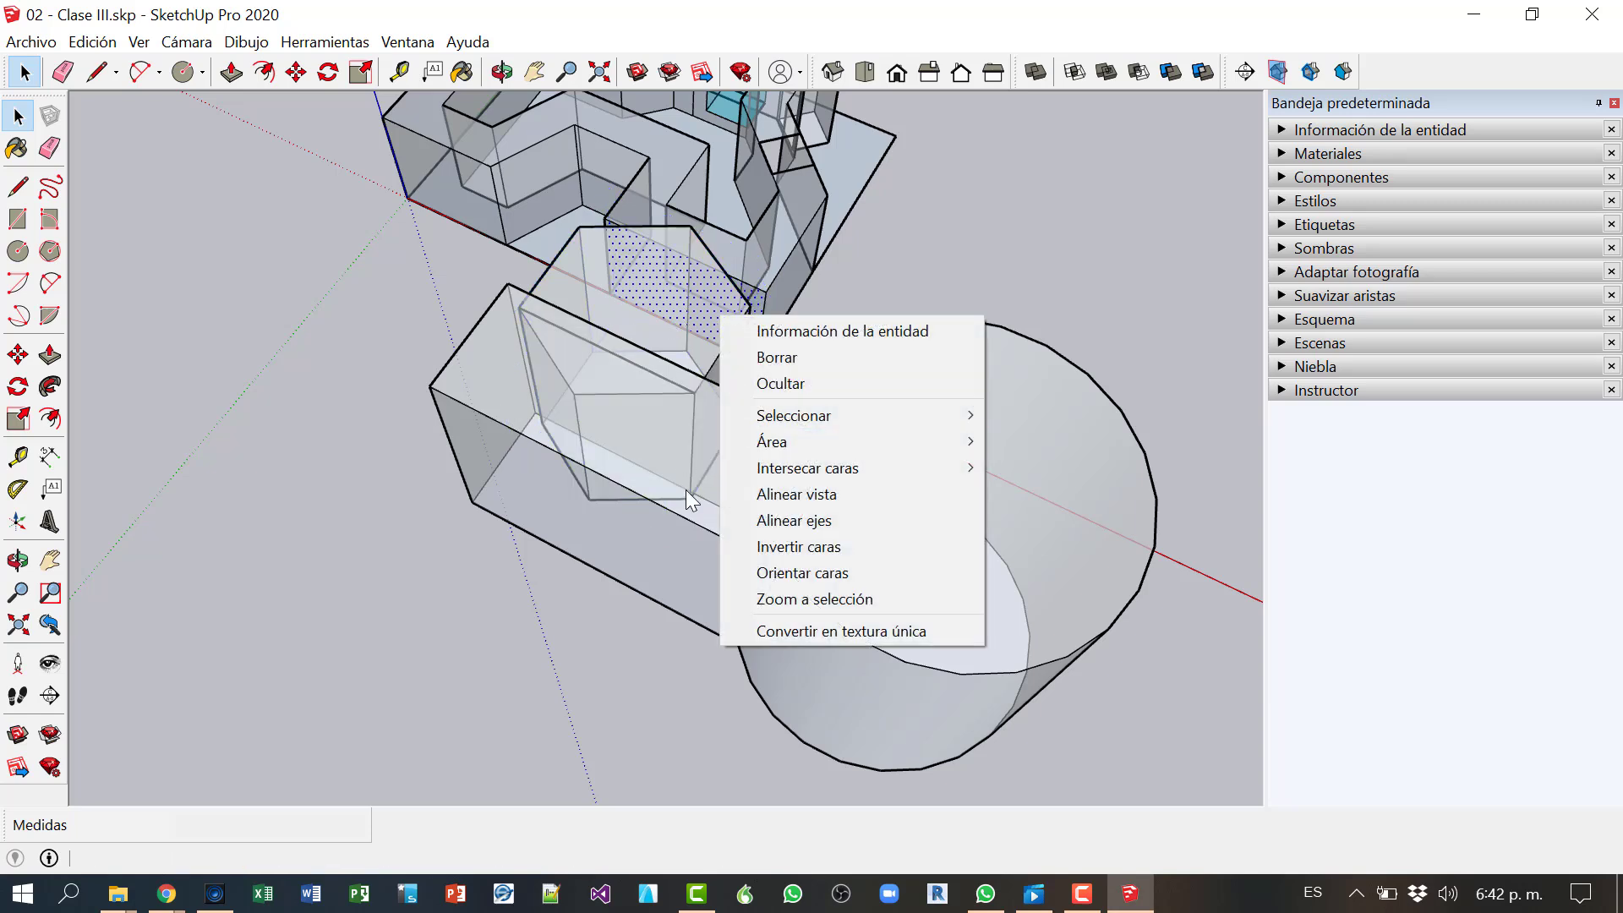
{"action": "left_click", "coordinate": [335, 482]}
{"action": "middle_click_drag", "start_coordinate": [693, 540], "coordinate": [752, 294]}
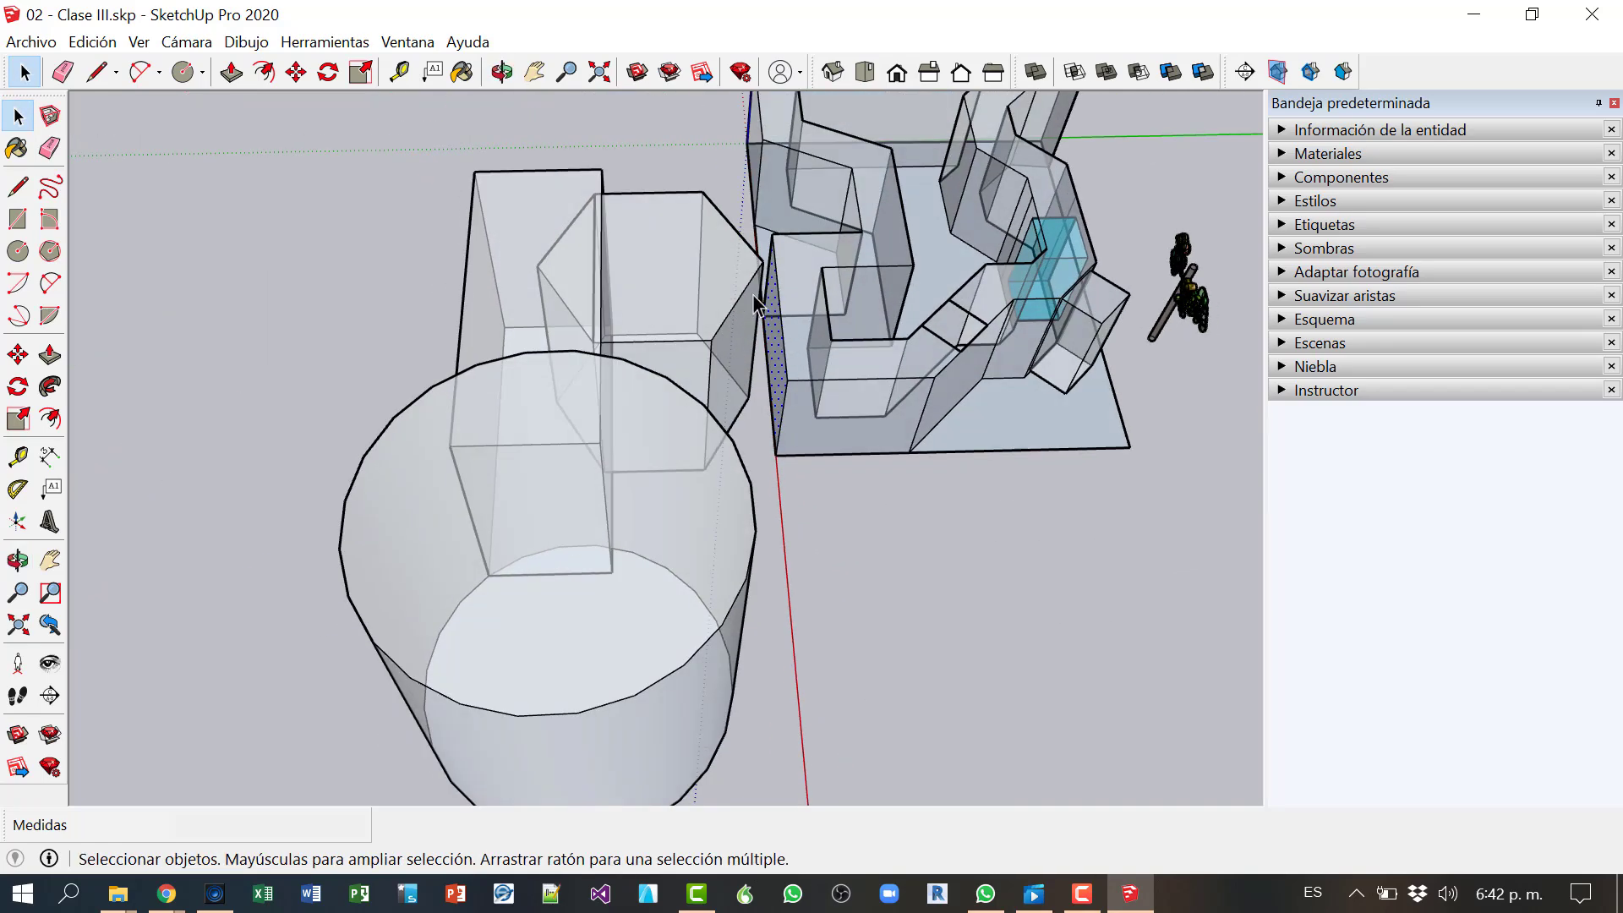
{"action": "left_click", "coordinate": [711, 317]}
{"action": "right_click", "coordinate": [711, 318]}
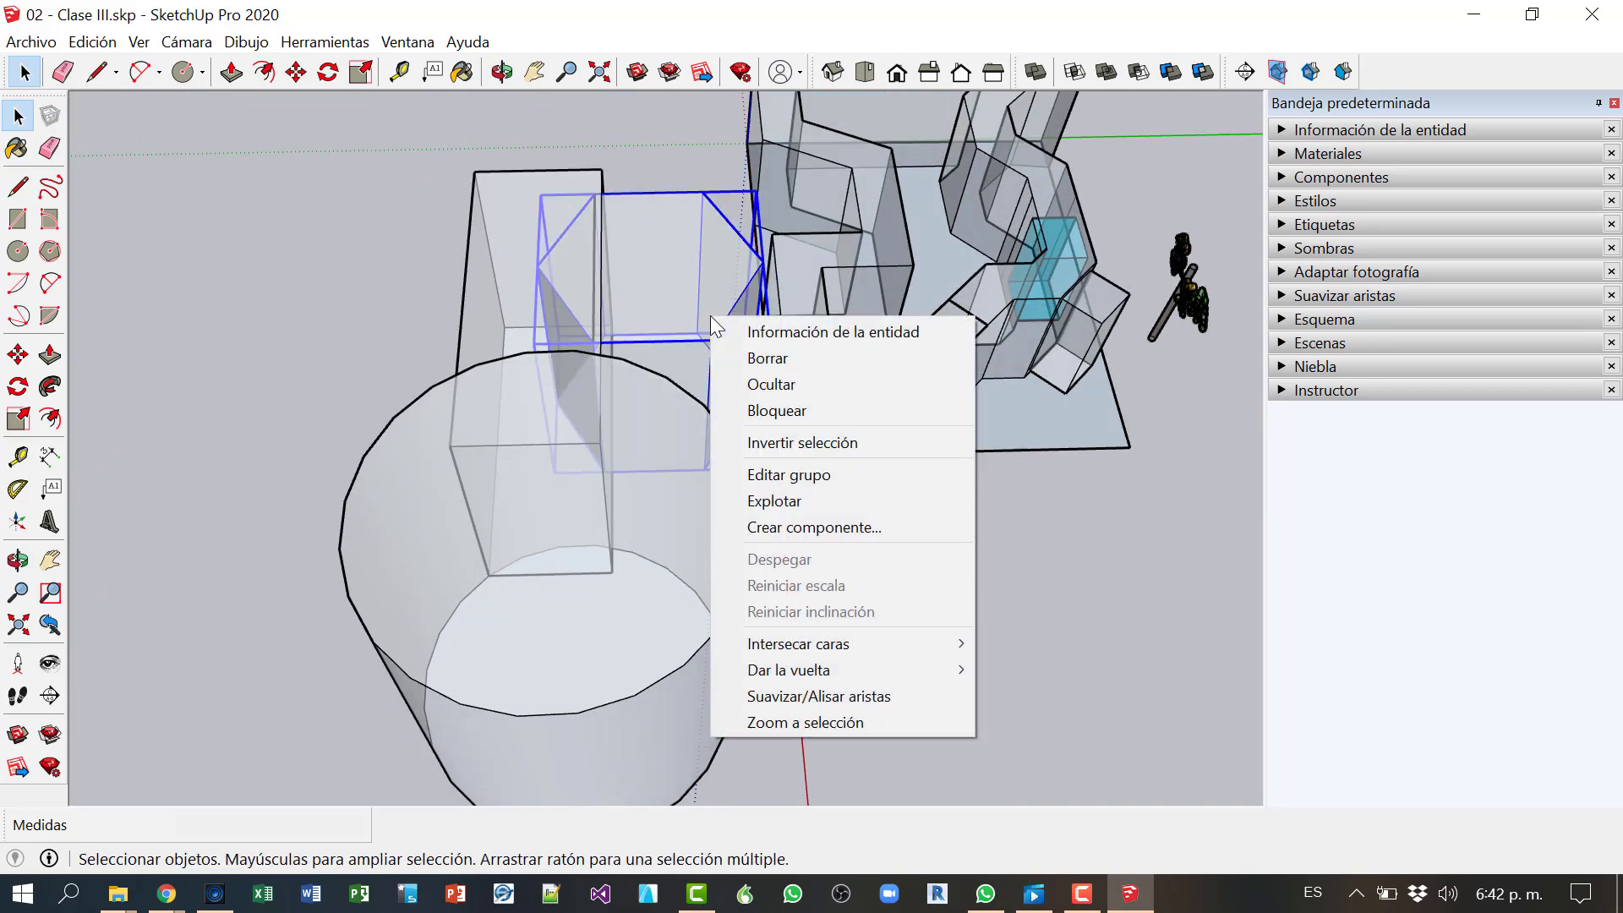
{"action": "left_click", "coordinate": [780, 502]}
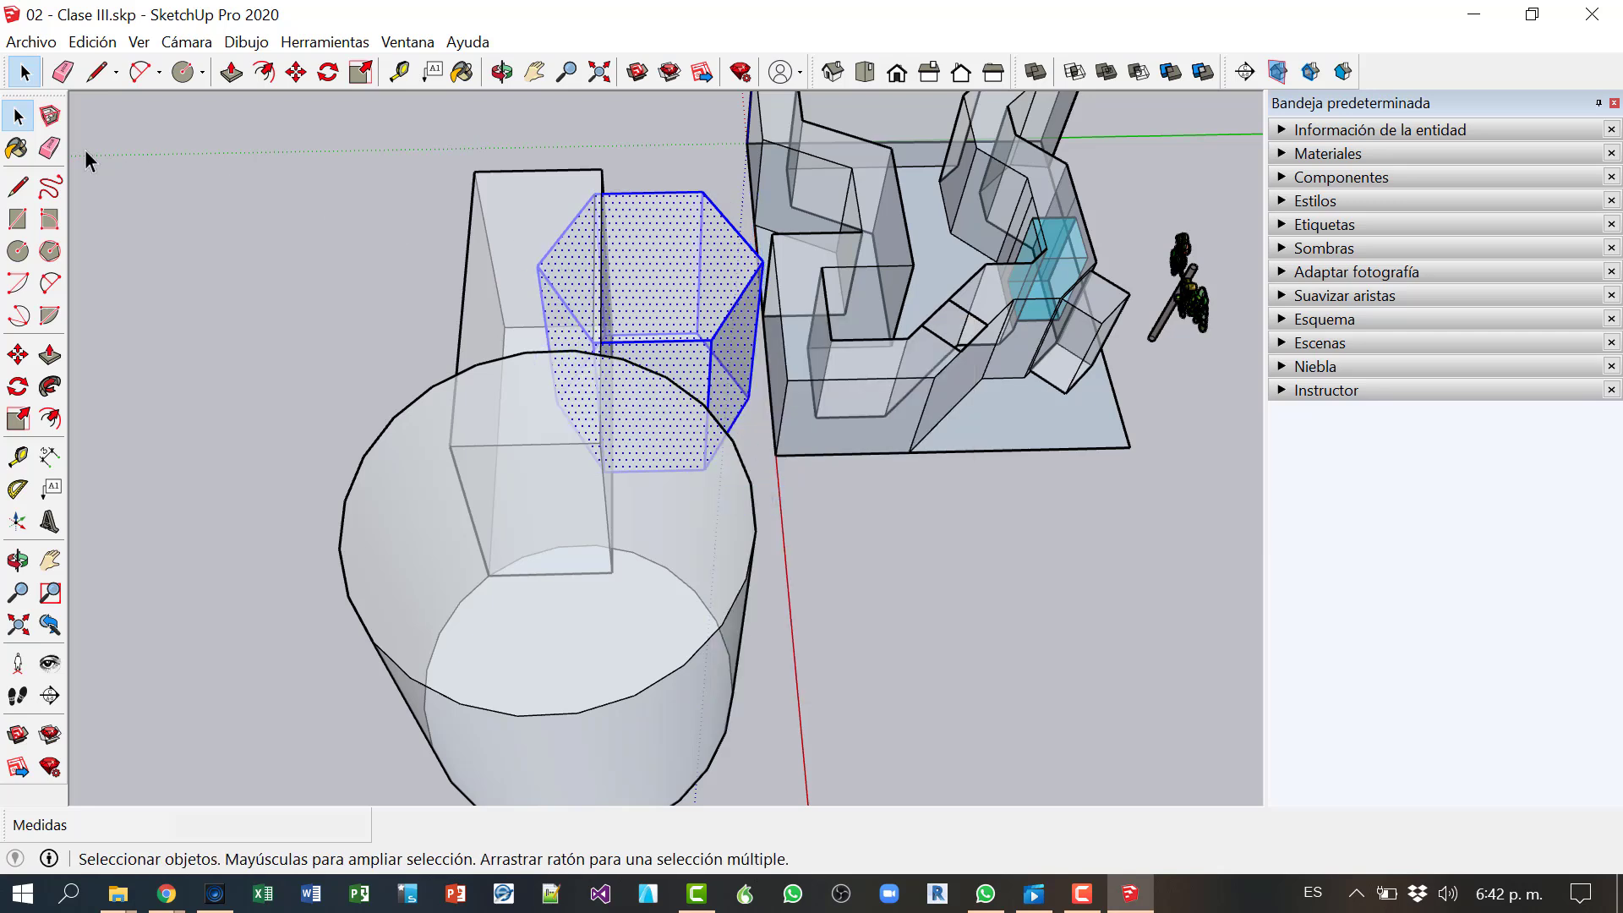
Step: Push the triangular part of the hexagonal prism's top face down about 1.40 m, working through the box
{"action": "left_click", "coordinate": [50, 354]}
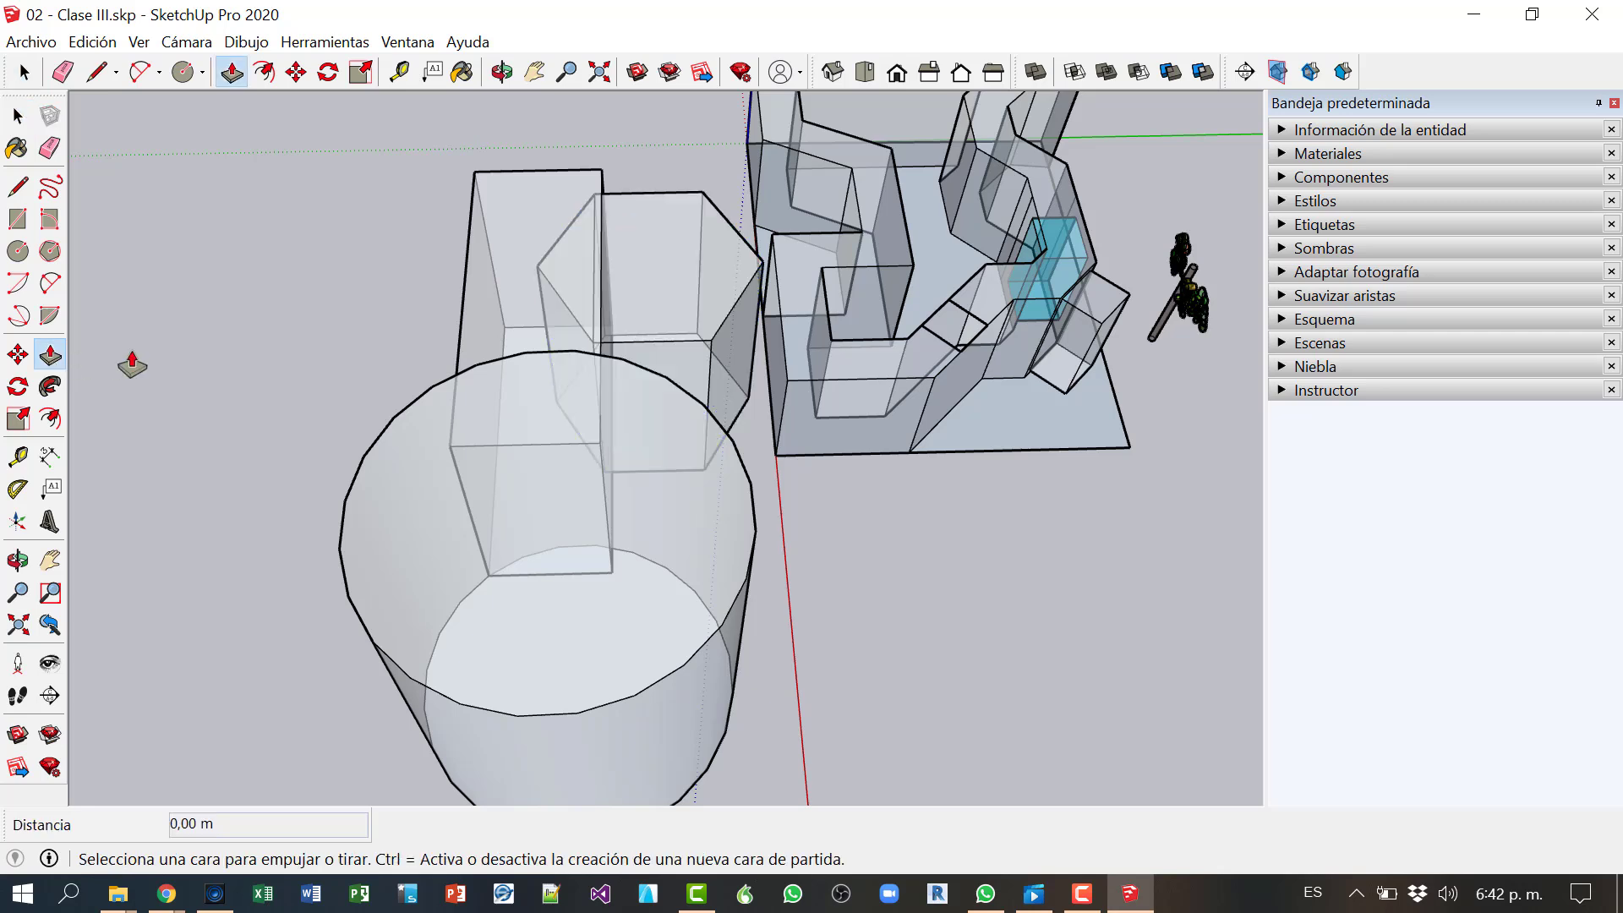
{"action": "left_click", "coordinate": [561, 273]}
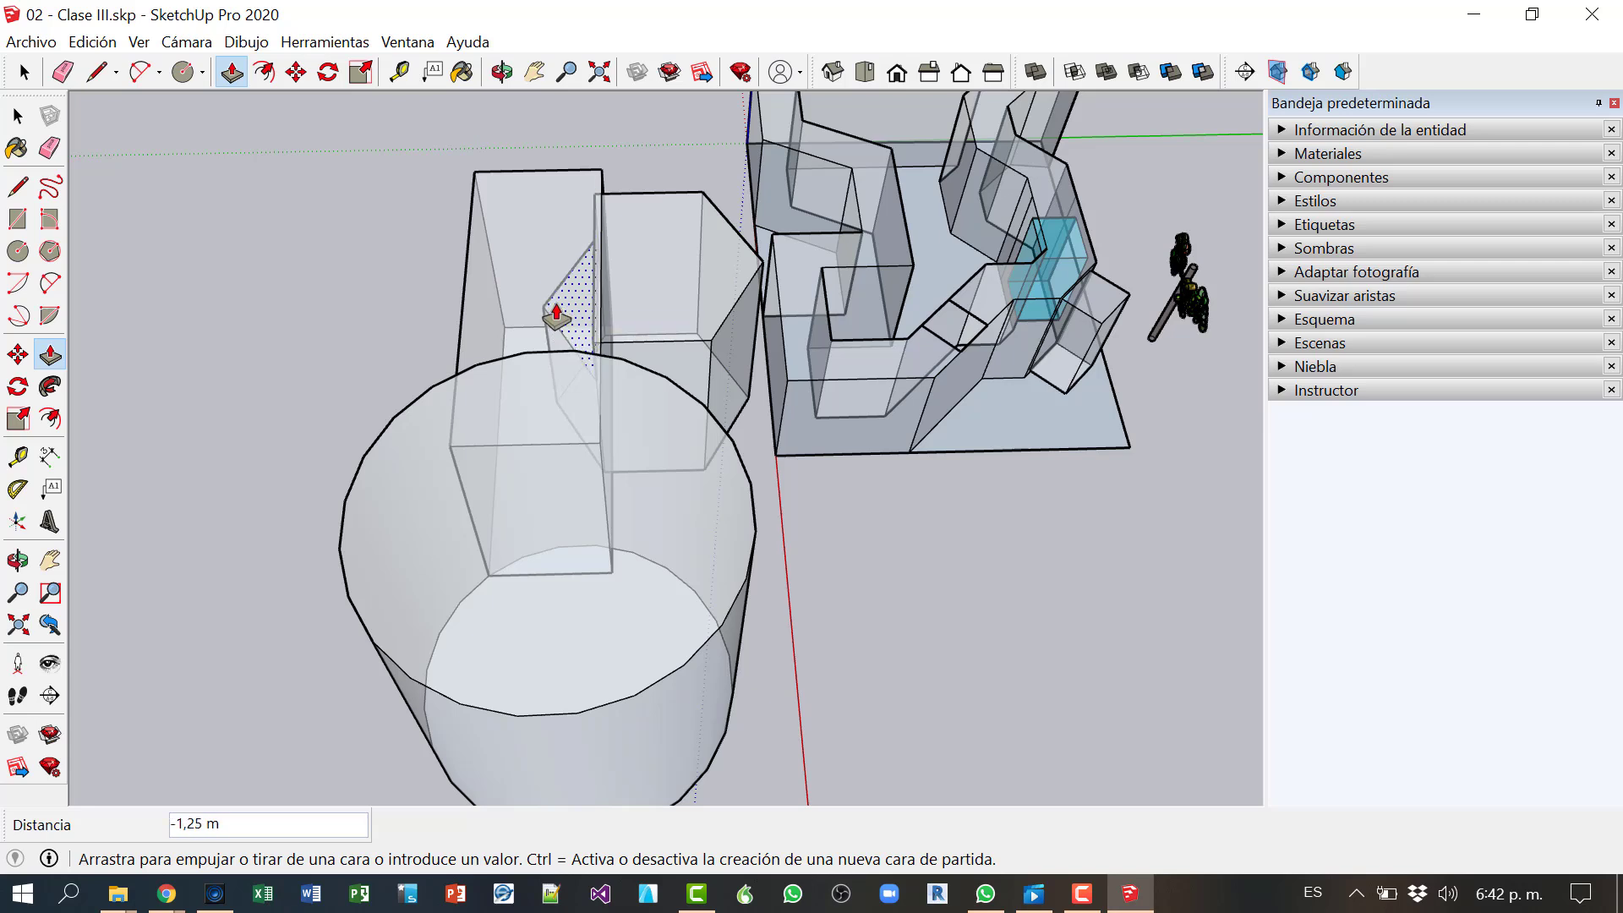
{"action": "left_click", "coordinate": [555, 318]}
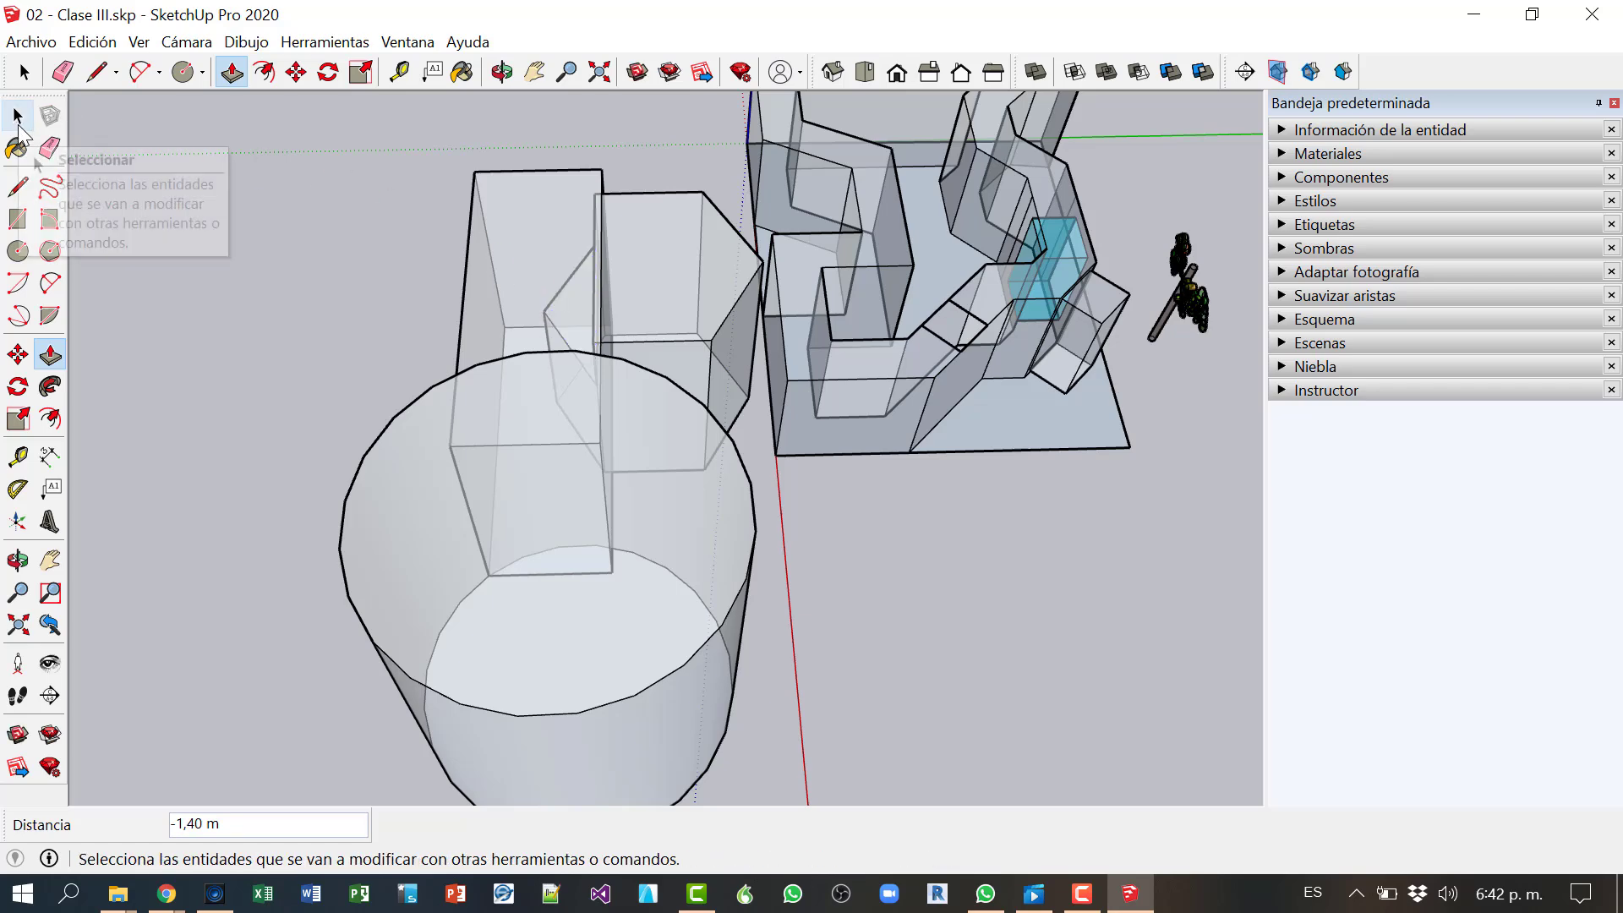
{"action": "left_click", "coordinate": [18, 119]}
Step: Turn off the Rayos X face style, keeping Sólido con texturas
{"action": "middle_click_drag", "start_coordinate": [406, 373], "coordinate": [655, 263]}
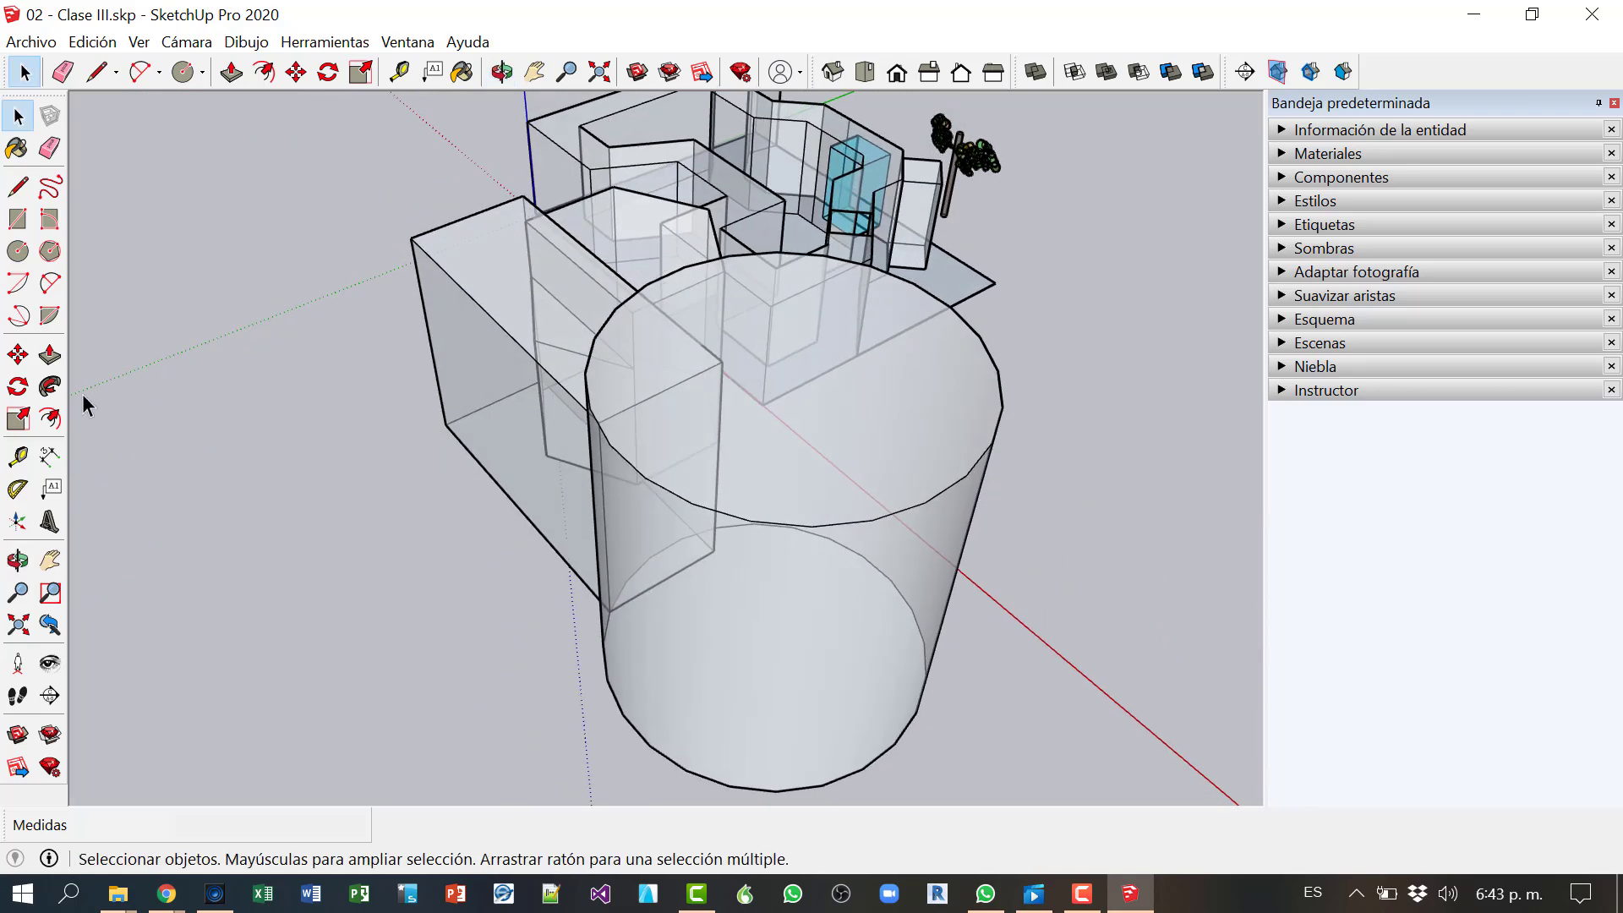
{"action": "middle_click_drag", "start_coordinate": [205, 343], "coordinate": [841, 490]}
{"action": "middle_click_drag", "start_coordinate": [924, 590], "coordinate": [519, 644]}
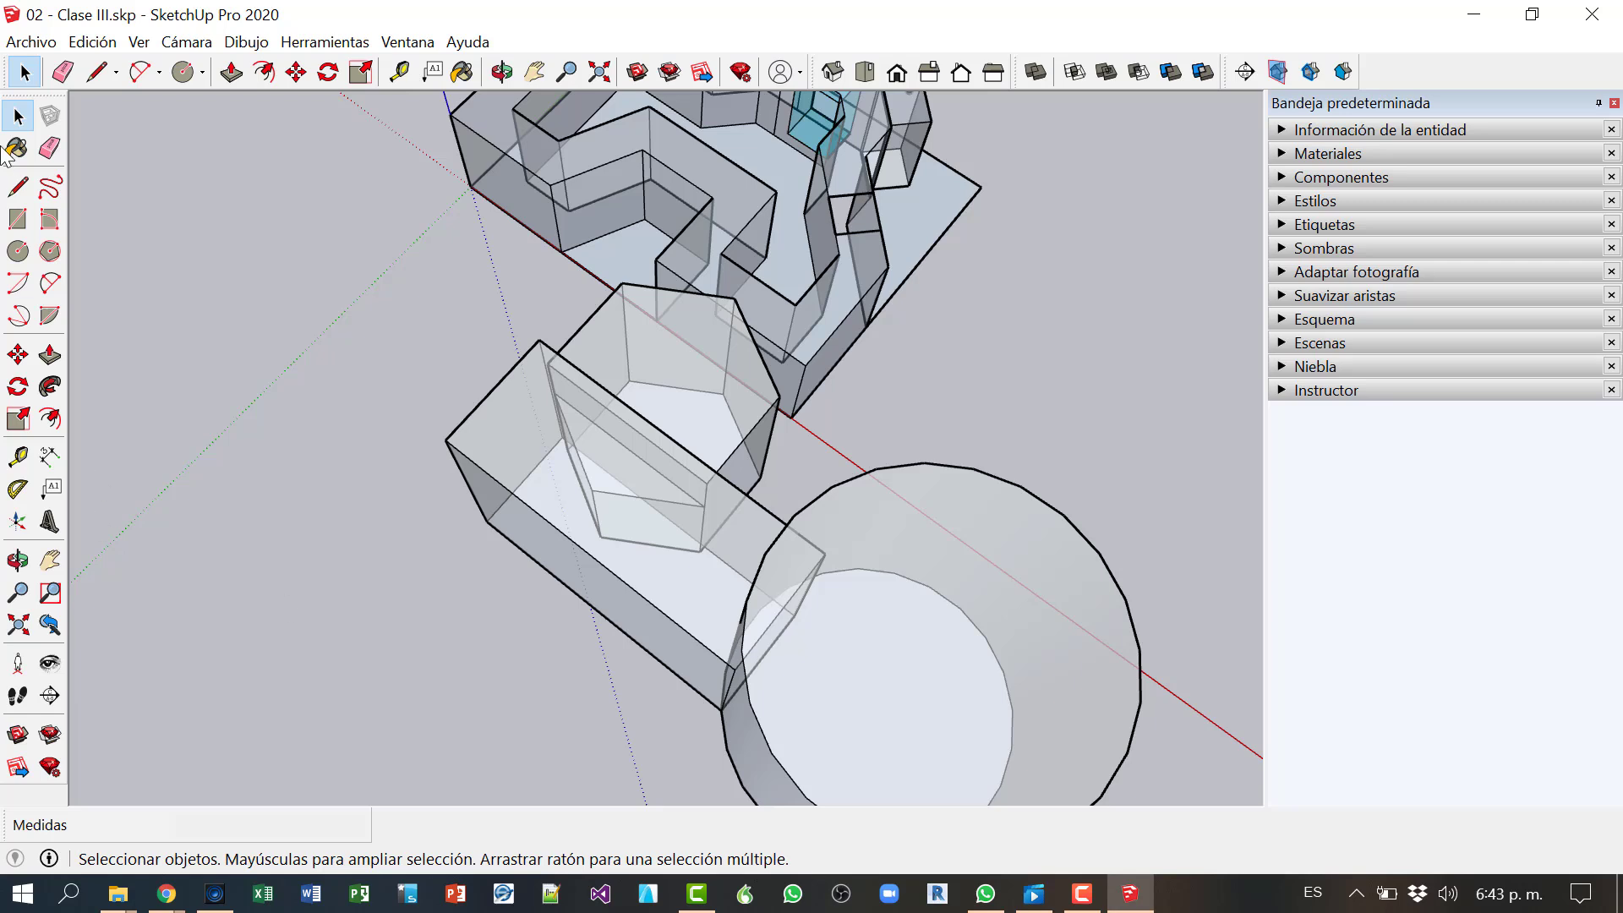
{"action": "left_click", "coordinate": [139, 42]}
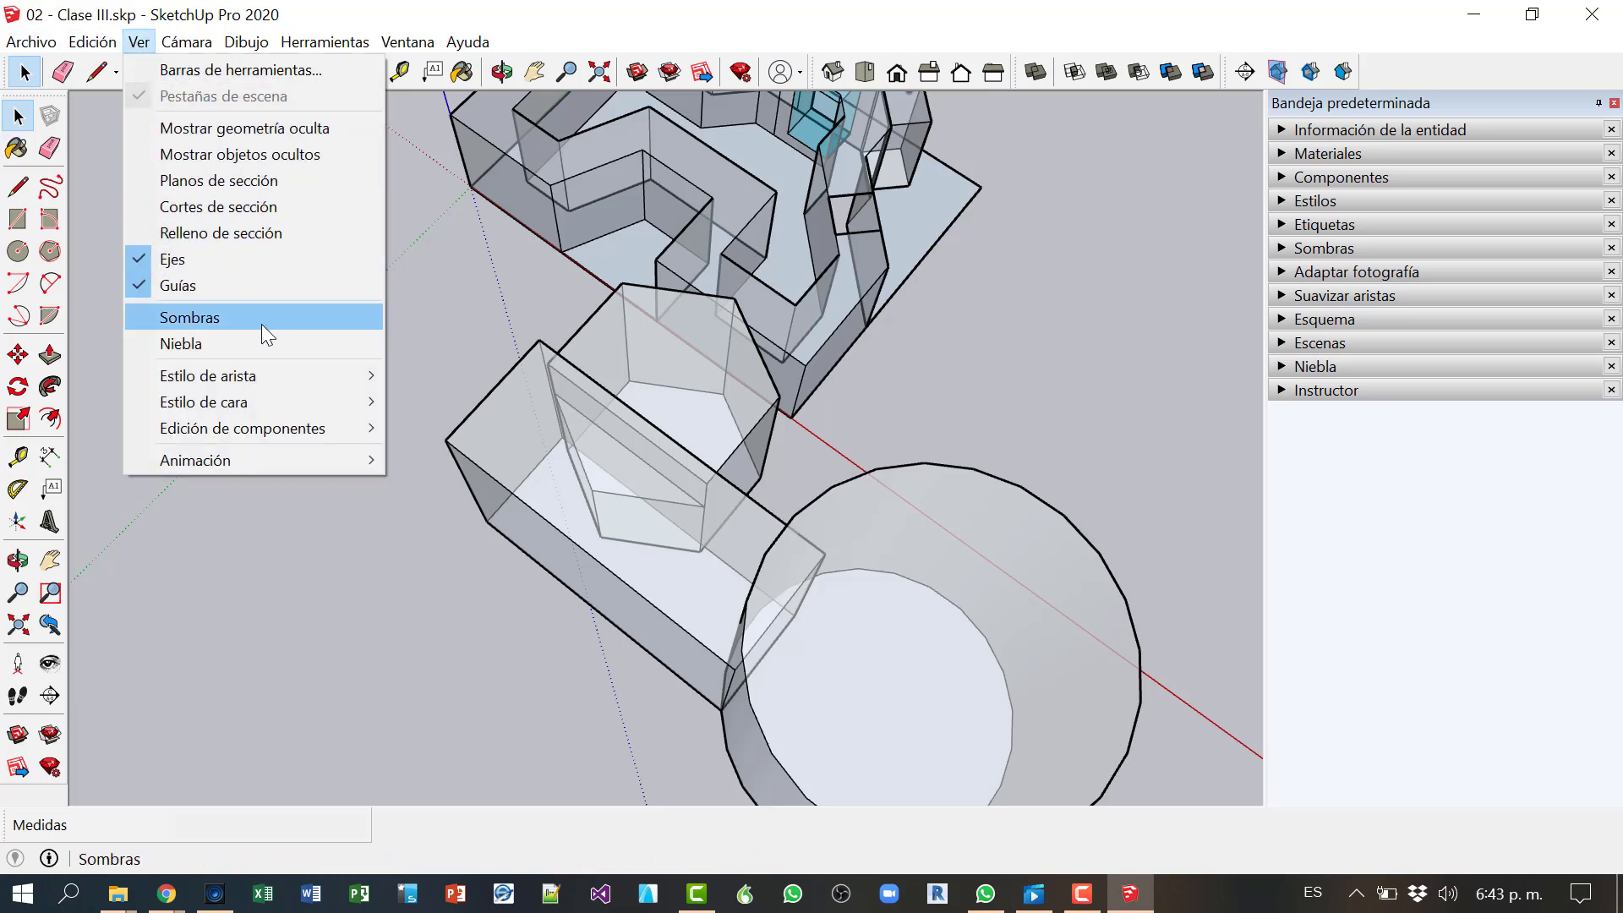
{"action": "mouse_move", "coordinate": [275, 404]}
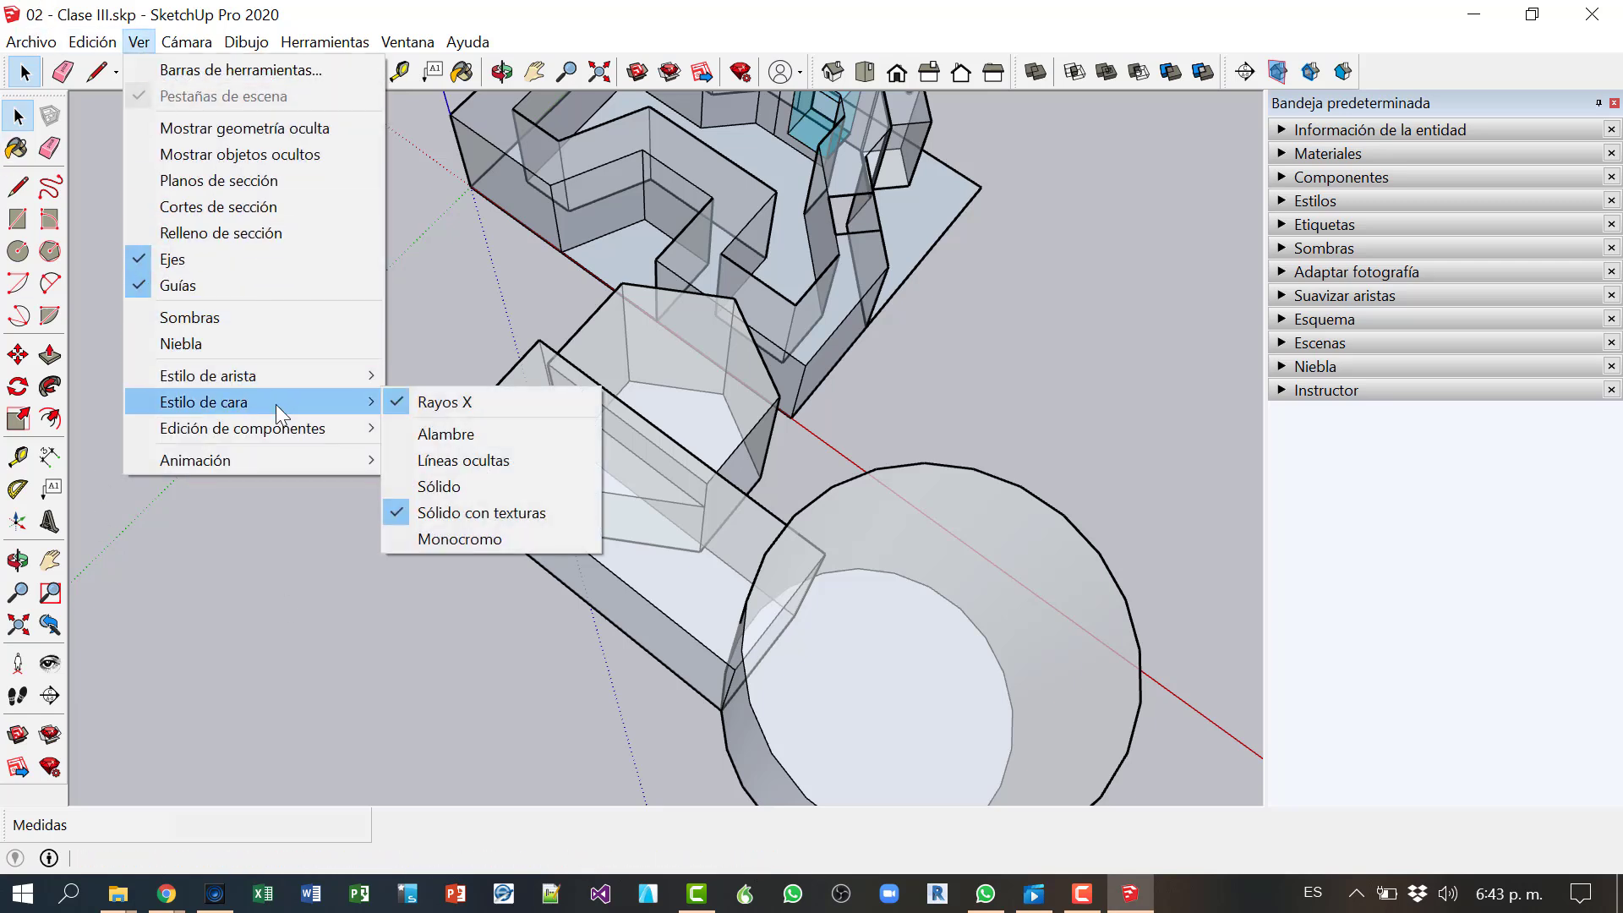
{"action": "left_click", "coordinate": [397, 404]}
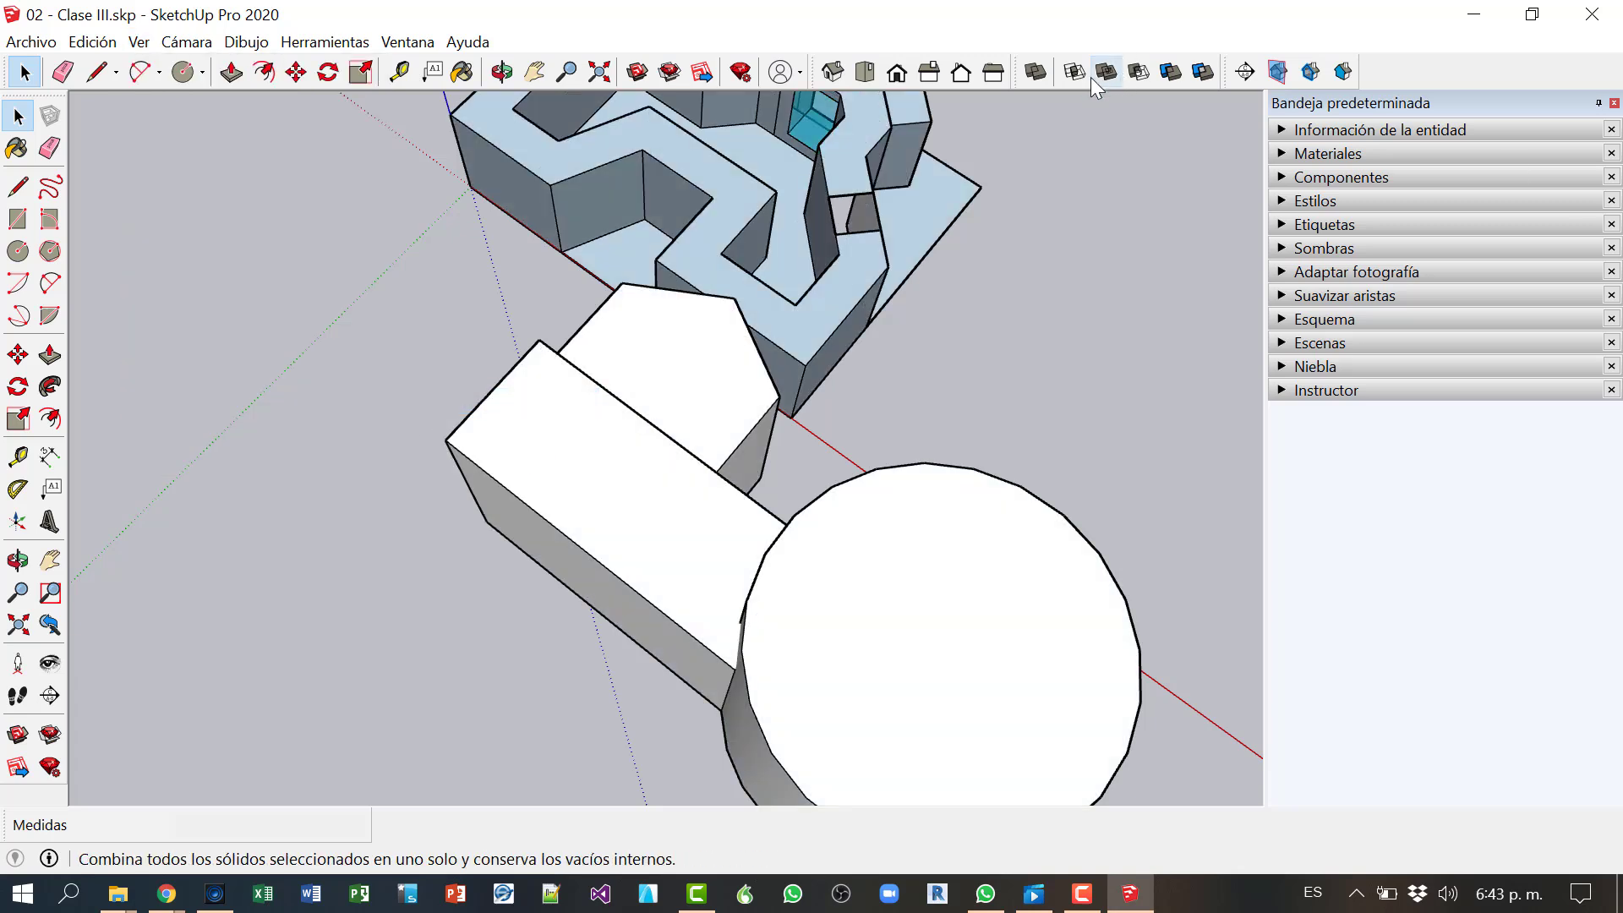
Step: Hide the rectangular box group to expose the cut hexagonal prism
{"action": "middle_click_drag", "start_coordinate": [961, 396], "coordinate": [794, 496]}
{"action": "left_click", "coordinate": [736, 513]}
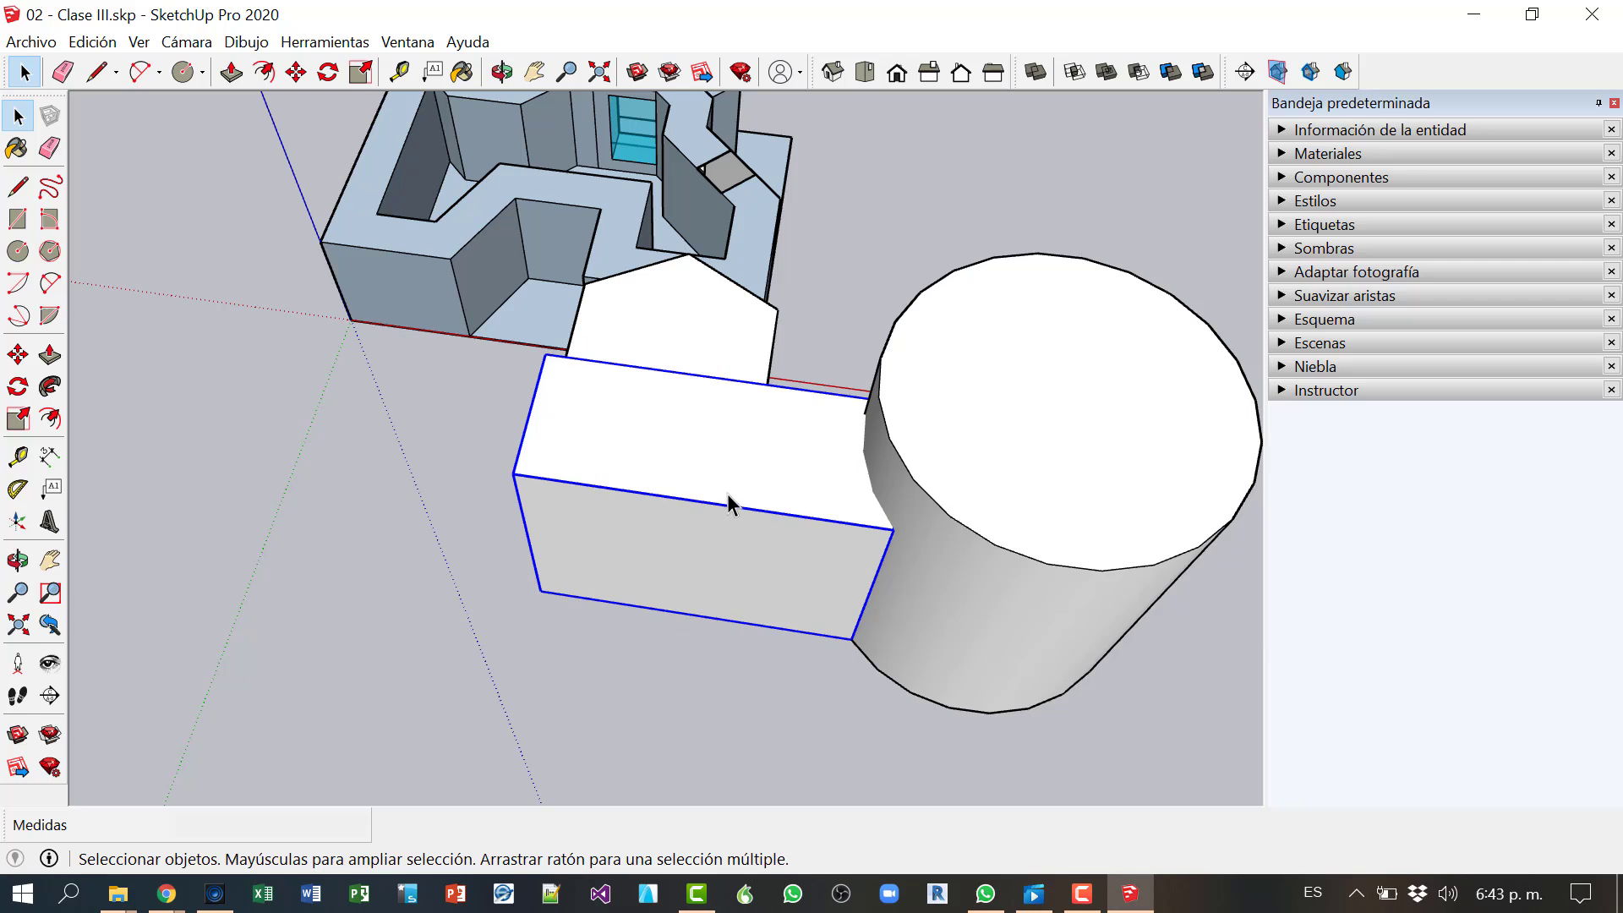
{"action": "right_click", "coordinate": [727, 487]}
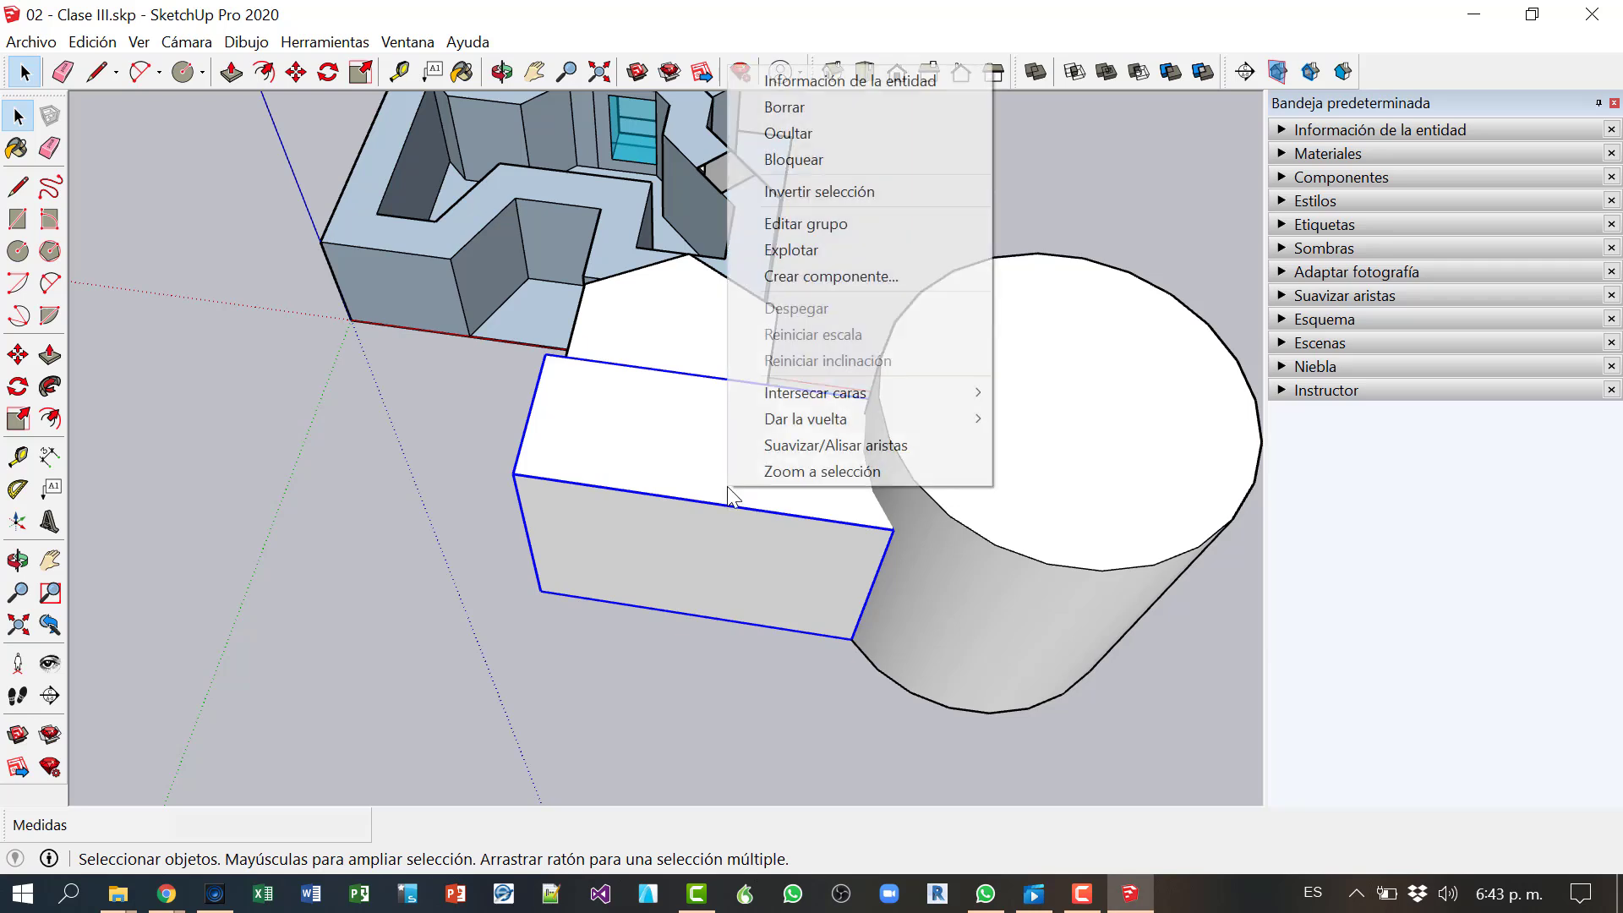
{"action": "left_click", "coordinate": [752, 132]}
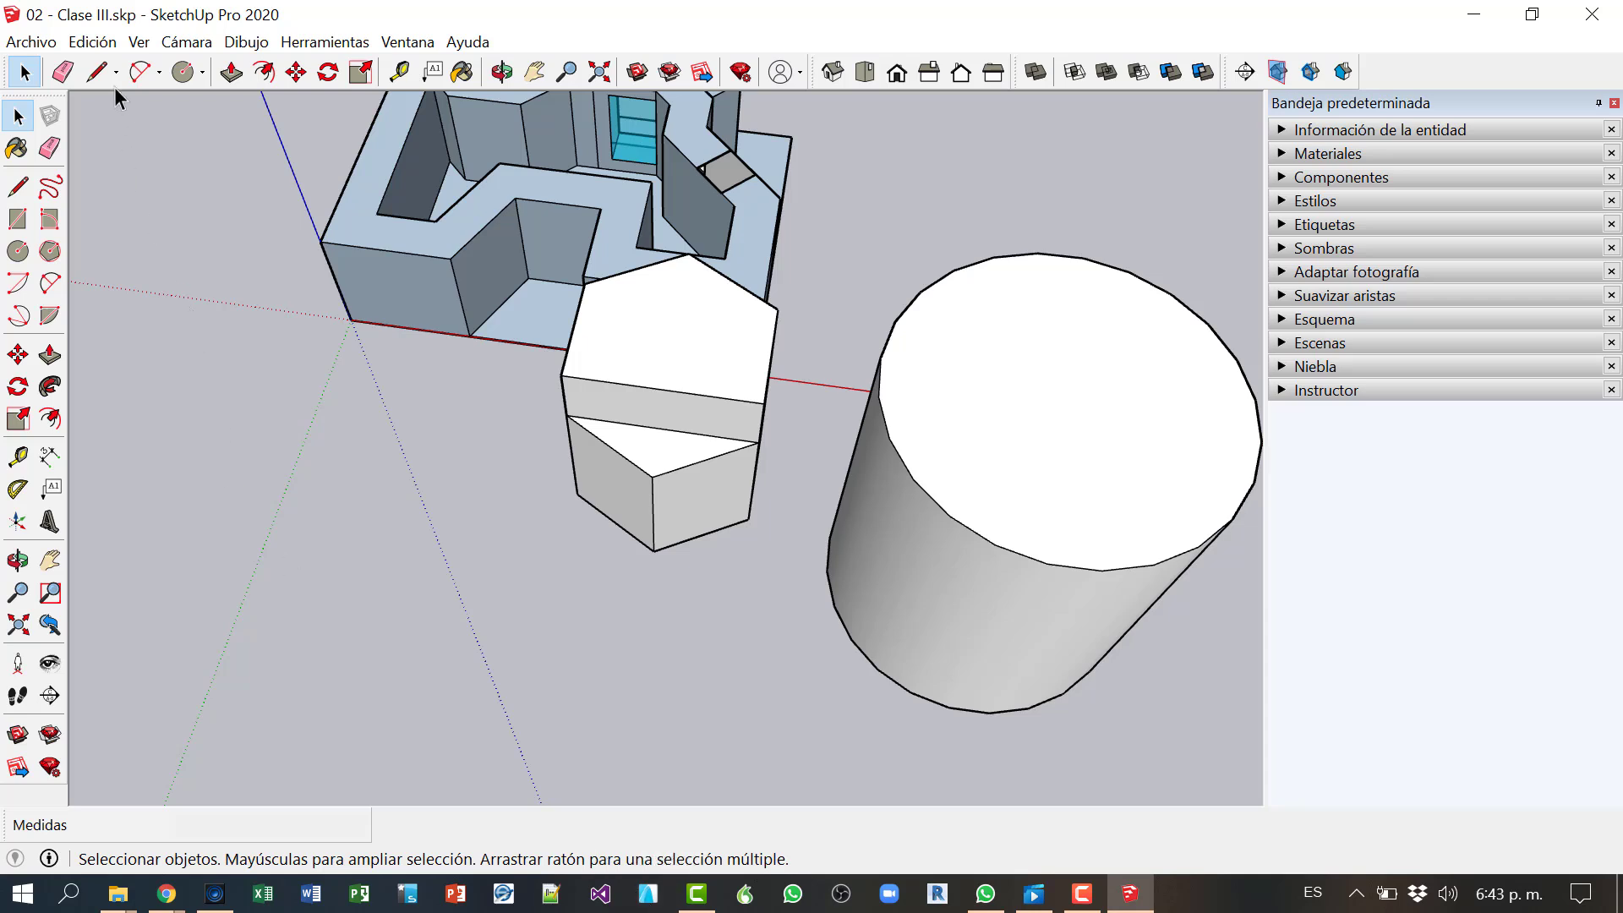
Step: Unhide the rectangular box group between the prism and the cylinder
{"action": "left_click", "coordinate": [110, 44]}
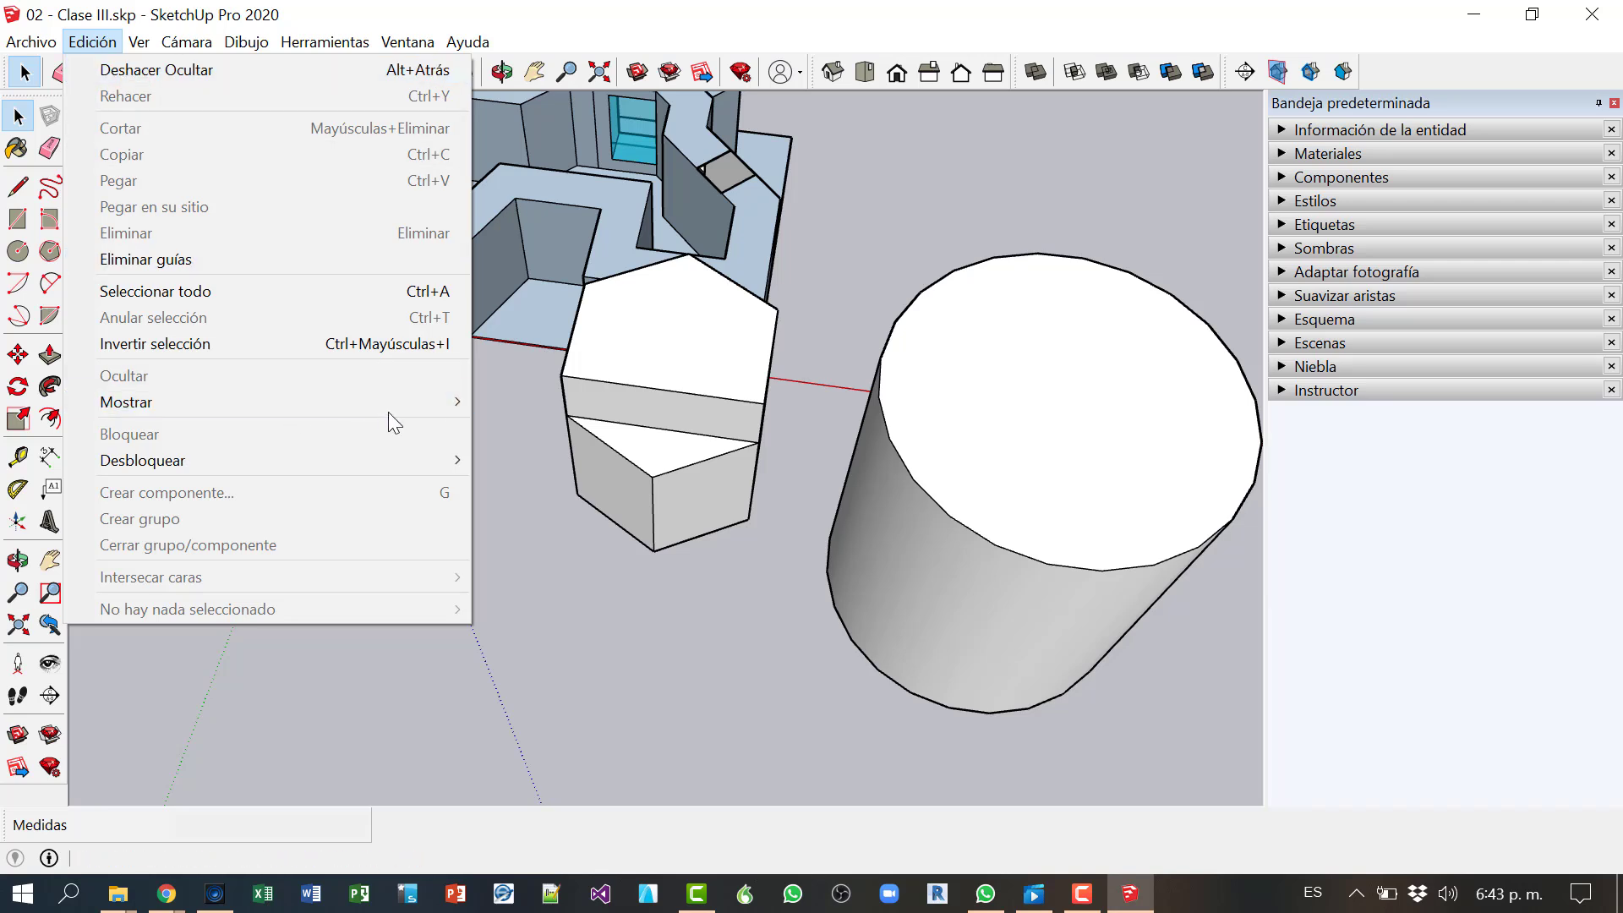
{"action": "mouse_move", "coordinate": [394, 397]}
{"action": "left_click", "coordinate": [534, 428]}
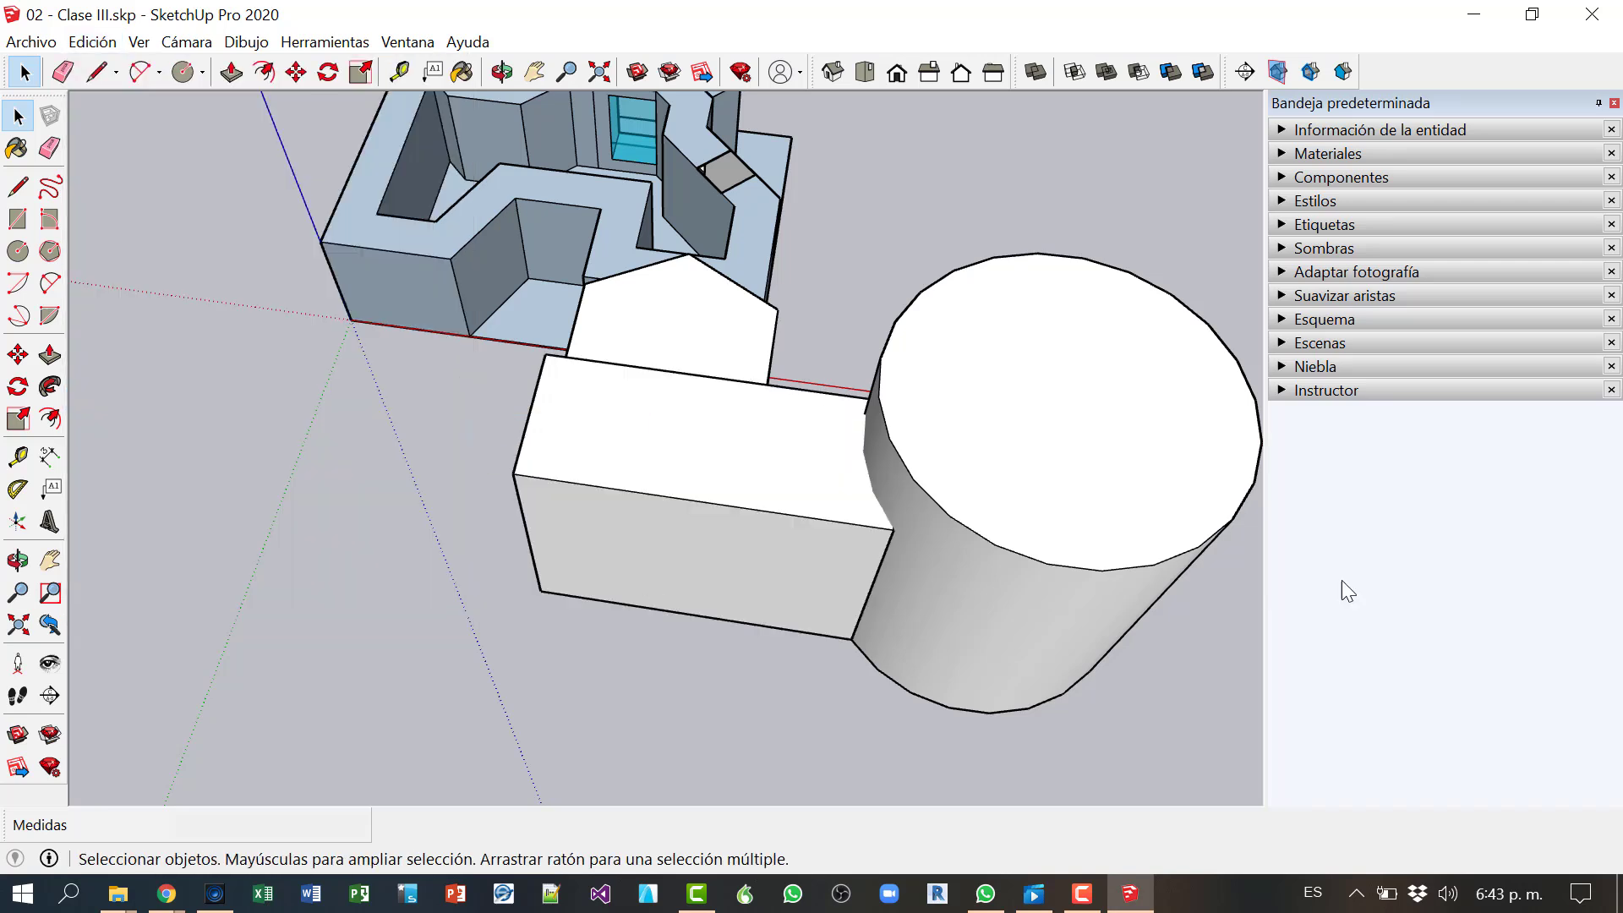
{"action": "middle_click_drag", "start_coordinate": [929, 242], "coordinate": [557, 217]}
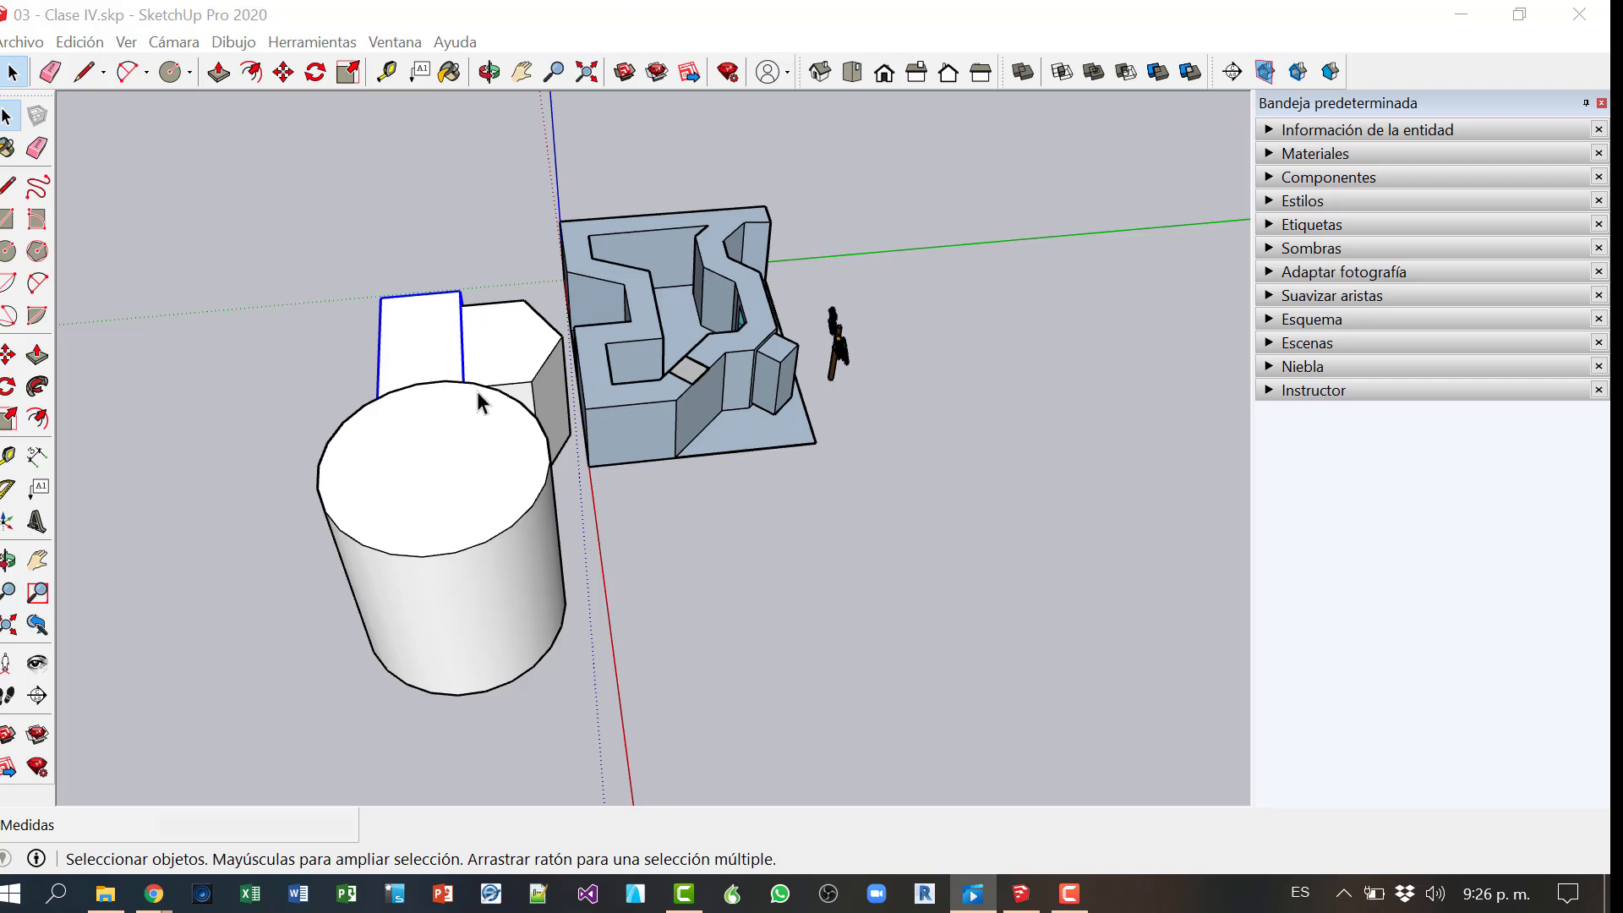
Step: Show the tag list and entity information, and check which tags the cylinder, box, hexagonal prism and a walled-model face carry
{"action": "left_click", "coordinate": [1269, 225]}
{"action": "left_click", "coordinate": [1269, 130]}
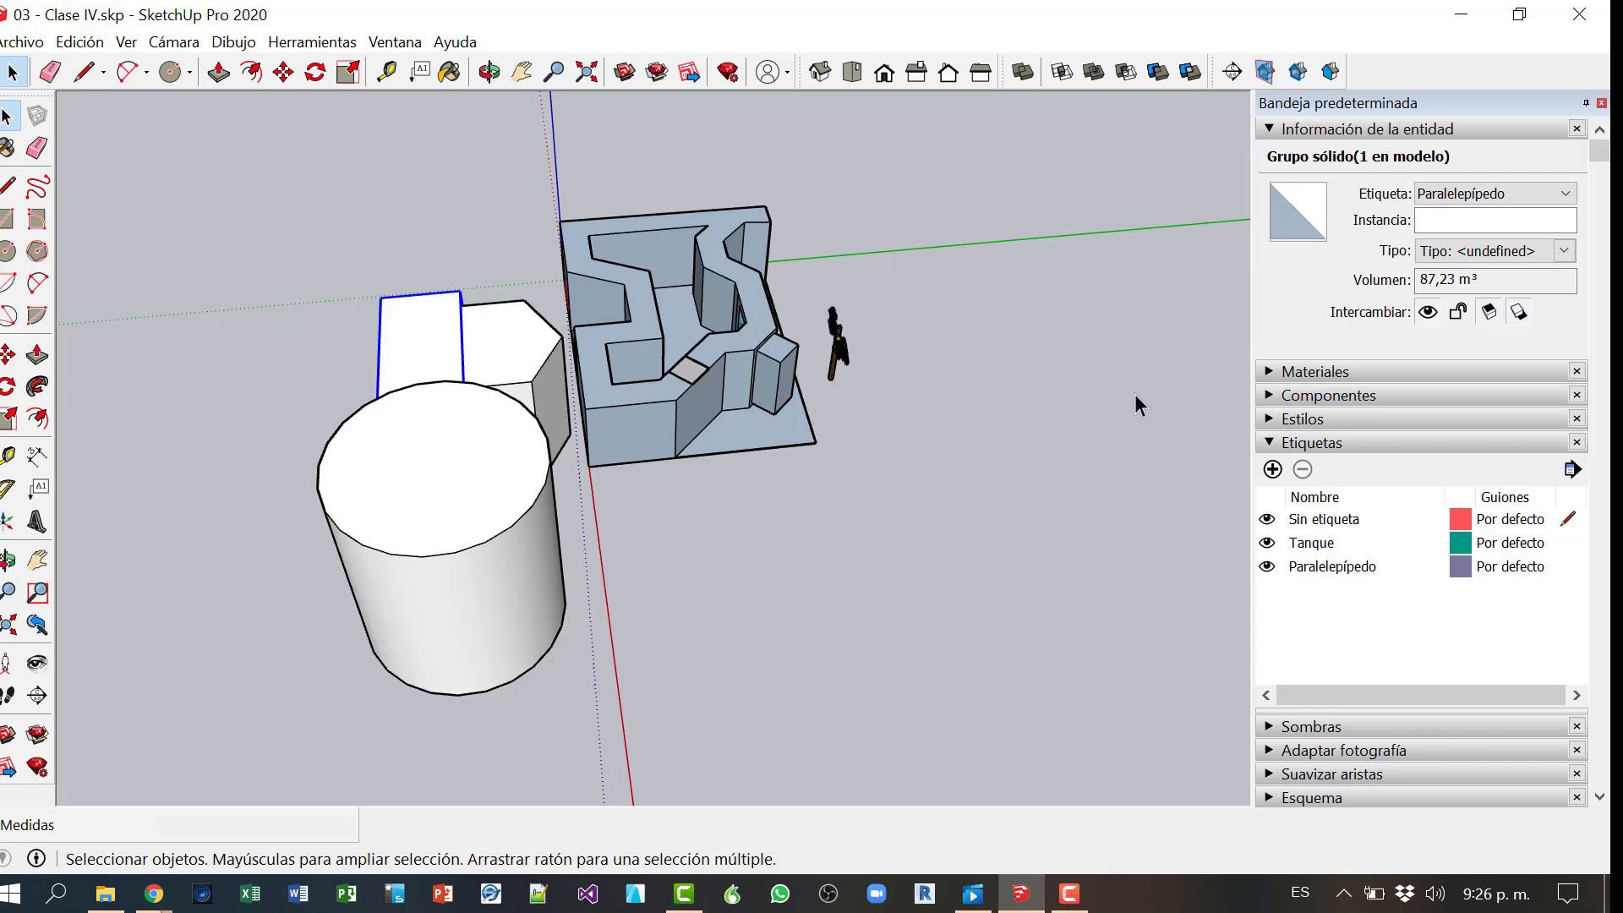
{"action": "left_click", "coordinate": [495, 576]}
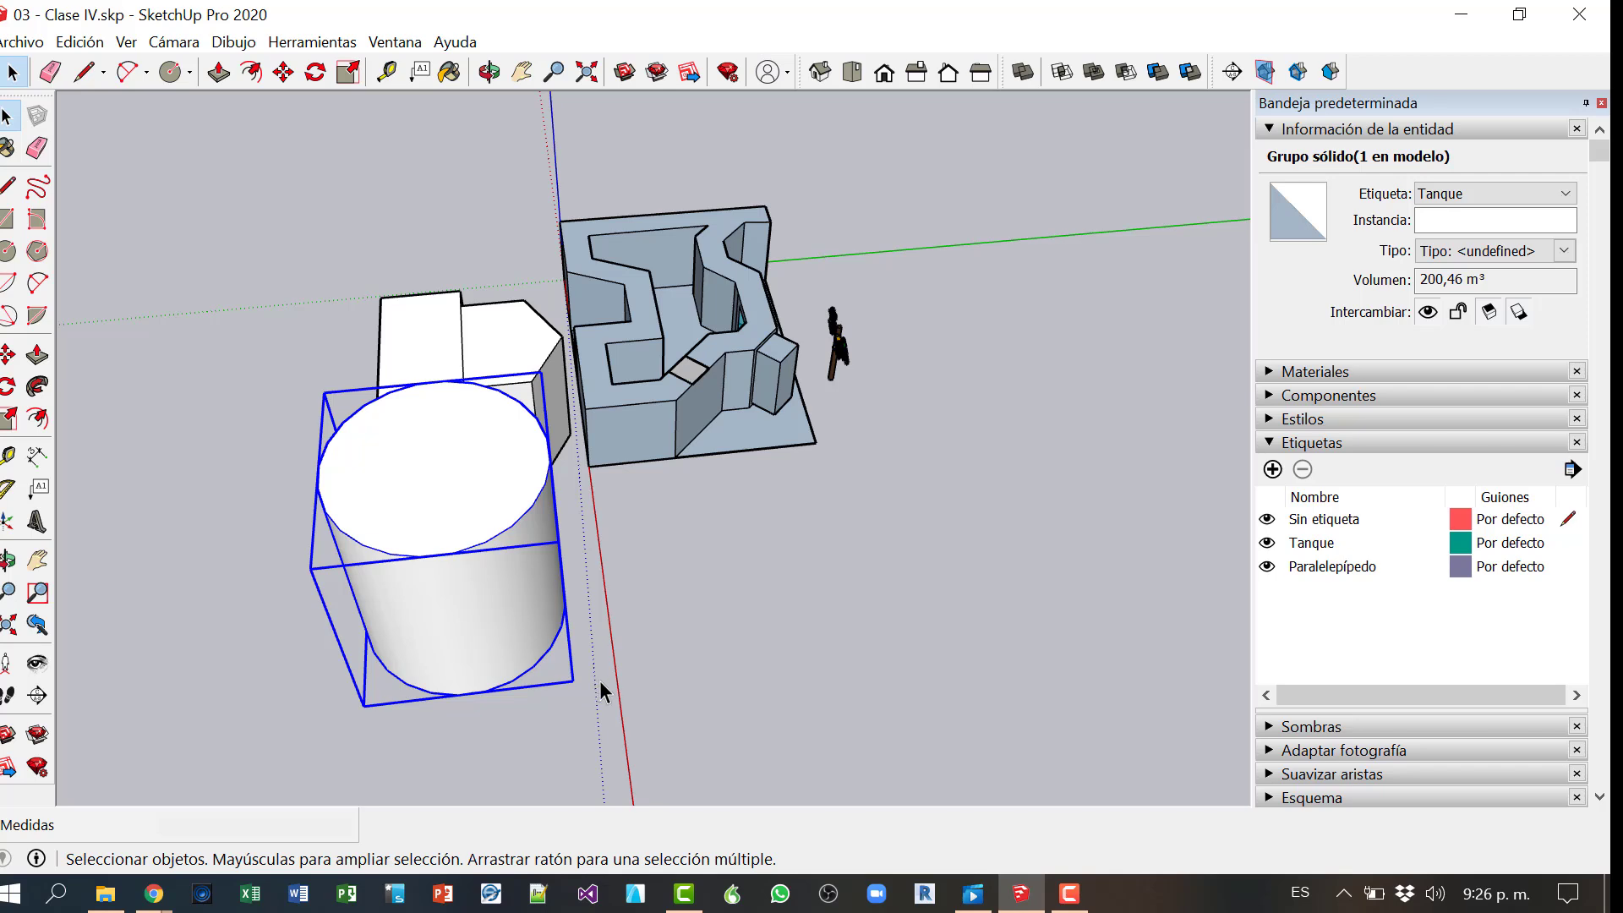
{"action": "left_click", "coordinate": [408, 332]}
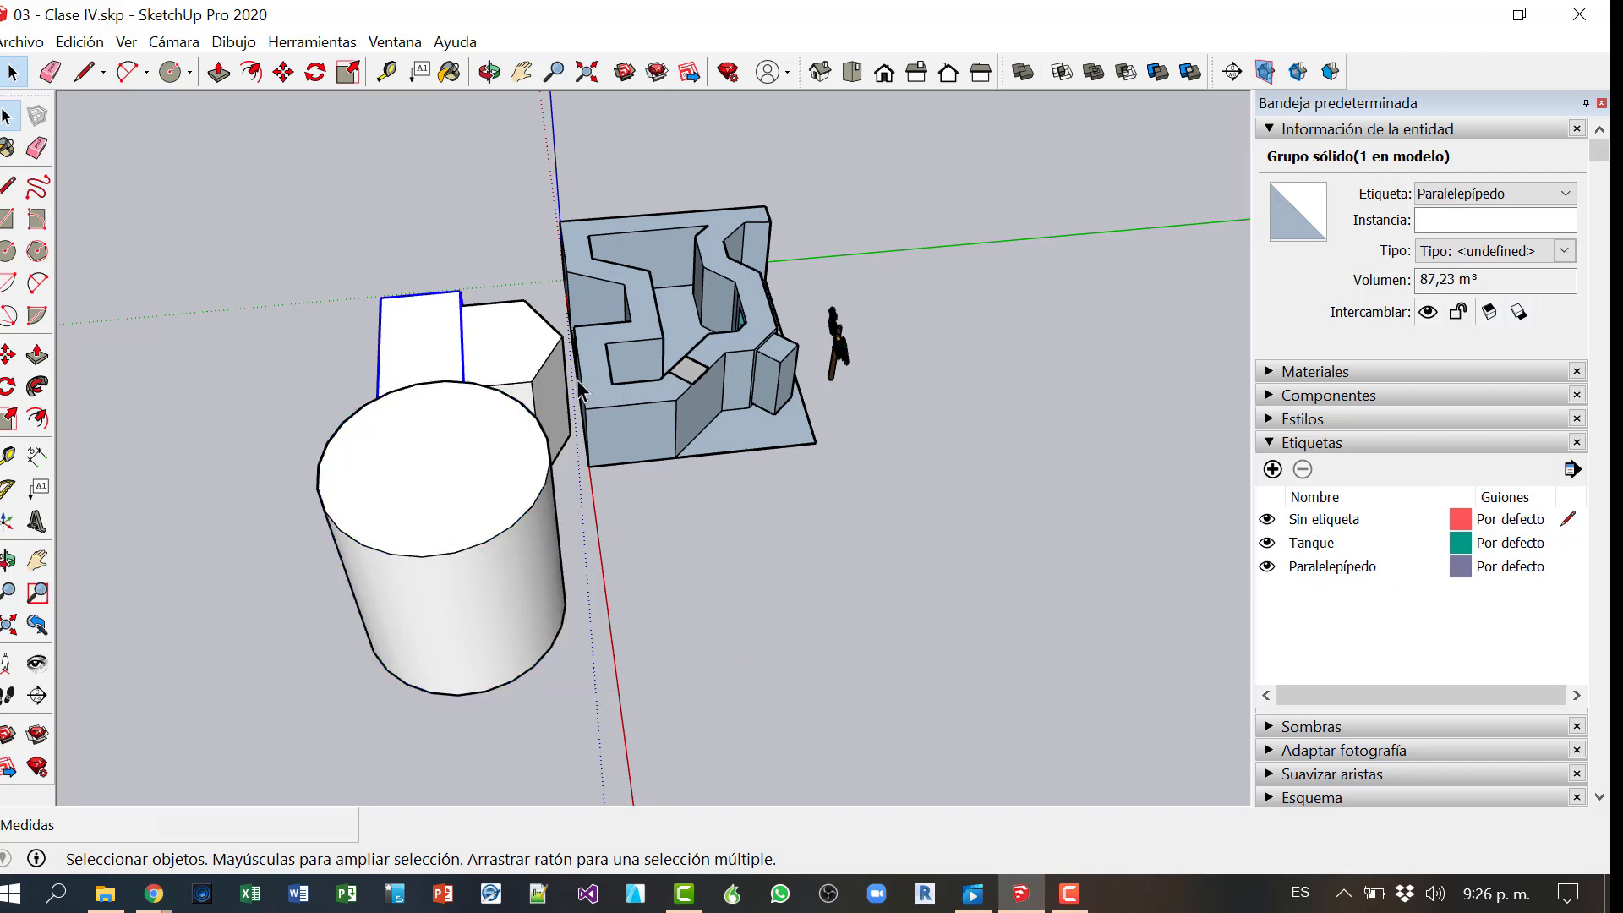
{"action": "left_click", "coordinate": [542, 364]}
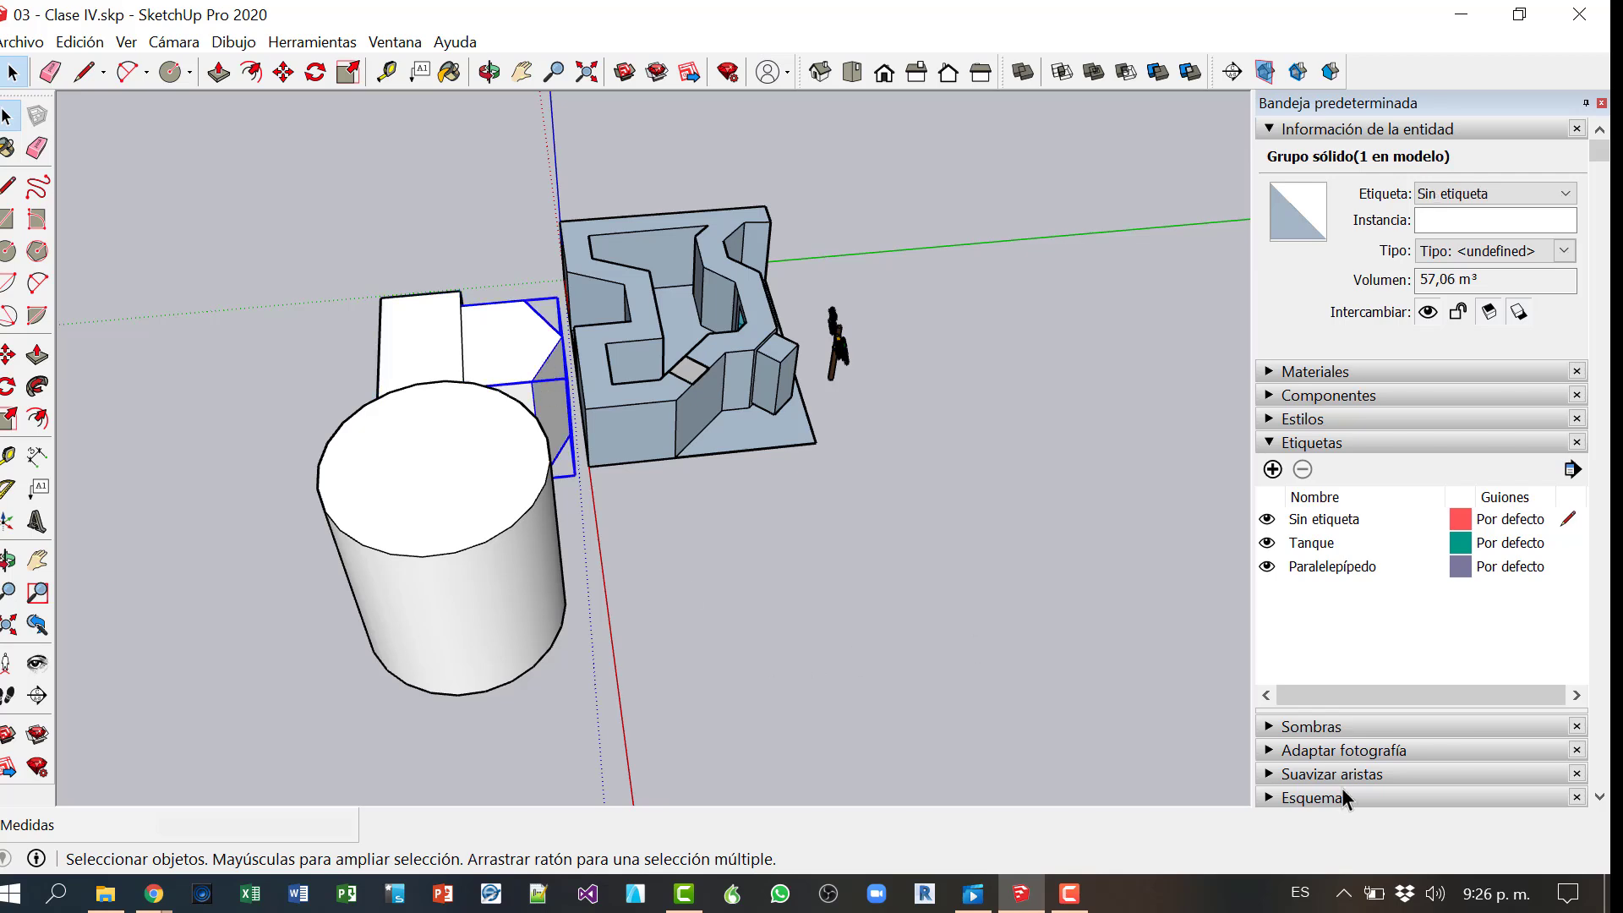
{"action": "left_click", "coordinate": [701, 411]}
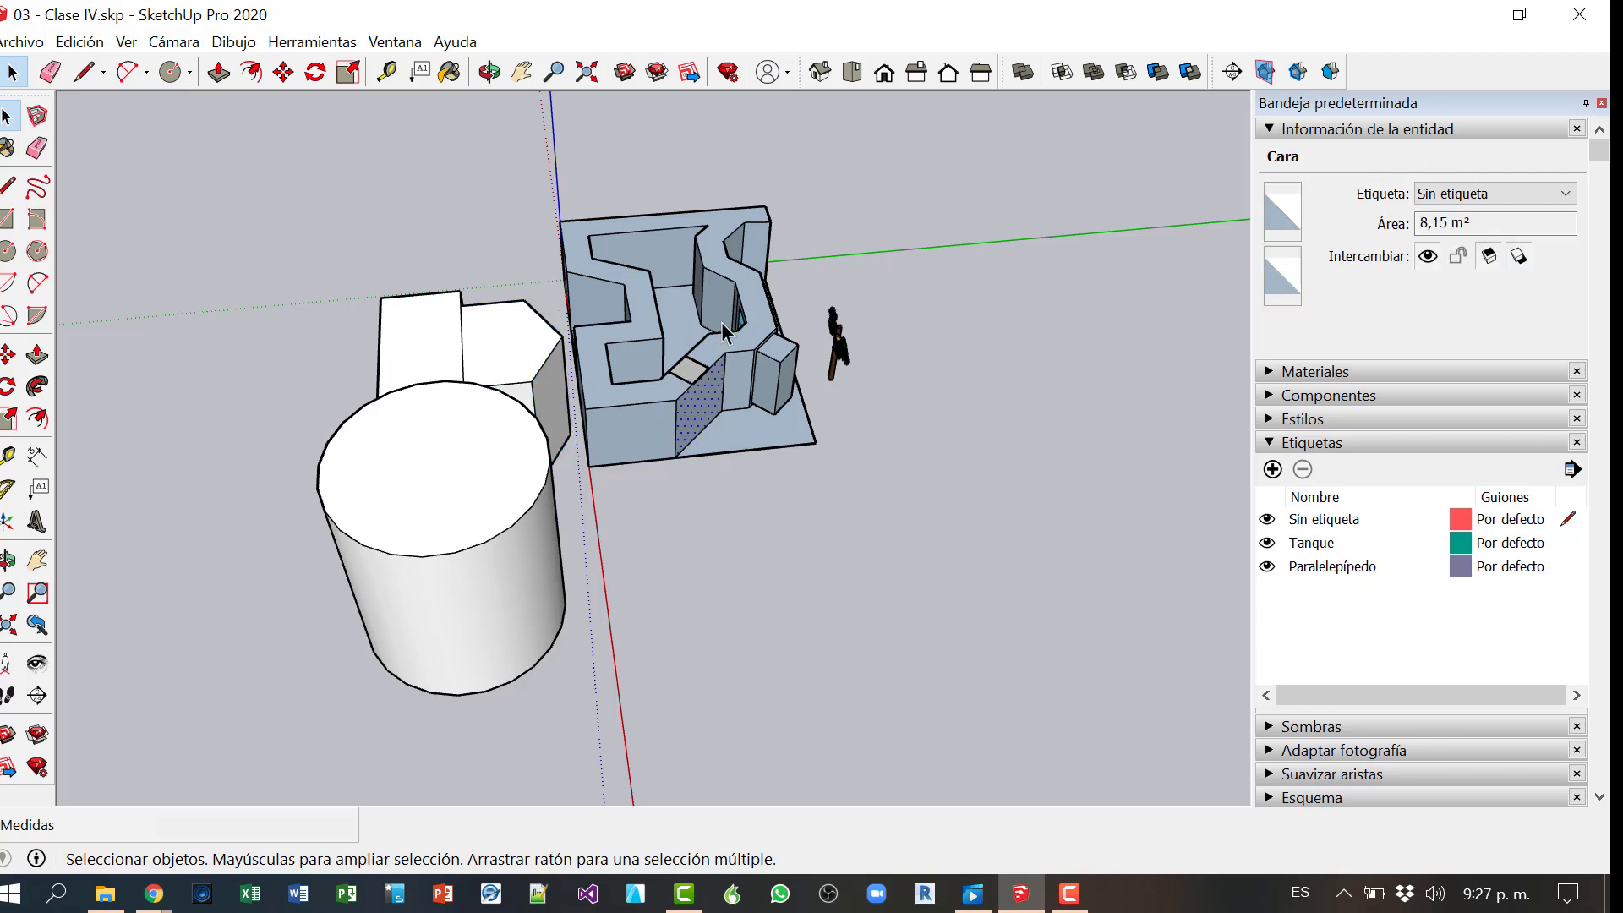
{"action": "left_click", "coordinate": [819, 538]}
Step: Select the hexagonal prism group and add a new tag named Hexágono
{"action": "left_click", "coordinate": [528, 353]}
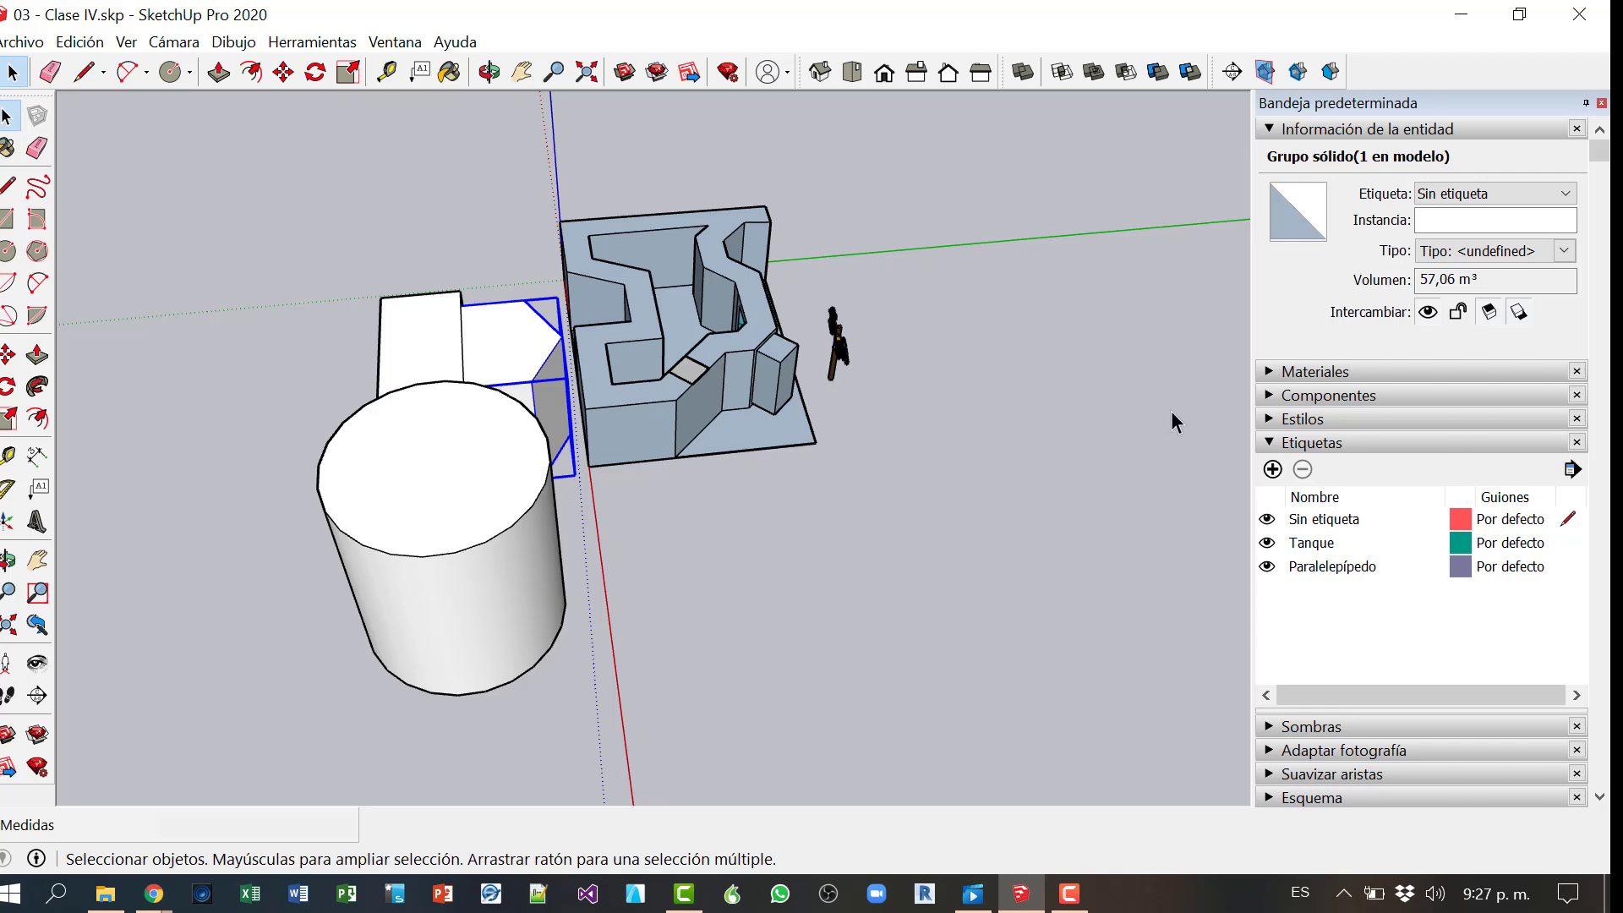
{"action": "left_click", "coordinate": [1273, 469]}
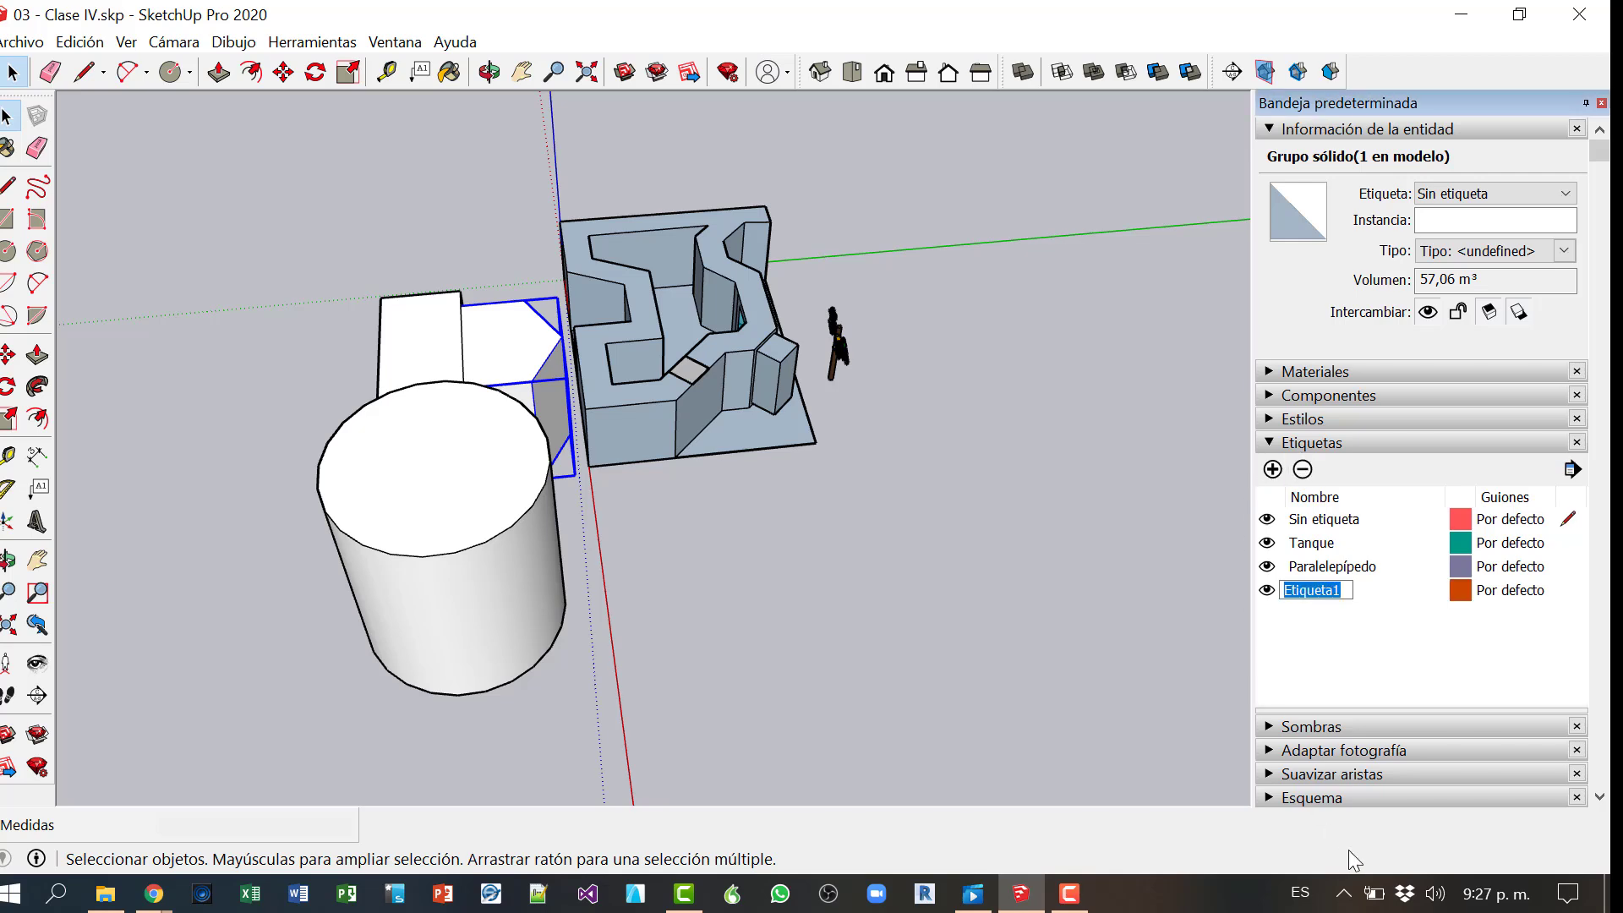
{"action": "type", "text": "Hexágono"}
{"action": "left_click", "coordinate": [1277, 698]}
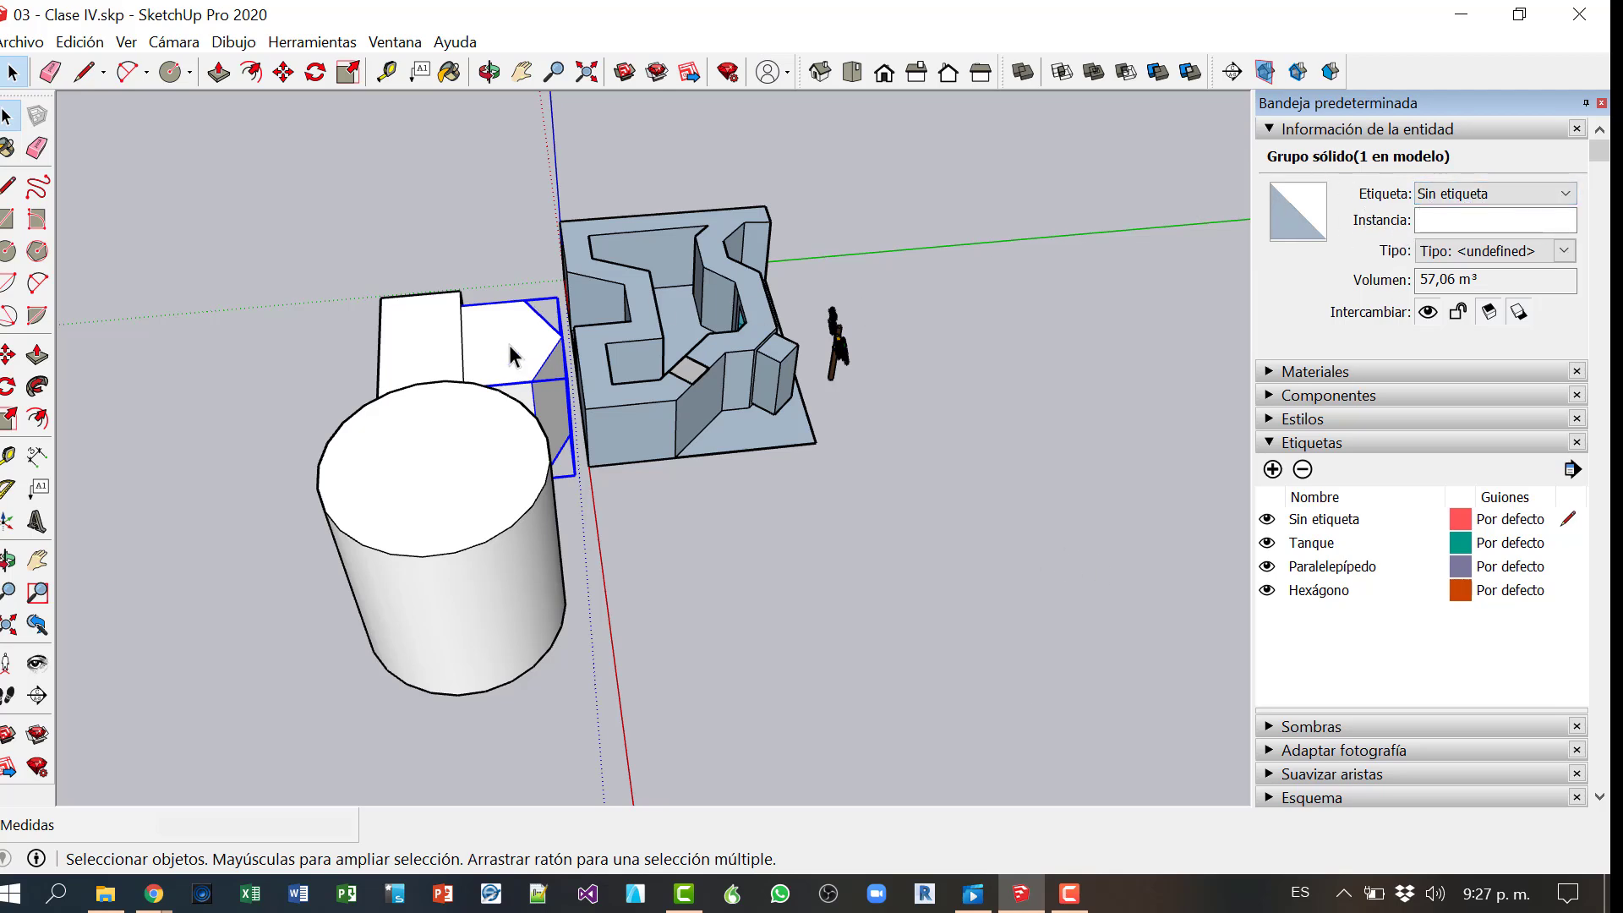
Step: Open the tag choices for the selected hexagonal prism group
{"action": "left_click", "coordinate": [1490, 193]}
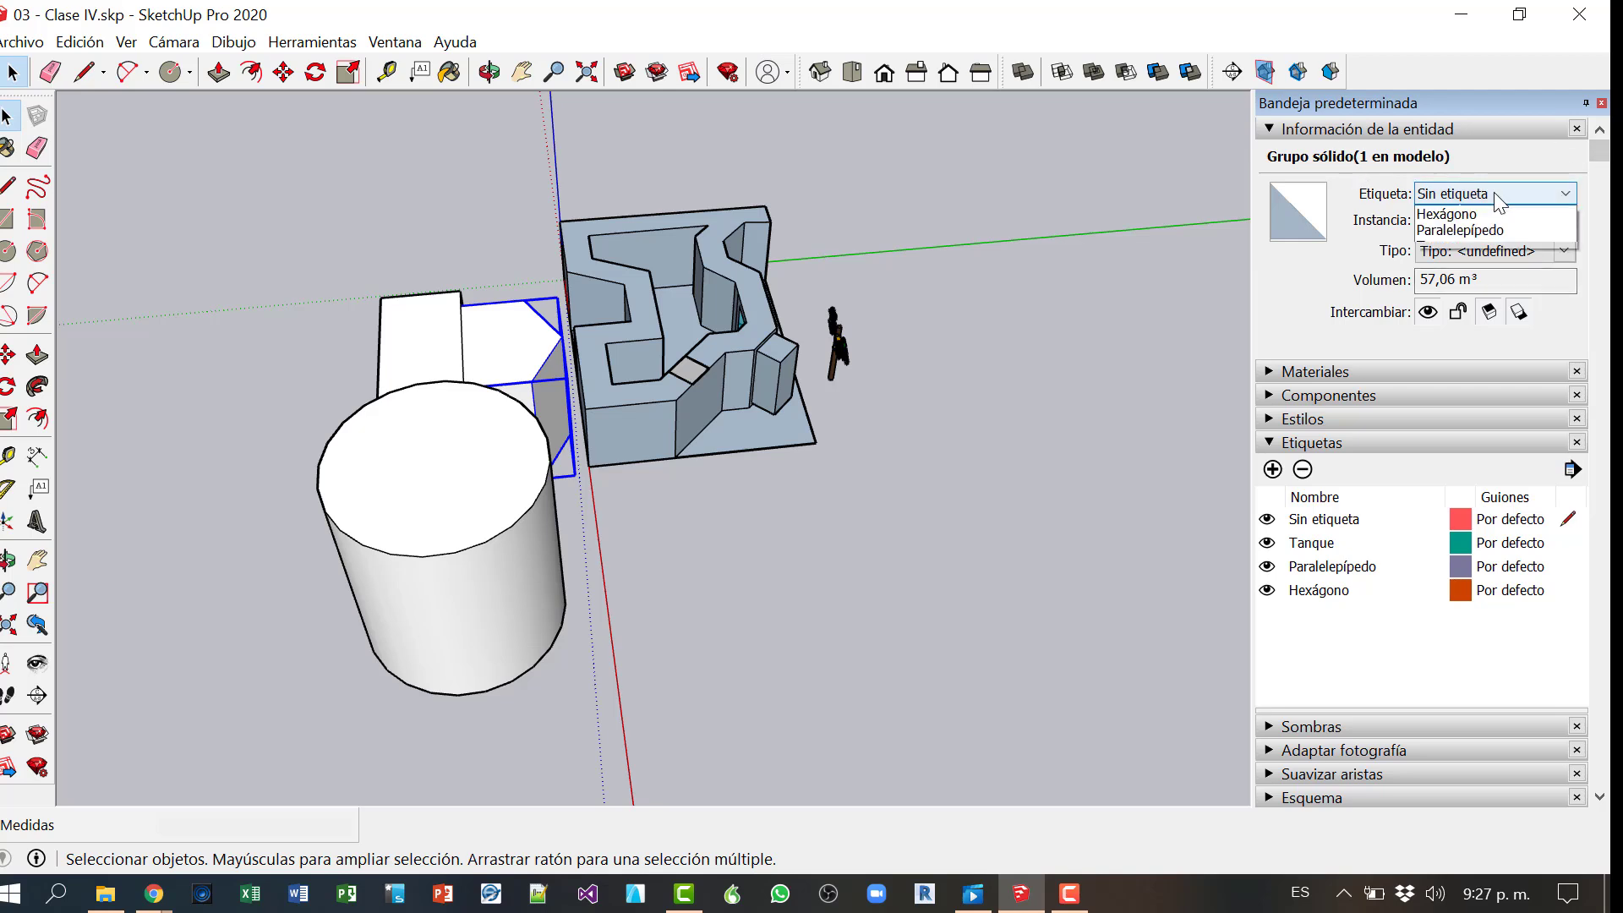
Step: Assign the Hexágono tag to the hexagonal prism group and reselect the group to check its tag
{"action": "left_click", "coordinate": [1447, 230]}
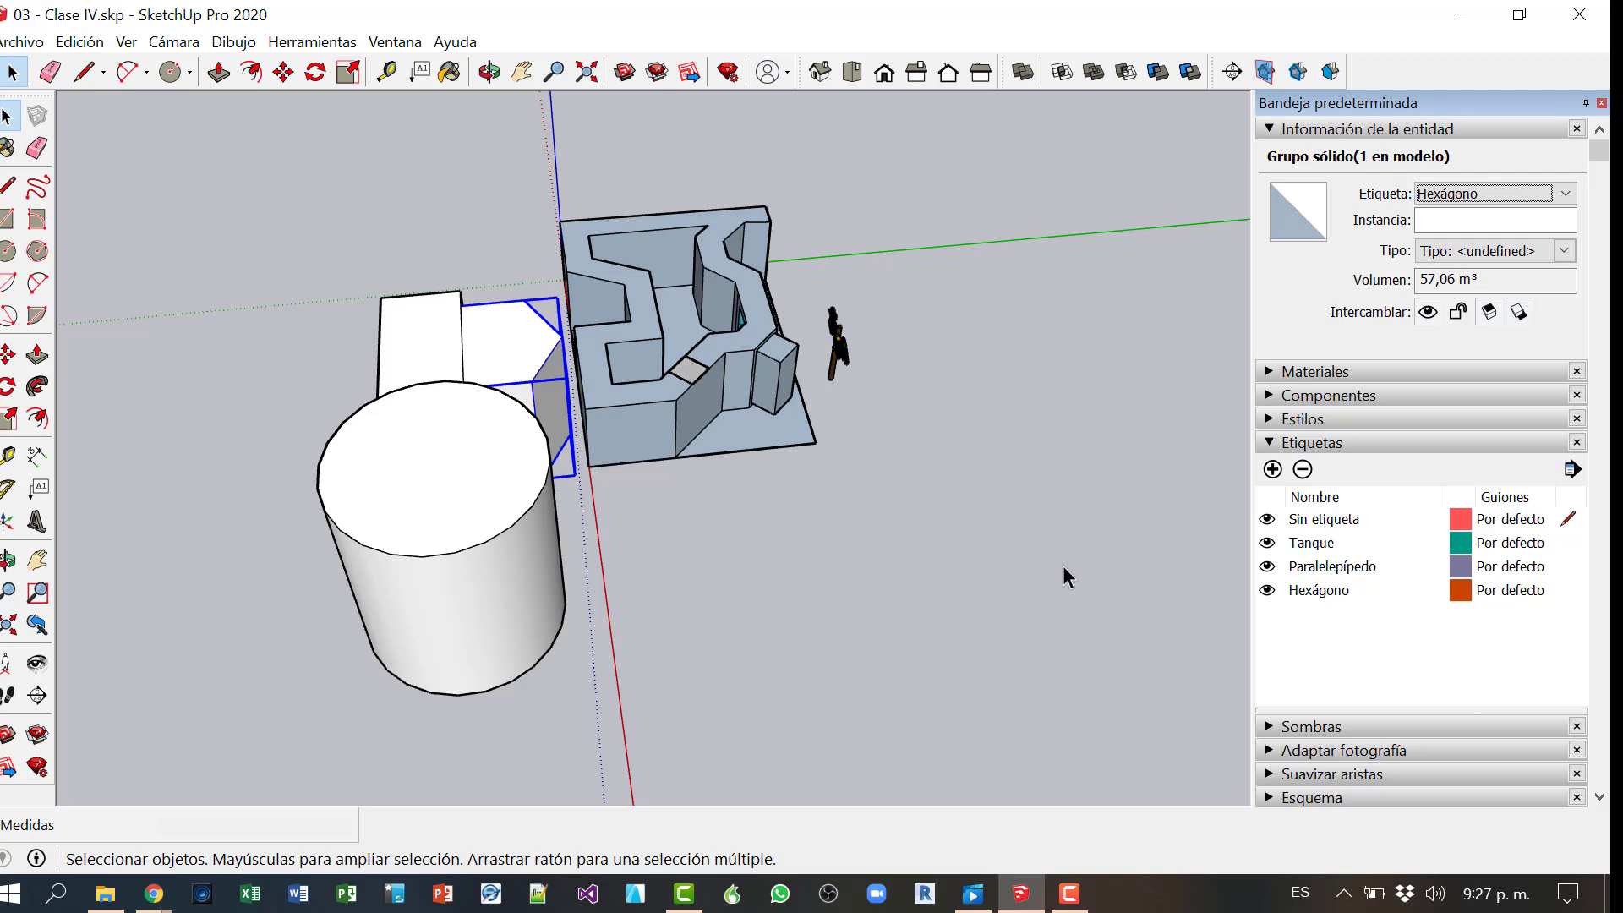
{"action": "left_click", "coordinate": [975, 520]}
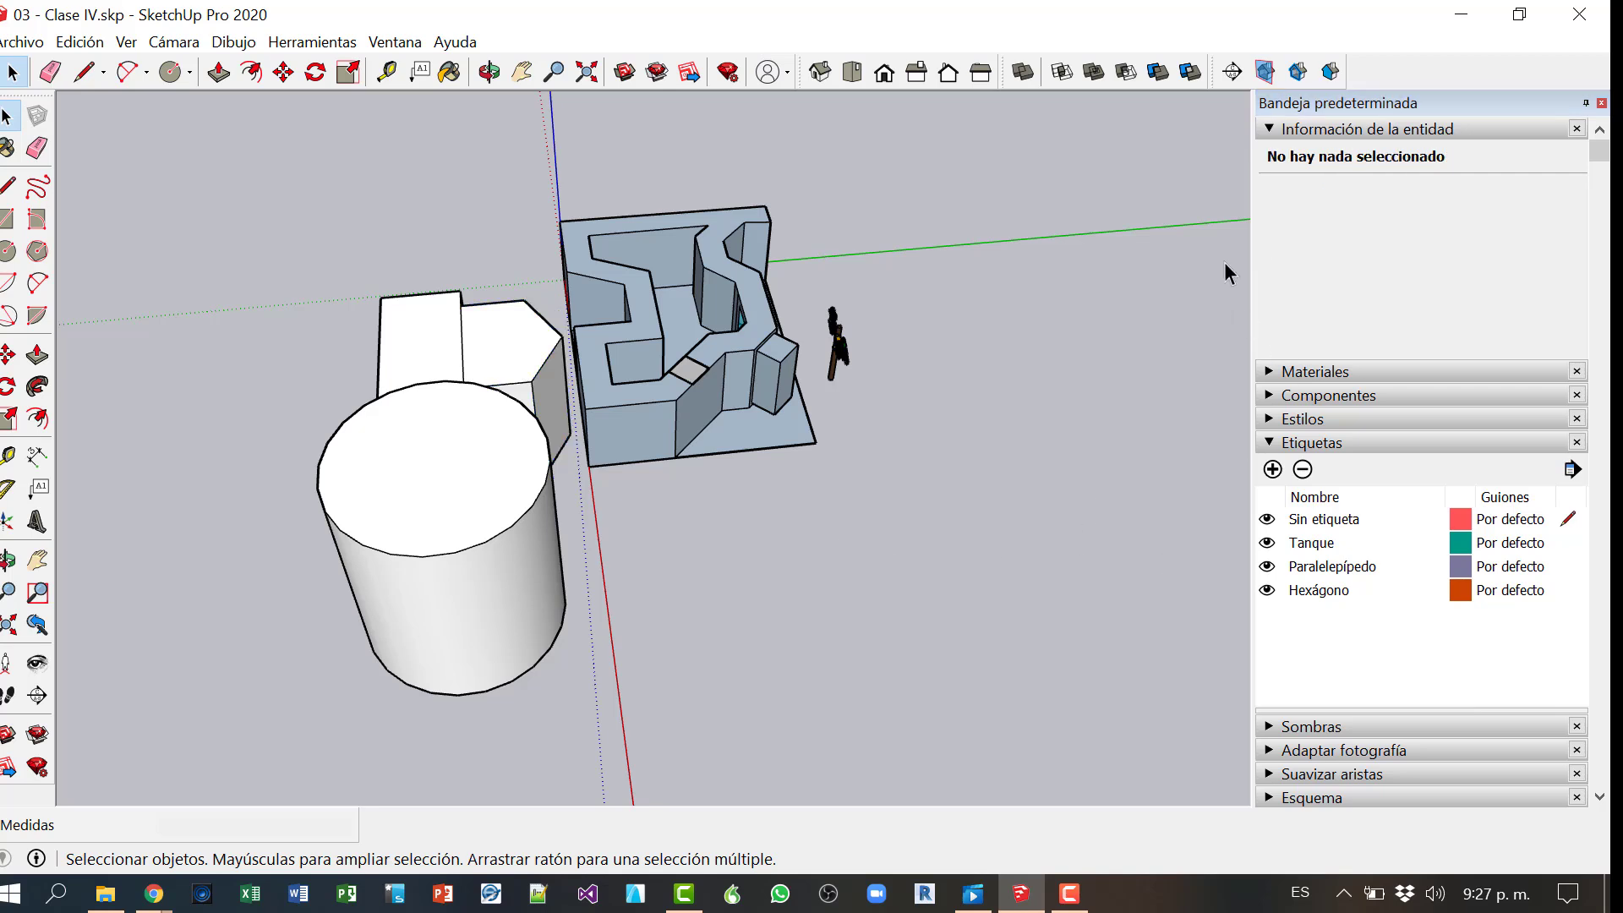
{"action": "left_click", "coordinate": [537, 350]}
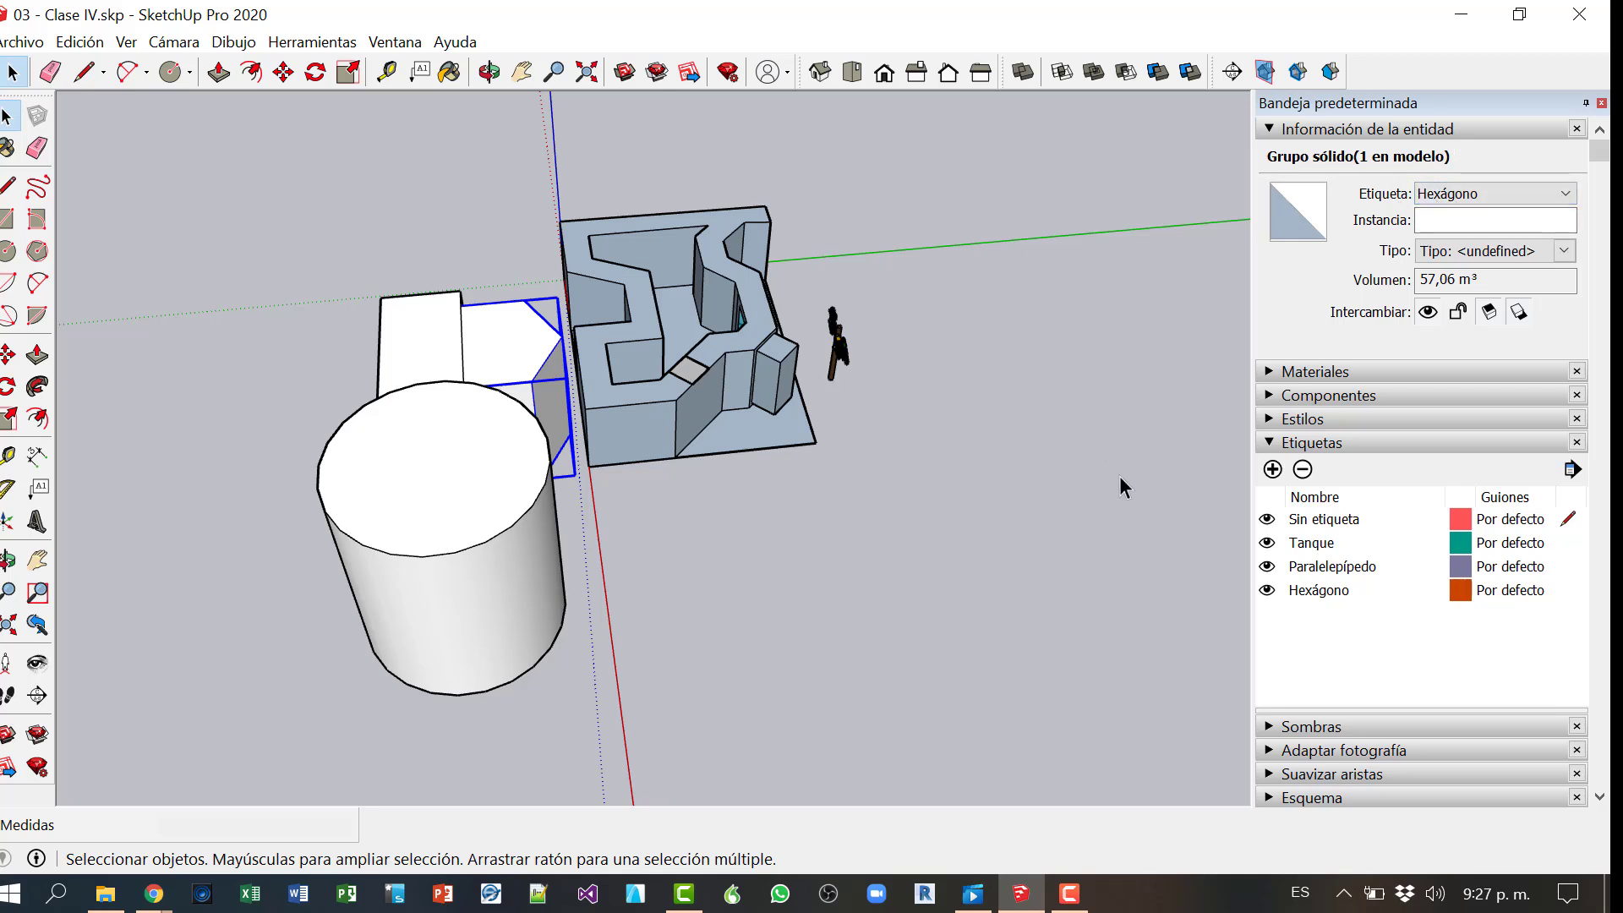
Step: With nothing selected, hide the Tanque tag and make it visible again
{"action": "left_click", "coordinate": [1019, 531]}
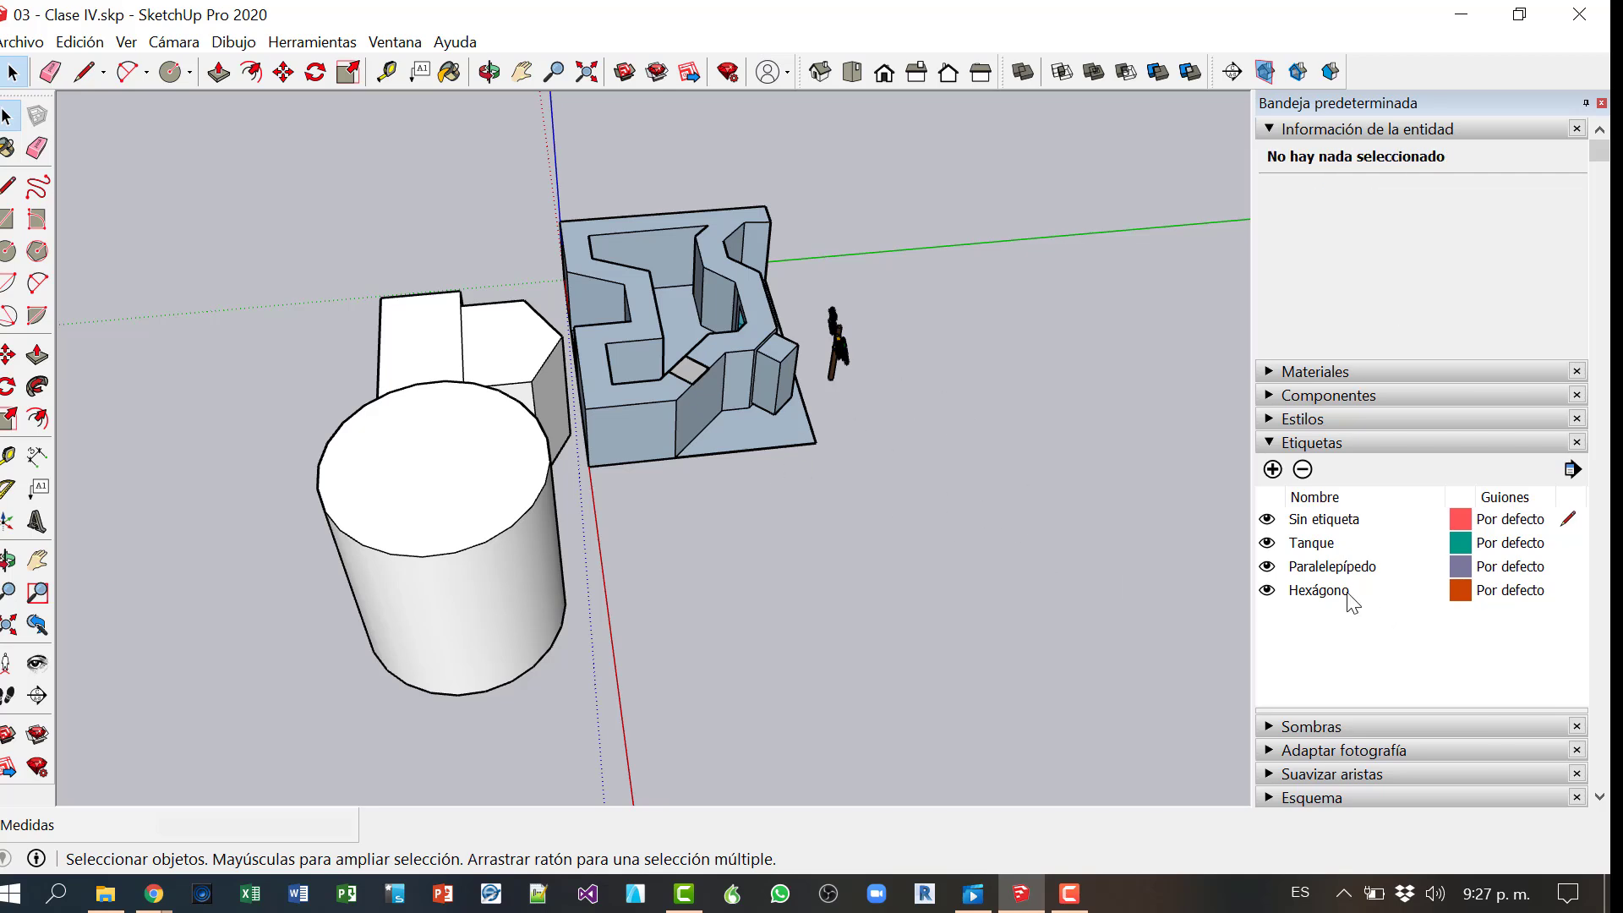
{"action": "left_click", "coordinate": [1268, 543]}
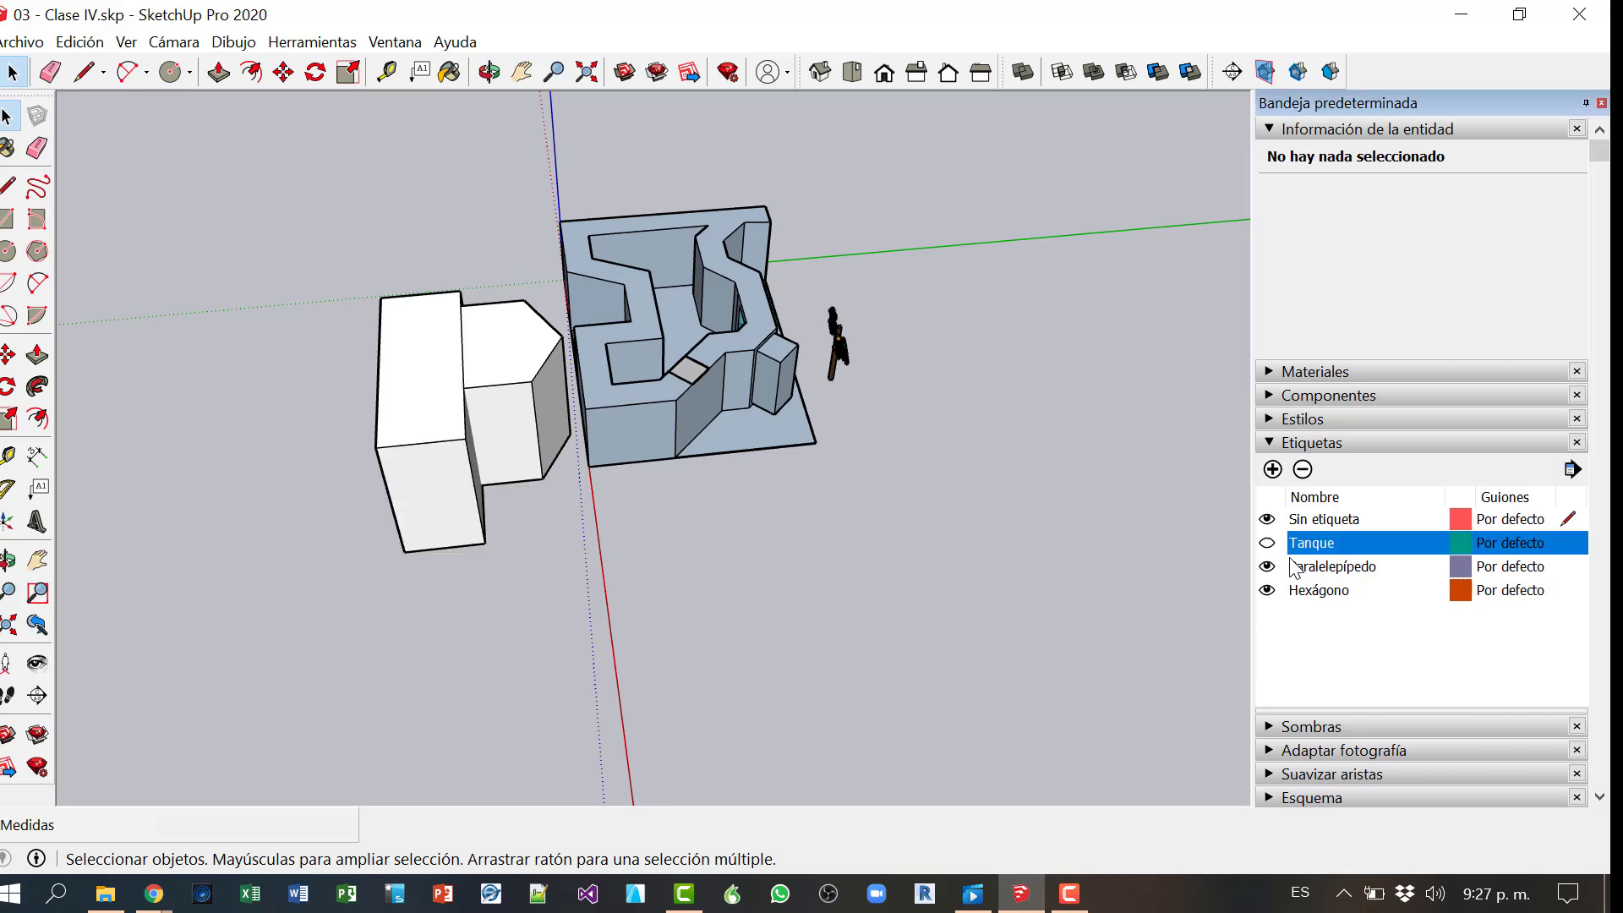
{"action": "left_click", "coordinate": [1267, 544]}
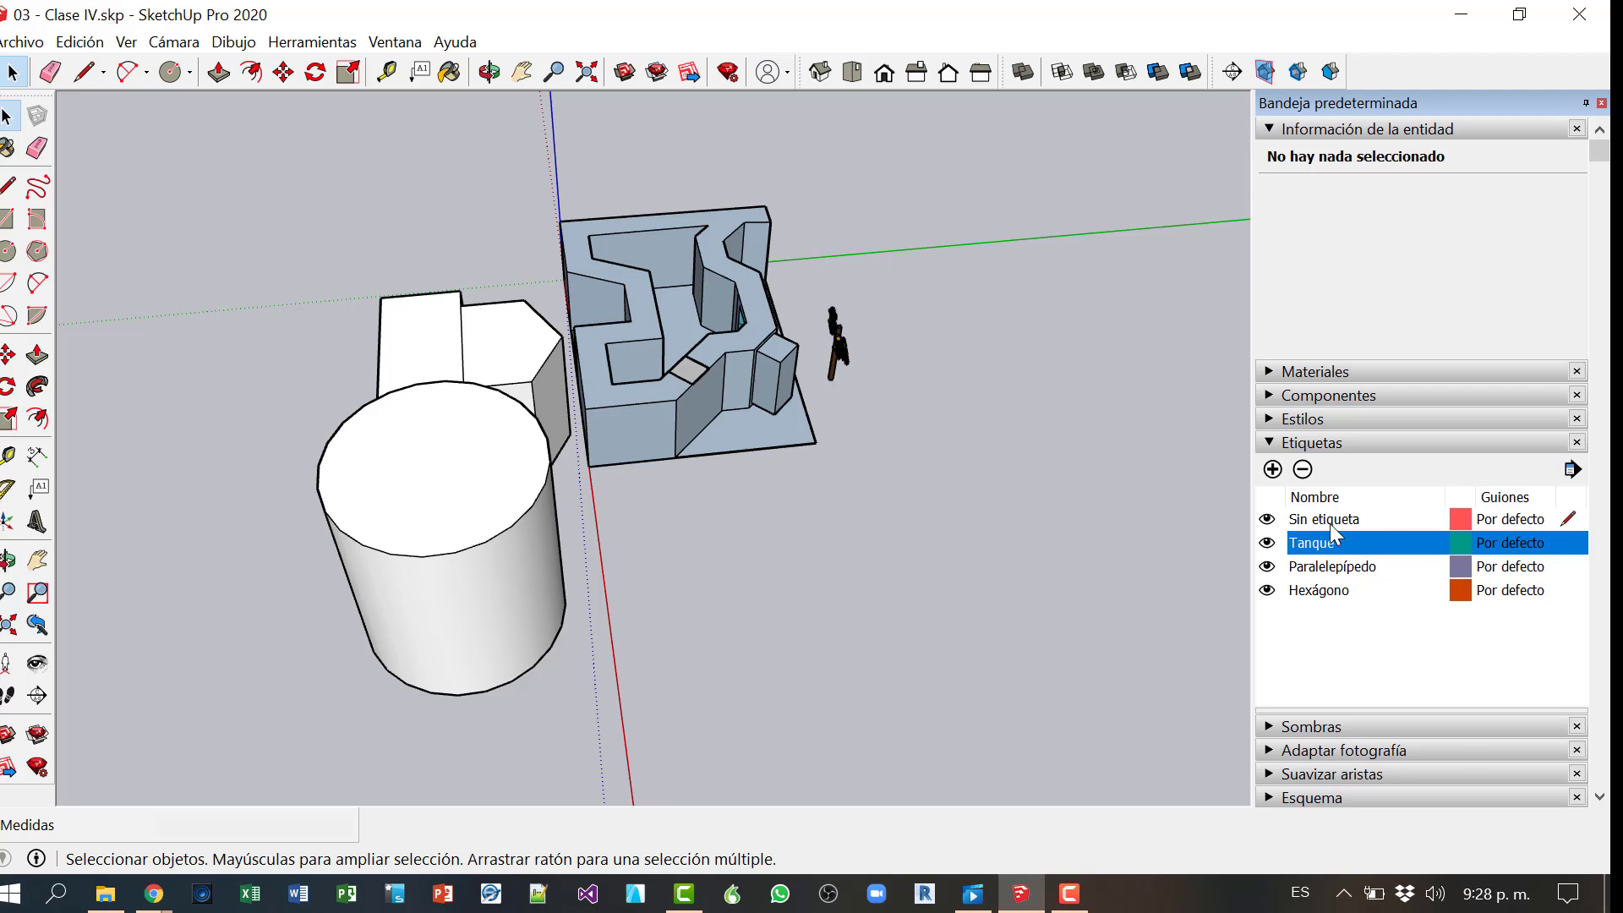
Step: Turn on Color by tag to inspect which objects carry each tag, and turn it off again
{"action": "left_click", "coordinate": [1573, 470]}
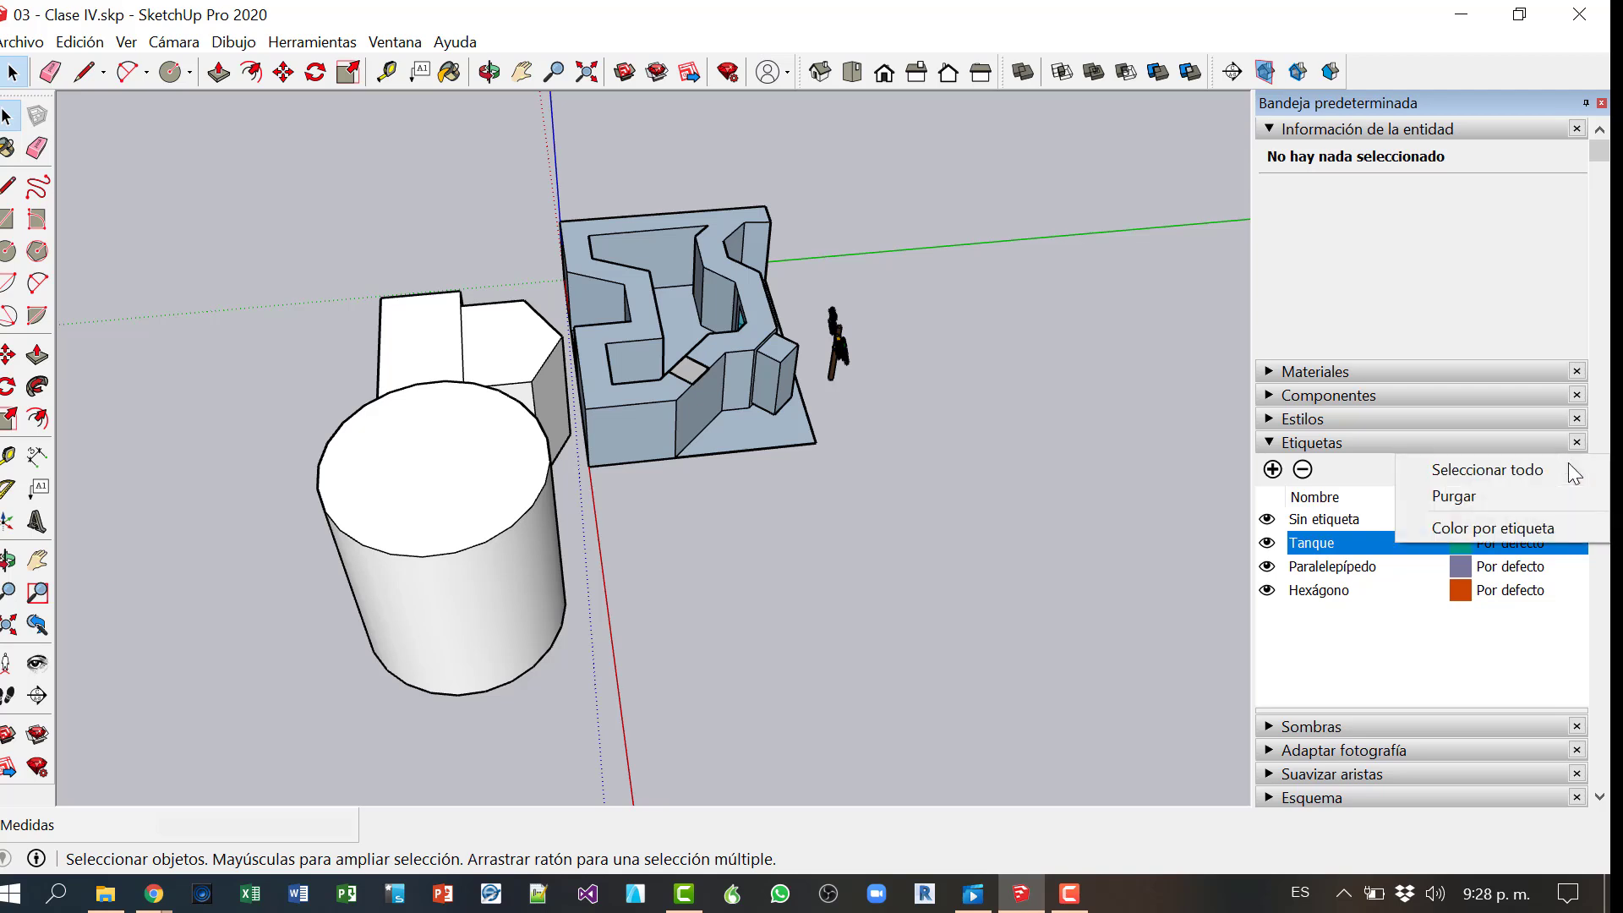
{"action": "left_click", "coordinate": [1435, 529]}
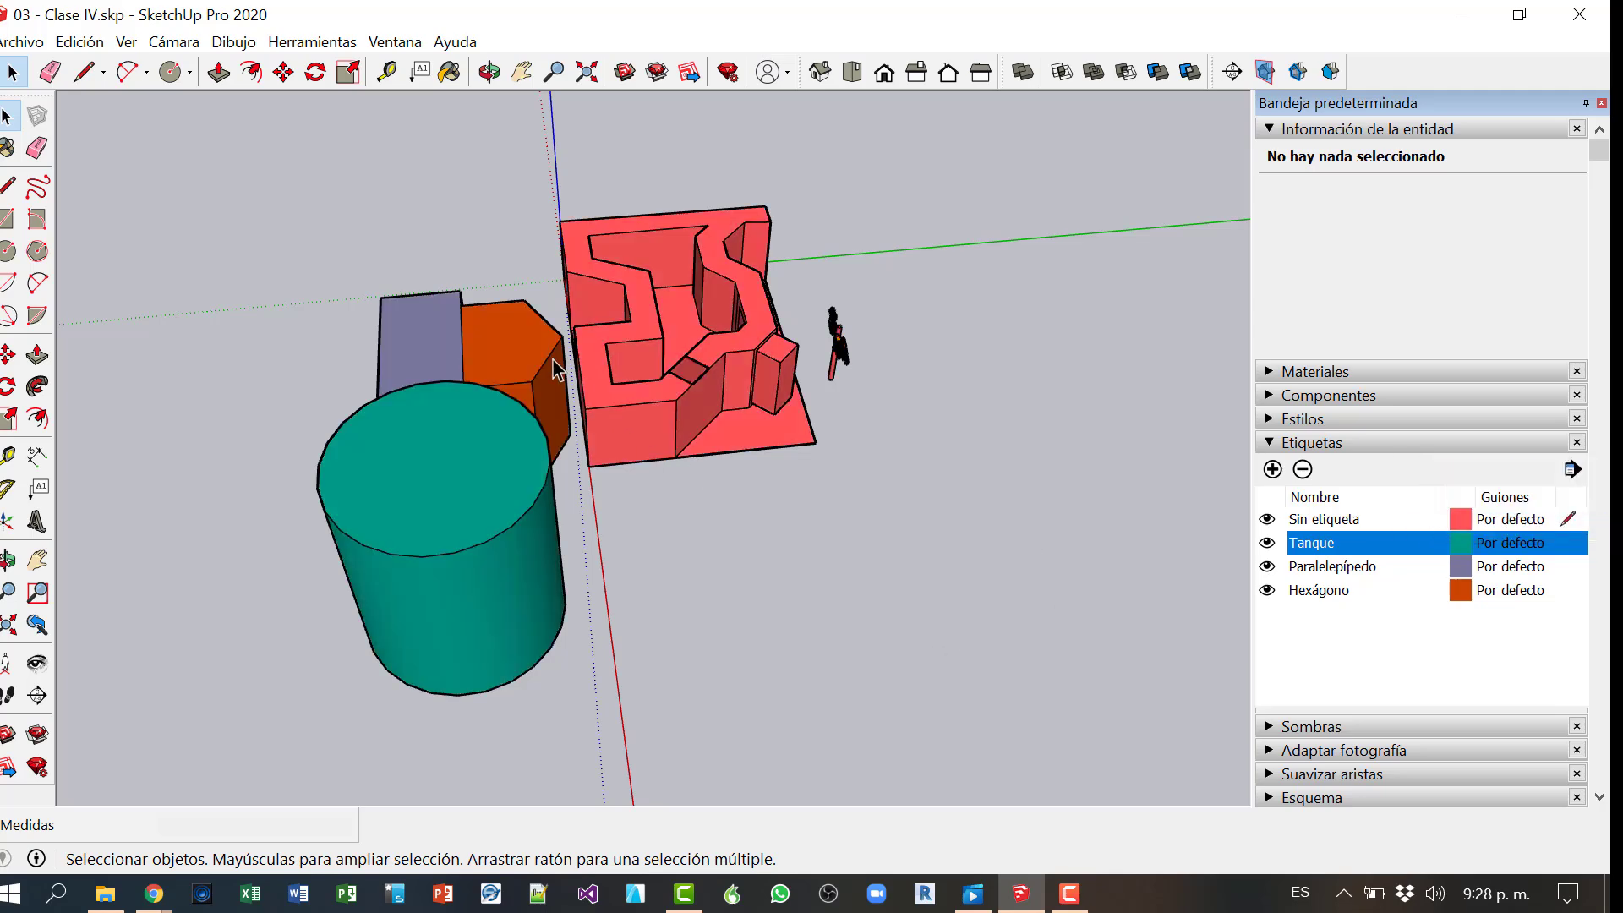
{"action": "middle_click_drag", "start_coordinate": [703, 534], "coordinate": [737, 586]}
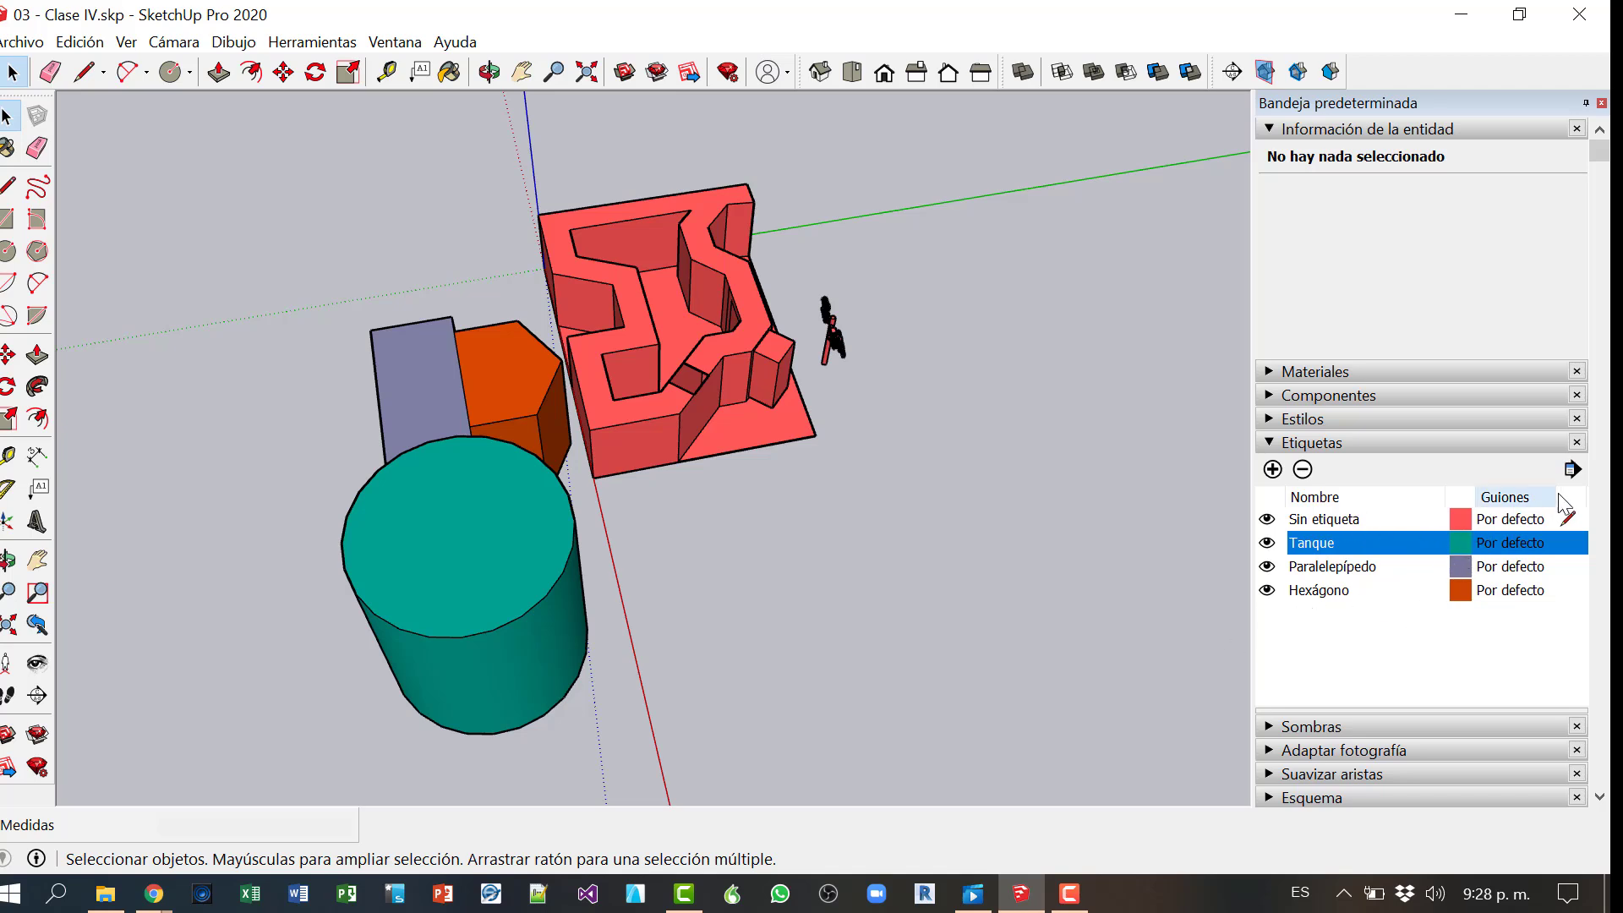
{"action": "left_click", "coordinate": [1572, 469]}
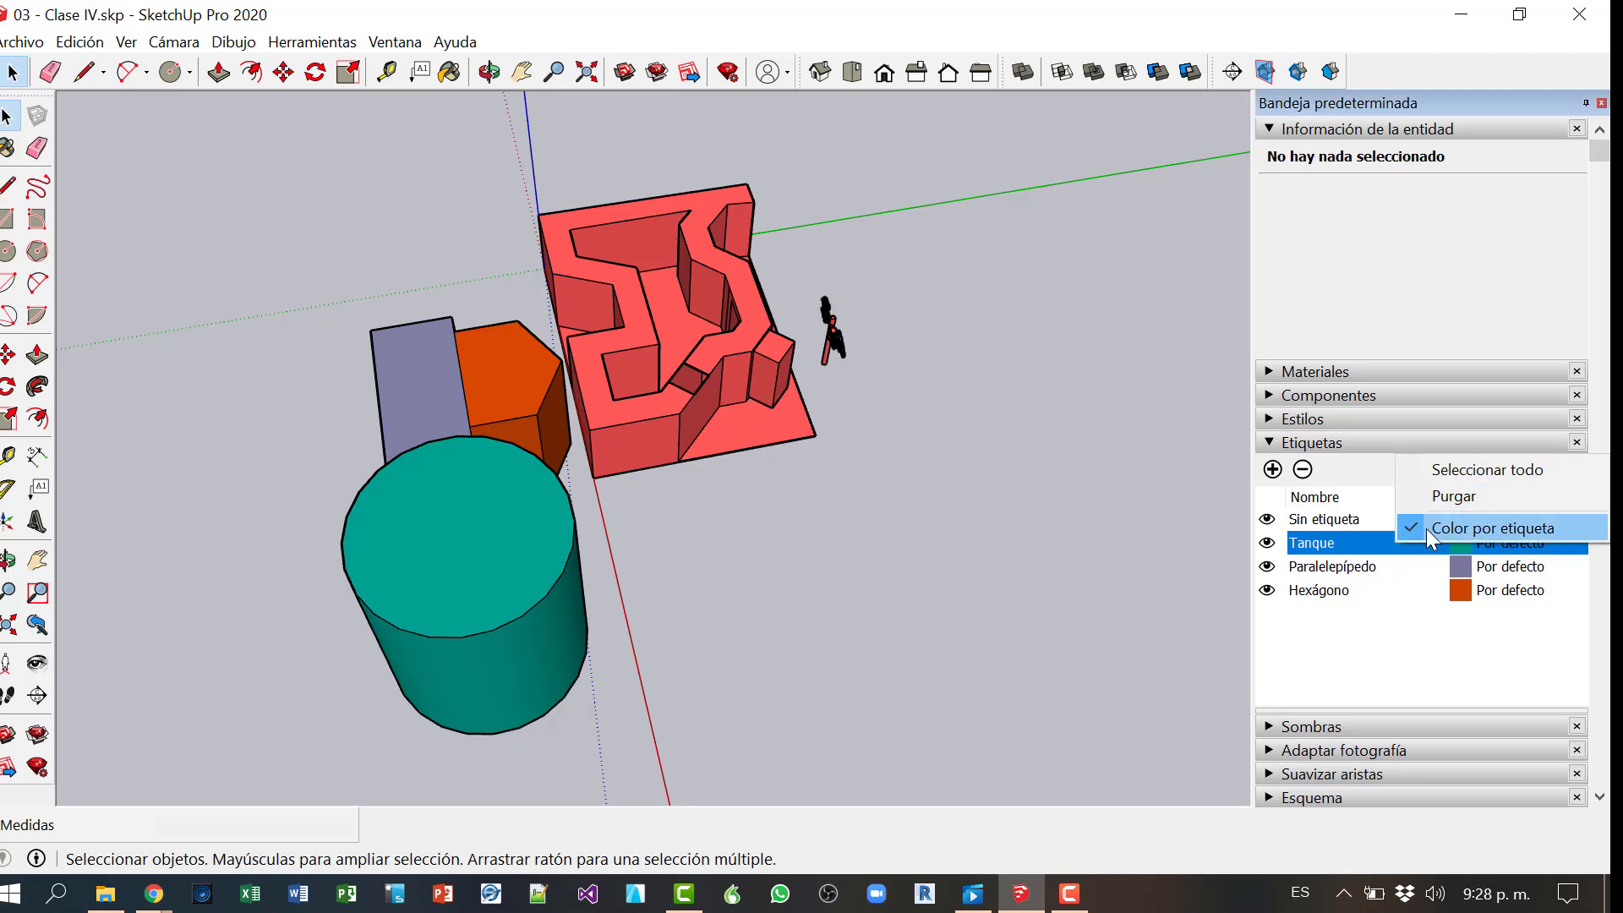
{"action": "left_click", "coordinate": [1428, 529]}
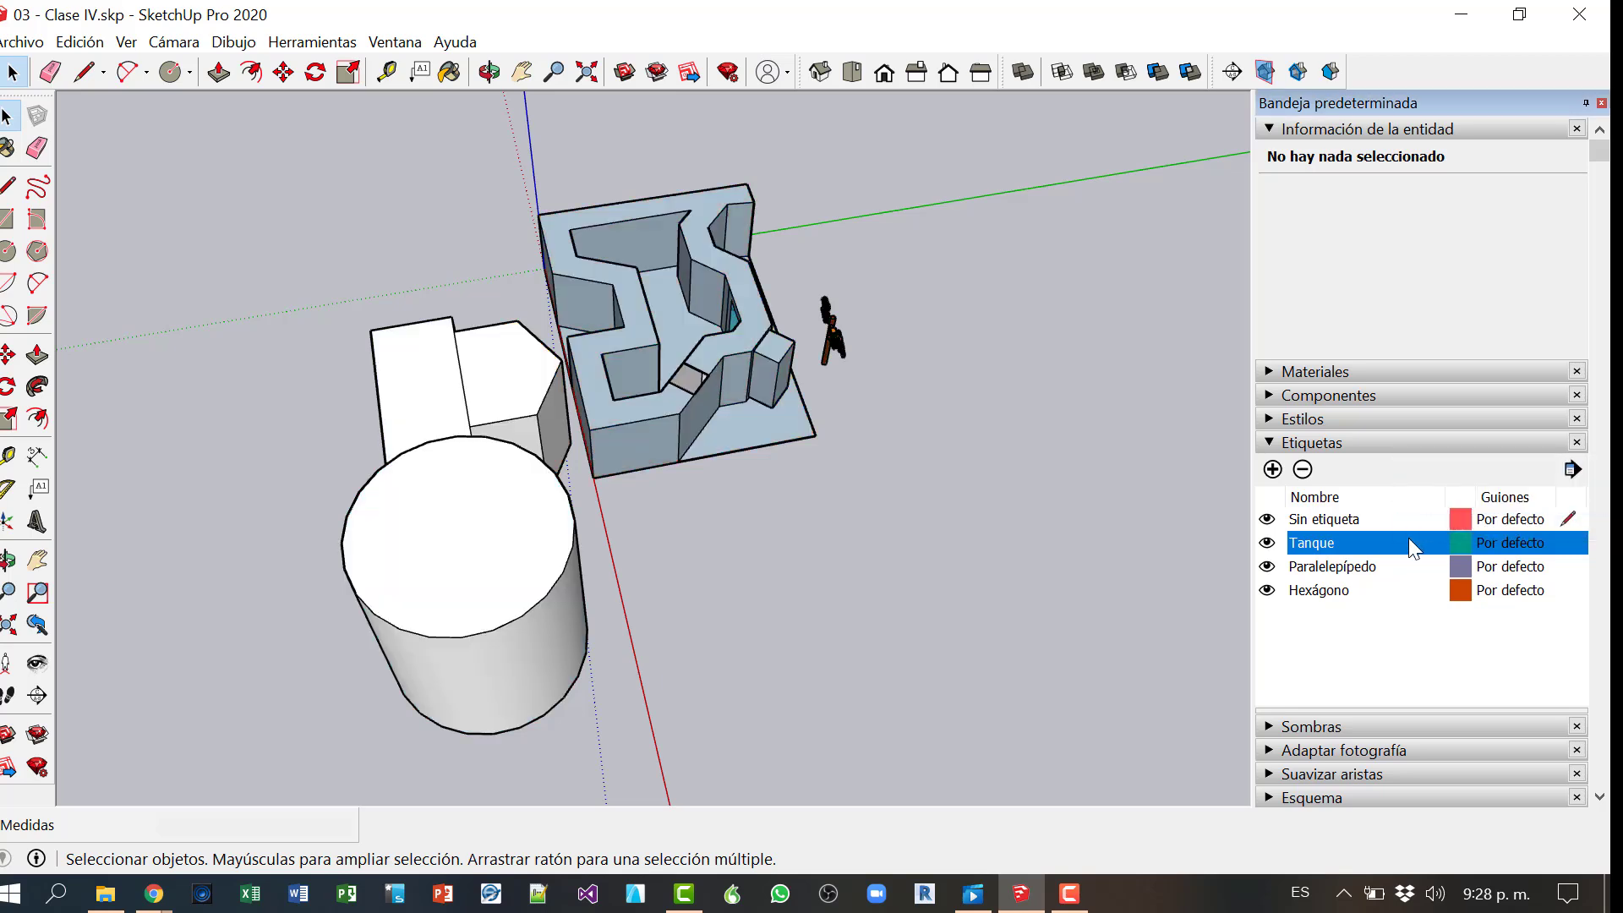
Step: Delete the Hexágono tag, moving its contents to the default tag
{"action": "left_click", "coordinate": [1333, 597]}
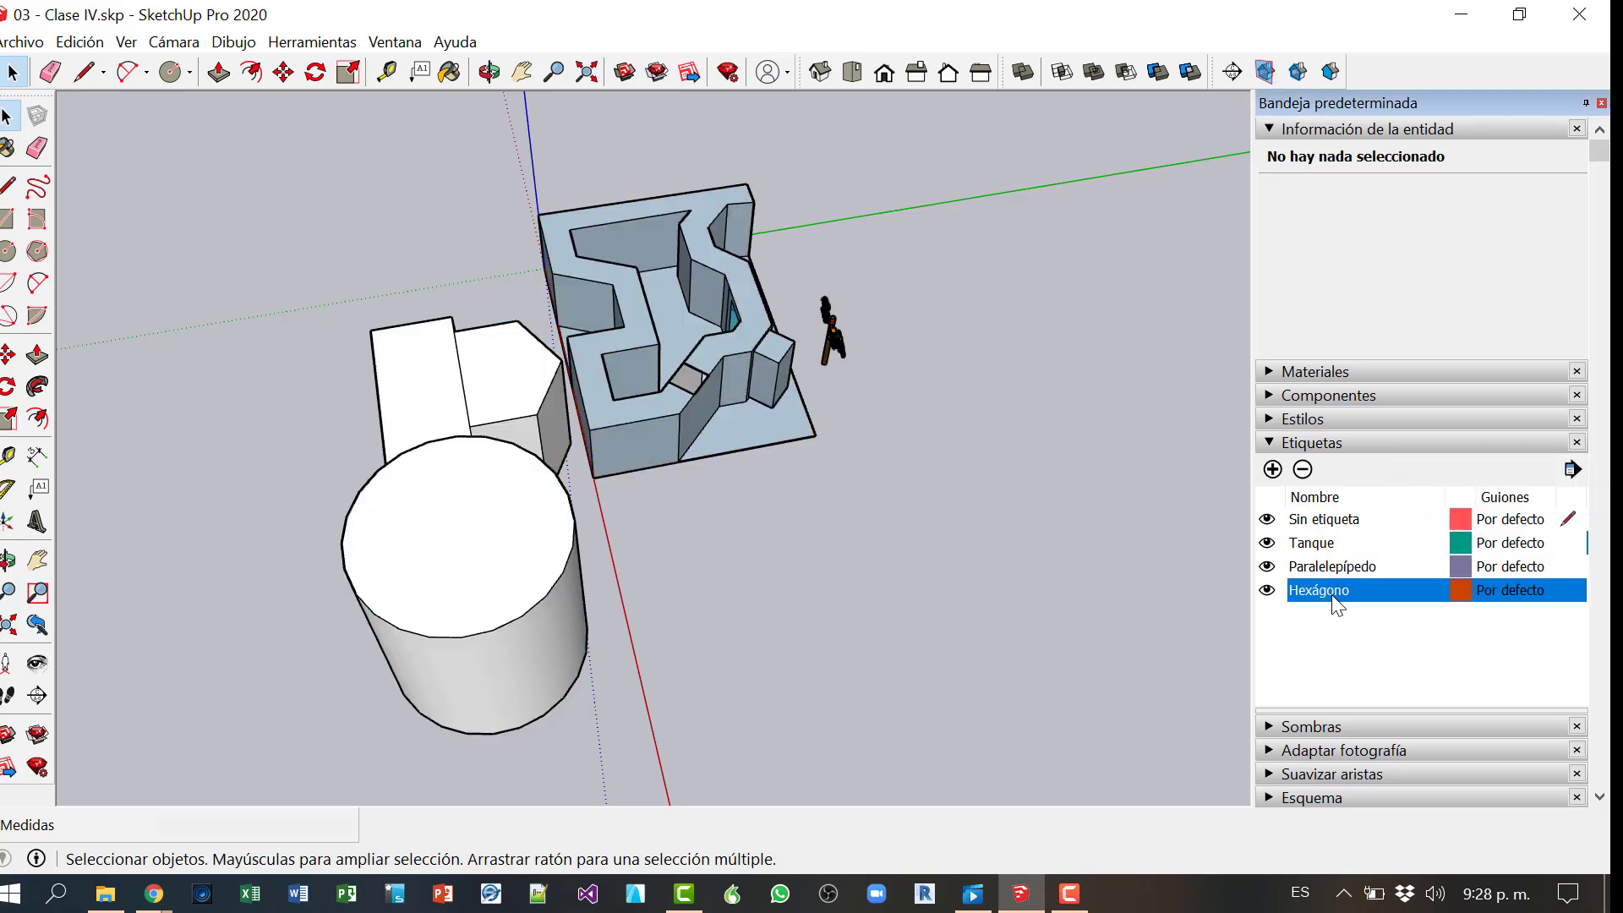
{"action": "left_click", "coordinate": [1303, 470]}
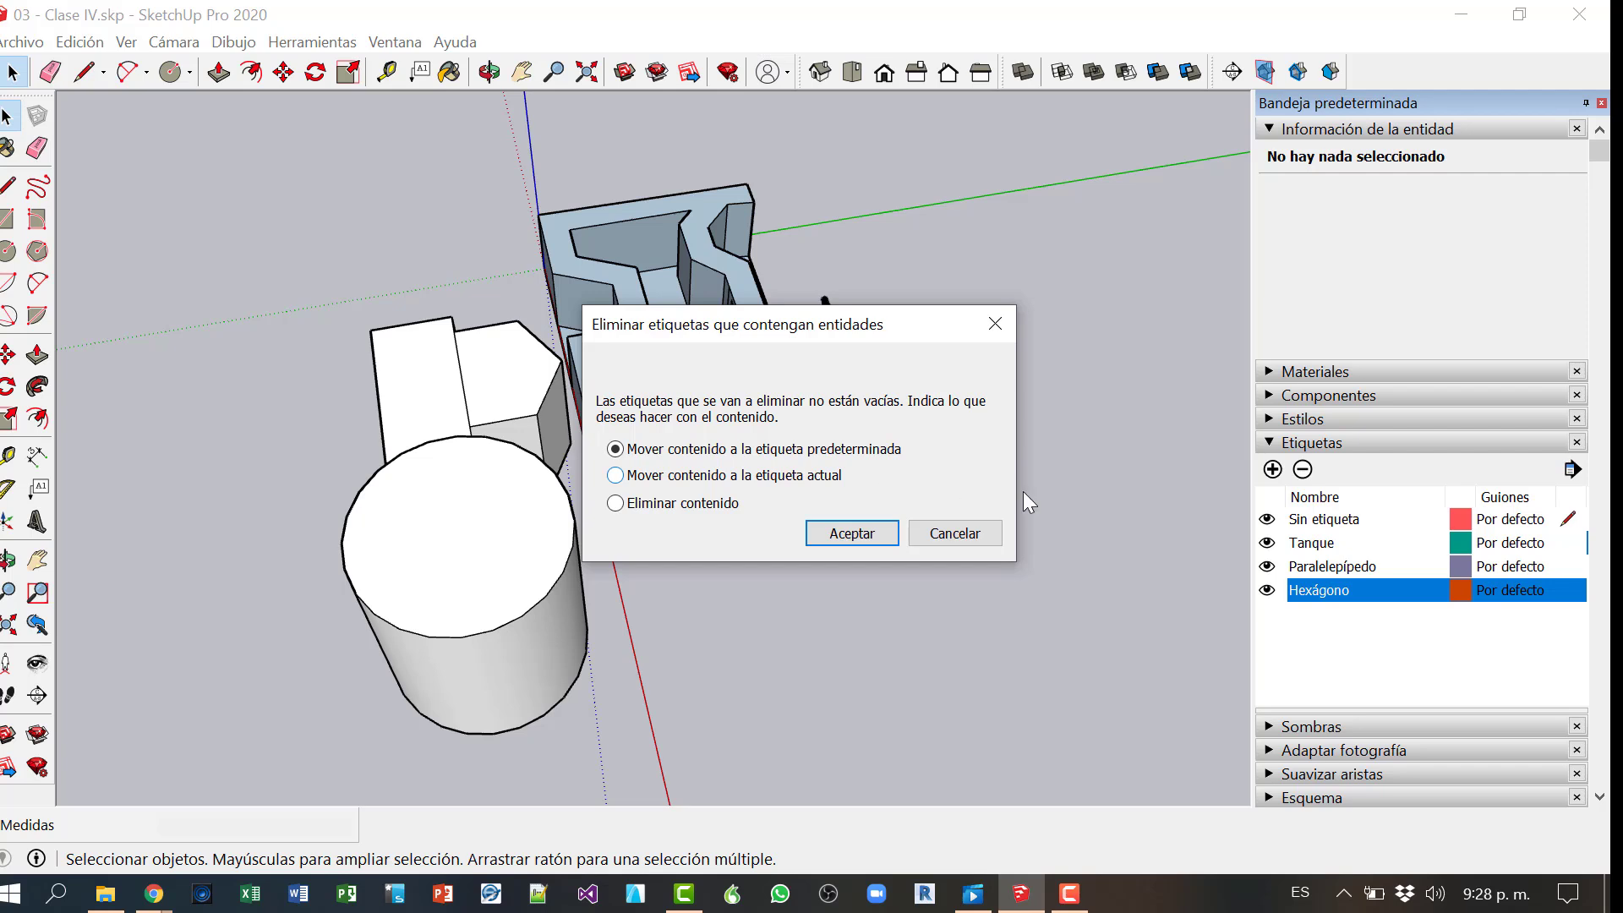
{"action": "left_click", "coordinate": [828, 533]}
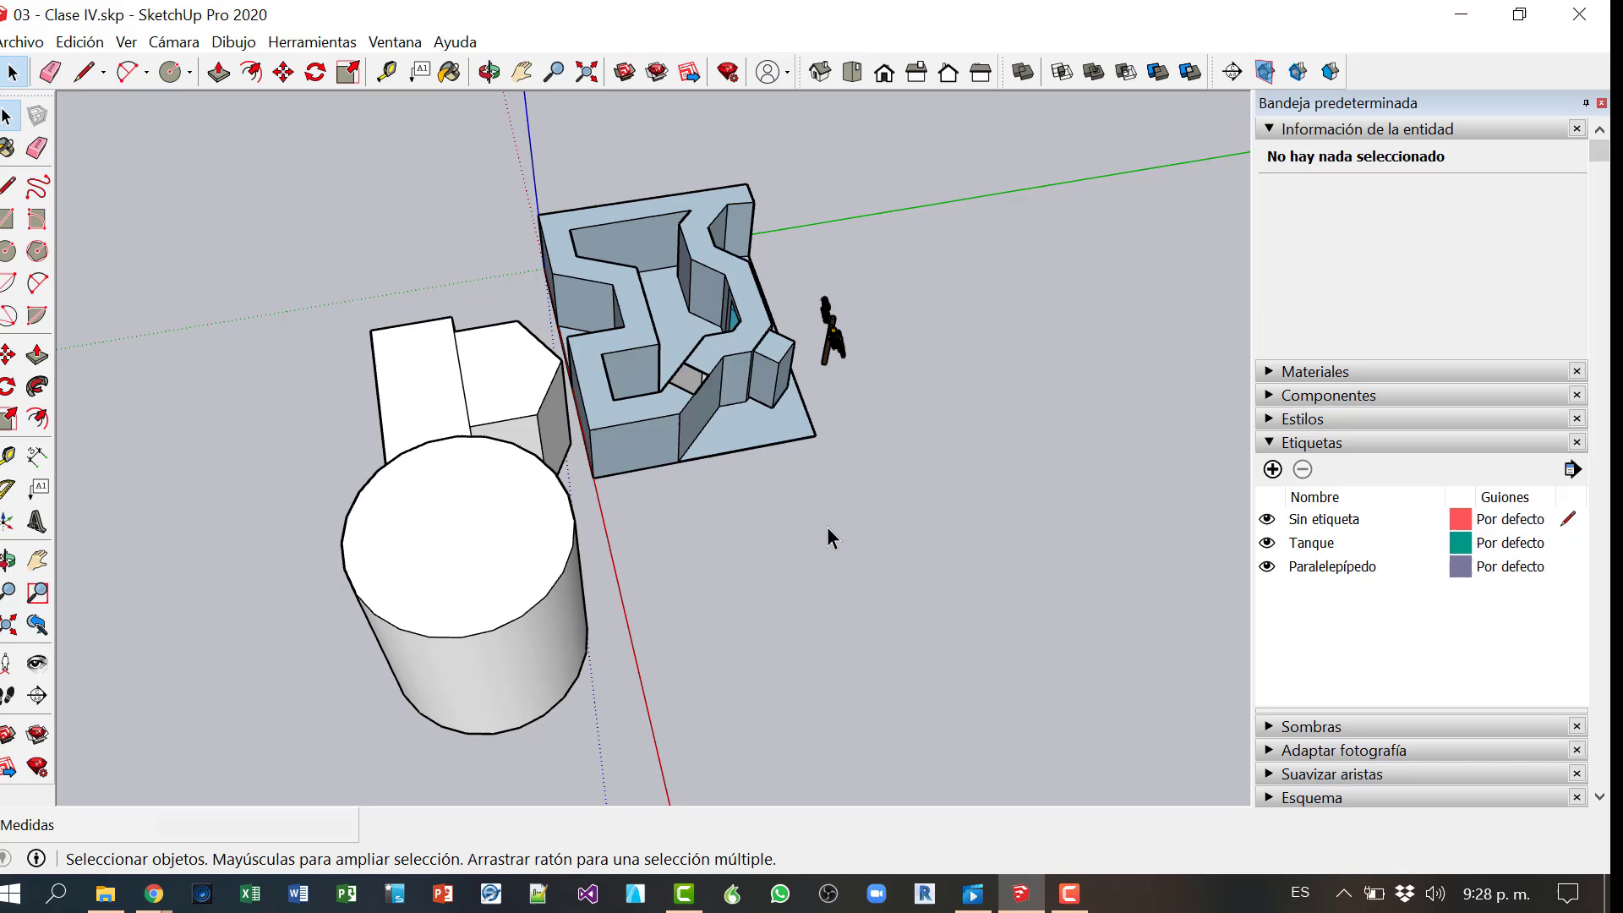
Step: Create a new tag named Hexágono and assign it to the hexagonal prism group
{"action": "left_click", "coordinate": [537, 389]}
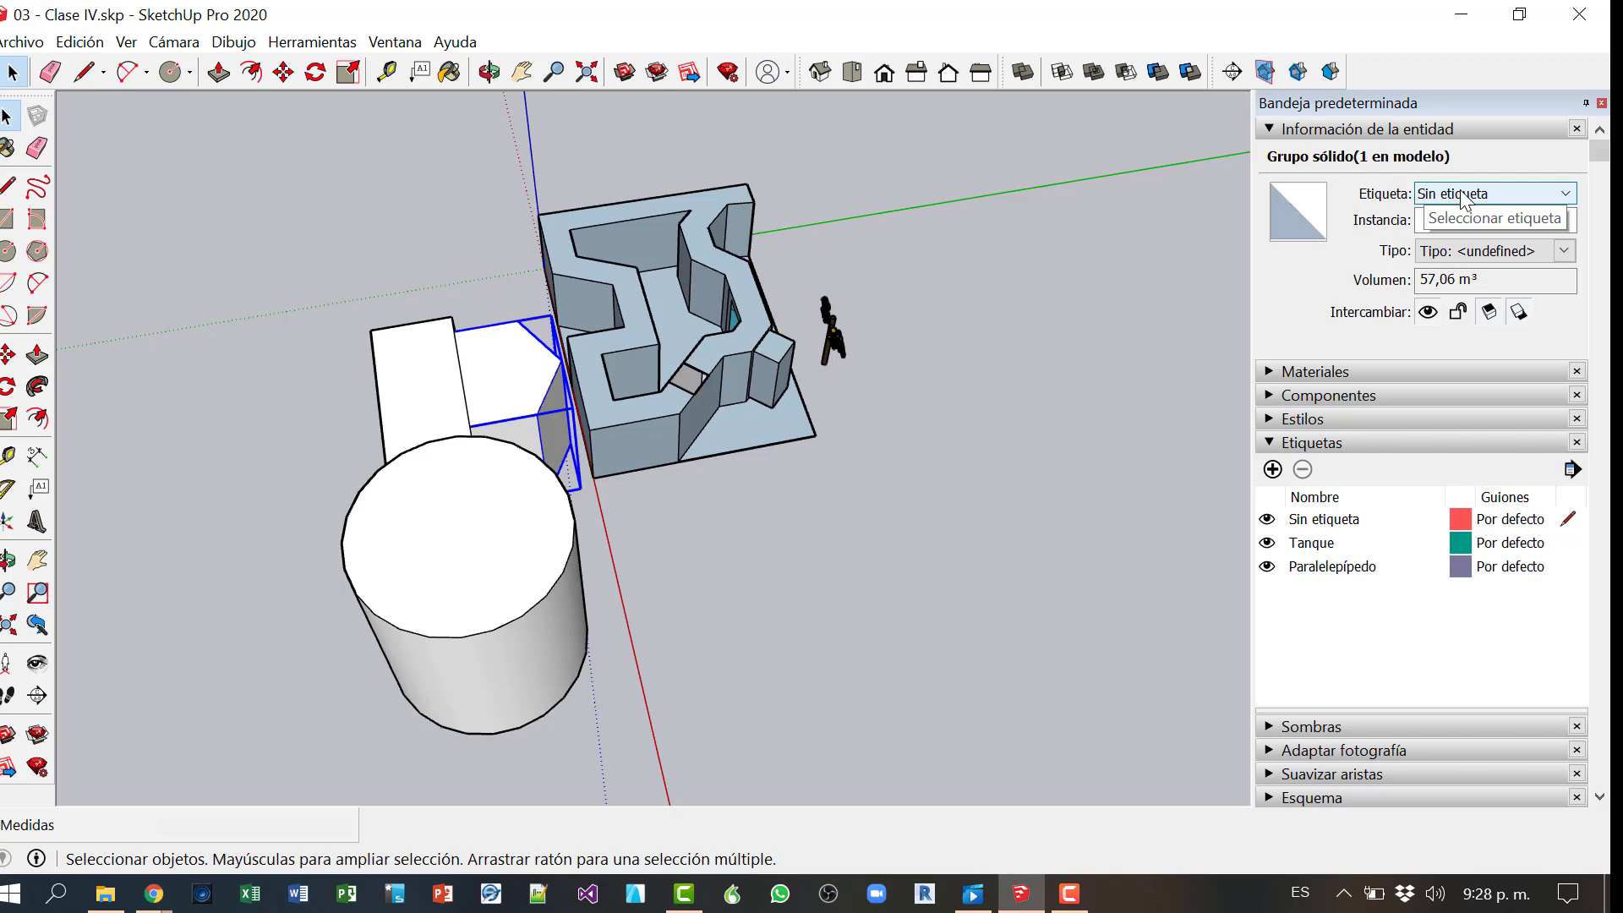
{"action": "left_click", "coordinate": [1272, 470]}
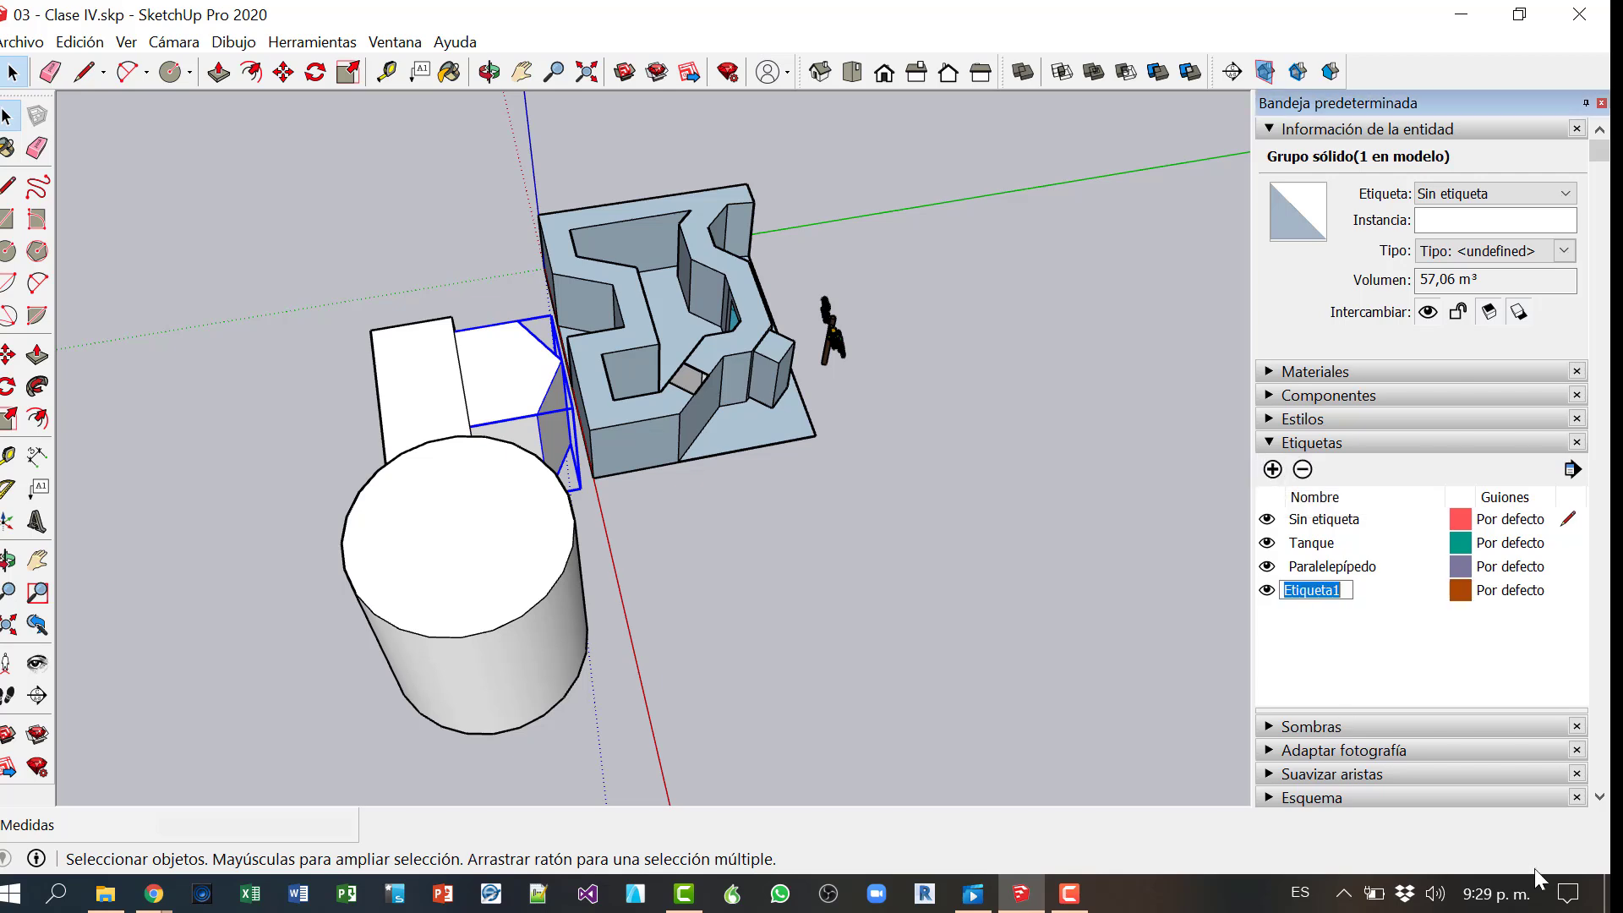
{"action": "type", "text": "Hexágono"}
{"action": "key", "text": "Return"}
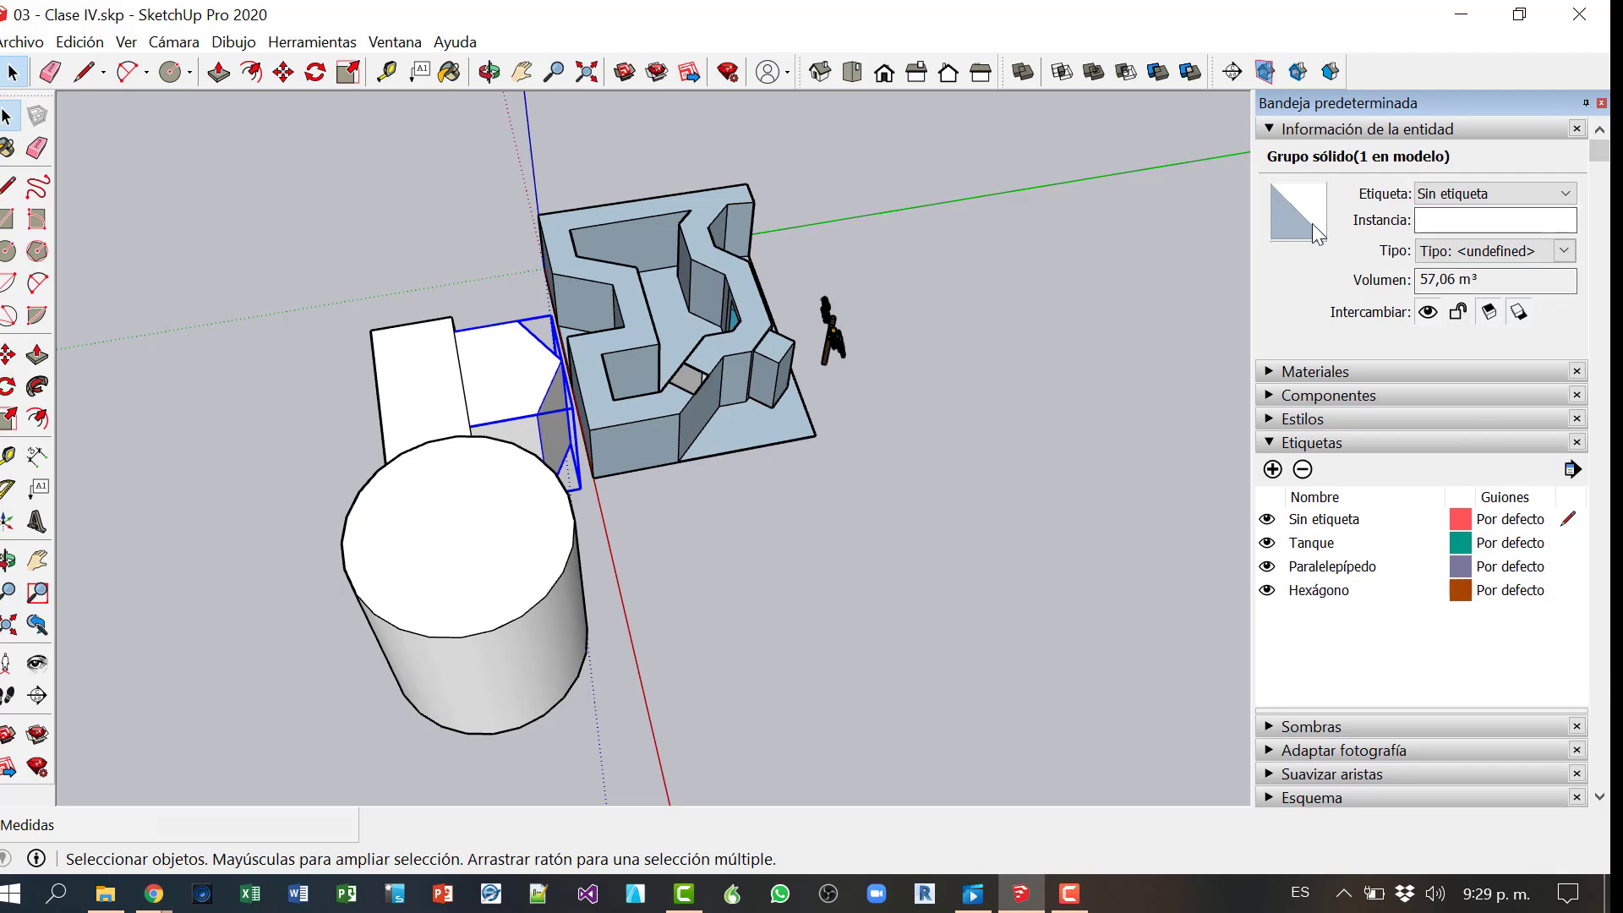
{"action": "left_click", "coordinate": [1470, 195]}
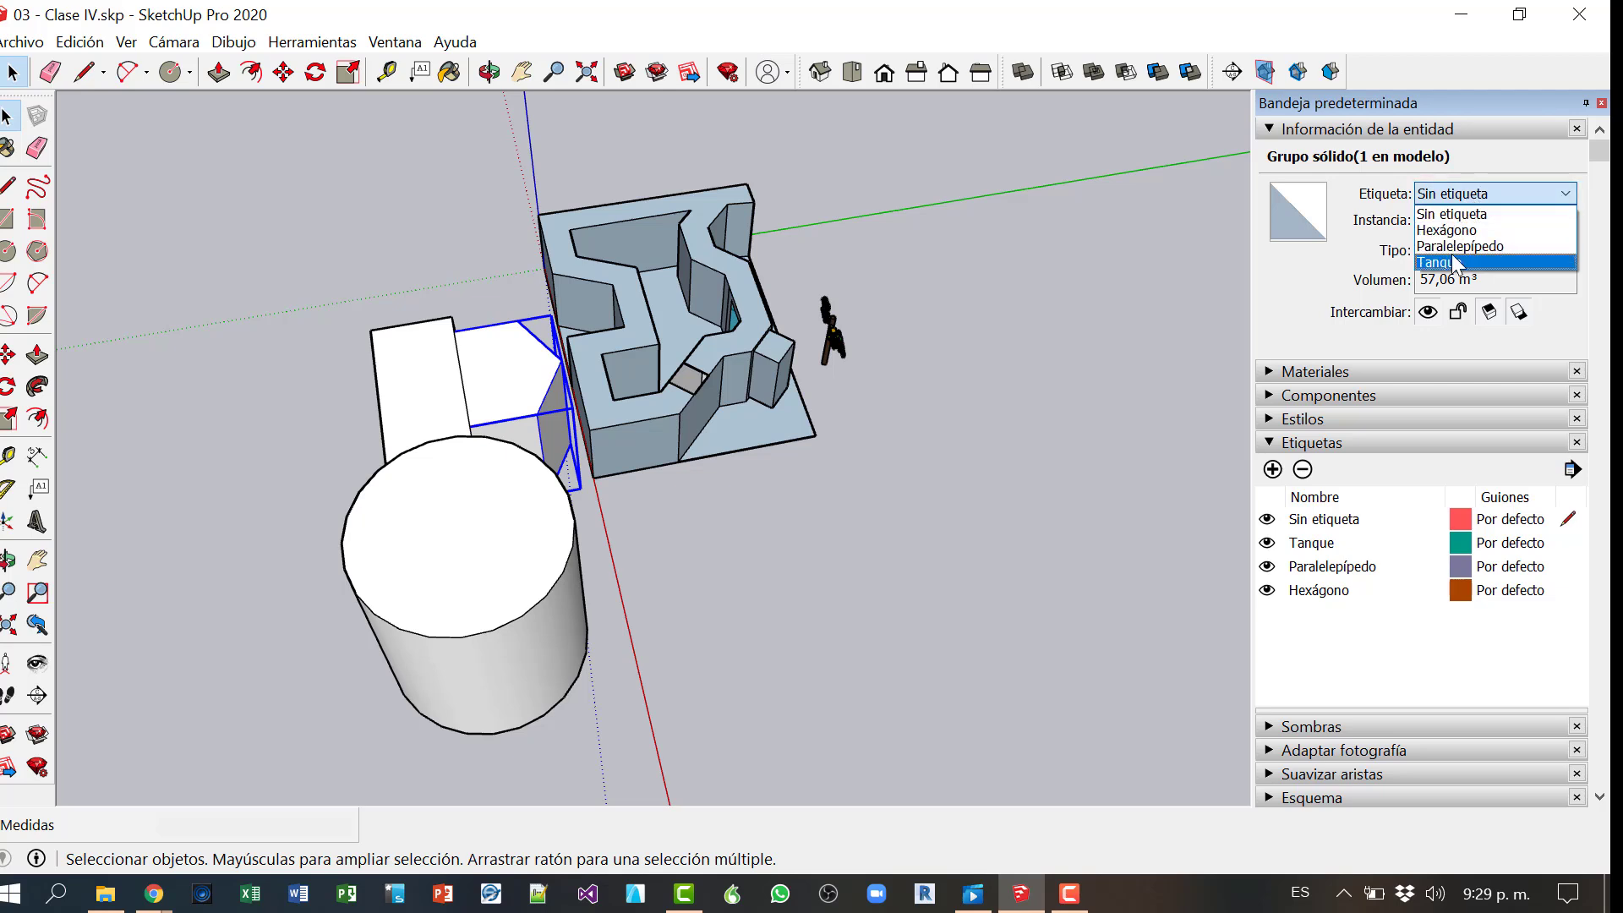
{"action": "left_click", "coordinate": [1447, 230]}
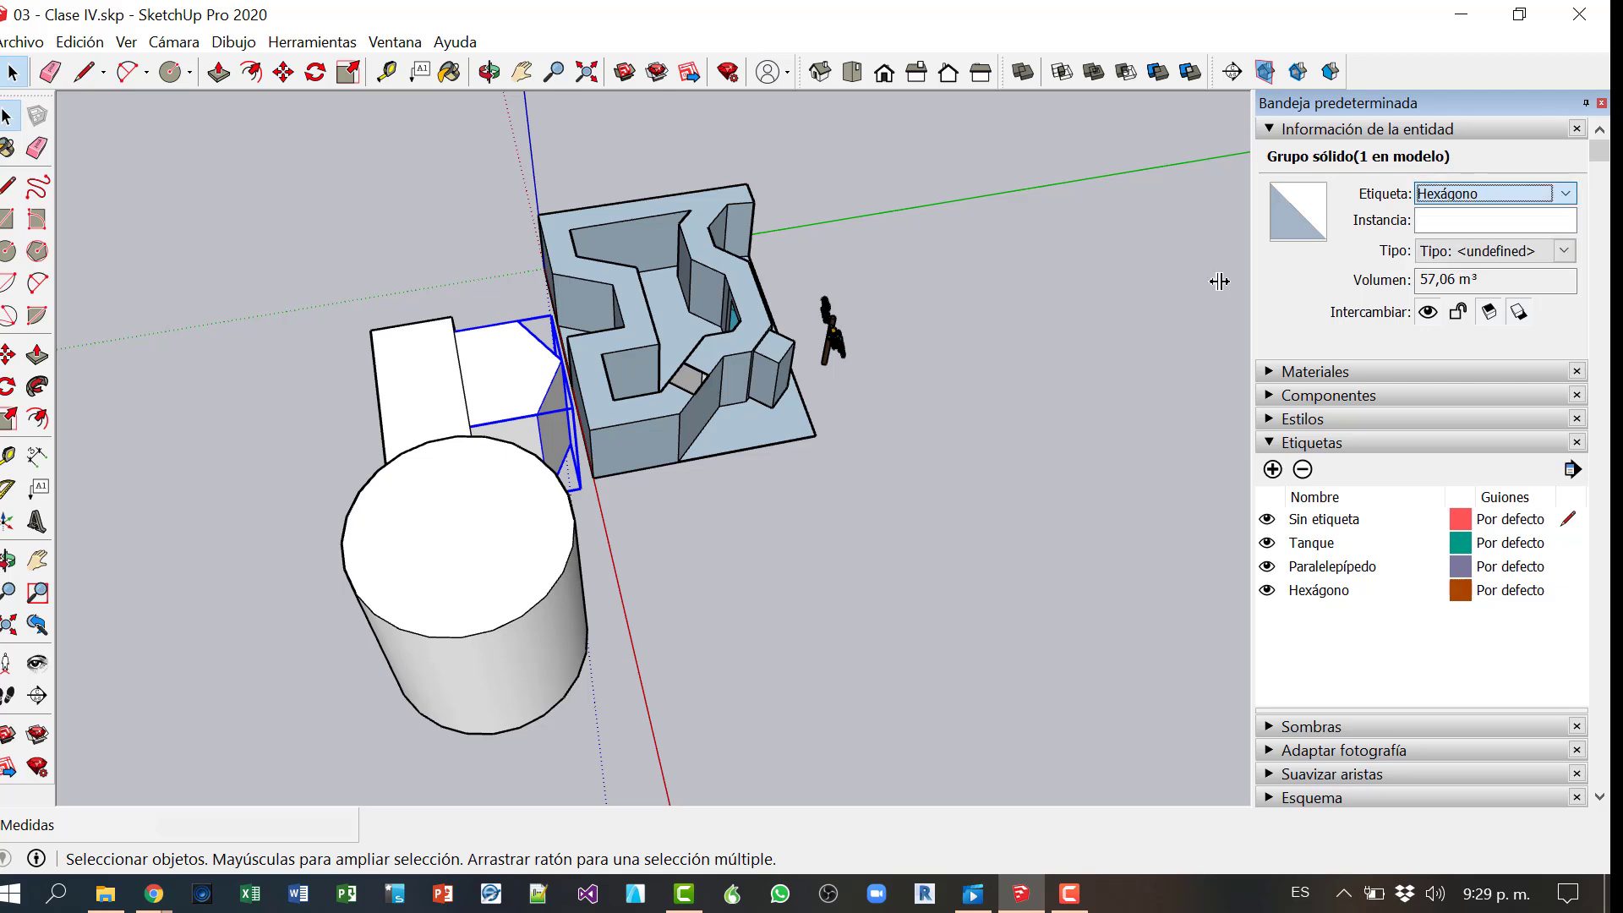
{"action": "left_click", "coordinate": [852, 506]}
Step: Make a group from all the connected geometry of the house model
{"action": "triple_click", "coordinate": [759, 352]}
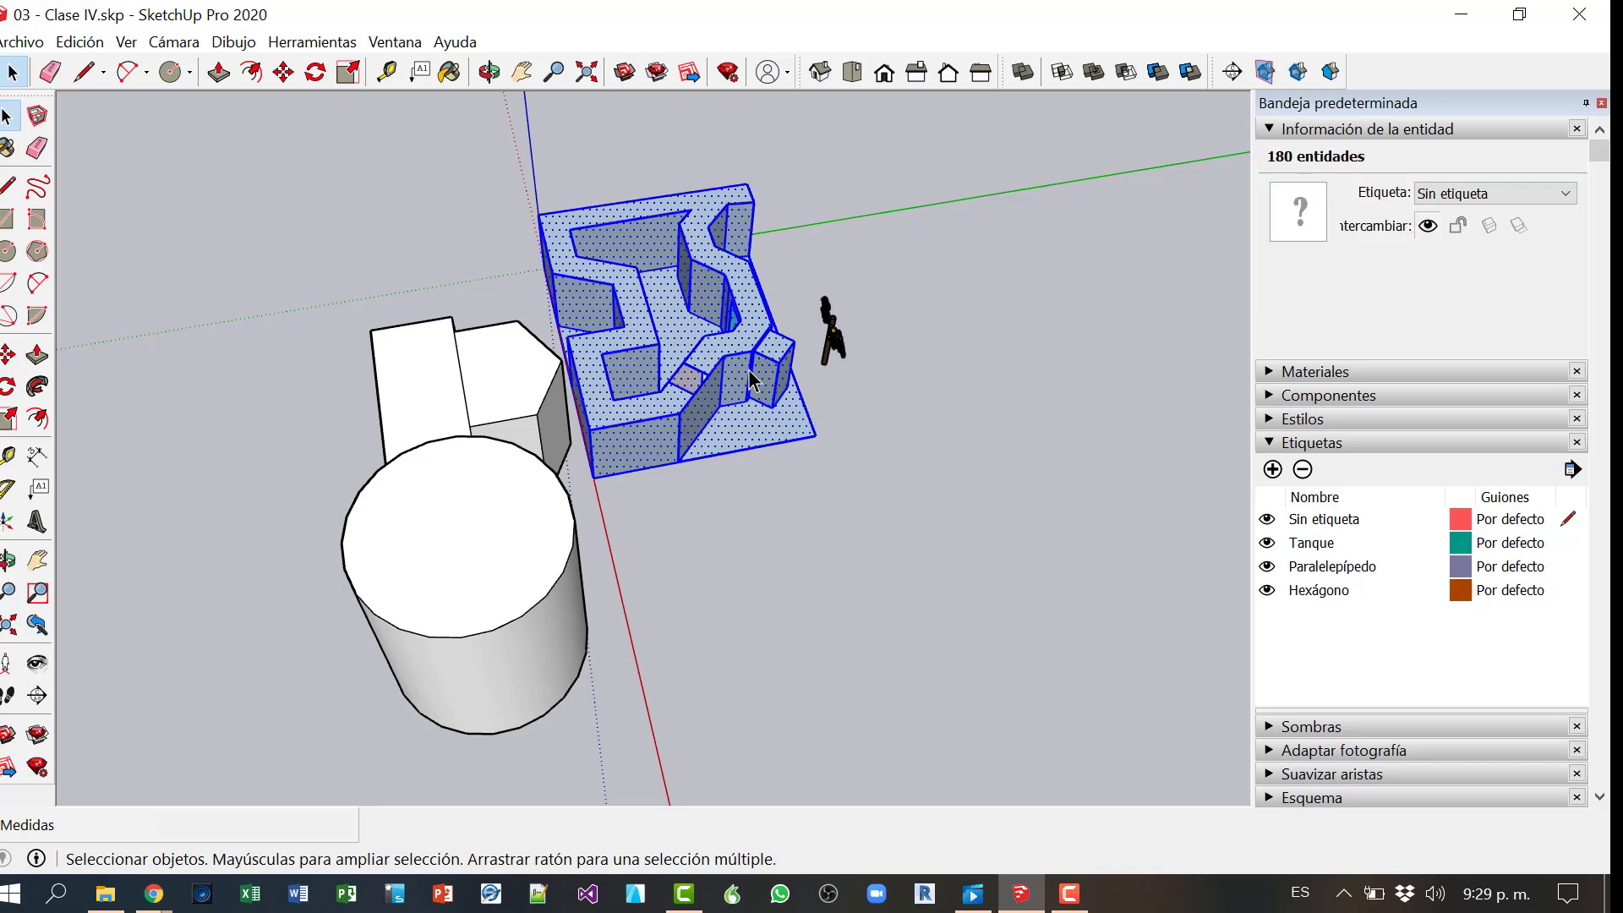
{"action": "right_click", "coordinate": [752, 374]}
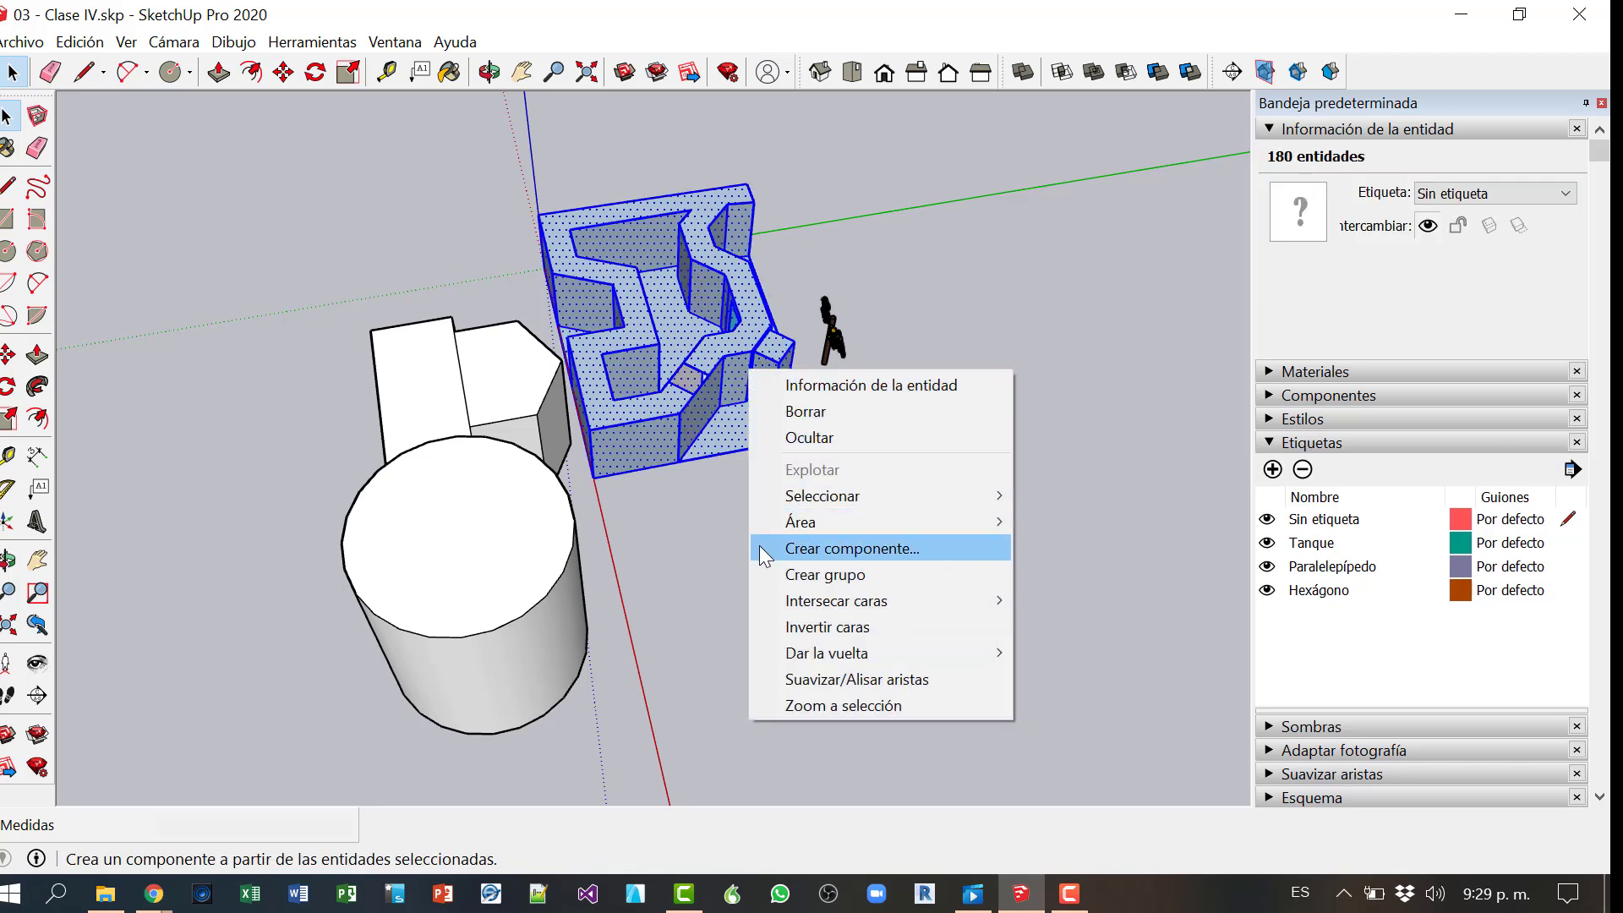
{"action": "left_click", "coordinate": [775, 575]}
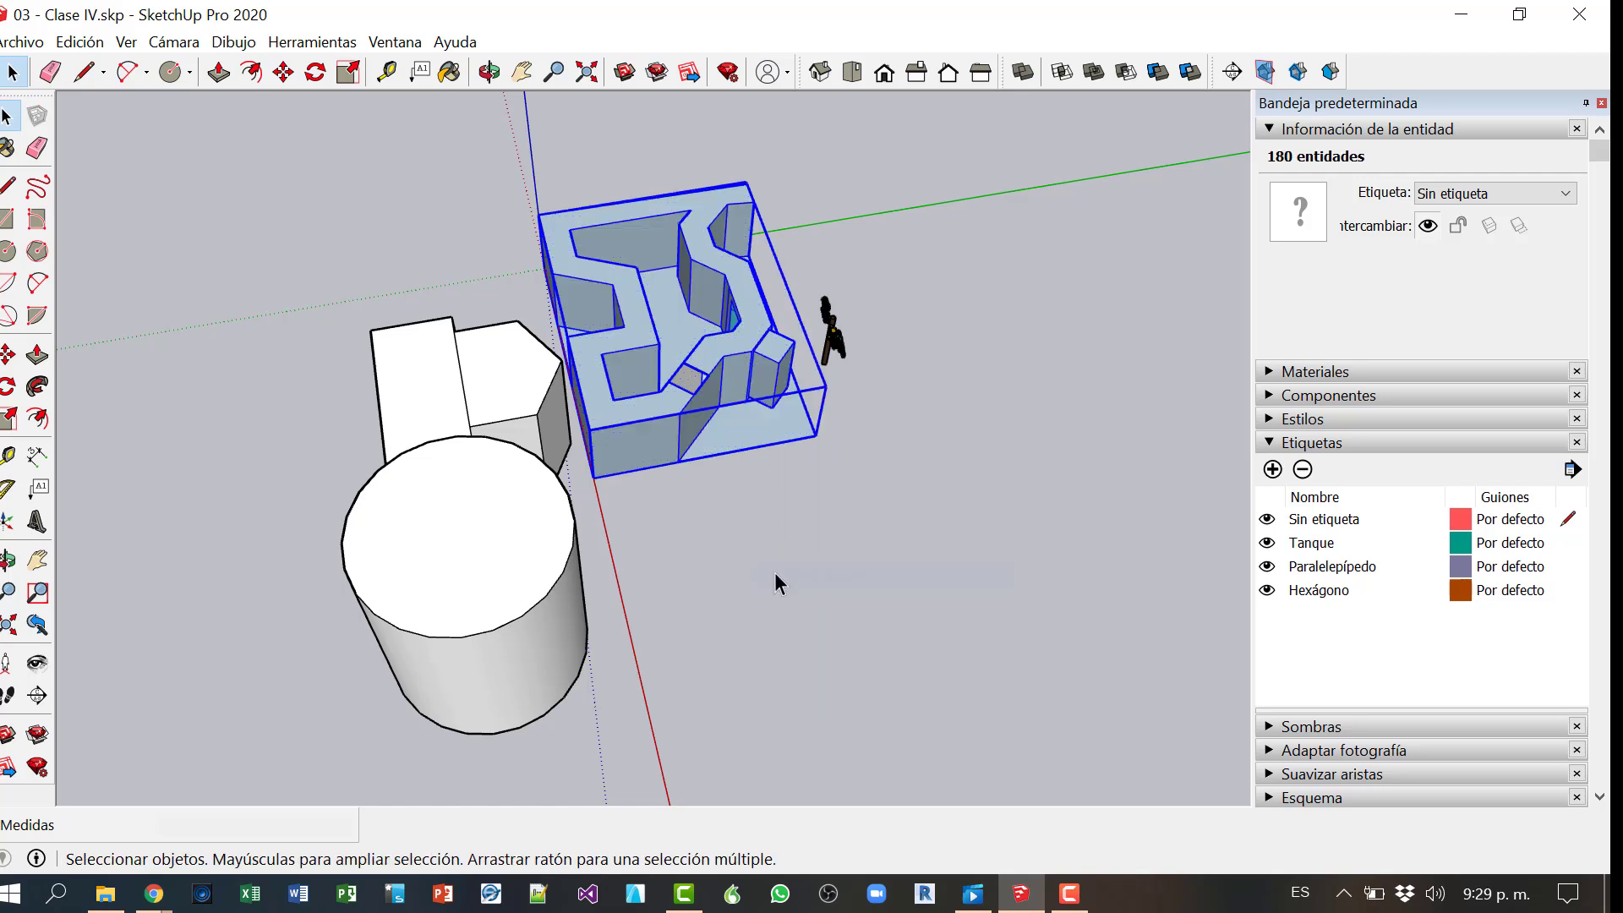
Step: Create a tag named Casa and assign it to the house group
{"action": "left_click", "coordinate": [1272, 470]}
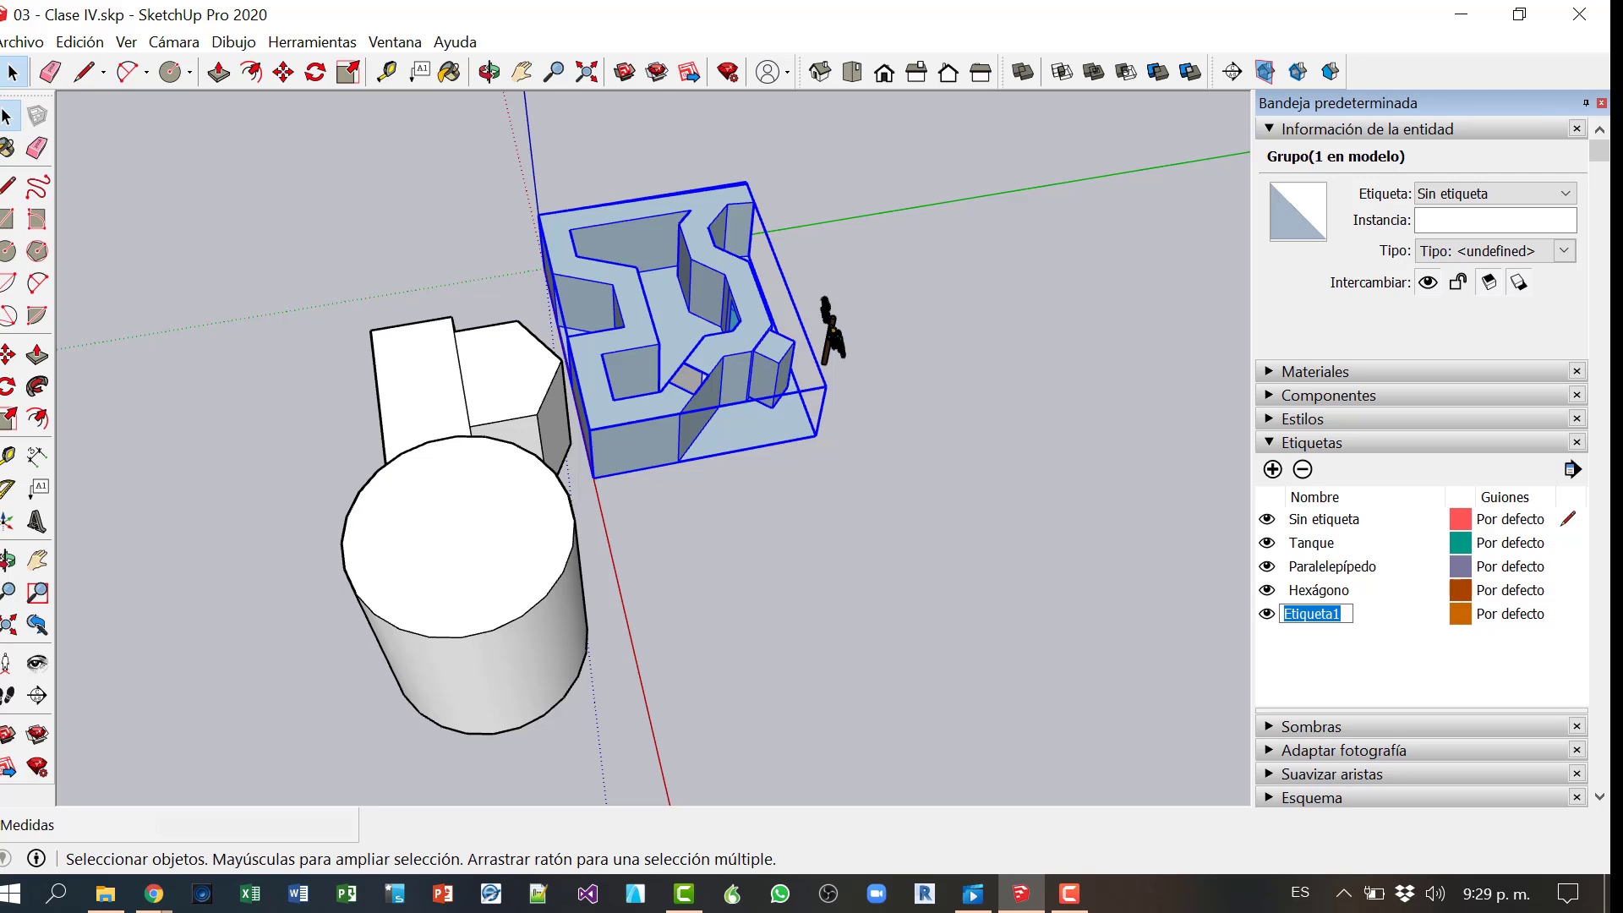
{"action": "type", "text": "Casa"}
{"action": "key", "text": "Return"}
{"action": "left_click", "coordinate": [1090, 258]}
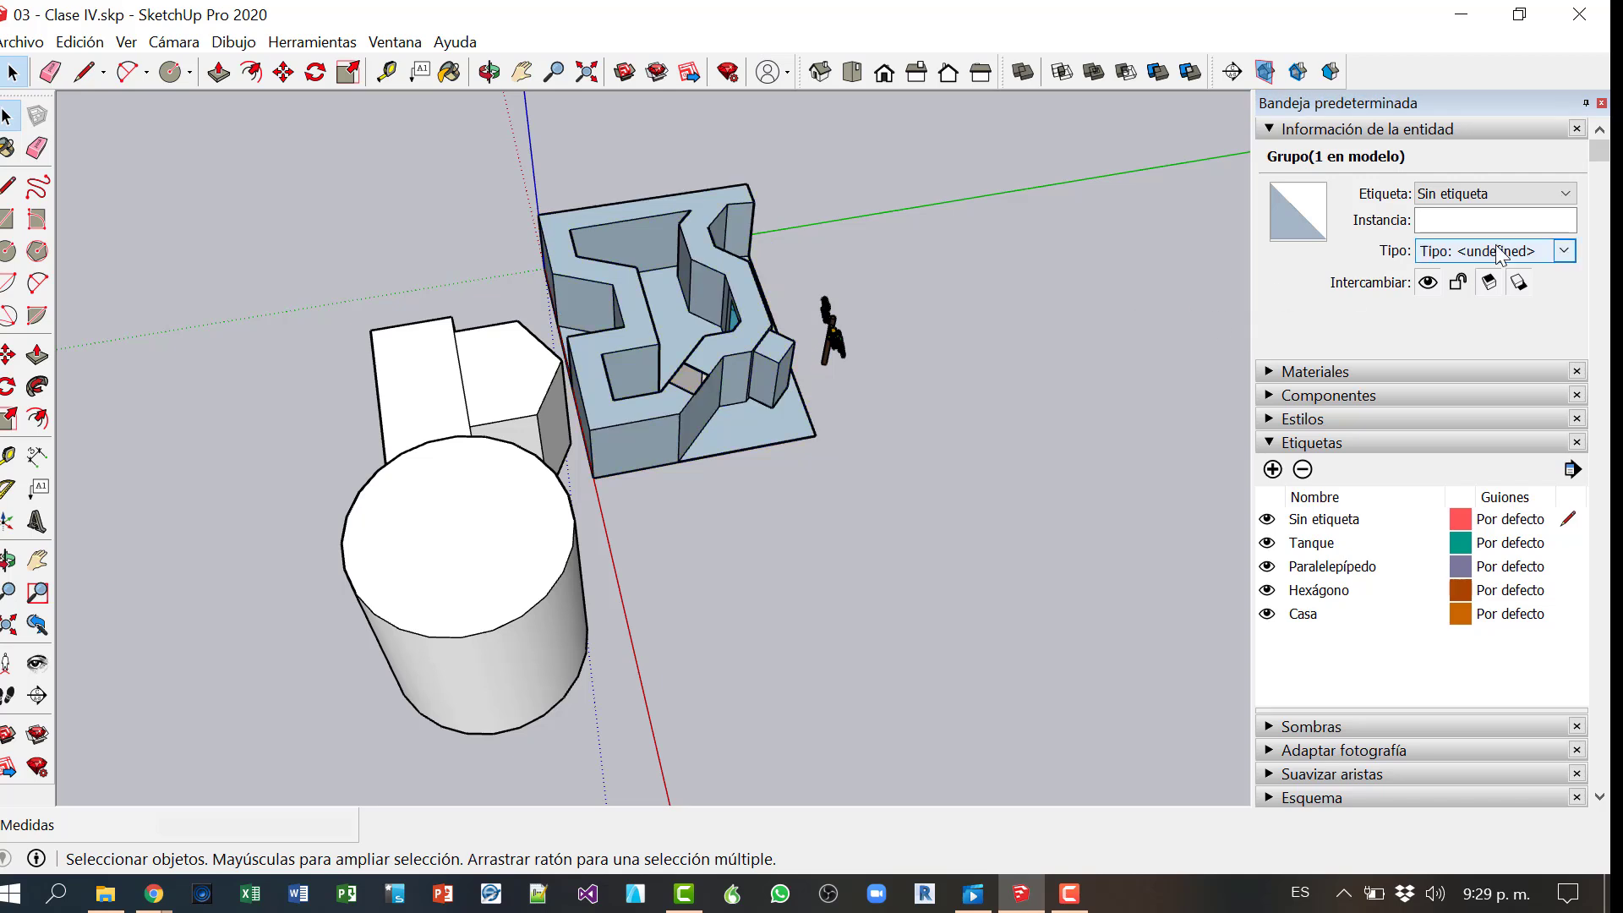
{"action": "left_click", "coordinate": [707, 341]}
{"action": "left_click", "coordinate": [1445, 194]}
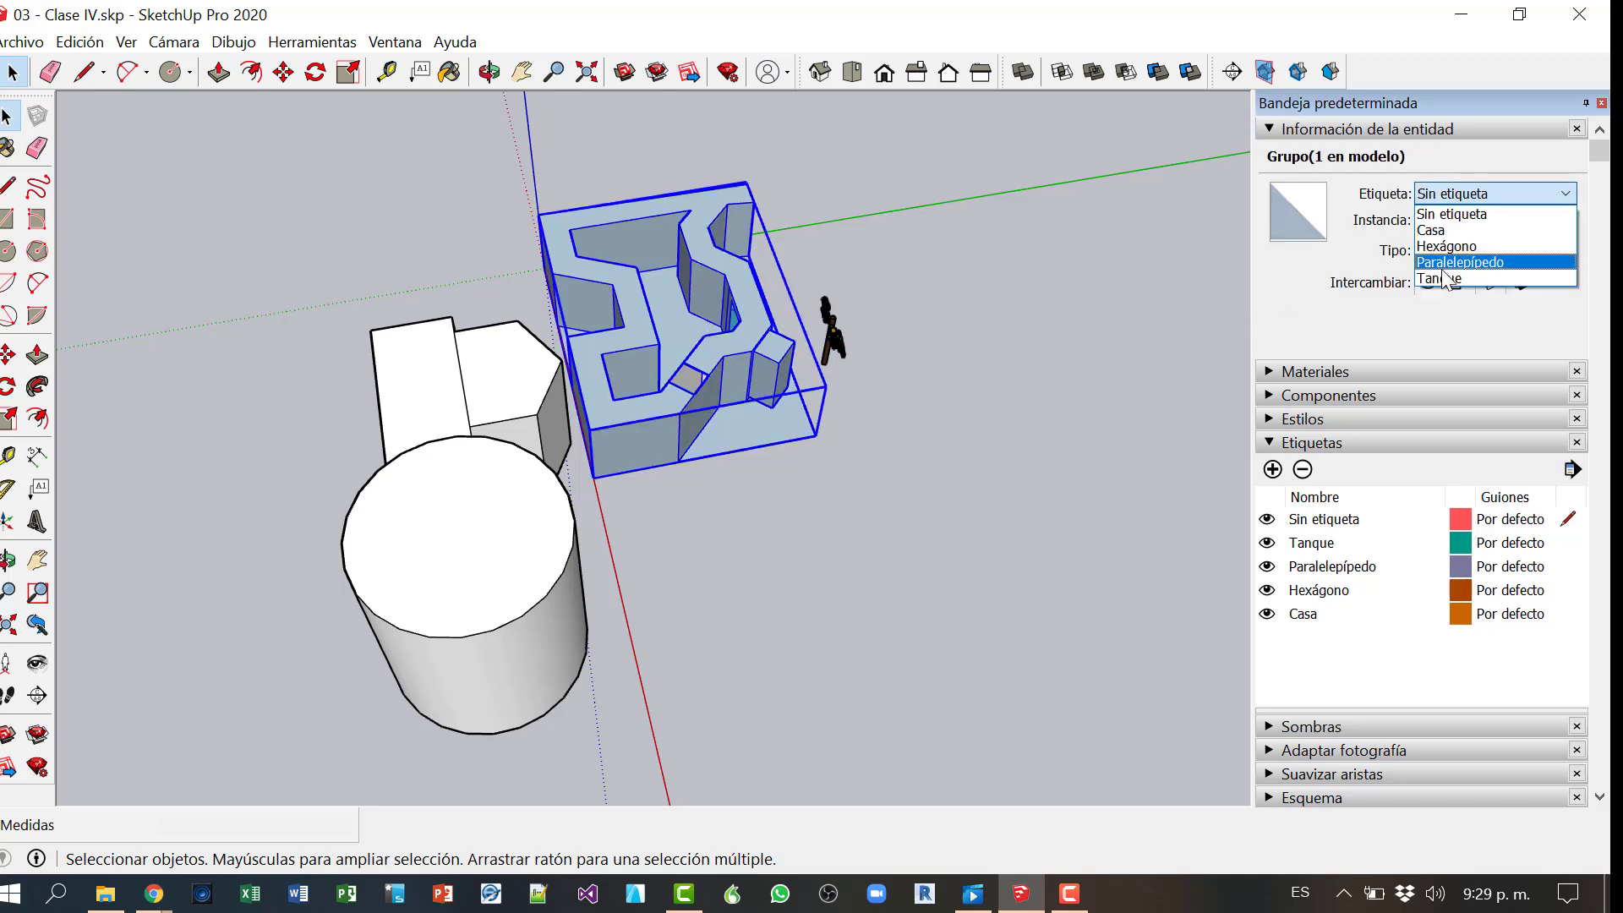
{"action": "left_click", "coordinate": [1437, 230]}
{"action": "left_click", "coordinate": [1058, 389]}
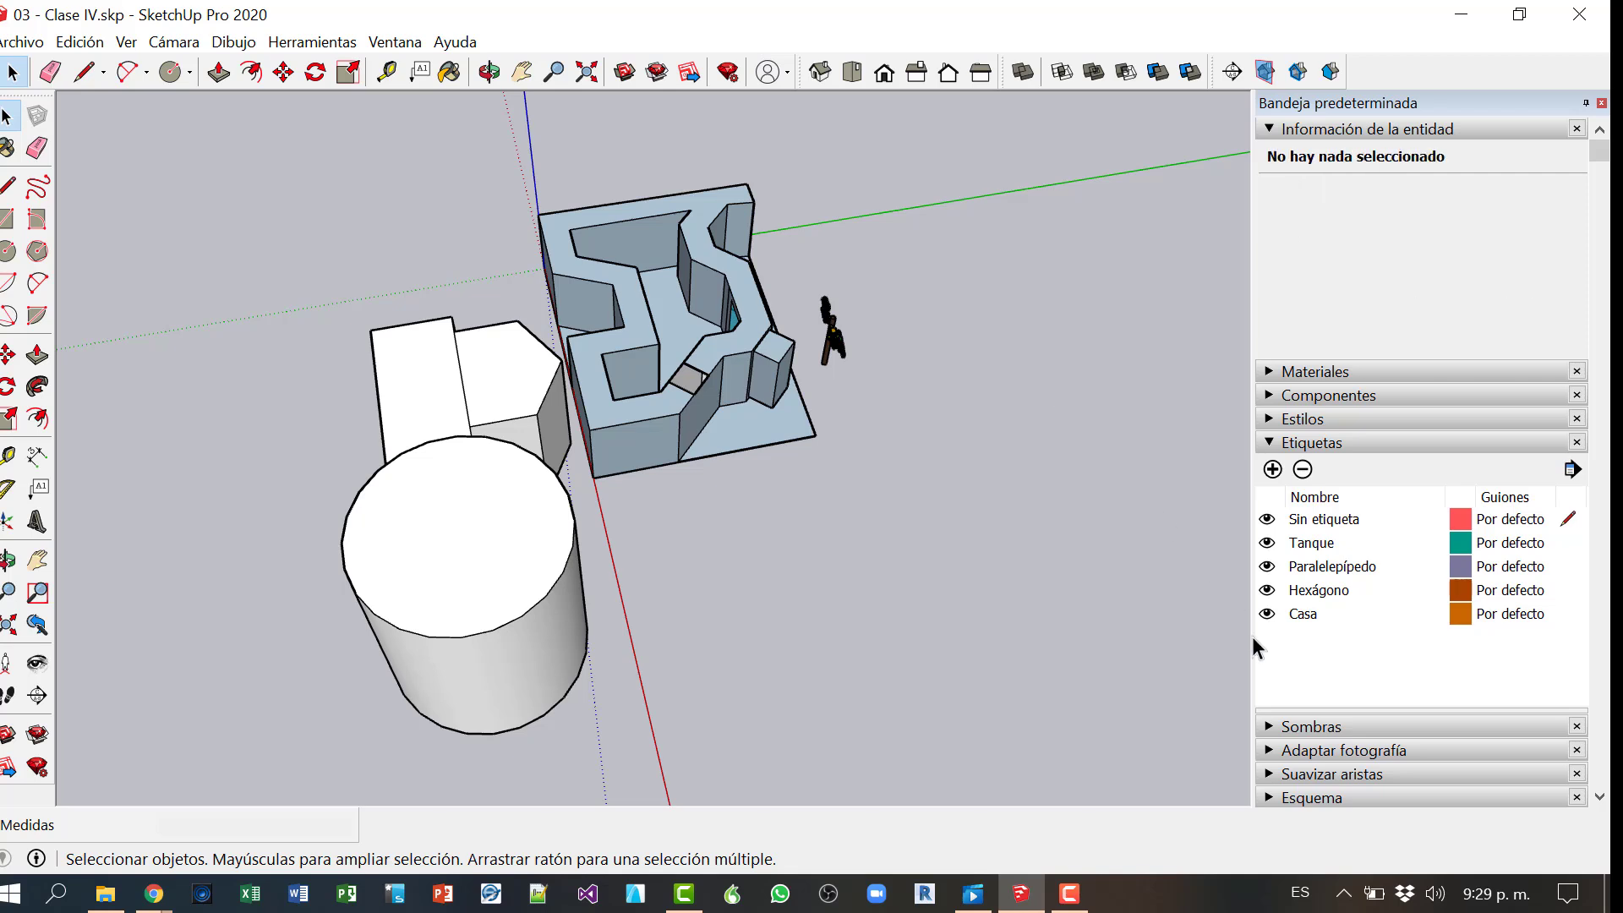
Step: Turn on Color by tag and inspect the coloured house, prisms and cylinder from several angles
{"action": "left_click", "coordinate": [1572, 469]}
{"action": "left_click", "coordinate": [1463, 529]}
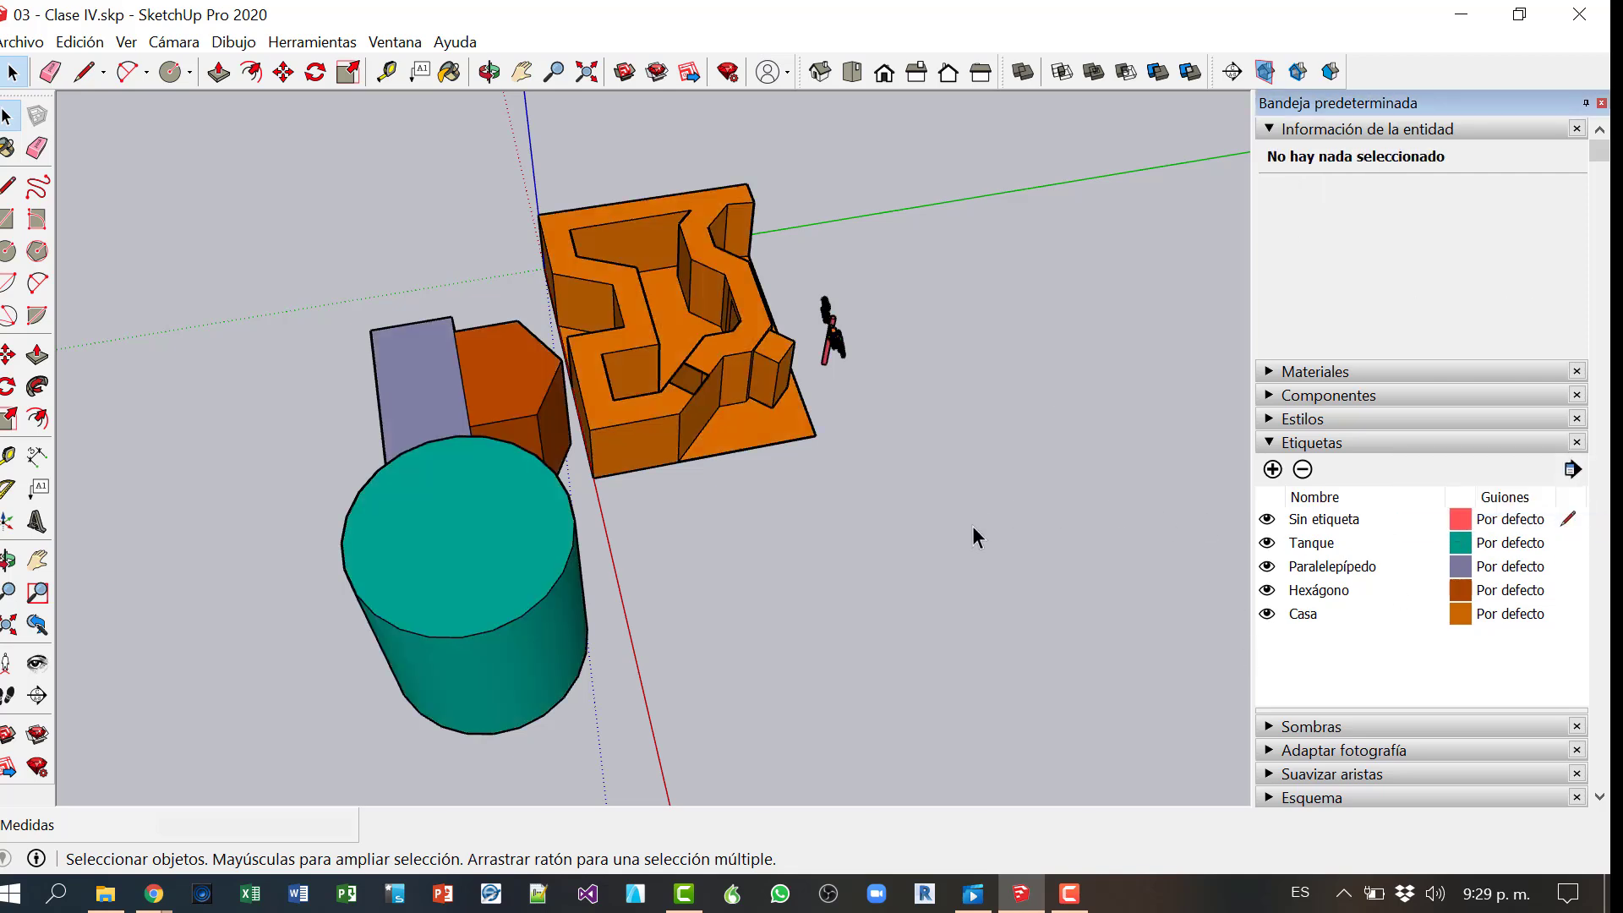
{"action": "middle_click_drag", "start_coordinate": [1002, 498], "coordinate": [1216, 535]}
{"action": "middle_click_drag", "start_coordinate": [885, 495], "coordinate": [864, 457]}
{"action": "left_click_drag", "start_coordinate": [700, 502], "coordinate": [656, 572]}
{"action": "key", "text": "space"}
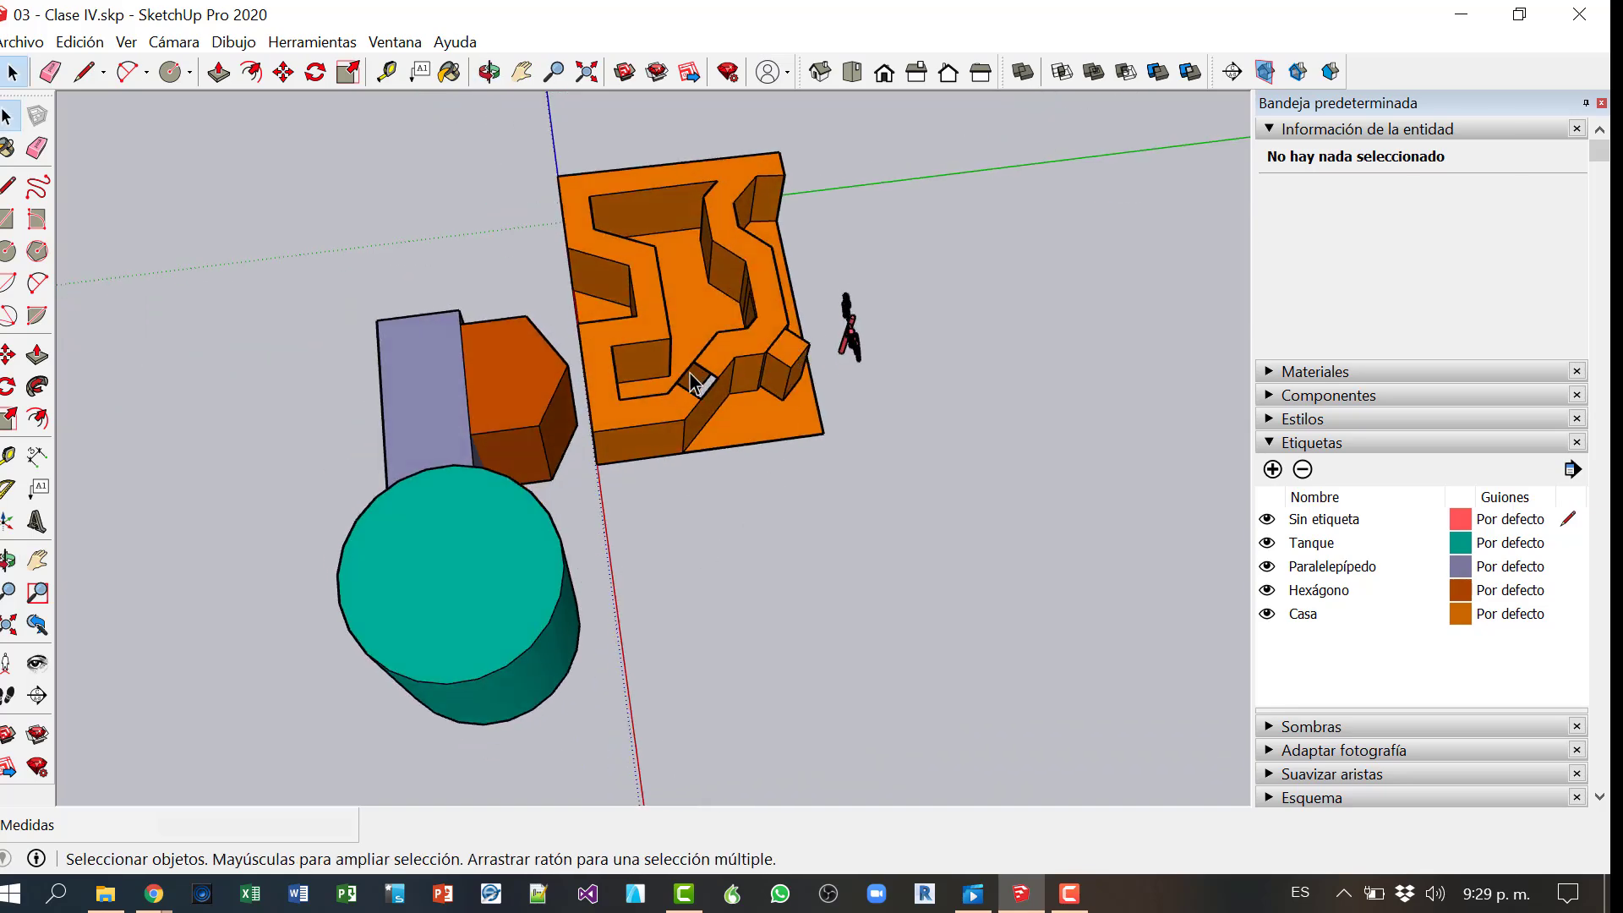
{"action": "middle_click_drag", "start_coordinate": [696, 373], "coordinate": [1159, 315]}
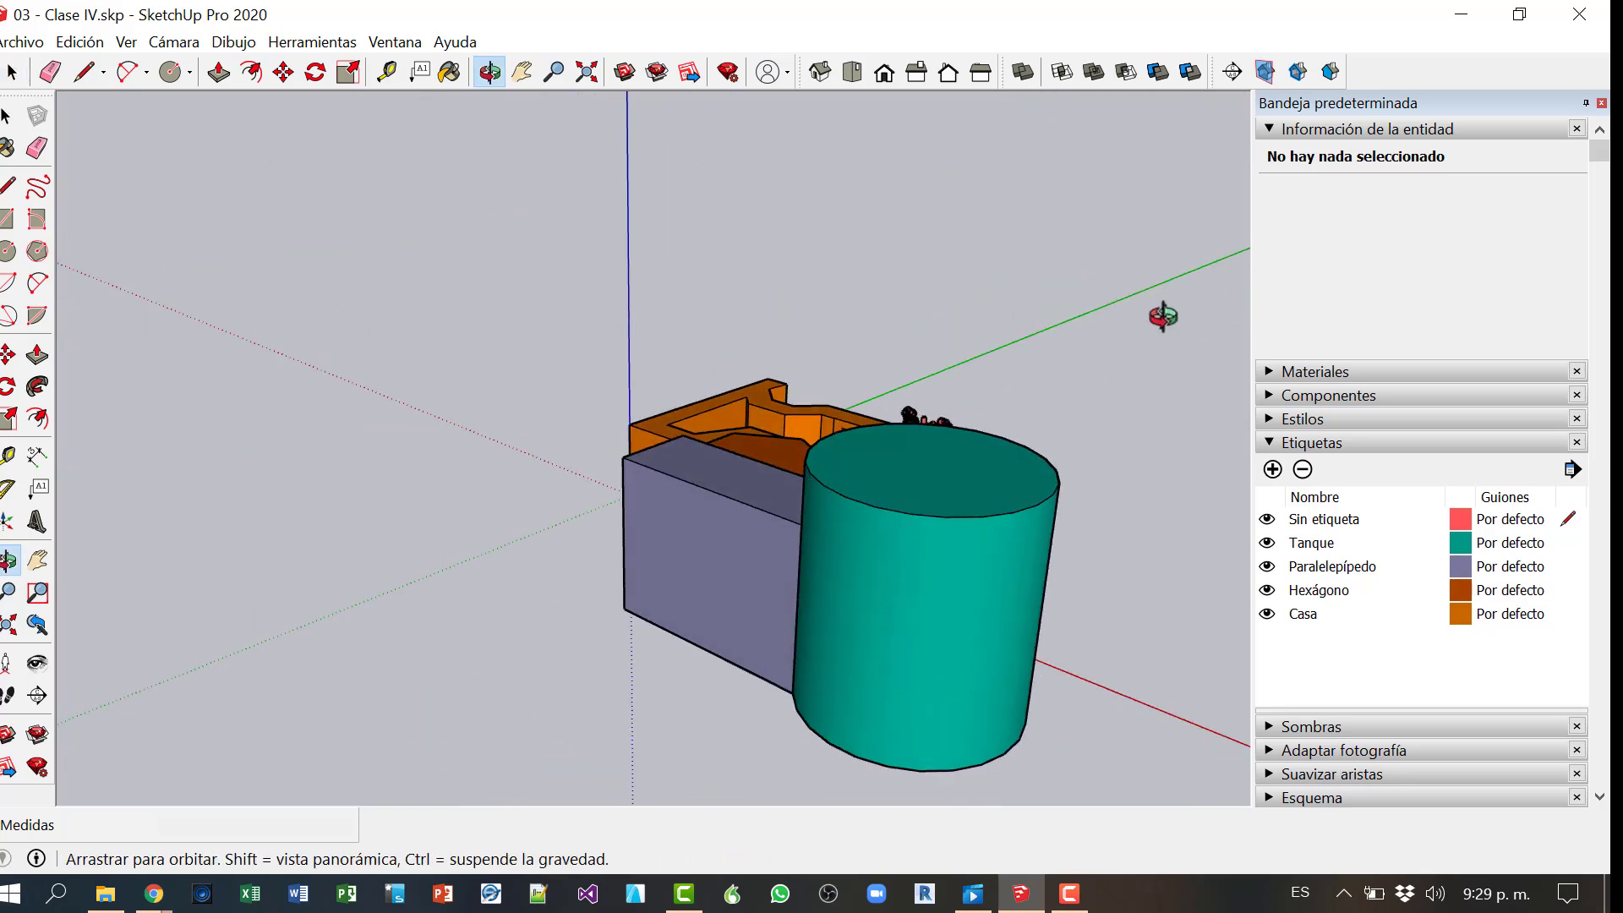
Step: Draw a ground rectangle of about 12.48 by 4.60 m in the empty area beside the existing solids
{"action": "middle_click_drag", "start_coordinate": [659, 591], "coordinate": [799, 525]}
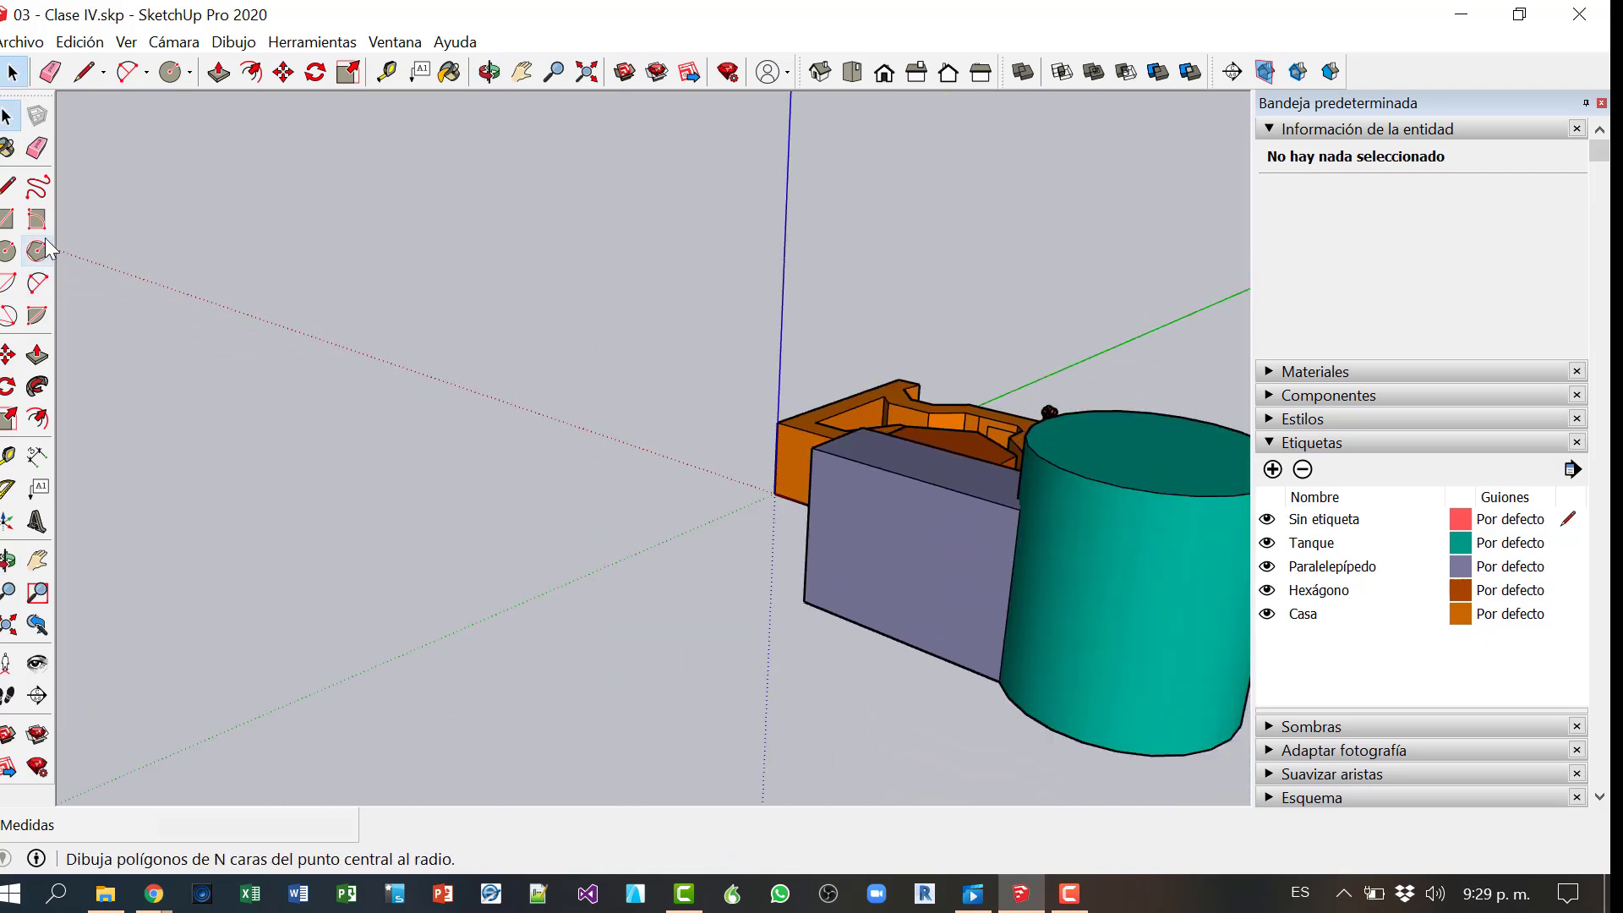
{"action": "left_click", "coordinate": [7, 219]}
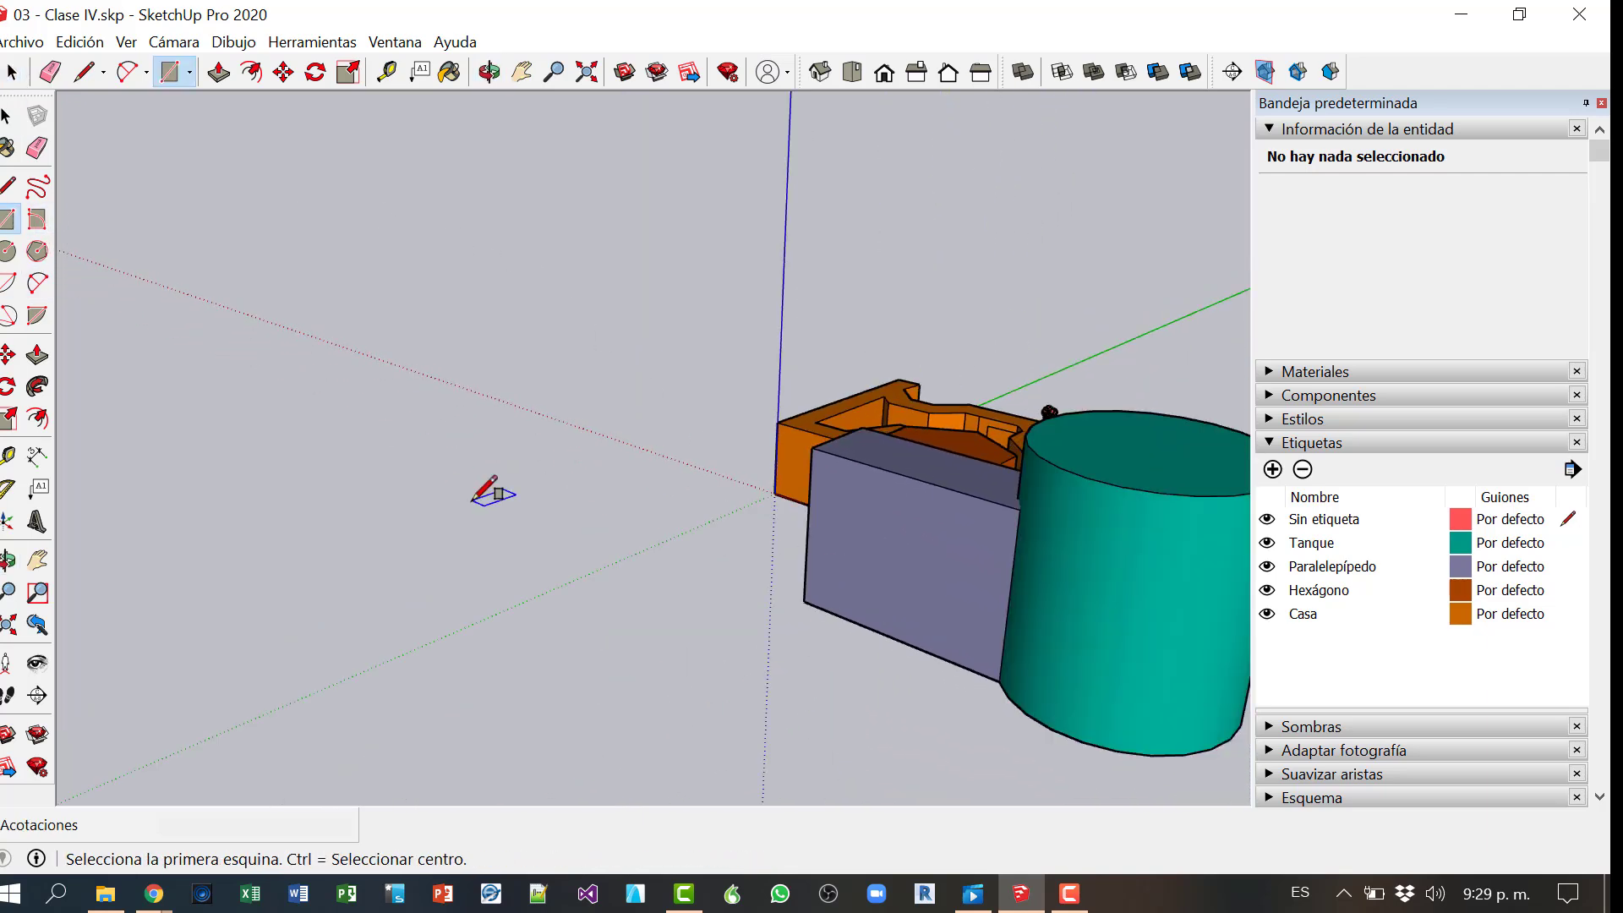
{"action": "left_click", "coordinate": [426, 438]}
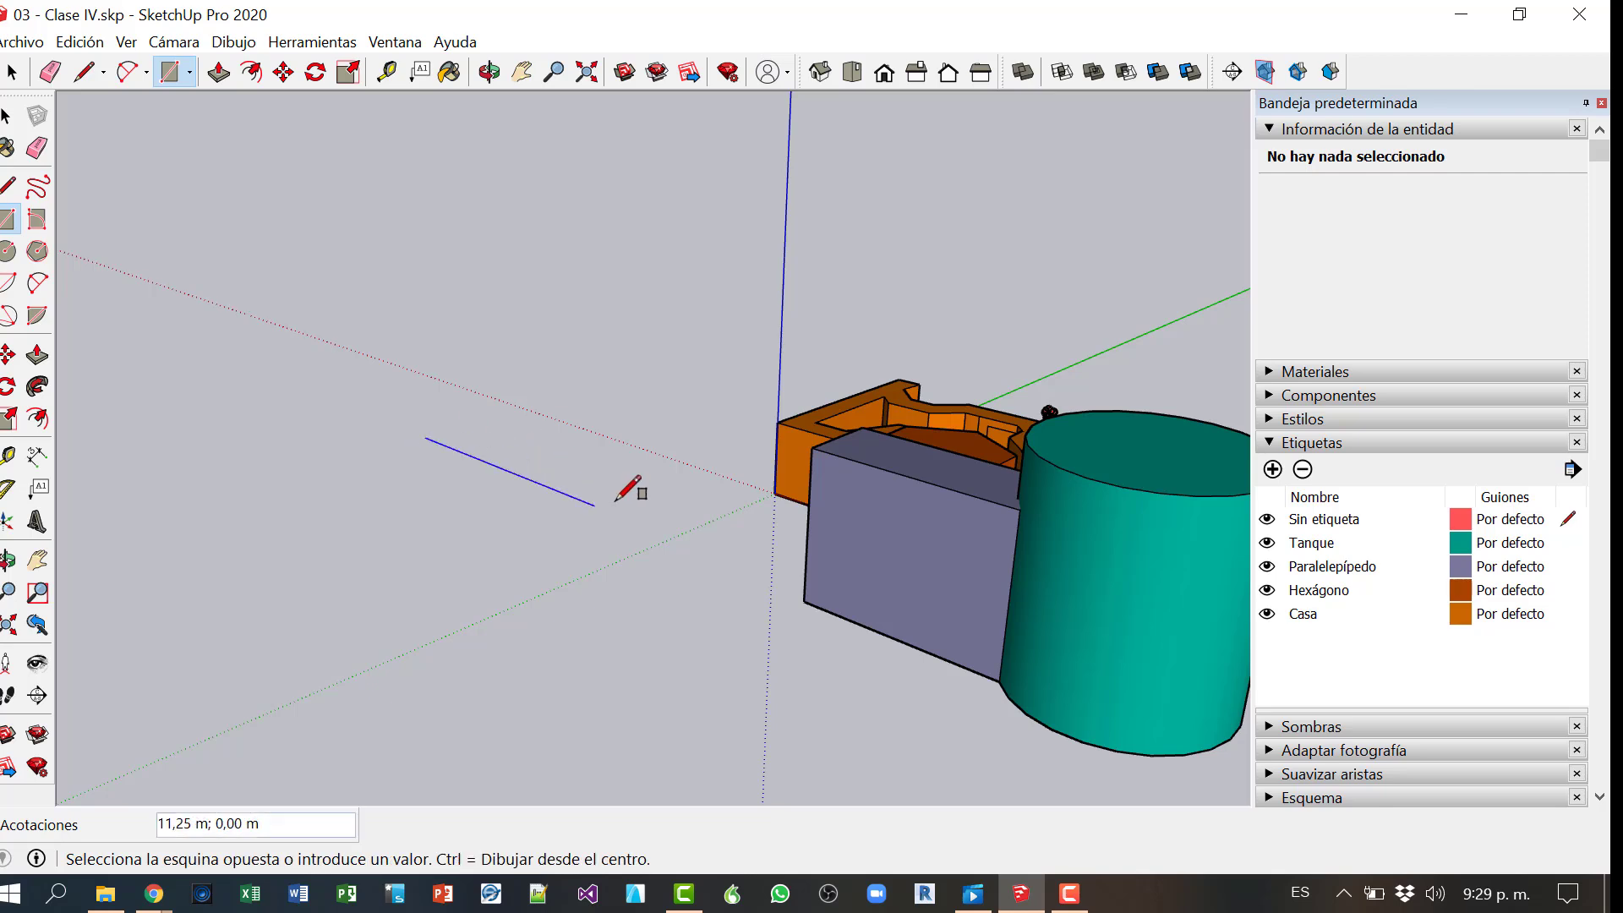
{"action": "left_click", "coordinate": [709, 484]}
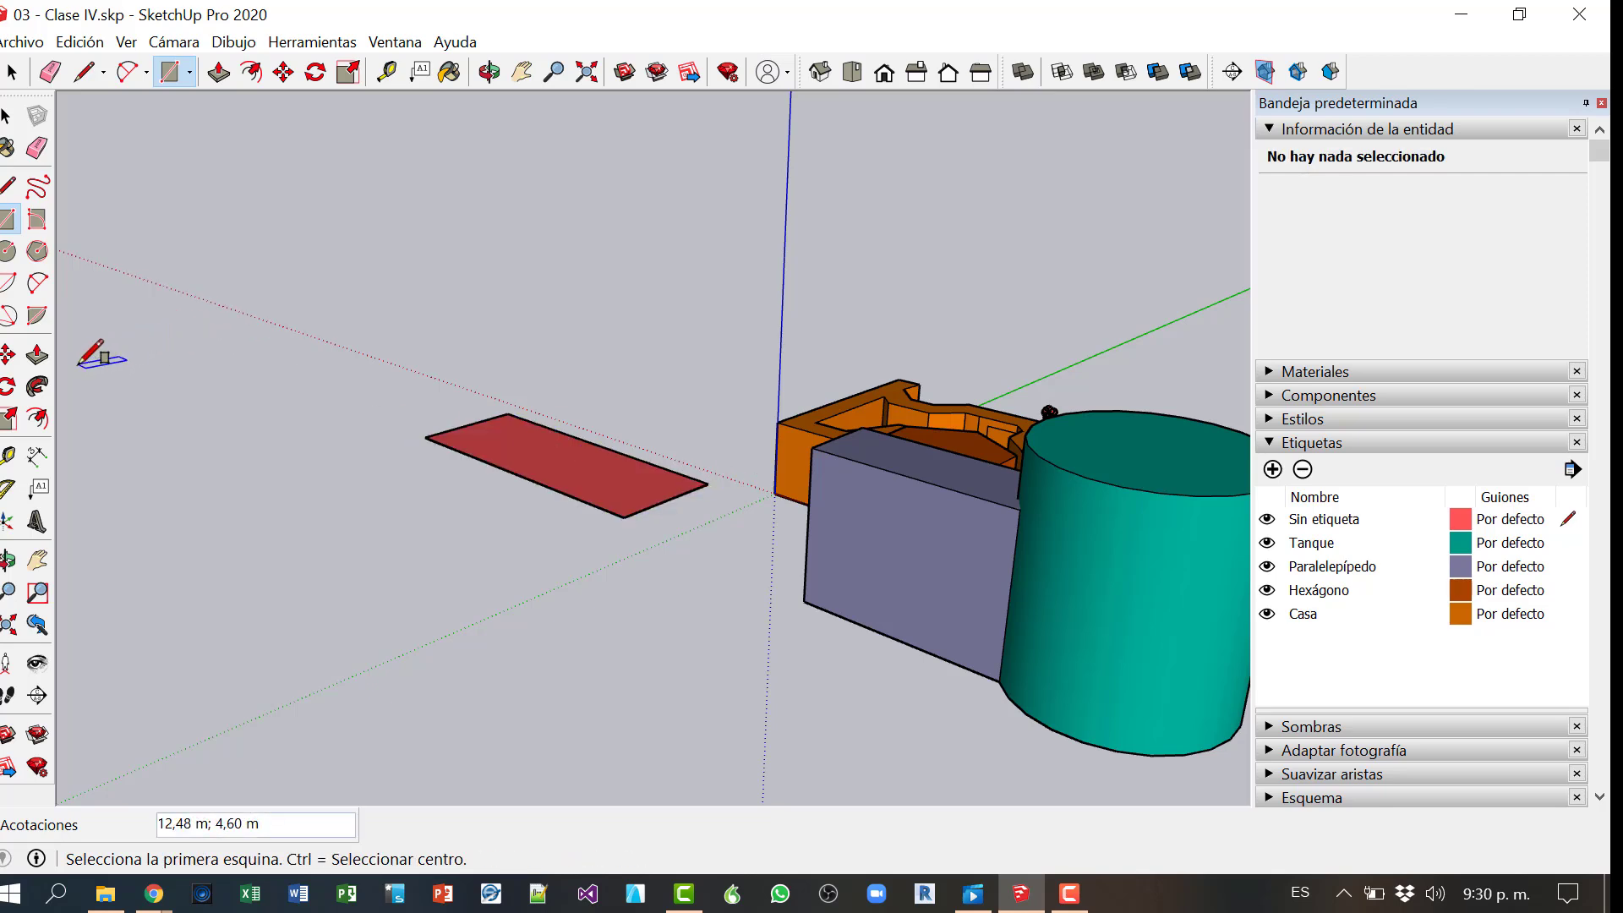
Step: Extrude the ground rectangle upward by about 8.93 m into a box
{"action": "left_click", "coordinate": [37, 355]}
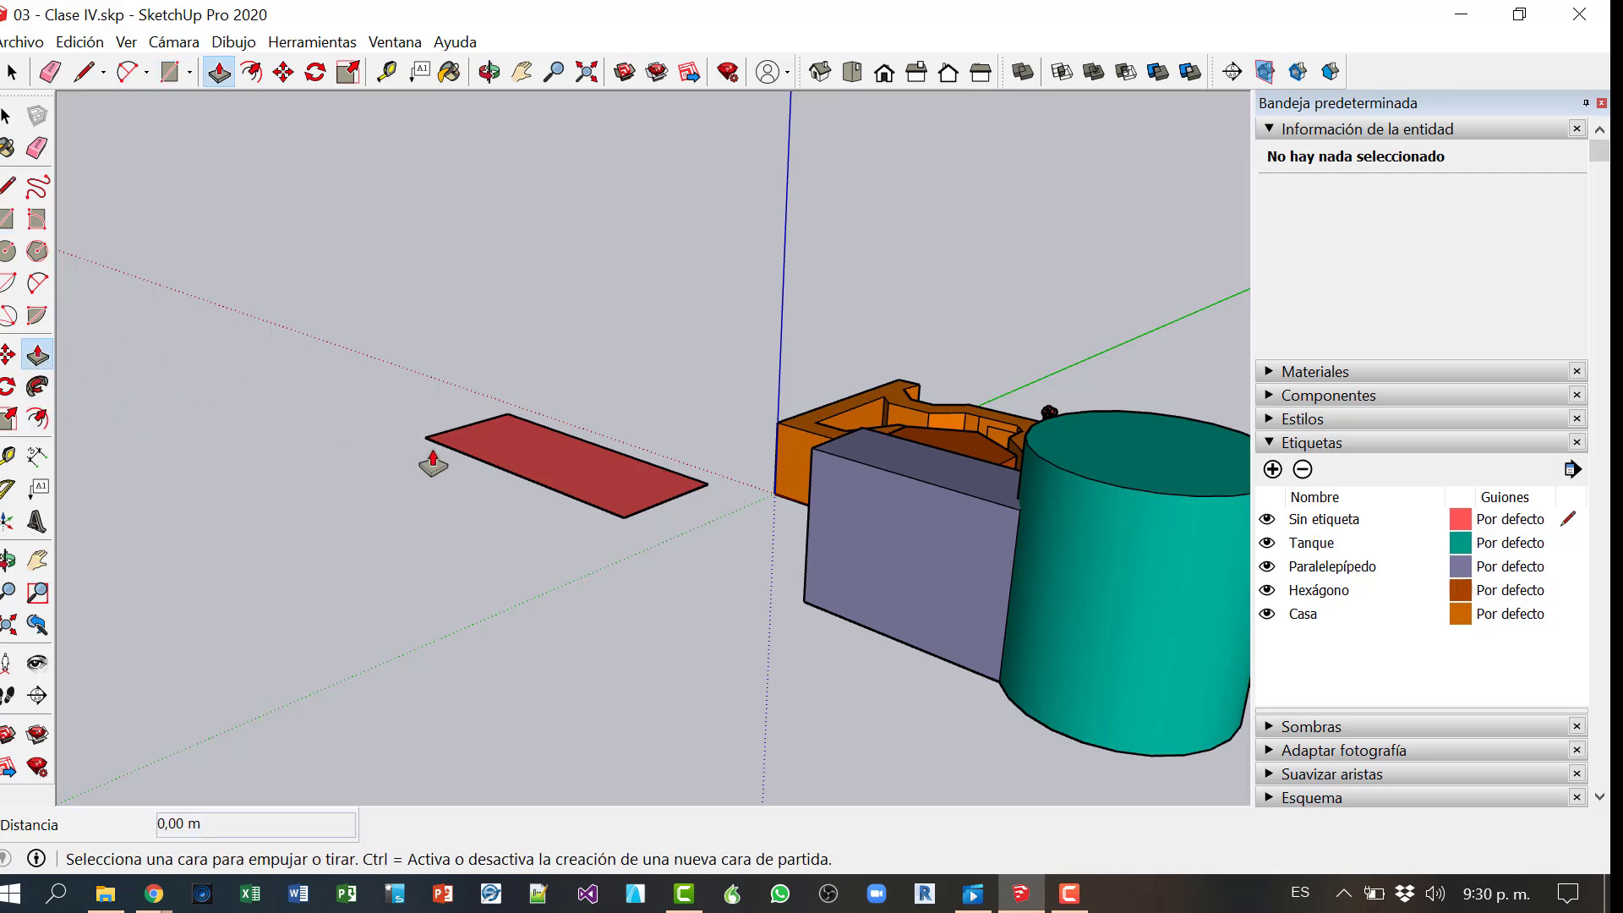
{"action": "left_click", "coordinate": [560, 455]}
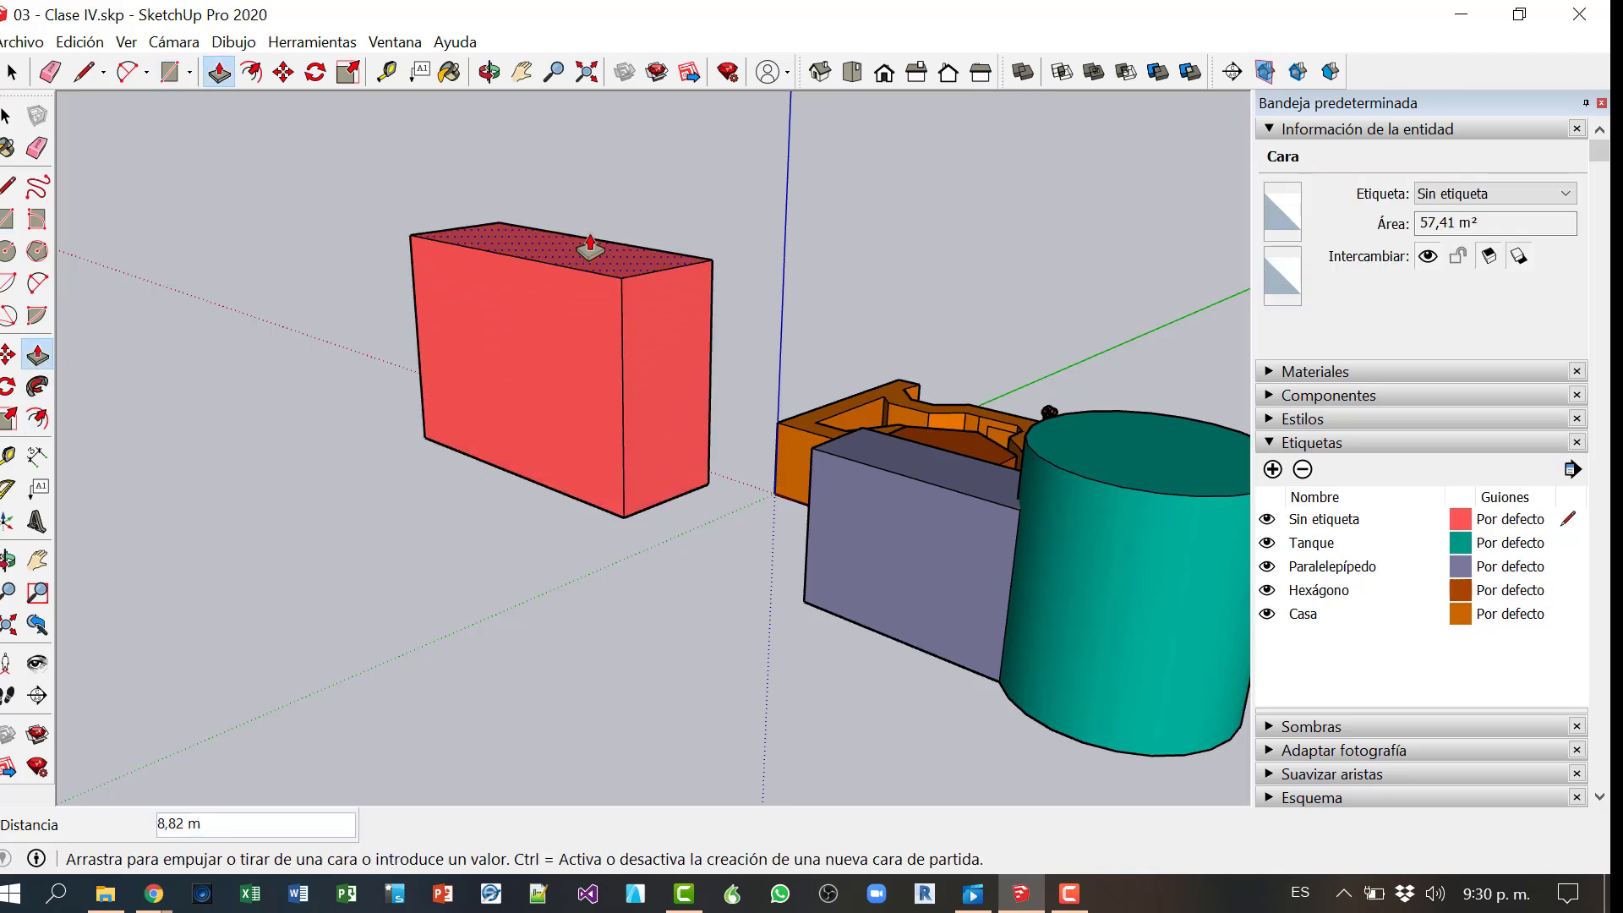
{"action": "left_click", "coordinate": [590, 245]}
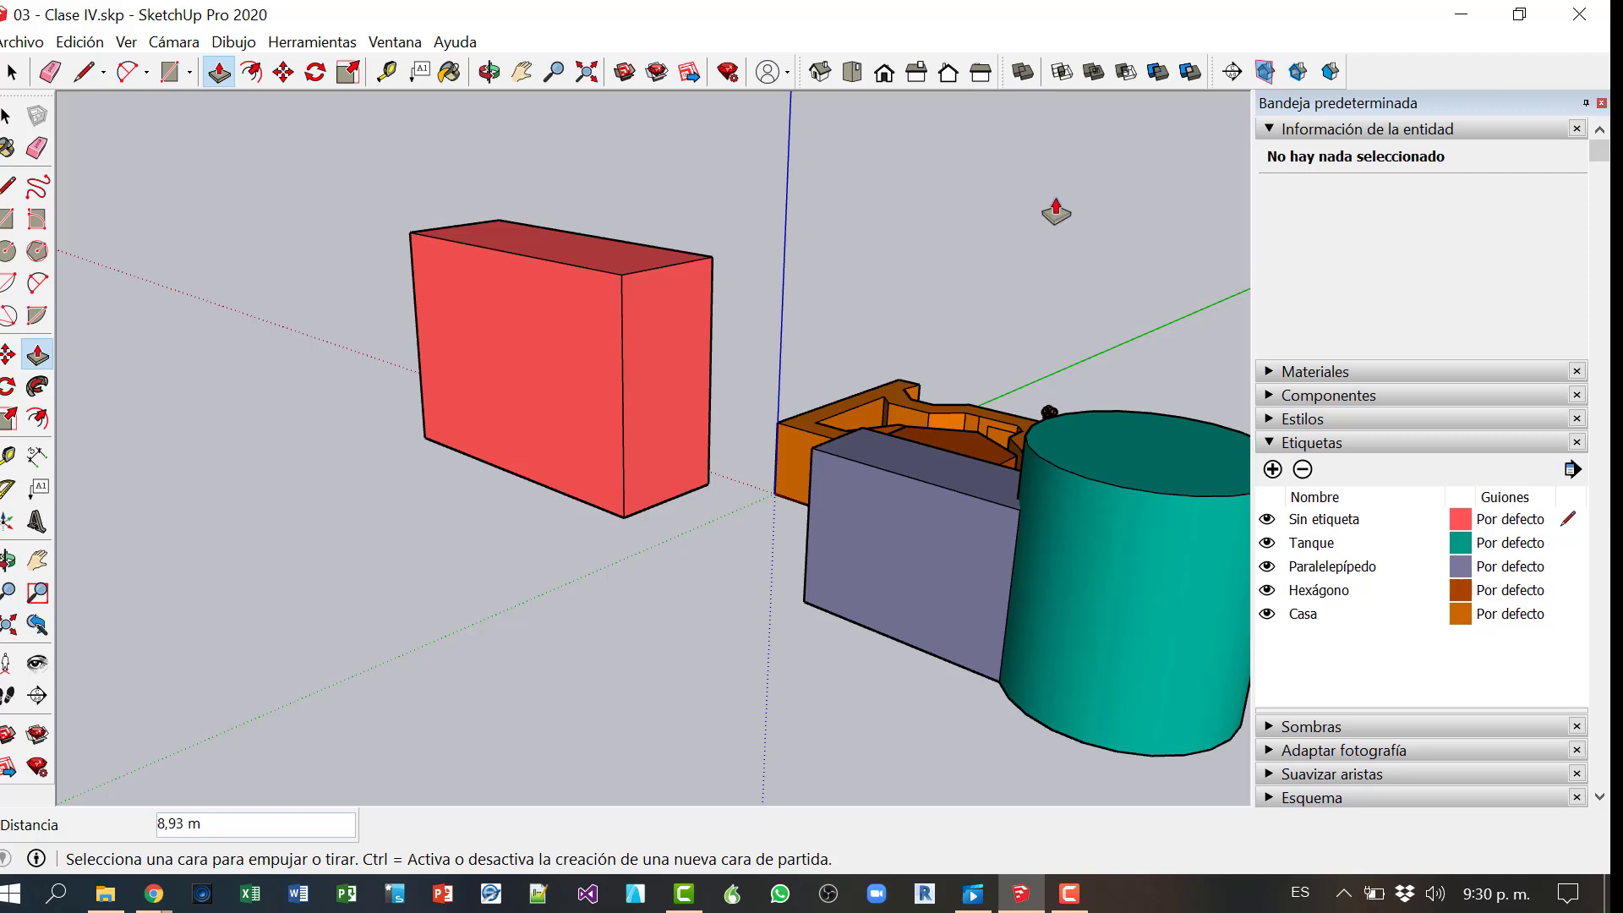
Step: Make a group from all the connected faces and edges of the new box
{"action": "left_click", "coordinate": [7, 118]}
{"action": "triple_click", "coordinate": [546, 350]}
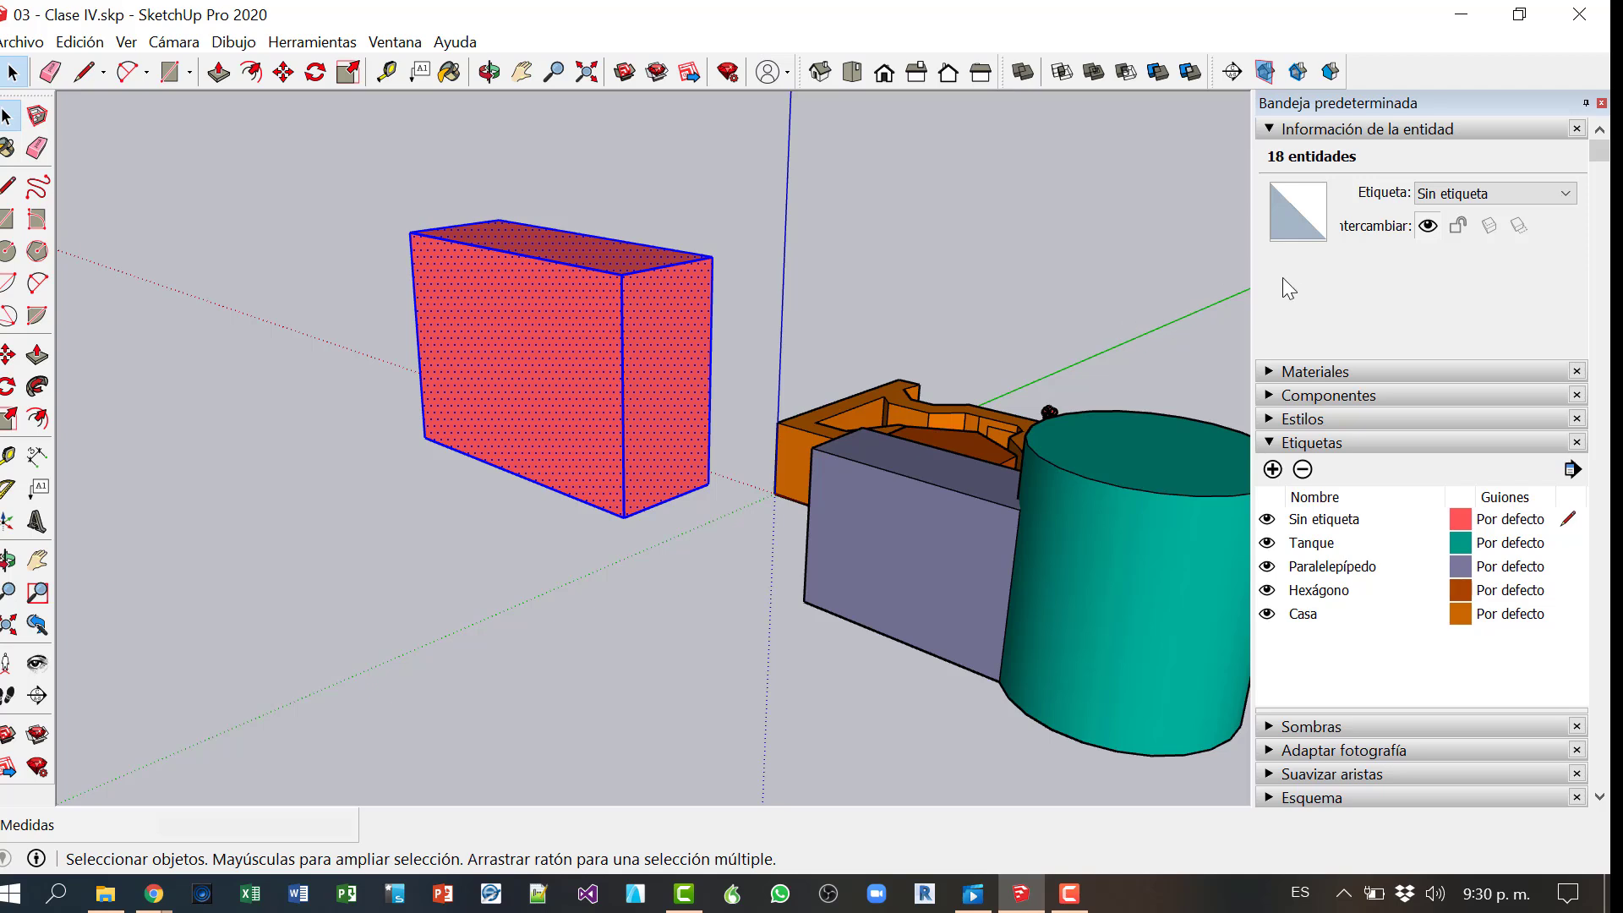
{"action": "right_click", "coordinate": [558, 342]}
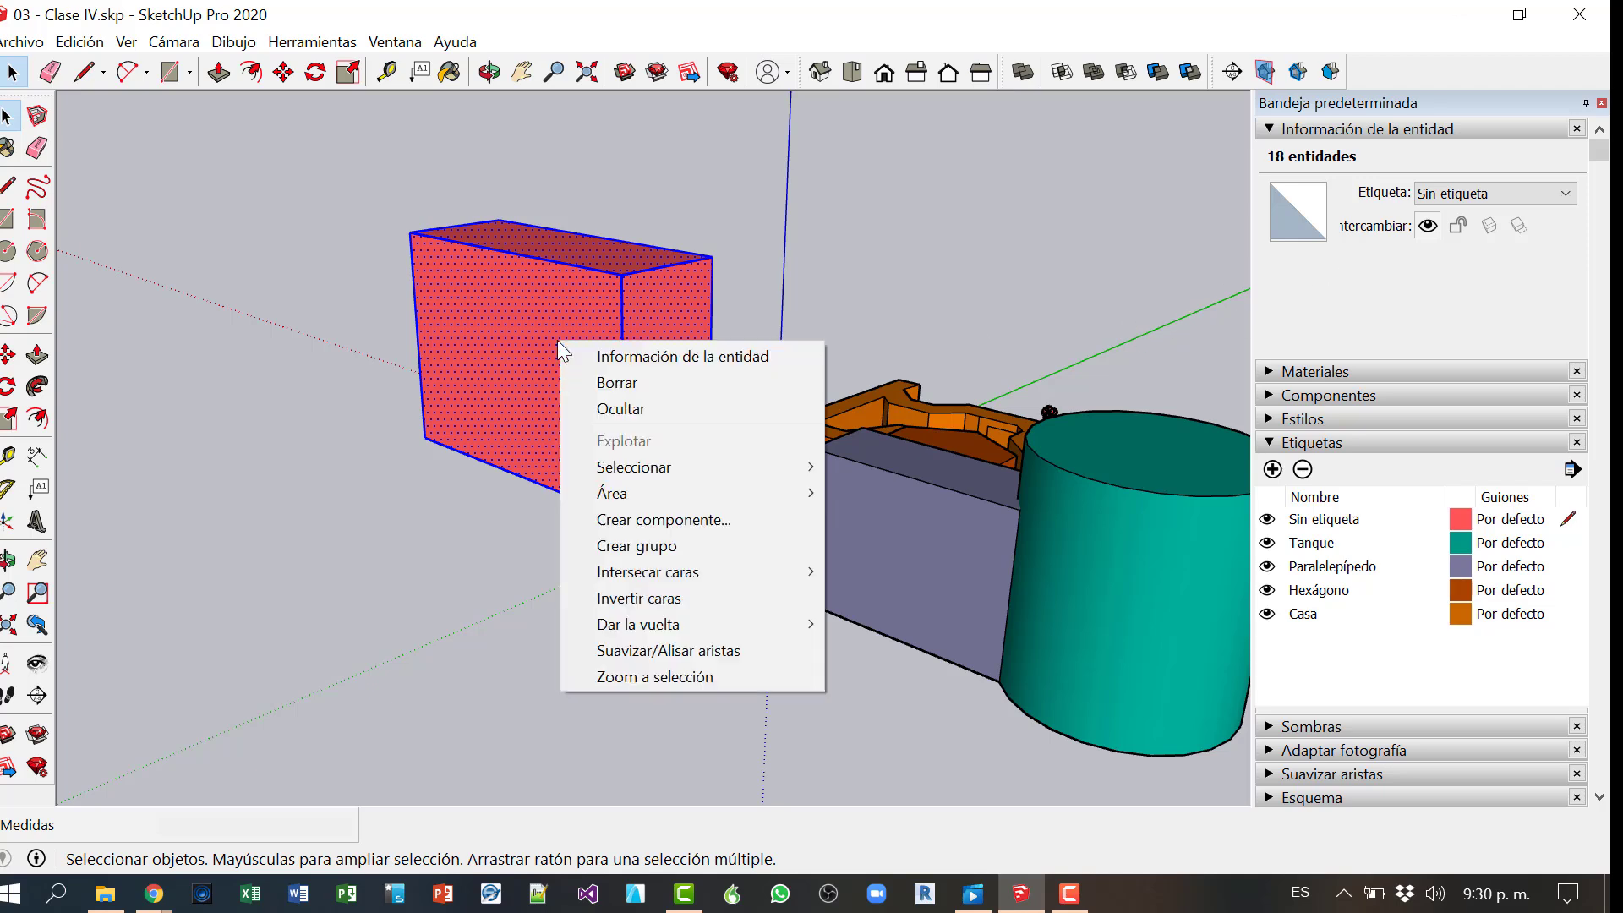
{"action": "left_click", "coordinate": [618, 547]}
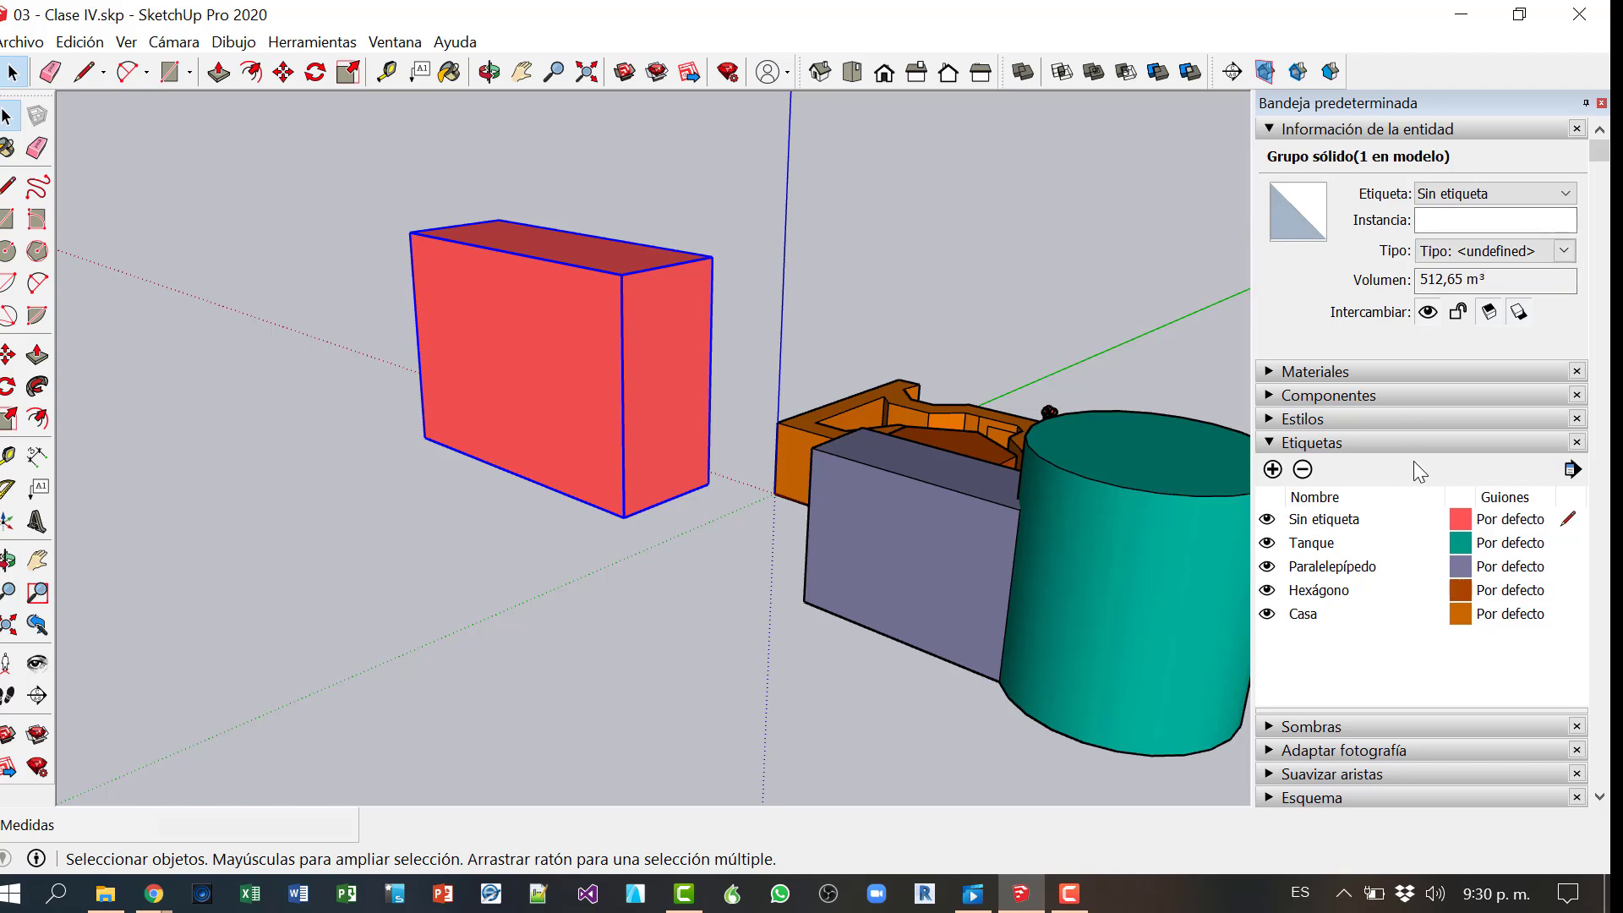
Step: Assign the Paralelepípedo tag to the new box group and clear the selection
{"action": "left_click", "coordinate": [1517, 191]}
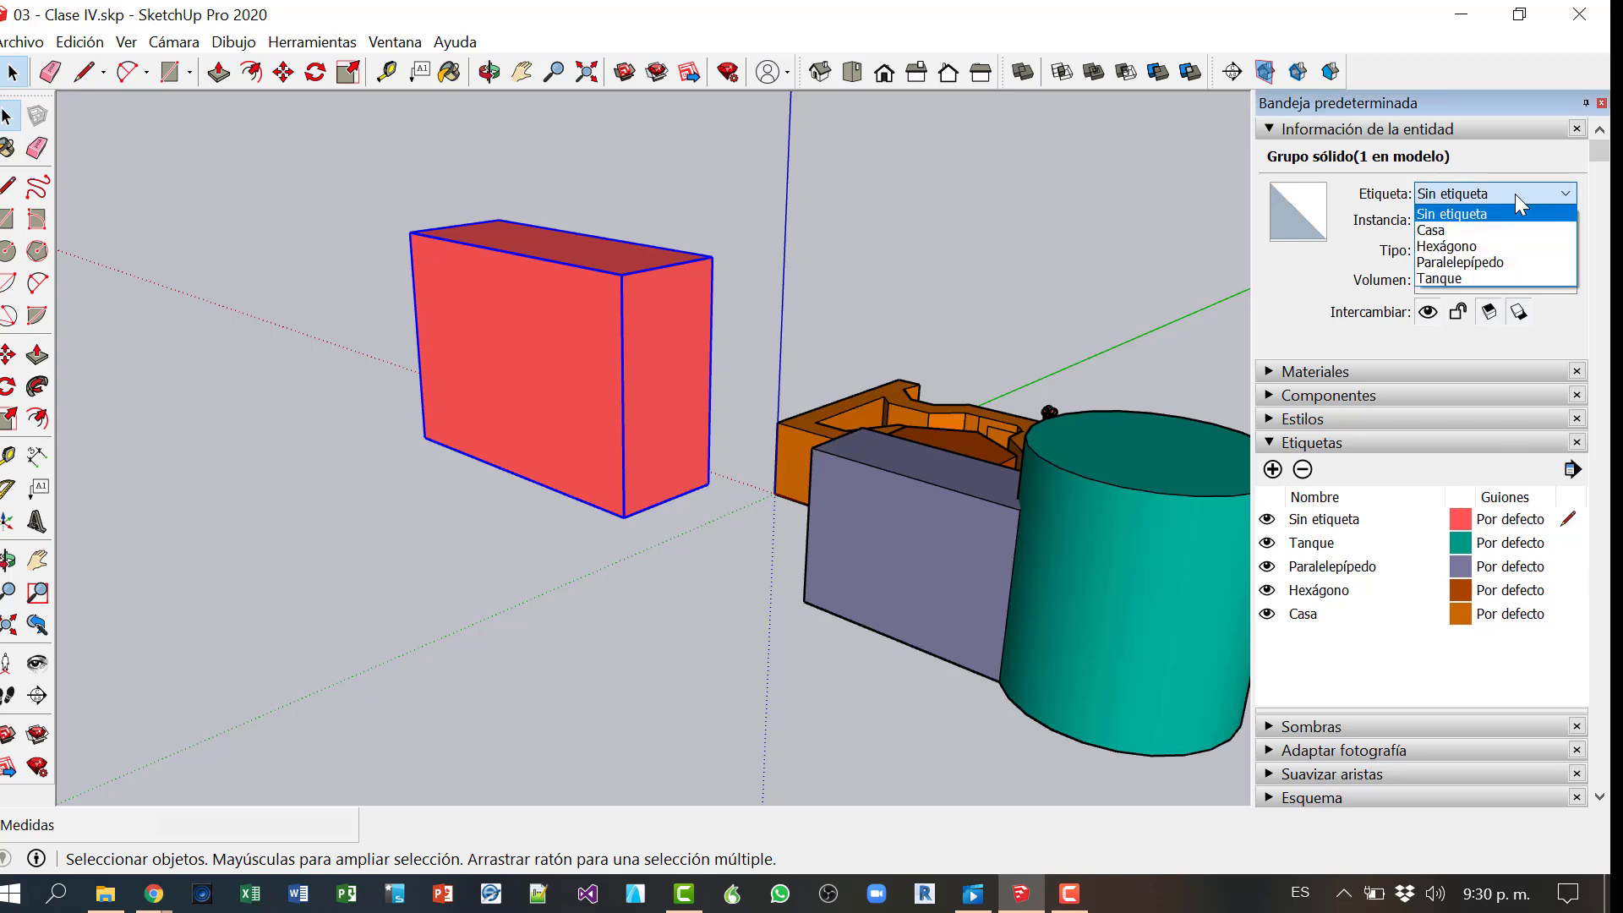
{"action": "left_click", "coordinate": [1479, 261]}
{"action": "left_click", "coordinate": [908, 671]}
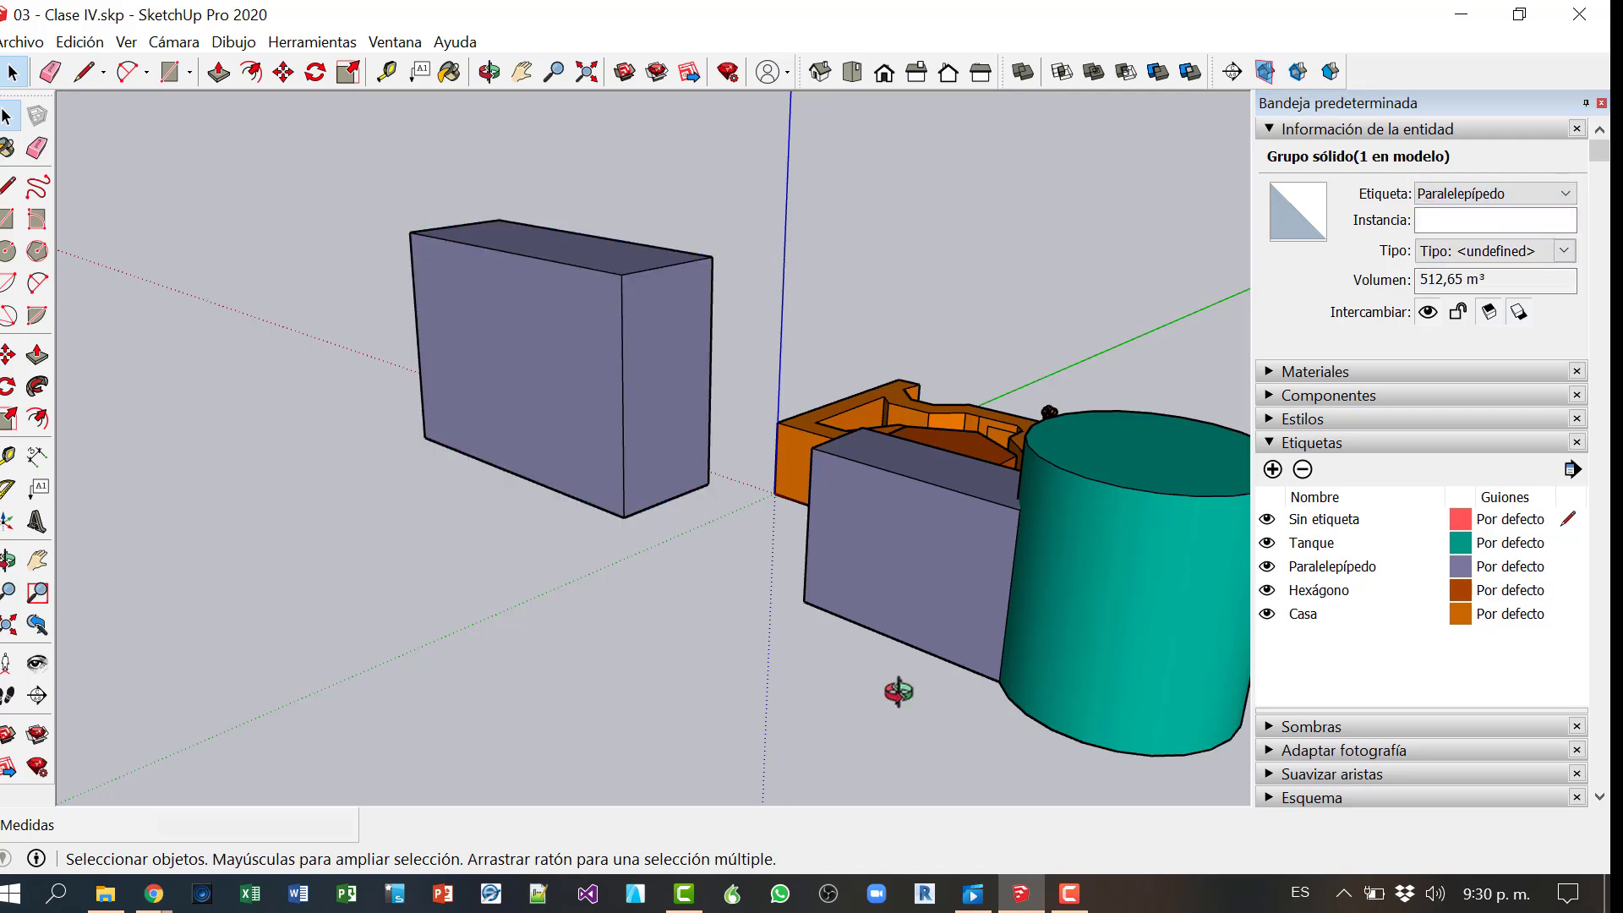
{"action": "middle_click_drag", "start_coordinate": [895, 688], "coordinate": [1382, 756]}
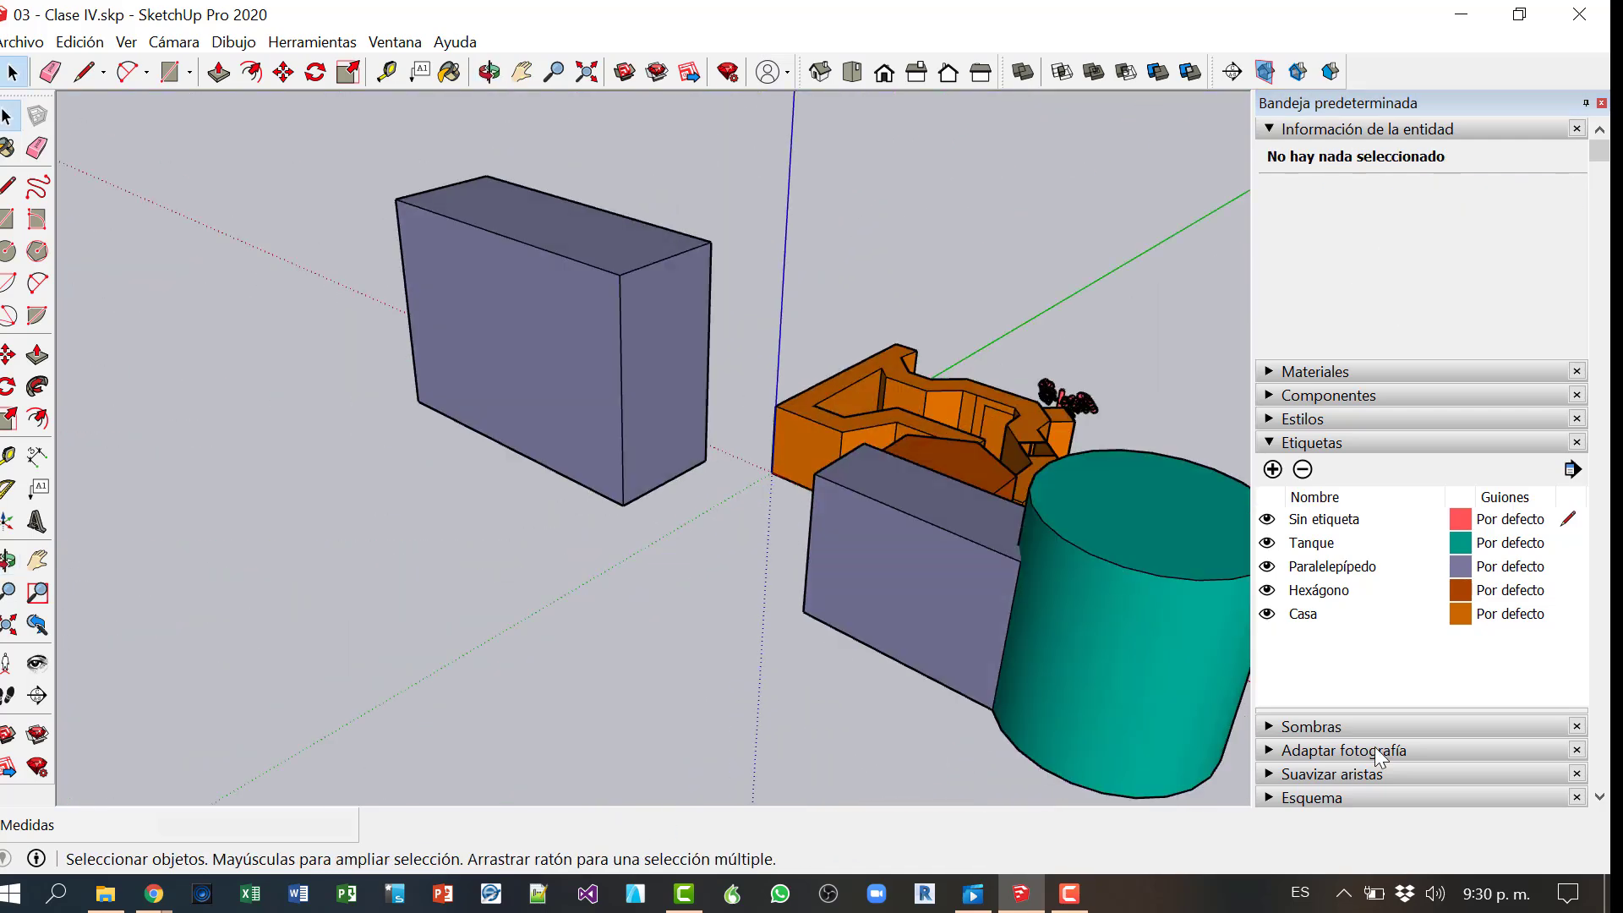
Step: Toggle the visibility of the Paralelepípedo tag and inspect the remaining solids with it hidden
{"action": "left_click", "coordinate": [1267, 567]}
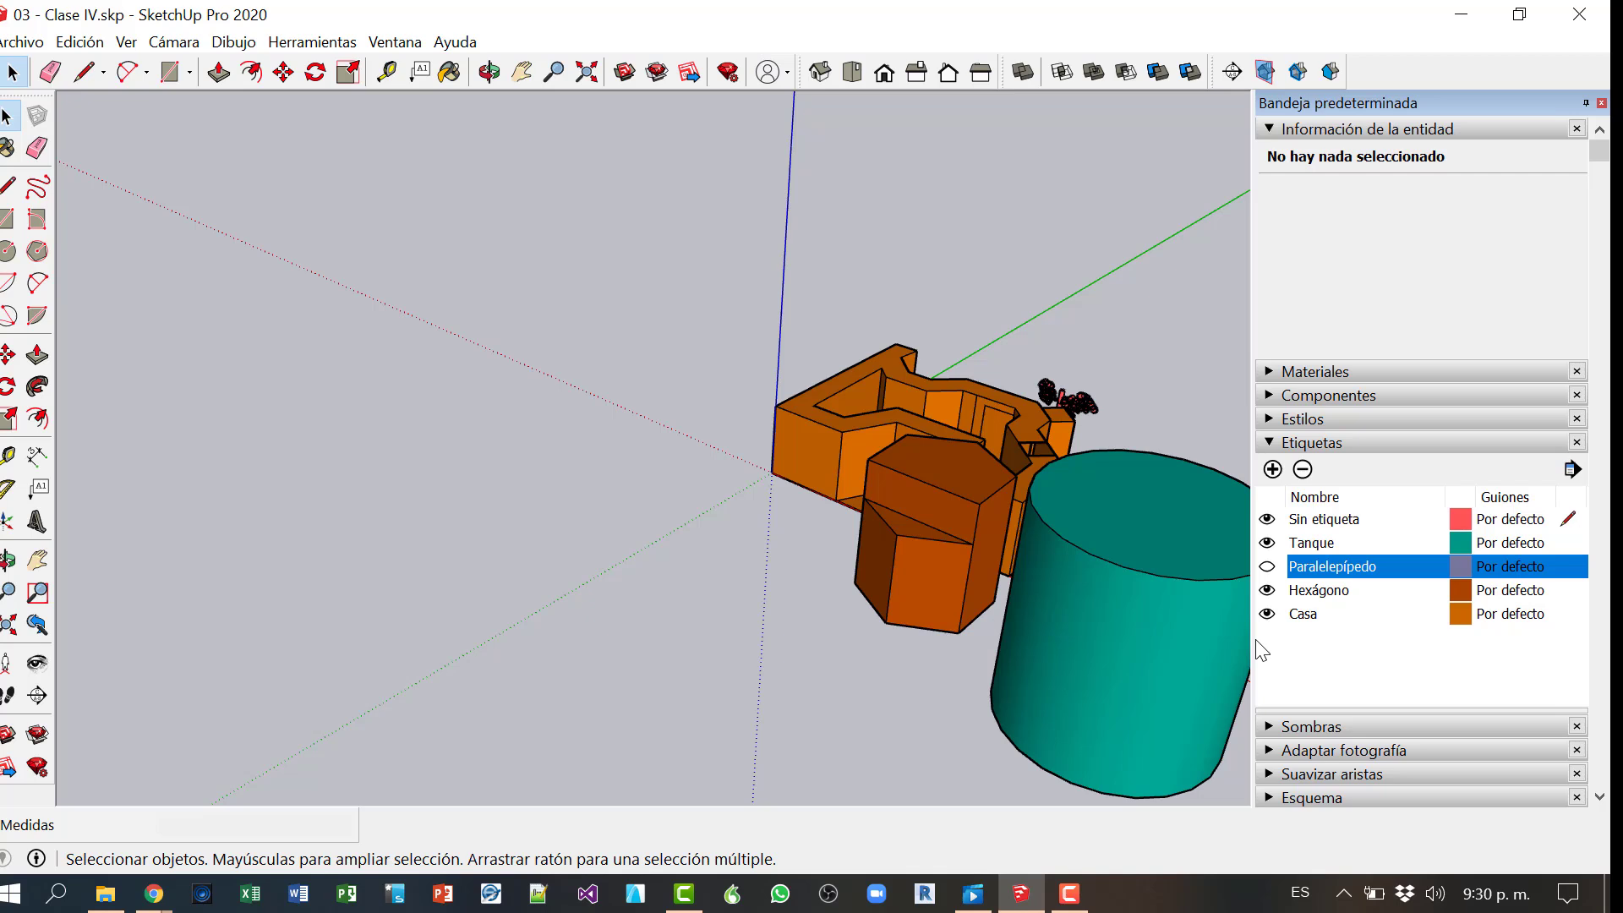
{"action": "left_click", "coordinate": [1267, 566]}
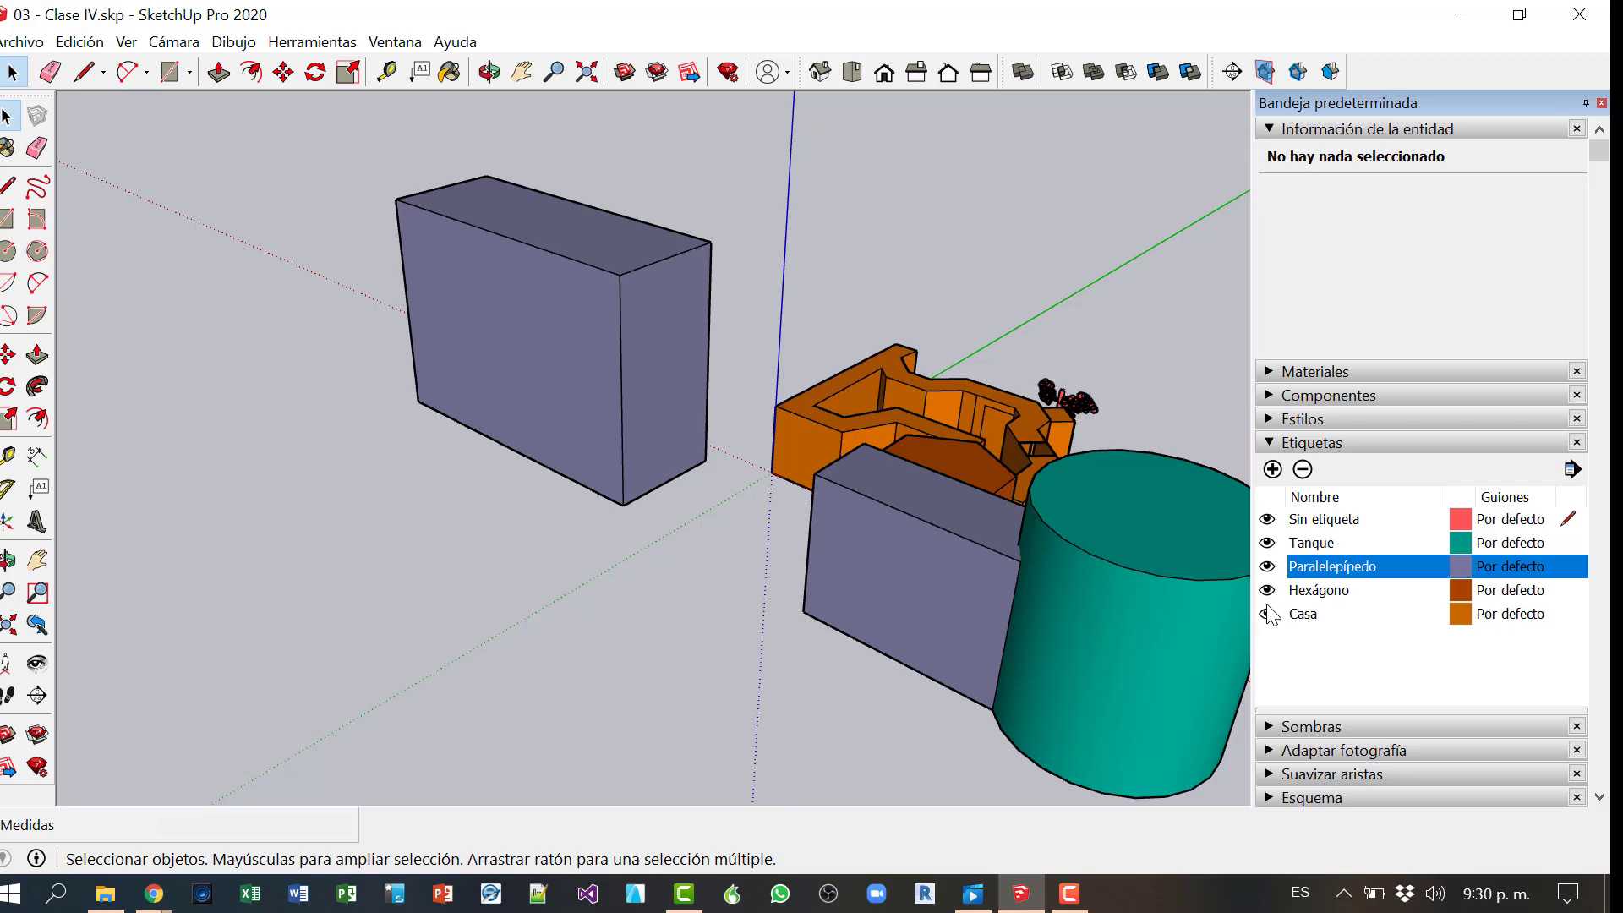
{"action": "left_click", "coordinate": [1267, 567]}
{"action": "middle_click_drag", "start_coordinate": [601, 625], "coordinate": [908, 644]}
{"action": "middle_click_drag", "start_coordinate": [931, 432], "coordinate": [804, 545]}
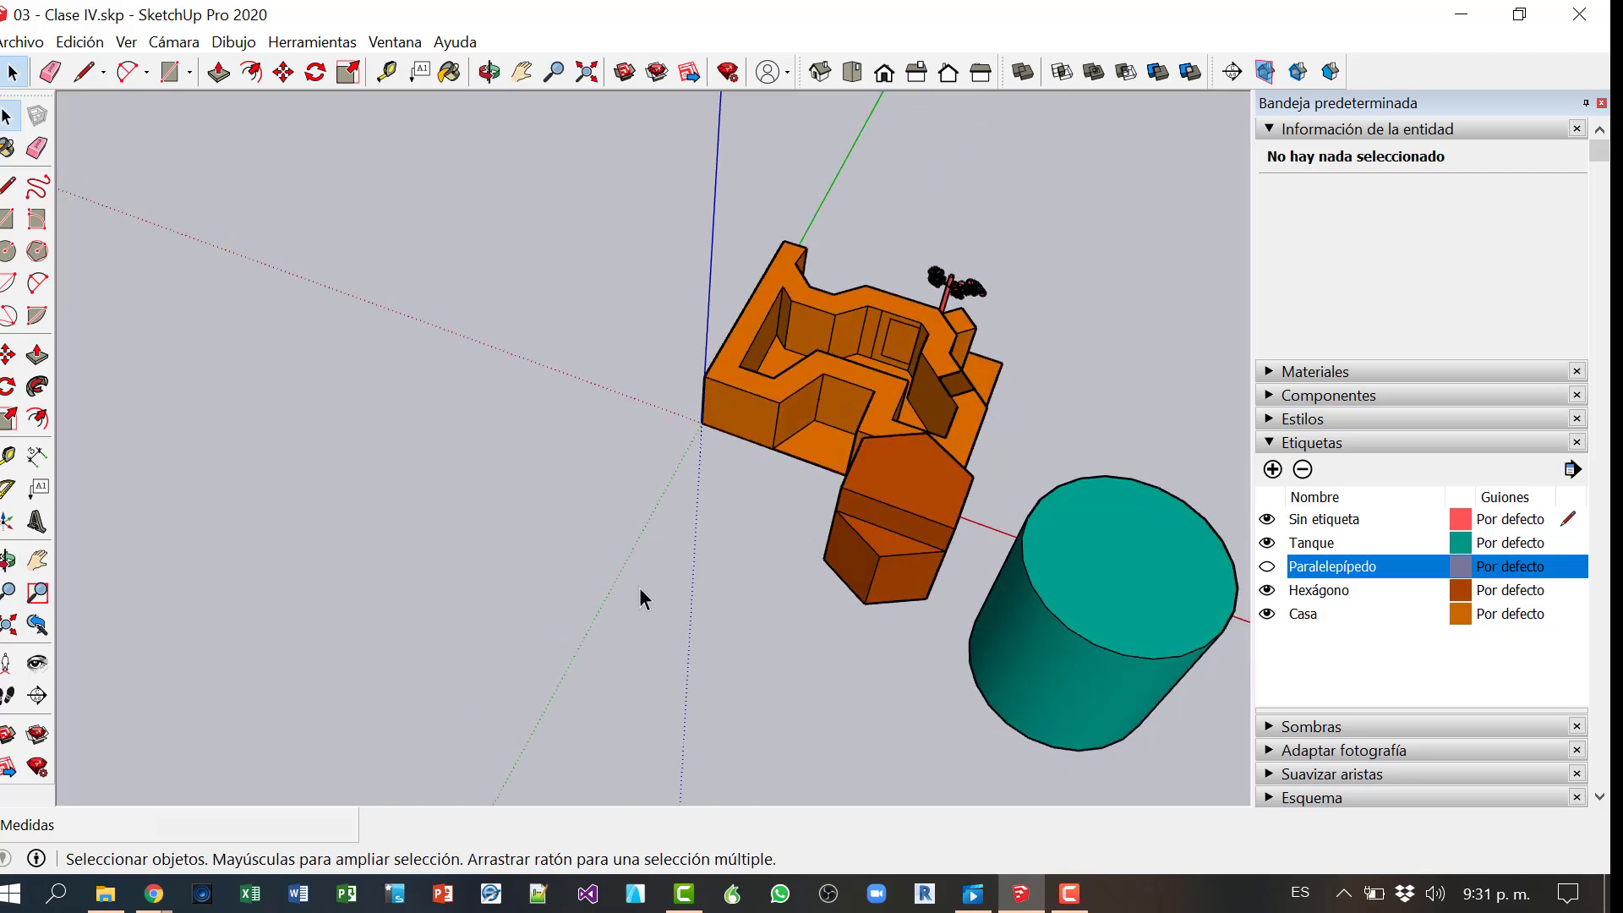
{"action": "mouse_move", "coordinate": [904, 622]}
{"action": "middle_mouse_down"}
{"action": "mouse_move", "coordinate": [778, 579]}
{"action": "mouse_move", "coordinate": [677, 406]}
{"action": "mouse_move", "coordinate": [609, 372]}
{"action": "mouse_move", "coordinate": [633, 539]}
{"action": "mouse_move", "coordinate": [721, 591]}
{"action": "mouse_move", "coordinate": [916, 591]}
{"action": "mouse_move", "coordinate": [986, 518]}
{"action": "mouse_move", "coordinate": [979, 577]}
{"action": "mouse_move", "coordinate": [930, 608]}
{"action": "middle_mouse_up"}
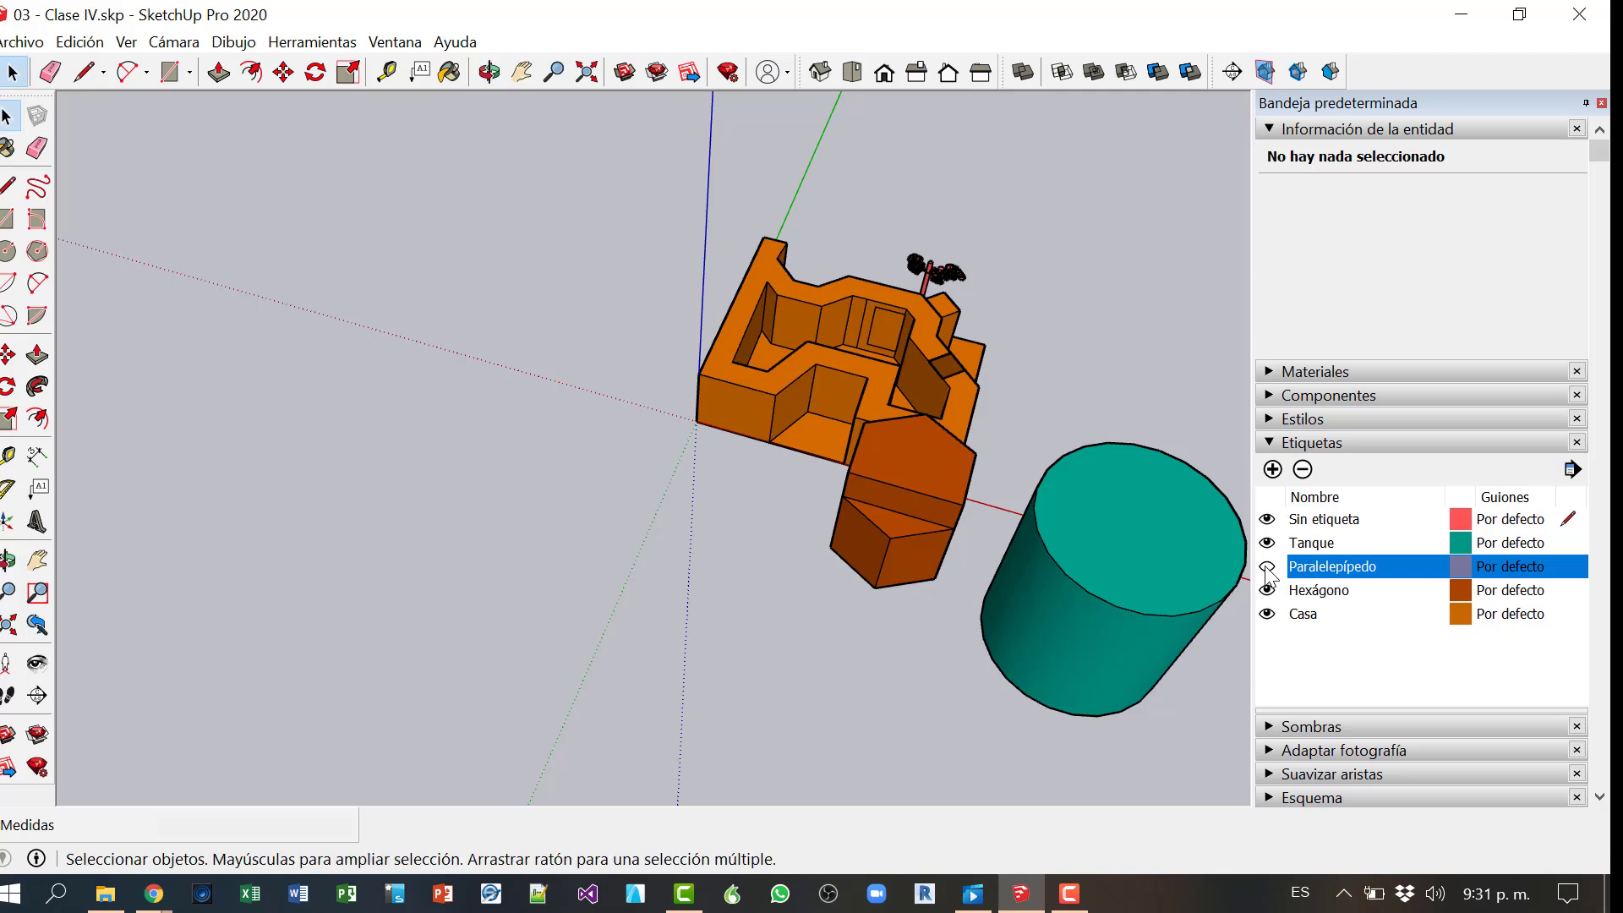
Step: Turn off Color by tag and make the Paralelepípedo tag visible again
{"action": "left_click", "coordinate": [1571, 470]}
{"action": "left_click", "coordinate": [1448, 531]}
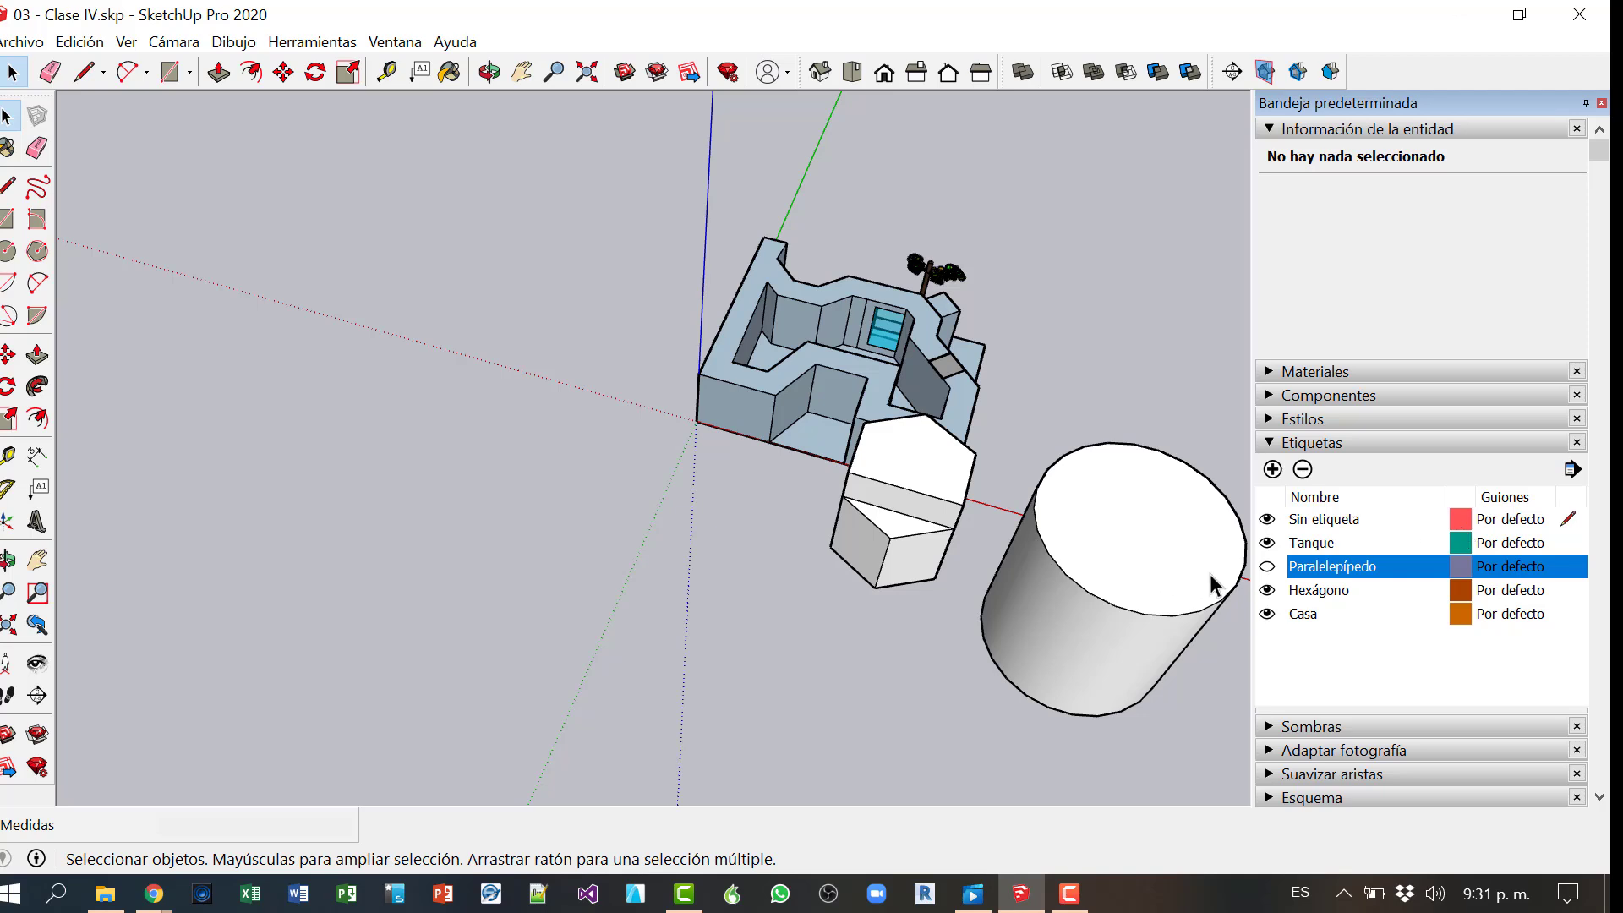
{"action": "left_click", "coordinate": [1267, 567]}
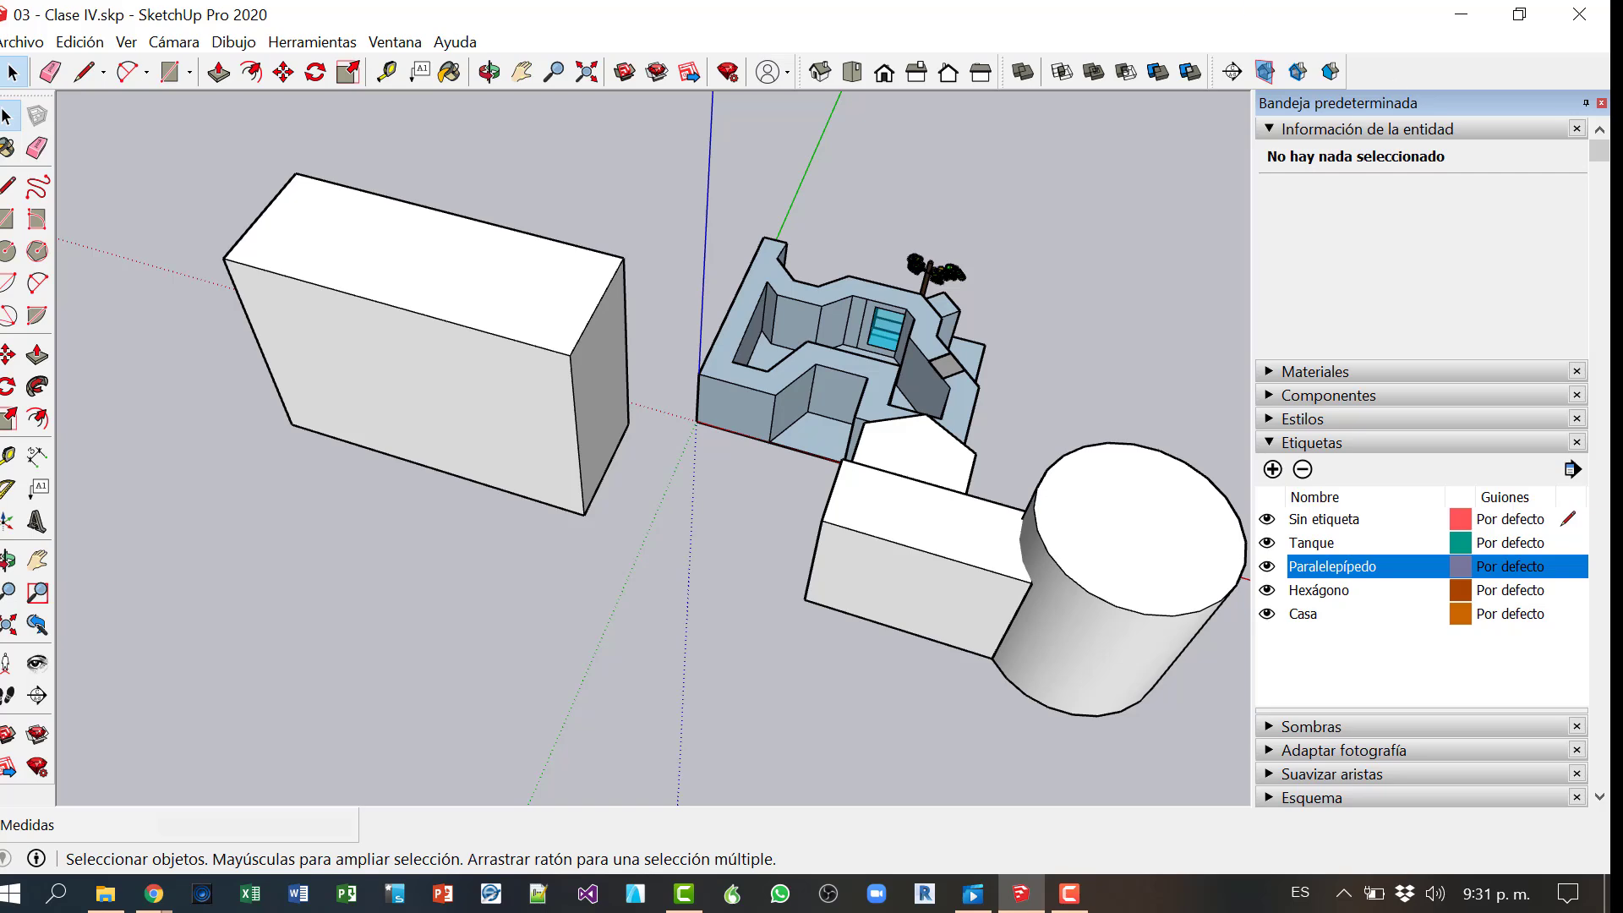
{"action": "middle_click_drag", "start_coordinate": [1216, 358], "coordinate": [870, 656]}
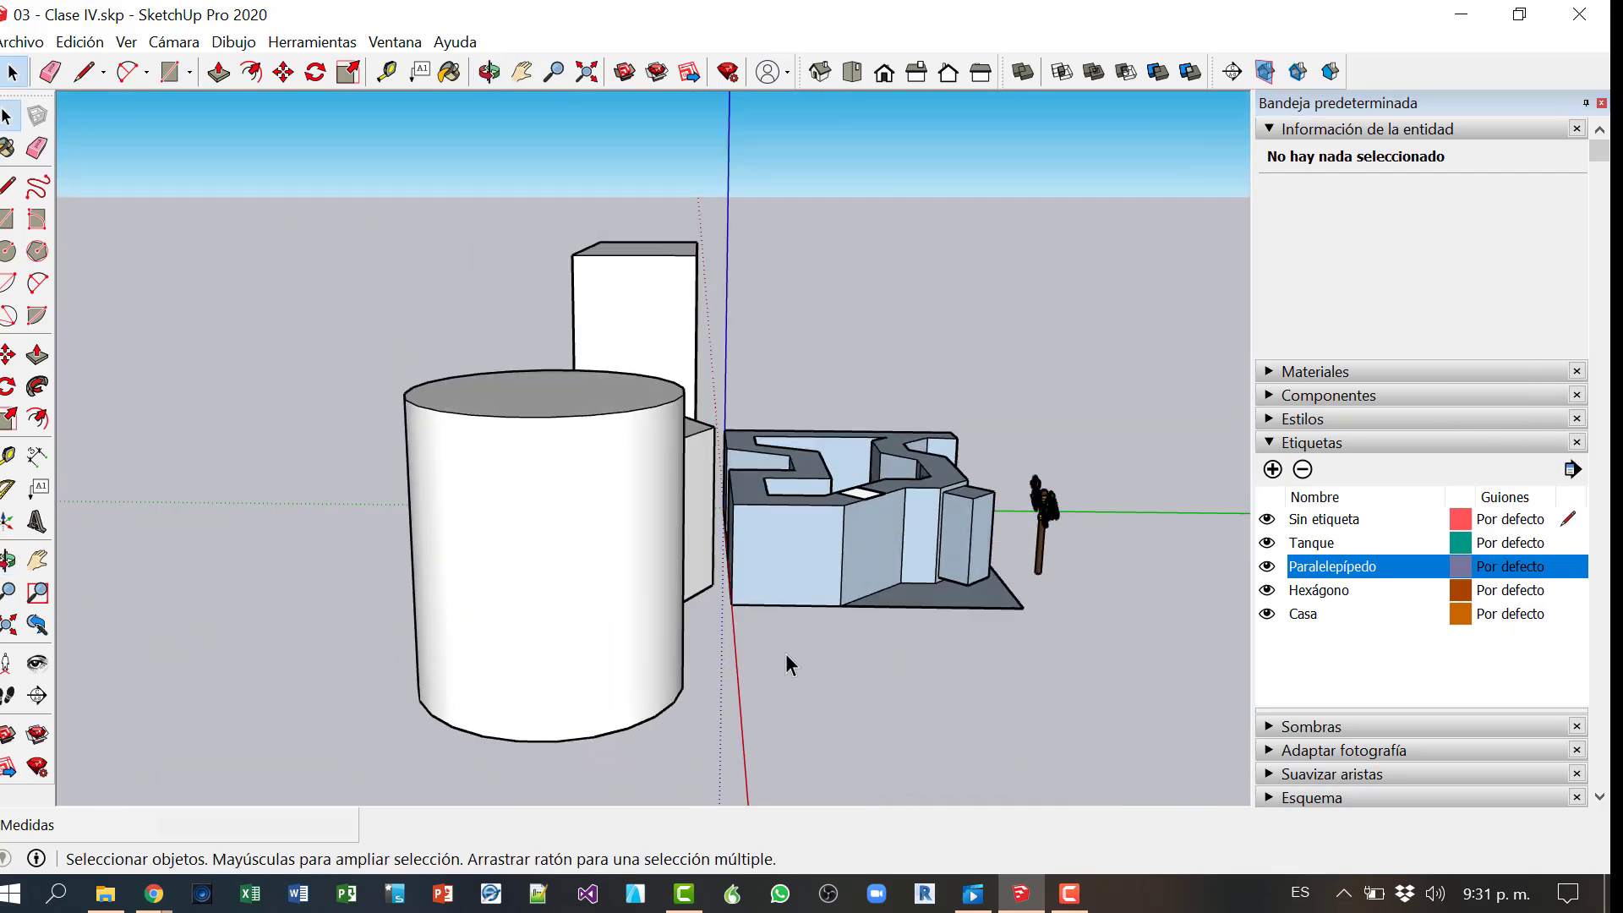
{"action": "middle_click_drag", "start_coordinate": [714, 736], "coordinate": [764, 641]}
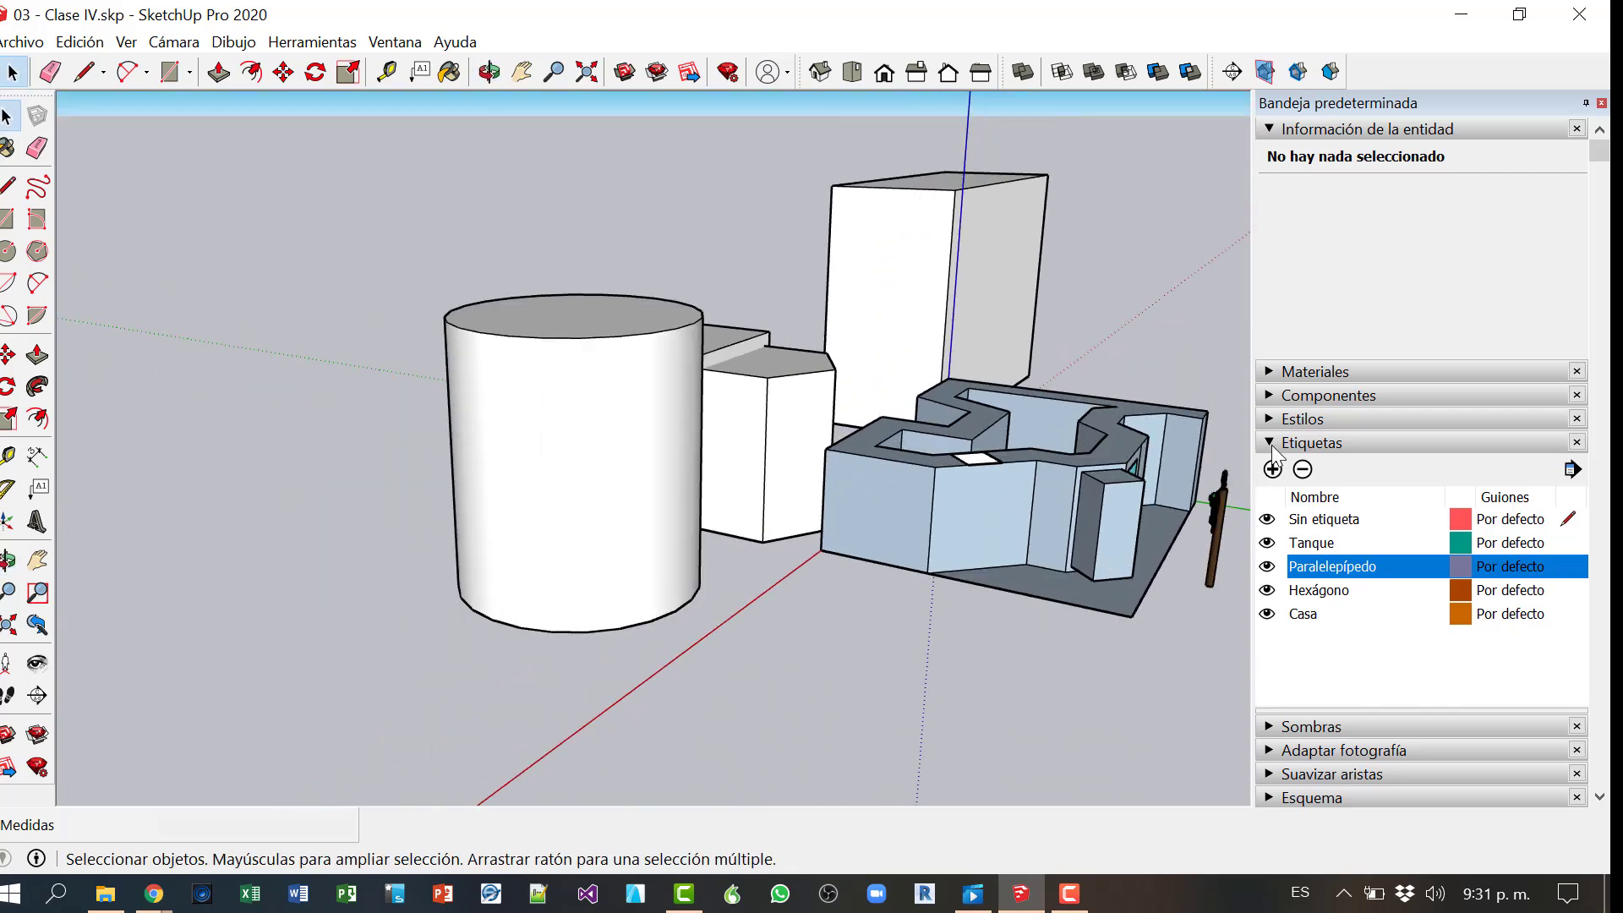
Step: Examine the predefined styles and the list of available style collections without changing the model's style
{"action": "left_click", "coordinate": [1268, 414]}
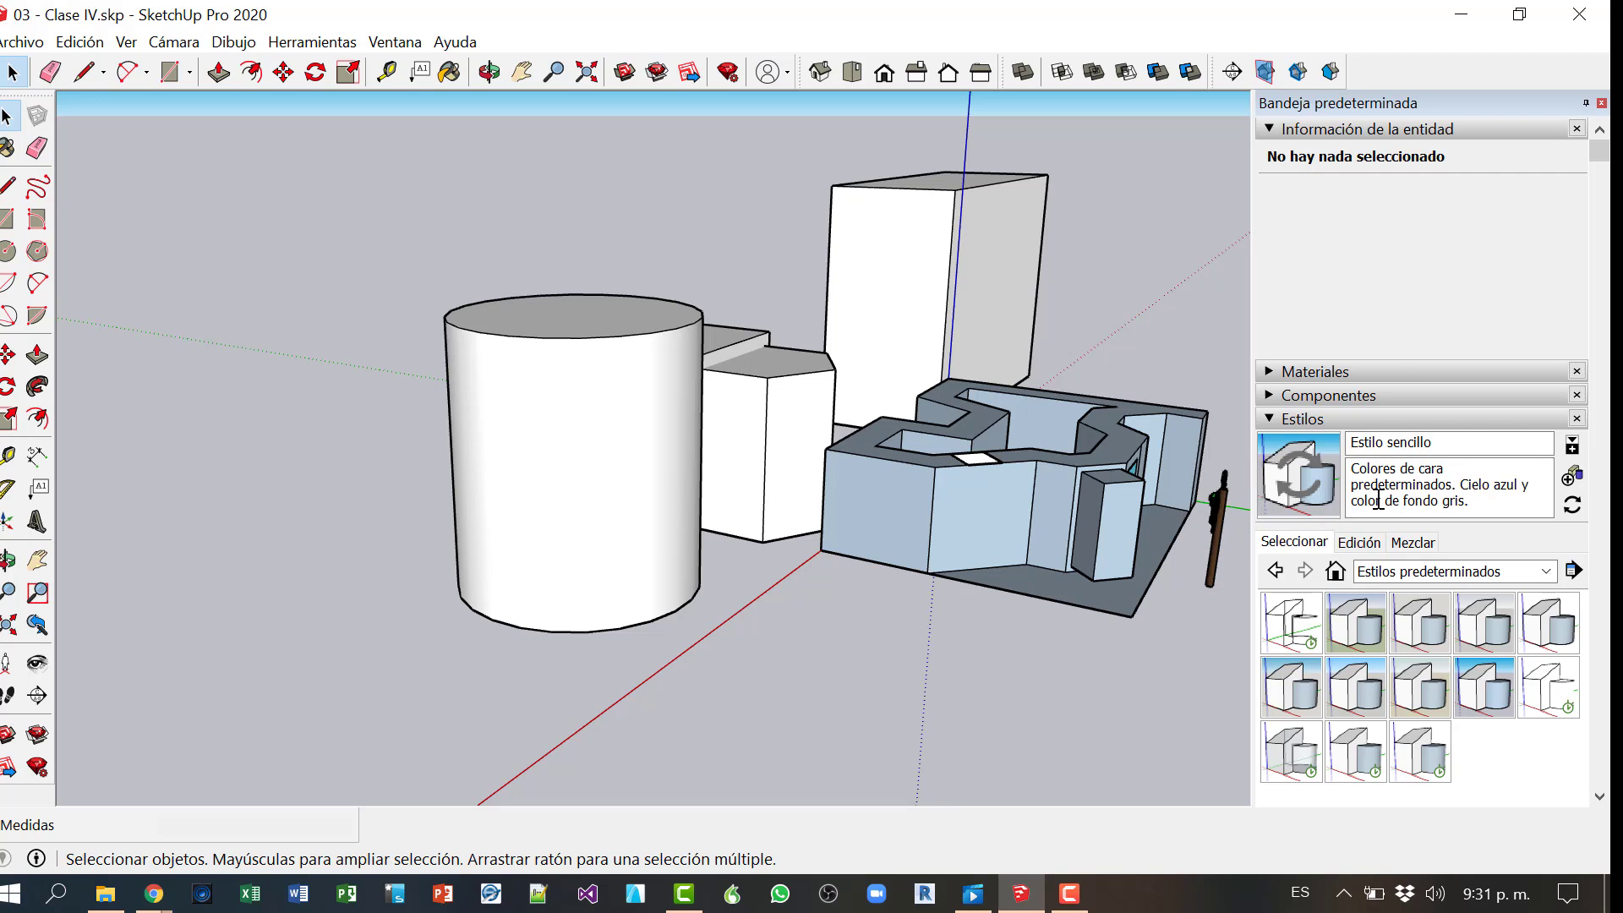
{"action": "left_click", "coordinate": [1395, 418]}
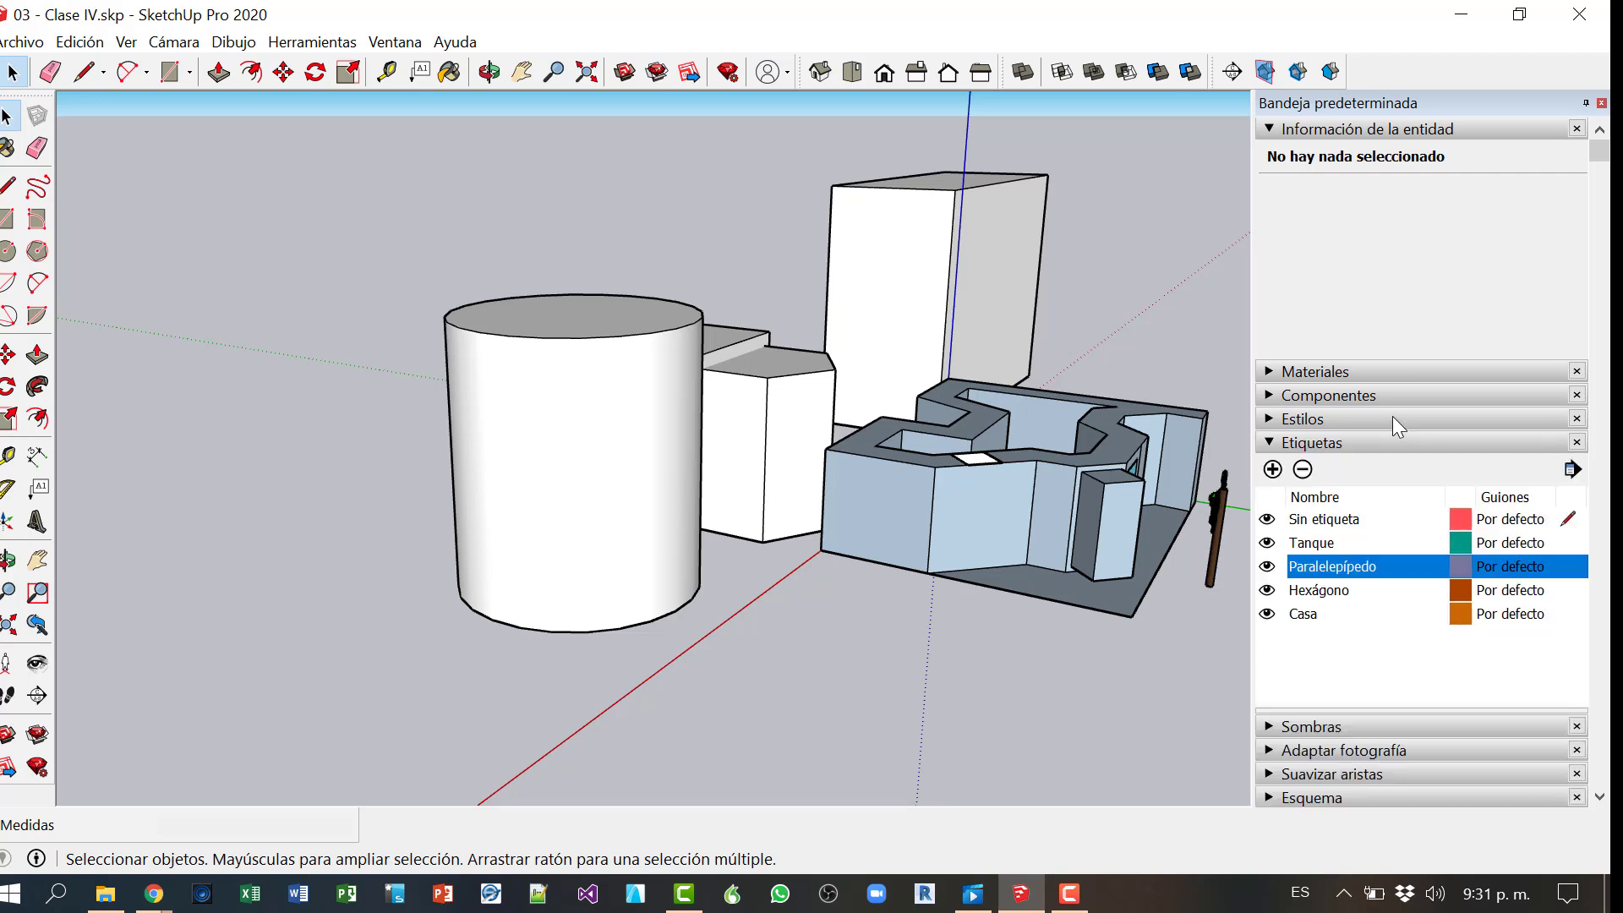
{"action": "left_click", "coordinate": [1306, 421]}
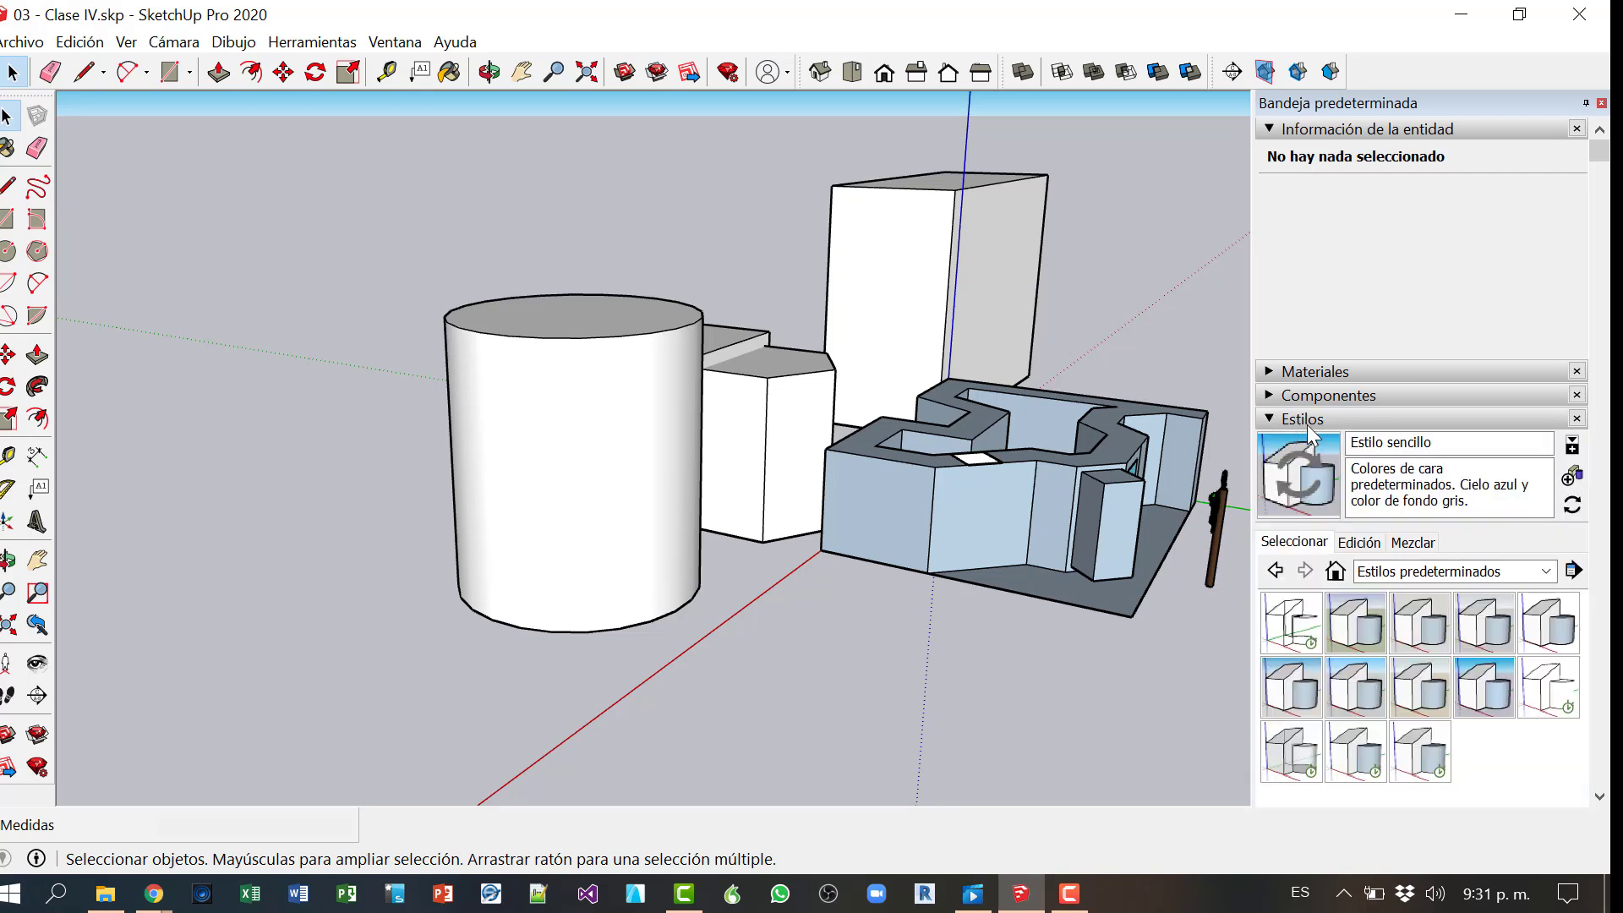
{"action": "left_click", "coordinate": [1547, 572]}
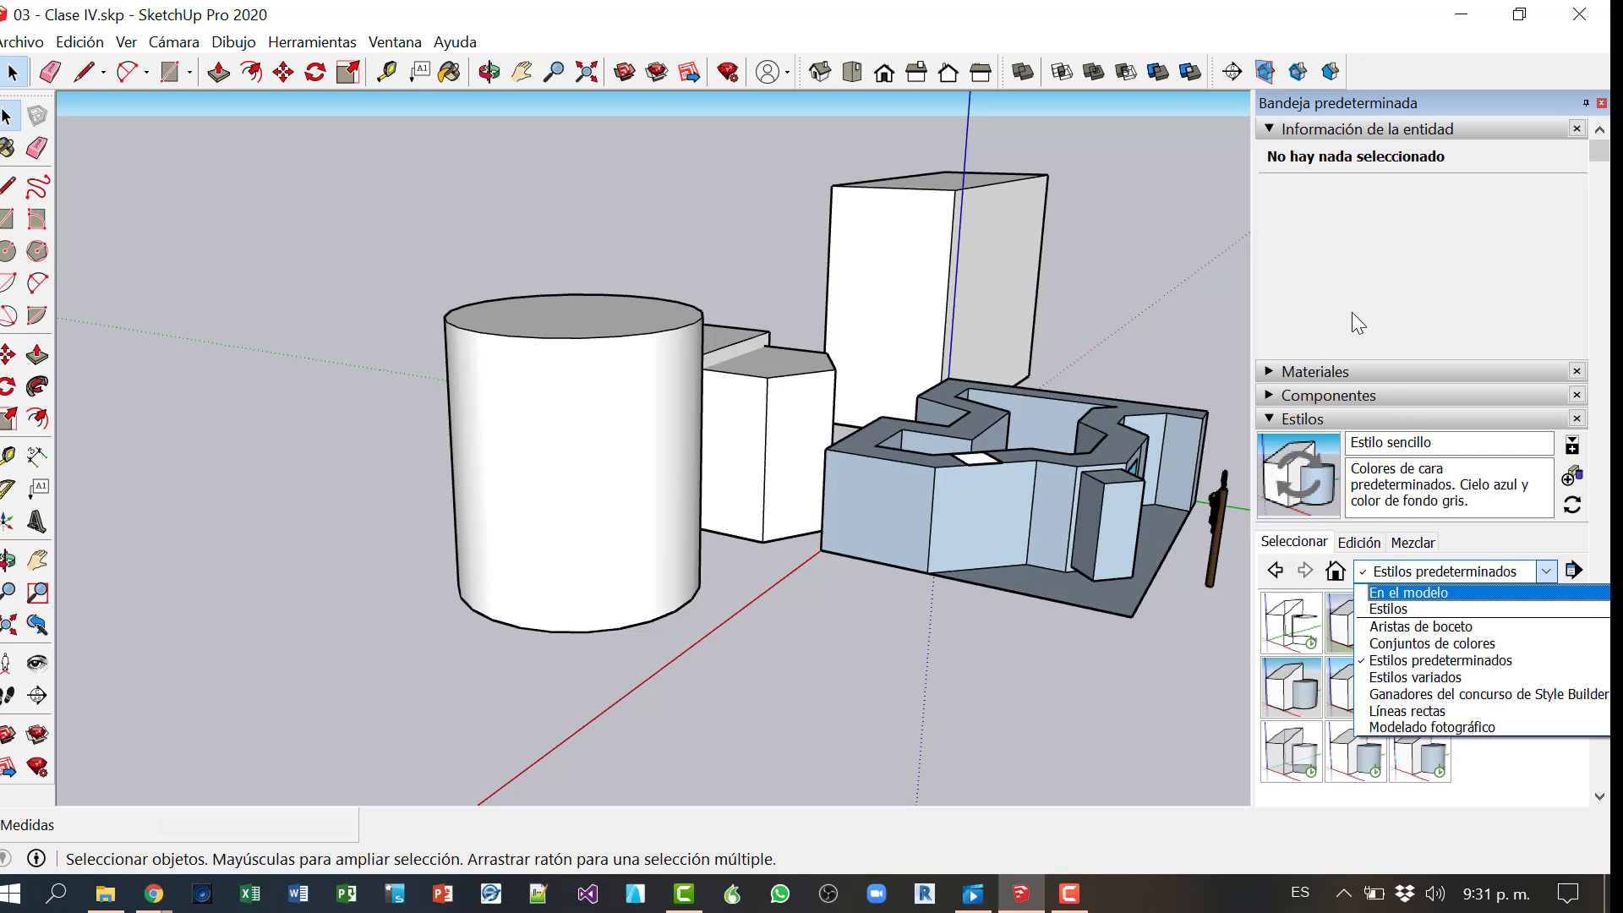
{"action": "left_click", "coordinate": [1326, 297]}
{"action": "left_click", "coordinate": [1271, 419]}
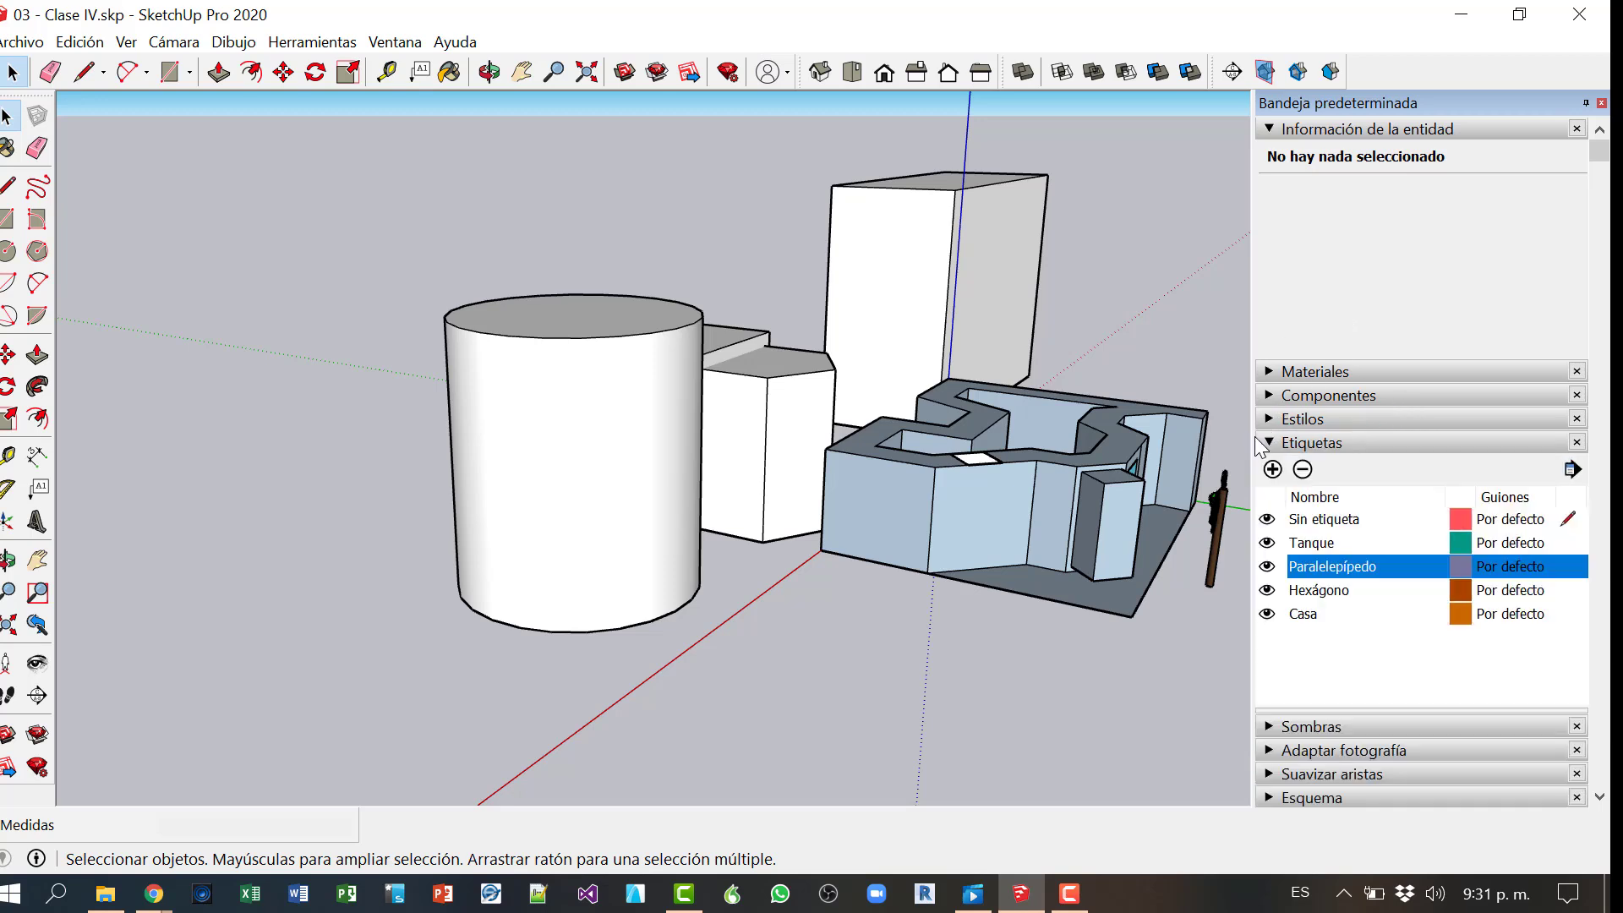
Step: Examine the list of material collections and view the house and solids in their own materials from several angles
{"action": "left_click", "coordinate": [1268, 373]}
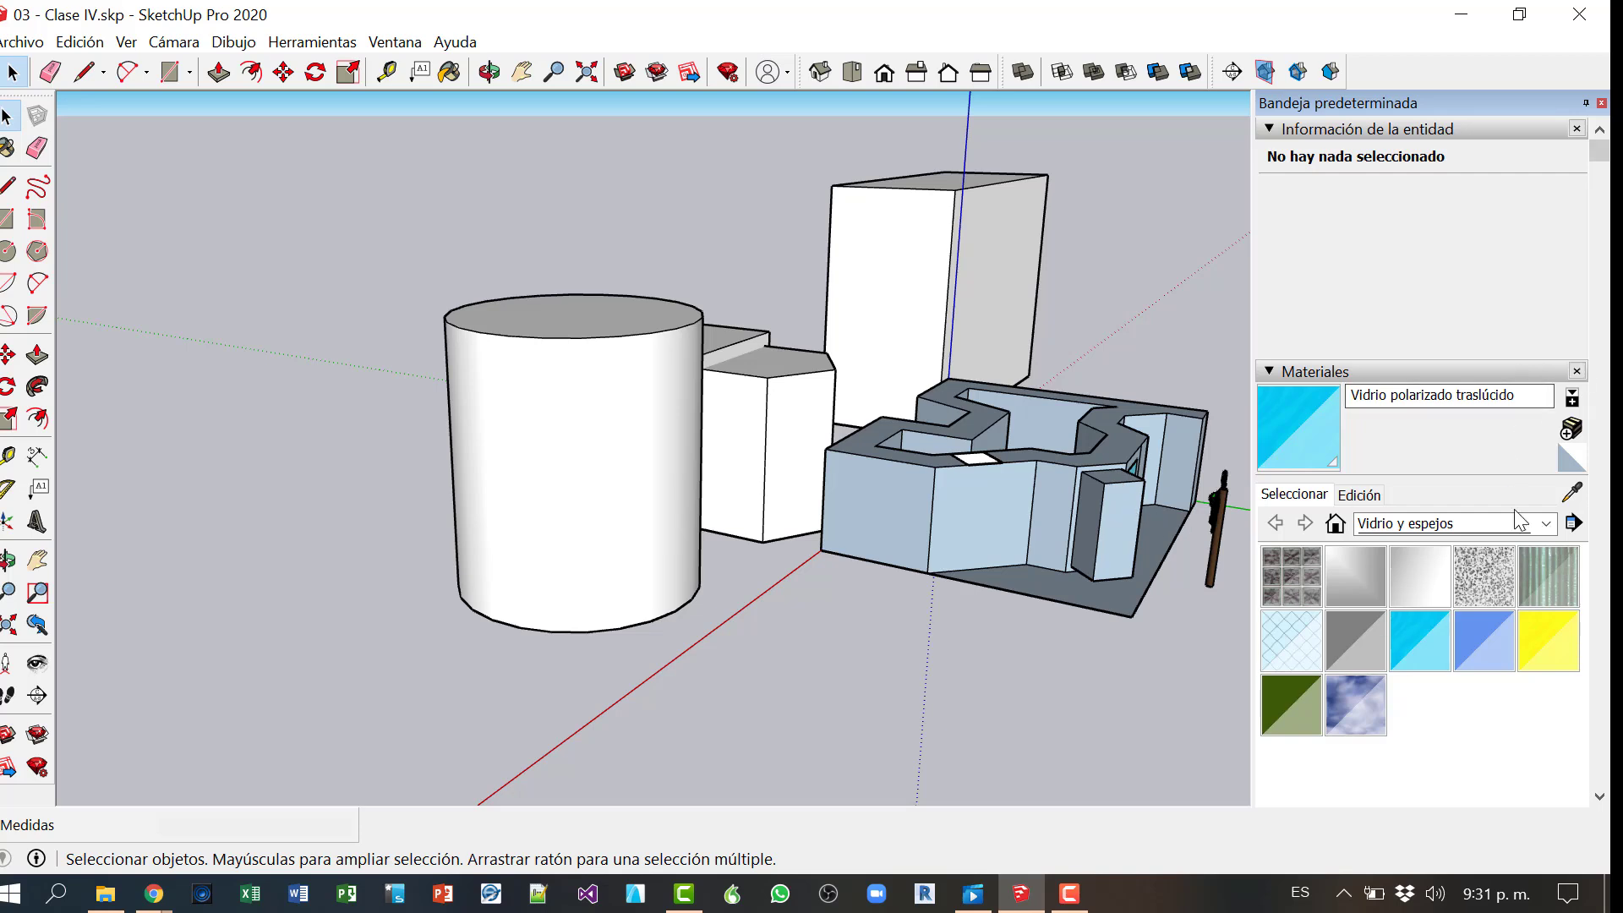
{"action": "left_click", "coordinate": [1519, 520]}
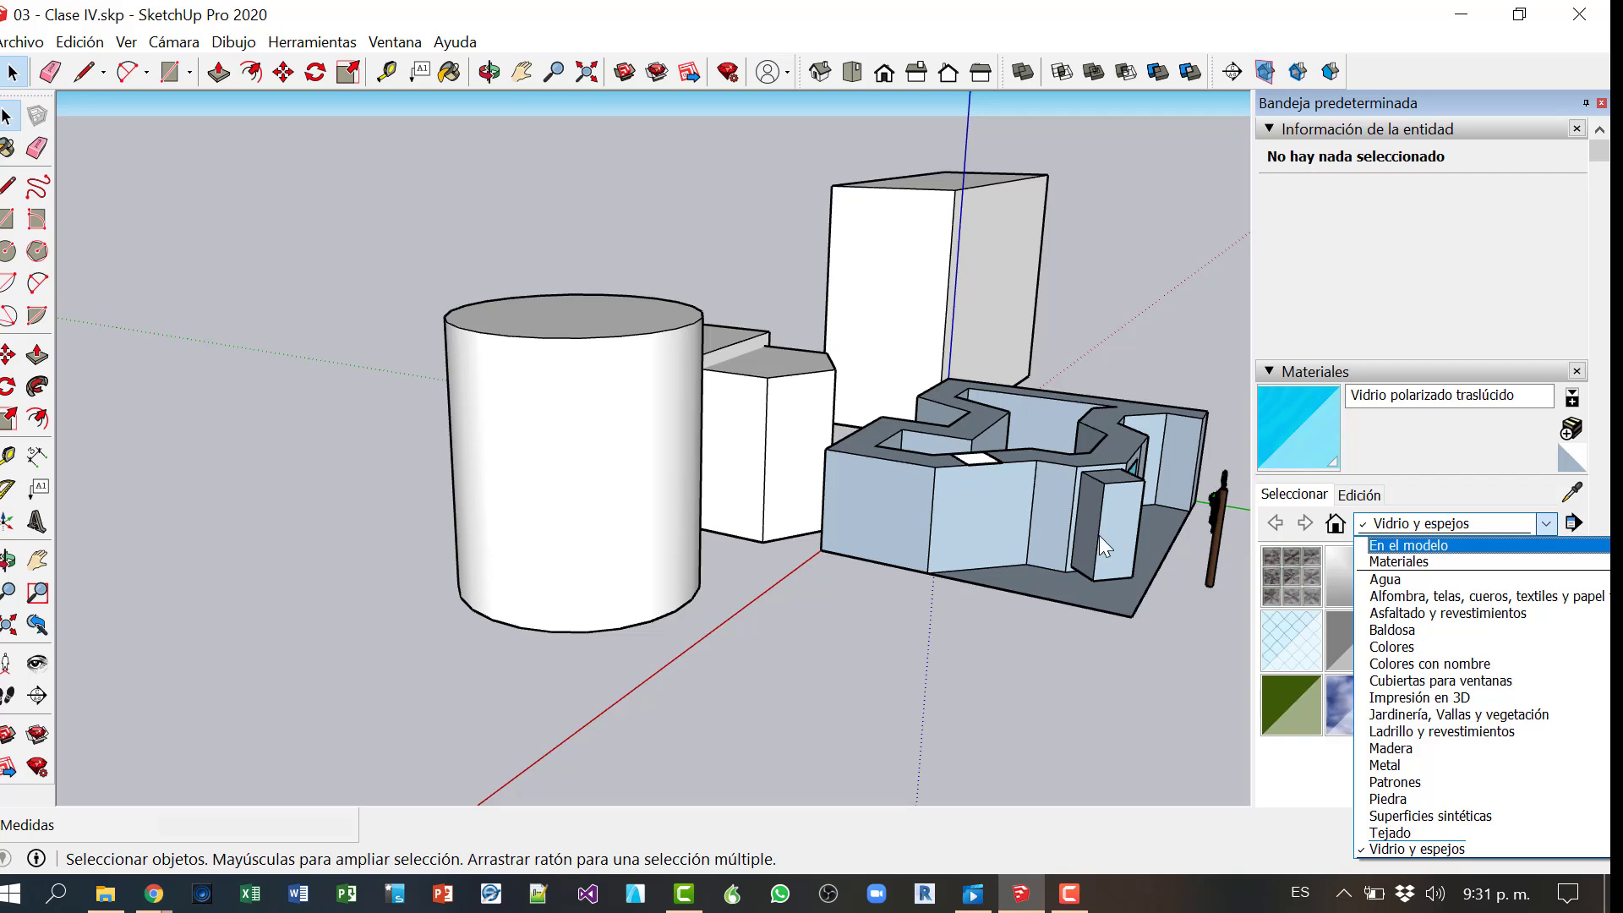
{"action": "left_click", "coordinate": [1474, 416]}
{"action": "middle_click_drag", "start_coordinate": [1175, 637], "coordinate": [972, 629]}
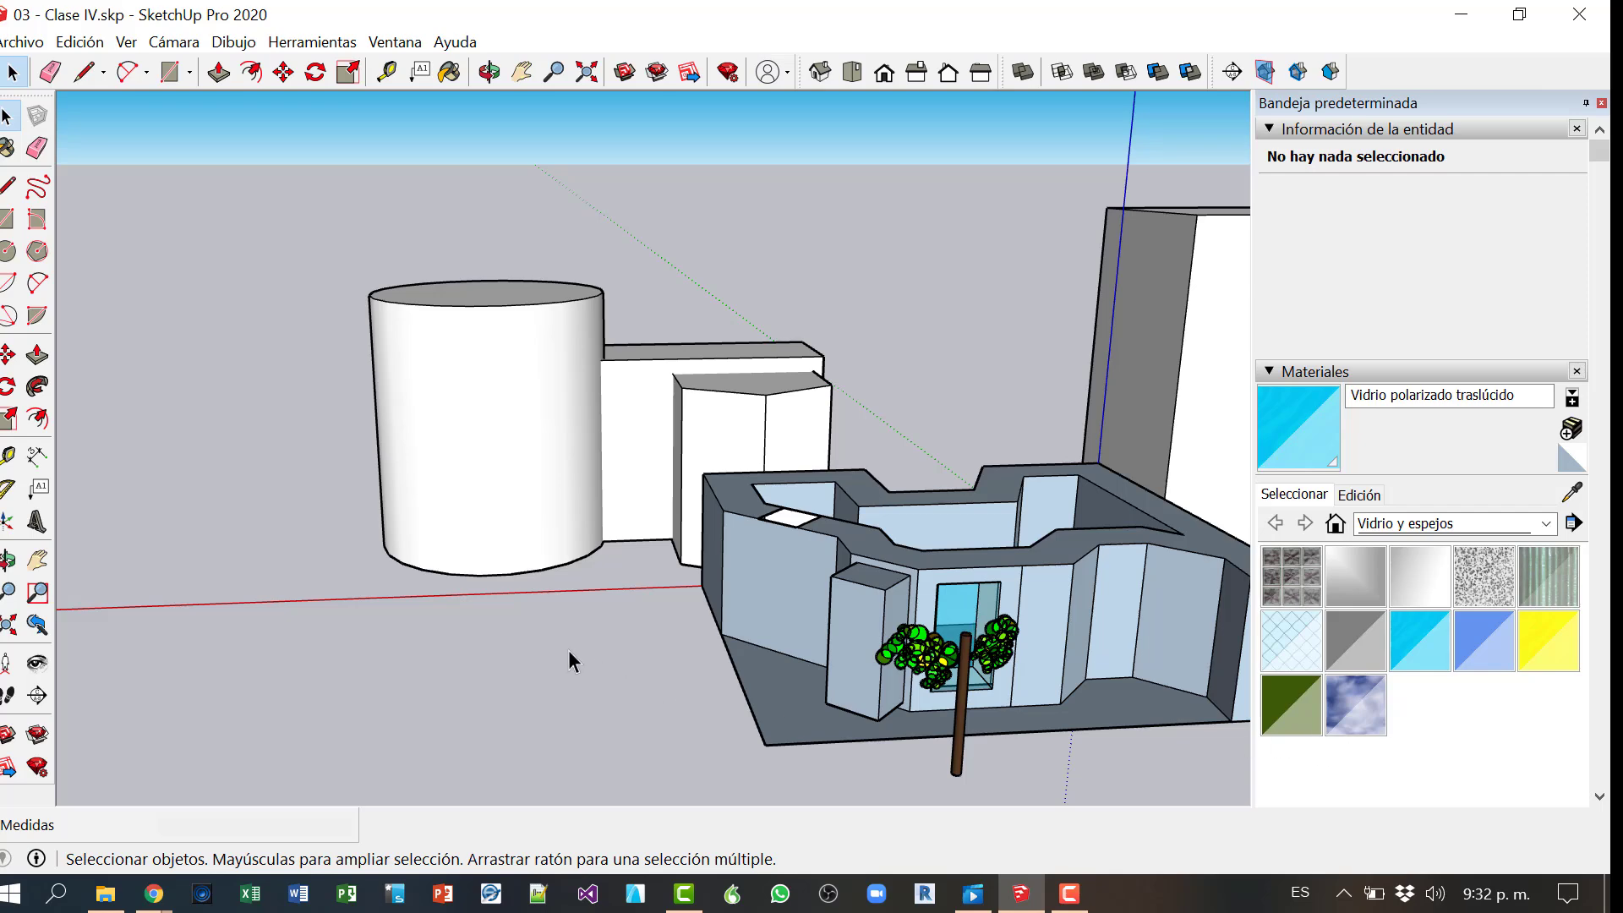
{"action": "middle_click_drag", "start_coordinate": [569, 663], "coordinate": [1248, 582]}
{"action": "middle_click_drag", "start_coordinate": [1185, 482], "coordinate": [1123, 591]}
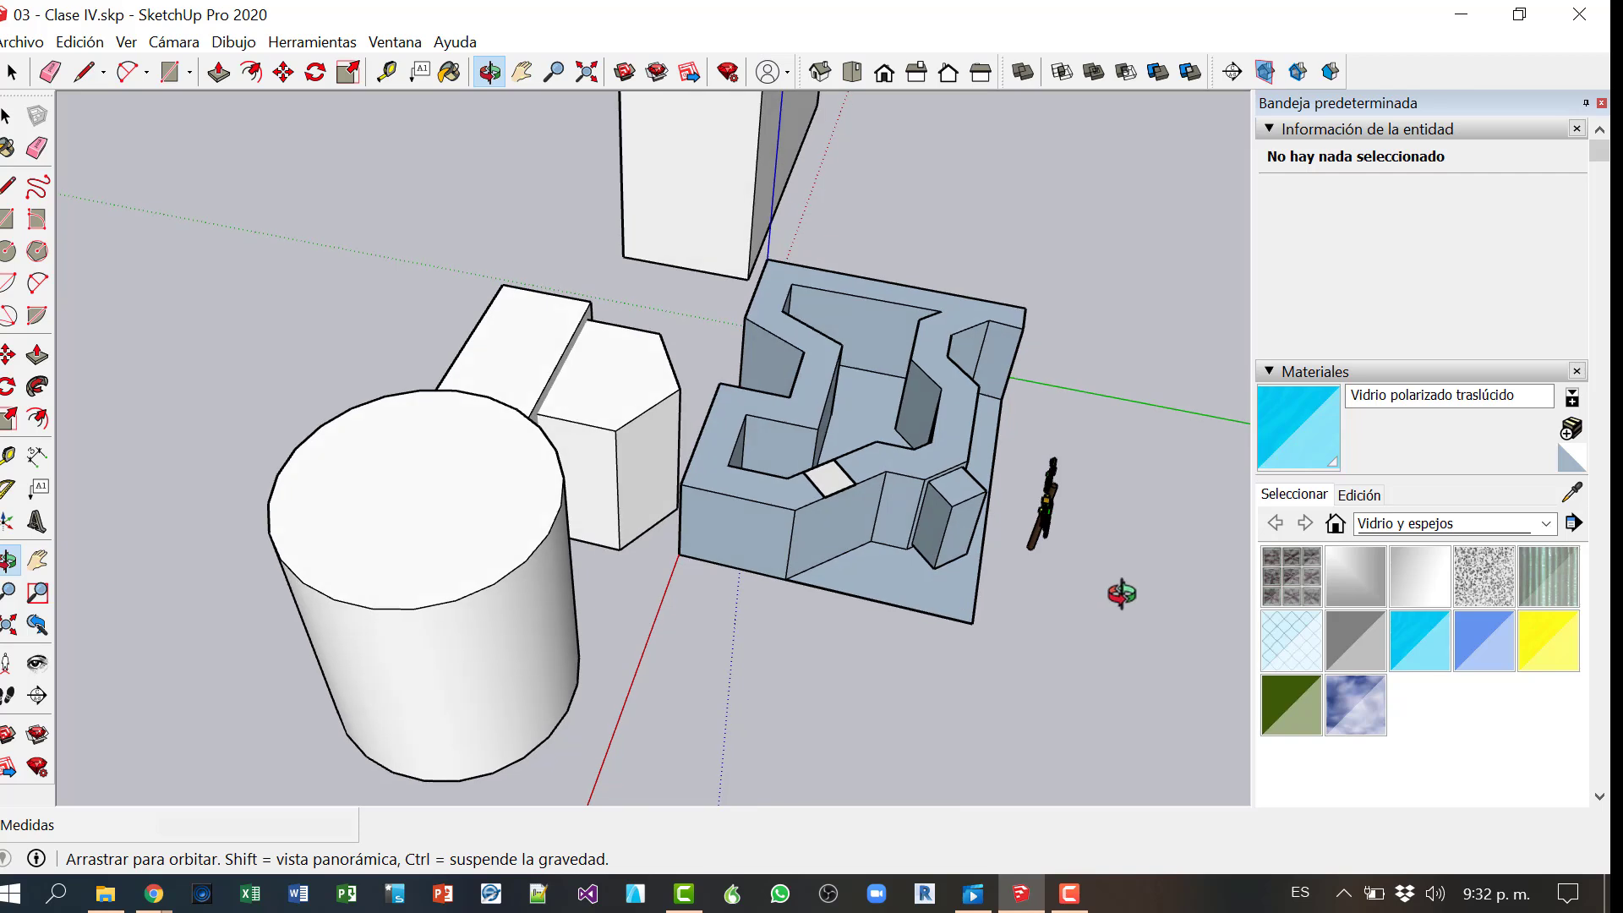
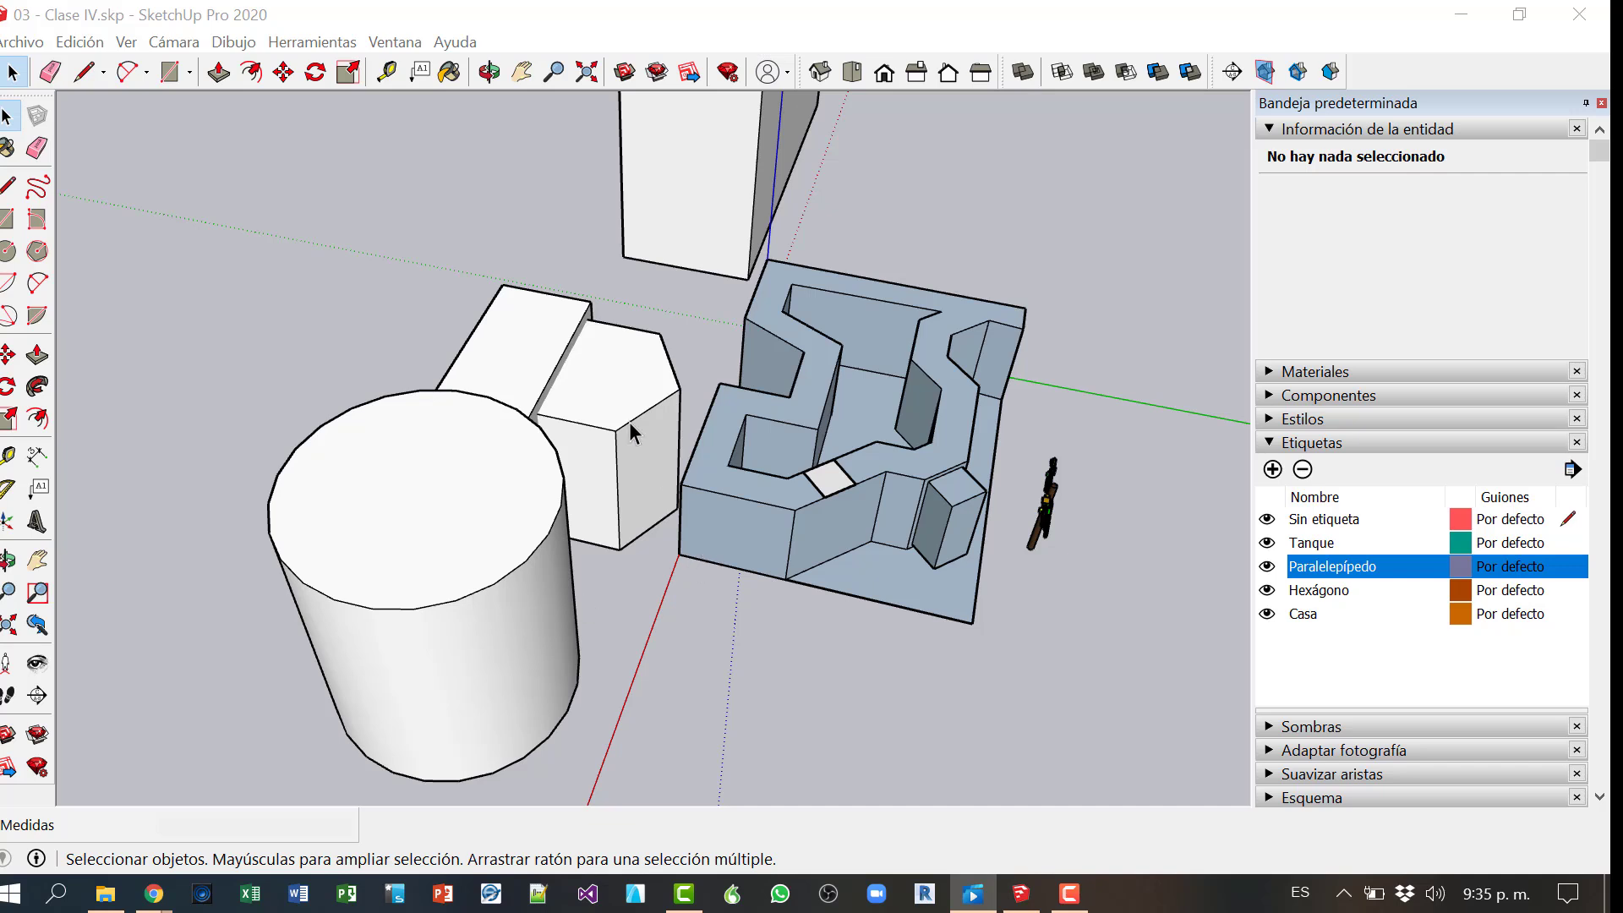
Step: Draw a line of about 3.07 m from the rim of the cylinder's top face to its centre, and a second line back to the rim
{"action": "left_click", "coordinate": [7, 184]}
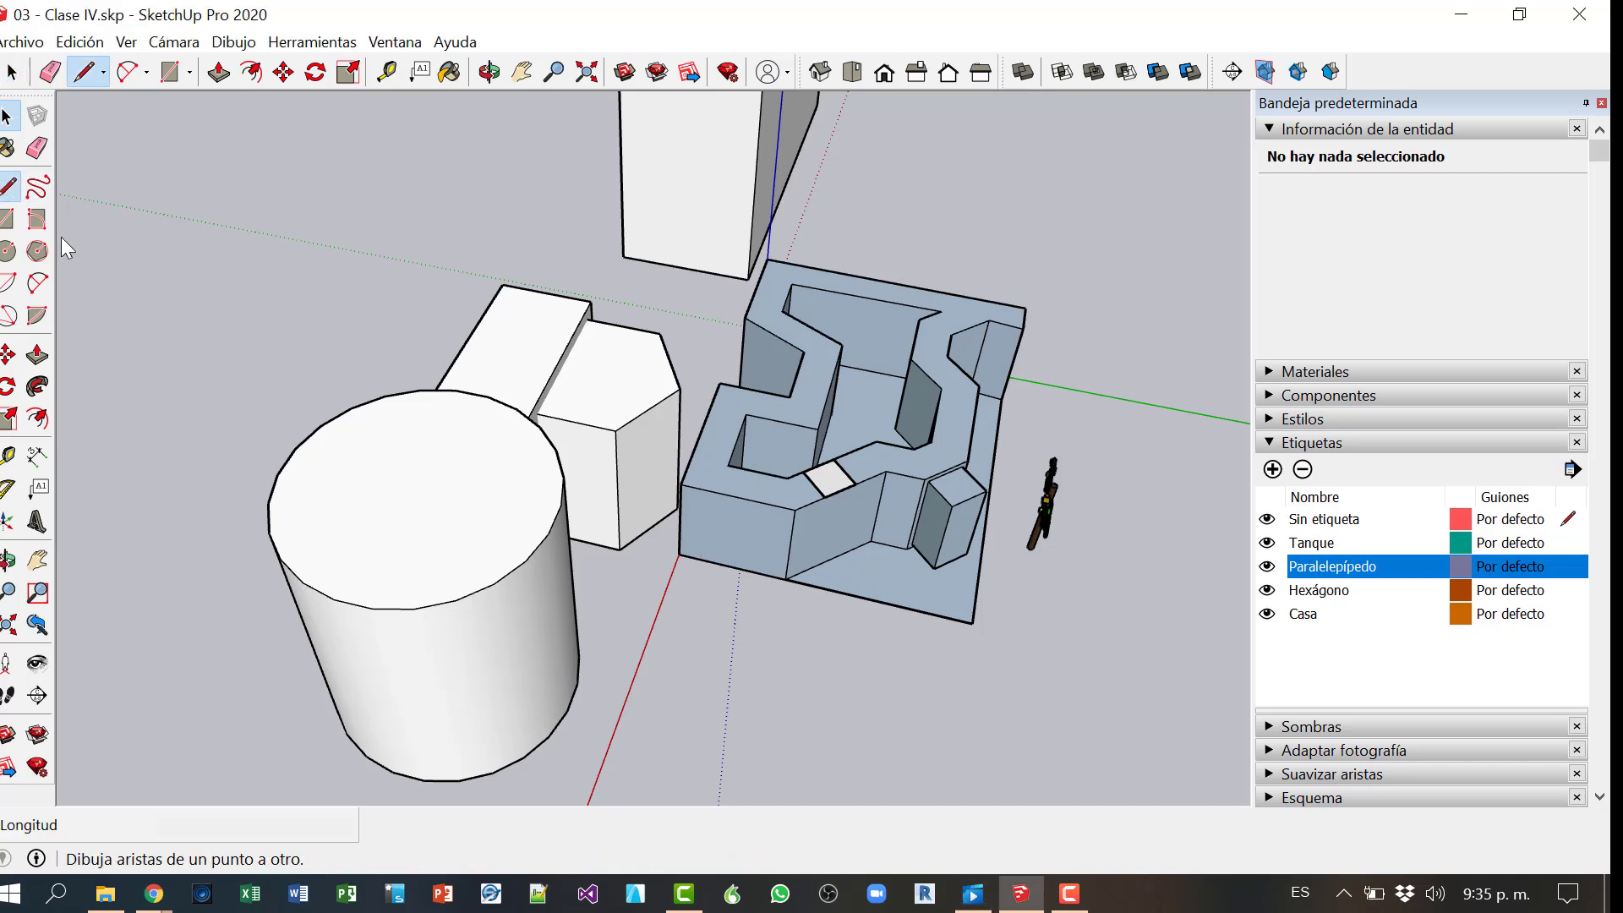
{"action": "left_click", "coordinate": [548, 534]}
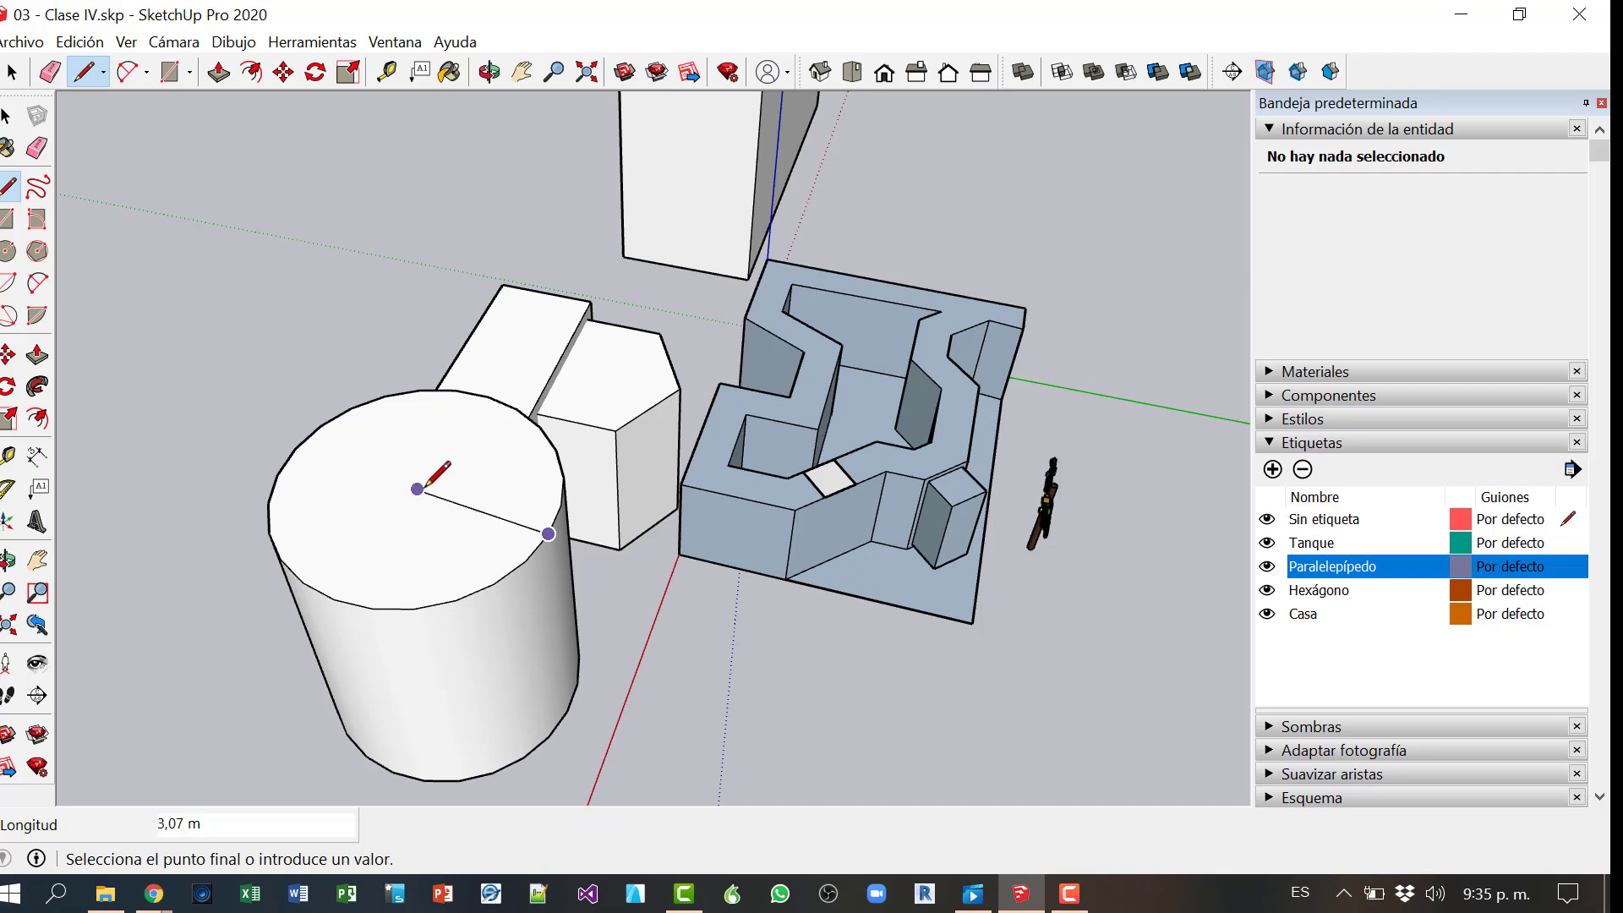
{"action": "left_click", "coordinate": [417, 489]}
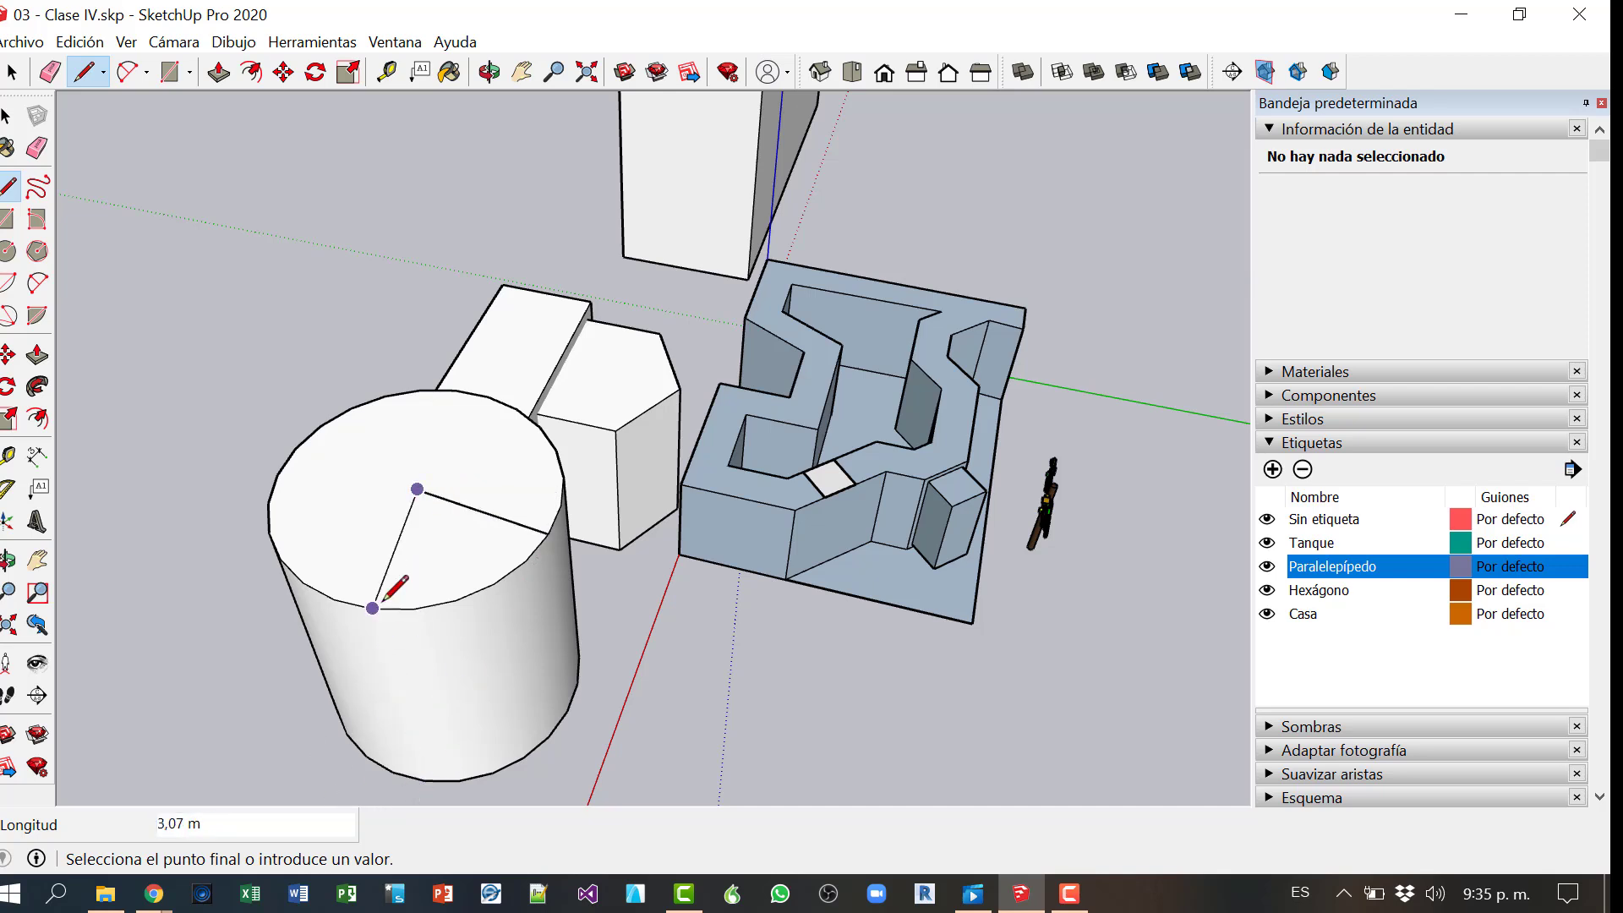
{"action": "left_click", "coordinate": [350, 602]}
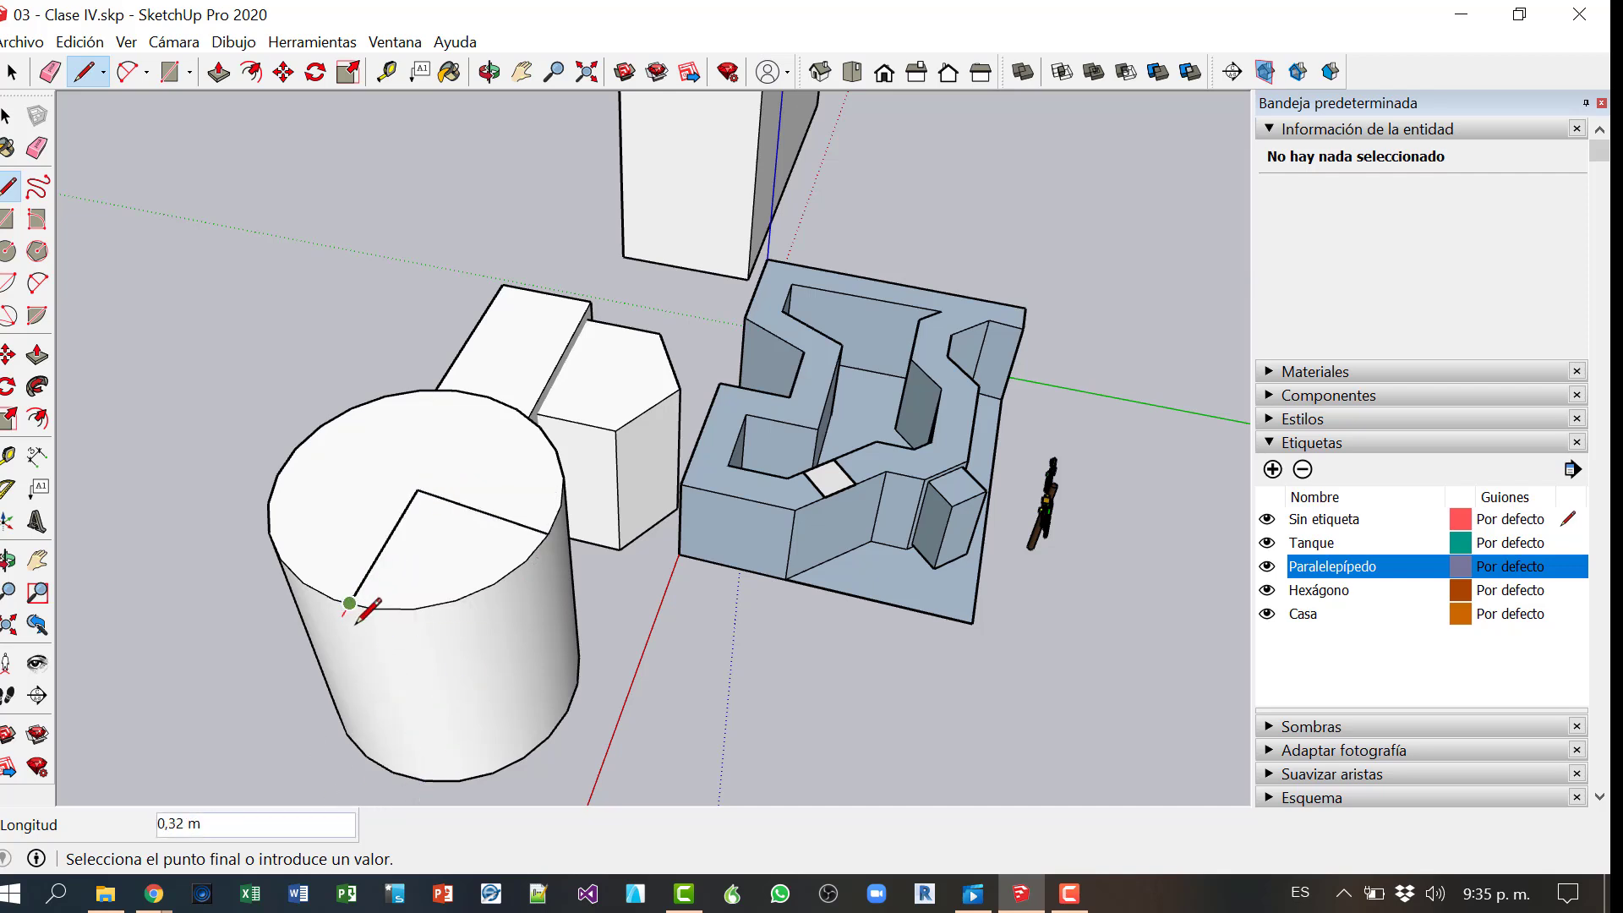
{"action": "key", "text": "Escape"}
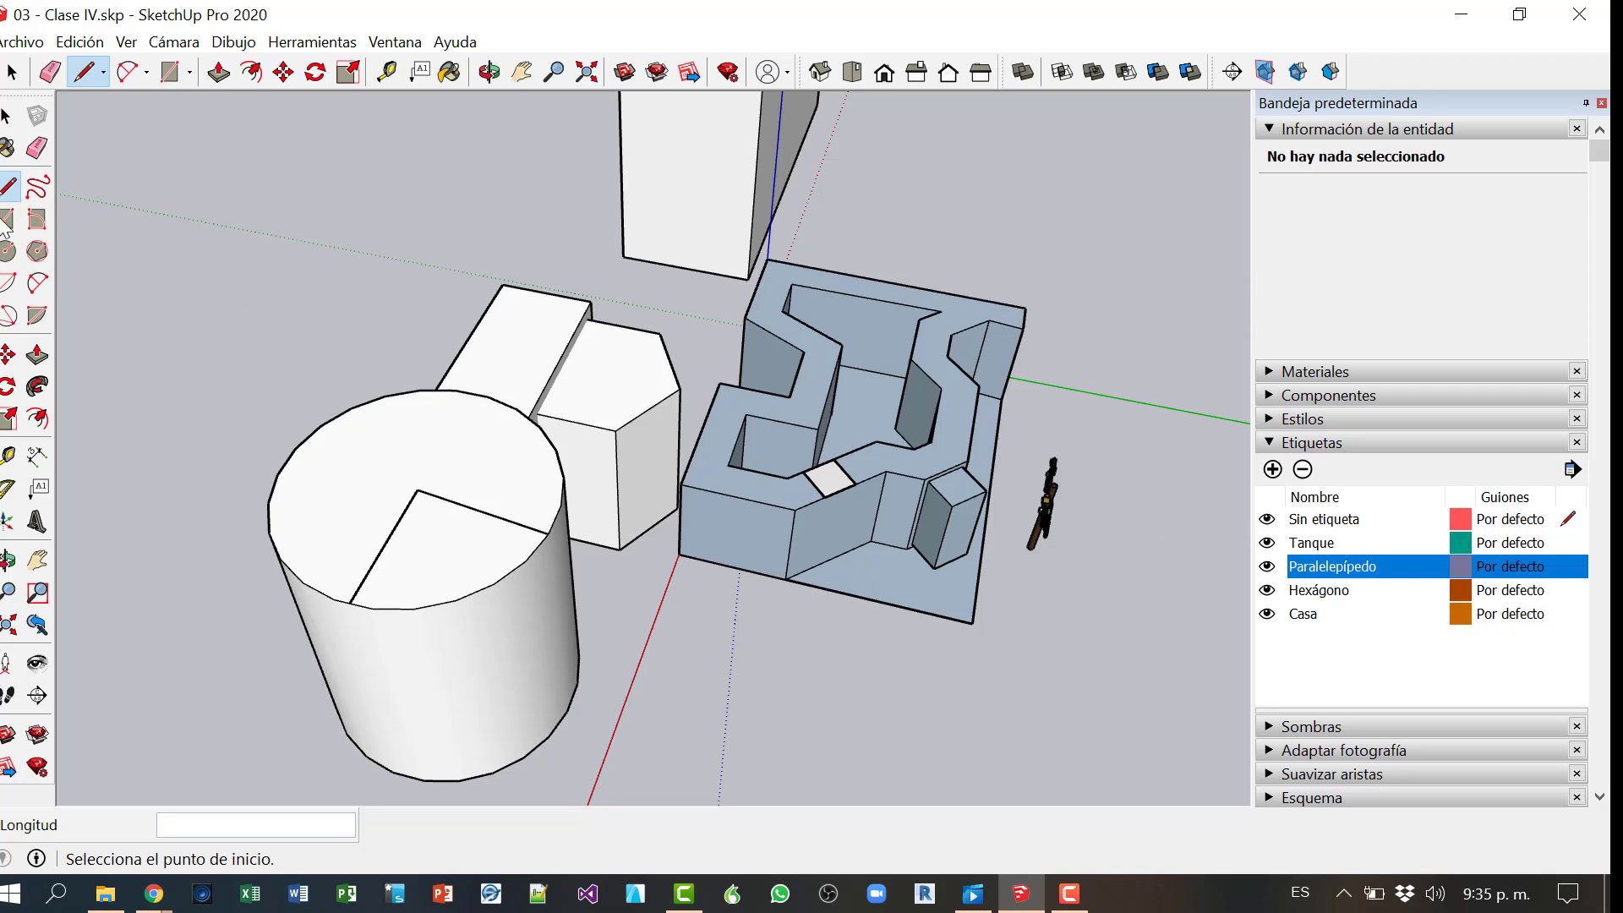
Step: Select the cylinder group and one of the lines on its top to compare their entity information
{"action": "left_click", "coordinate": [6, 116]}
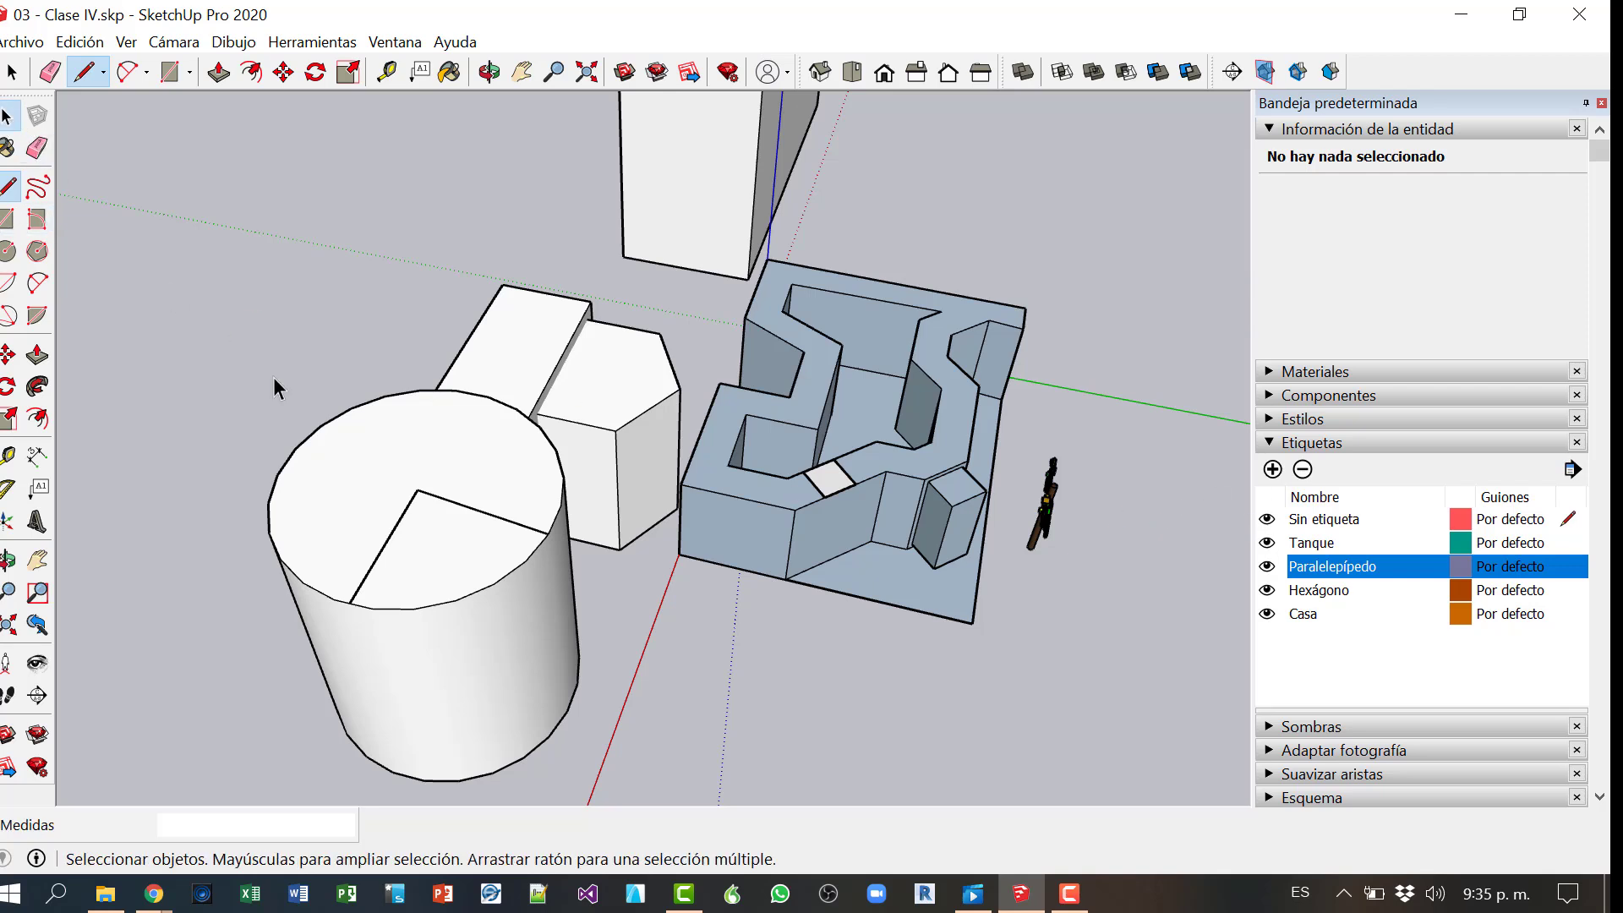
{"action": "left_click", "coordinate": [452, 499]}
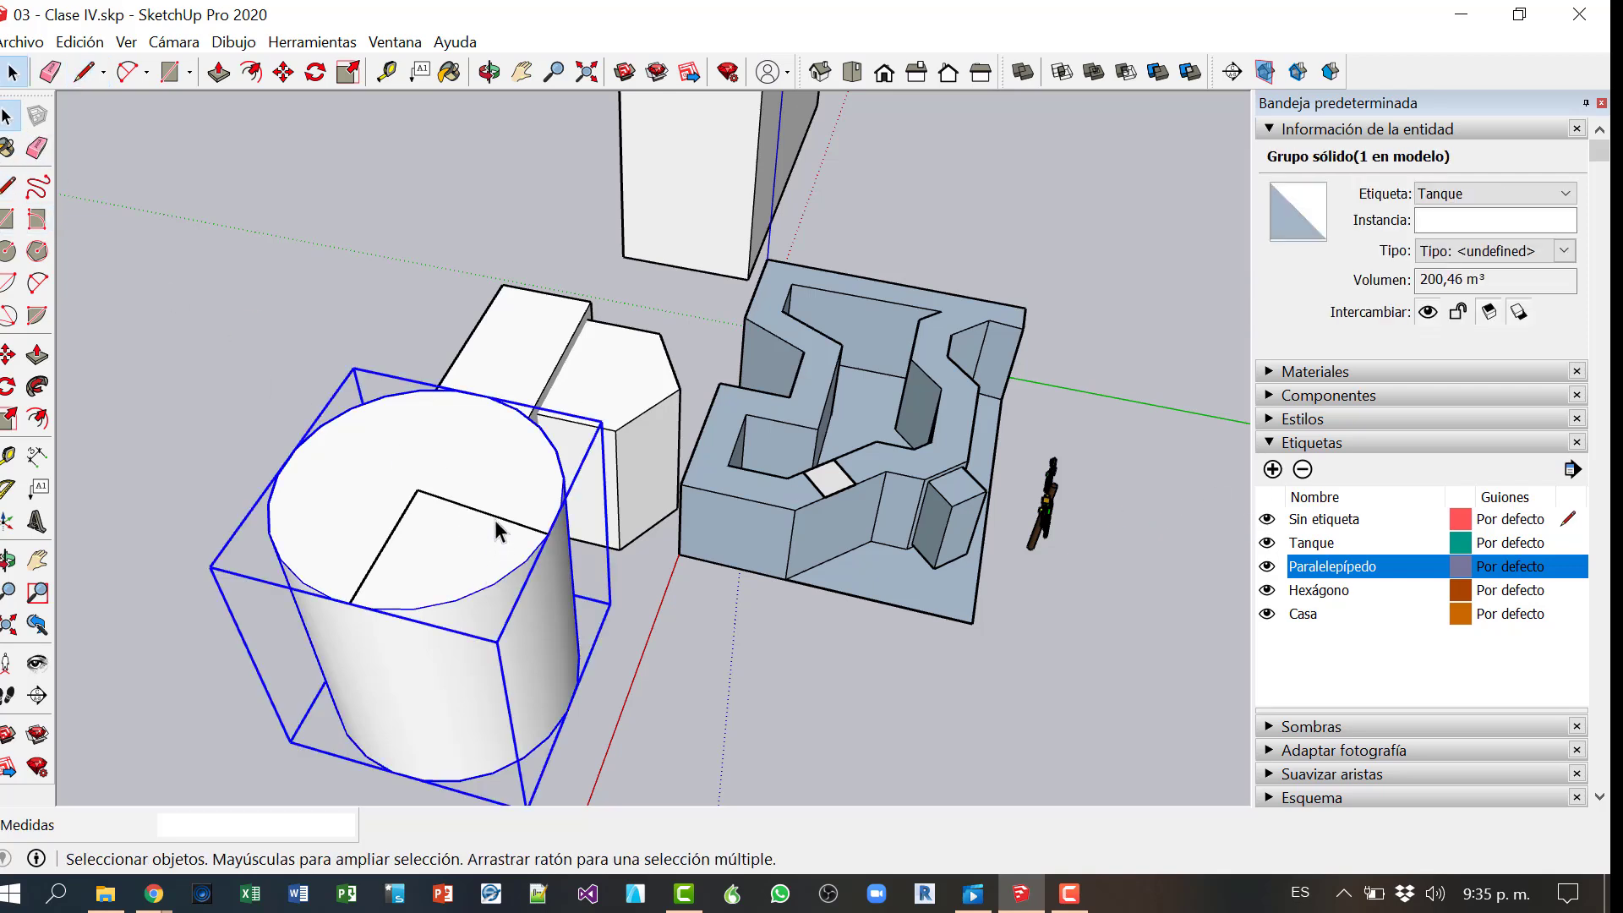
{"action": "double_click", "coordinate": [487, 515]}
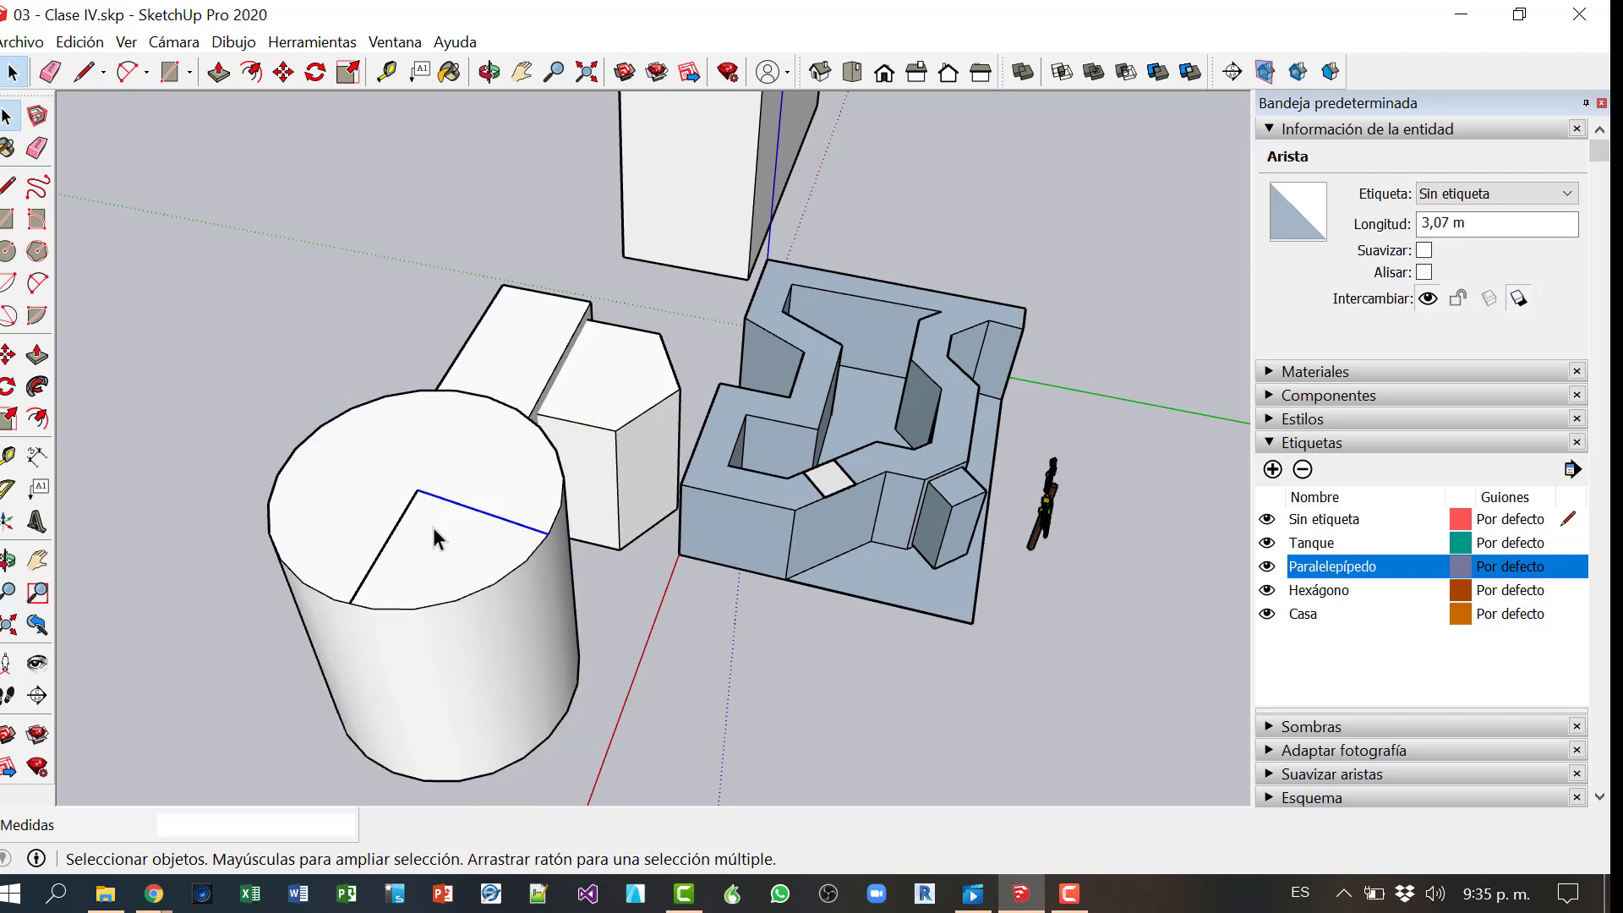
Step: Assign both lines on the cylinder's top face to the Tanque tag, then hide and show that tag
{"action": "left_click", "coordinate": [391, 546], "text": "ctrl"}
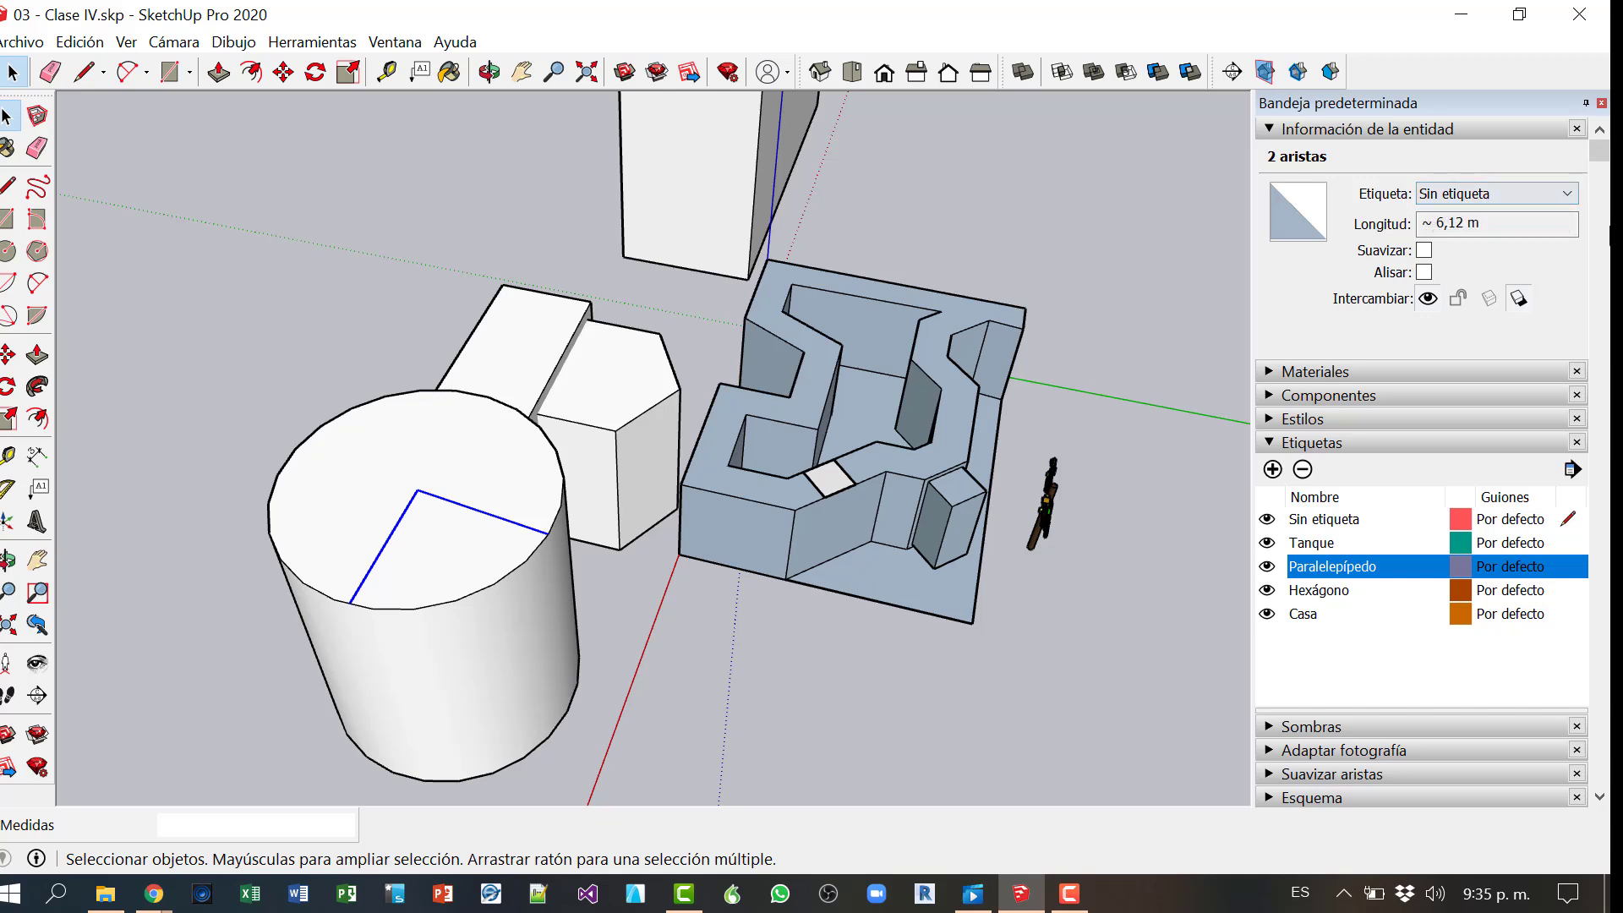
{"action": "left_click", "coordinate": [1484, 193]}
{"action": "left_click", "coordinate": [1460, 277]}
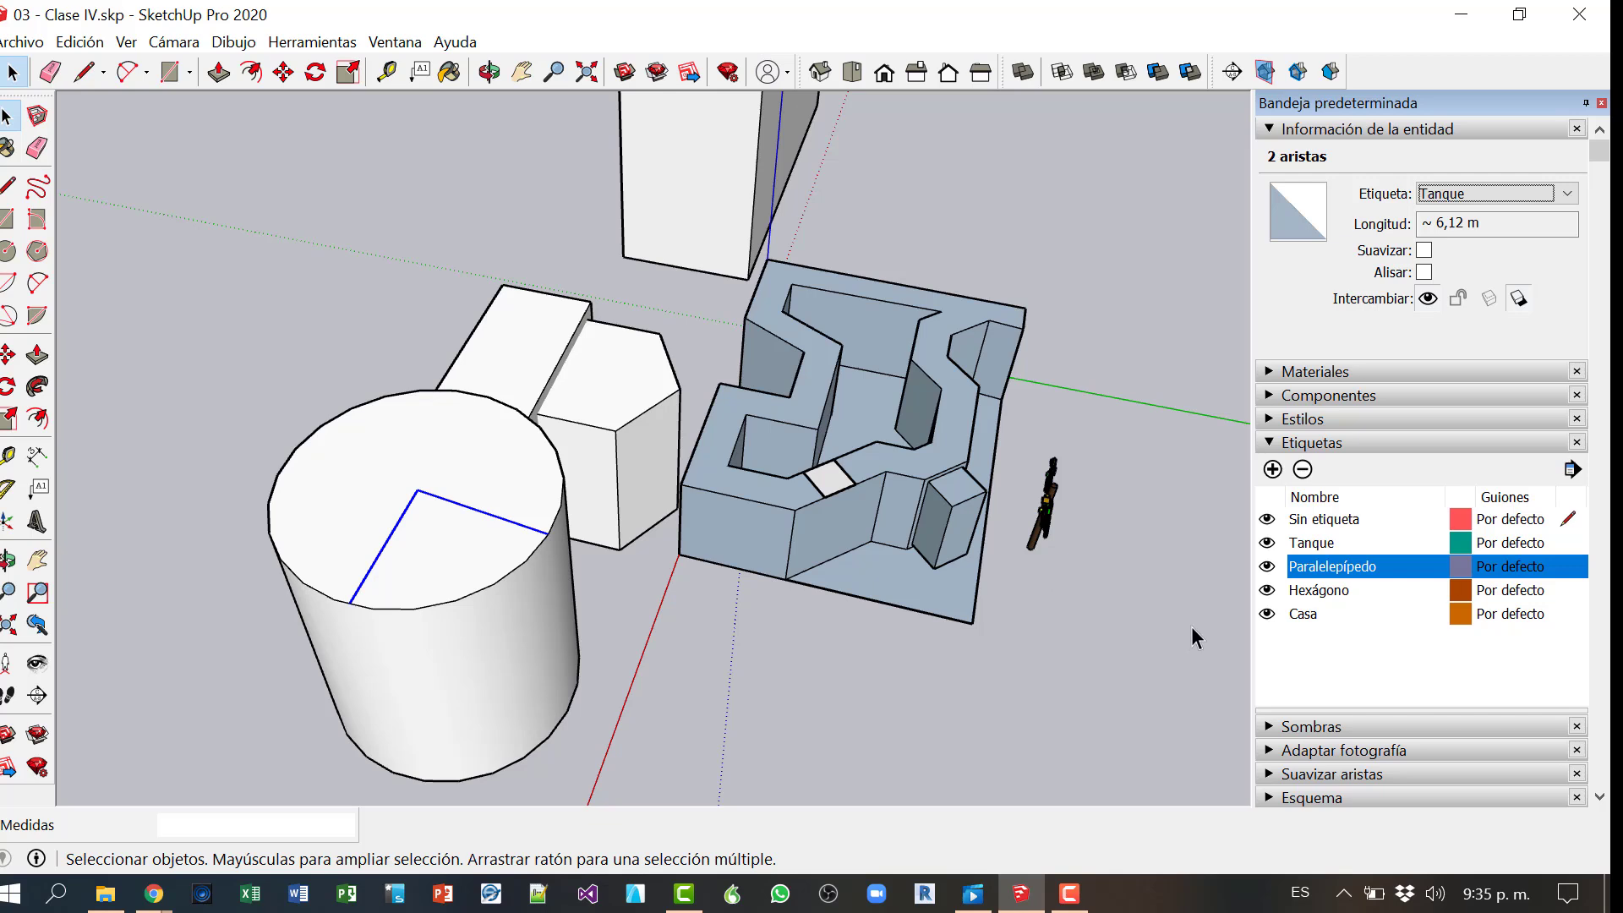
{"action": "left_click", "coordinate": [1267, 542]}
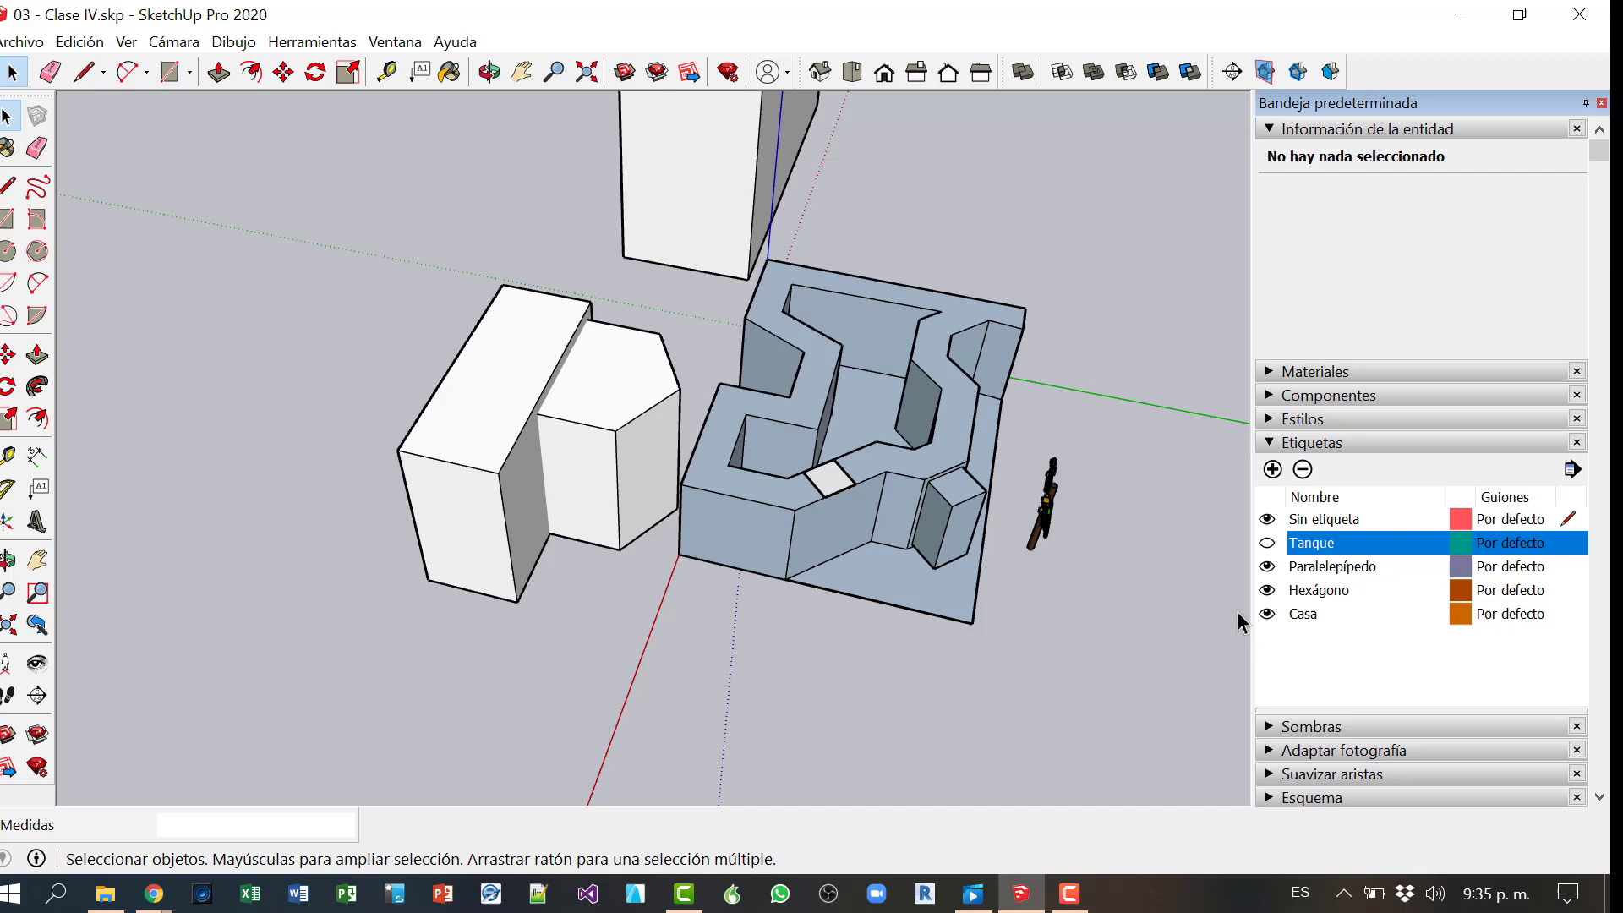
{"action": "left_click", "coordinate": [1267, 543]}
Step: Set both lines on the cylinder's top to Sin etiqueta, and switch the Tanque tag's visibility off and on
{"action": "left_click", "coordinate": [503, 518]}
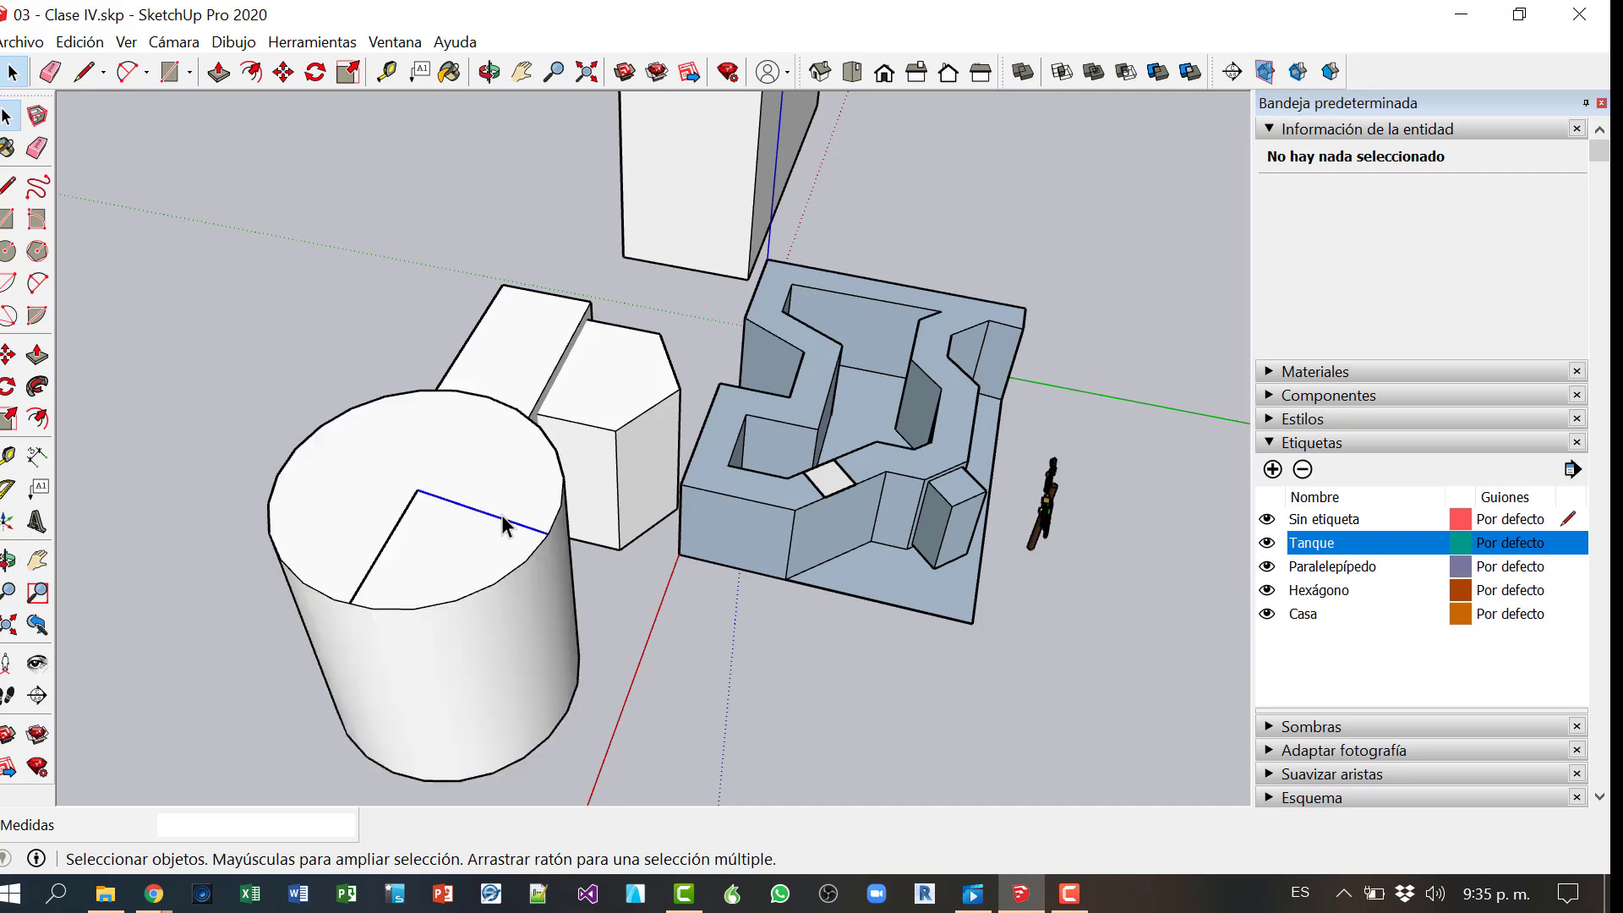
{"action": "left_click", "coordinate": [377, 558], "text": "shift"}
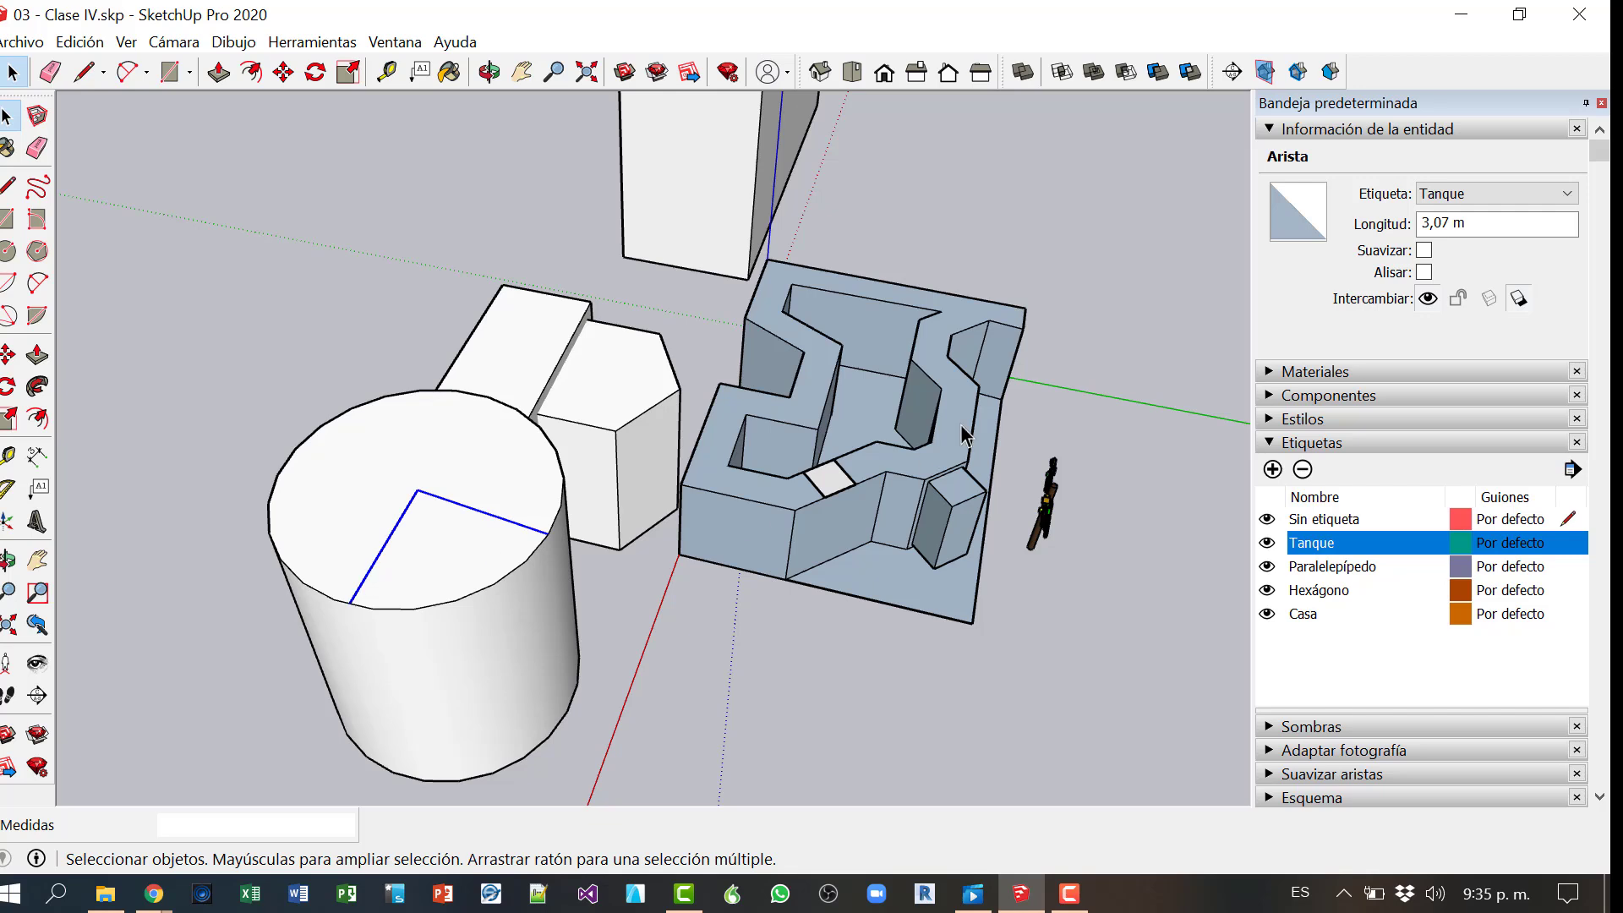
{"action": "left_click", "coordinate": [1488, 194]}
{"action": "left_click", "coordinate": [1462, 213]}
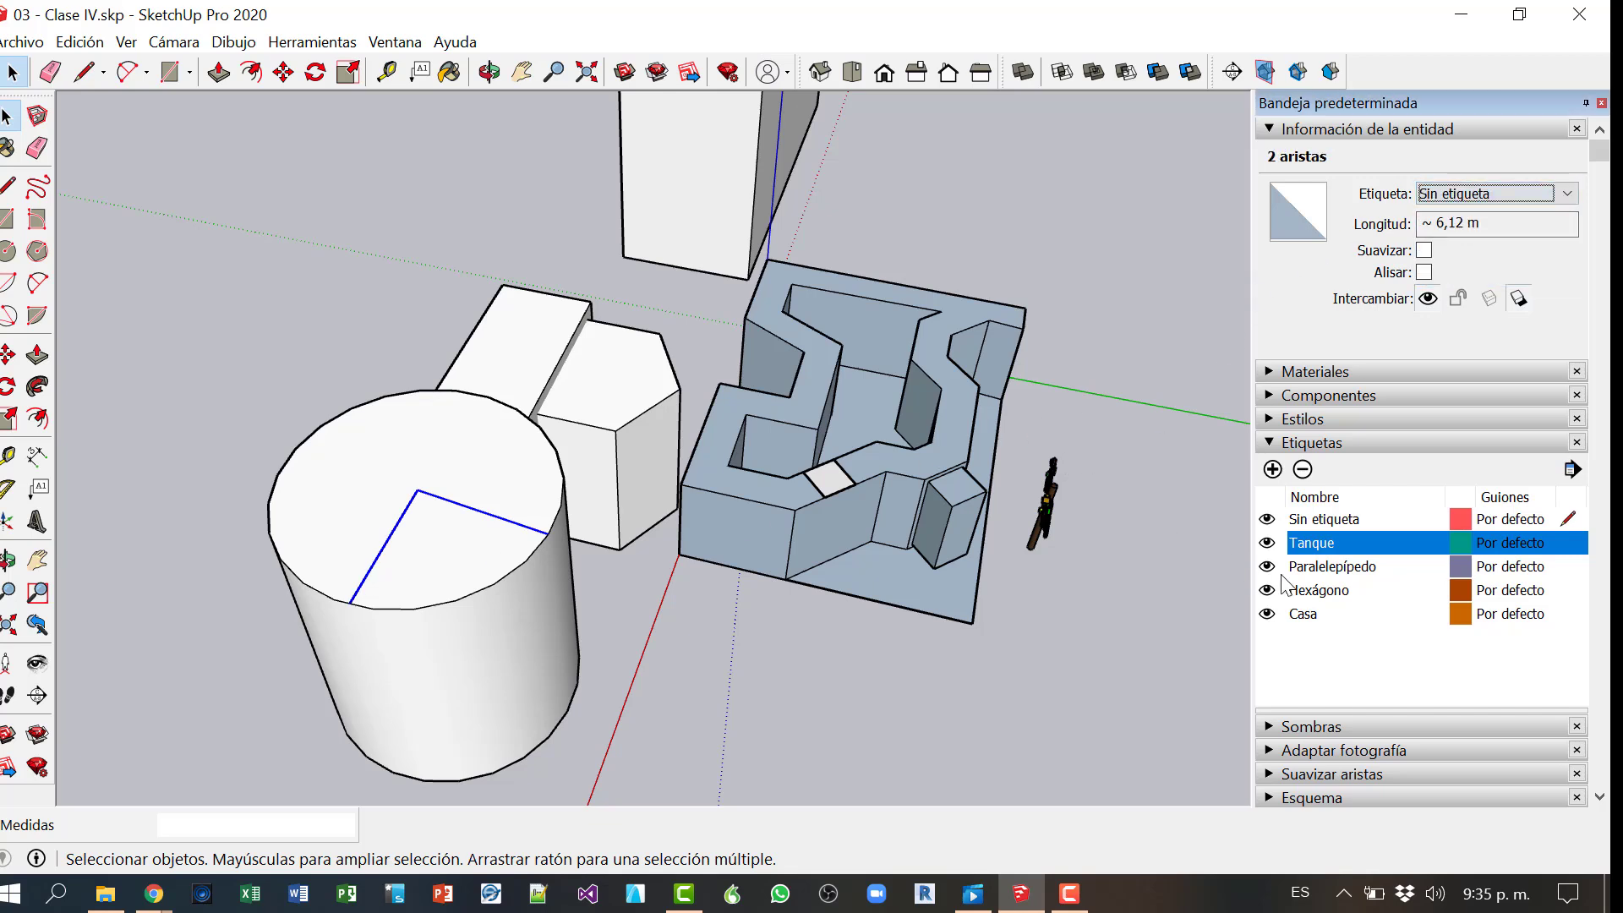
{"action": "left_click", "coordinate": [1268, 542]}
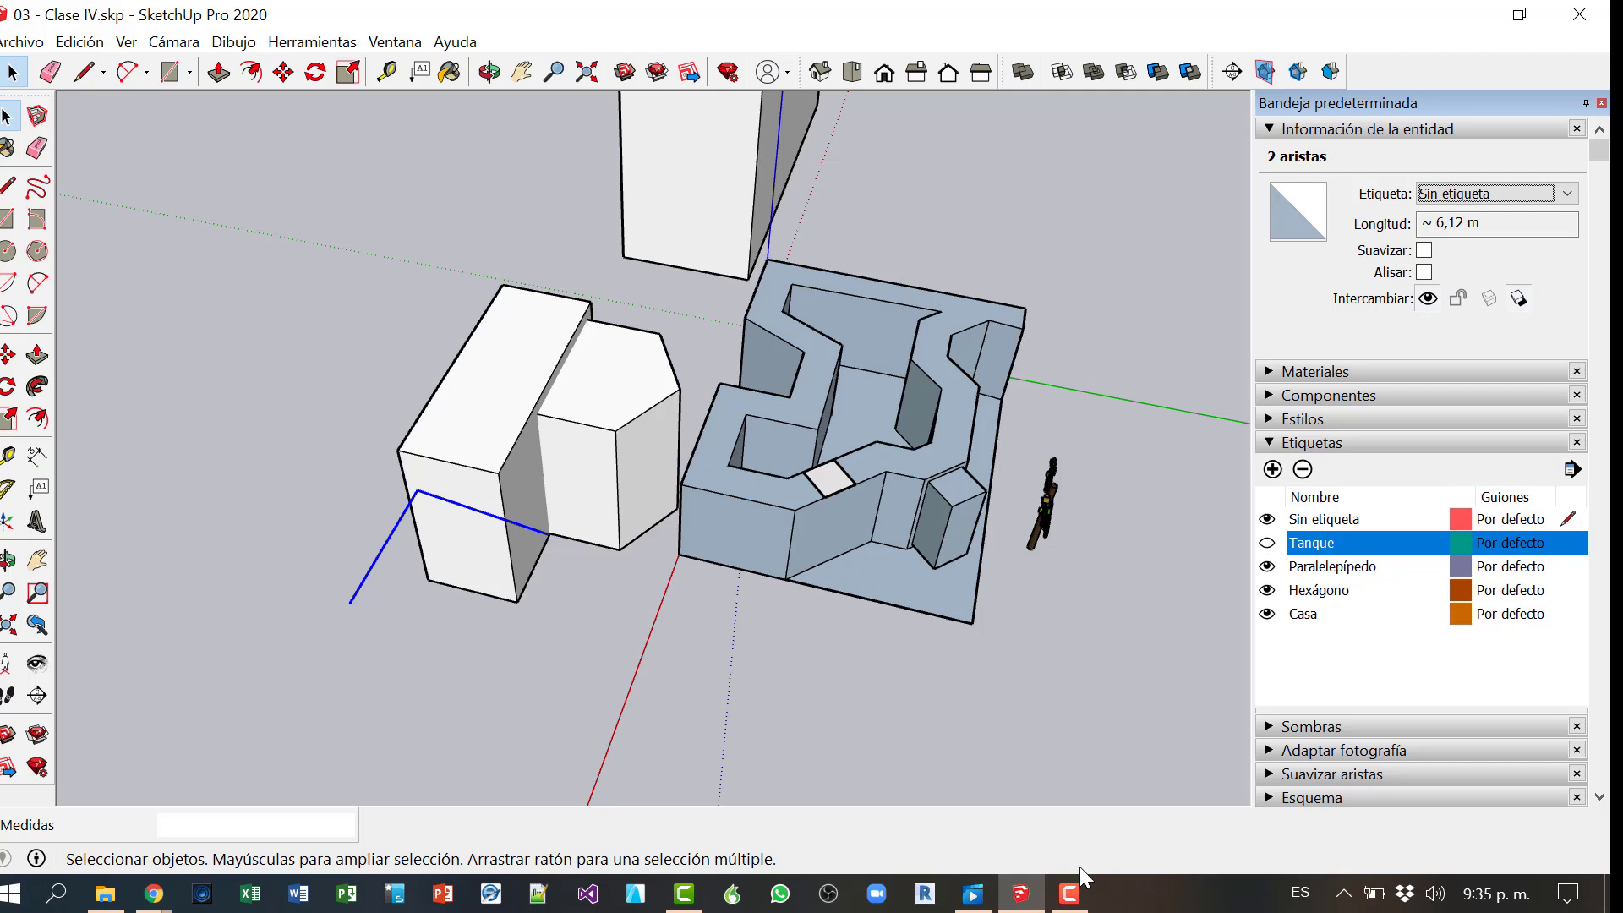
{"action": "left_click", "coordinate": [1267, 543]}
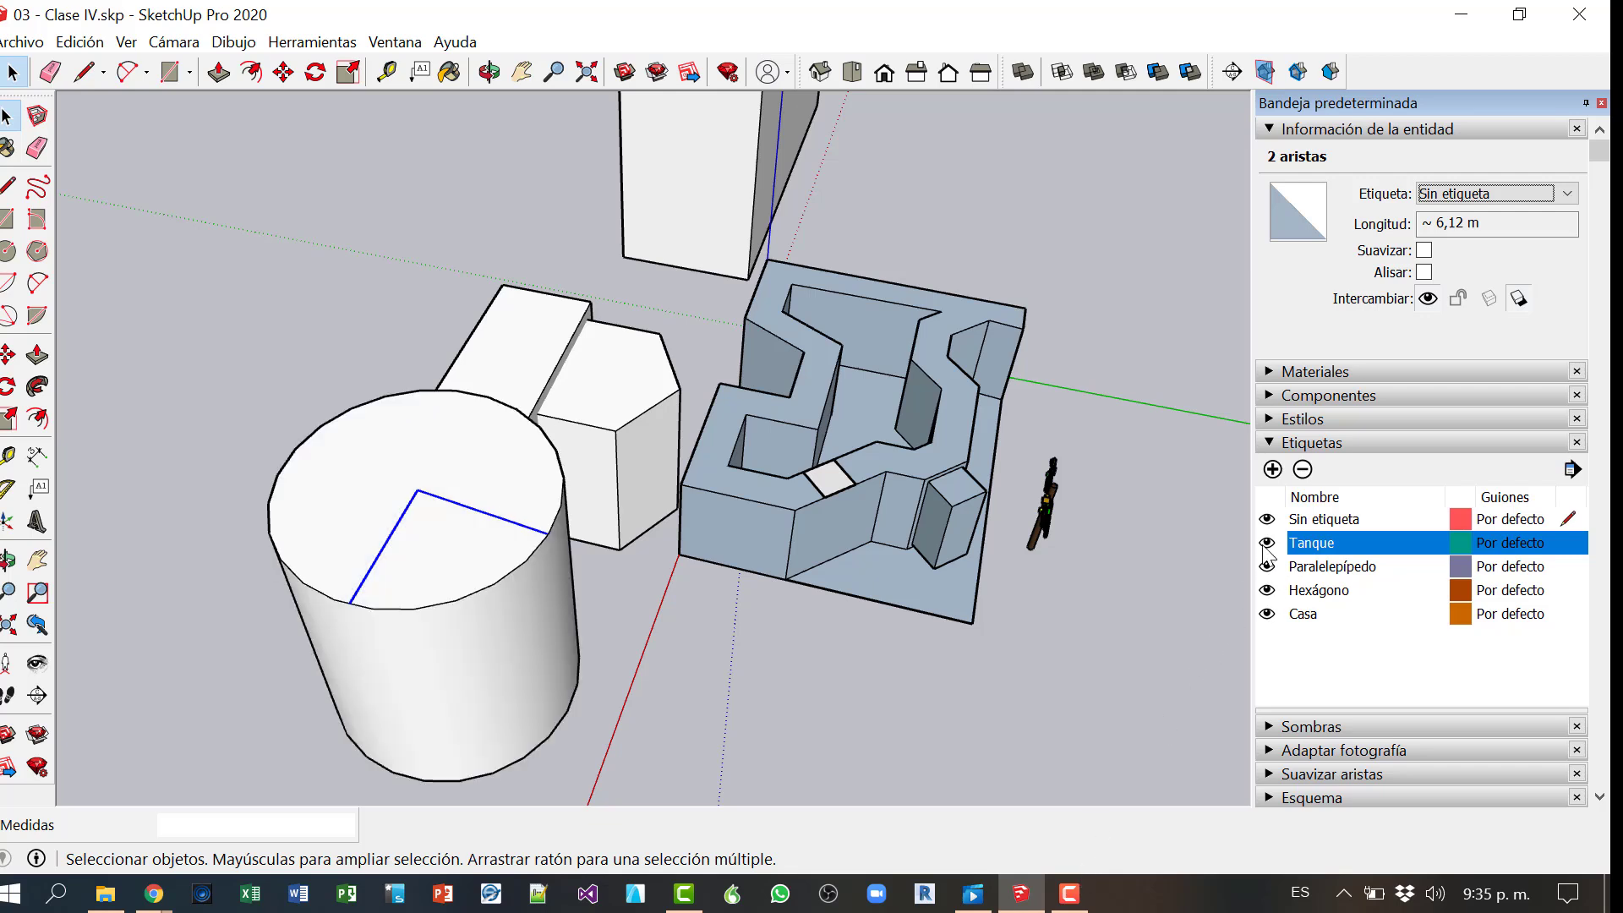
Step: Reassign the two lines to the Tanque tag and toggle that tag's visibility off and back on
{"action": "left_click", "coordinate": [1490, 197]}
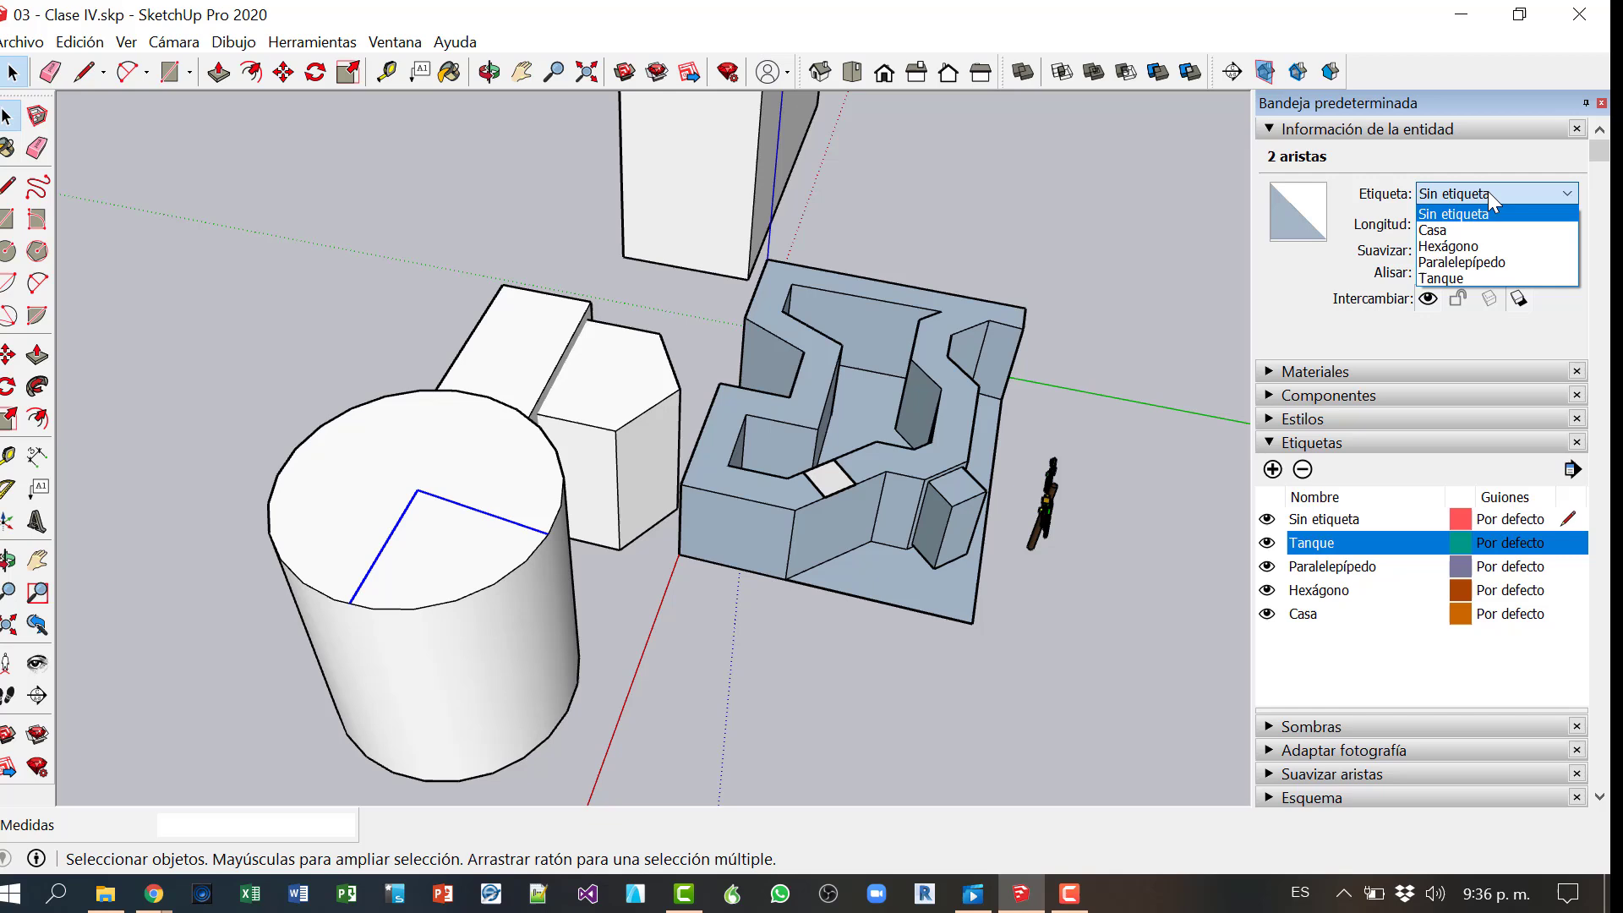
{"action": "left_click", "coordinate": [1449, 281]}
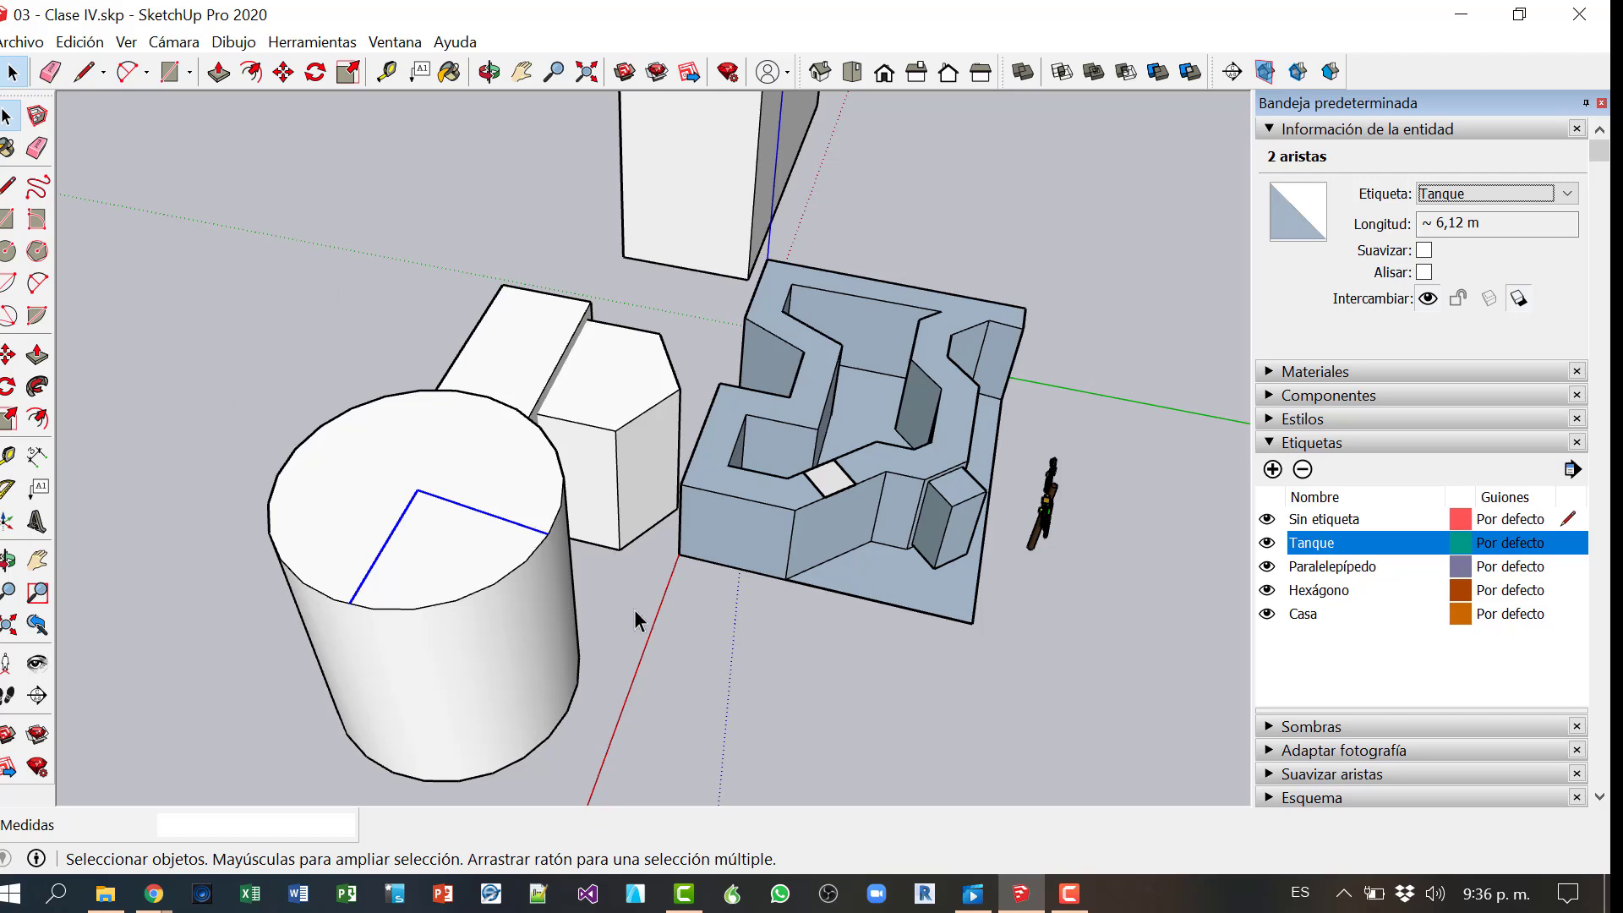
{"action": "left_click", "coordinate": [1266, 542]}
{"action": "left_click", "coordinate": [1007, 448]}
{"action": "left_click", "coordinate": [1266, 542]}
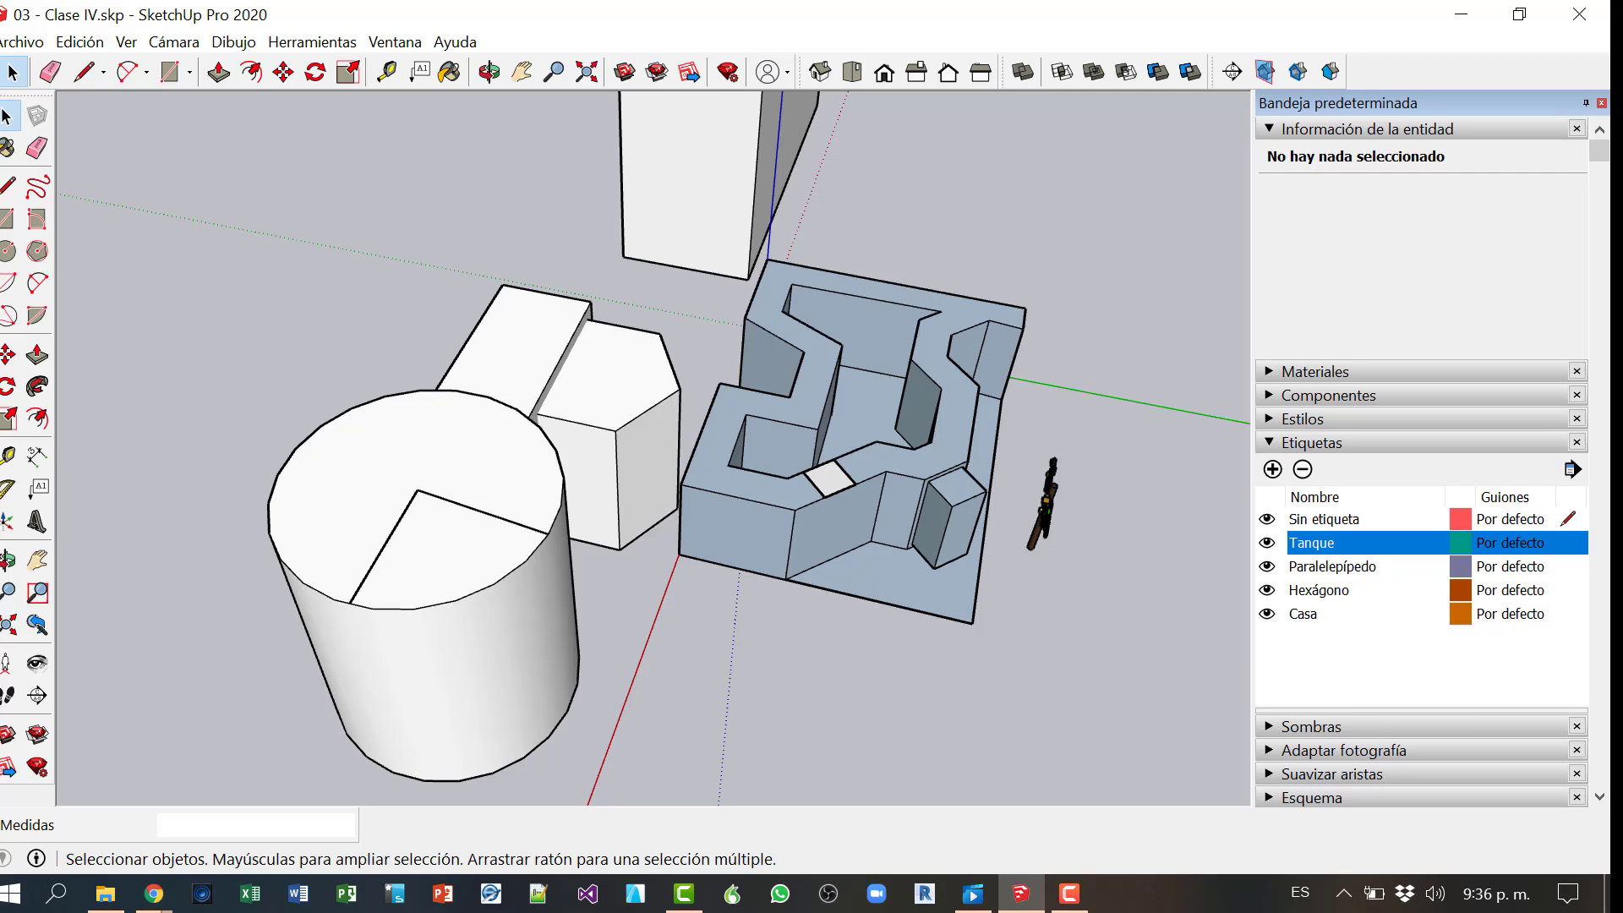
Step: Examine the Tanque tag's colour settings without changing them
{"action": "left_click", "coordinate": [1463, 542]}
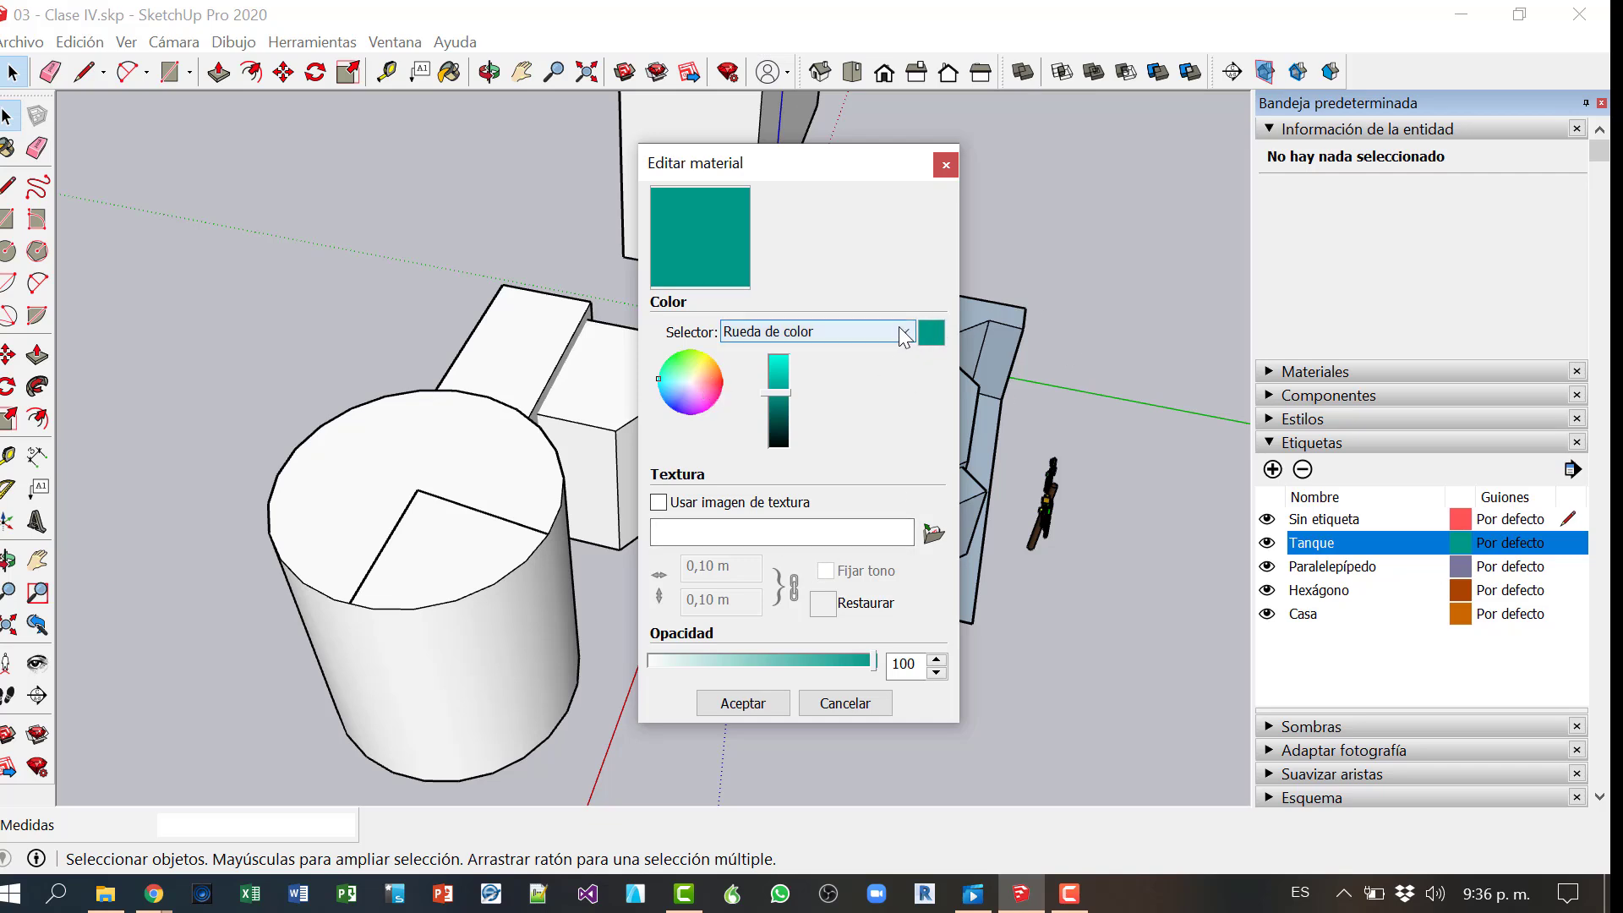
{"action": "left_click", "coordinate": [945, 165]}
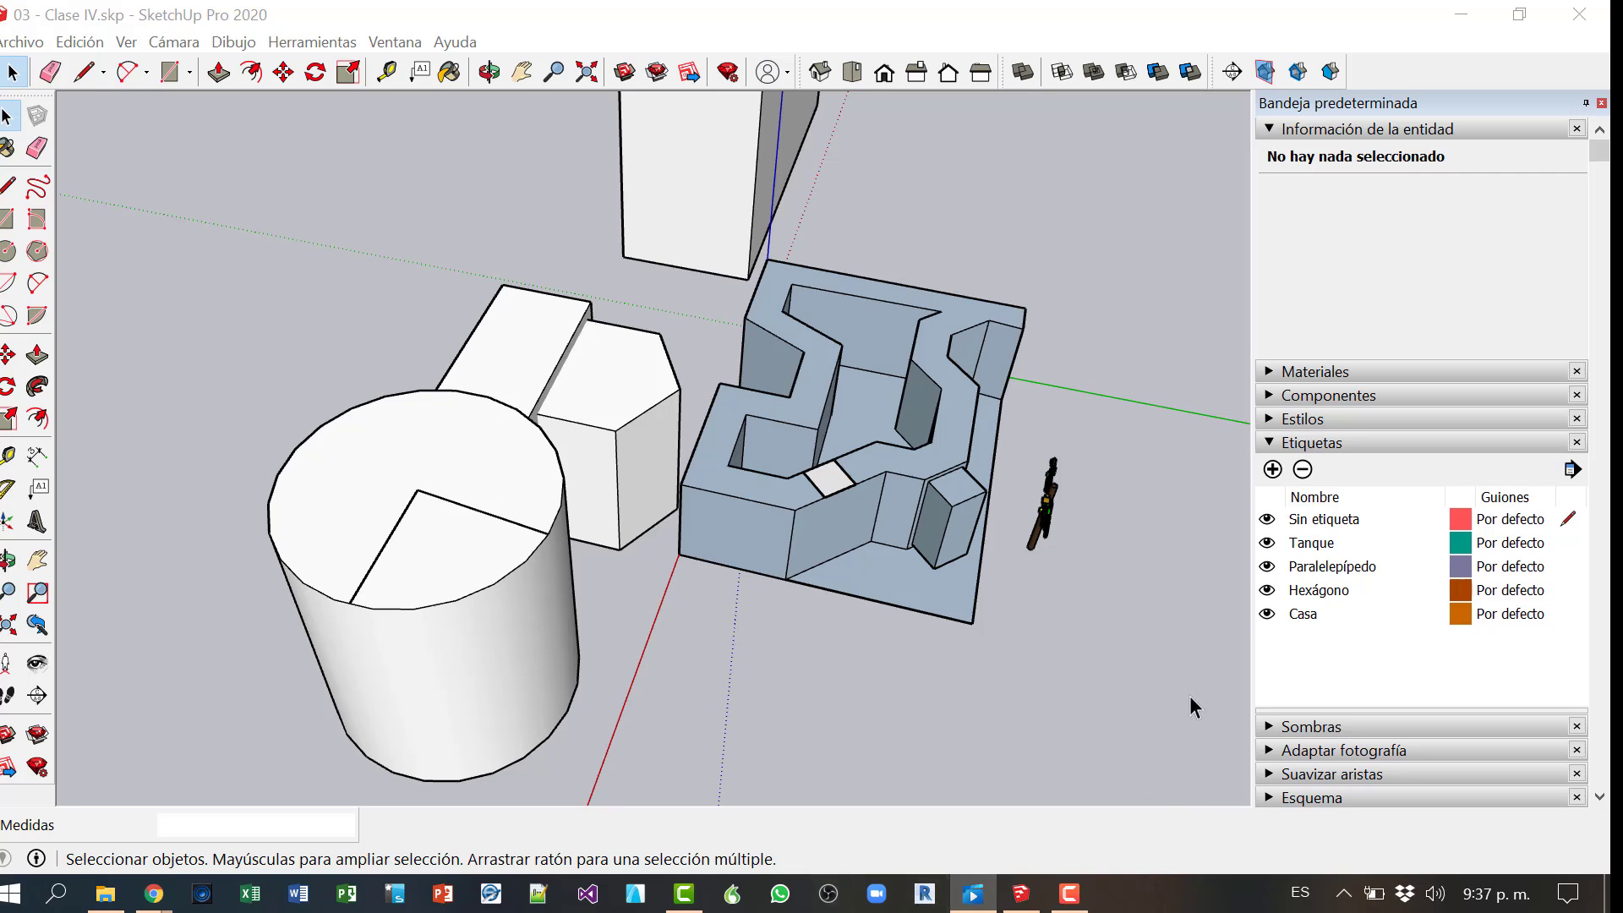
Step: Give the Paralelepípedo tag a short-dashed line pattern and the Hexágono tag a dotted one
{"action": "left_click", "coordinate": [1498, 573]}
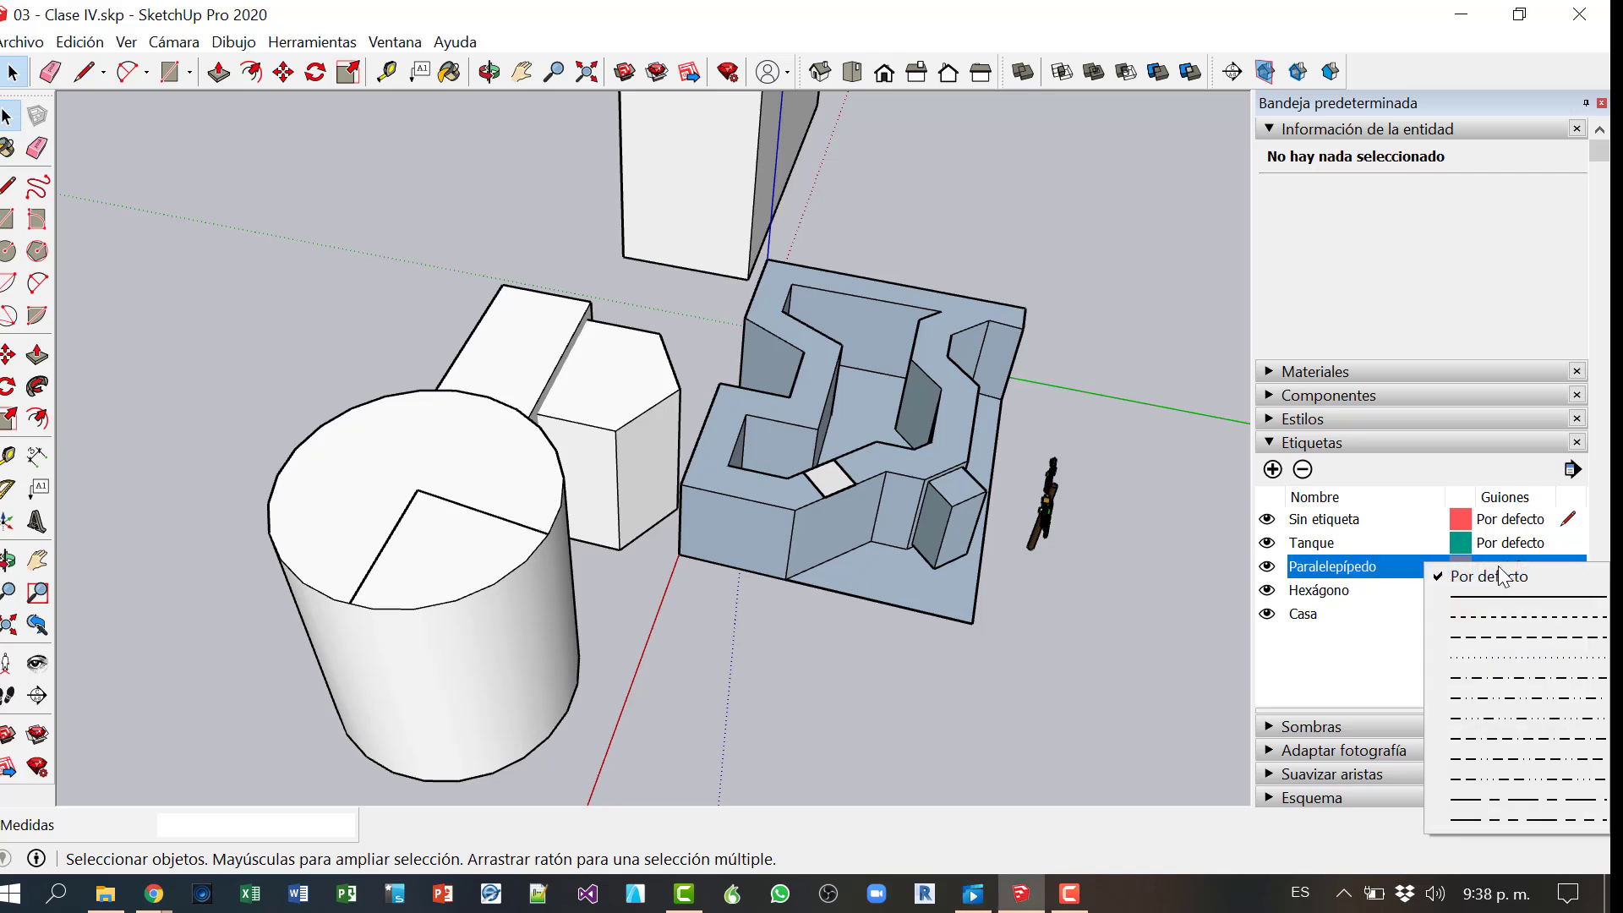
{"action": "left_click", "coordinate": [1513, 619]}
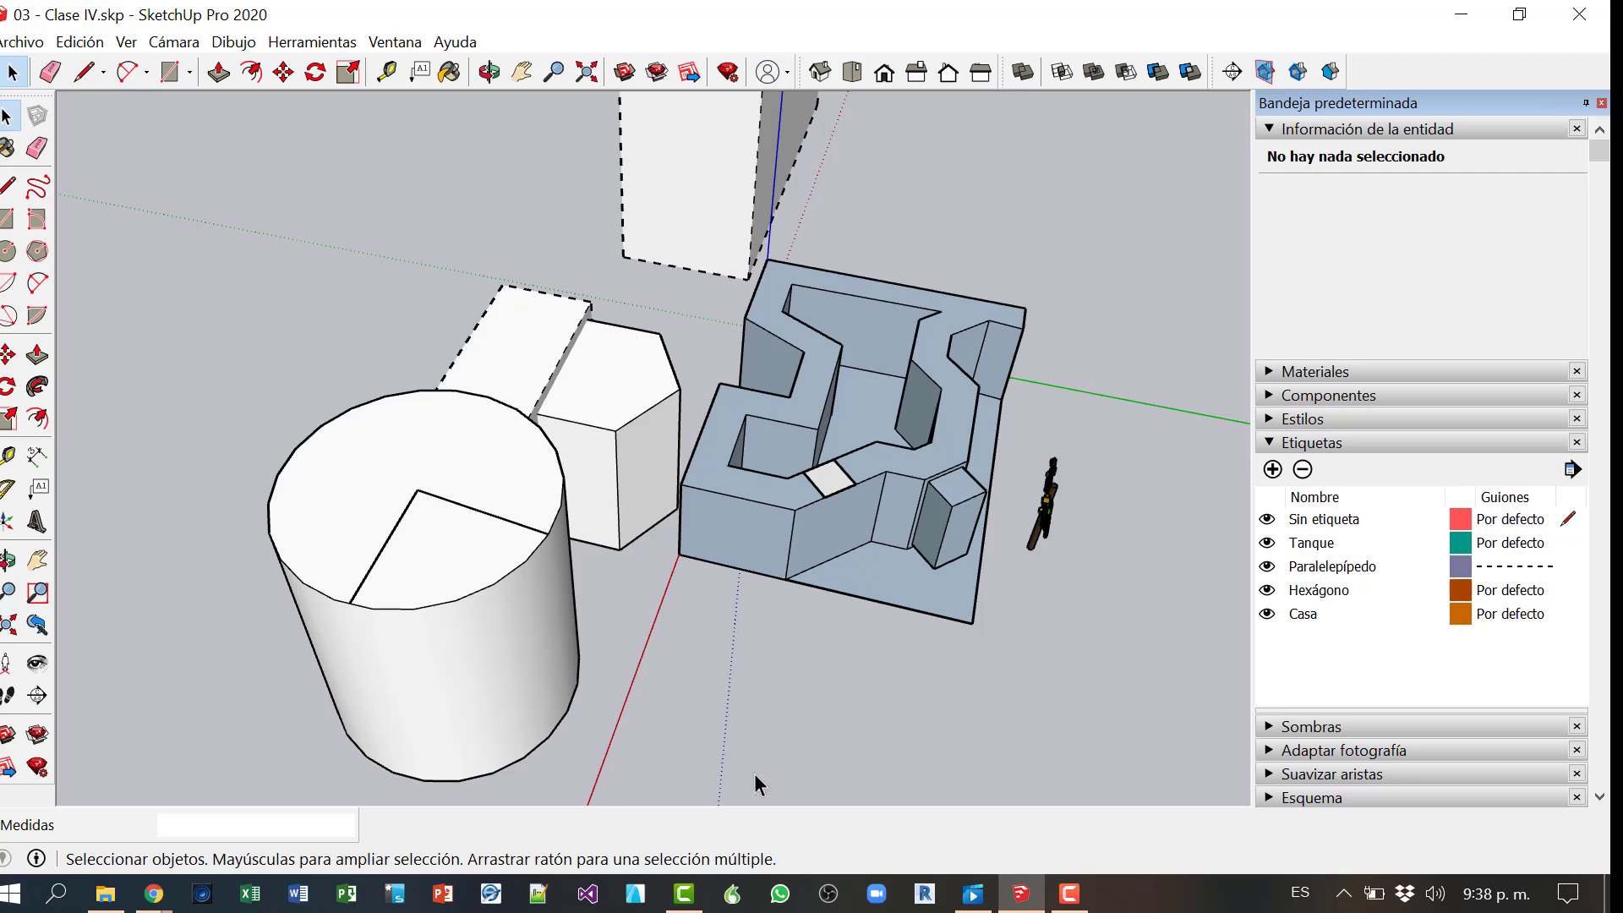
{"action": "left_click", "coordinate": [1516, 591]}
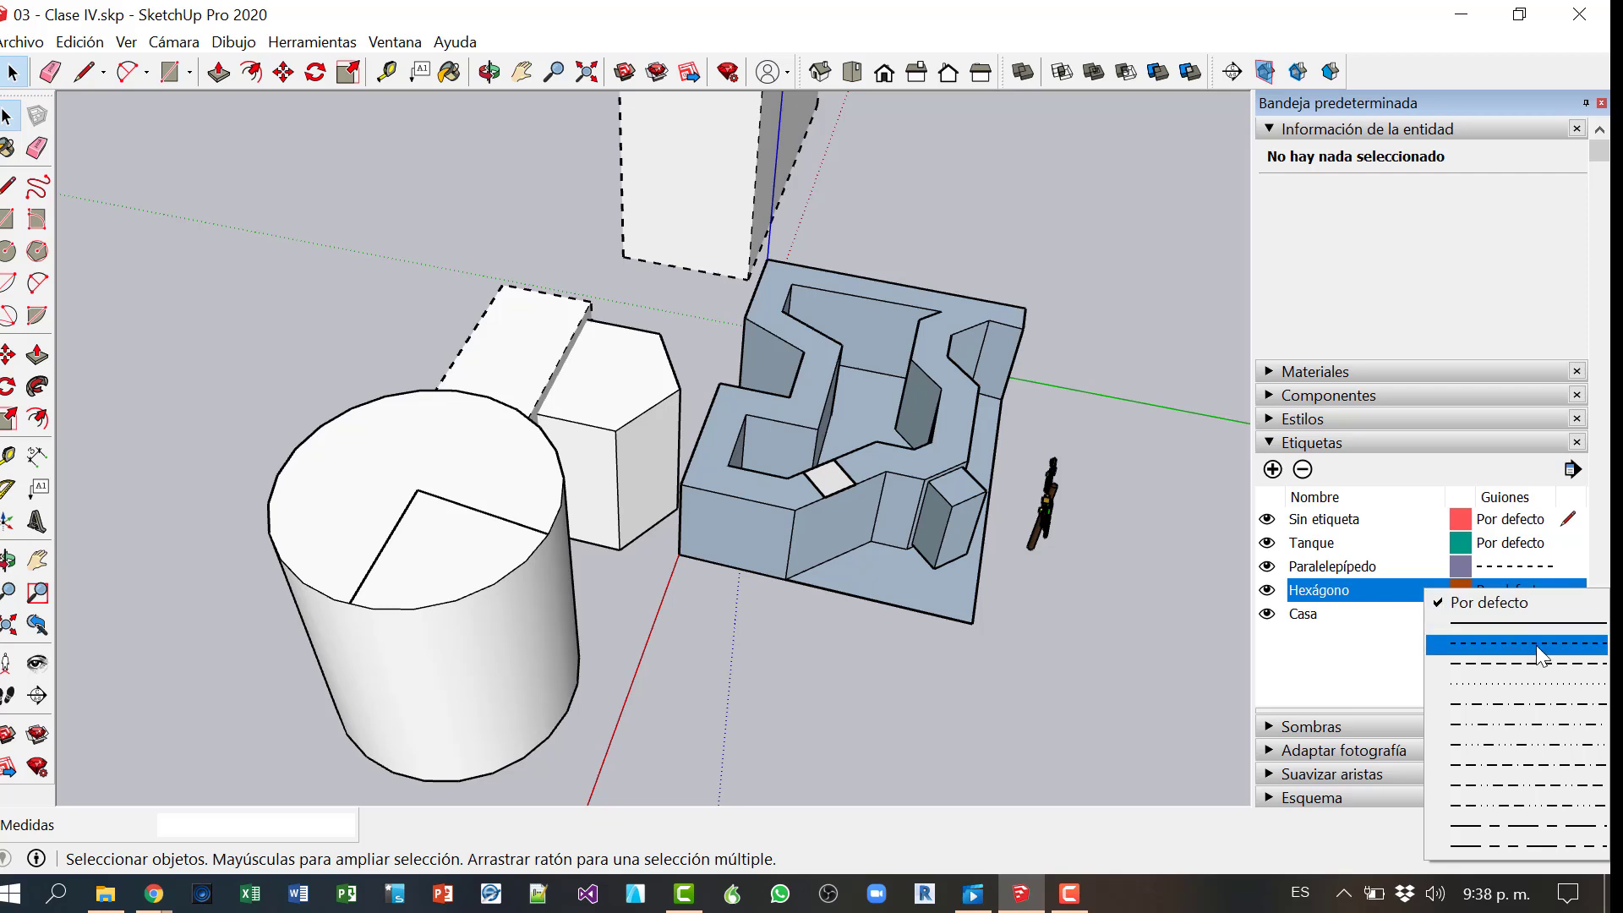
{"action": "left_click", "coordinate": [1535, 682]}
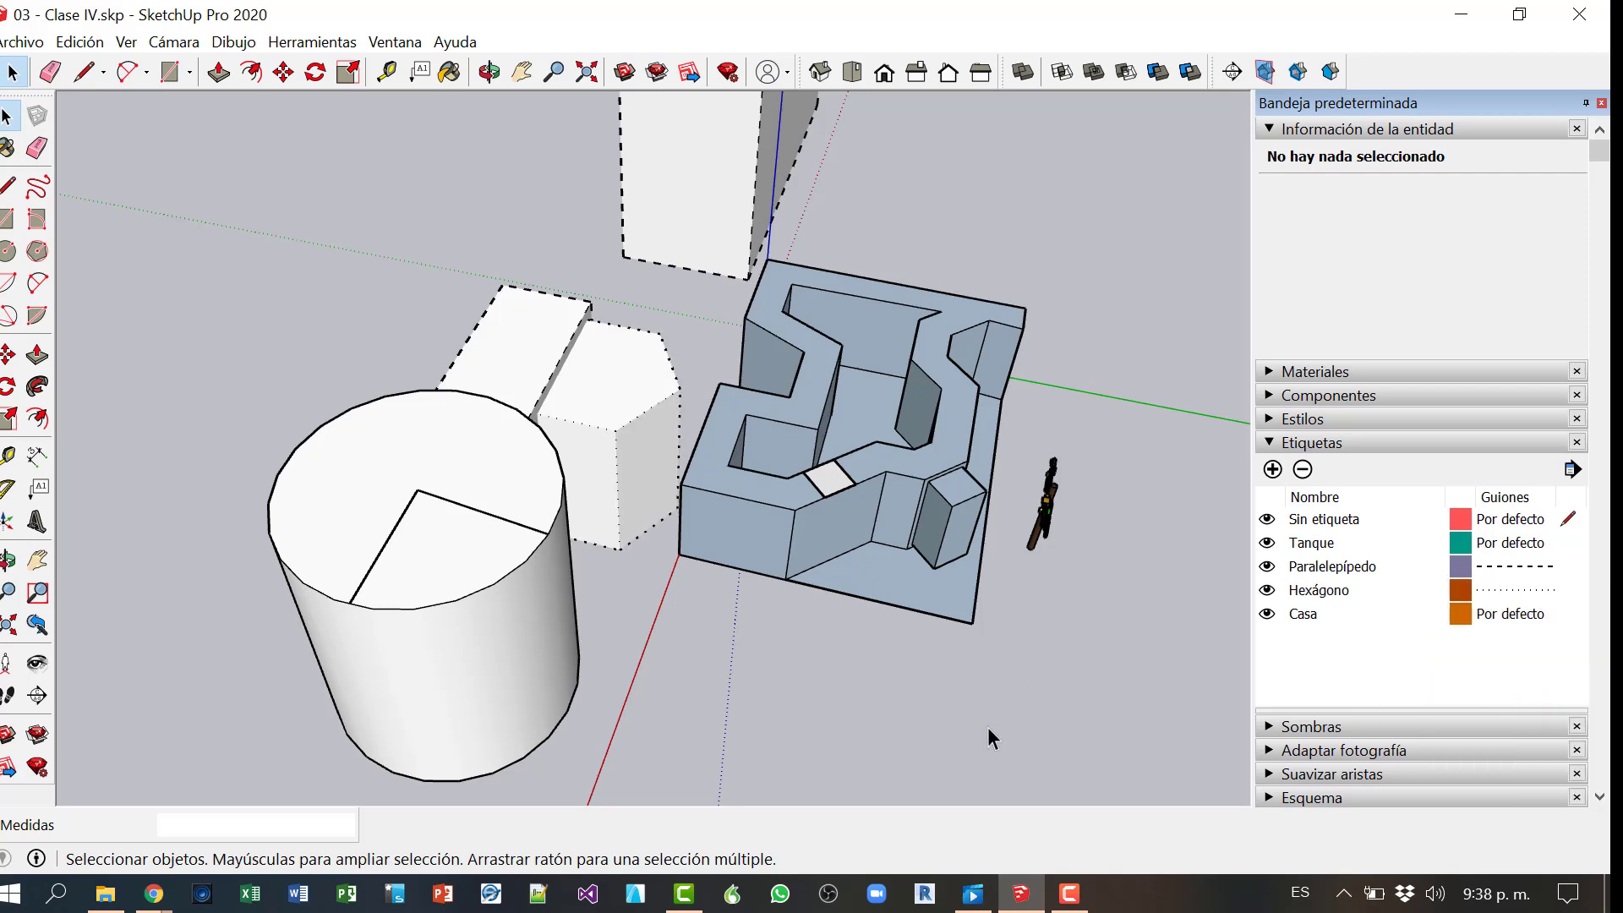
Step: Give the Casa tag a dash-and-dot line pattern and the Tanque tag an alternating long-and-short-dash pattern
{"action": "left_click", "coordinate": [1516, 616]}
{"action": "left_click", "coordinate": [1519, 620]}
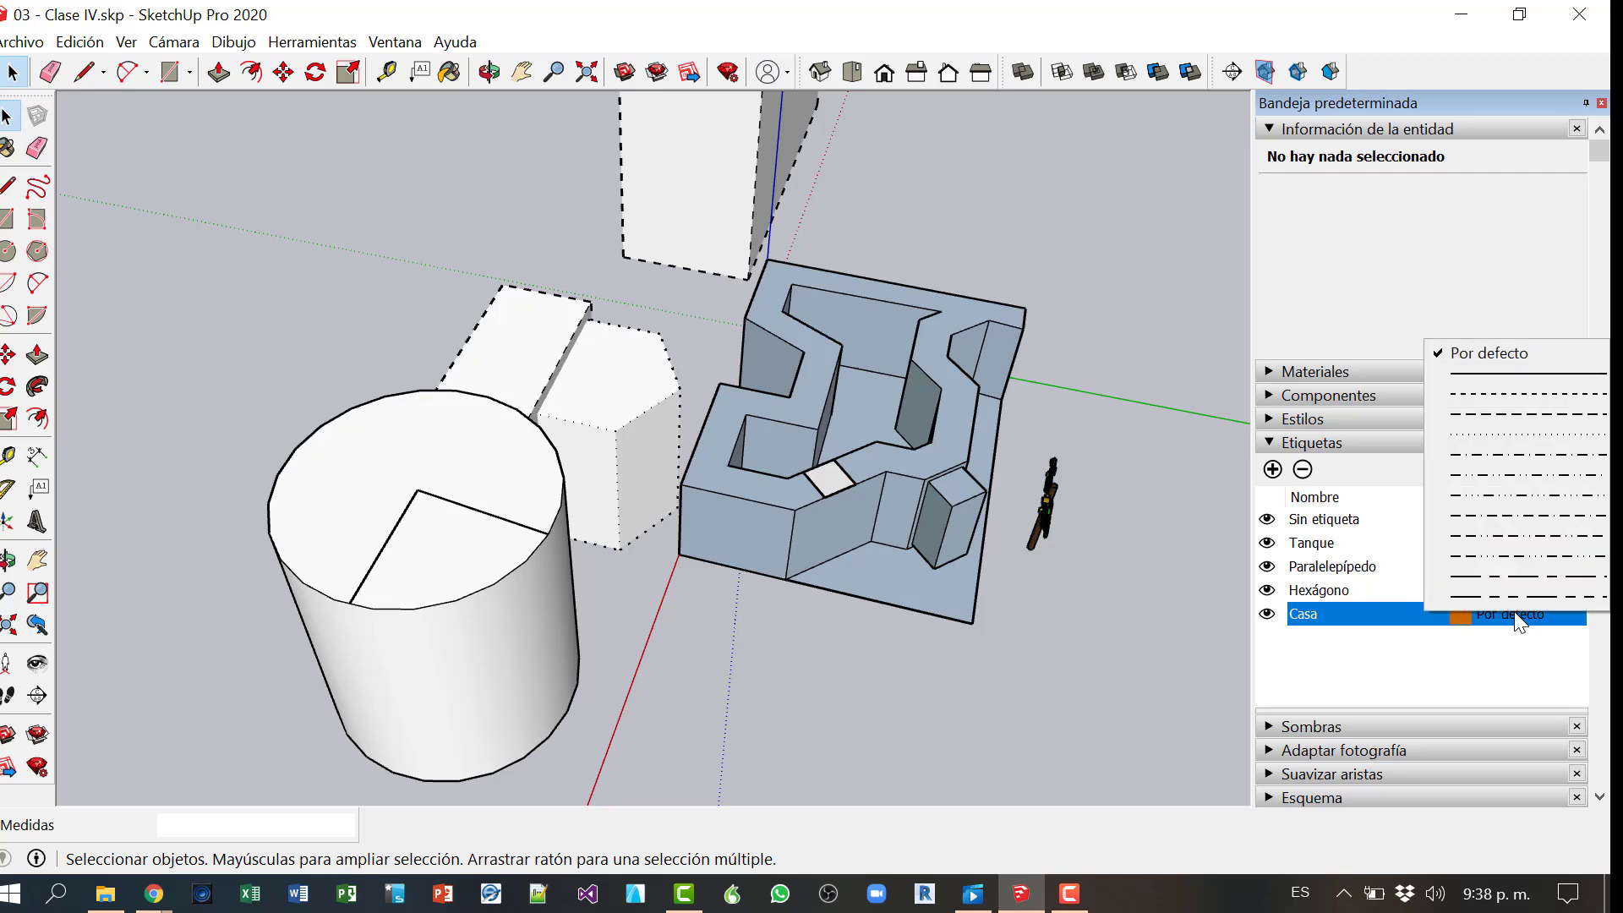
{"action": "left_click", "coordinate": [1519, 498]}
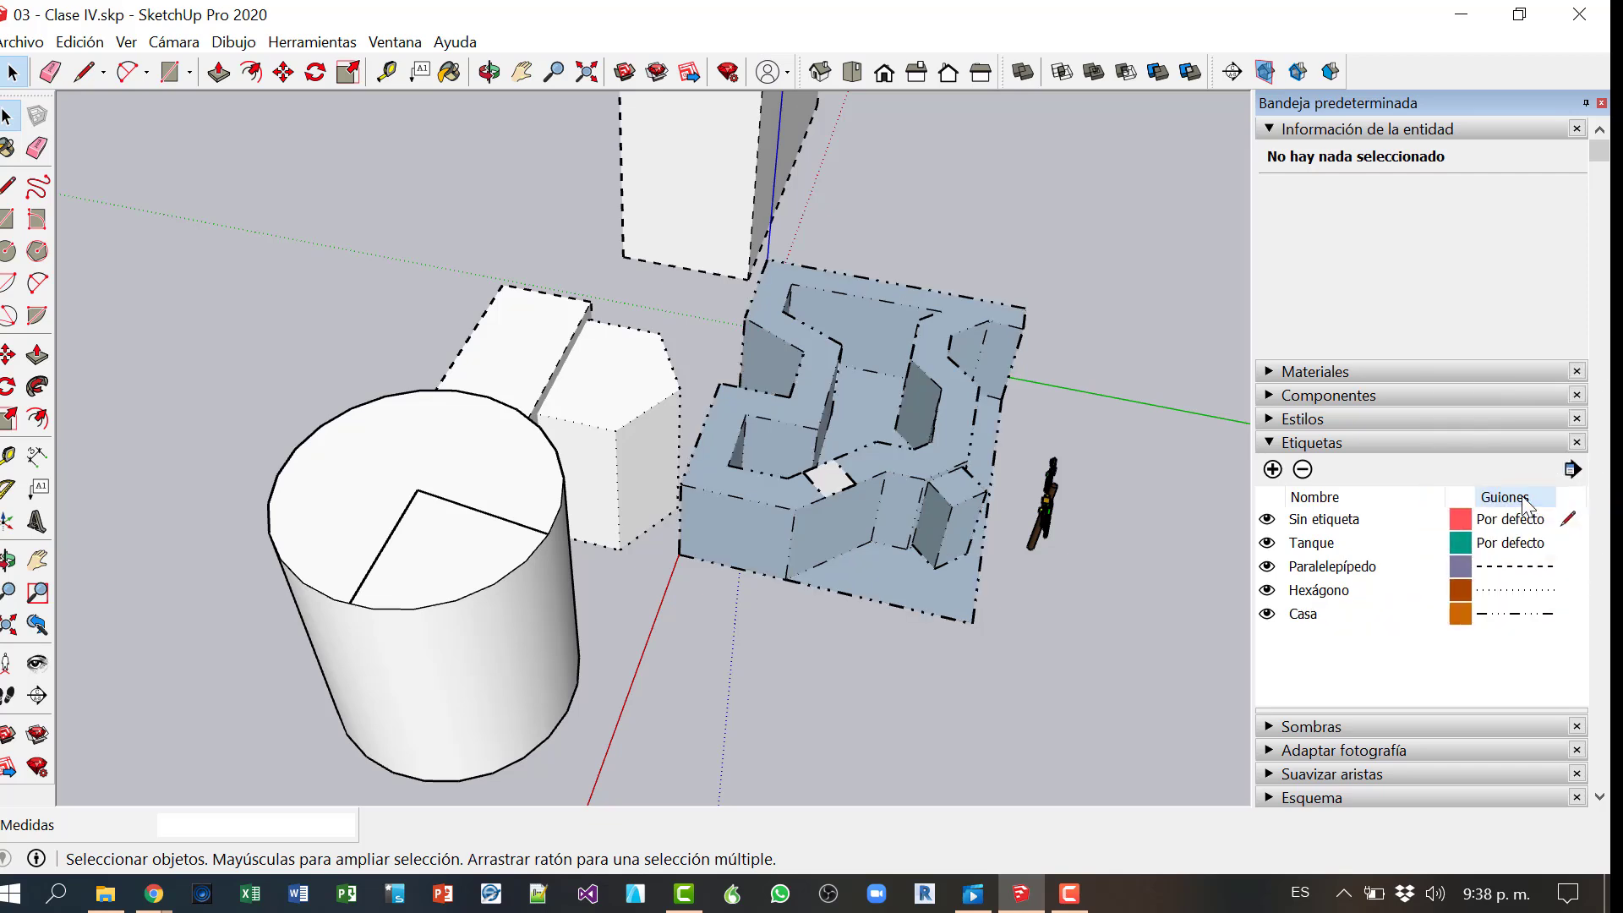
{"action": "left_click", "coordinate": [1510, 547]}
{"action": "left_click", "coordinate": [1509, 548]}
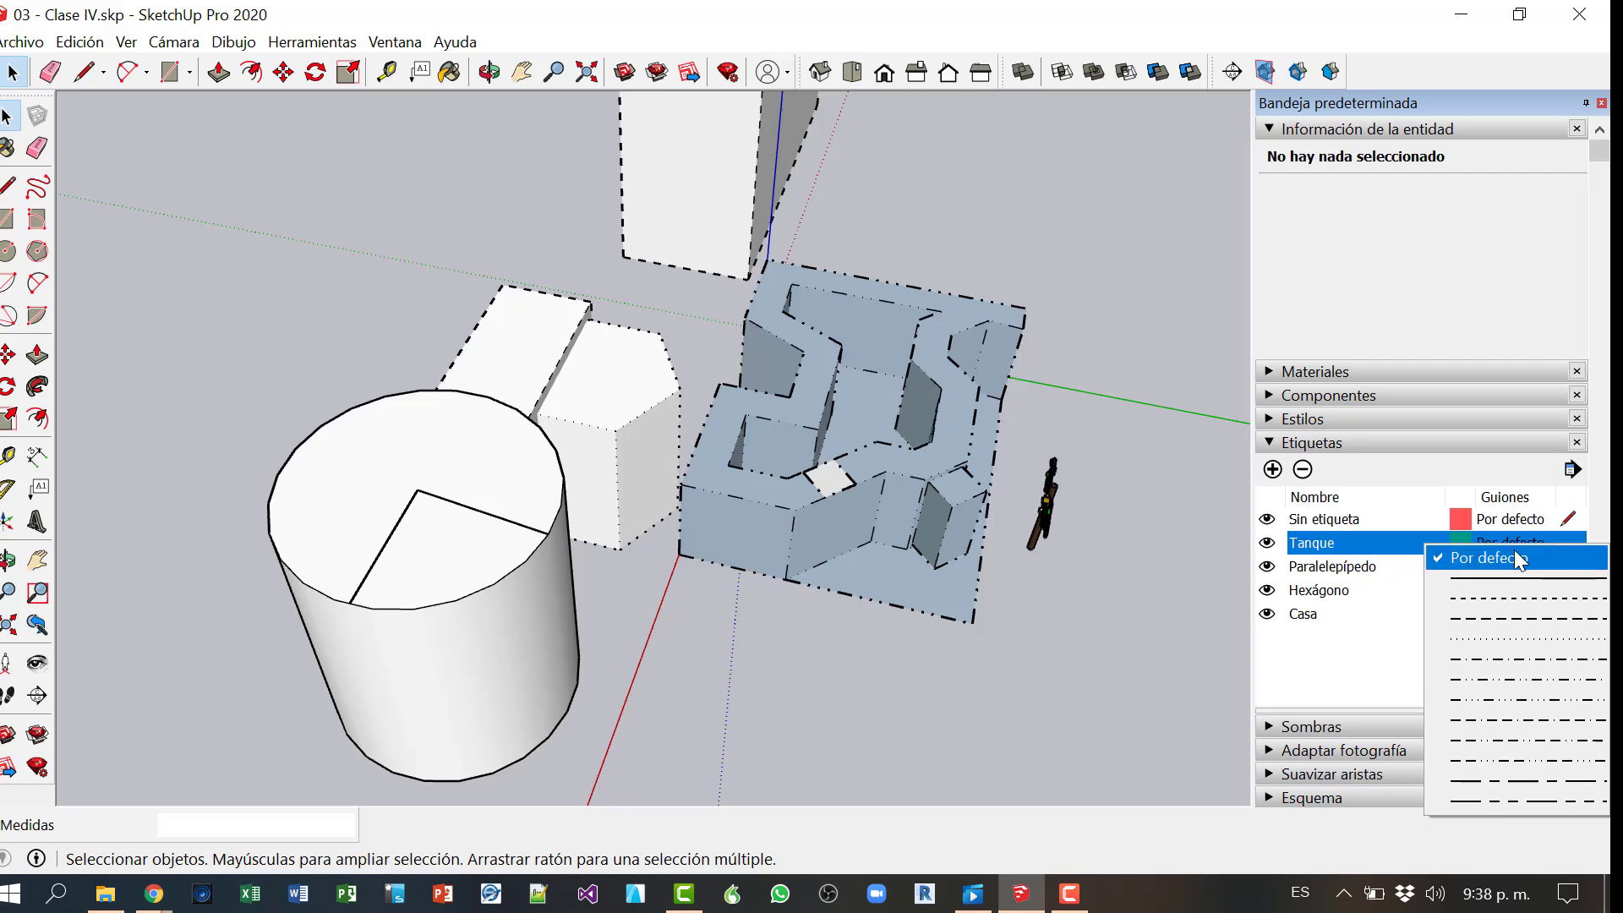
{"action": "left_click", "coordinate": [1538, 779]}
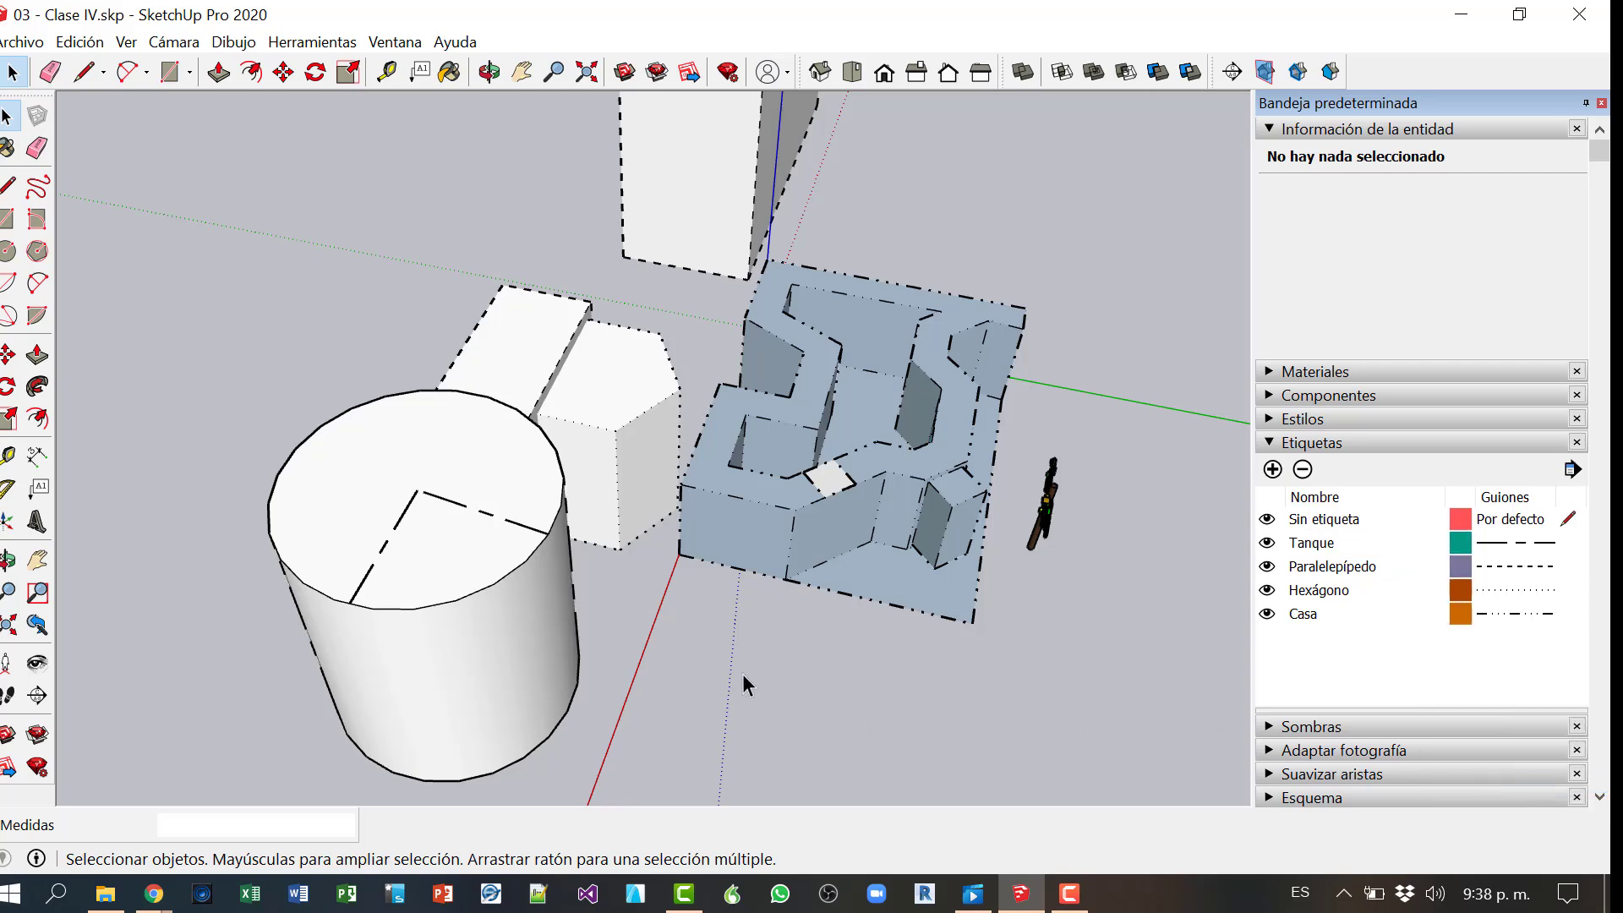
Step: Turn on colouring by tag and view the solids and their line patterns from different angles
{"action": "middle_click_drag", "start_coordinate": [742, 673], "coordinate": [545, 622]}
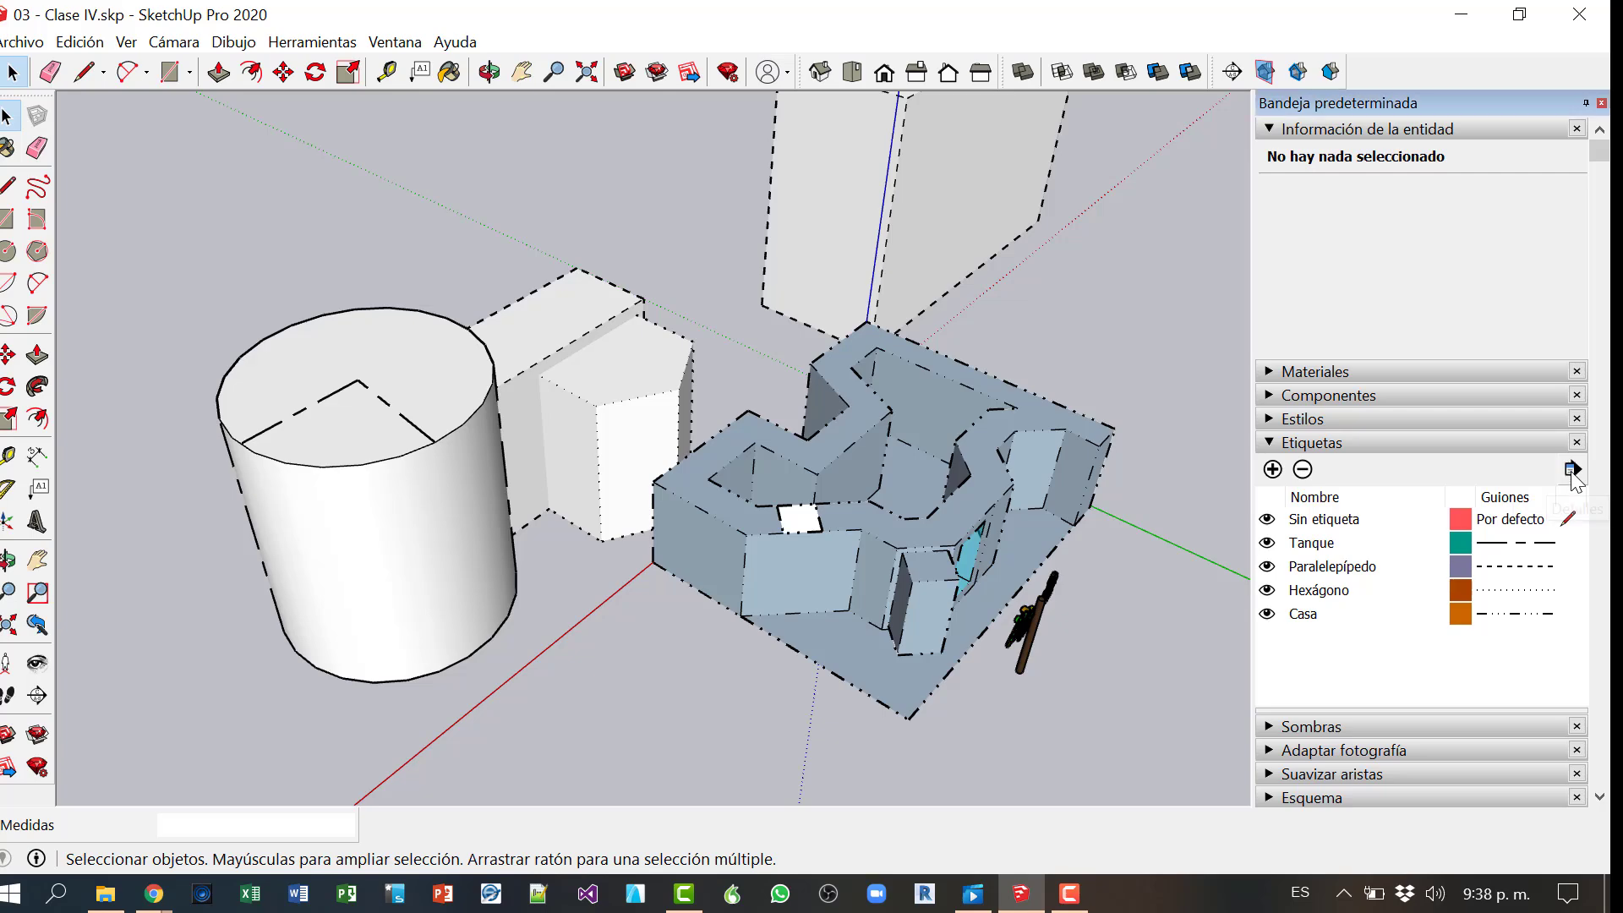
{"action": "left_click", "coordinate": [1573, 472]}
{"action": "left_click", "coordinate": [1494, 529]}
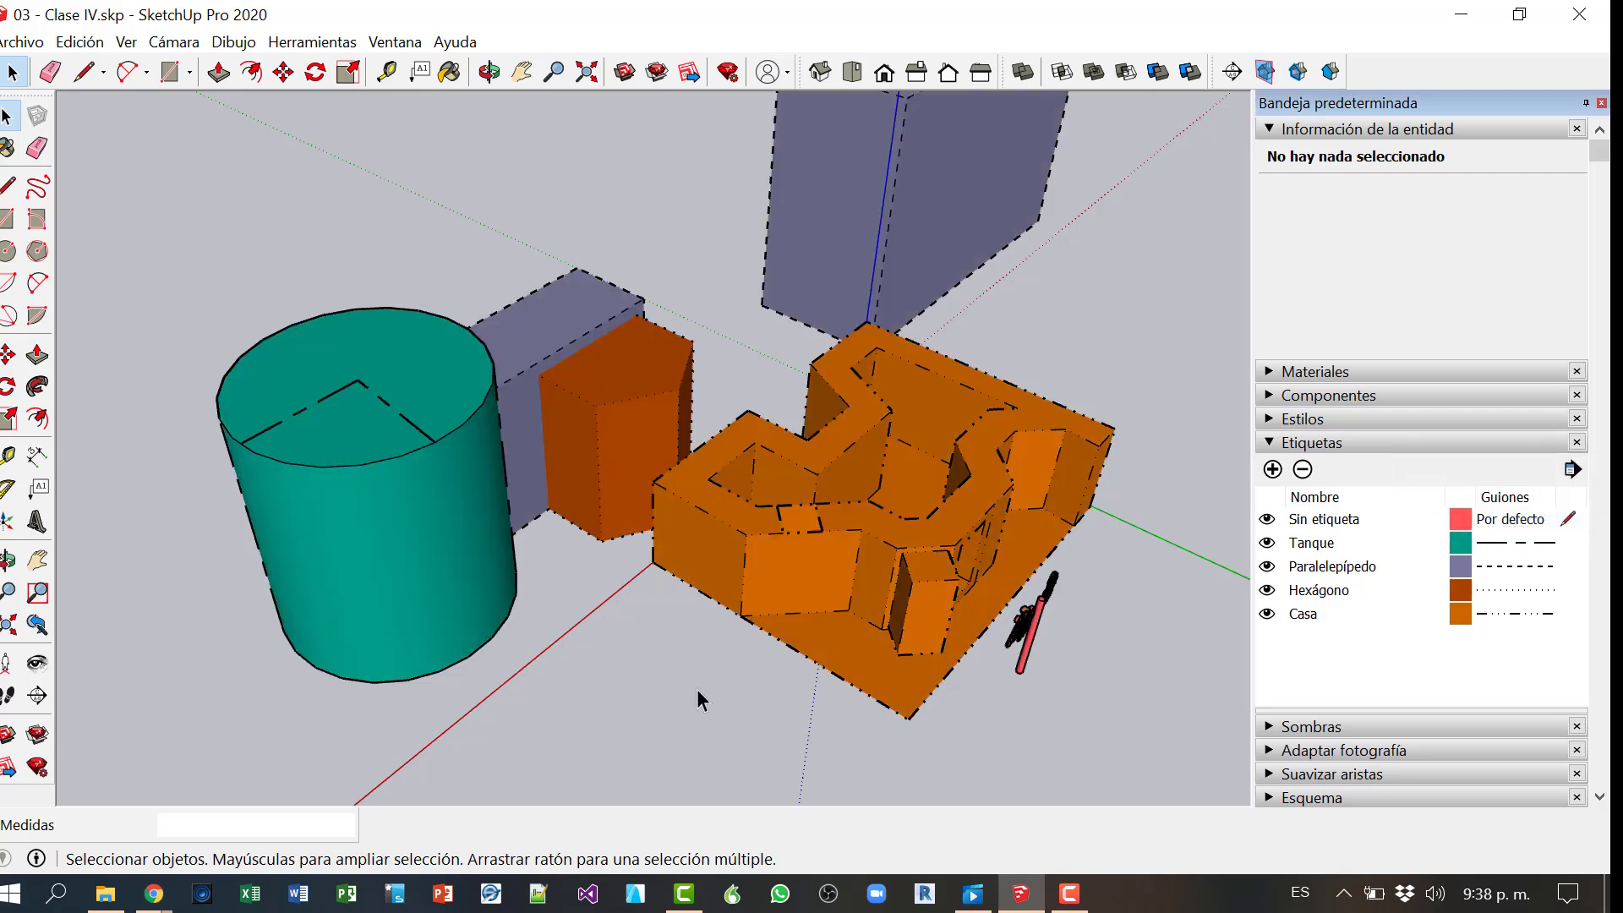
{"action": "middle_click_drag", "start_coordinate": [698, 700], "coordinate": [864, 792]}
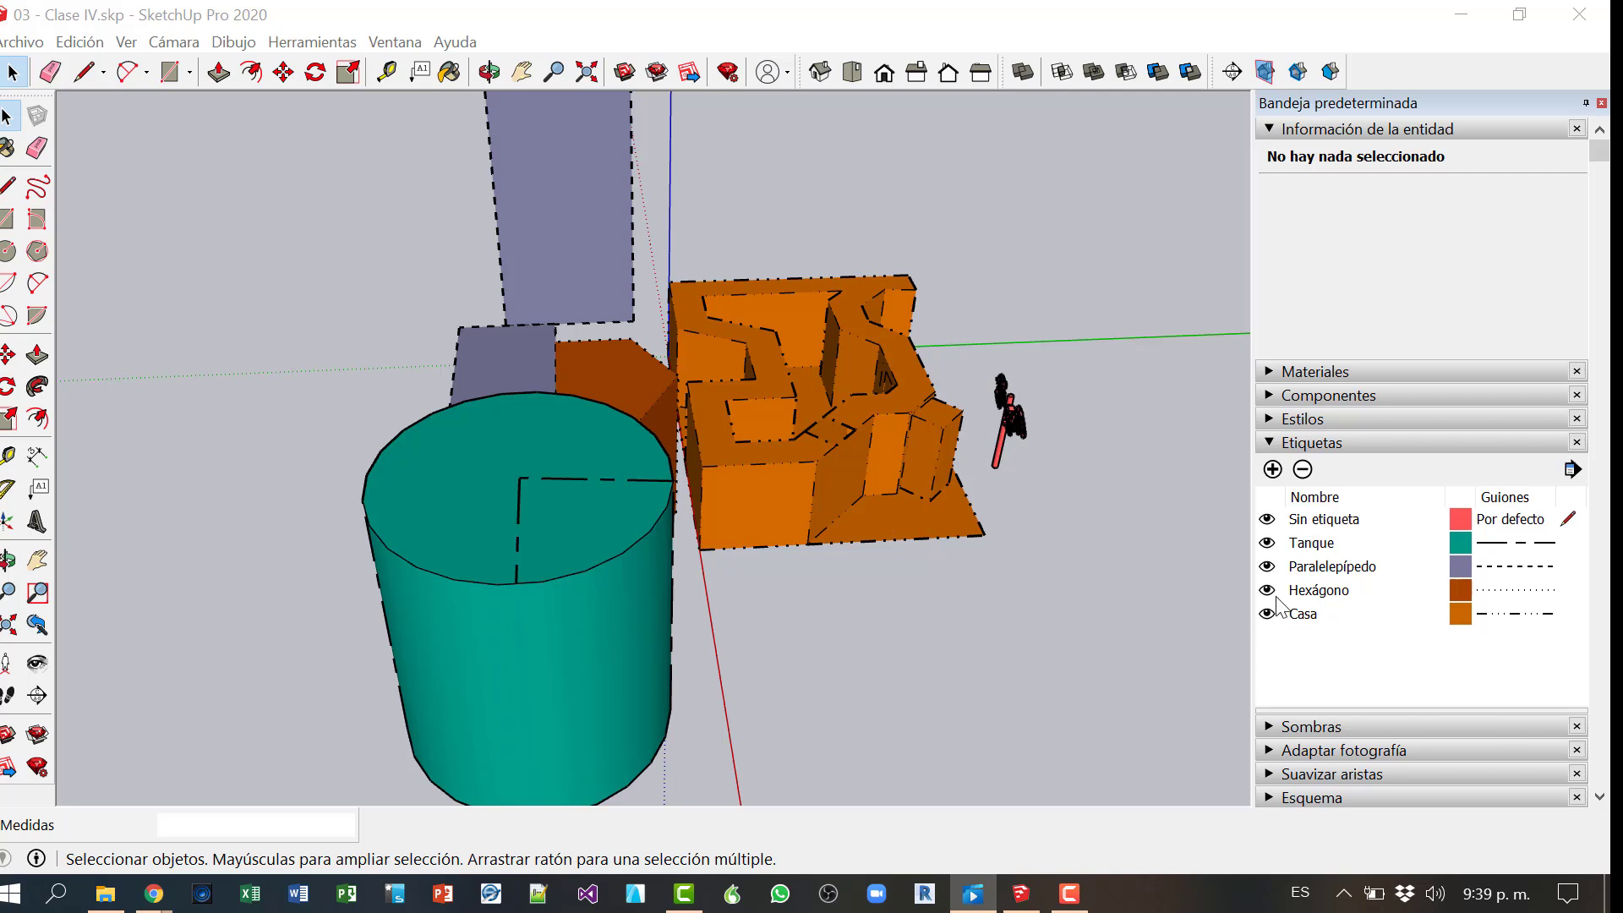
Step: Try to hide the Sin etiqueta tag
{"action": "left_click", "coordinate": [1267, 519]}
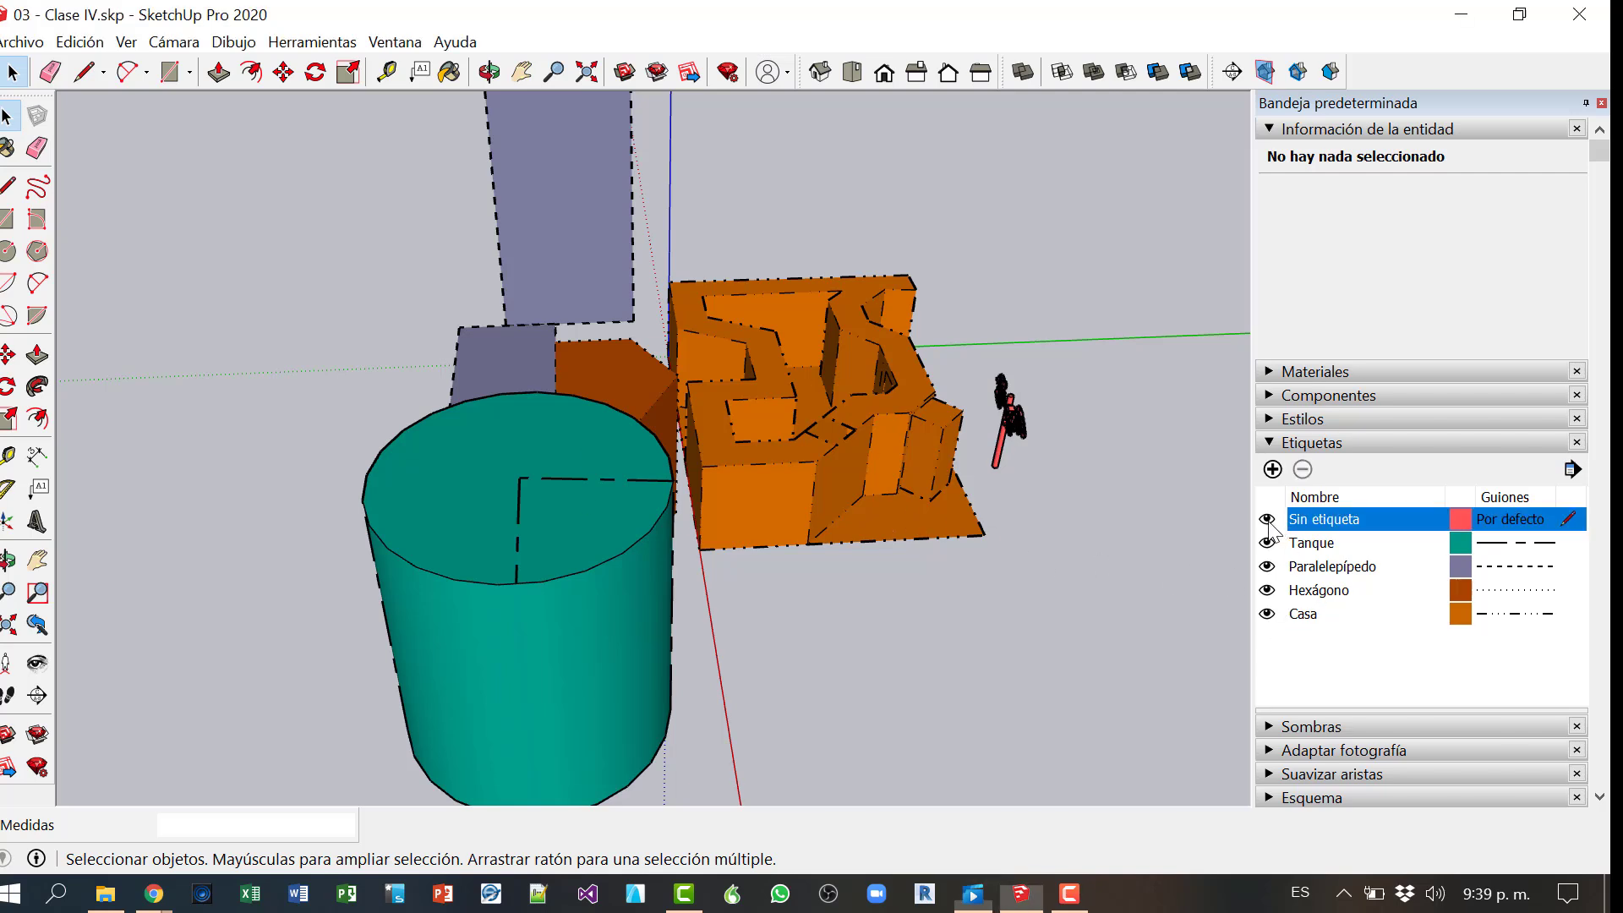
{"action": "key", "text": "Return"}
{"action": "left_click", "coordinate": [1267, 519]}
{"action": "left_click", "coordinate": [858, 528]}
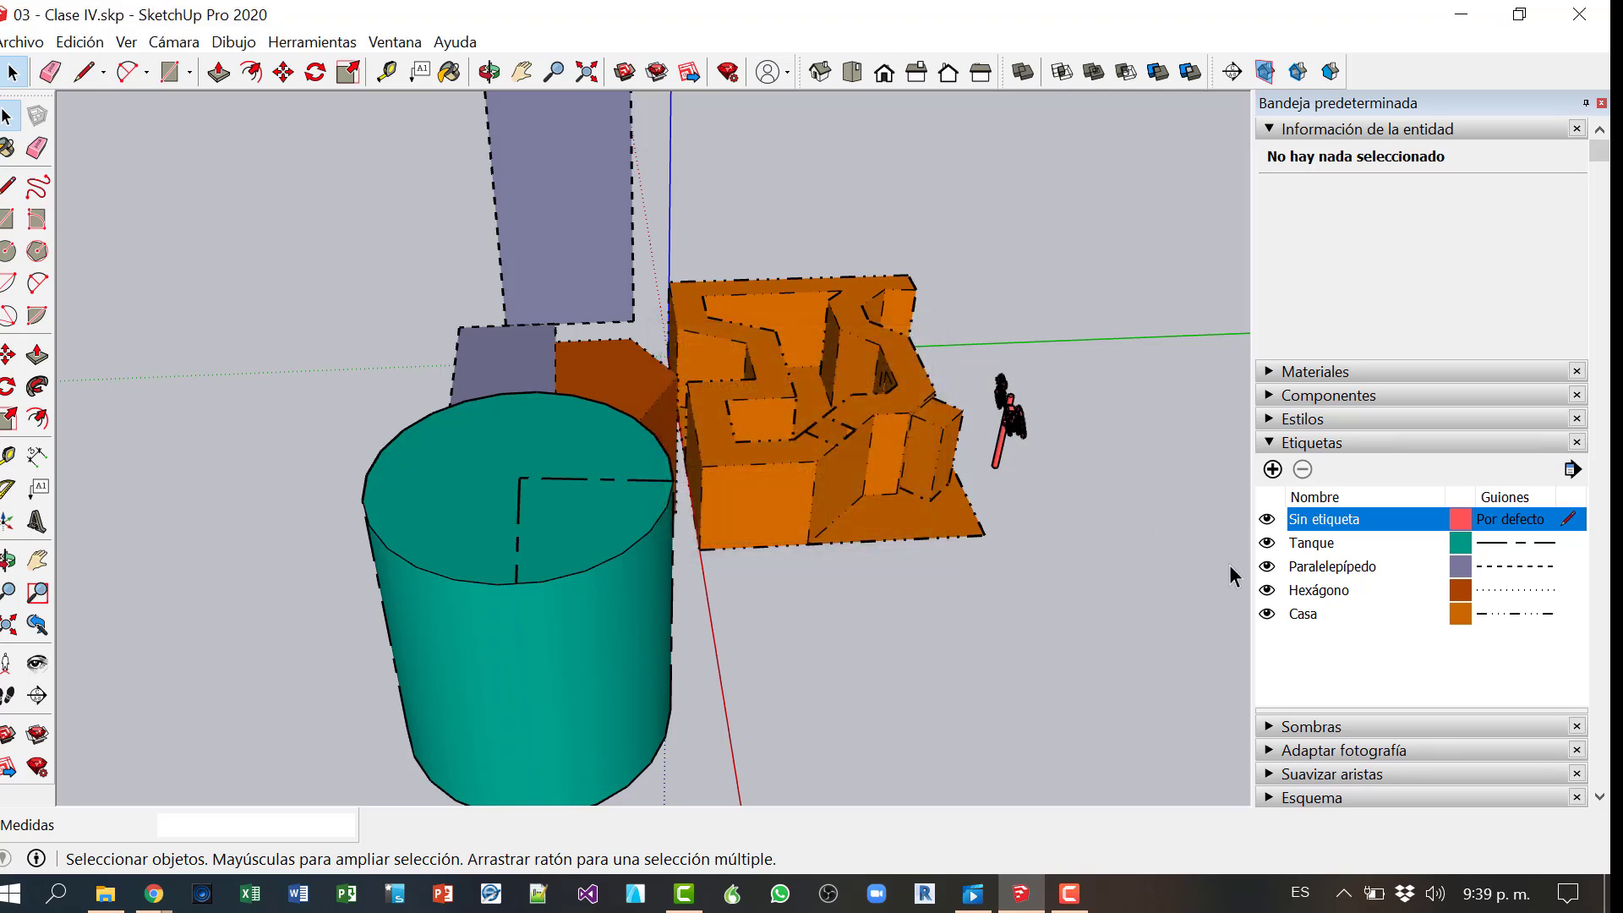
Step: Hide the Paralelepípedo, Hexágono and Casa tags and view the remaining cylinder
{"action": "left_click", "coordinate": [1267, 567]}
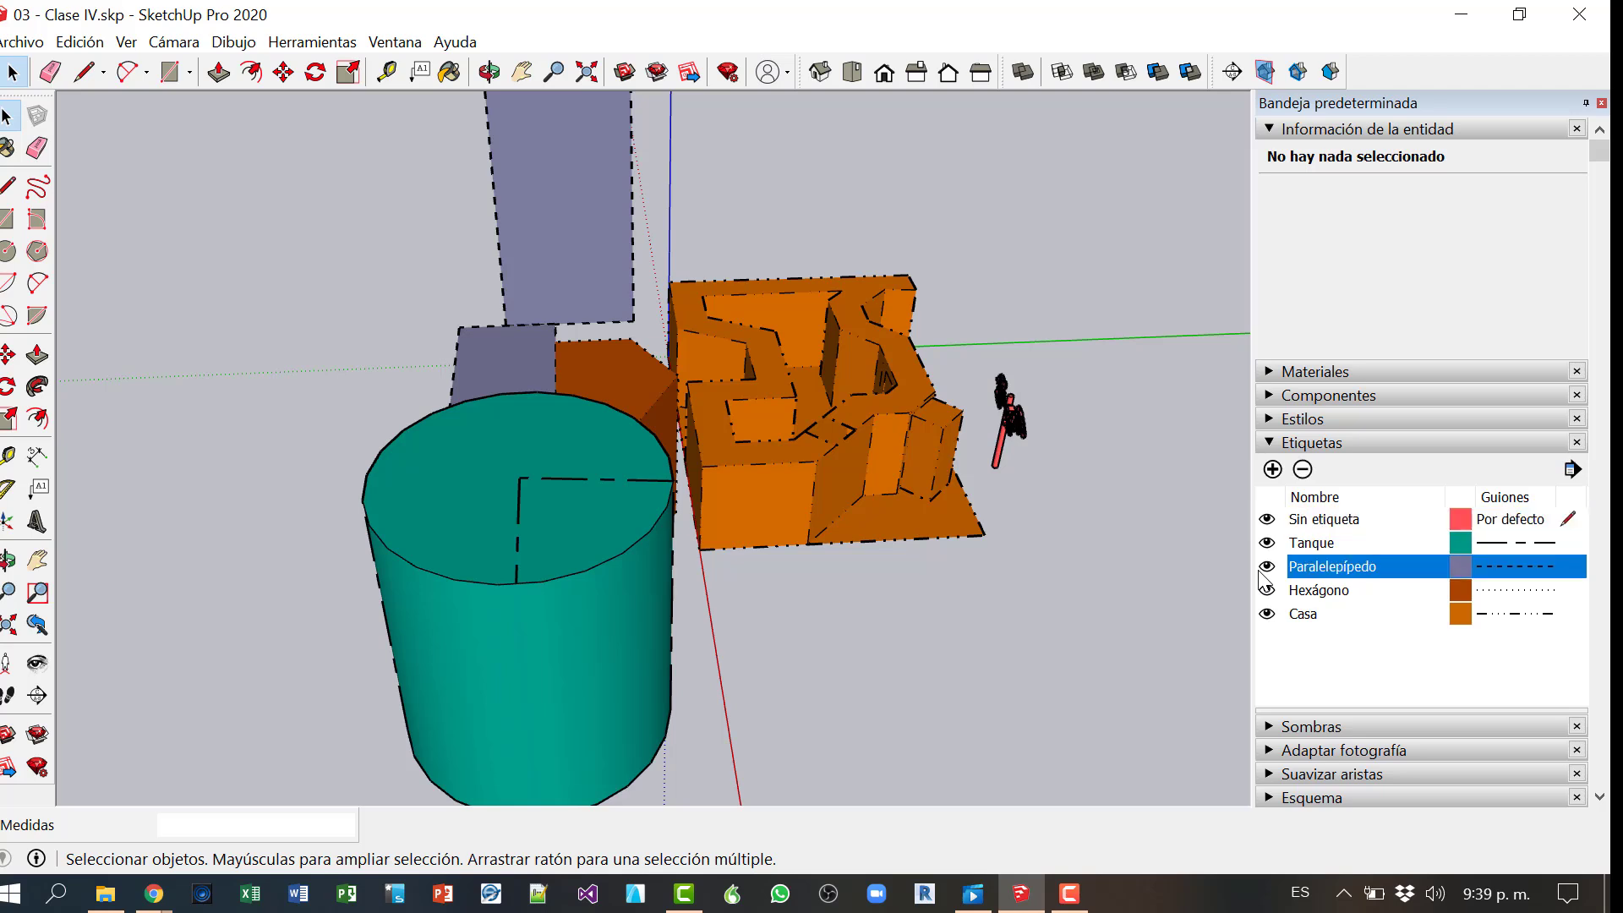
{"action": "left_click", "coordinate": [1267, 590]}
{"action": "left_click", "coordinate": [1267, 613]}
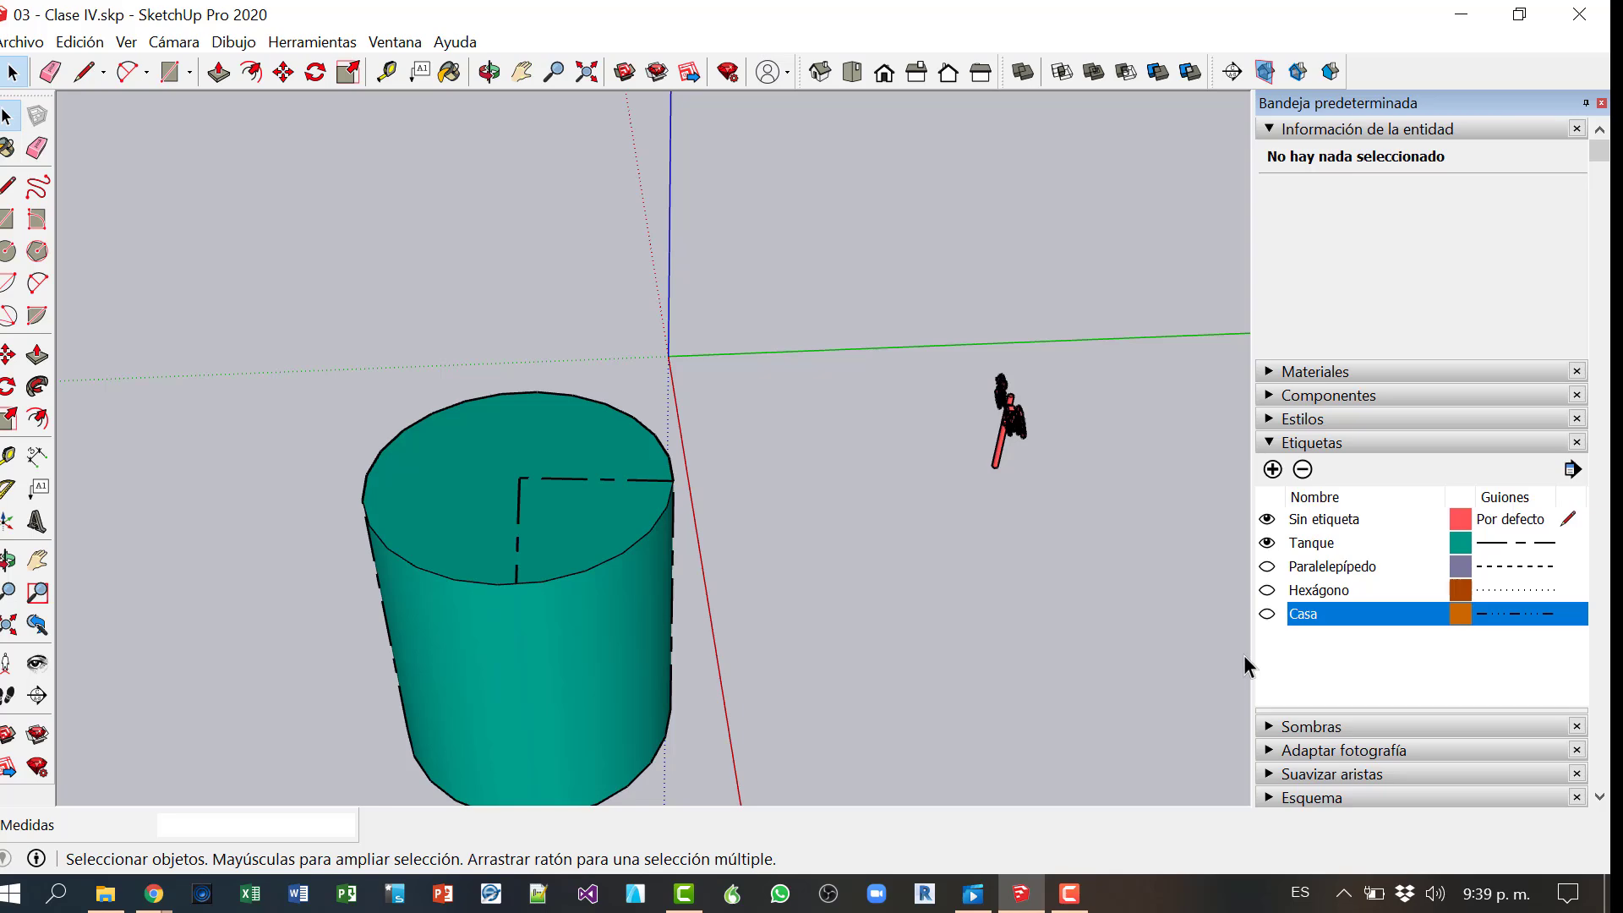
{"action": "mouse_move", "coordinate": [1087, 589]}
{"action": "middle_mouse_down"}
{"action": "mouse_move", "coordinate": [1026, 616]}
{"action": "mouse_move", "coordinate": [804, 616]}
{"action": "mouse_move", "coordinate": [1074, 592]}
{"action": "middle_mouse_up"}
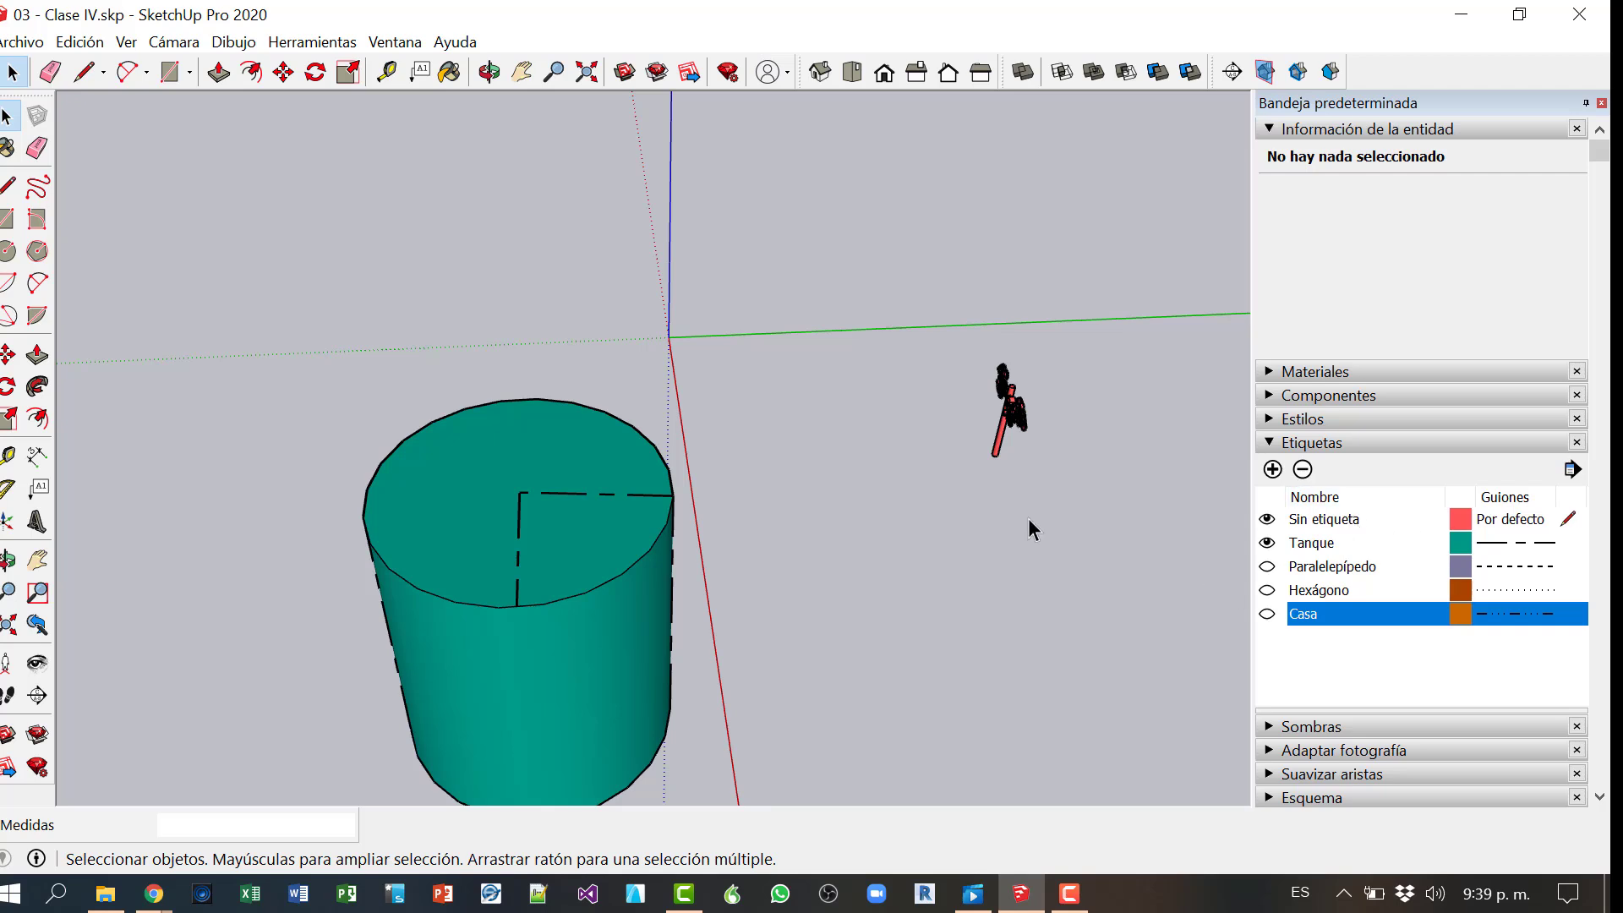
{"action": "scroll", "coordinate": [972, 600], "scroll_direction": "down", "scroll_amount": 3}
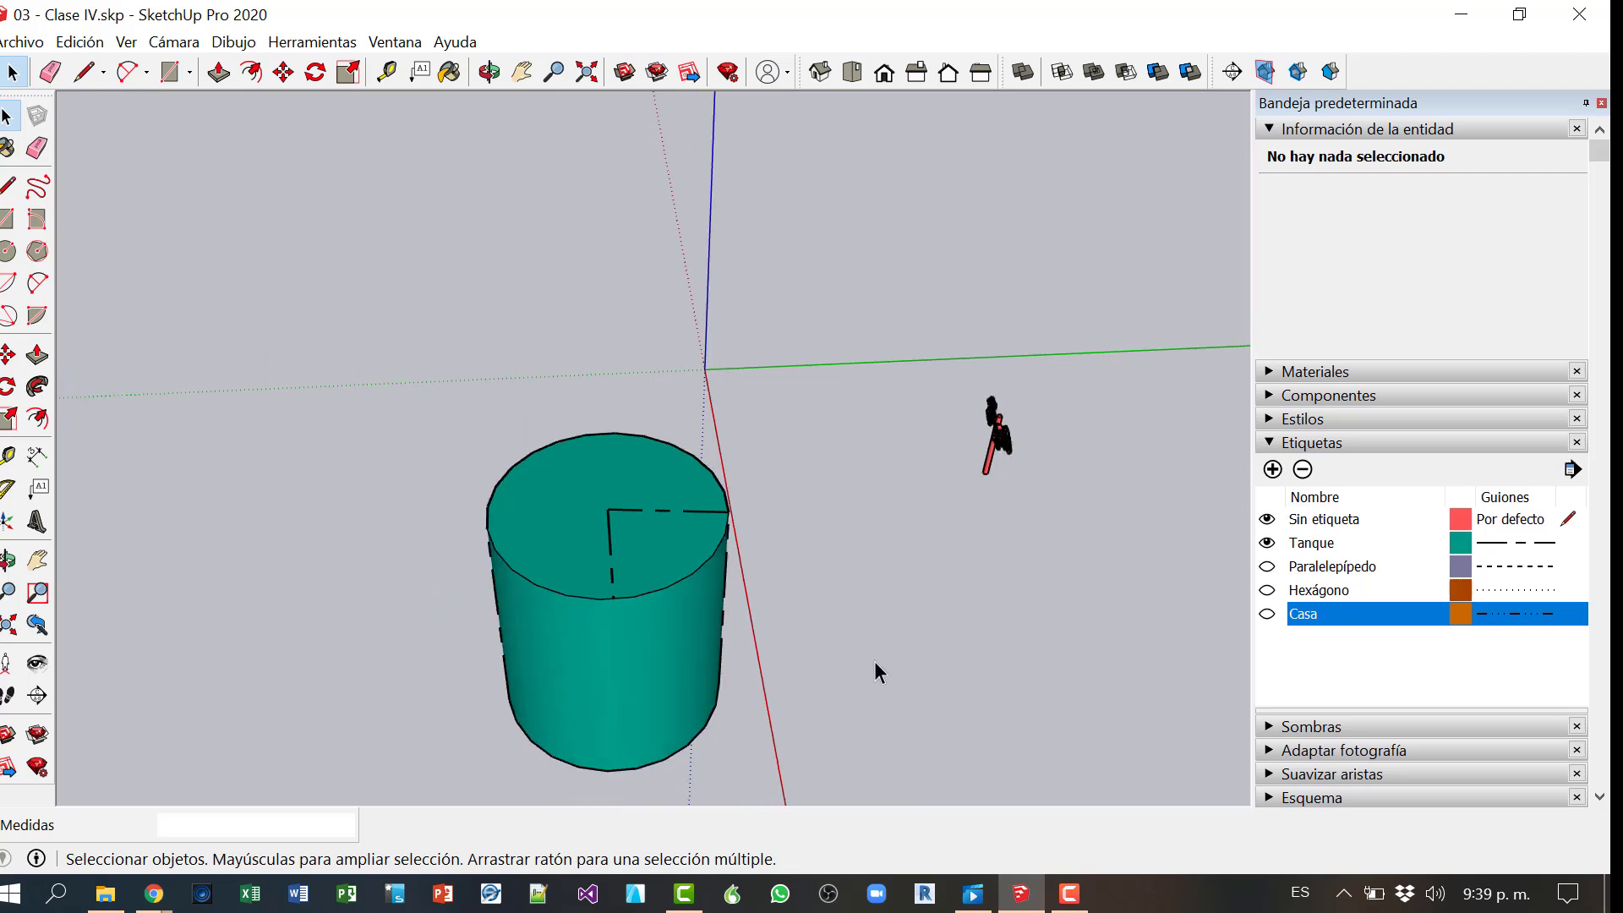
{"action": "middle_click_drag", "start_coordinate": [874, 661], "coordinate": [829, 671]}
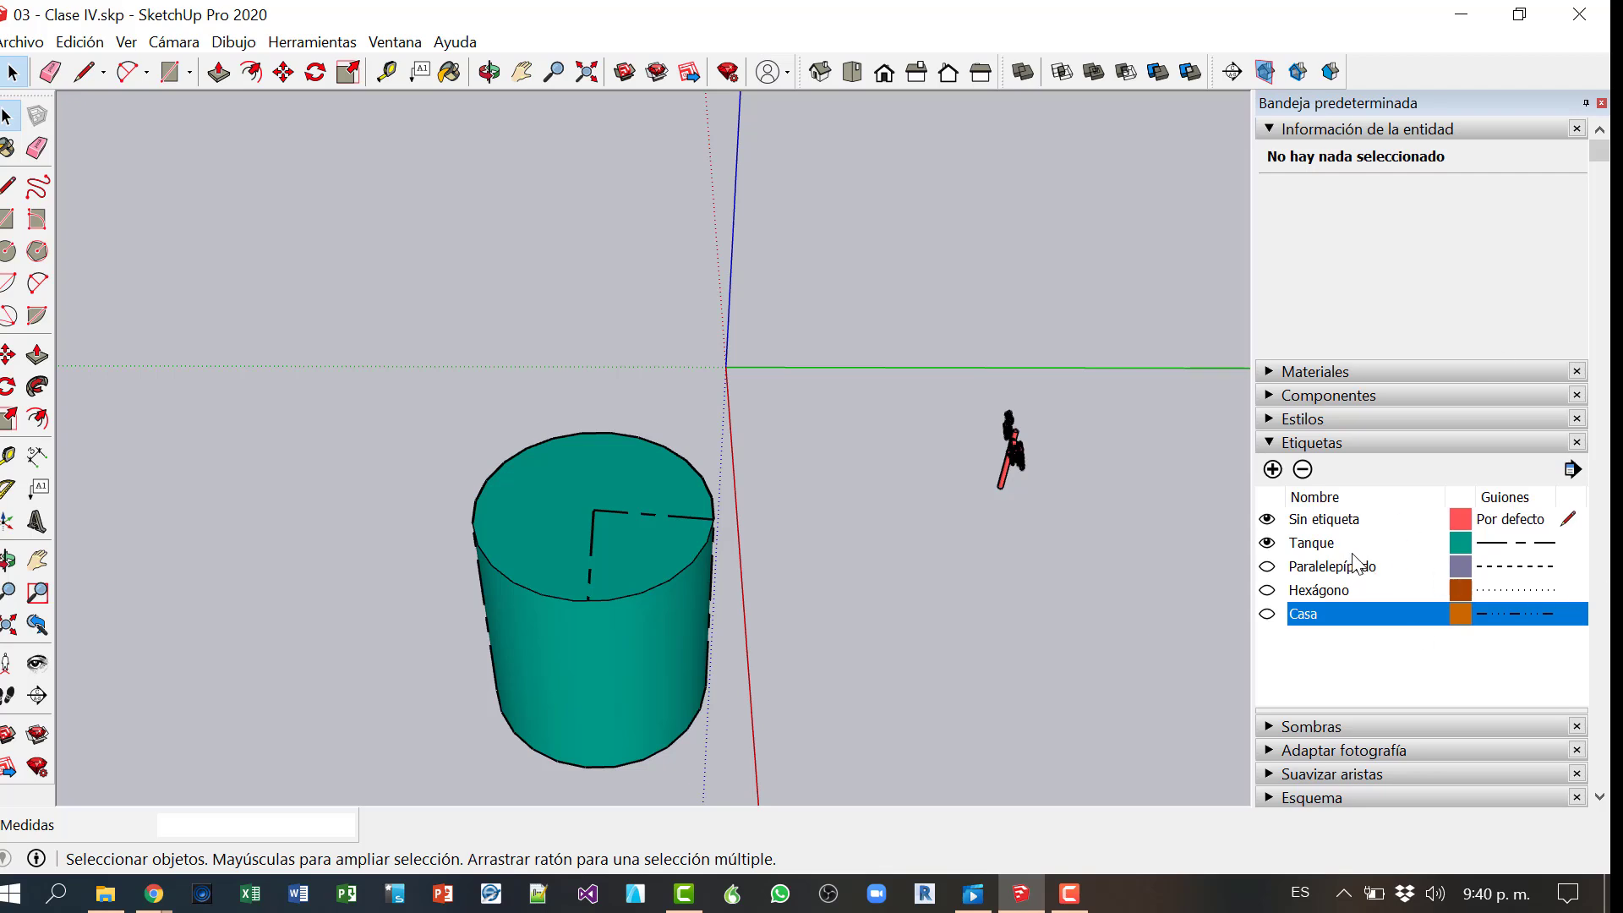
Step: Show the Casa, Hexágono and Paralelepípedo tags again
{"action": "left_click", "coordinate": [1266, 615]}
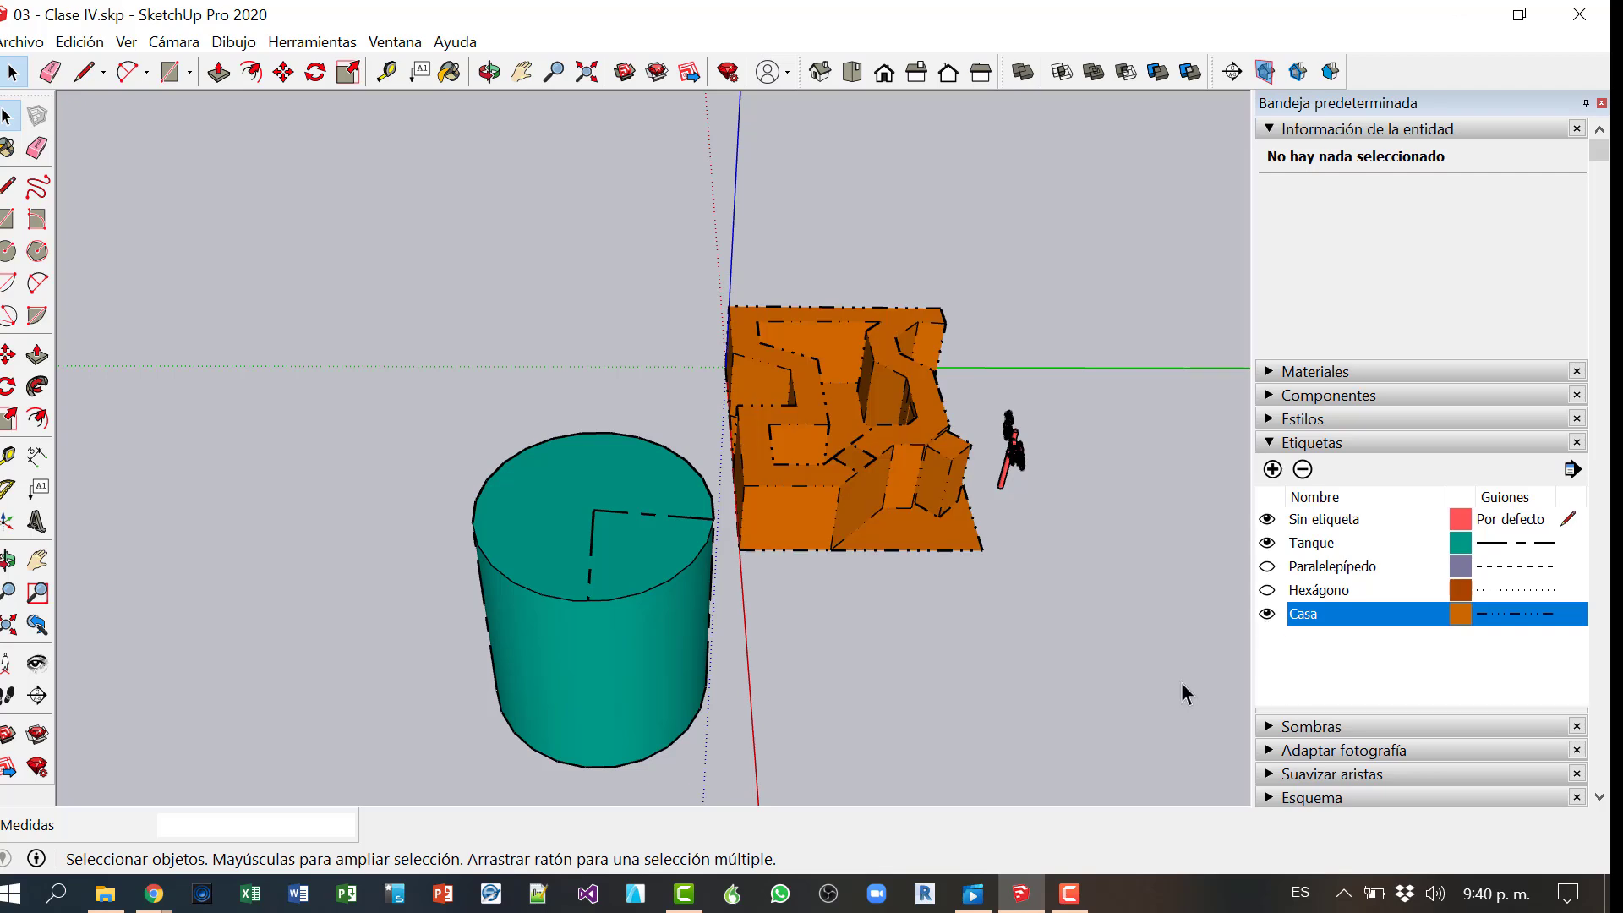
{"action": "left_click", "coordinate": [1266, 590]}
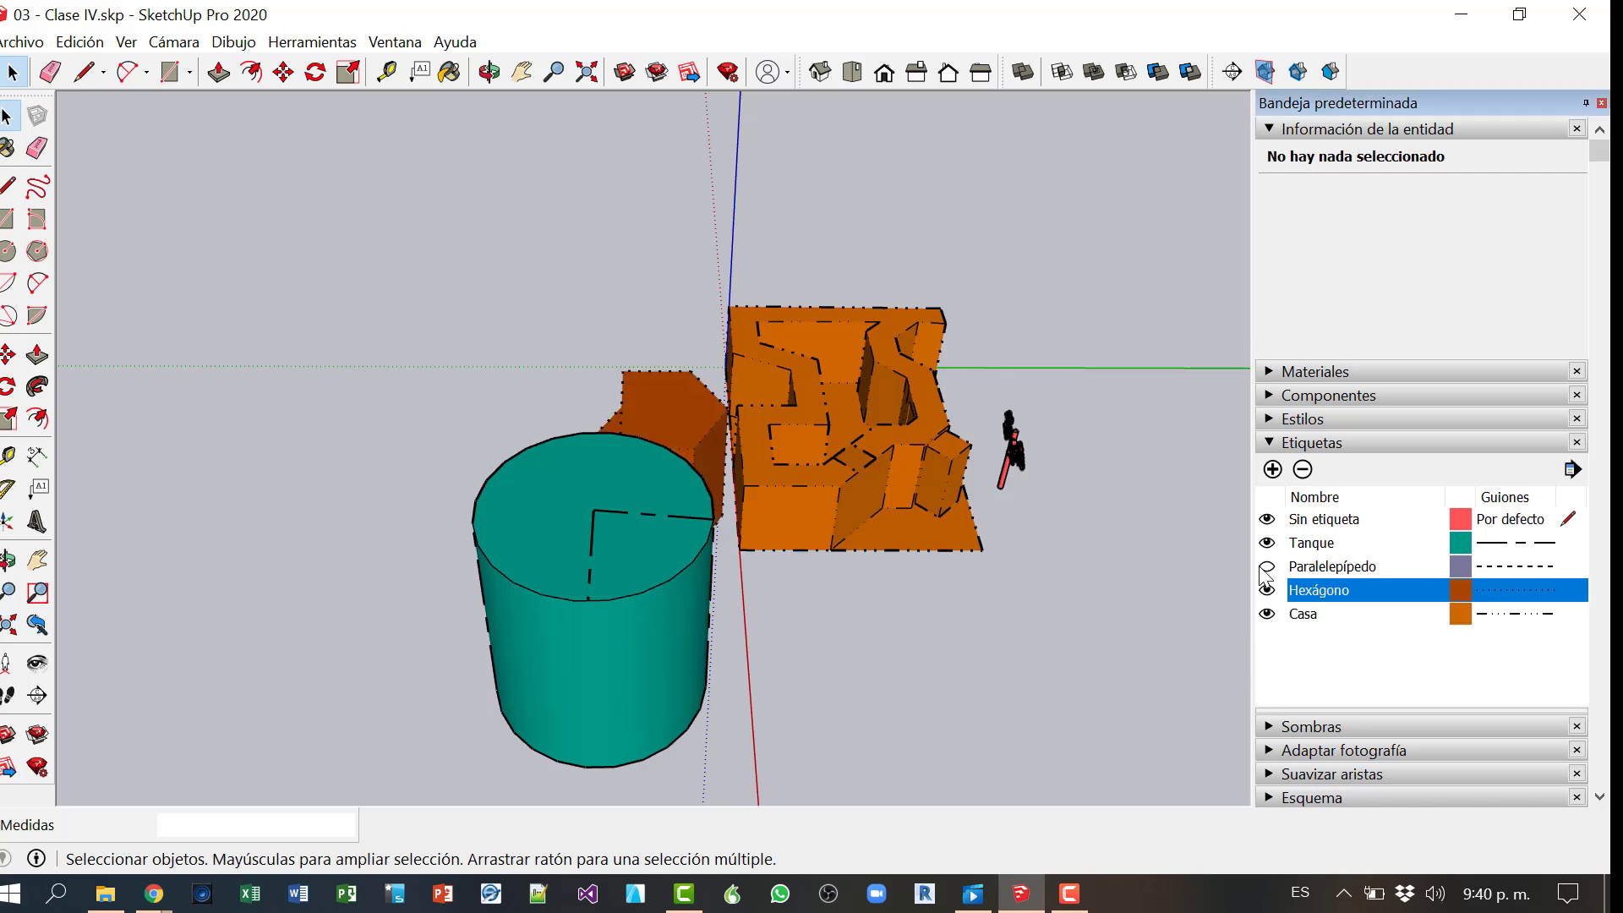
{"action": "left_click", "coordinate": [1267, 566]}
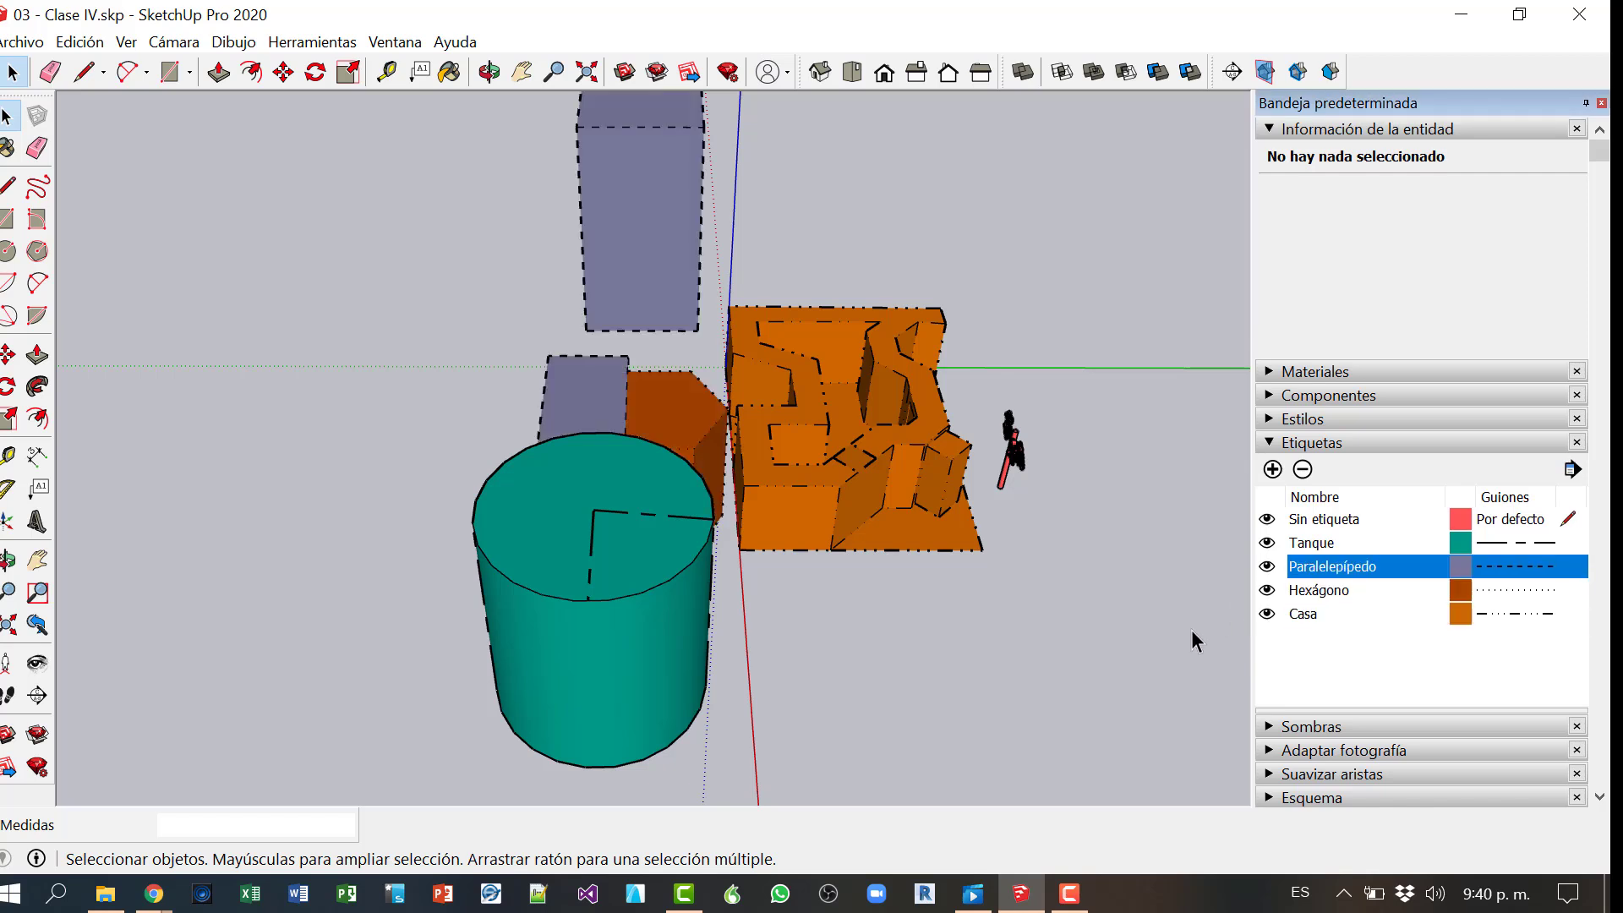
Step: Reset the dash pattern of the Tanque, Paralelepípedo, Hexágono and Casa tags to Por defecto
{"action": "left_click", "coordinate": [1513, 543]}
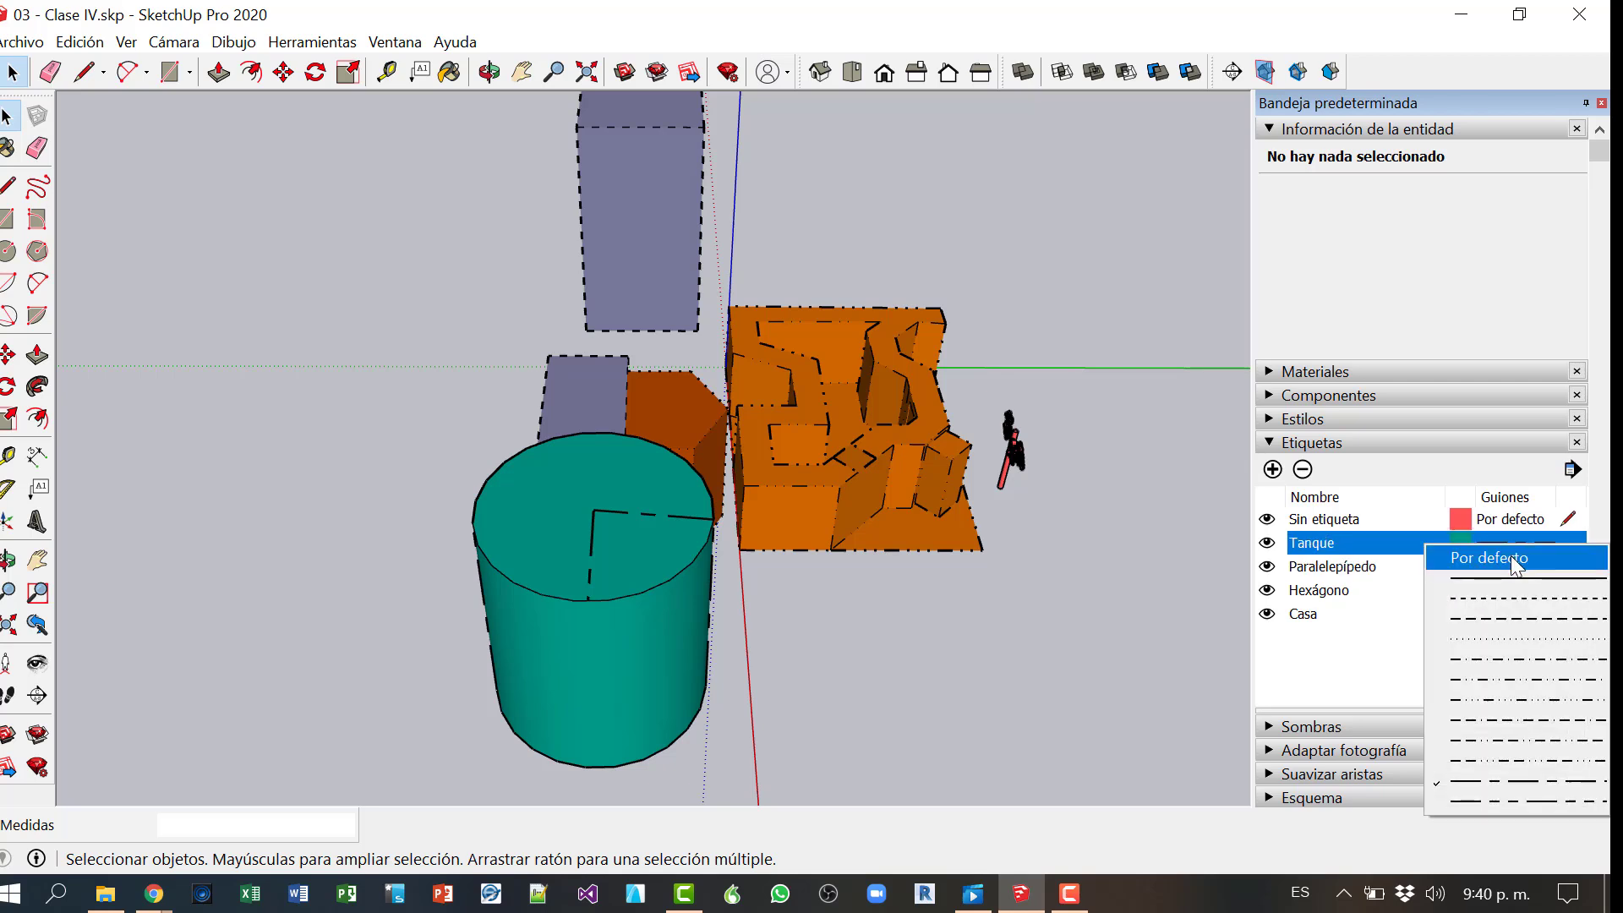
{"action": "left_click", "coordinate": [1515, 560]}
{"action": "left_click", "coordinate": [1526, 566]}
{"action": "left_click", "coordinate": [1517, 582]}
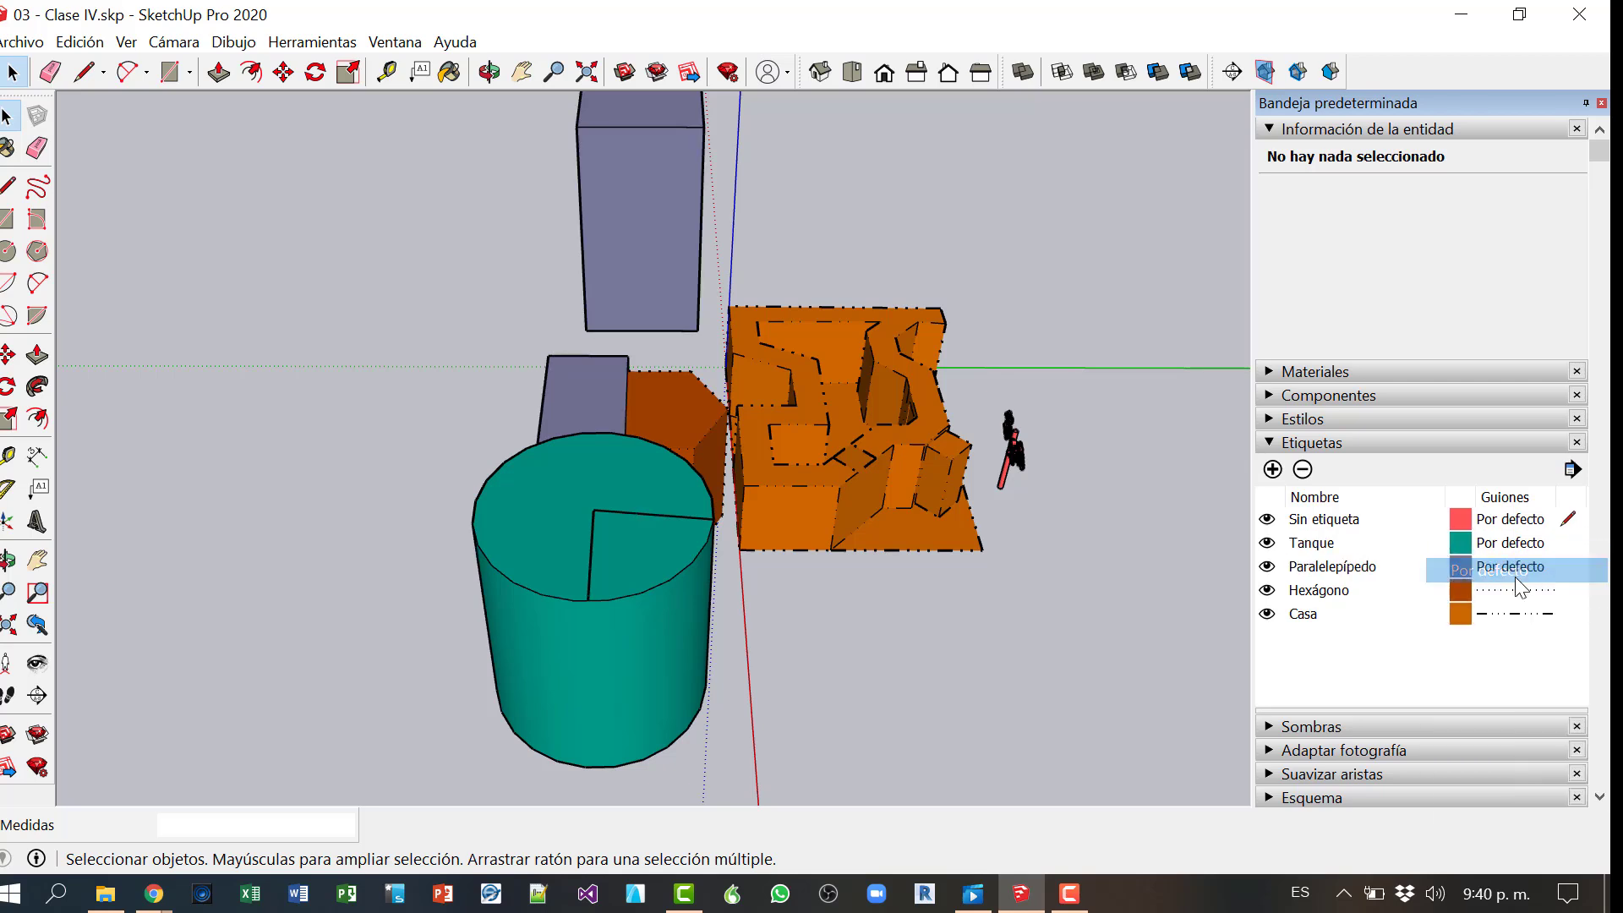
{"action": "left_click", "coordinate": [1515, 585]}
{"action": "left_click", "coordinate": [1515, 583]}
{"action": "left_click", "coordinate": [1519, 602]}
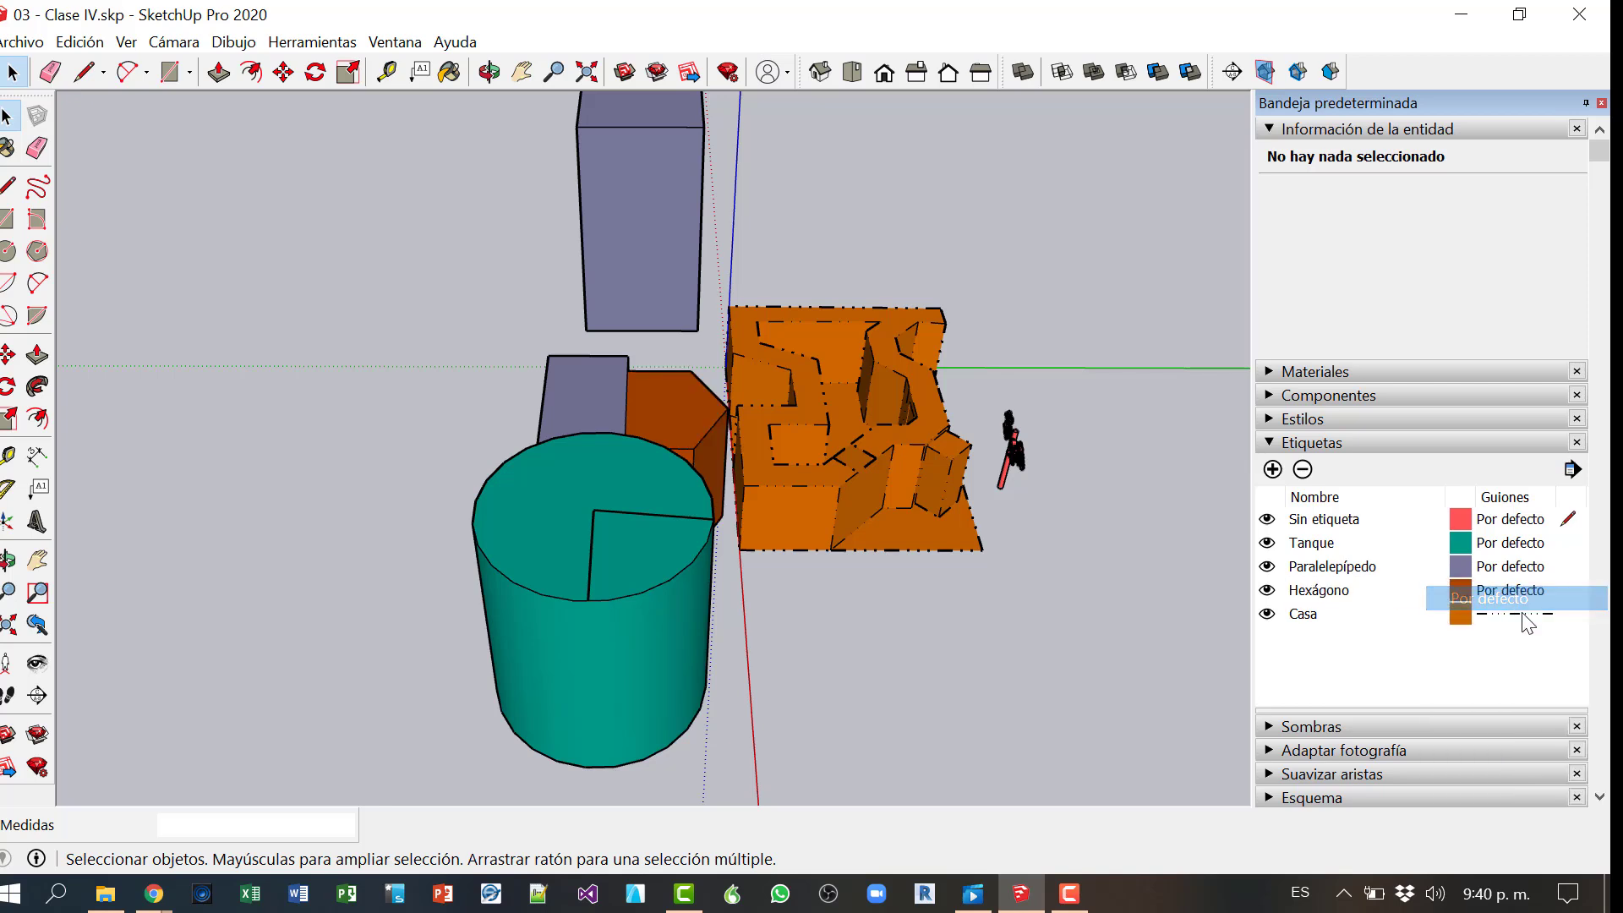
{"action": "left_click", "coordinate": [1521, 615]}
{"action": "left_click", "coordinate": [1522, 615]}
{"action": "left_click", "coordinate": [1499, 355]}
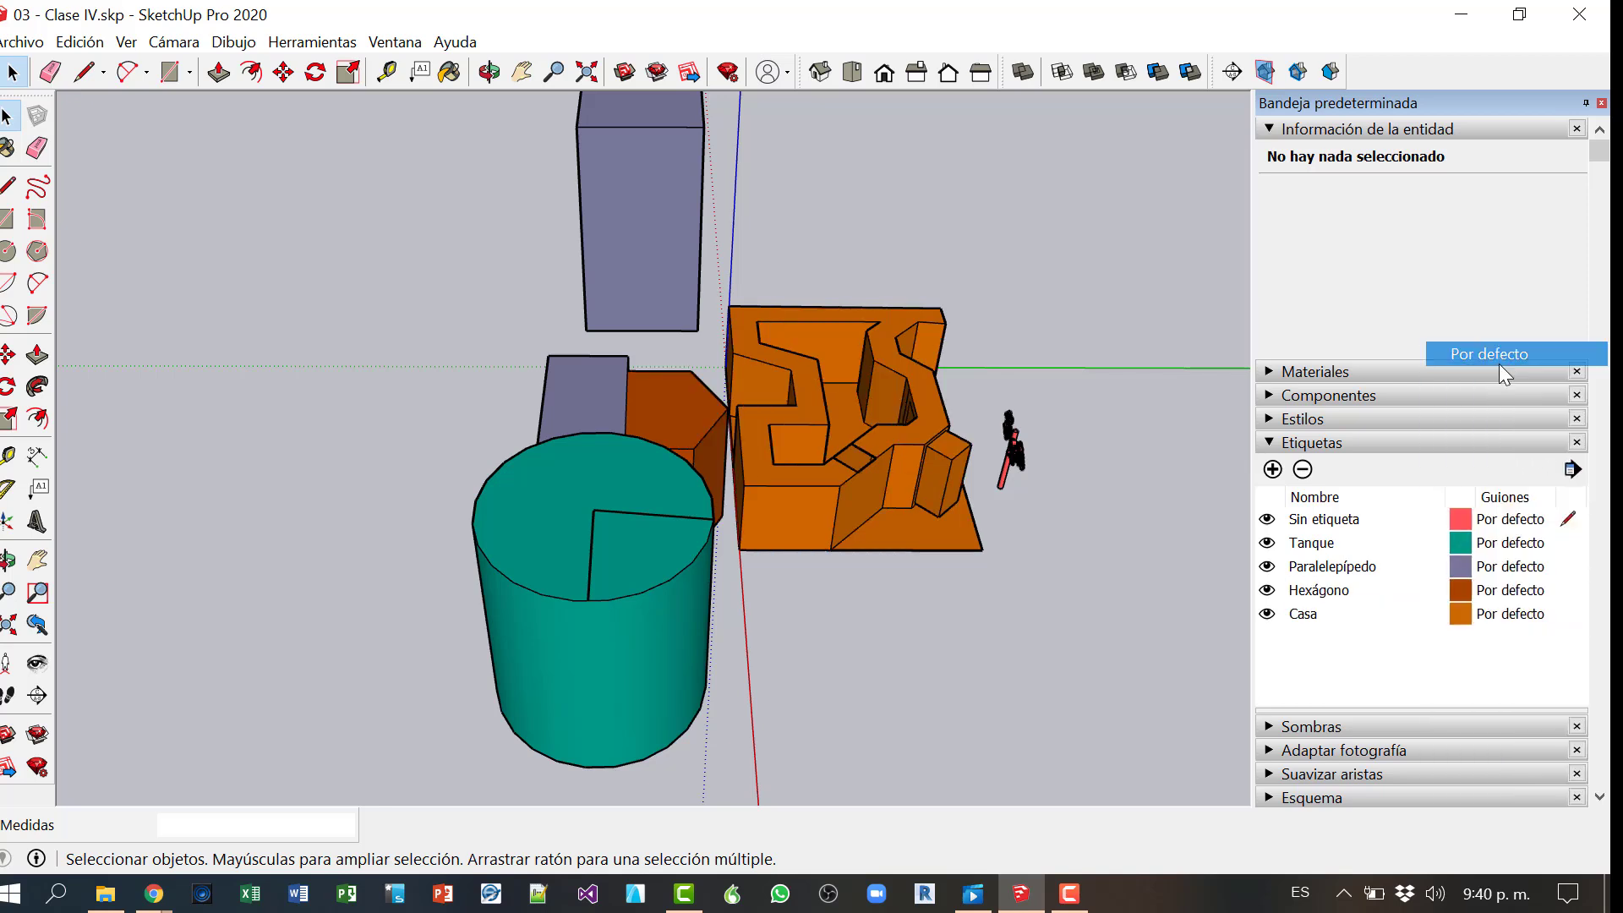
Step: Turn off colouring by tag for the model
{"action": "left_click", "coordinate": [1572, 470]}
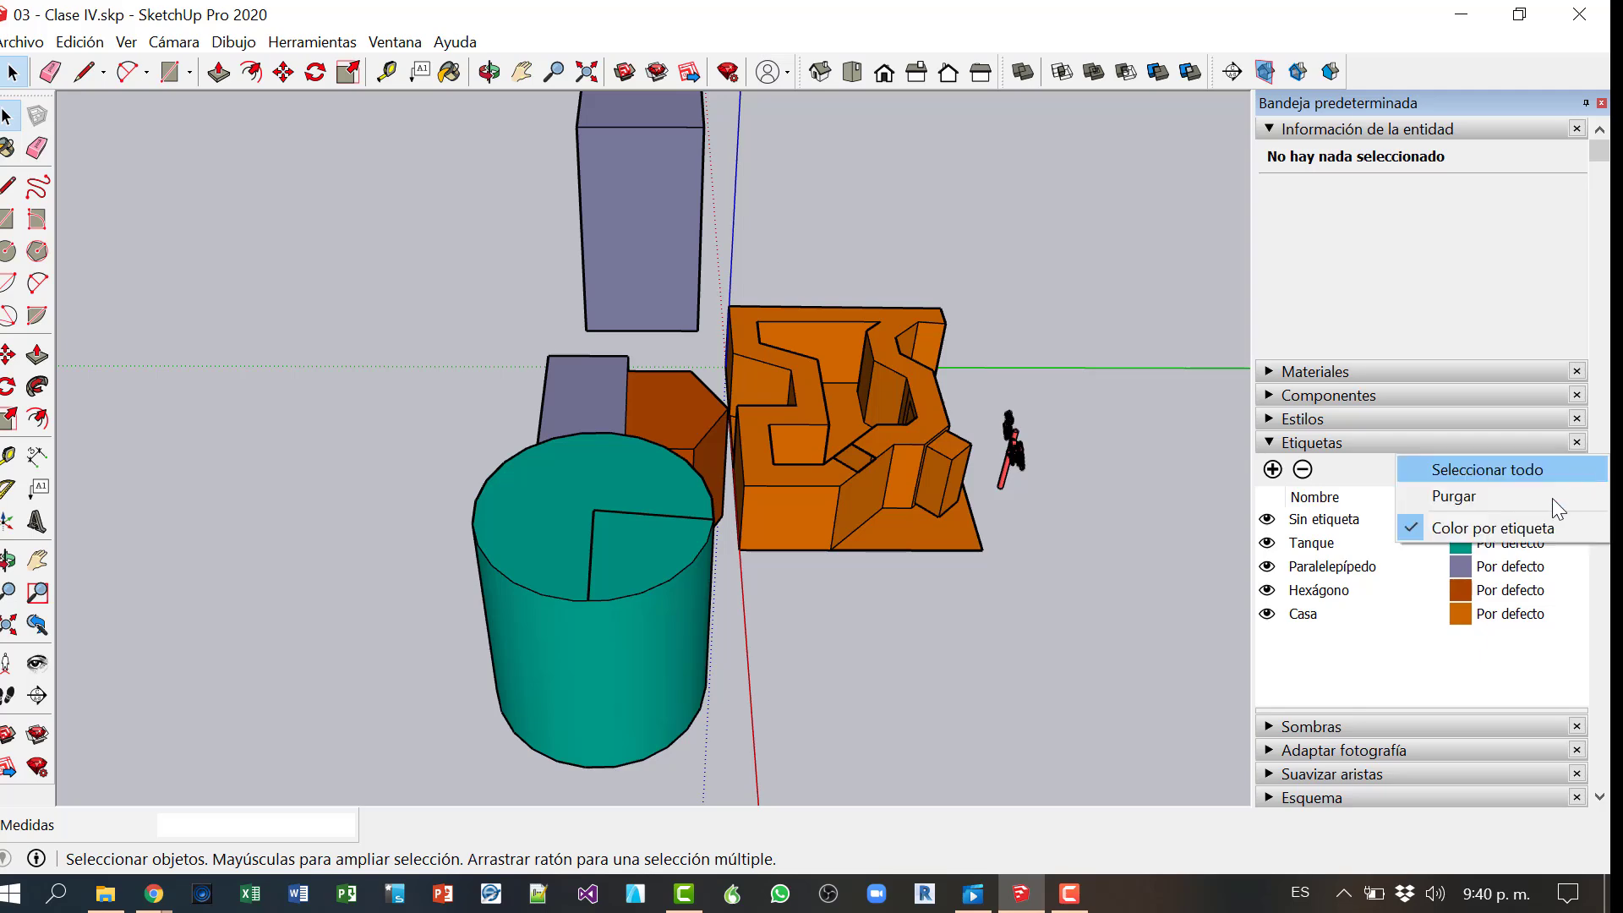
{"action": "left_click", "coordinate": [1489, 526]}
{"action": "mouse_move", "coordinate": [1042, 636]}
{"action": "middle_mouse_down"}
{"action": "mouse_move", "coordinate": [887, 739]}
{"action": "mouse_move", "coordinate": [536, 750]}
{"action": "mouse_move", "coordinate": [747, 763]}
{"action": "mouse_move", "coordinate": [1130, 558]}
{"action": "mouse_move", "coordinate": [1130, 626]}
{"action": "mouse_move", "coordinate": [1036, 653]}
{"action": "middle_mouse_up"}
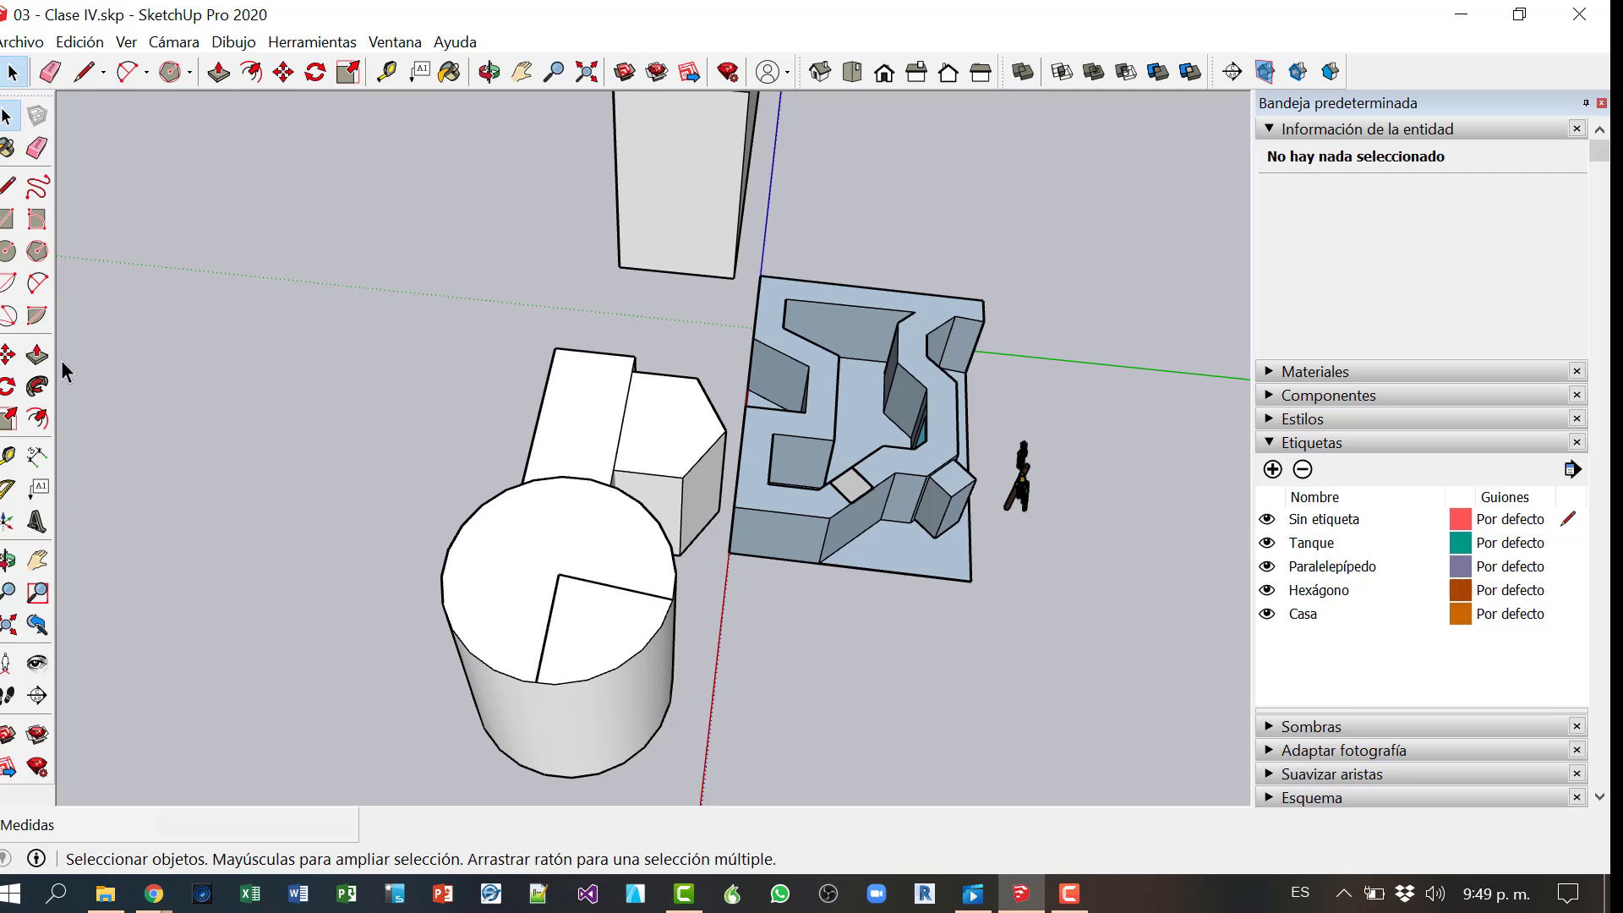
Step: Draw a circle with a radius of about 2.06 m on open ground beside the solids and select its edge
{"action": "left_click", "coordinate": [7, 251]}
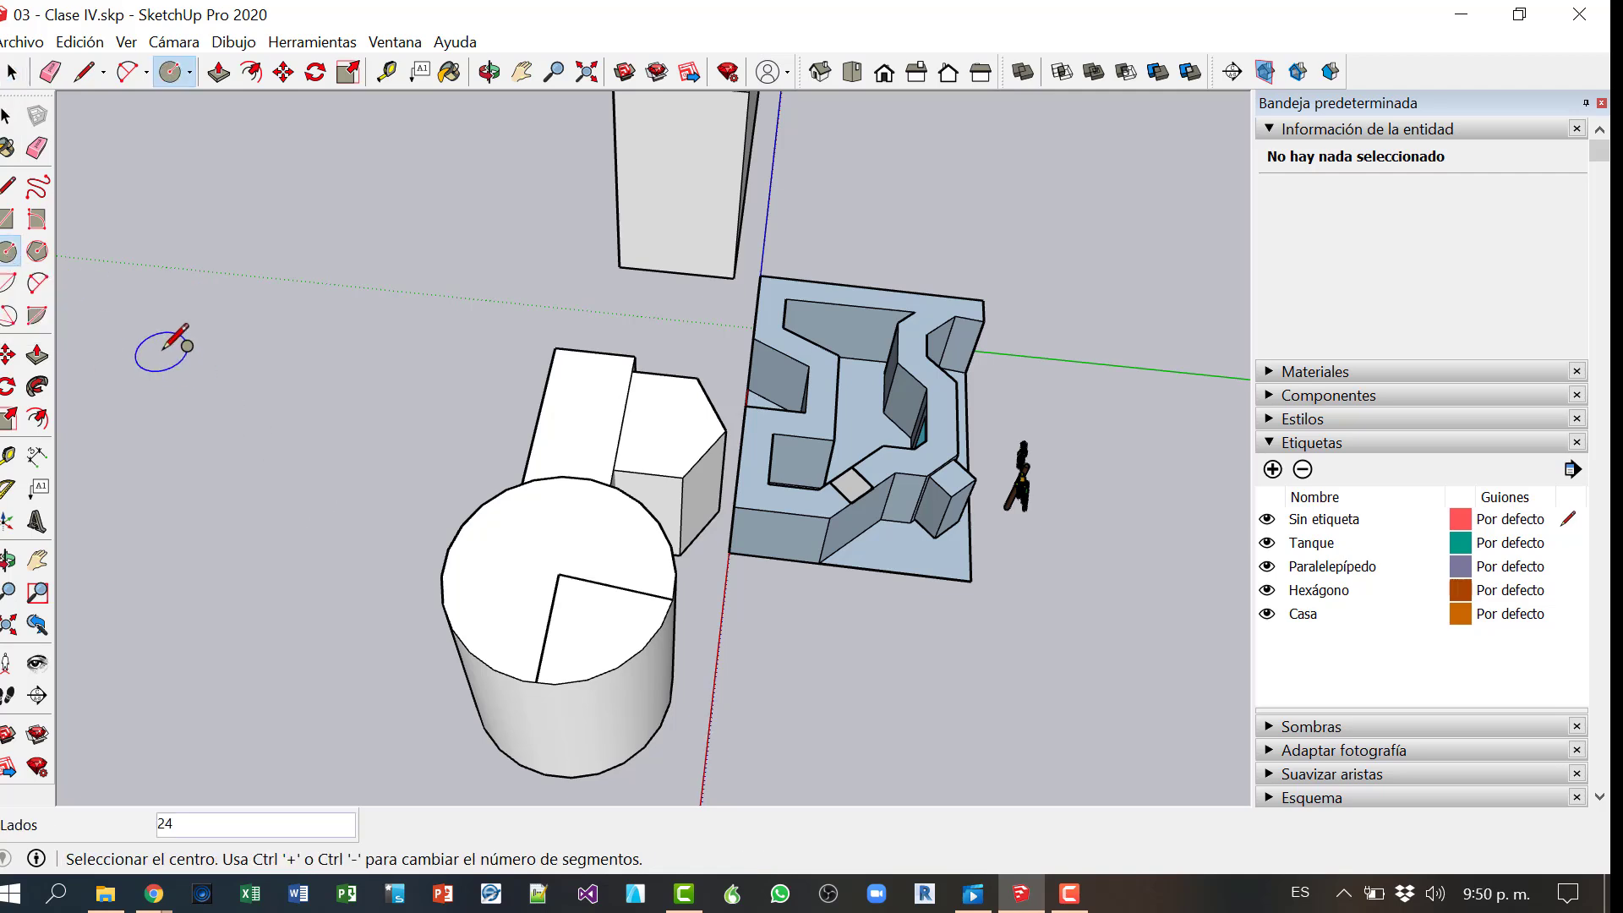
{"action": "left_click", "coordinate": [162, 350]}
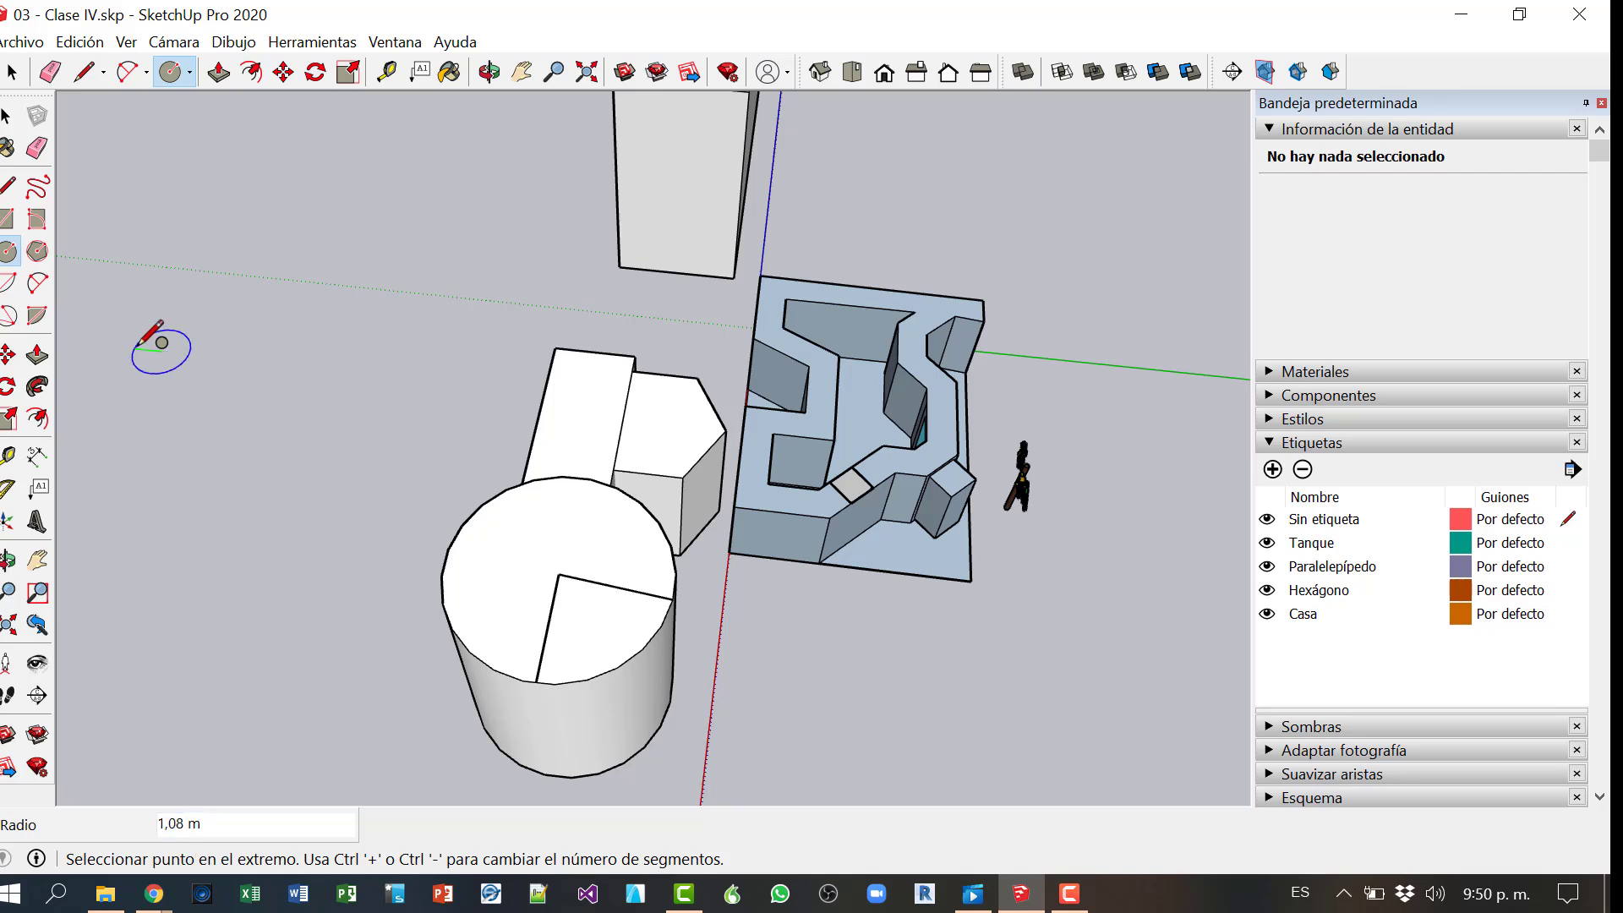
{"action": "left_click", "coordinate": [210, 365]}
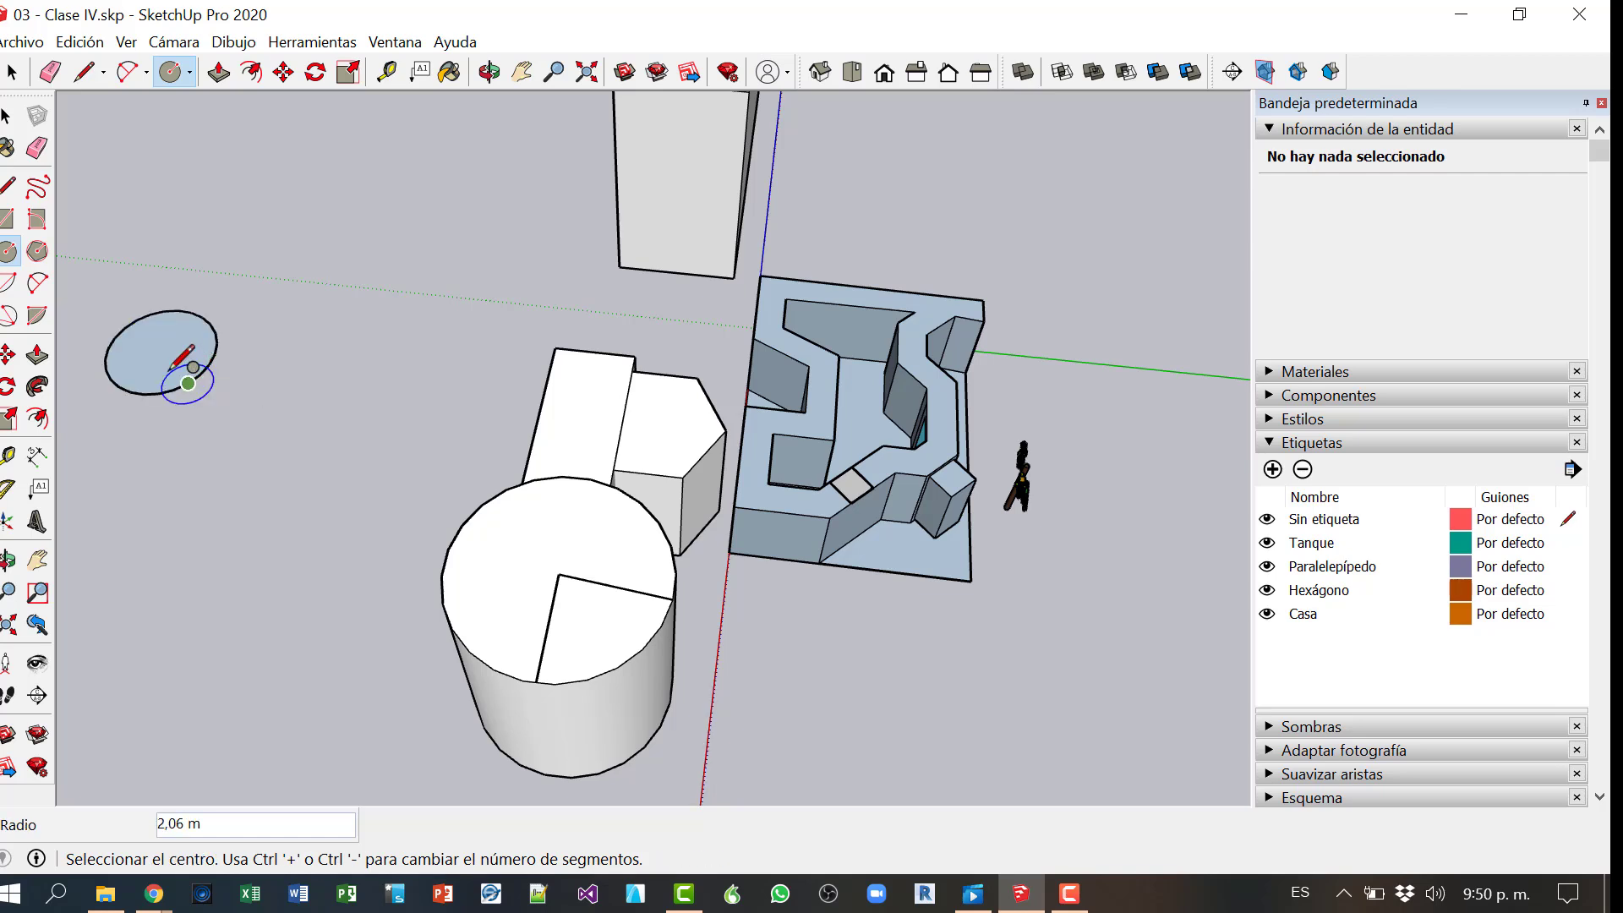
{"action": "left_click", "coordinate": [7, 116]}
{"action": "scroll", "coordinate": [202, 439], "scroll_direction": "up", "scroll_amount": 2}
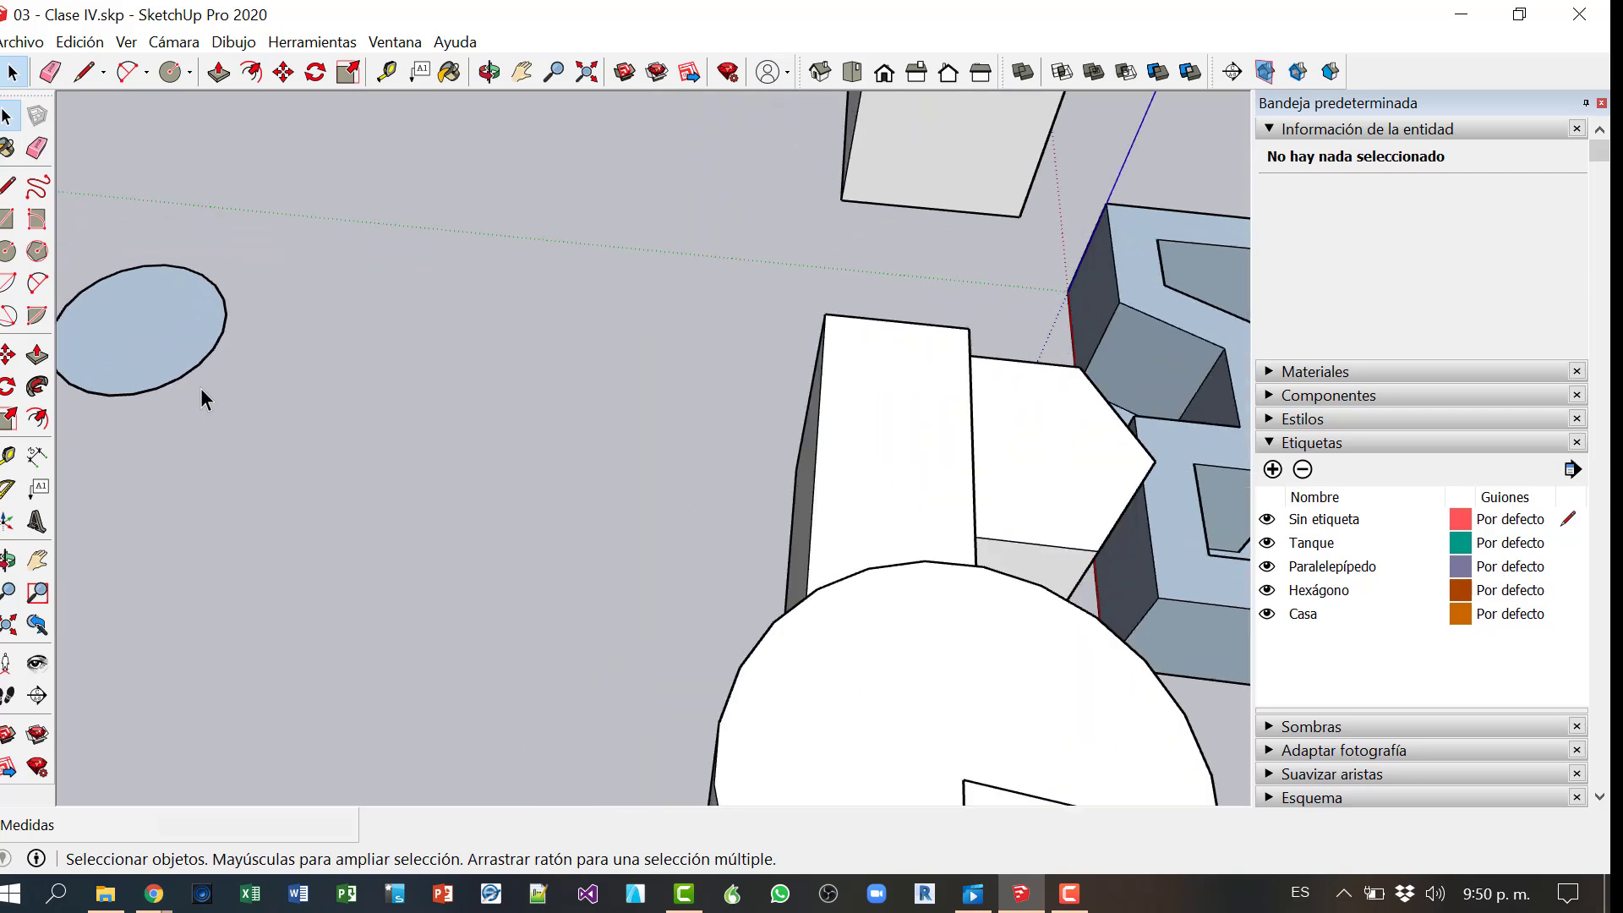
{"action": "middle_click_drag", "start_coordinate": [162, 383], "coordinate": [514, 605]}
{"action": "scroll", "coordinate": [139, 672], "scroll_direction": "down", "scroll_amount": 3}
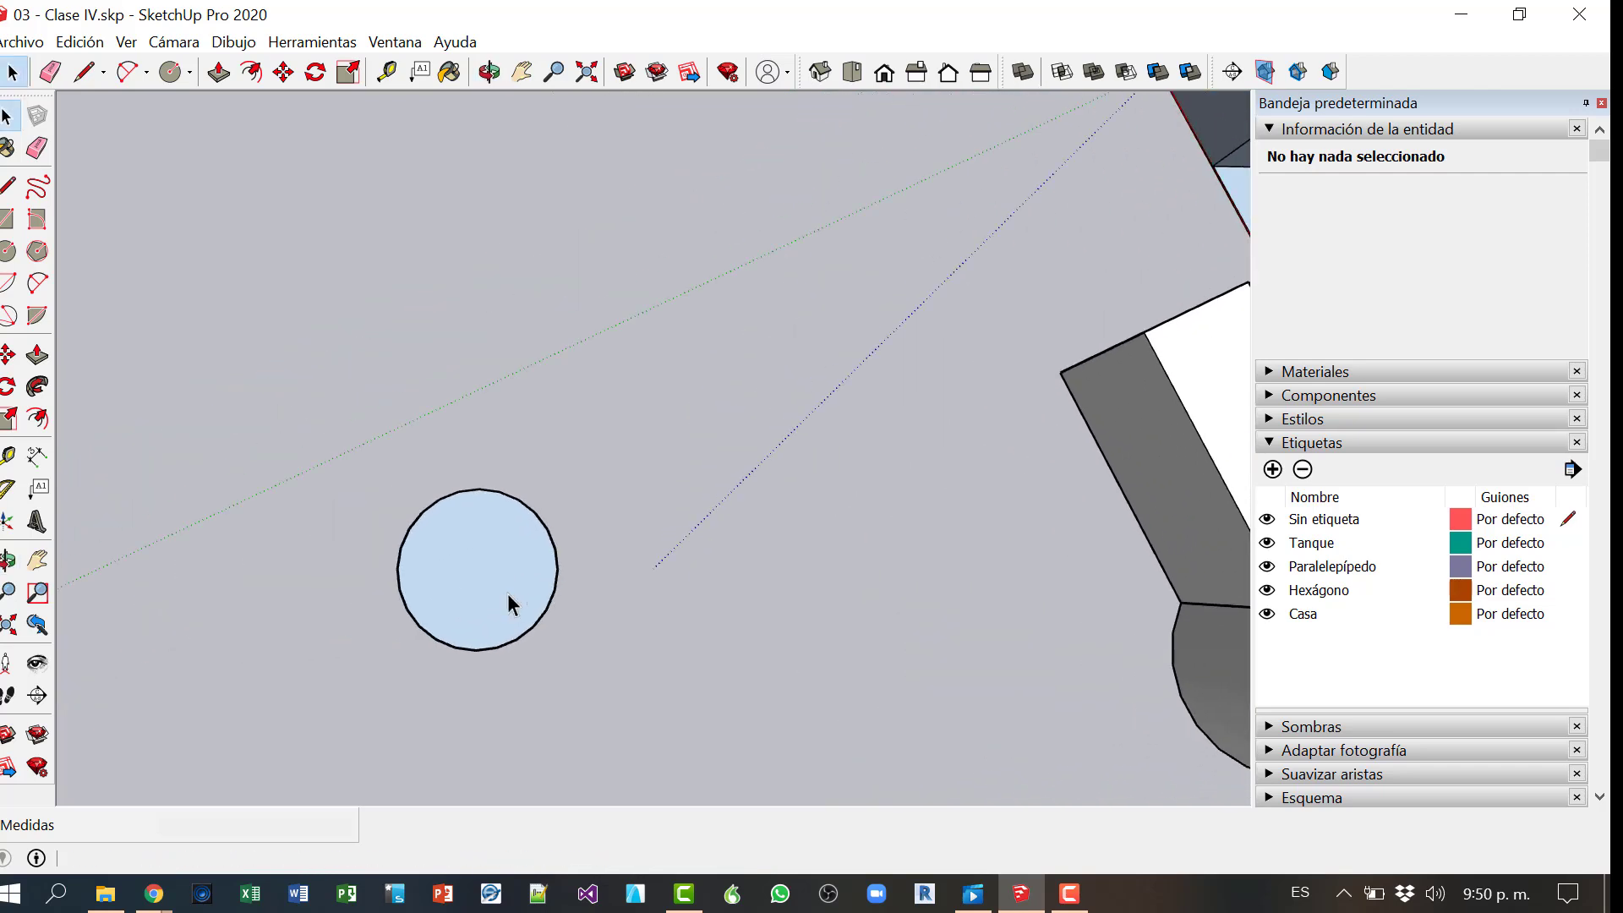
{"action": "scroll", "coordinate": [496, 612], "scroll_direction": "up", "scroll_amount": 3}
{"action": "scroll", "coordinate": [492, 575], "scroll_direction": "up", "scroll_amount": 2}
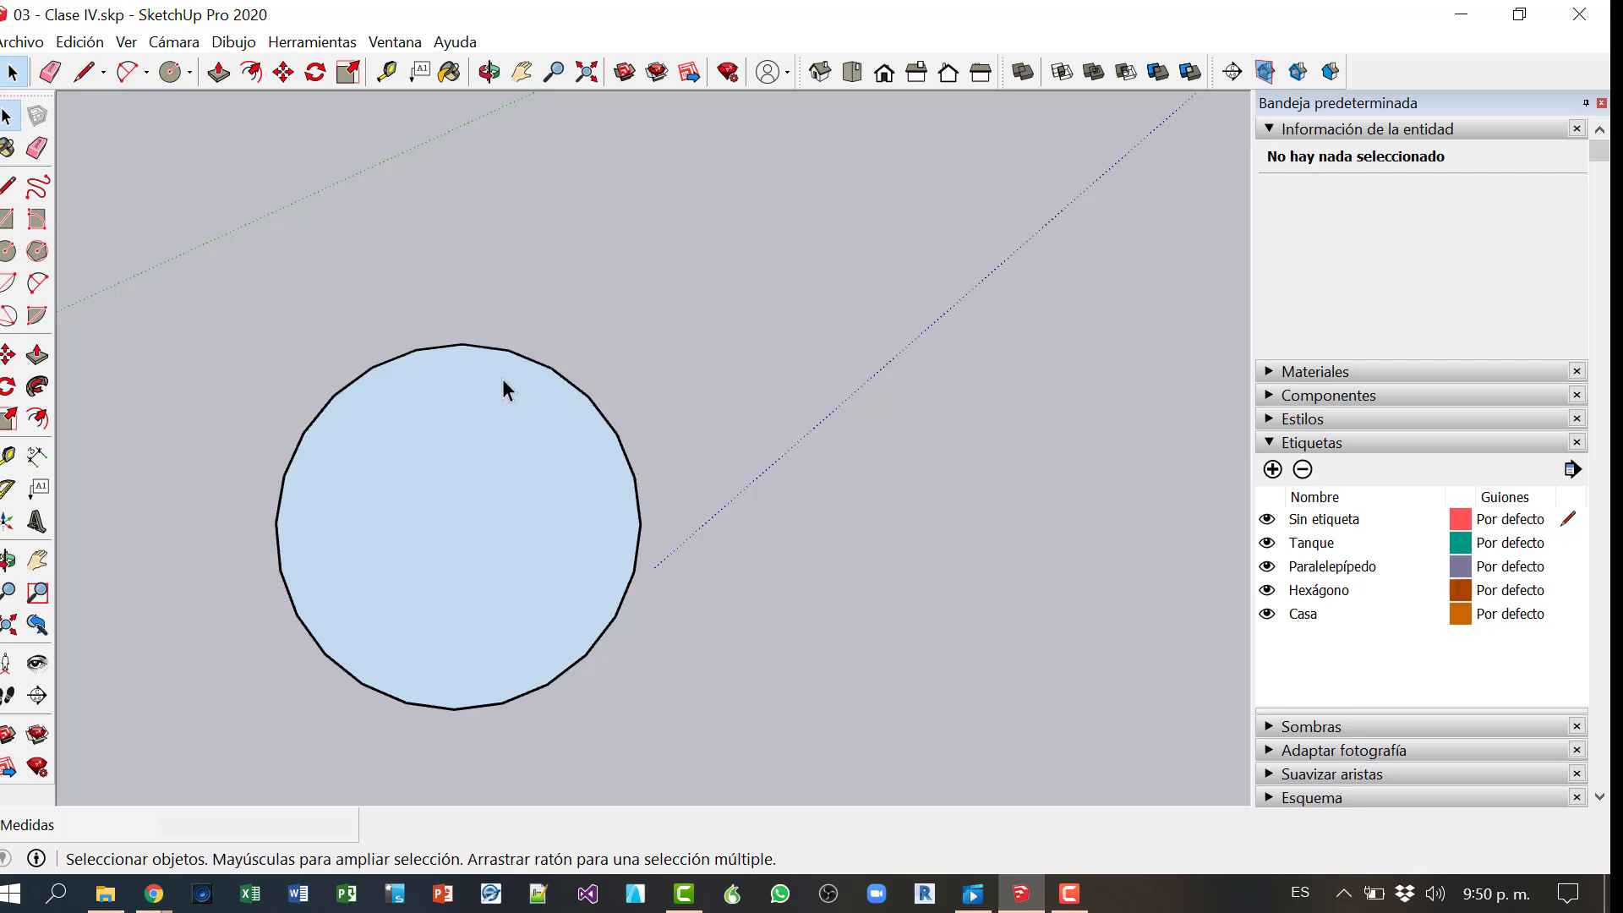
{"action": "left_click", "coordinate": [554, 676]}
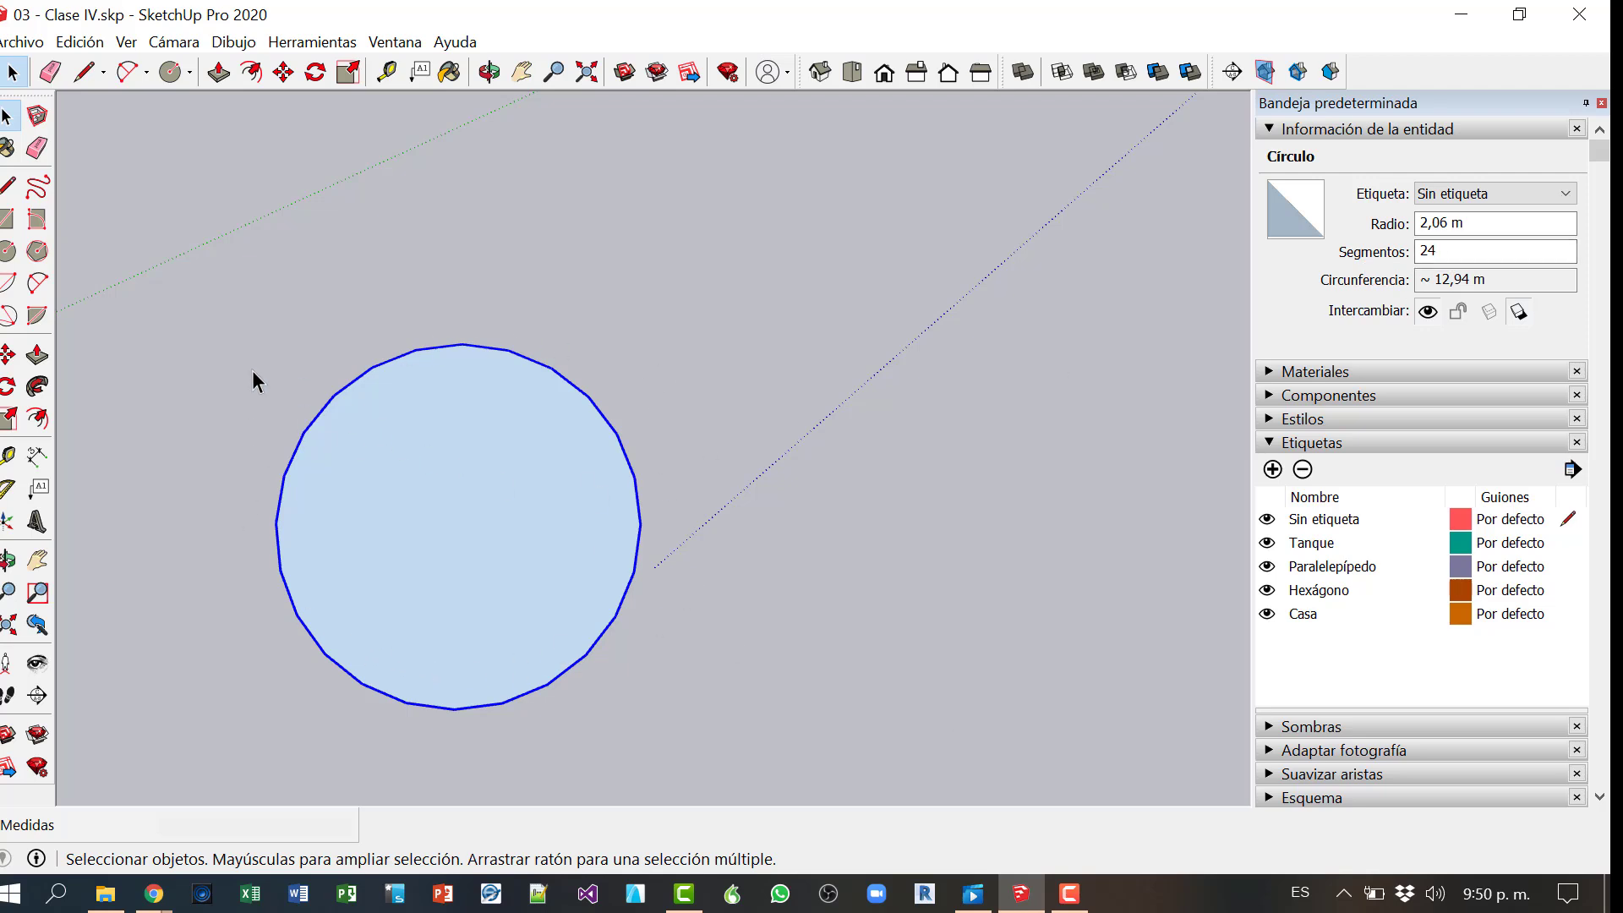
Step: Draw two smaller circles beside the large one, with radii of about 0.61 m and 0.67 m
{"action": "left_click", "coordinate": [8, 251]}
{"action": "left_click", "coordinate": [683, 272]}
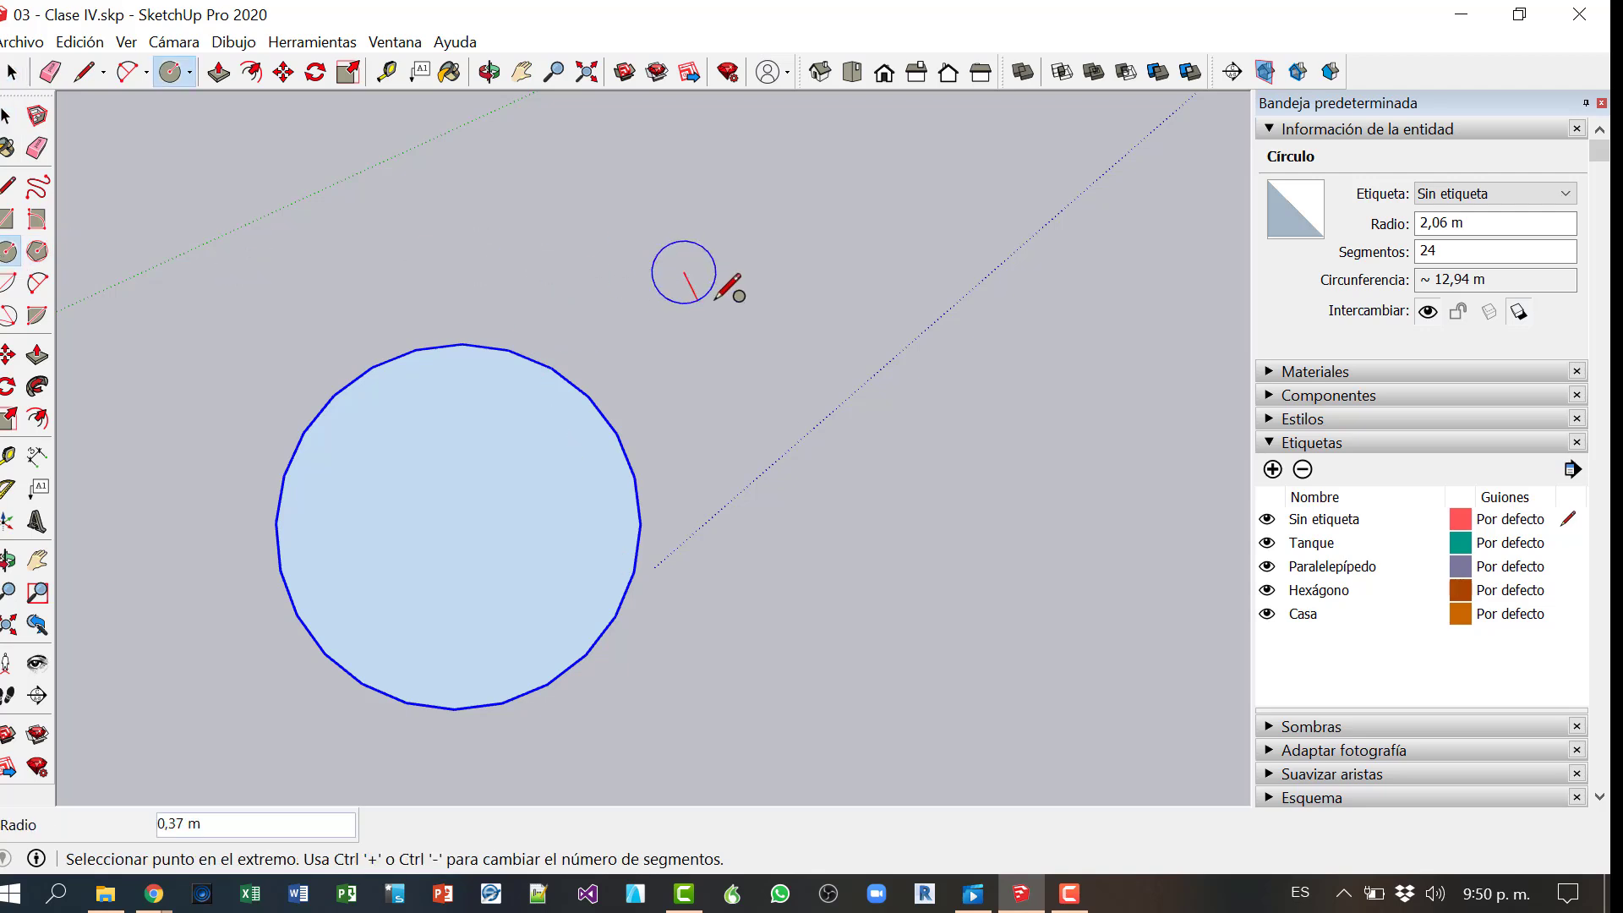
{"action": "left_click", "coordinate": [736, 289]}
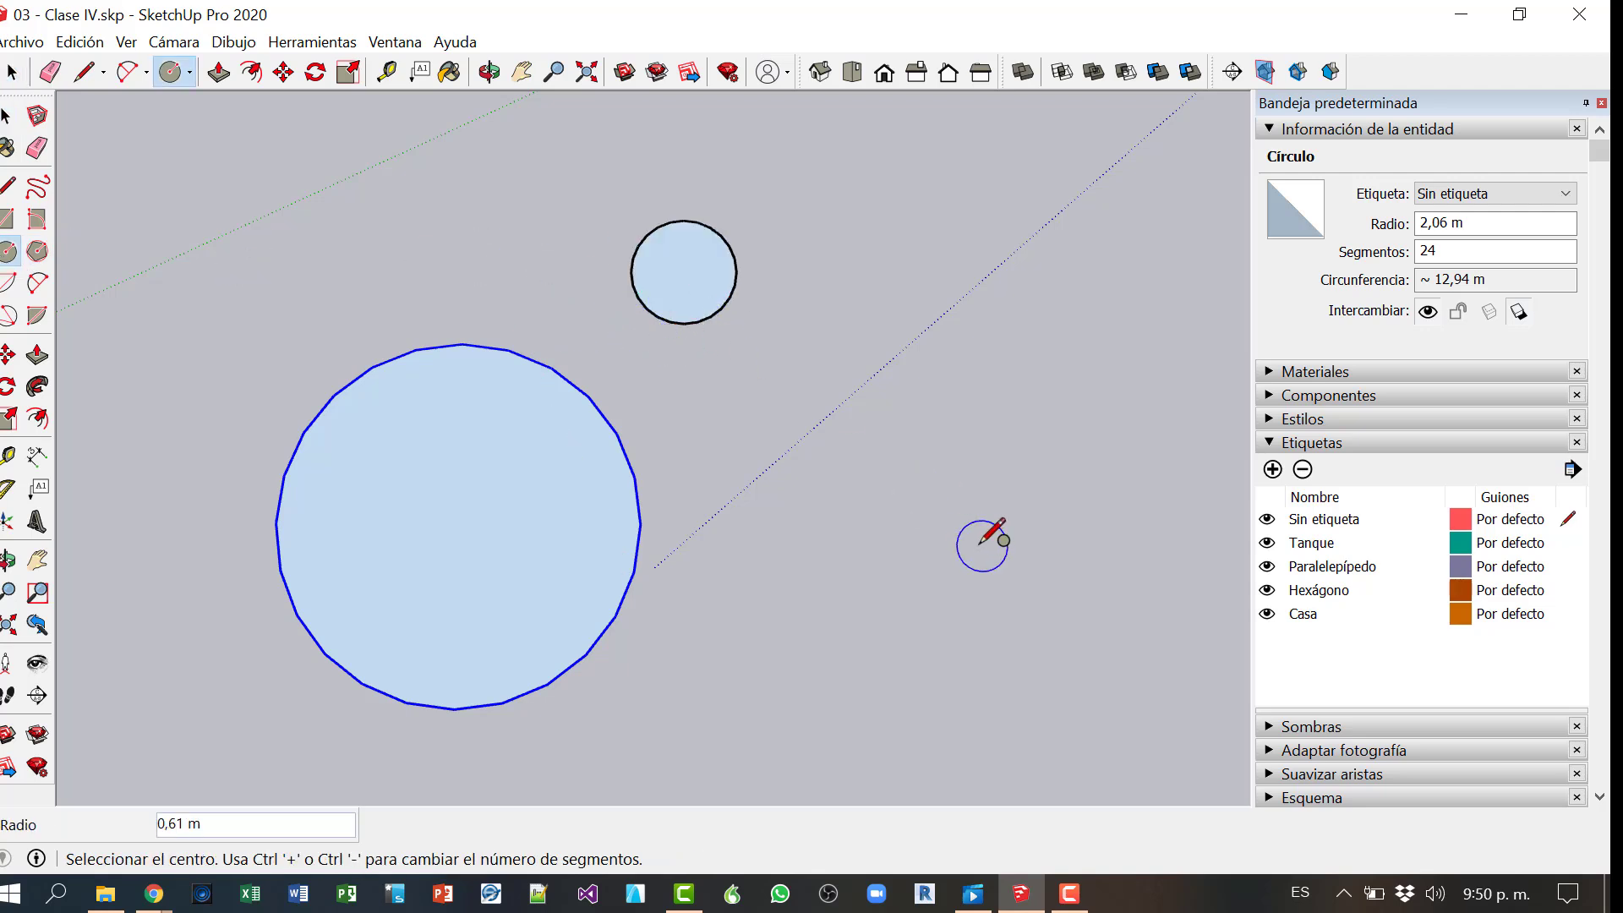
{"action": "left_click", "coordinate": [849, 476]}
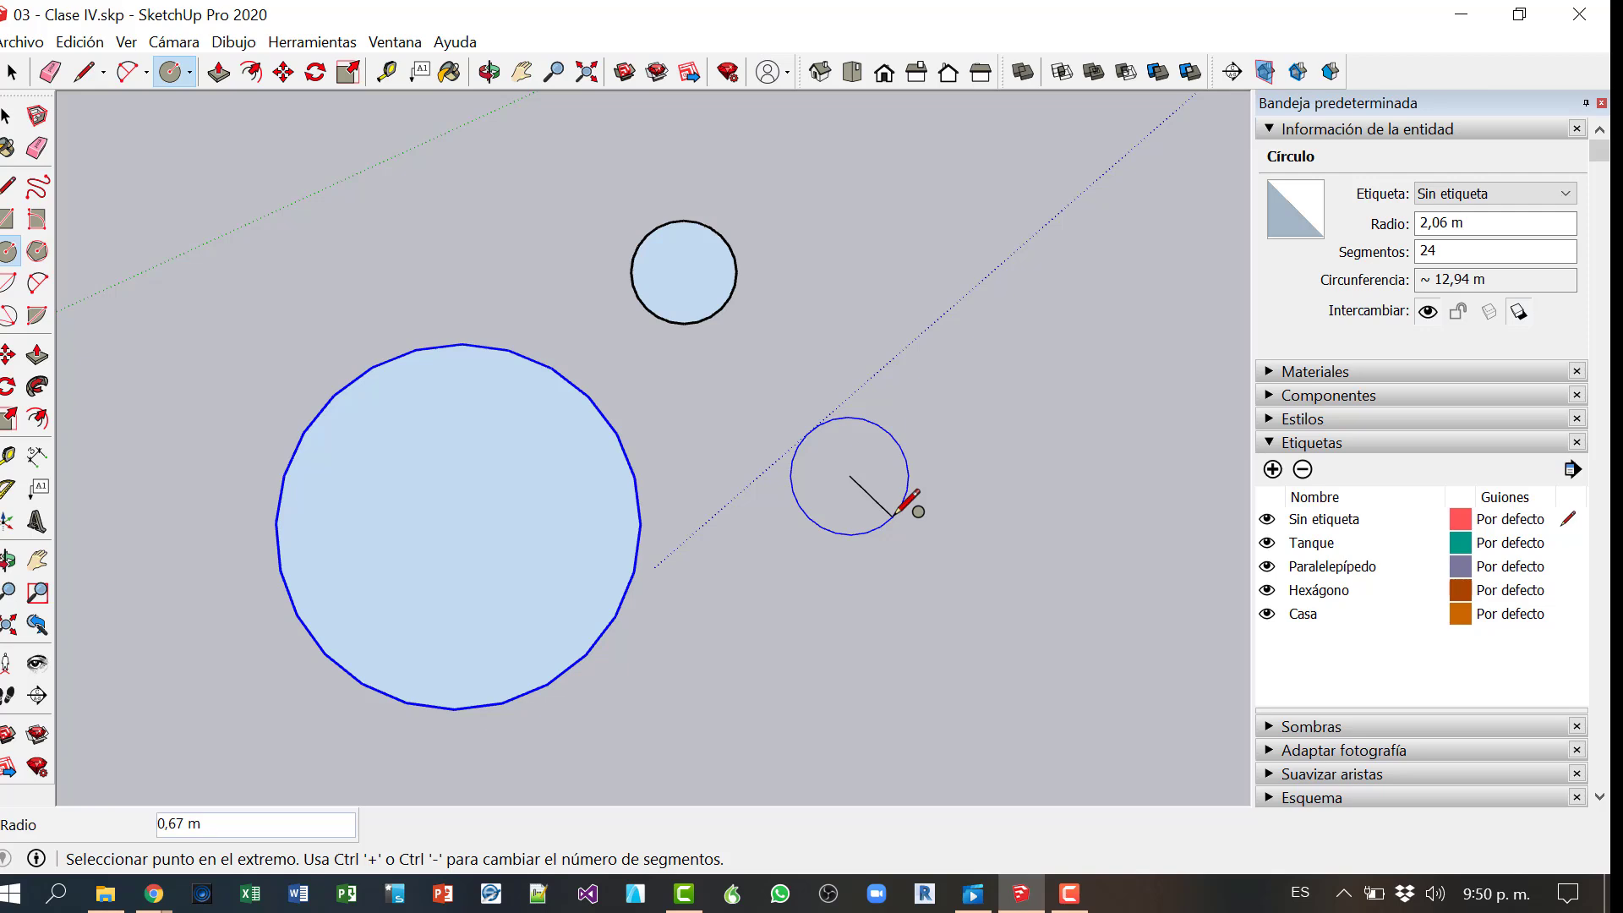
{"action": "left_click", "coordinate": [894, 513]}
{"action": "left_click", "coordinate": [8, 115]}
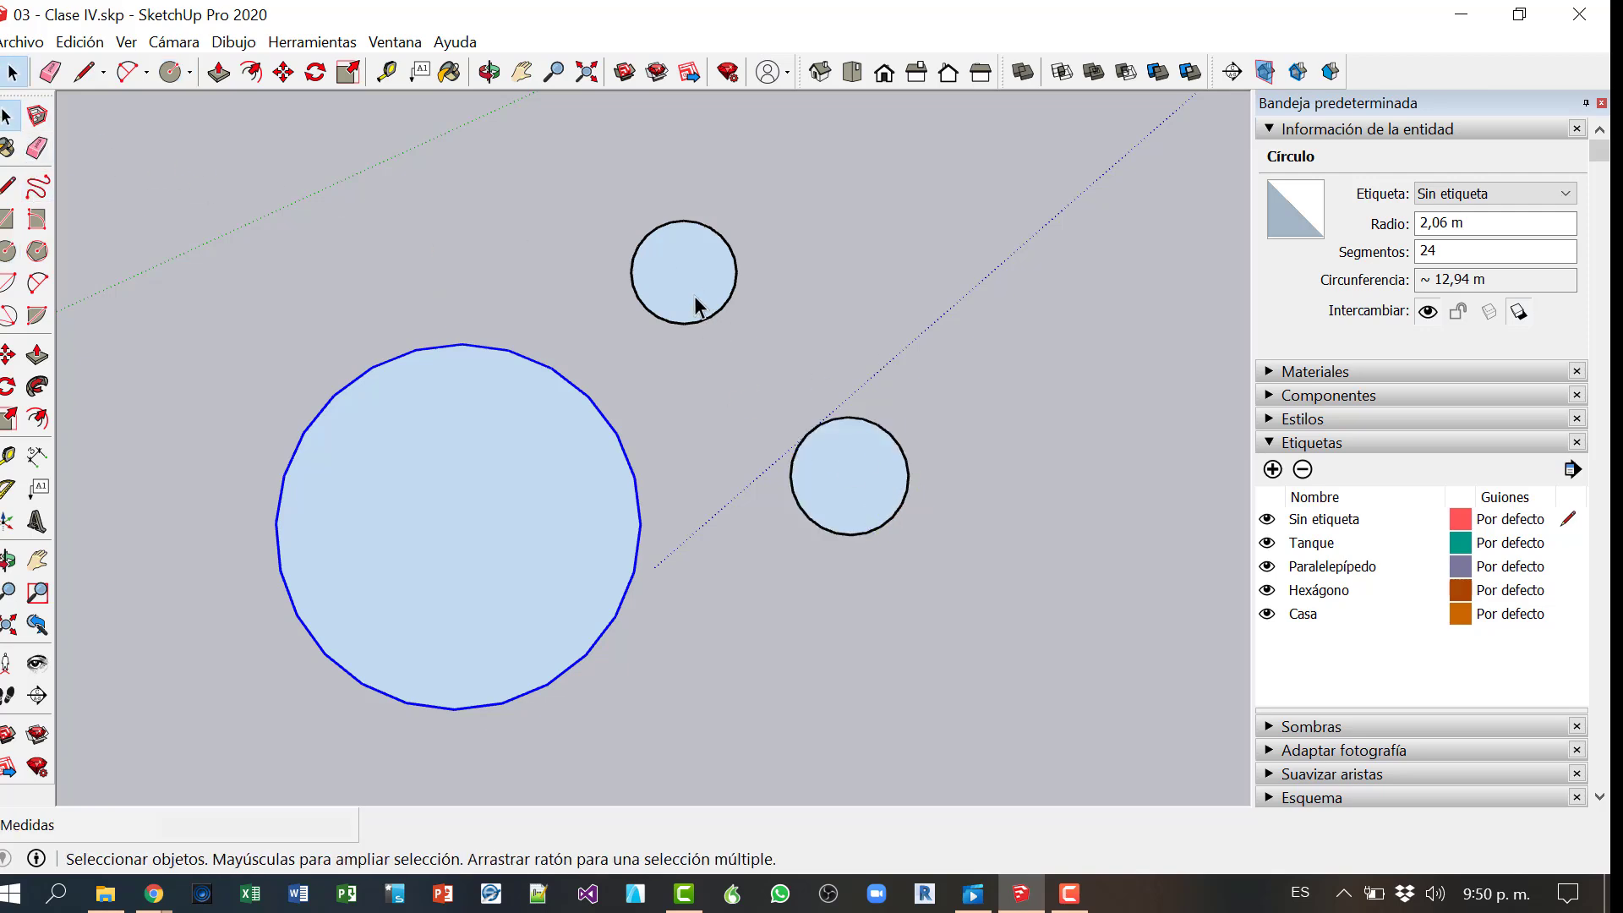
Step: Set the segment count to 8 for the smallest circle and to 16 for the other small circle
{"action": "left_click", "coordinate": [700, 323]}
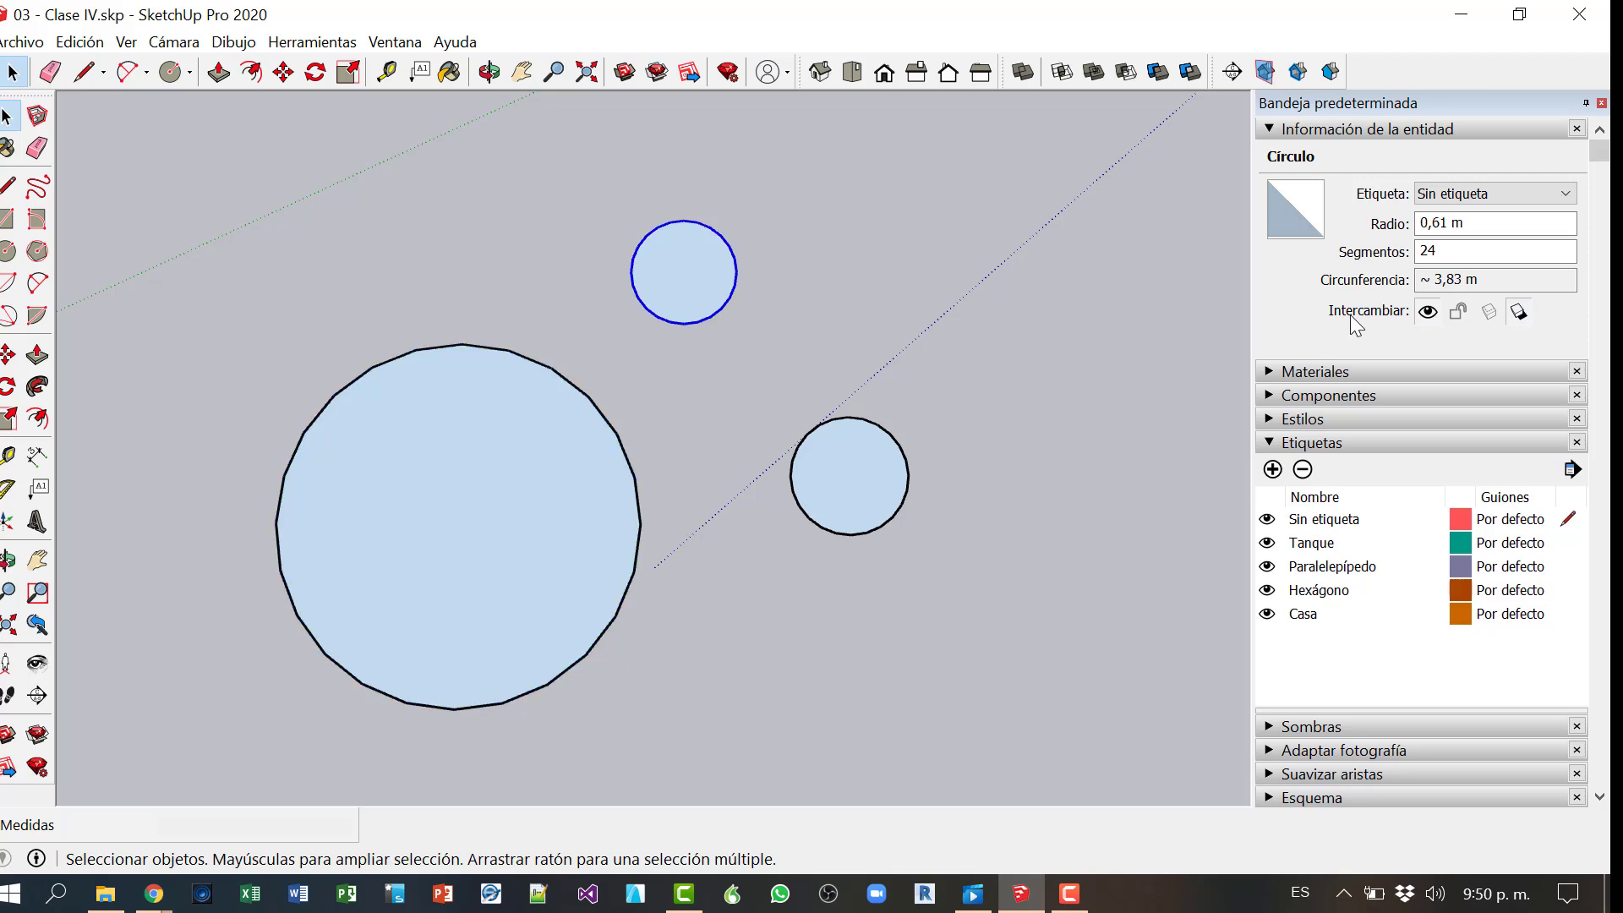
{"action": "left_click", "coordinate": [1437, 251]}
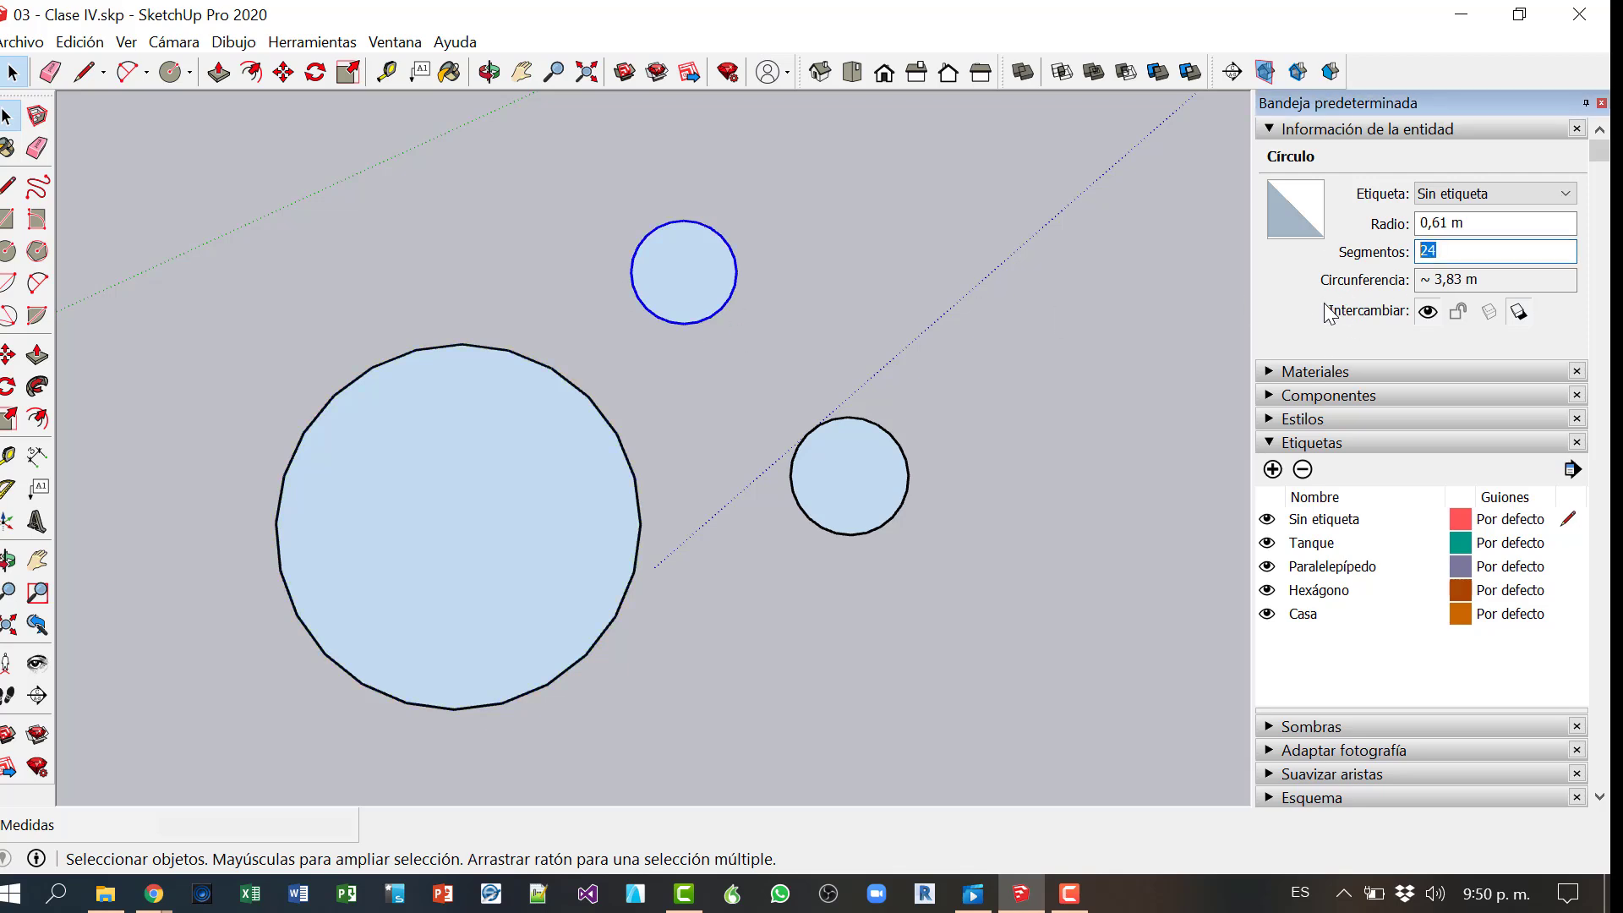
{"action": "key", "text": "Return"}
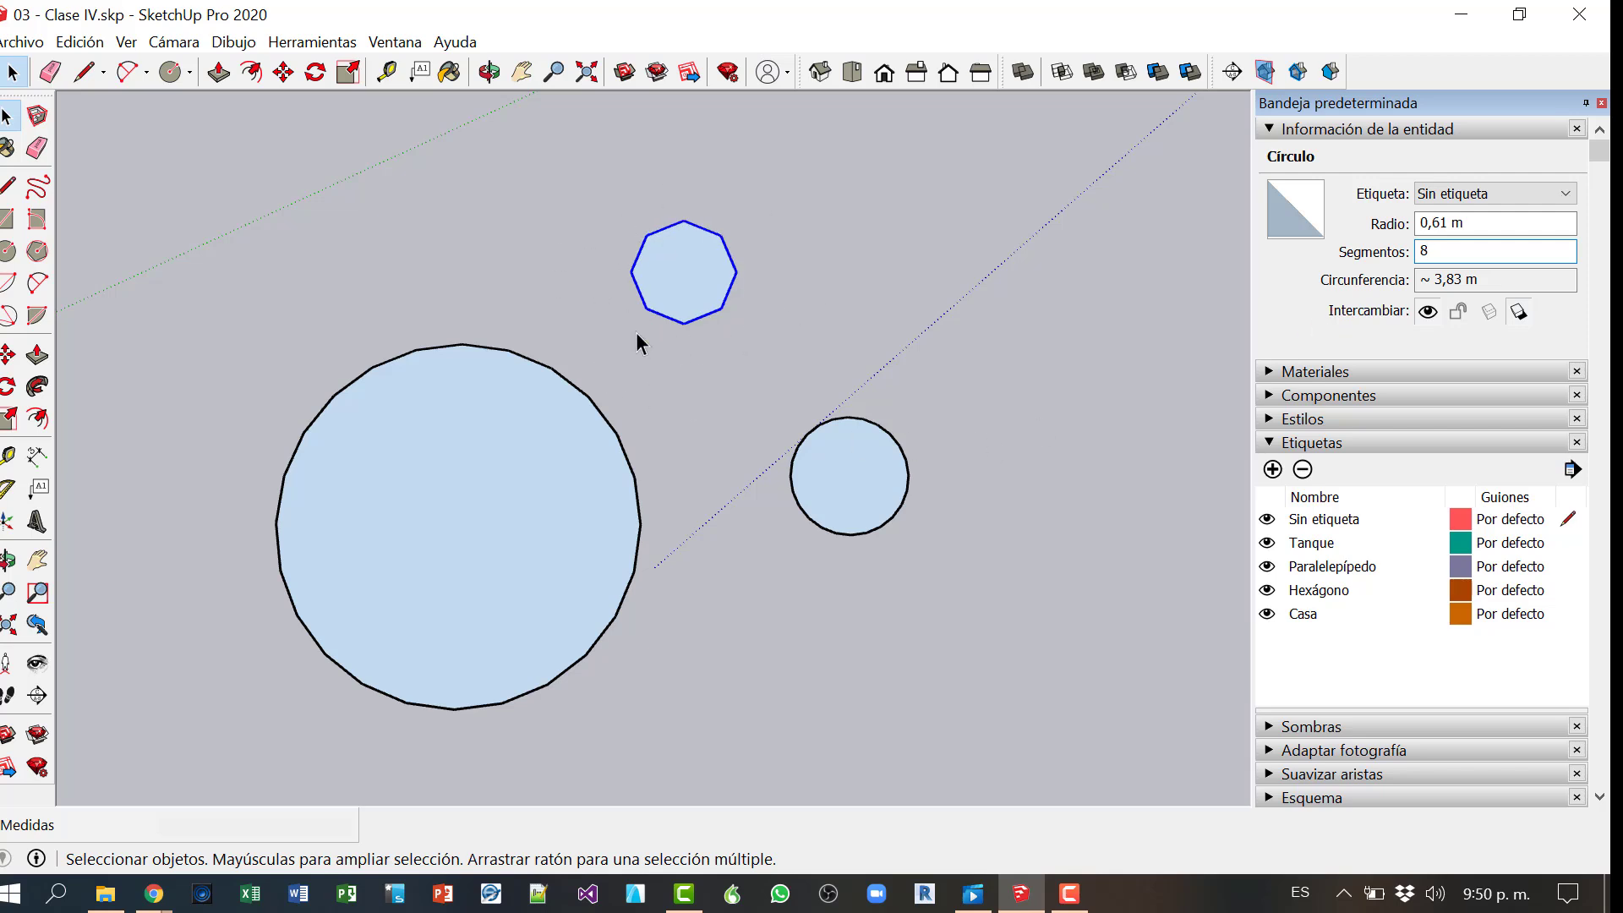
{"action": "left_click", "coordinate": [837, 532]}
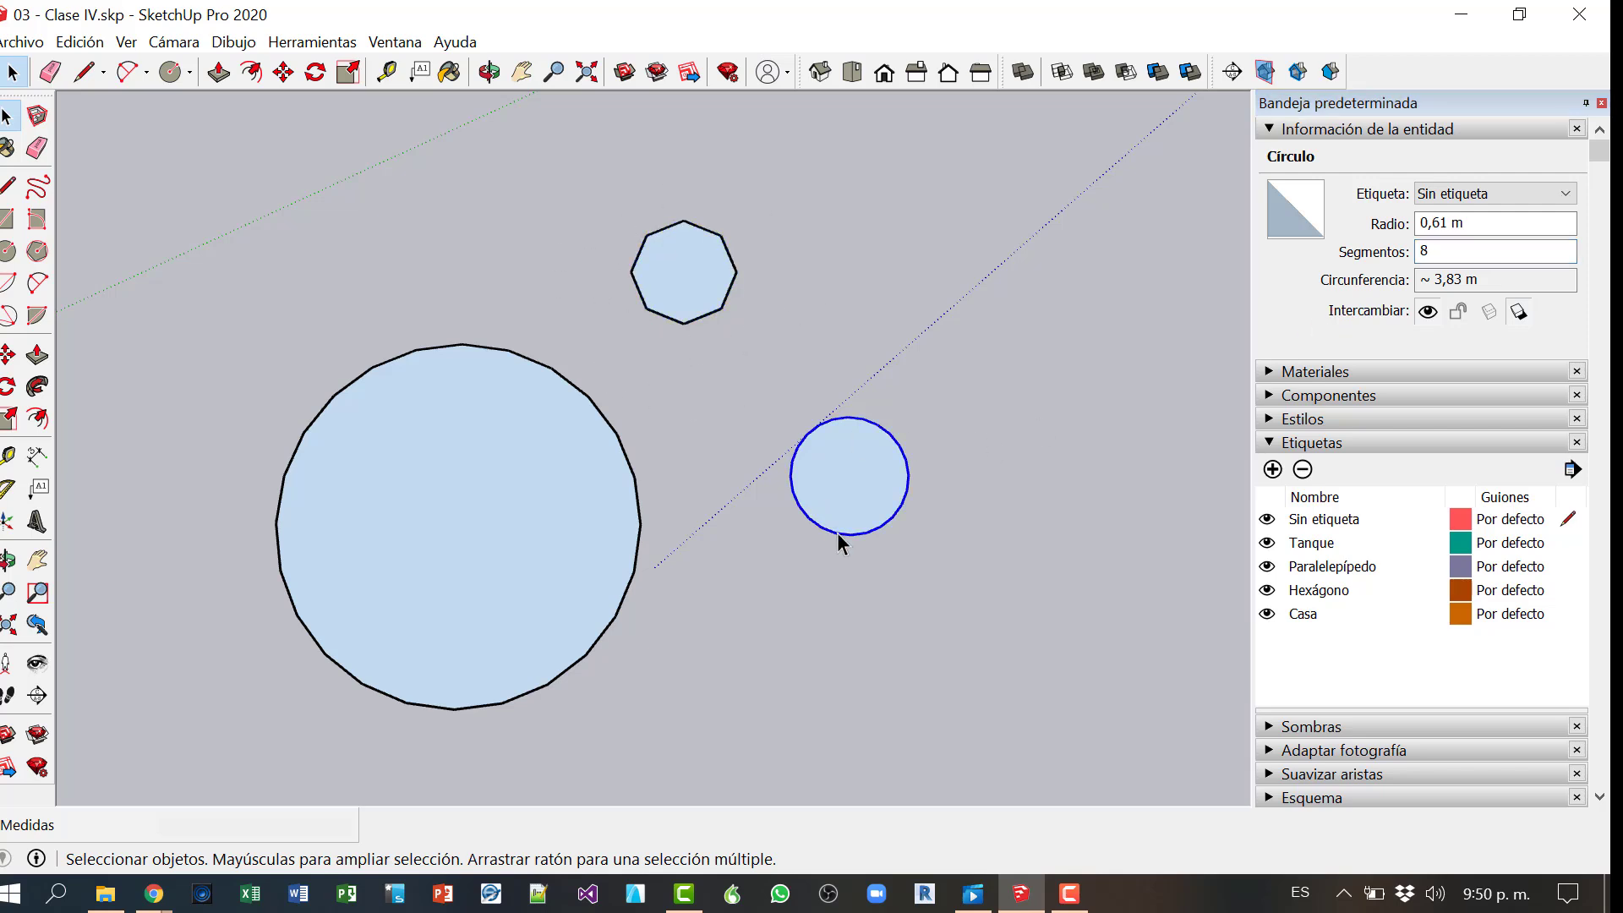
{"action": "left_click", "coordinate": [1437, 251]}
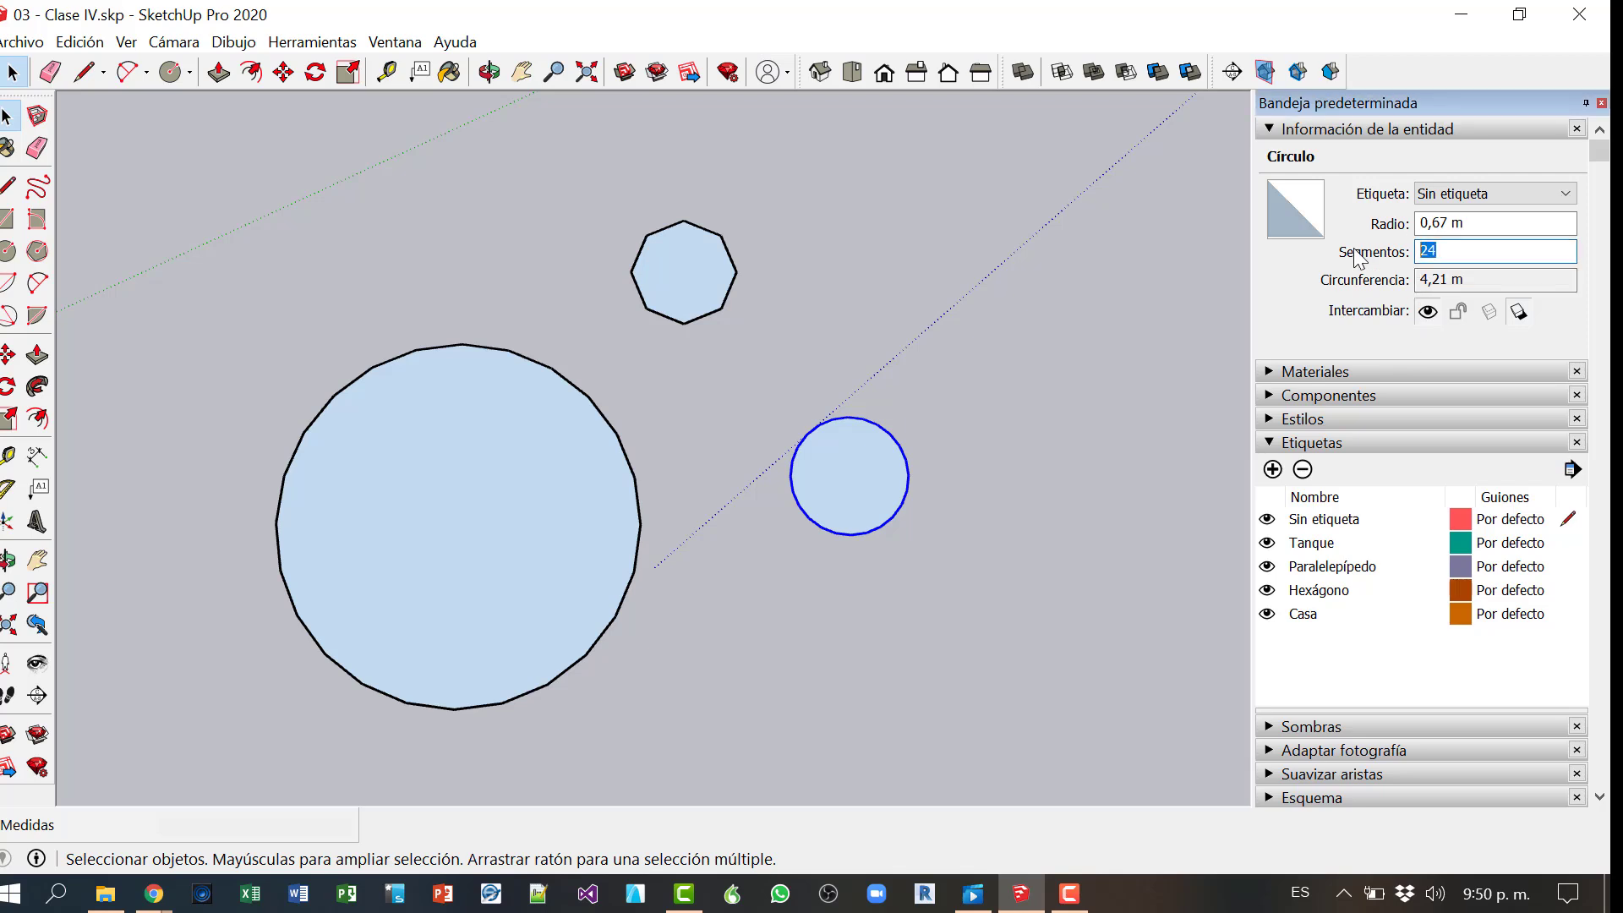
{"action": "type", "text": "16"}
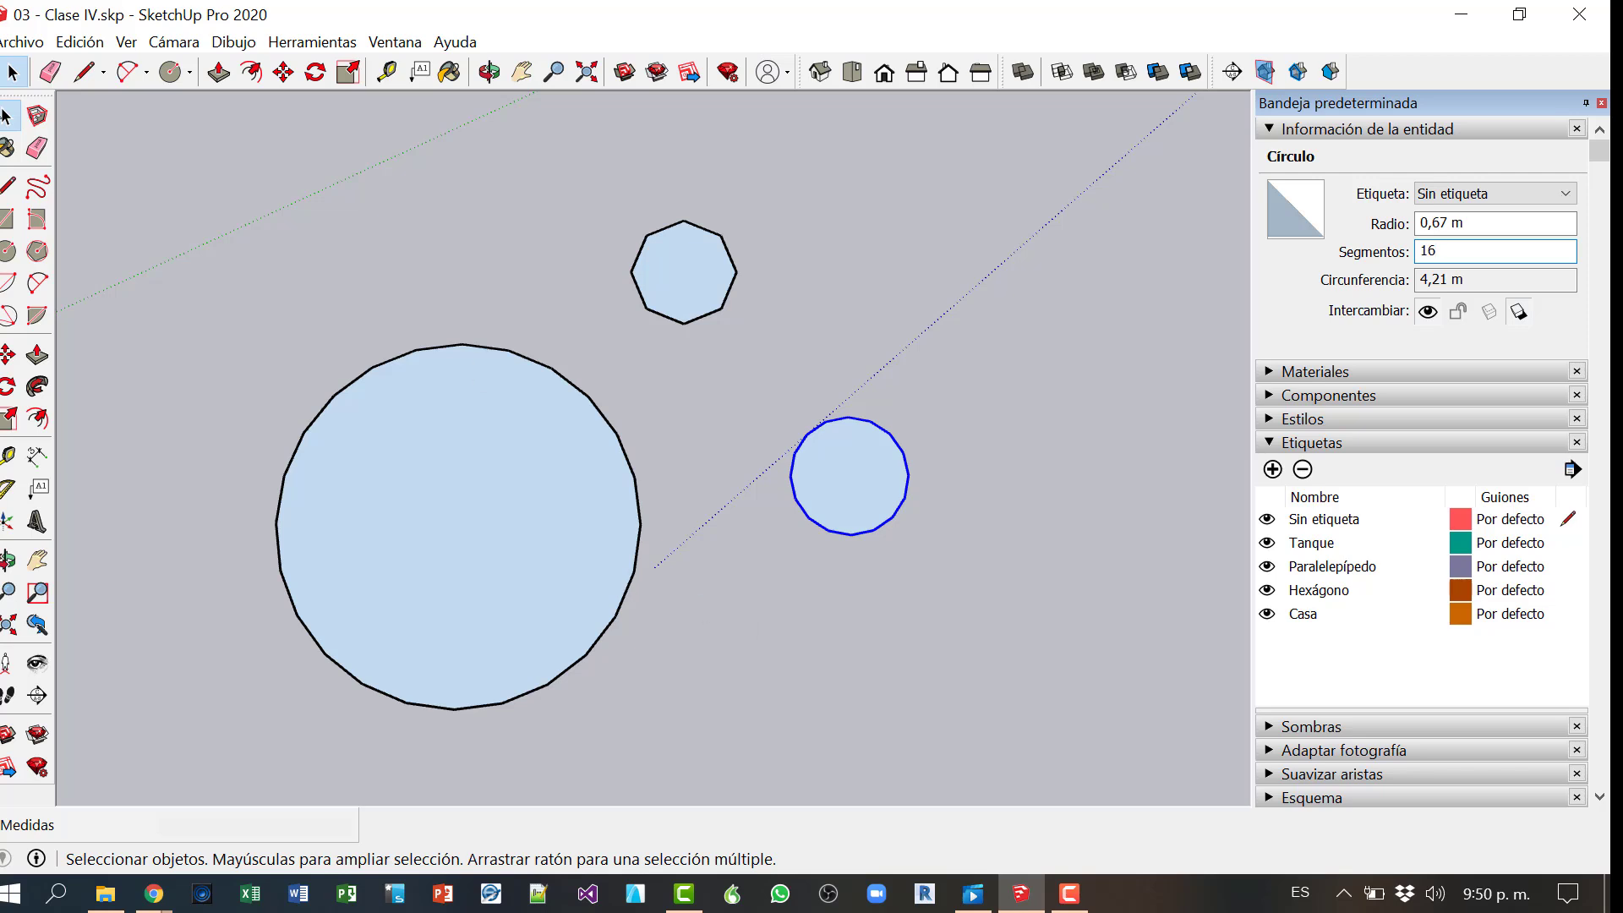
Step: Draw a circle of about 1.32 m radius next to the 16-segment circle and set its segments to 60
{"action": "left_click", "coordinate": [7, 256]}
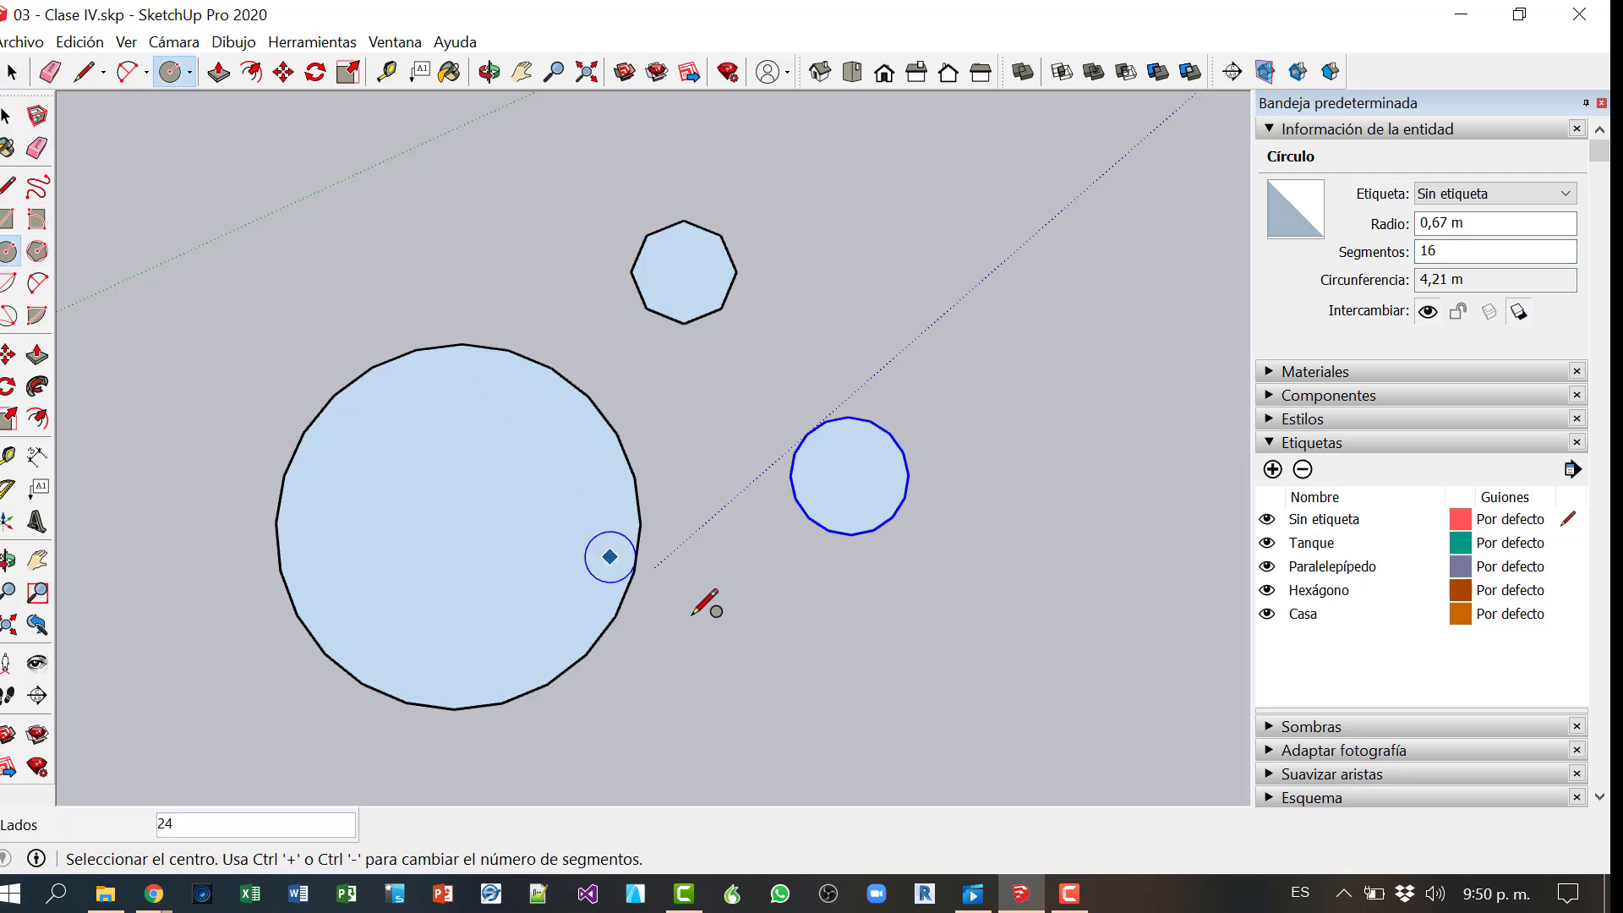
{"action": "left_click", "coordinate": [869, 656]}
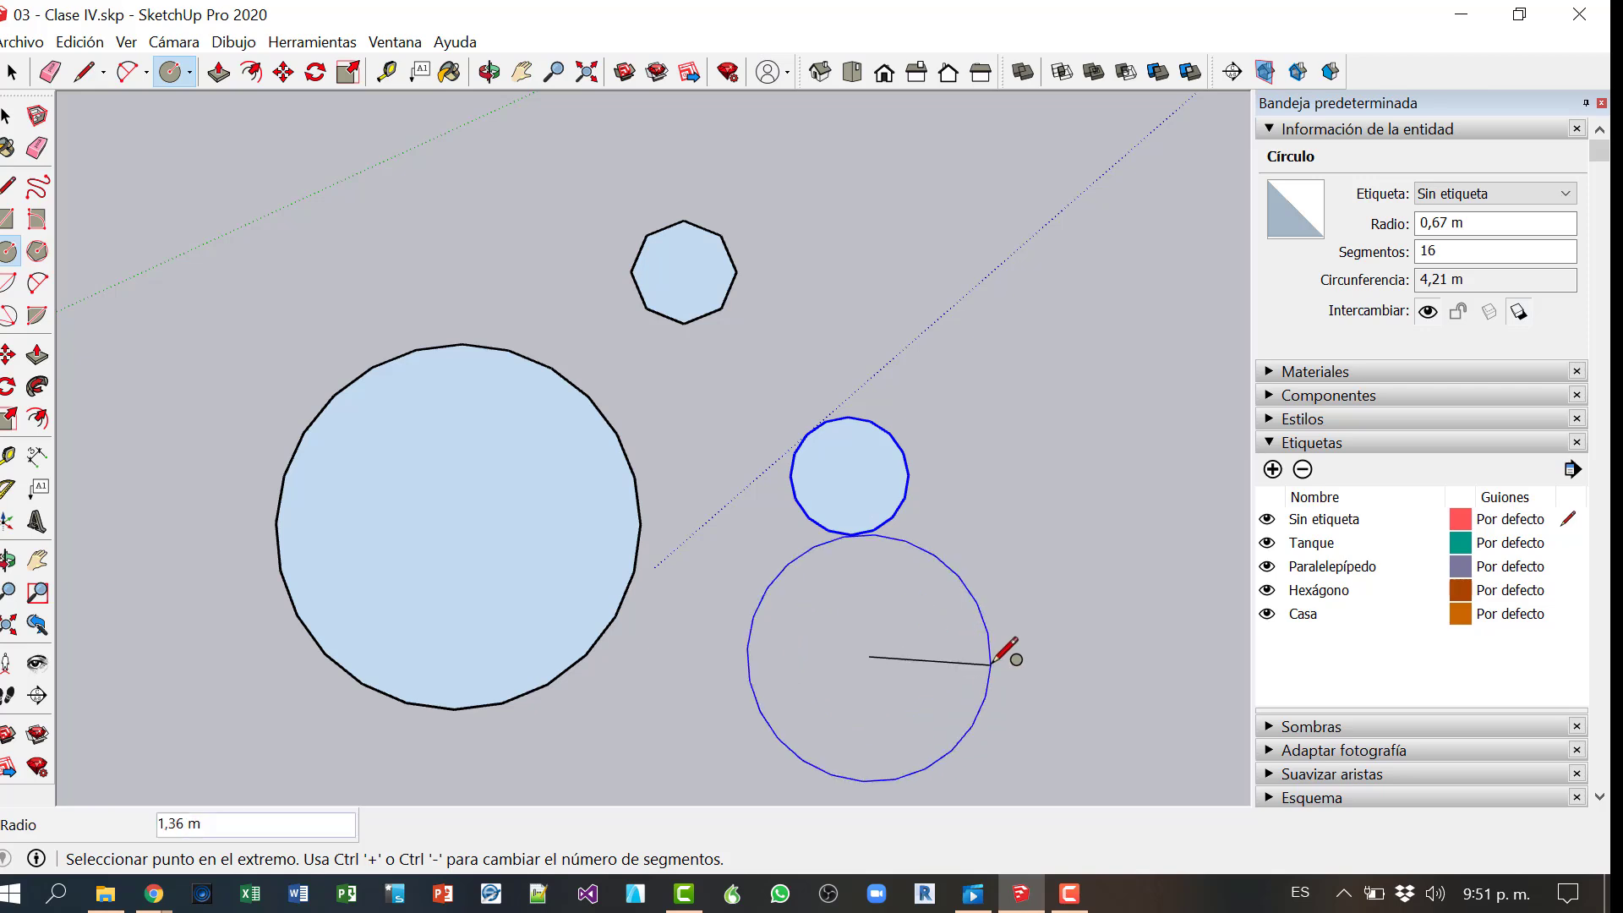
{"action": "left_click", "coordinate": [987, 661]}
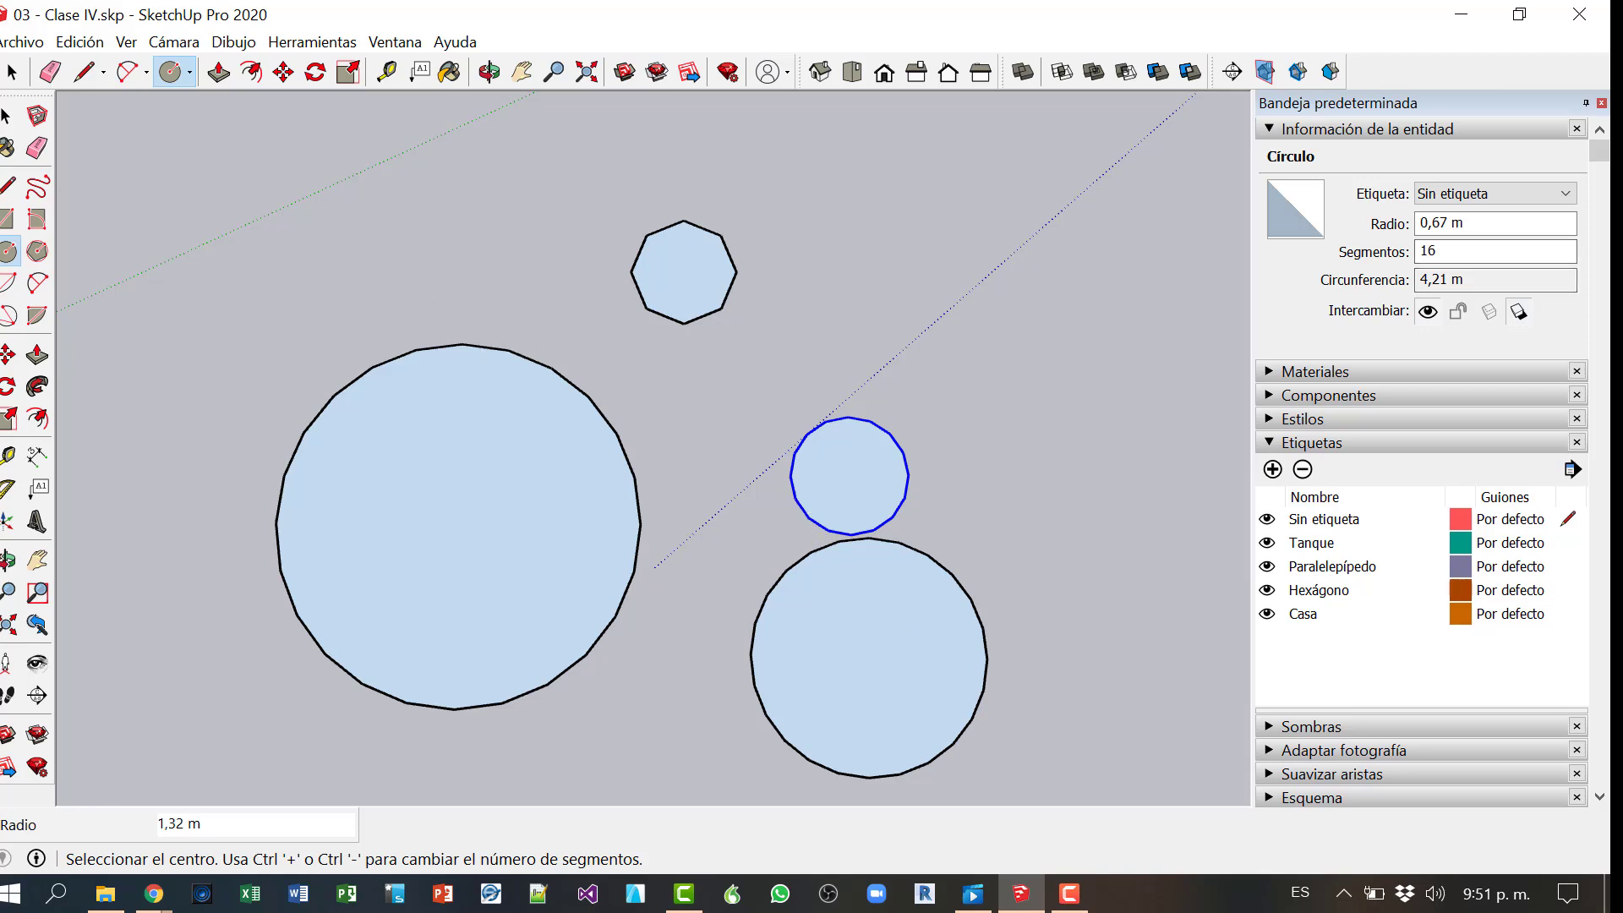
{"action": "left_click", "coordinate": [7, 116]}
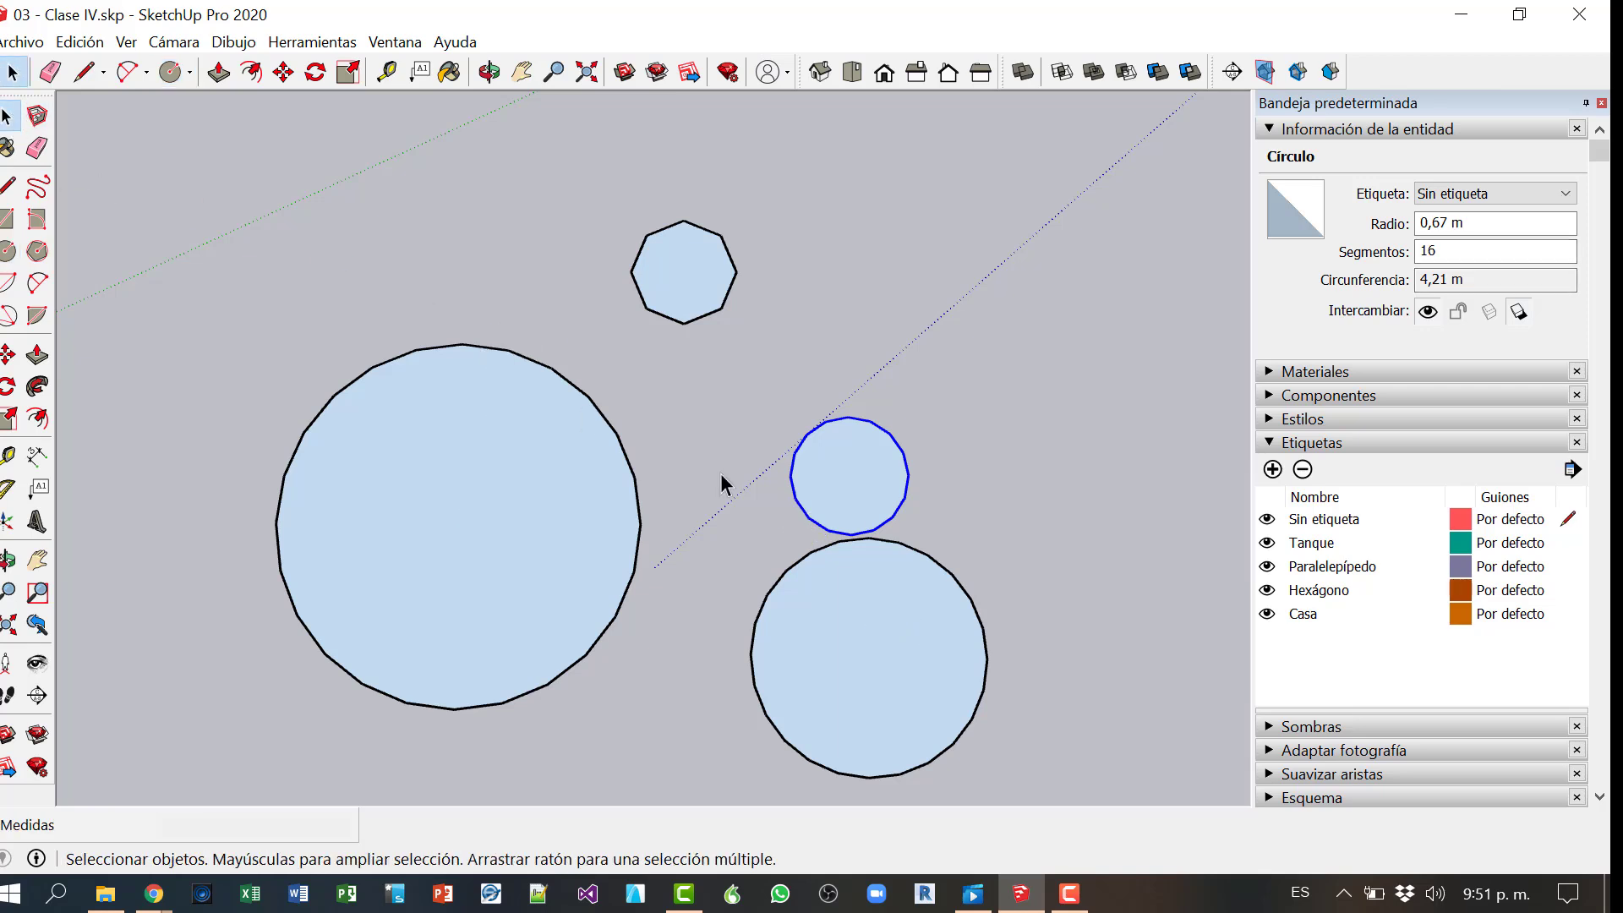
{"action": "left_click", "coordinate": [978, 617]}
{"action": "left_click", "coordinate": [1442, 251]}
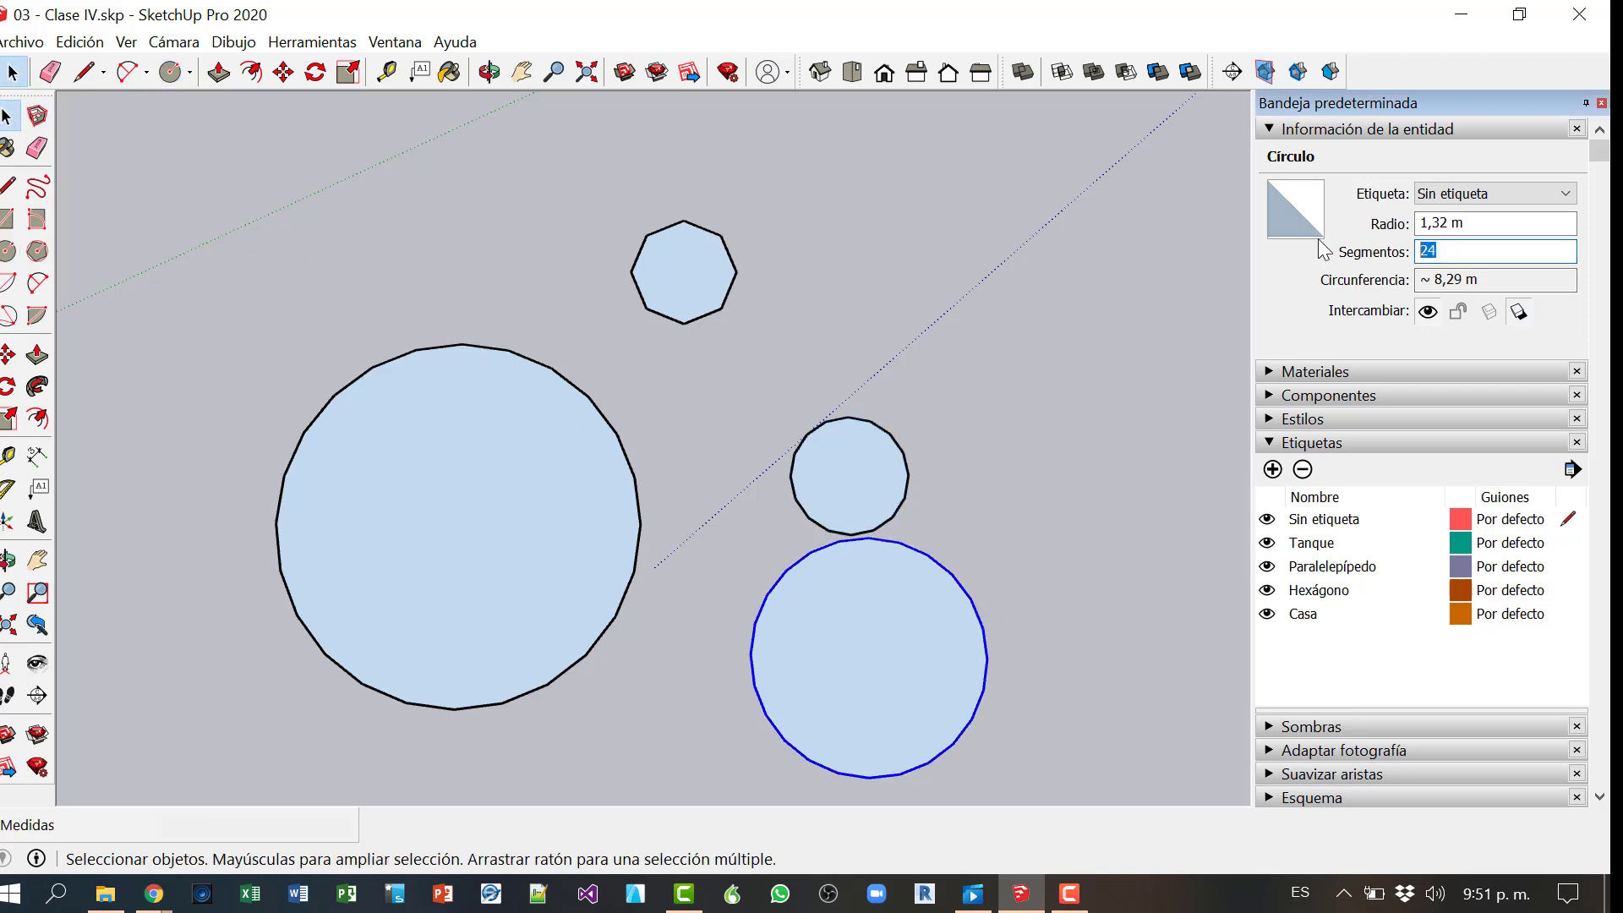
{"action": "key", "text": "Return"}
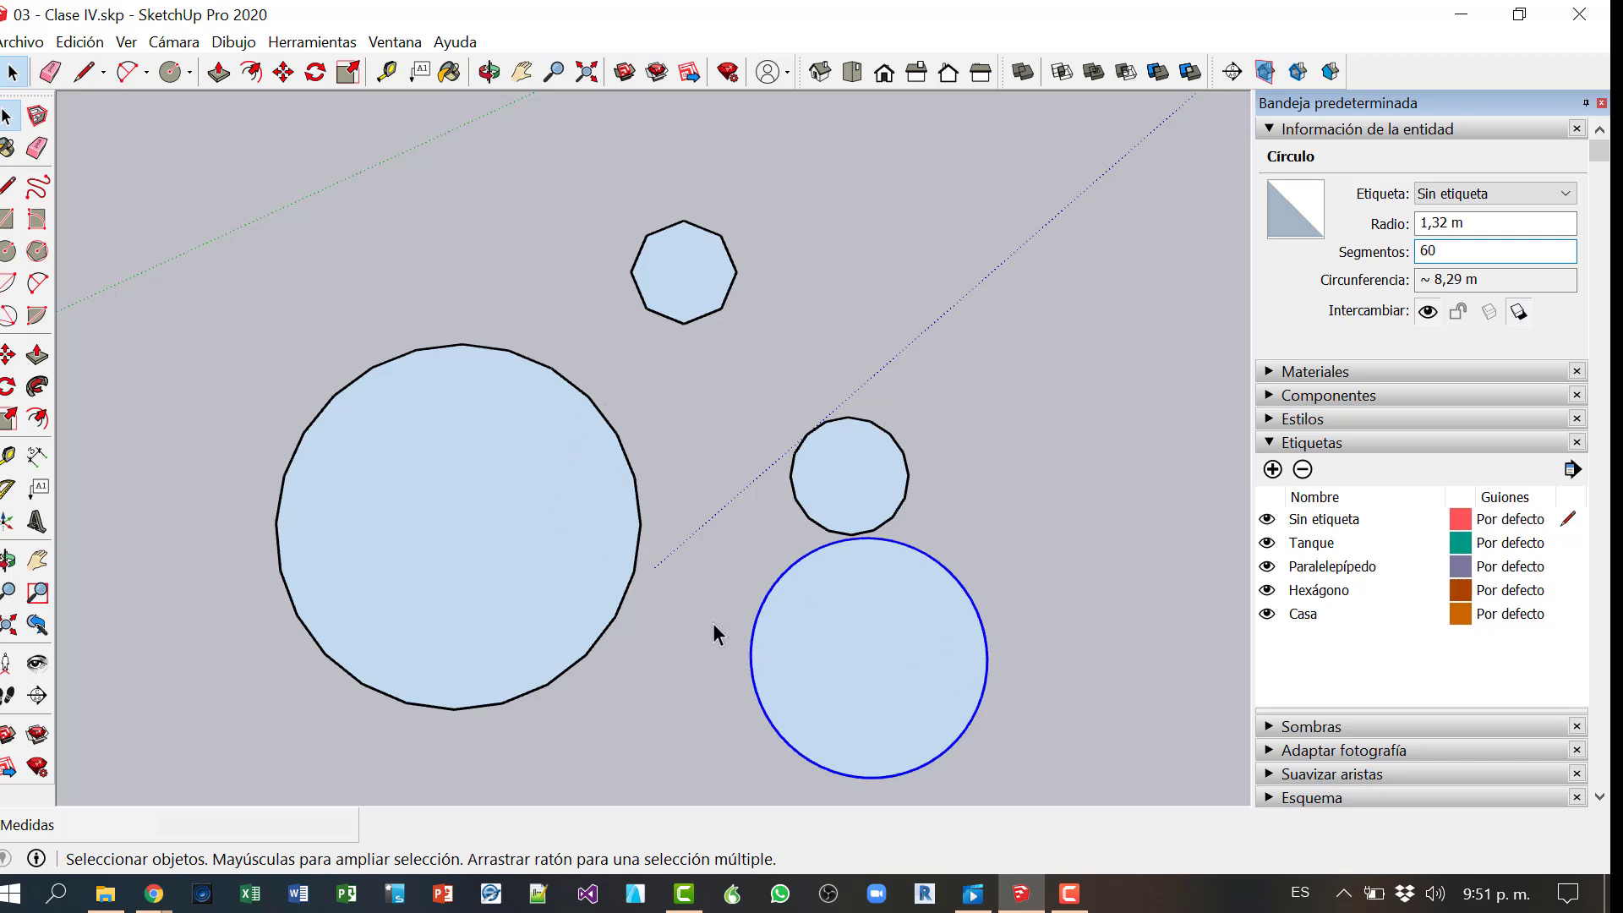
Step: Push/Pull the largest circle upward about 2.61 m into a cylinder
{"action": "middle_click_drag", "start_coordinate": [702, 699], "coordinate": [596, 625]}
{"action": "middle_click_drag", "start_coordinate": [634, 704], "coordinate": [524, 440]}
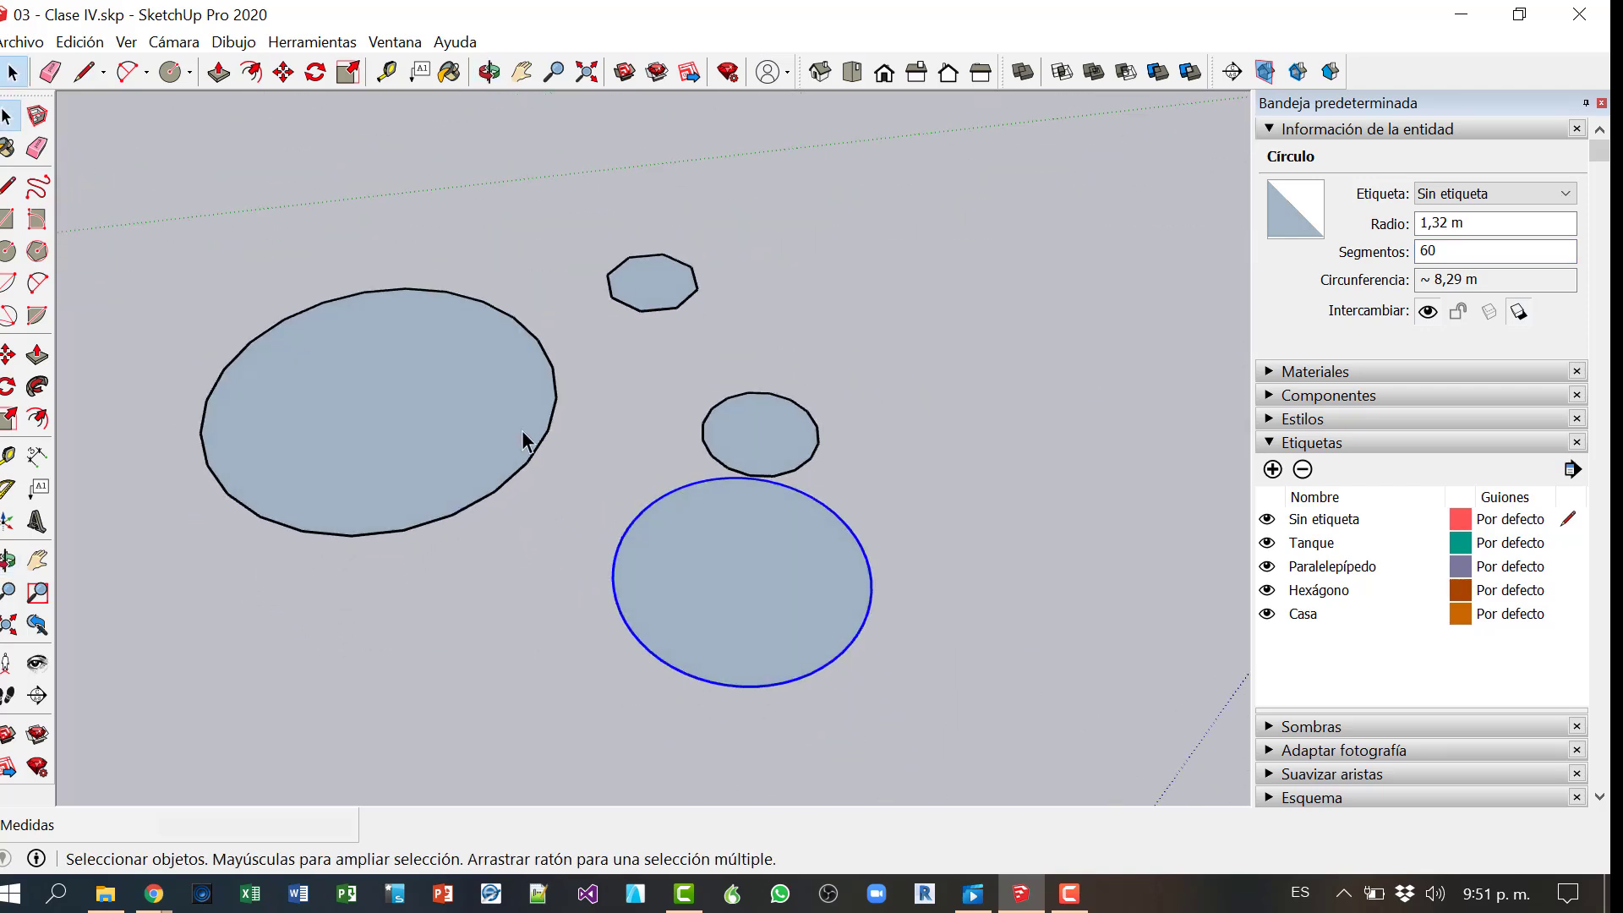
{"action": "left_click", "coordinate": [36, 355]}
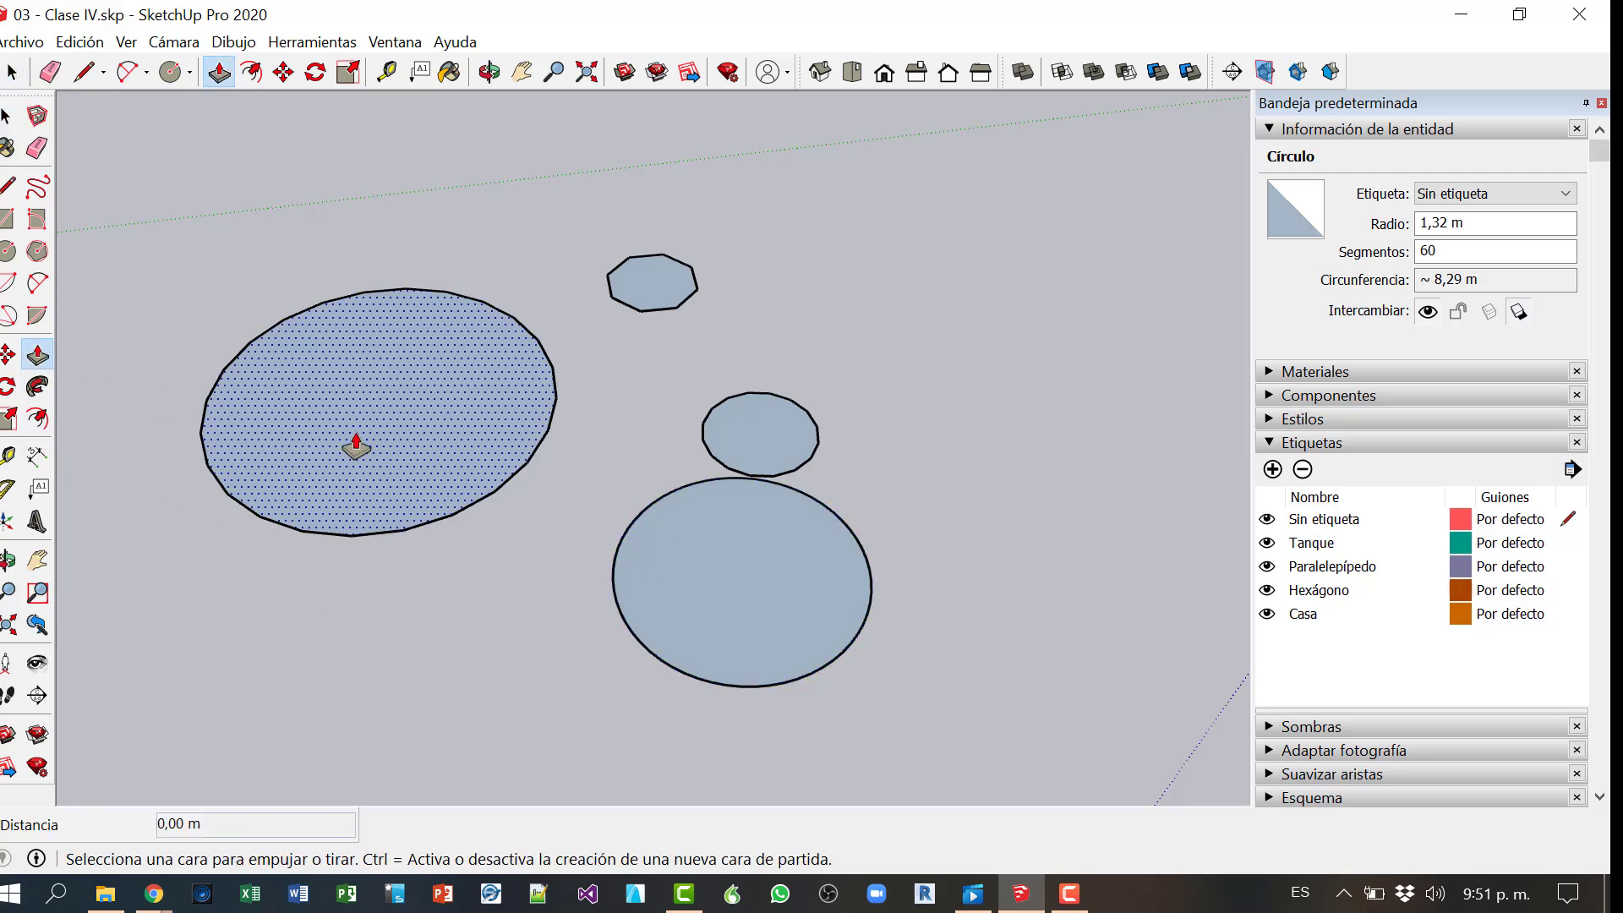
{"action": "left_click_drag", "start_coordinate": [354, 443], "coordinate": [306, 252]}
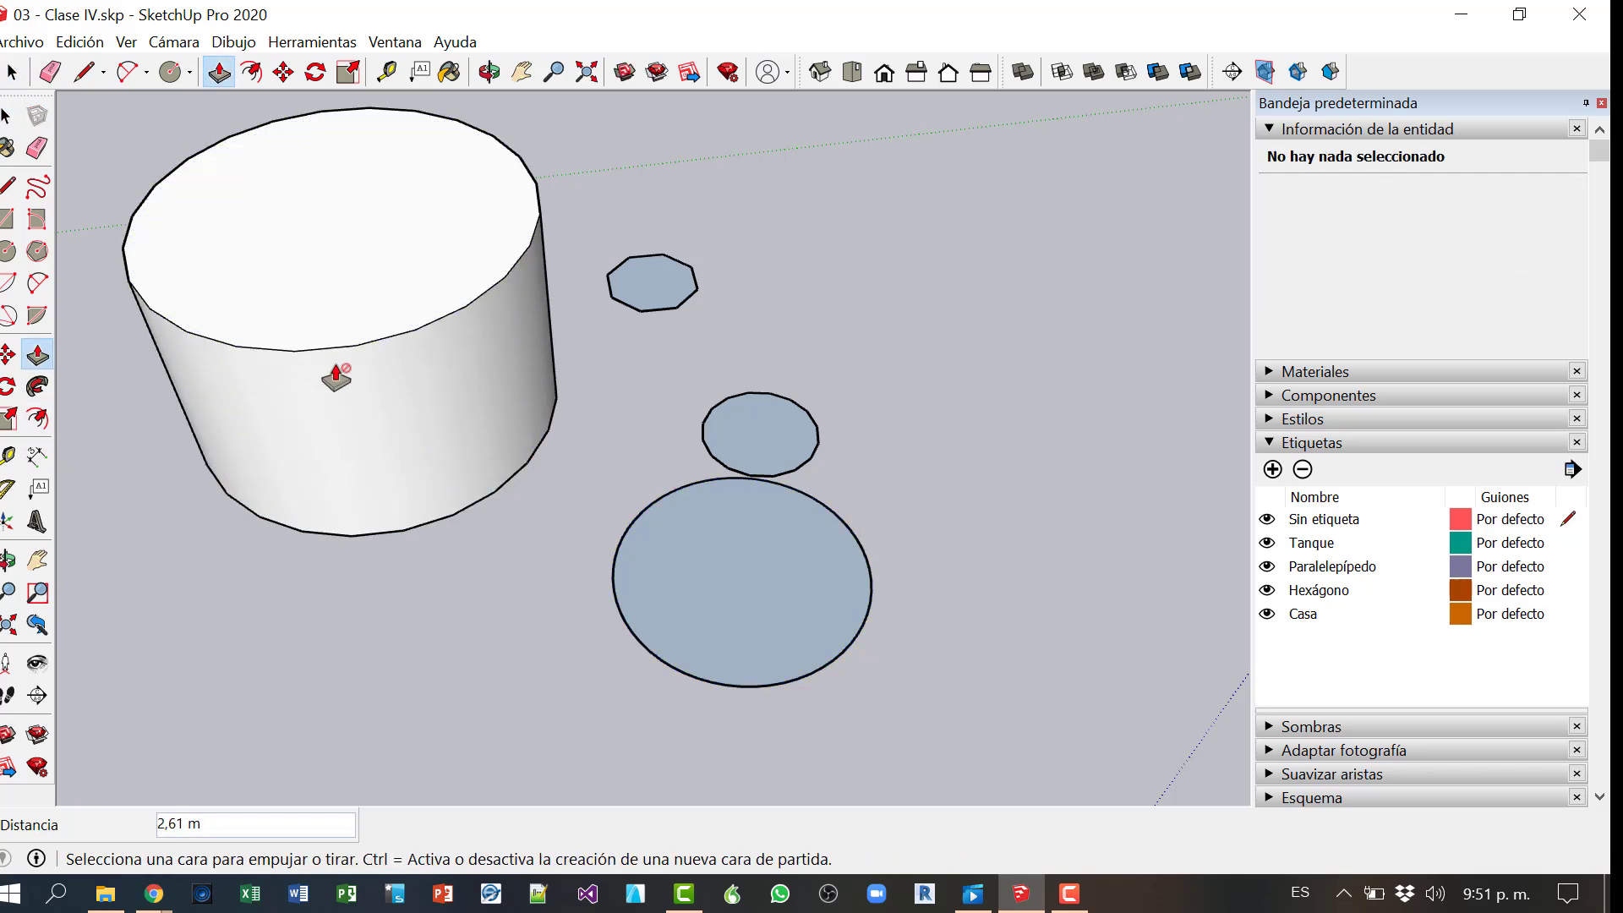
Step: Push/Pull the 60-segment circle upward about 2.87 m and examine the smoothness of its rim
{"action": "left_click_drag", "start_coordinate": [670, 584], "coordinate": [701, 404]}
{"action": "middle_click_drag", "start_coordinate": [1014, 538], "coordinate": [562, 623]}
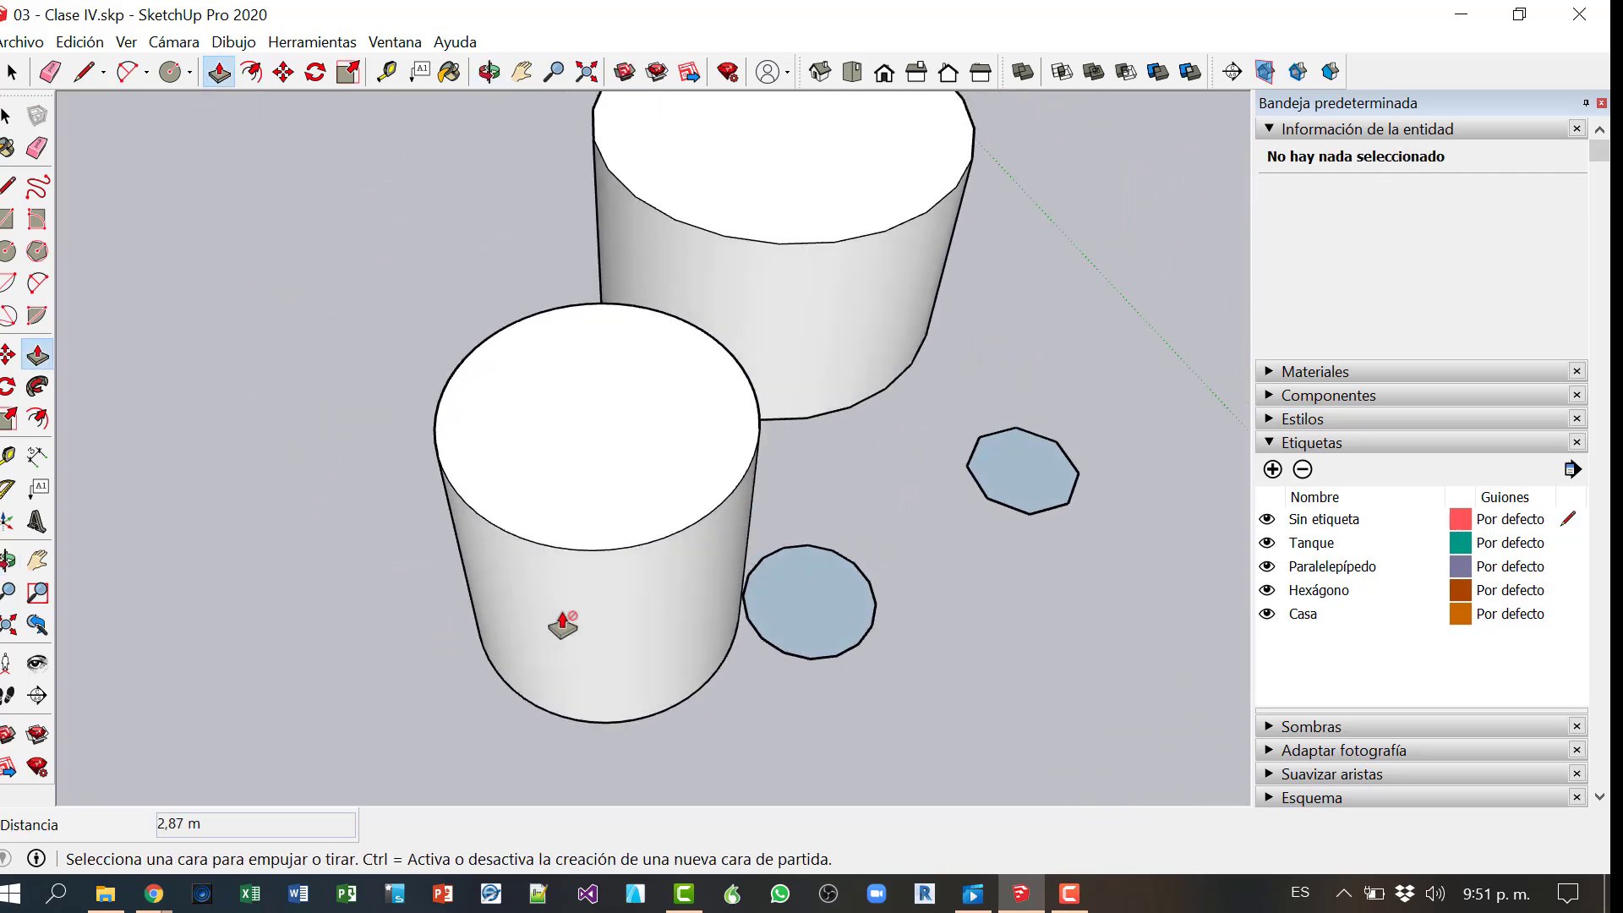
{"action": "scroll", "coordinate": [584, 592], "scroll_direction": "up", "scroll_amount": 3}
{"action": "scroll", "coordinate": [602, 563], "scroll_direction": "up", "scroll_amount": 8}
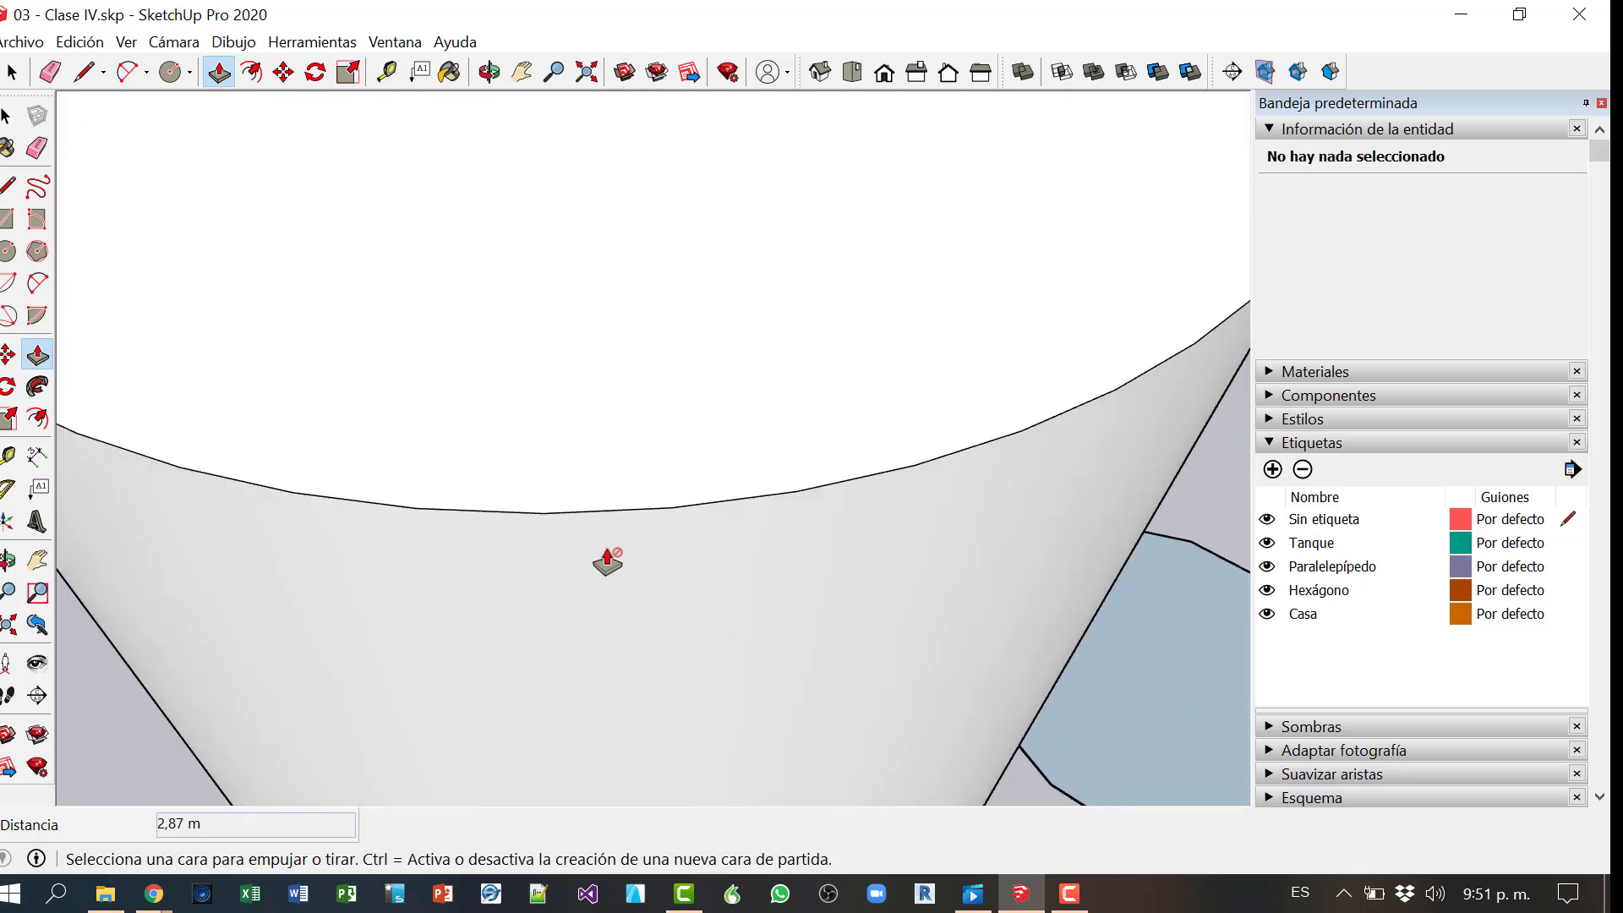
{"action": "scroll", "coordinate": [613, 566], "scroll_direction": "down", "scroll_amount": 10}
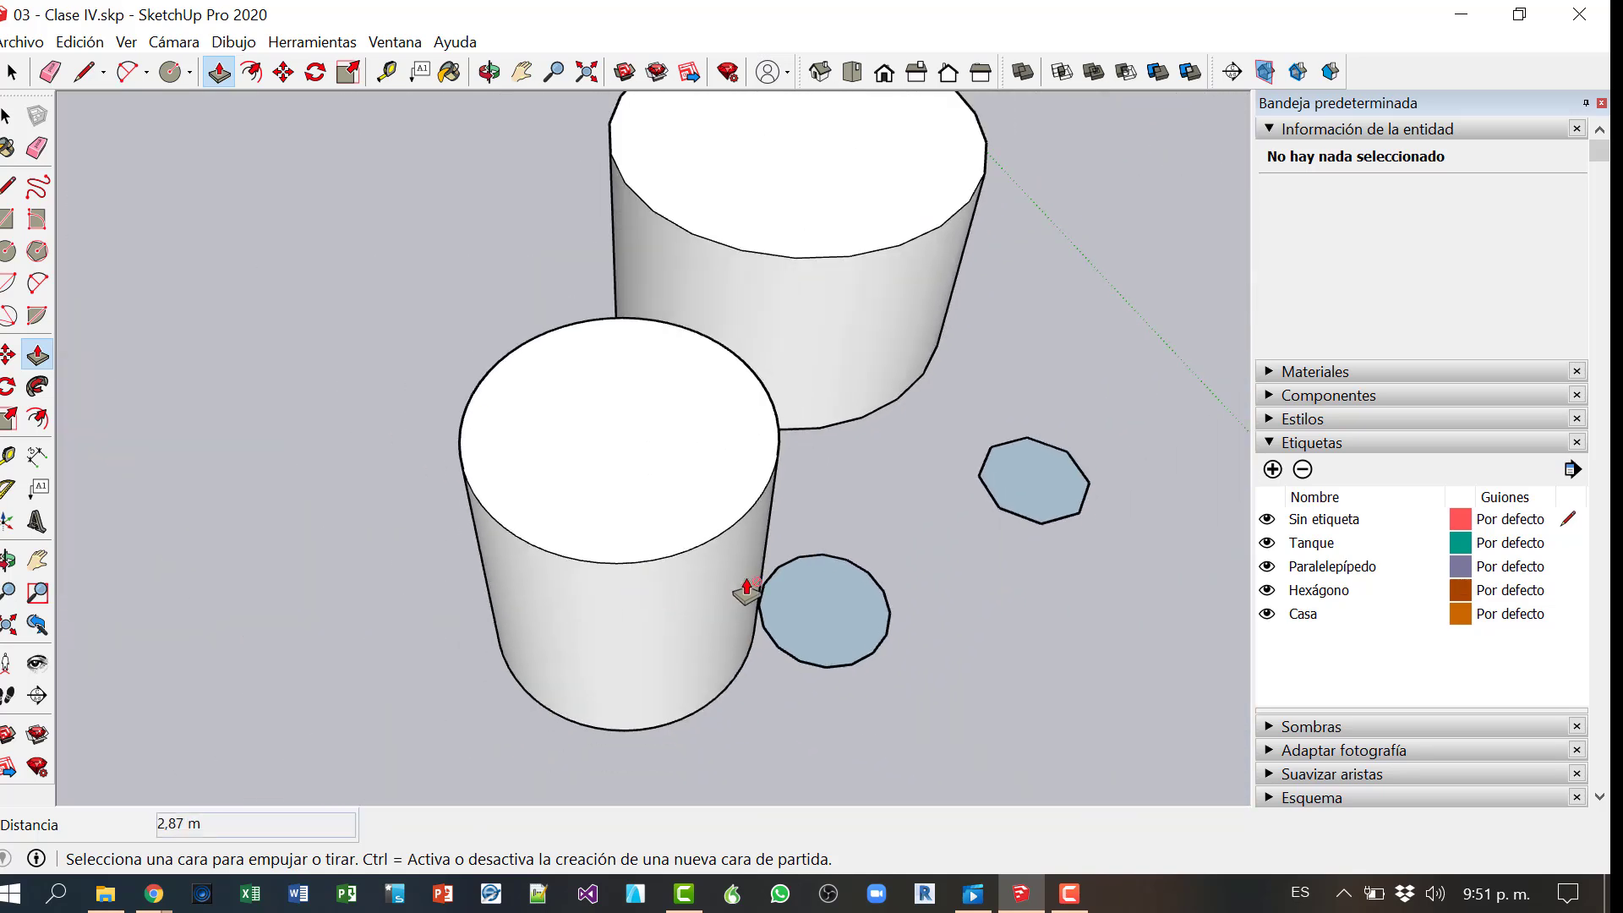
Step: Push/Pull the 16-segment circle upward about 2.36 m and the 8-segment circle upward about 2.53 m
{"action": "left_click", "coordinate": [808, 594]}
{"action": "left_click", "coordinate": [858, 460]}
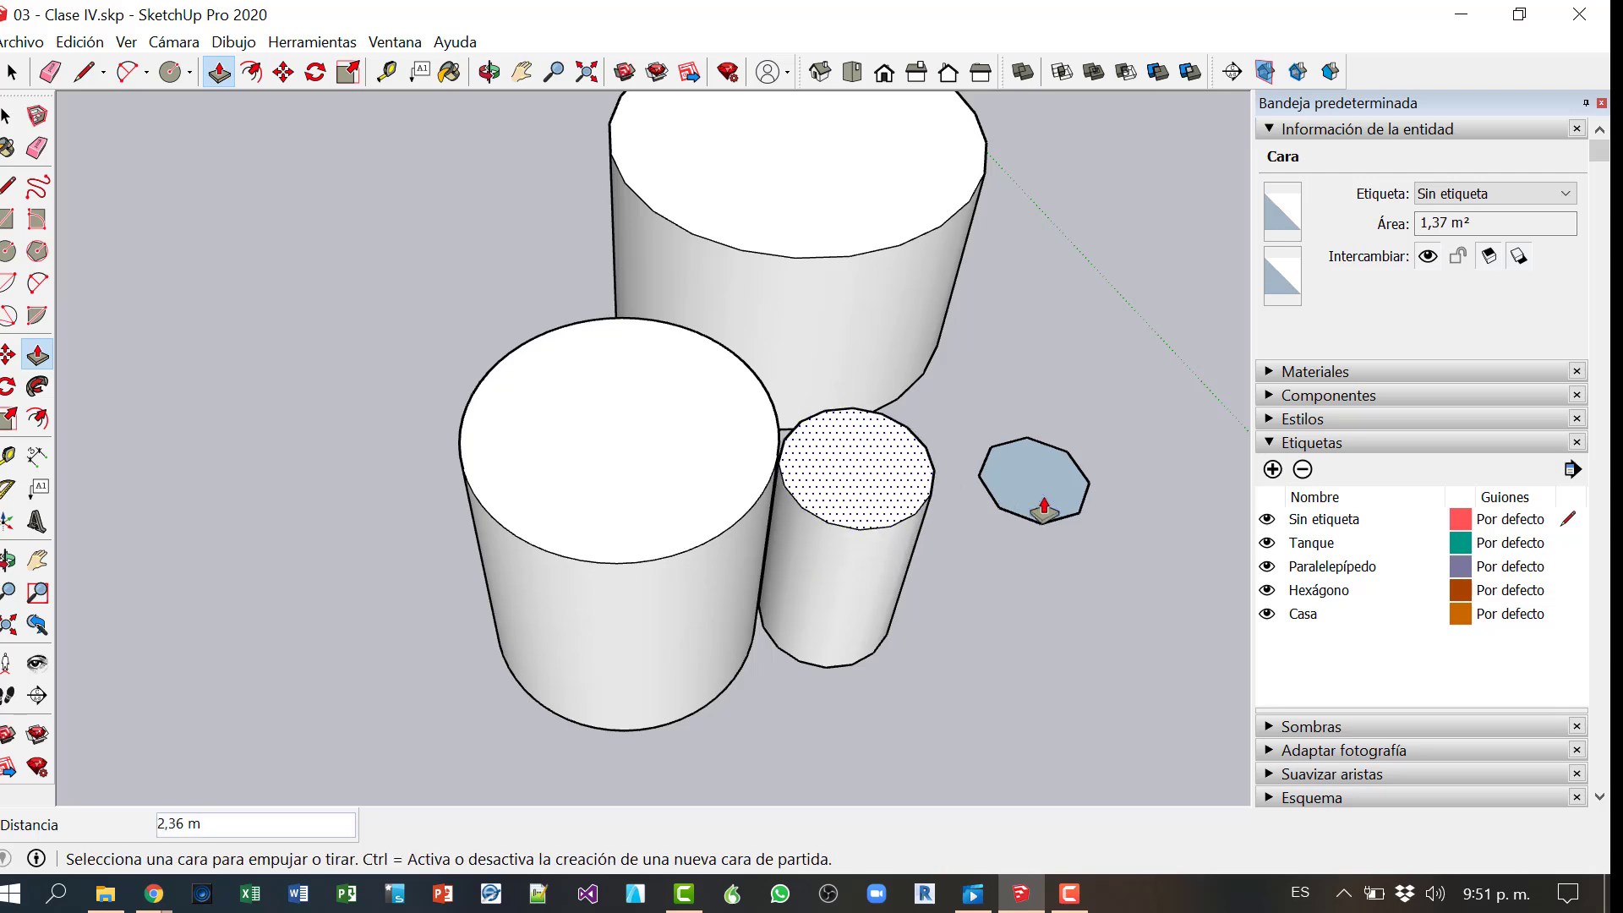
{"action": "left_click", "coordinate": [1049, 435]}
{"action": "left_click", "coordinate": [1079, 319]}
{"action": "middle_click_drag", "start_coordinate": [1087, 631], "coordinate": [972, 583]}
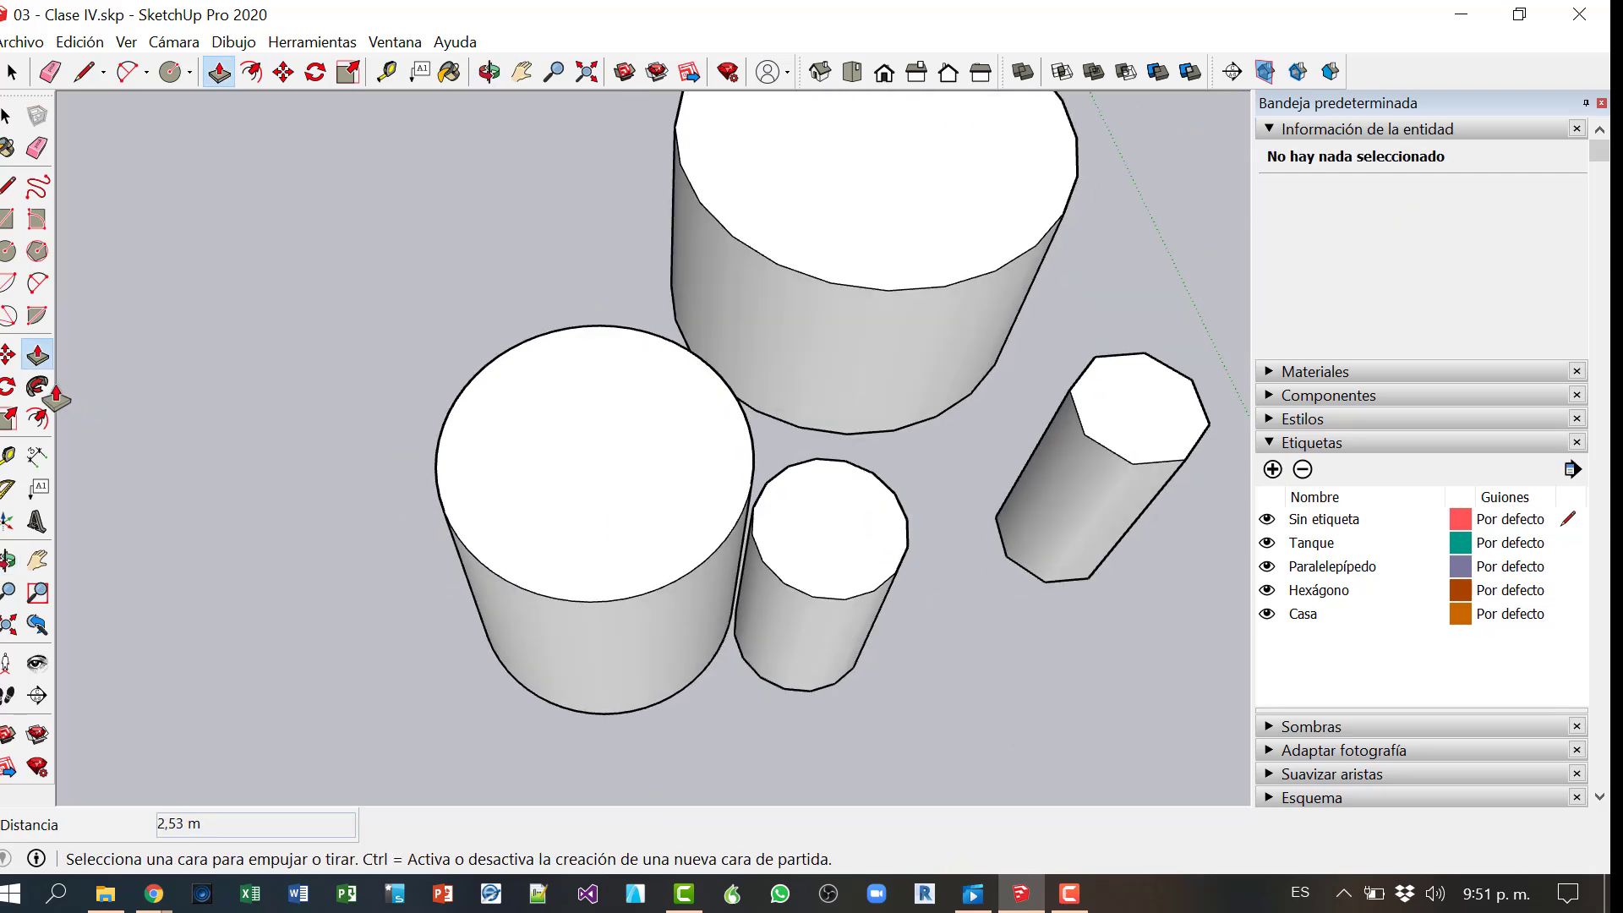
Step: Draw a six-sided polygon with a radius of about 1.94 m on the ground, apart from the cylinders
{"action": "left_click", "coordinate": [37, 251]}
{"action": "left_click", "coordinate": [165, 246]}
{"action": "left_click", "coordinate": [254, 338]}
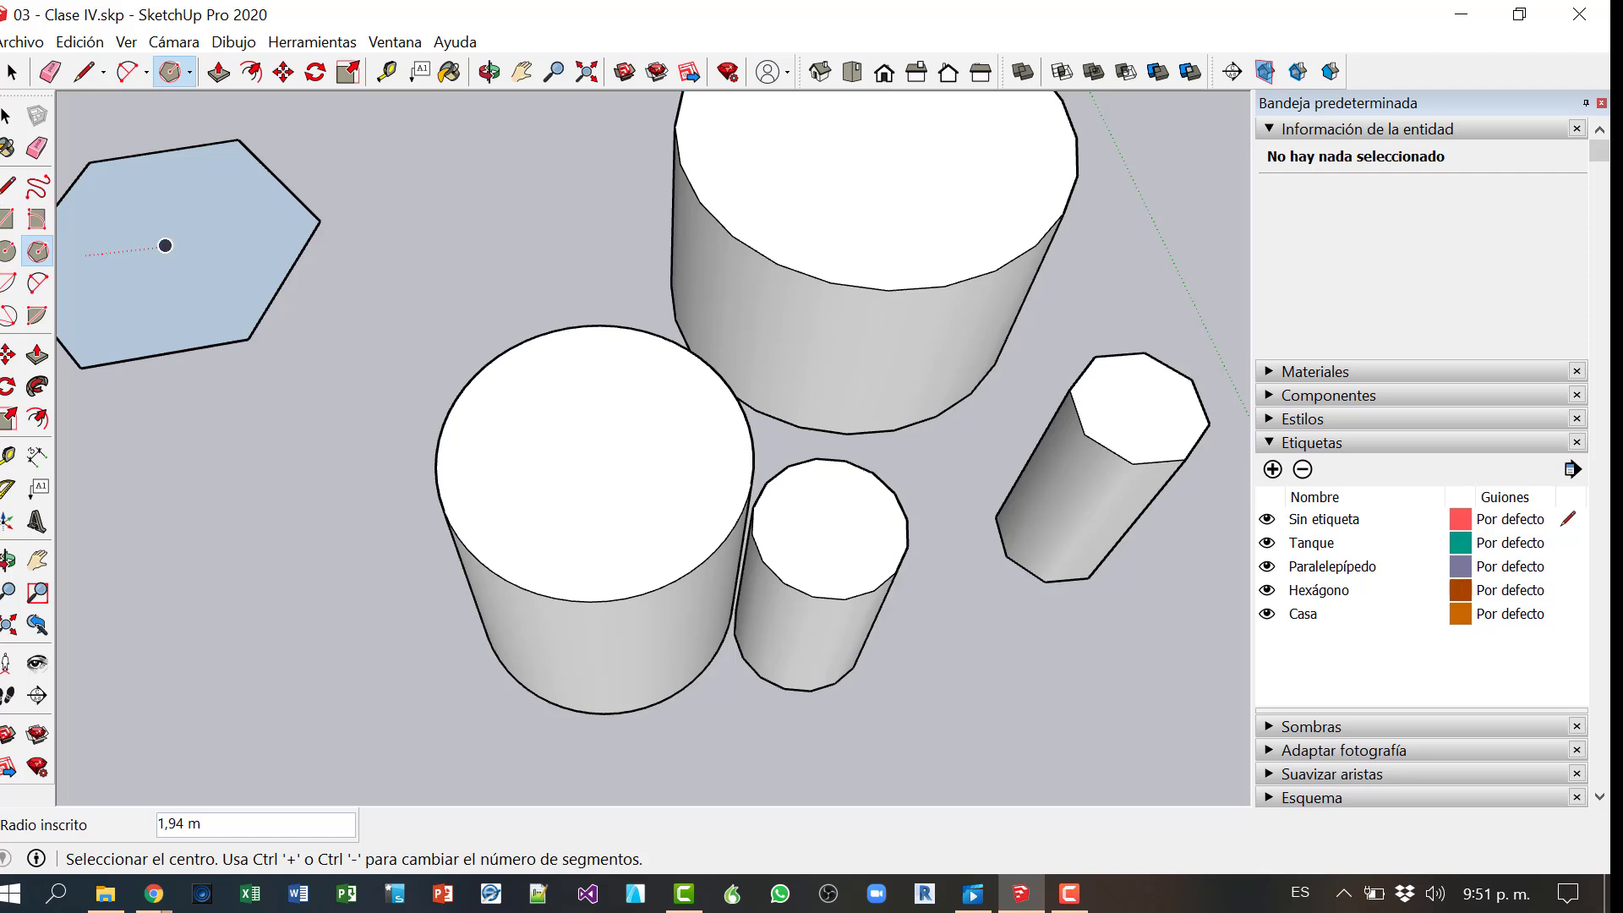
Step: Set the hexagon's segment count first to 9 and finally to 5
{"action": "key", "text": "space"}
{"action": "left_click", "coordinate": [219, 343]}
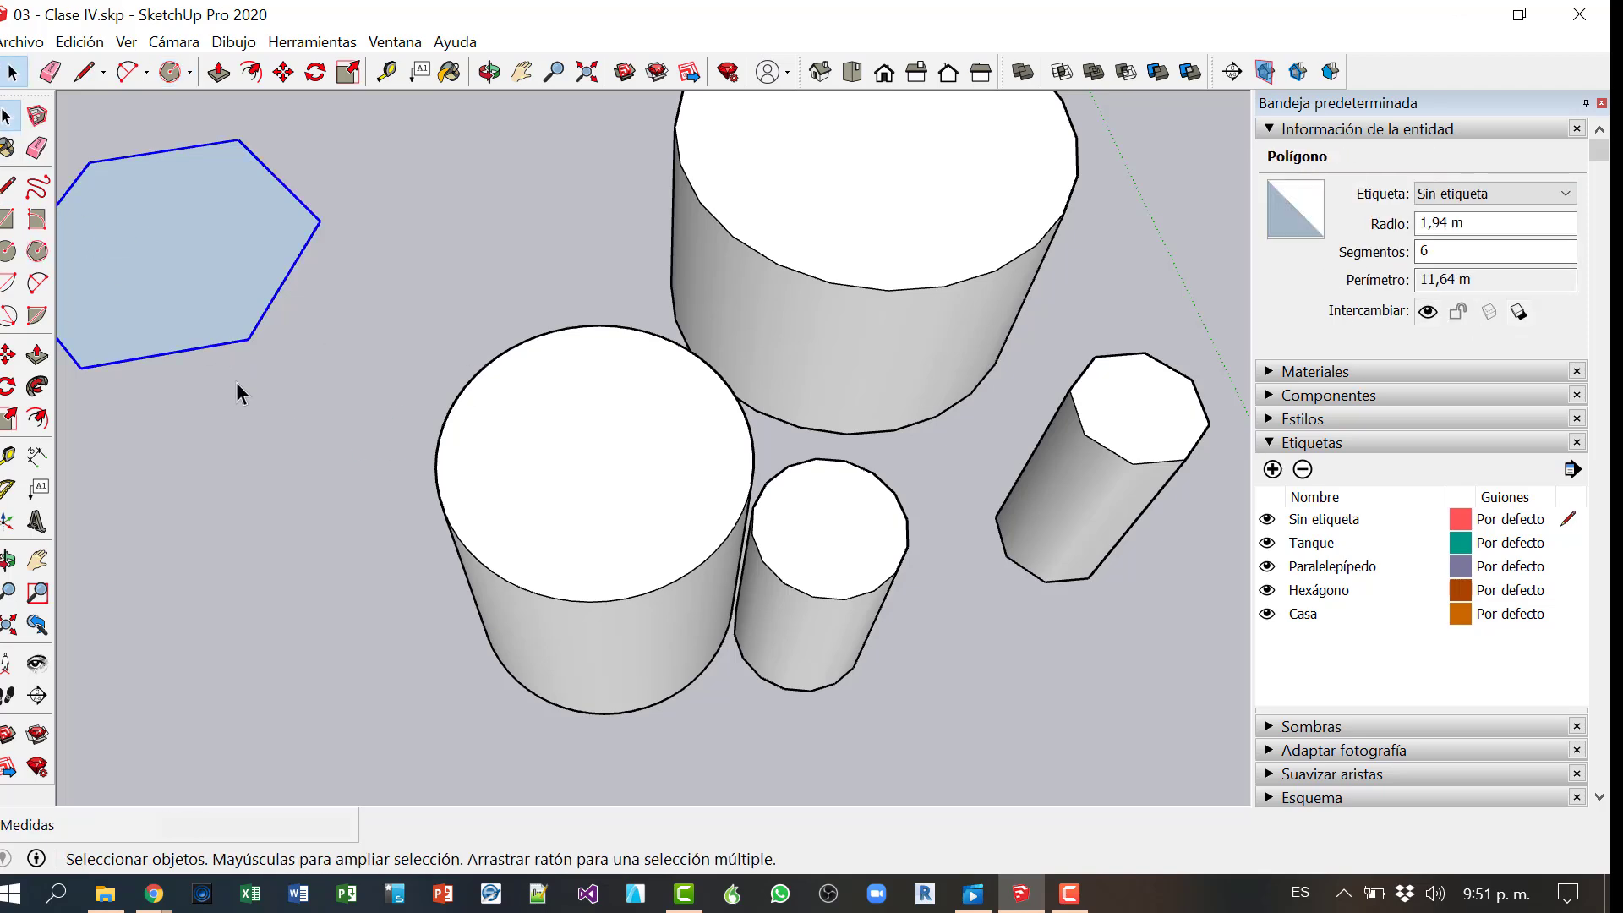
{"action": "middle_click_drag", "start_coordinate": [236, 382], "coordinate": [416, 476]}
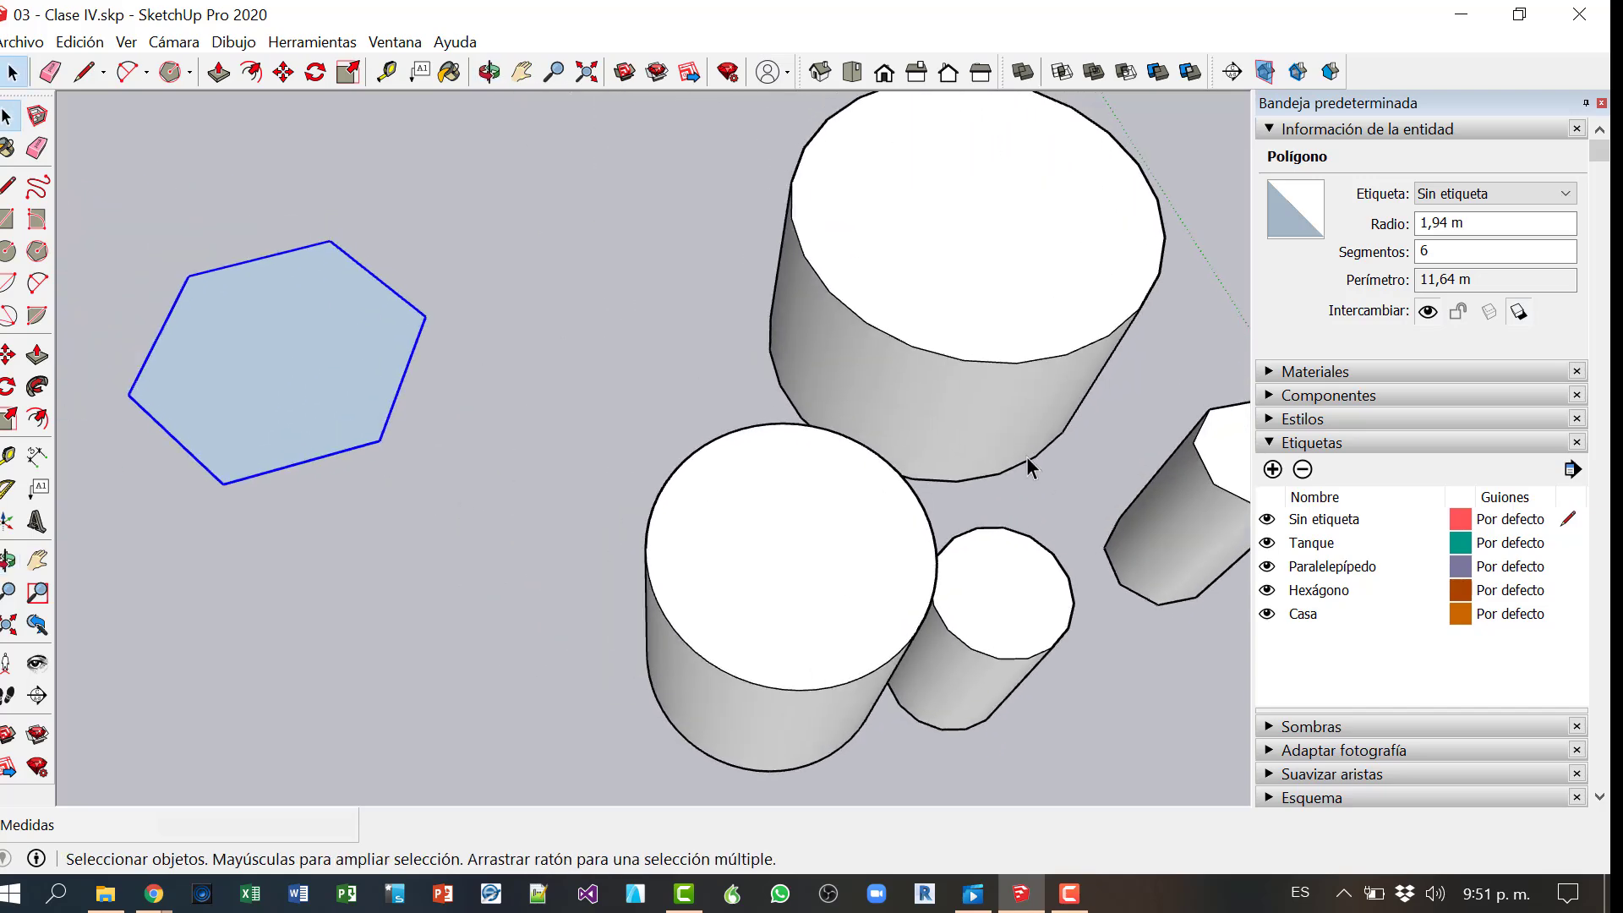
{"action": "left_click", "coordinate": [1428, 251]}
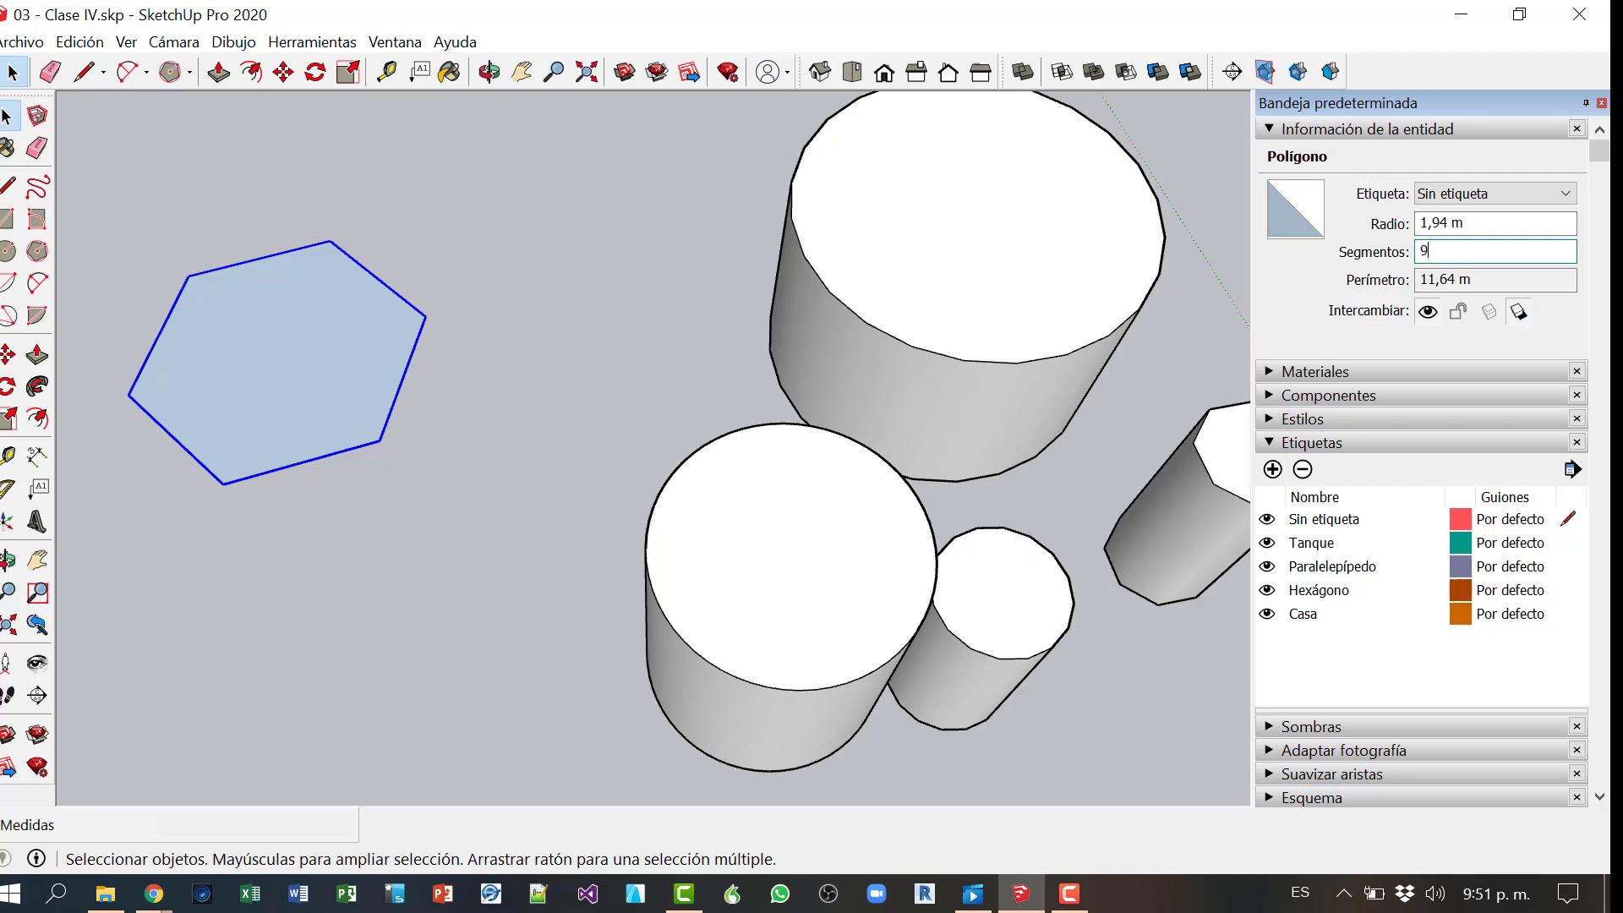
{"action": "type", "text": "9"}
{"action": "key", "text": "Return"}
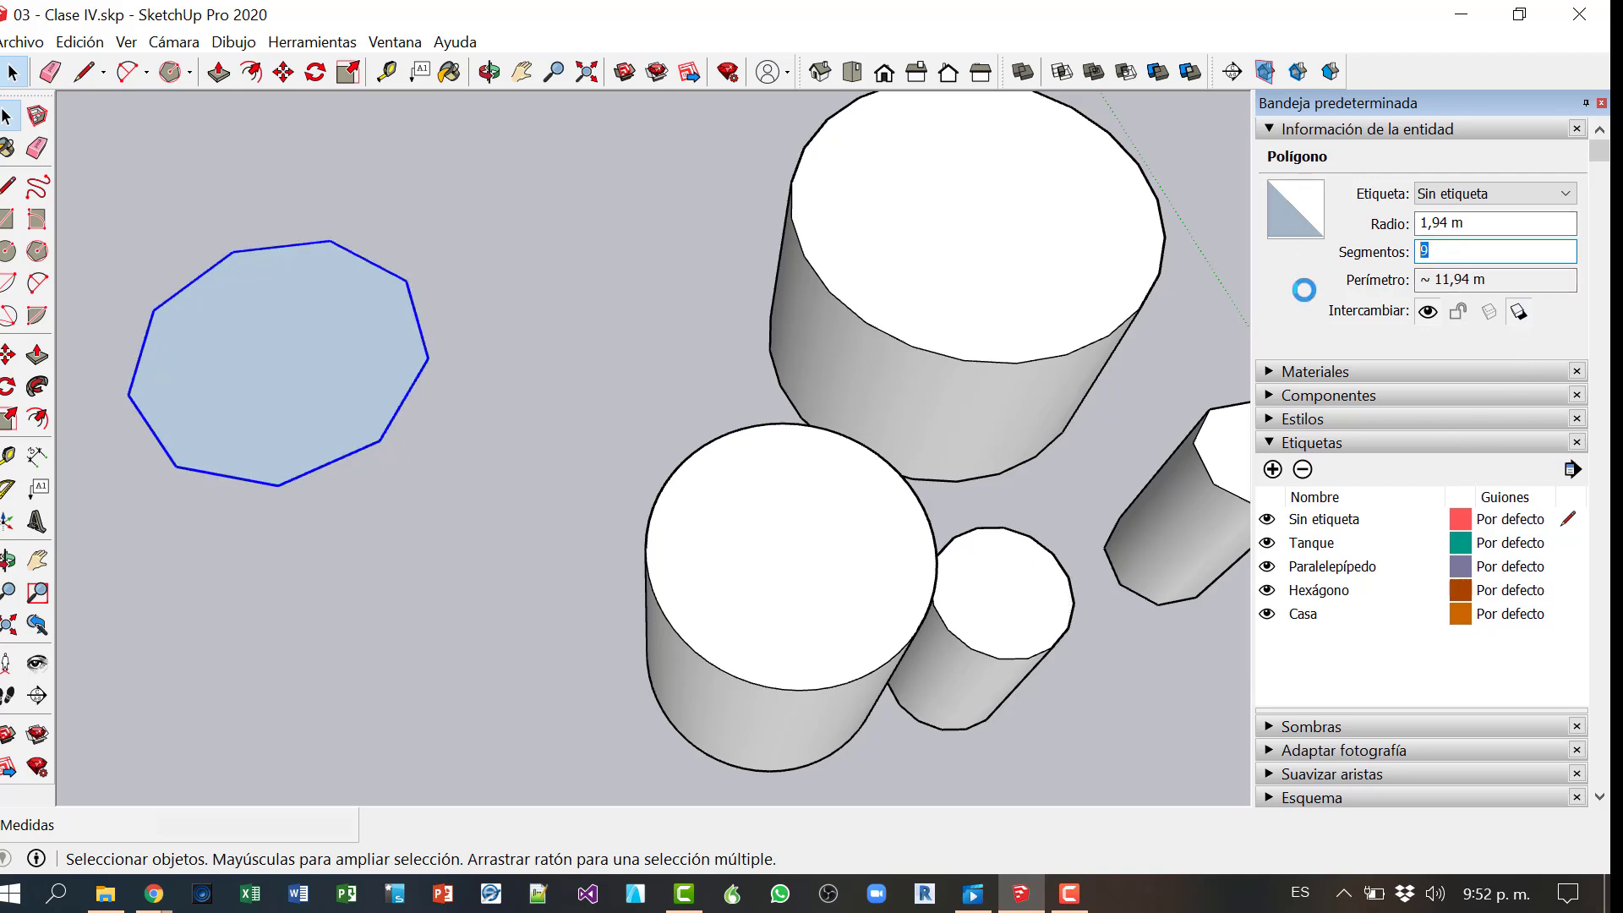
{"action": "type", "text": "5"}
{"action": "key", "text": "Return"}
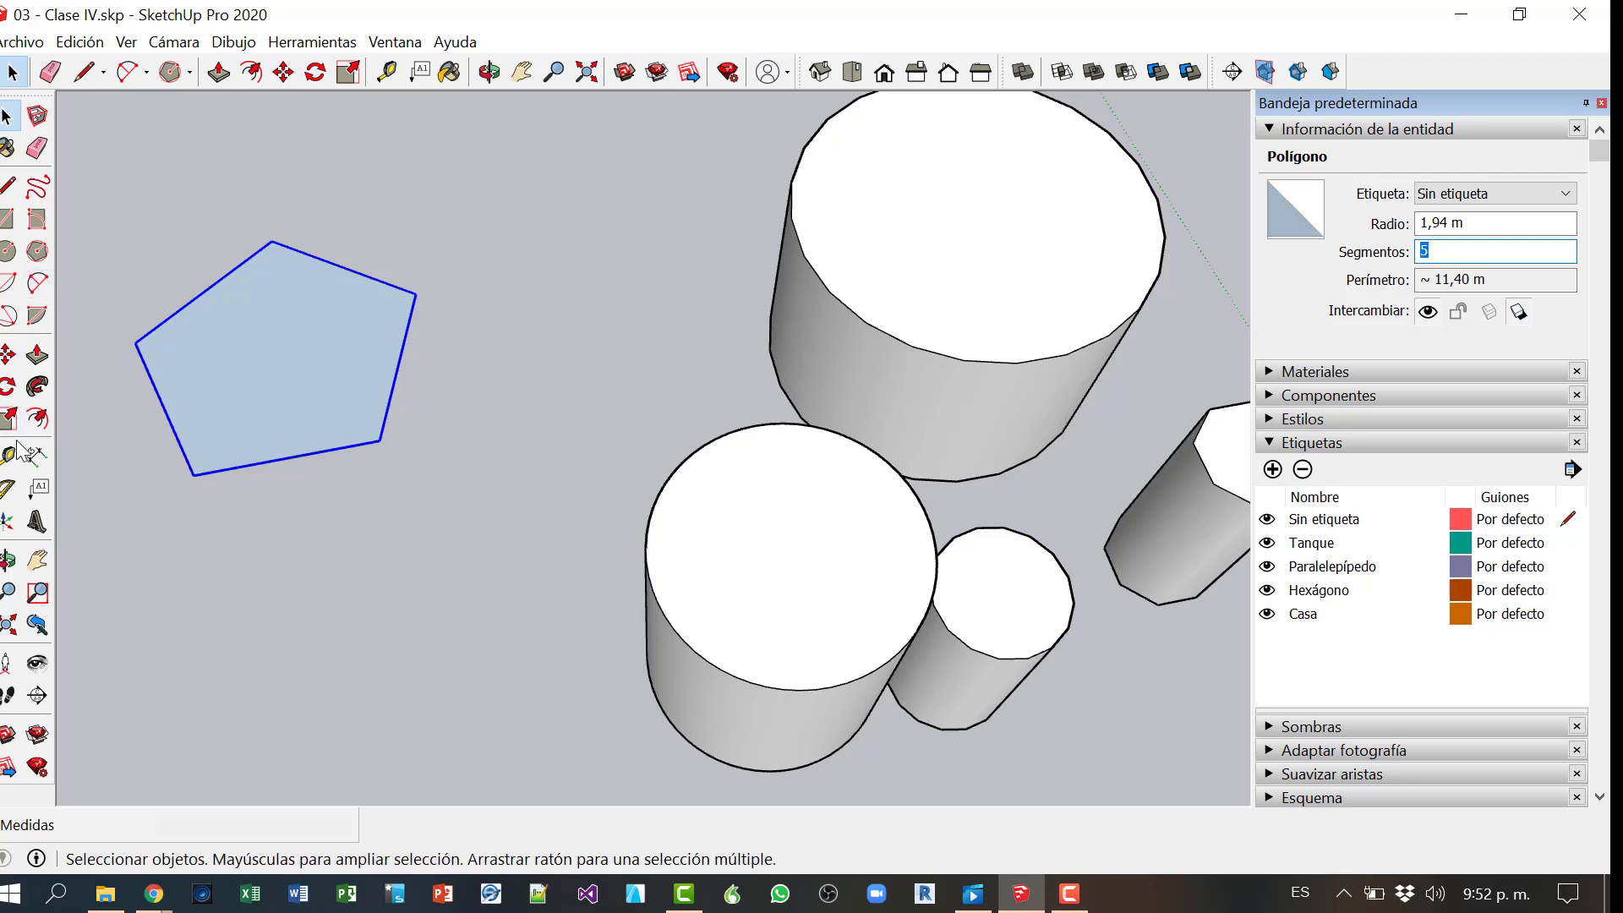
Step: Push/Pull the pentagon upward about 2.45 m into a prism
{"action": "left_click", "coordinate": [37, 355]}
{"action": "left_click_drag", "start_coordinate": [265, 377], "coordinate": [222, 261]}
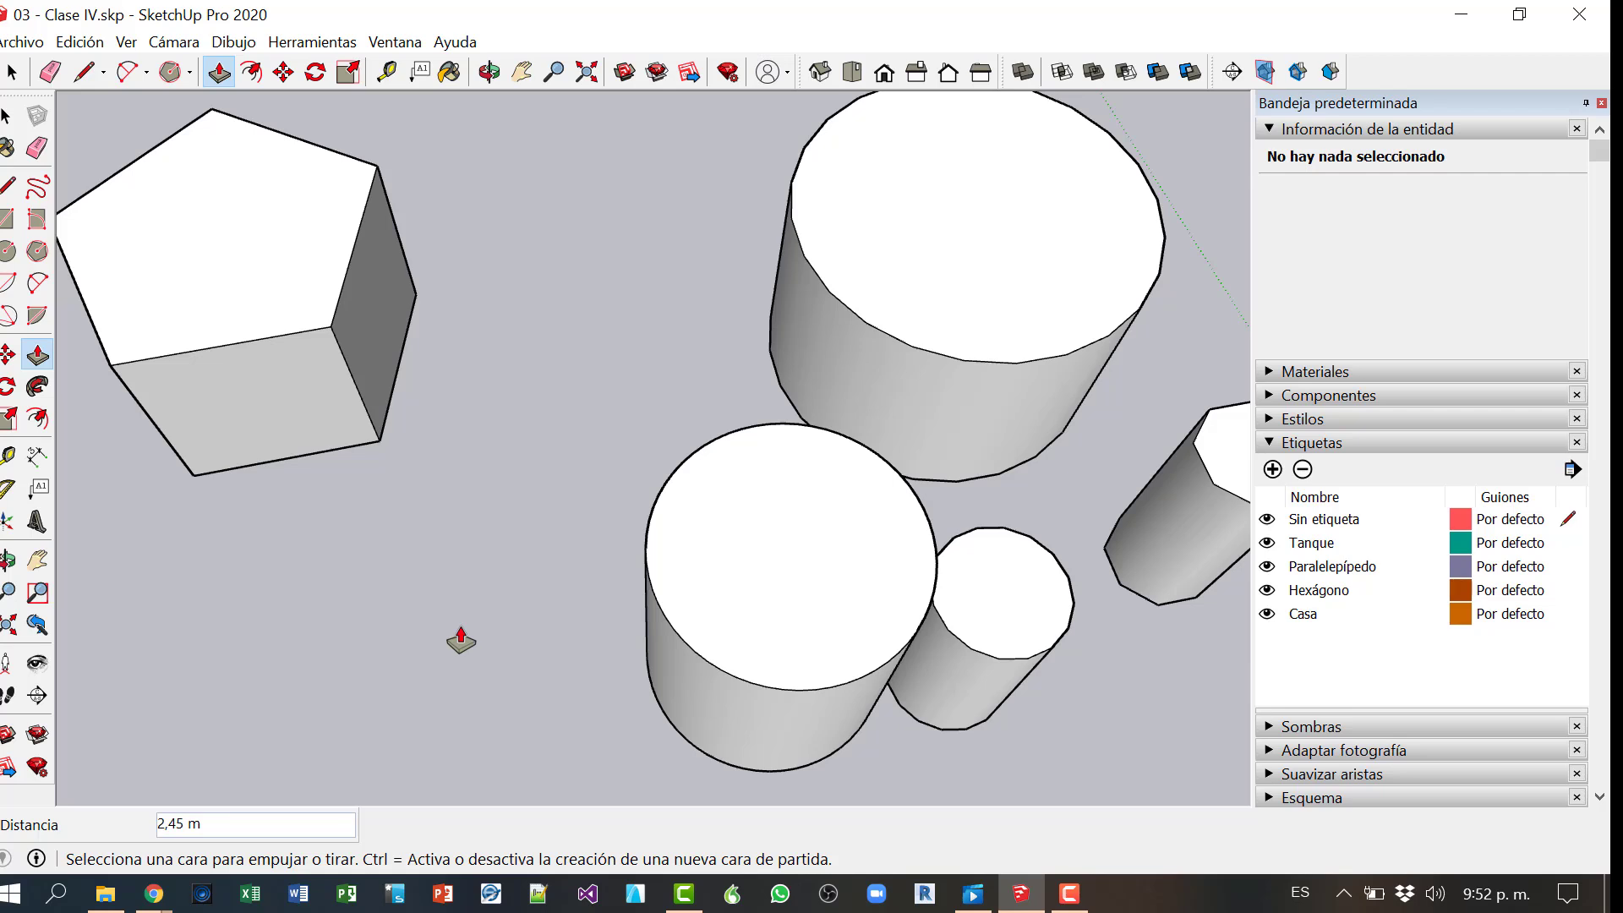
{"action": "scroll", "coordinate": [960, 687], "scroll_direction": "down", "scroll_amount": 2}
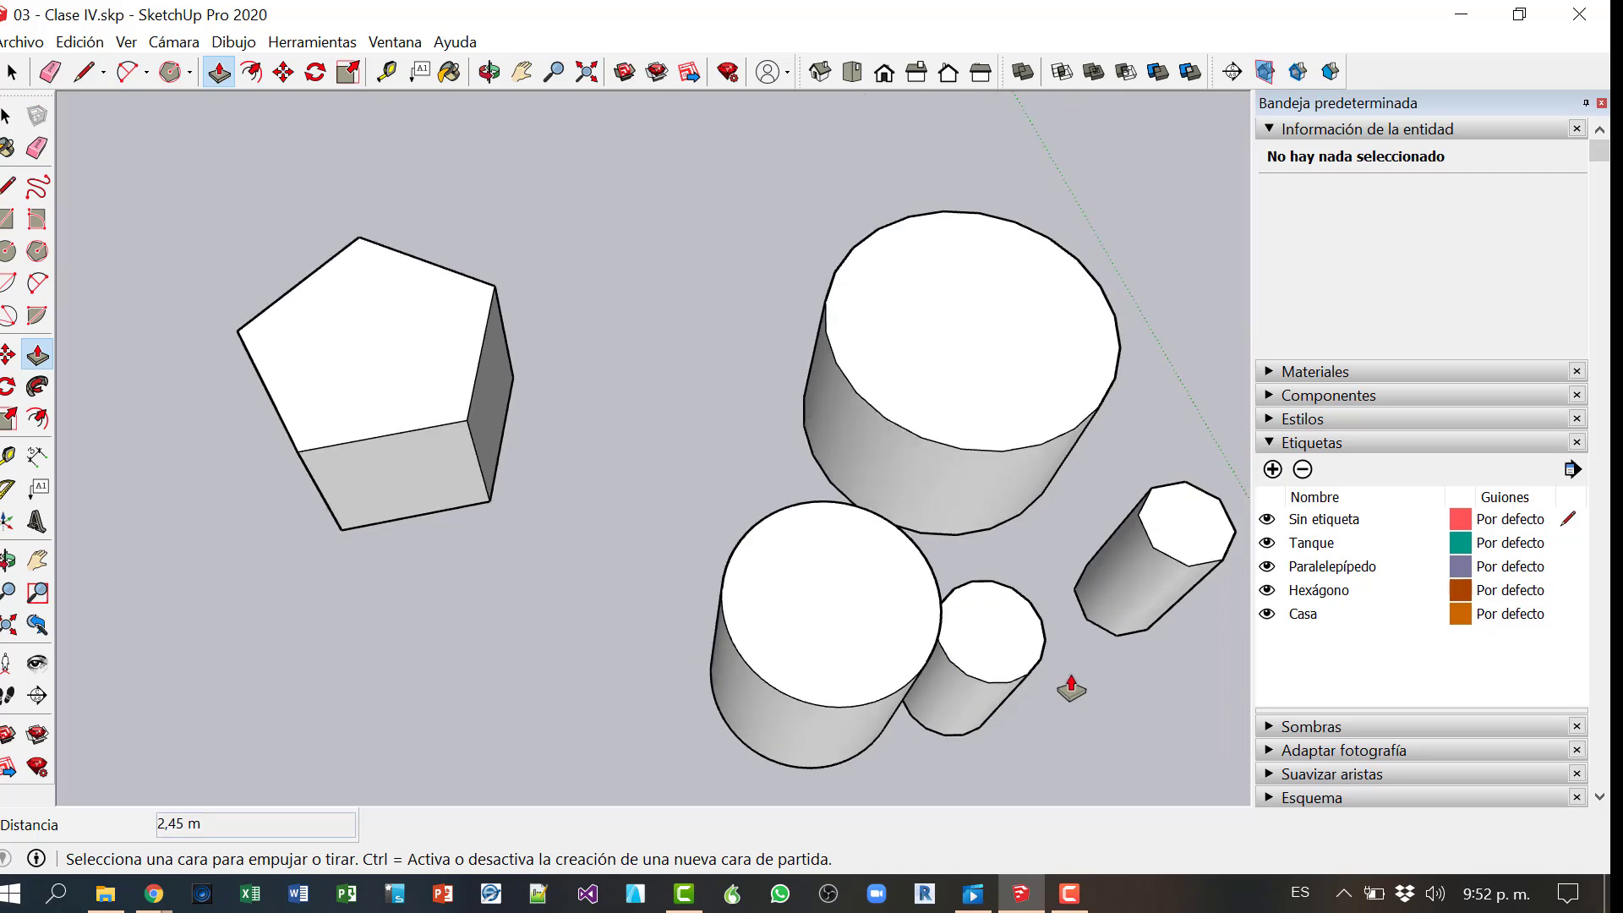
Step: Examine the faceted rim of the large cylinder with the sector lines on its top face
{"action": "left_click", "coordinate": [8, 118]}
{"action": "middle_click_drag", "start_coordinate": [974, 649], "coordinate": [673, 641]}
{"action": "scroll", "coordinate": [693, 701], "scroll_direction": "down", "scroll_amount": 2}
{"action": "middle_click_drag", "start_coordinate": [719, 756], "coordinate": [735, 566]}
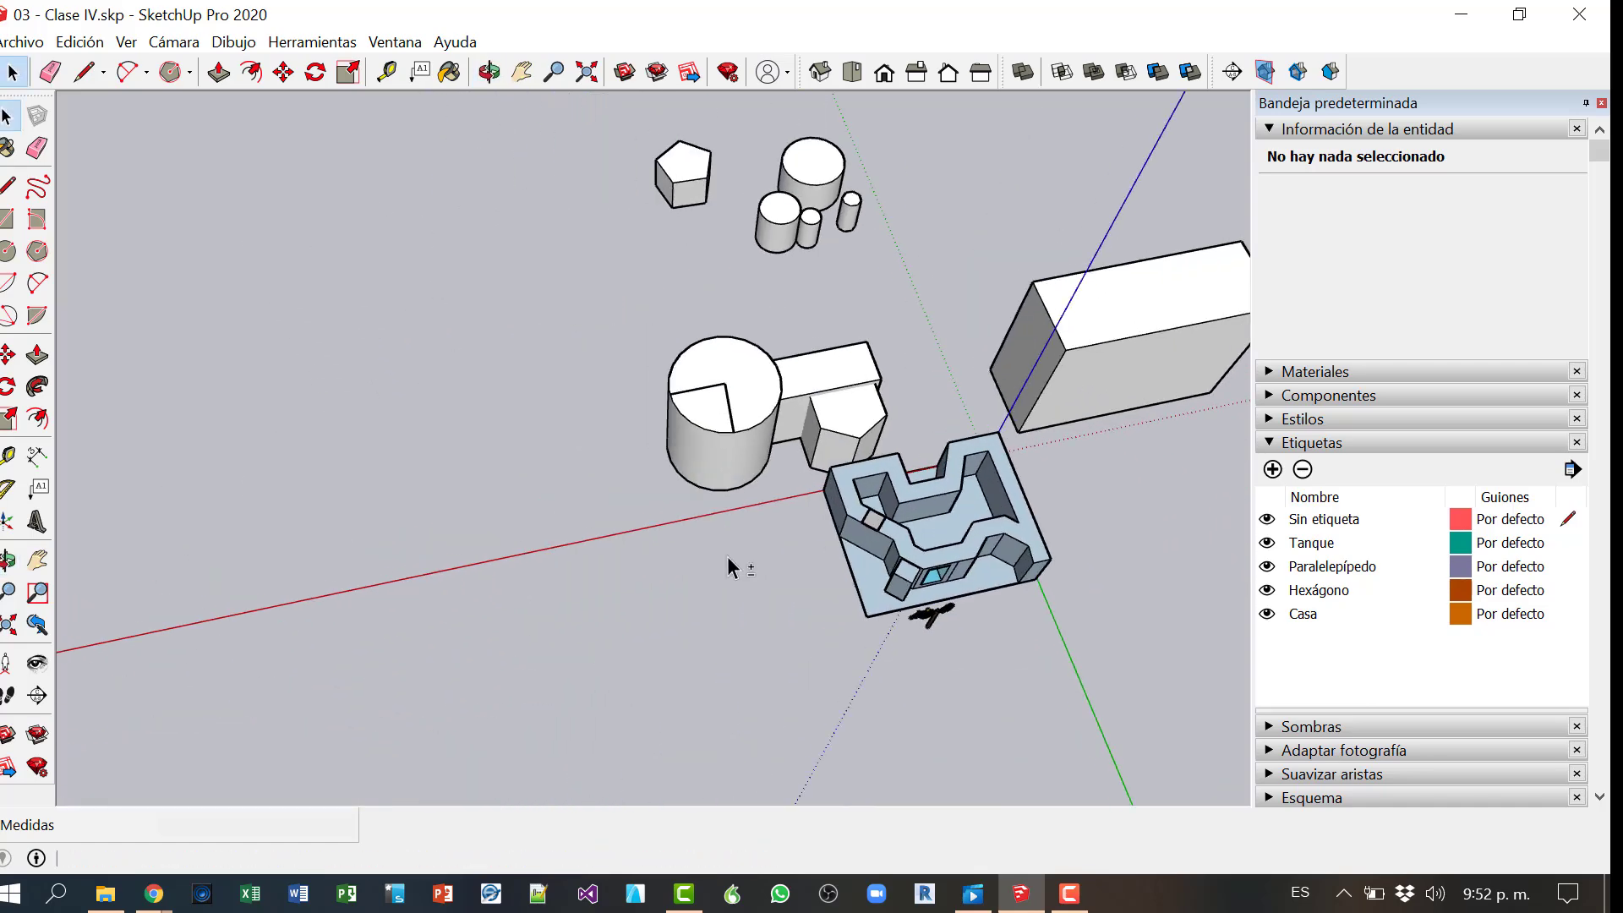
{"action": "middle_click_drag", "start_coordinate": [473, 441], "coordinate": [754, 406]}
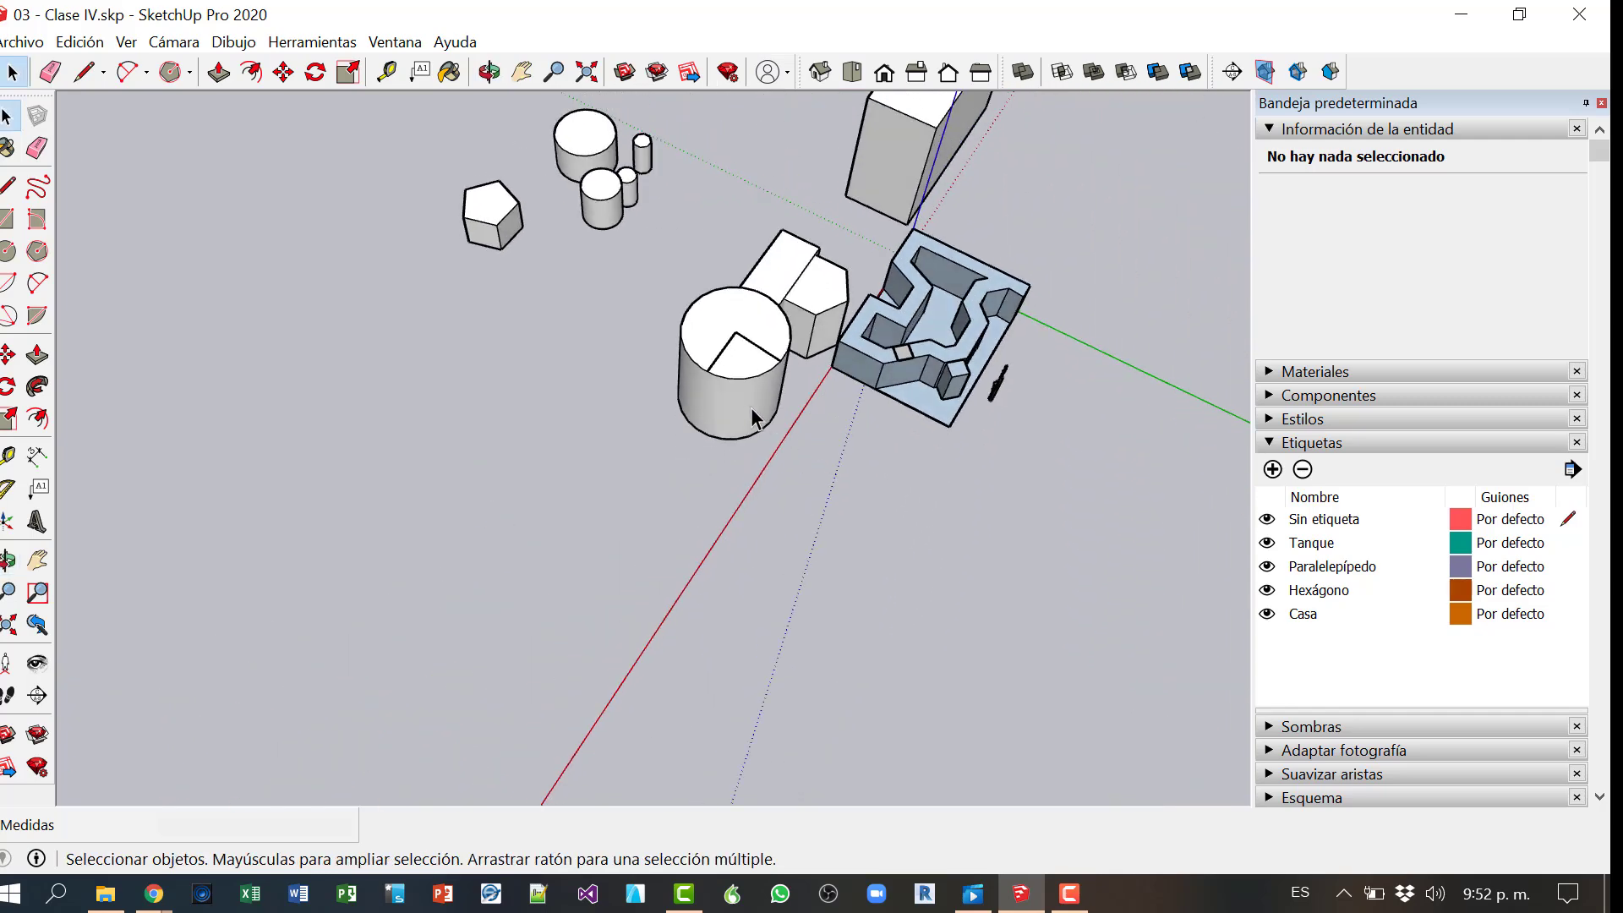
{"action": "scroll", "coordinate": [754, 405], "scroll_direction": "up", "scroll_amount": 1}
{"action": "scroll", "coordinate": [753, 406], "scroll_direction": "down", "scroll_amount": 1}
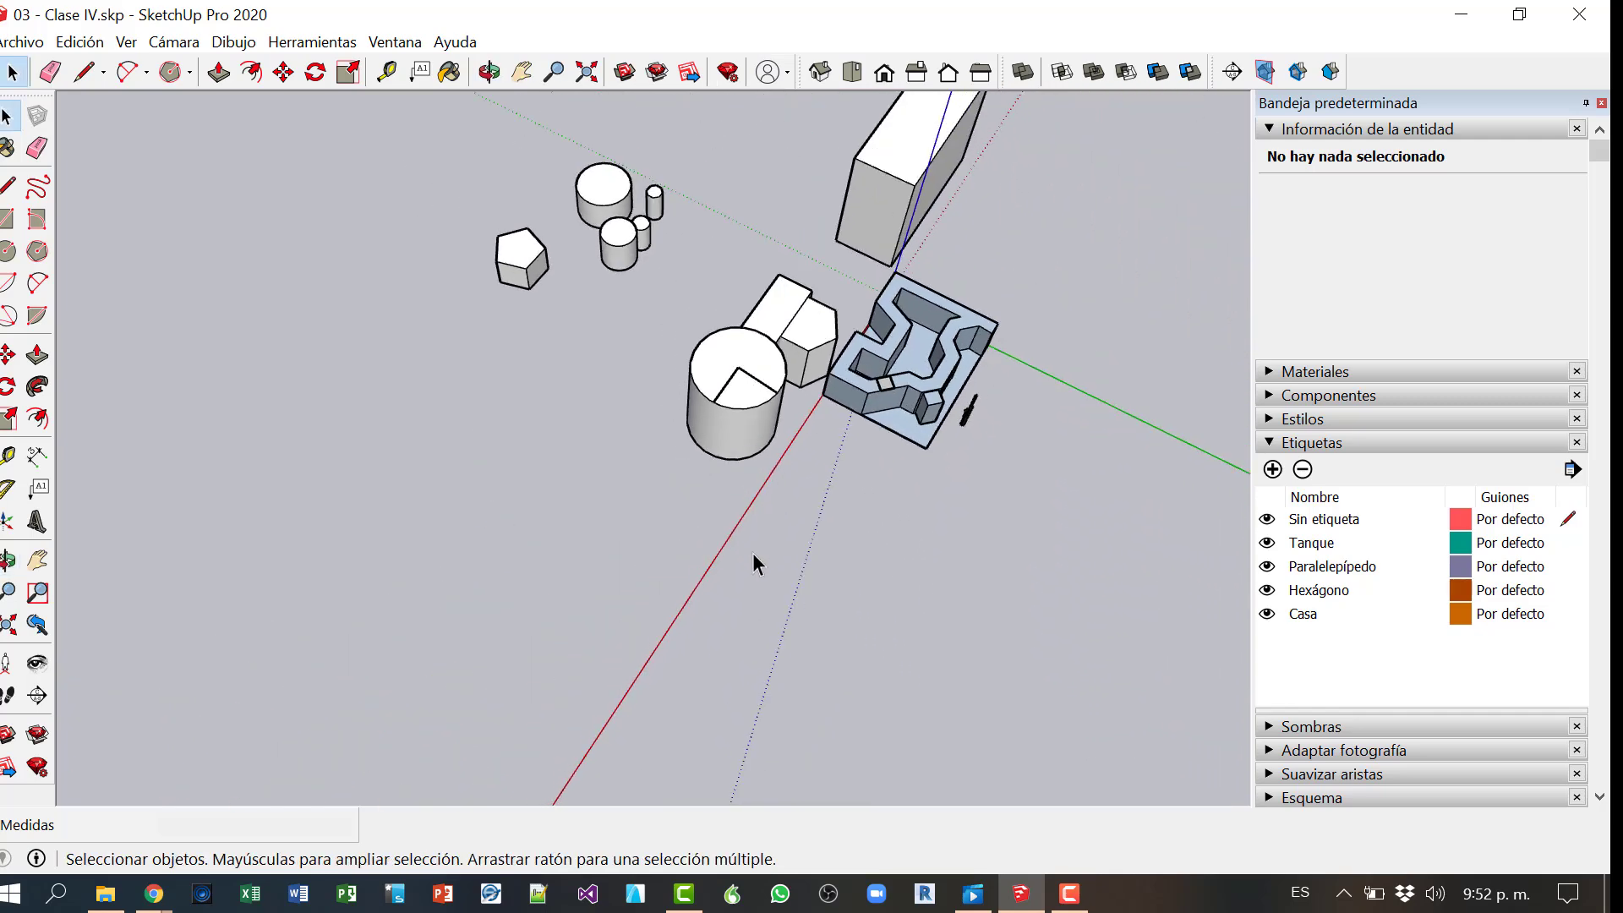
{"action": "scroll", "coordinate": [765, 389], "scroll_direction": "up", "scroll_amount": 3}
{"action": "scroll", "coordinate": [666, 333], "scroll_direction": "up", "scroll_amount": 4}
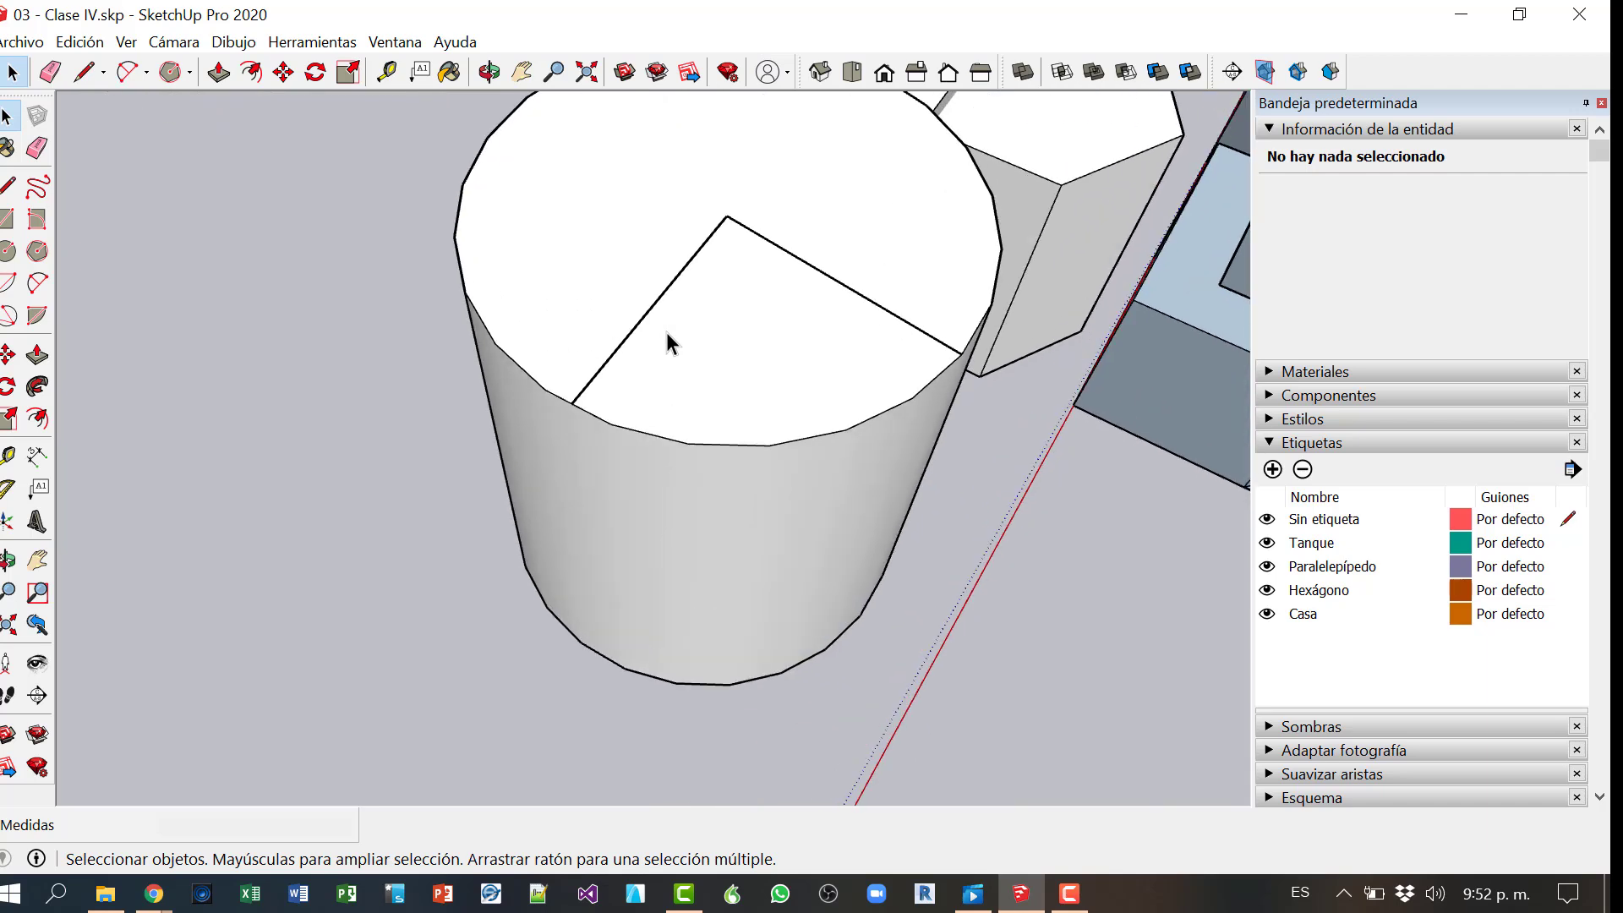
{"action": "scroll", "coordinate": [694, 331], "scroll_direction": "up", "scroll_amount": 2}
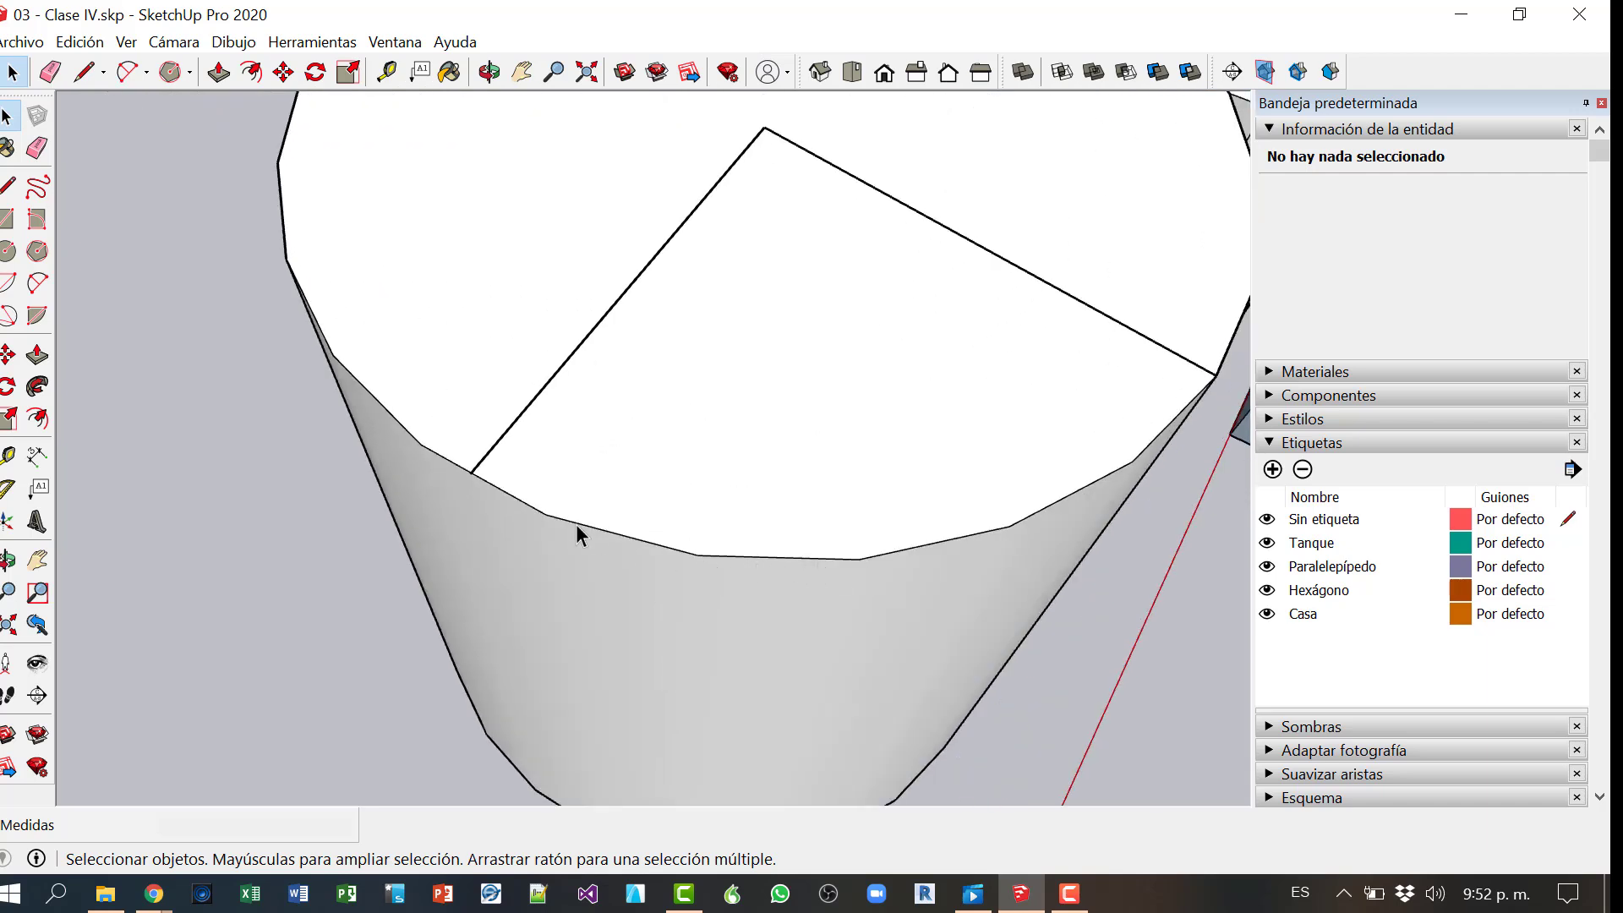
{"action": "scroll", "coordinate": [807, 570], "scroll_direction": "down", "scroll_amount": 5}
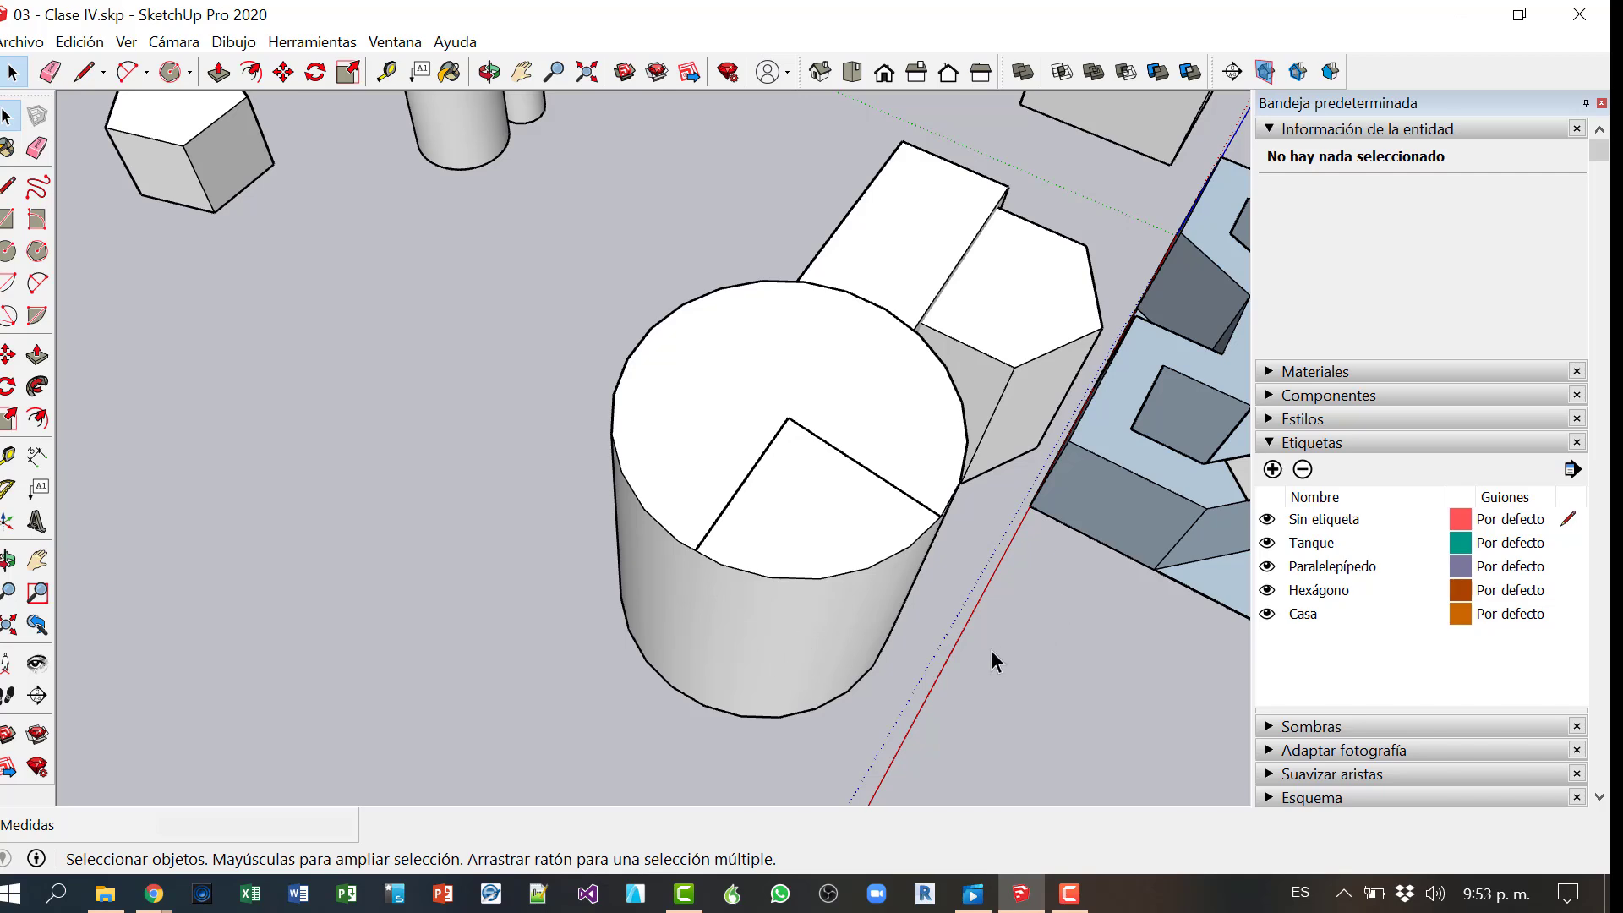
Step: Compare the large cylinder's rim with the smaller extruded cylinders and inspect the segment count of the smoothest one's top circle
{"action": "middle_click_drag", "start_coordinate": [466, 430], "coordinate": [424, 338]}
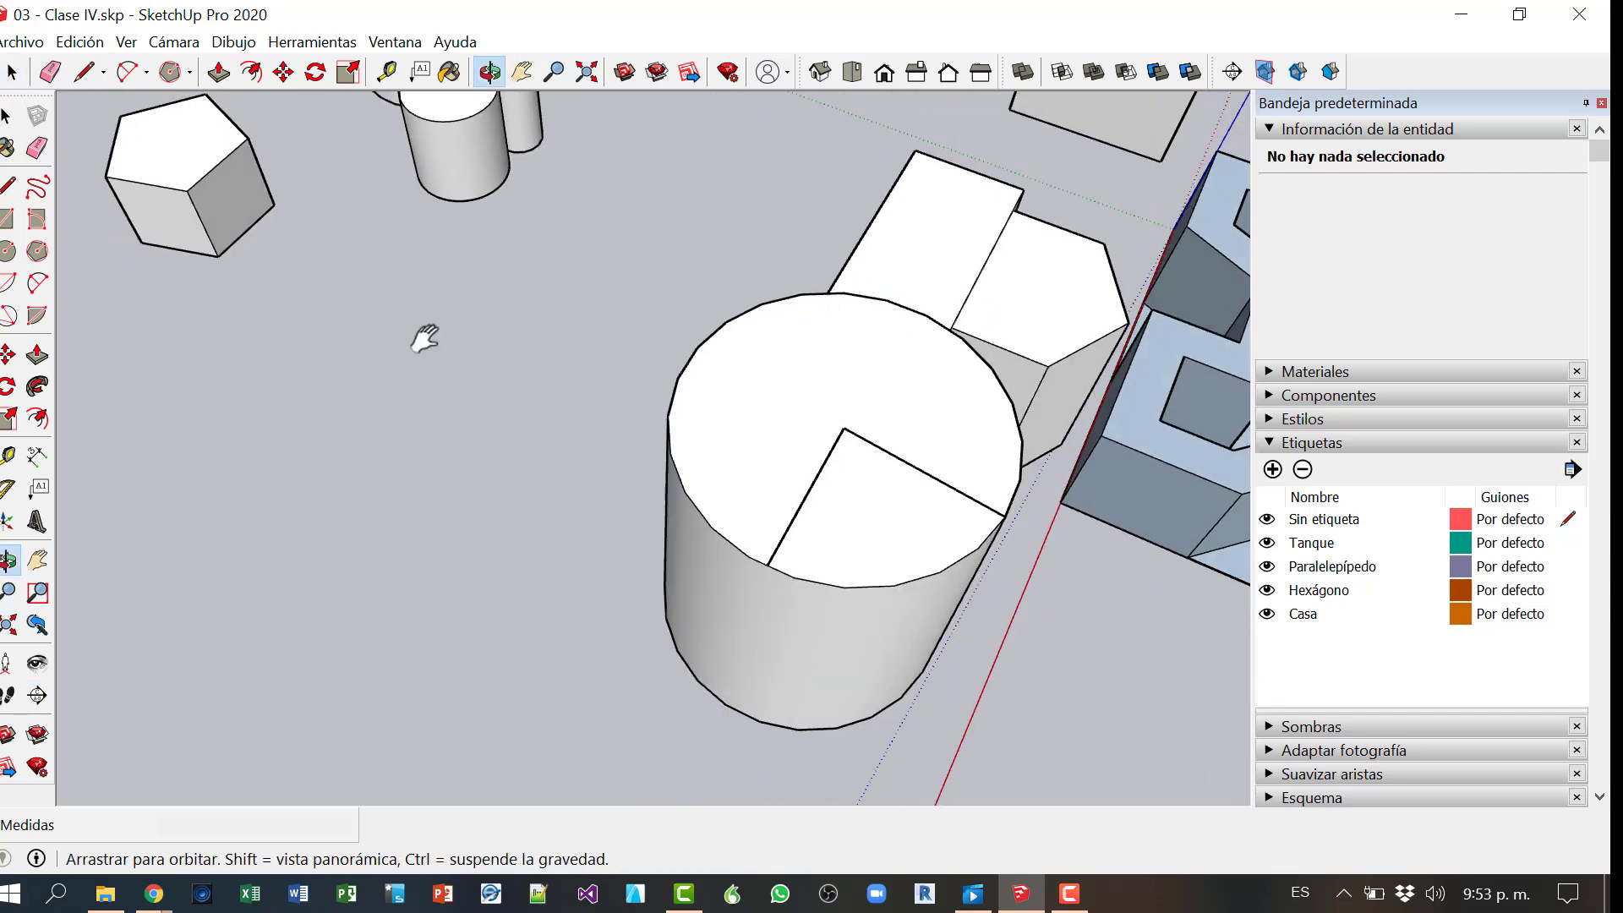
{"action": "scroll", "coordinate": [533, 573], "scroll_direction": "down", "scroll_amount": 5}
{"action": "scroll", "coordinate": [642, 509], "scroll_direction": "up", "scroll_amount": 6}
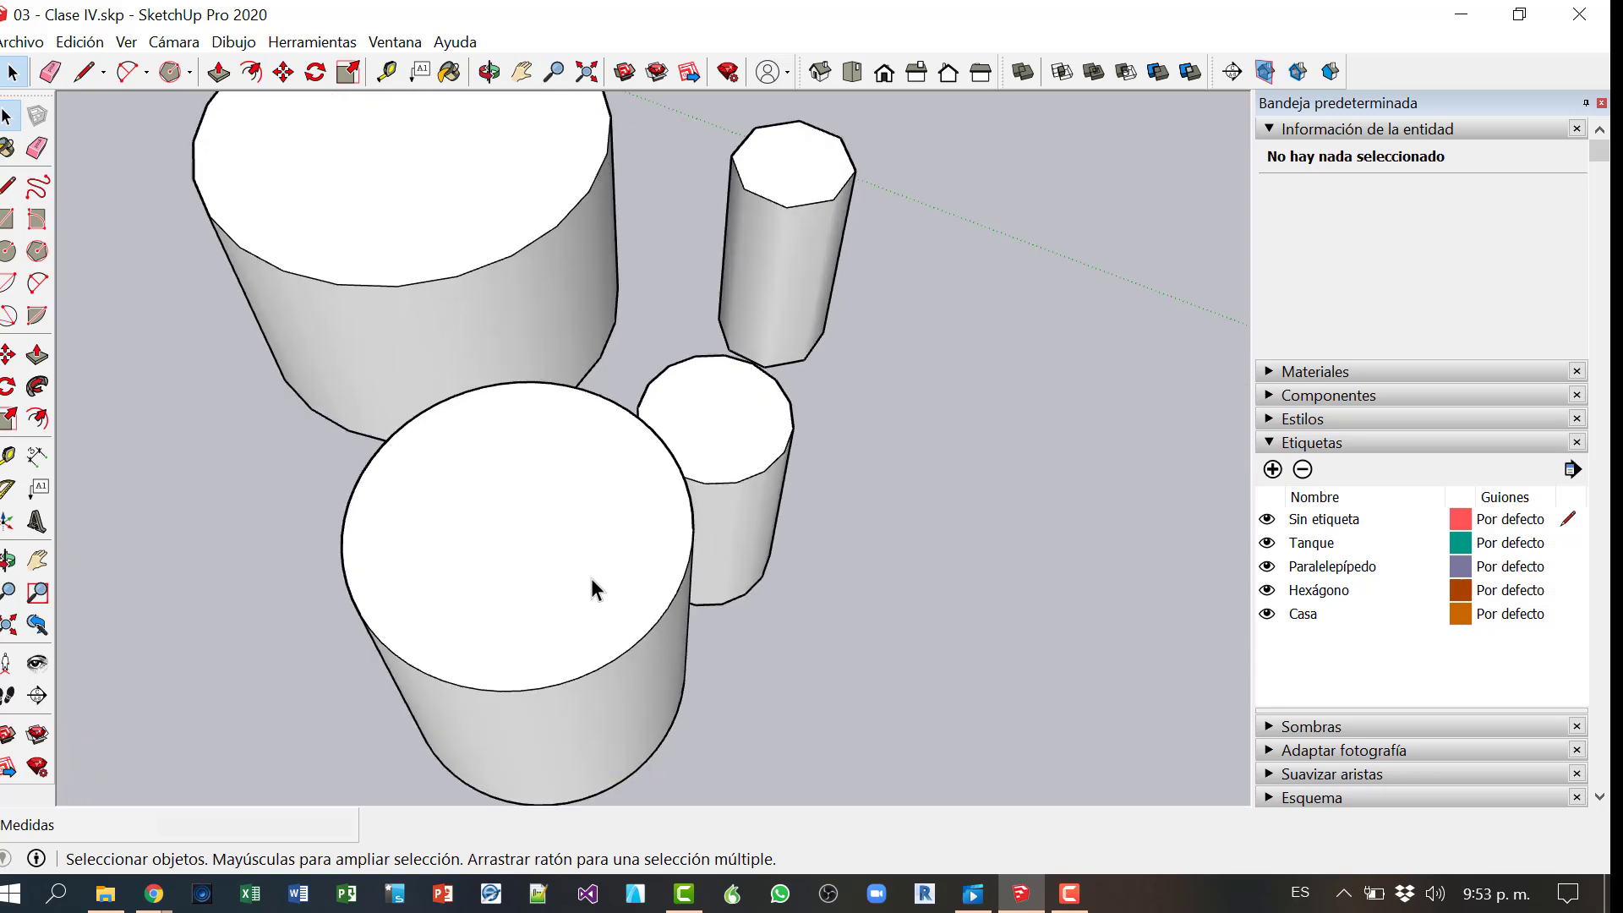
{"action": "scroll", "coordinate": [591, 578], "scroll_direction": "up", "scroll_amount": 3}
{"action": "scroll", "coordinate": [431, 717], "scroll_direction": "down", "scroll_amount": 5}
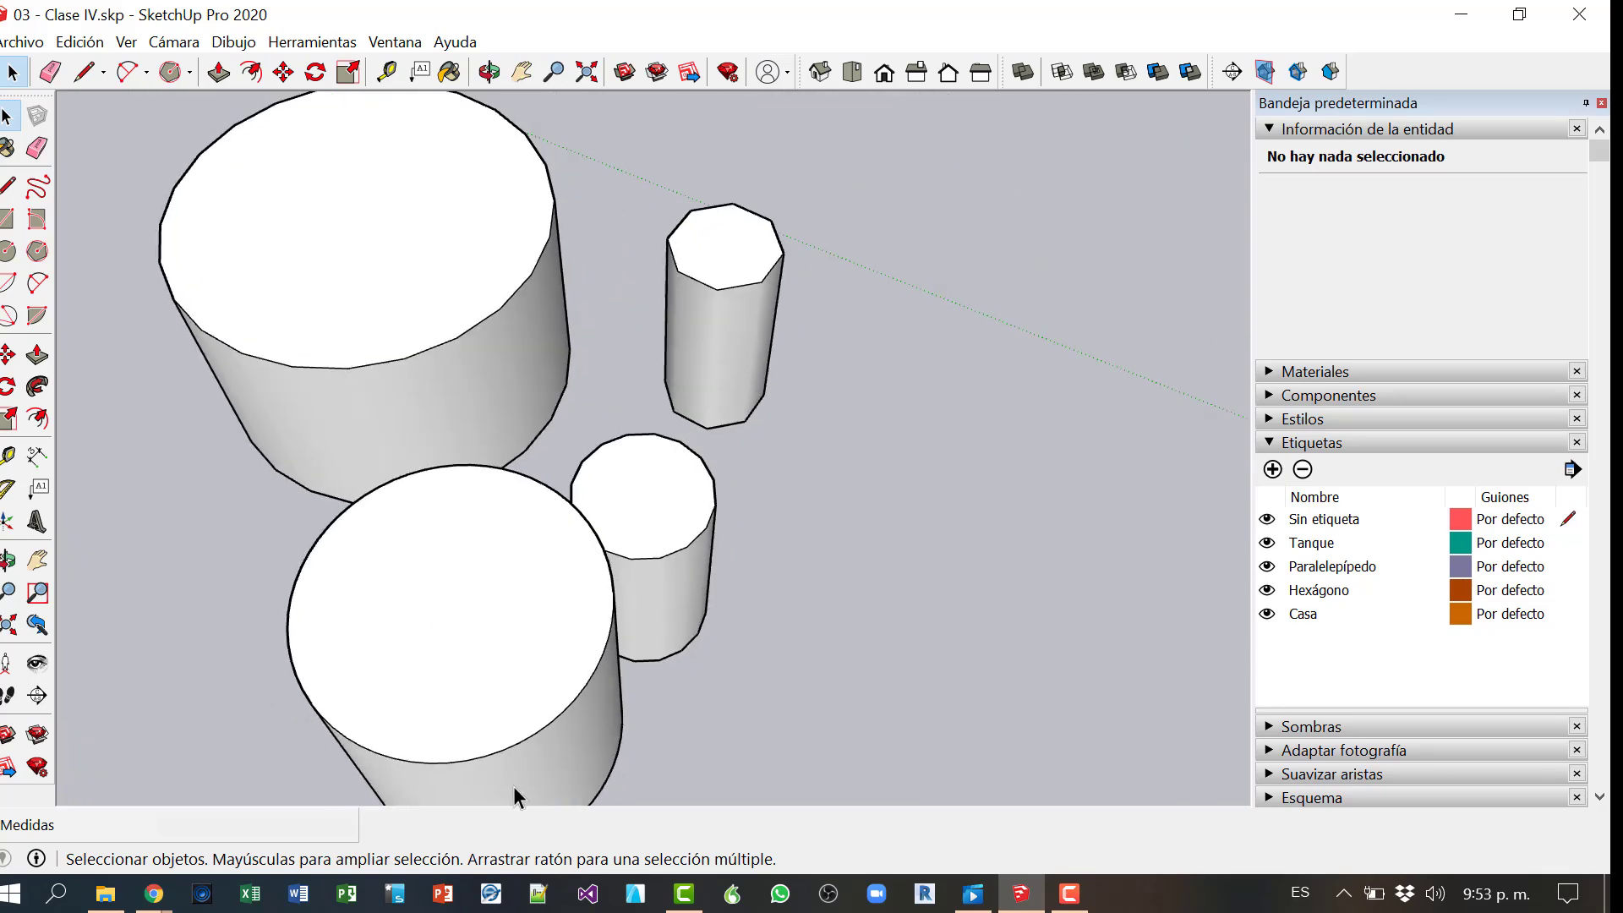
{"action": "middle_click_drag", "start_coordinate": [627, 682], "coordinate": [636, 554]}
{"action": "middle_click_drag", "start_coordinate": [774, 757], "coordinate": [340, 344], "text": "shift"}
{"action": "left_click_drag", "start_coordinate": [339, 344], "coordinate": [544, 214], "text": "shift"}
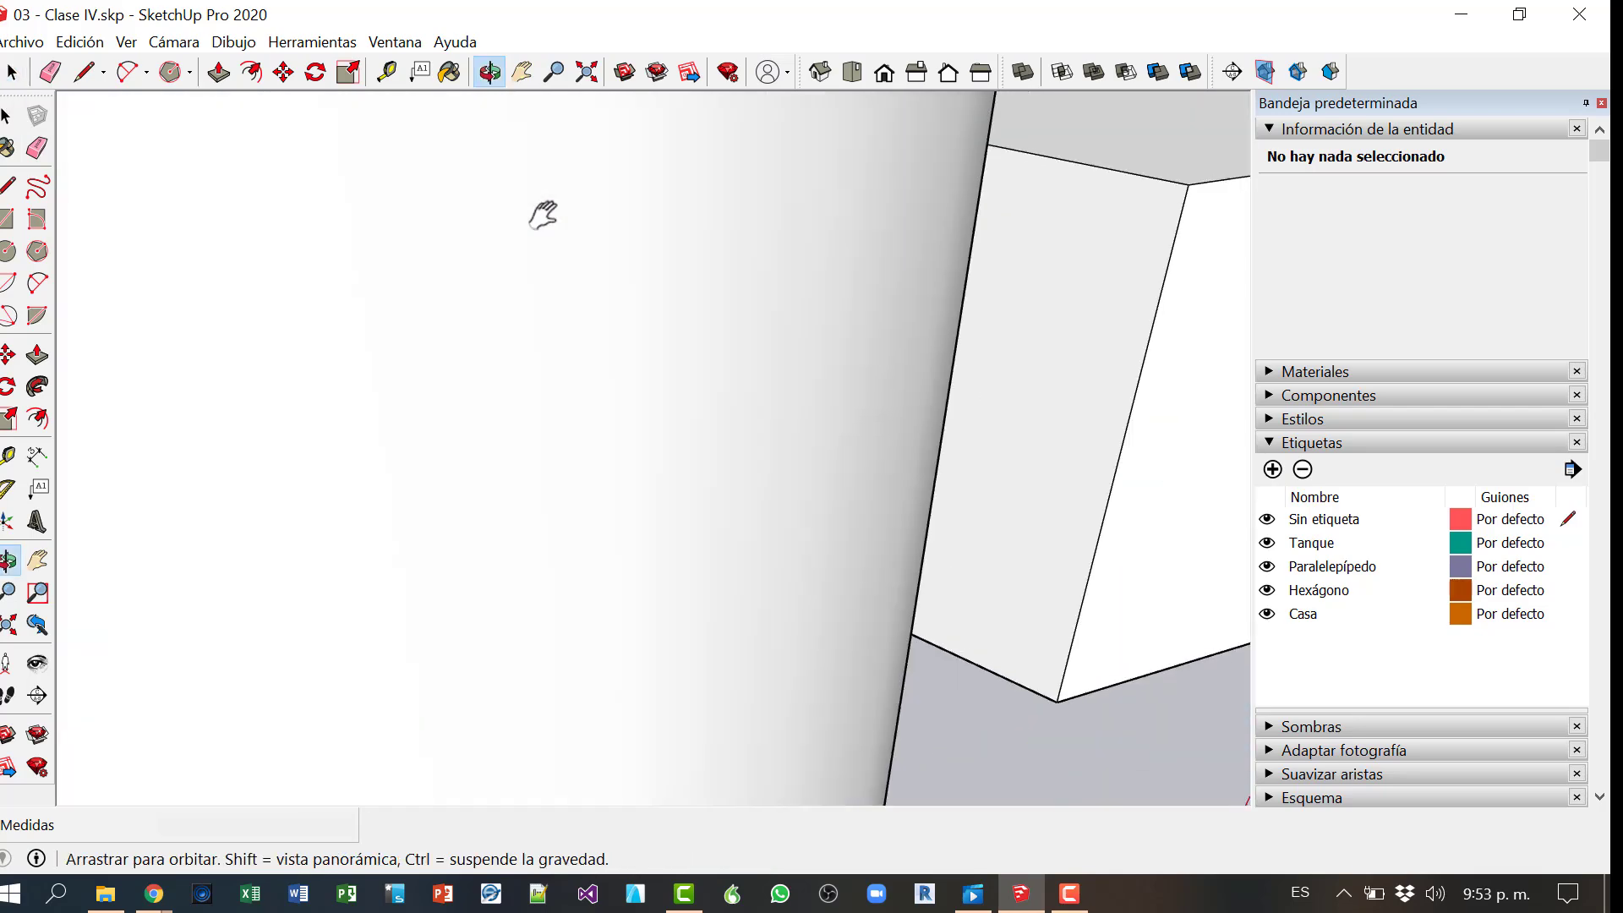
{"action": "middle_click_drag", "start_coordinate": [539, 330], "coordinate": [573, 489]}
{"action": "scroll", "coordinate": [575, 492], "scroll_direction": "down", "scroll_amount": 4}
{"action": "scroll", "coordinate": [573, 485], "scroll_direction": "down", "scroll_amount": 2}
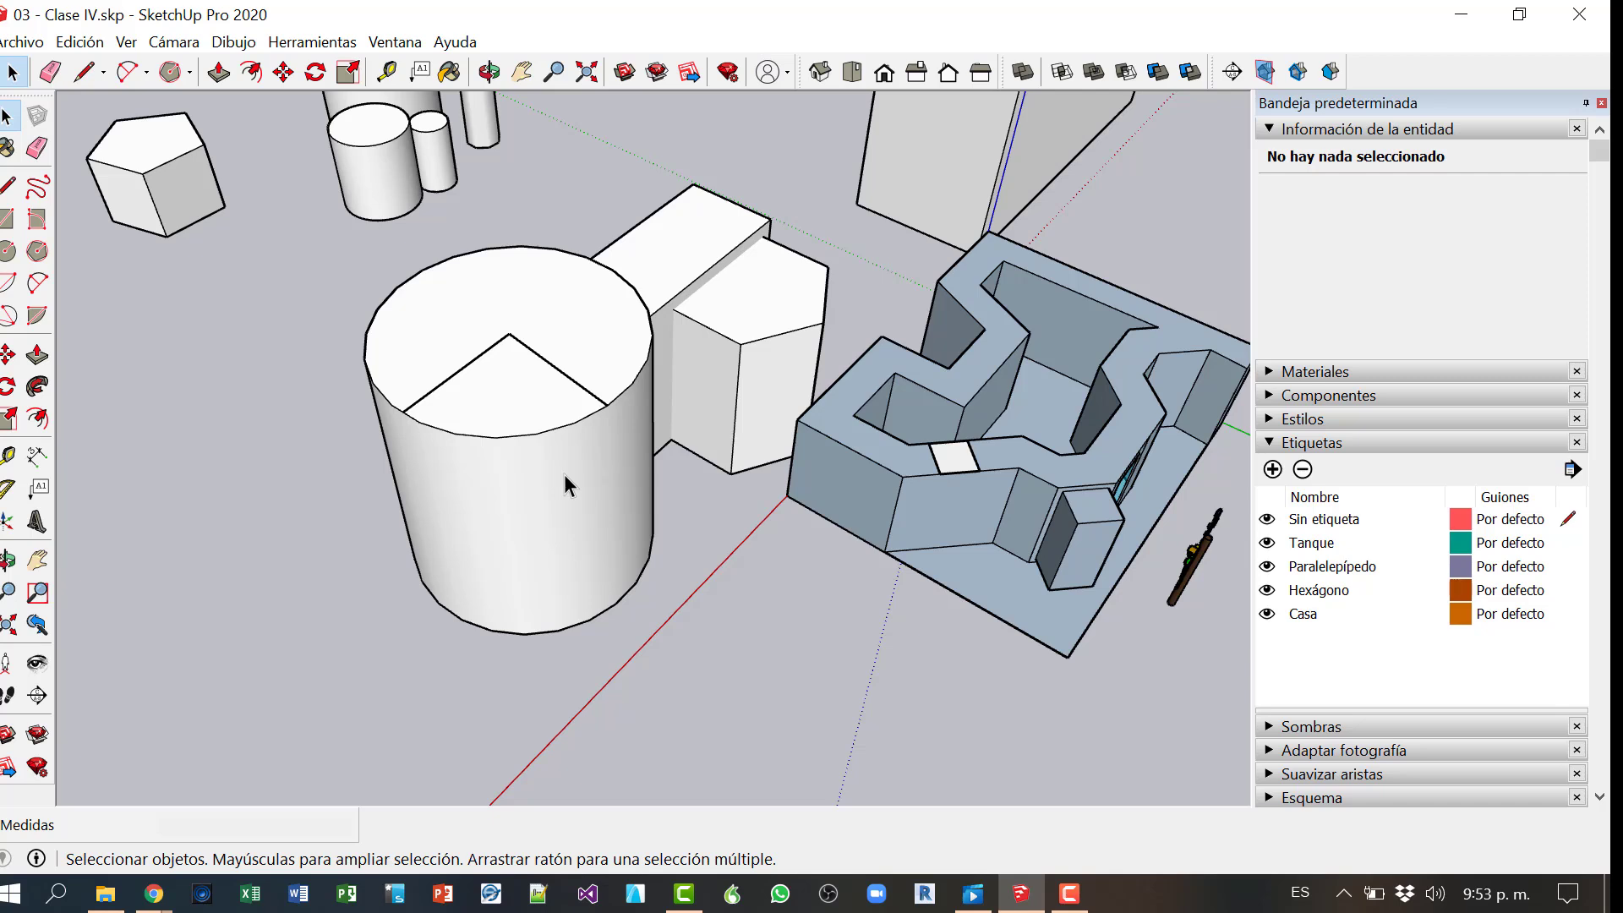
{"action": "left_click", "coordinate": [387, 142]}
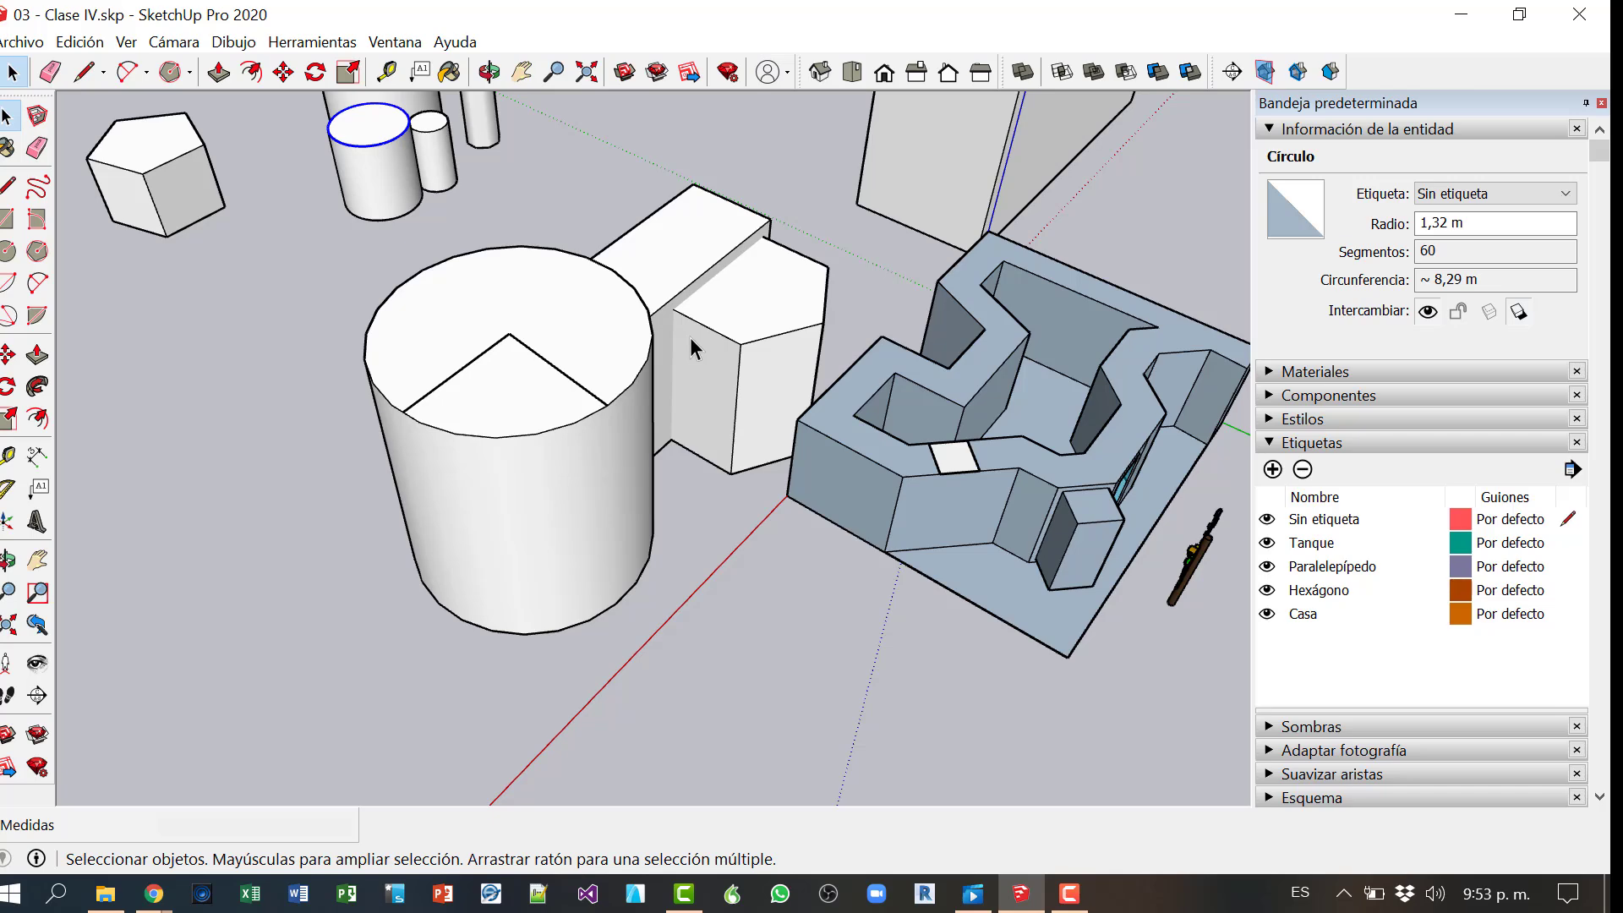
{"action": "middle_click_drag", "start_coordinate": [297, 261], "coordinate": [279, 298]}
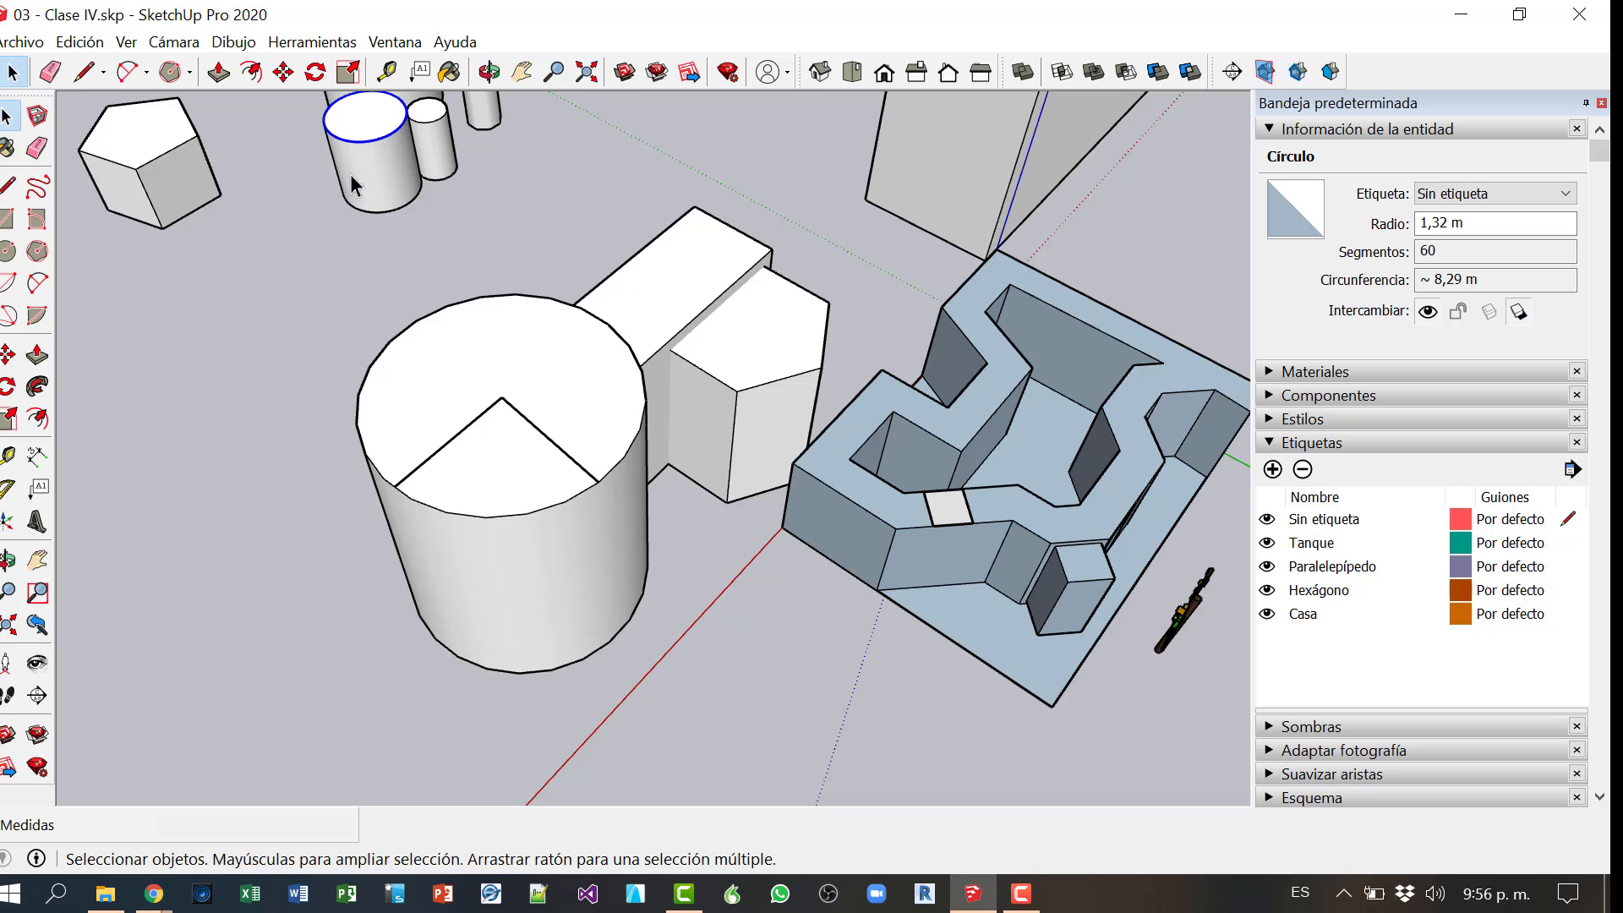
{"action": "left_click", "coordinate": [395, 43]}
{"action": "left_click", "coordinate": [419, 185]}
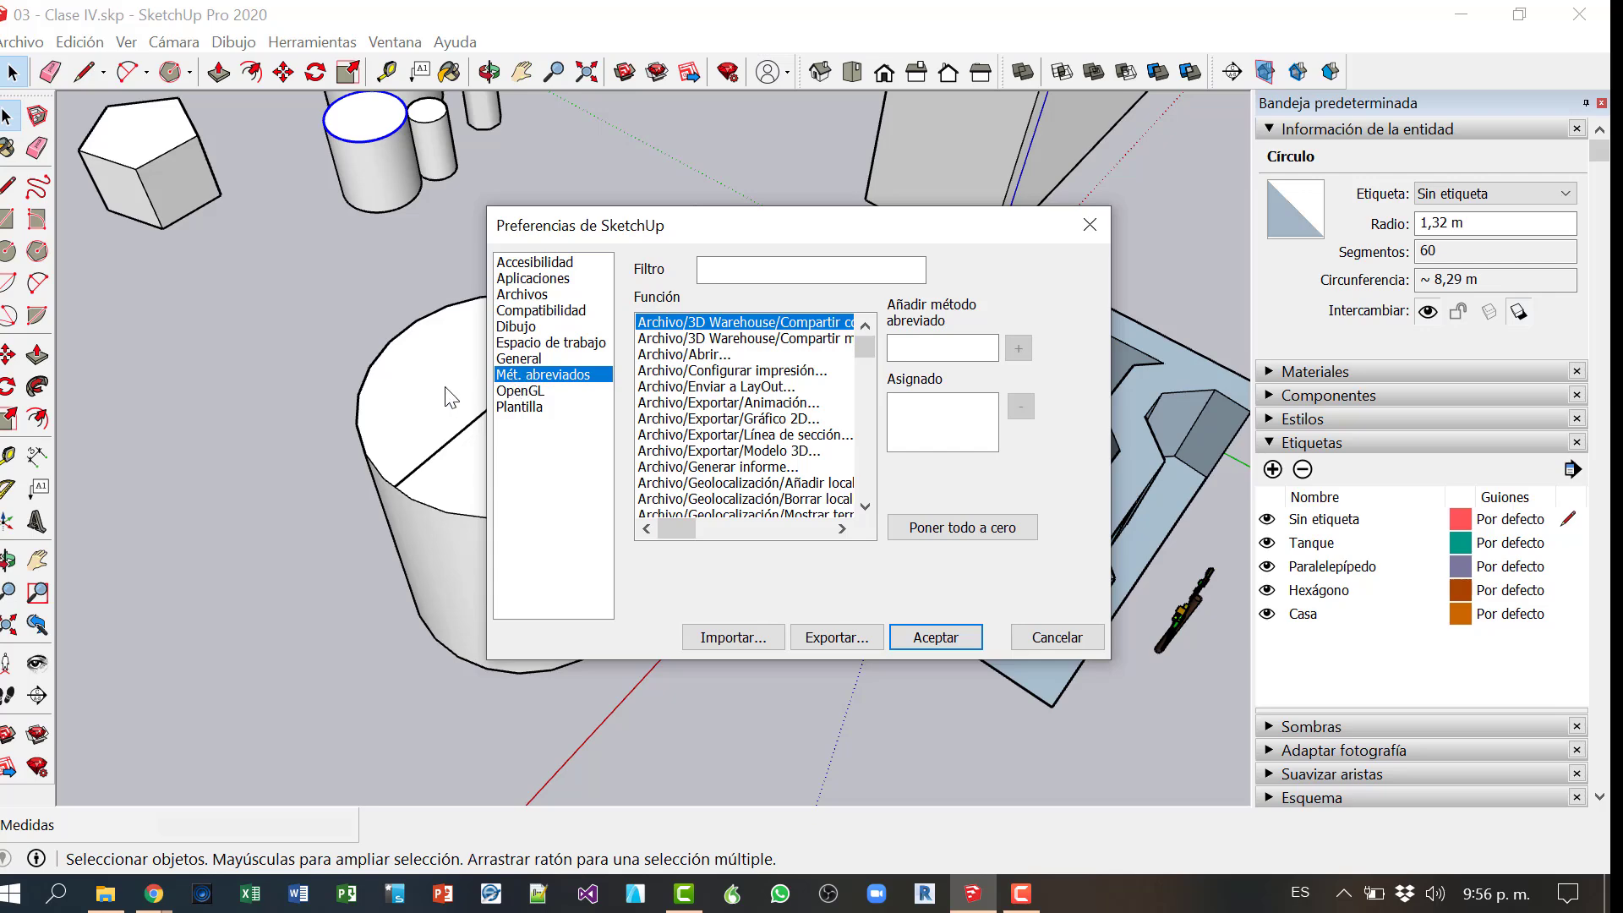
{"action": "left_click", "coordinate": [1057, 637]}
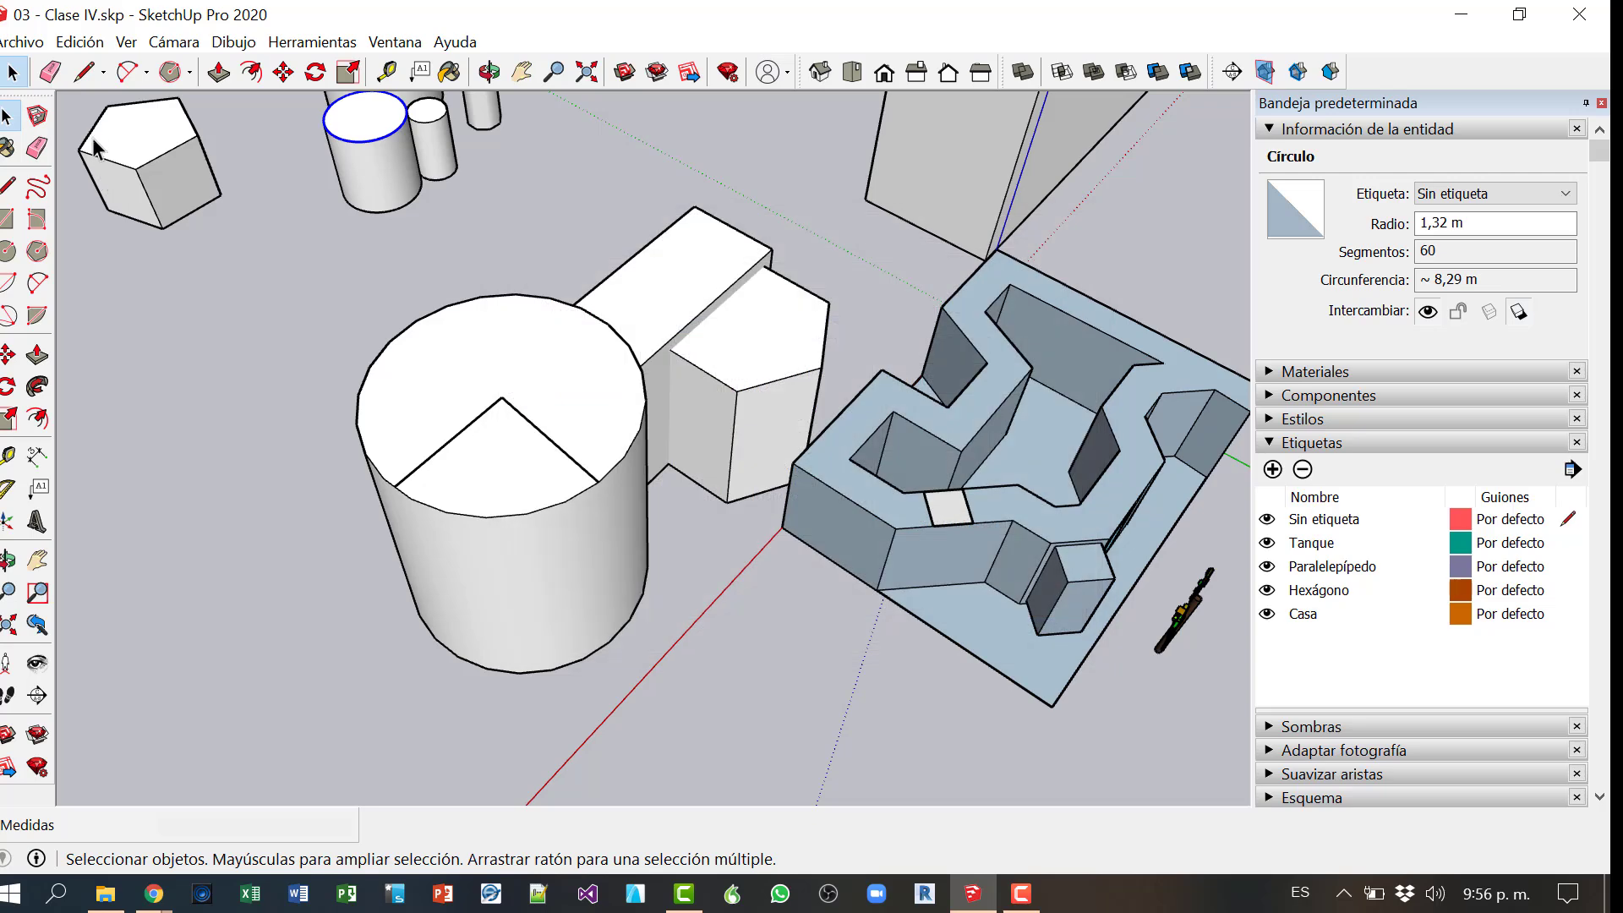
{"action": "left_click", "coordinate": [126, 43]}
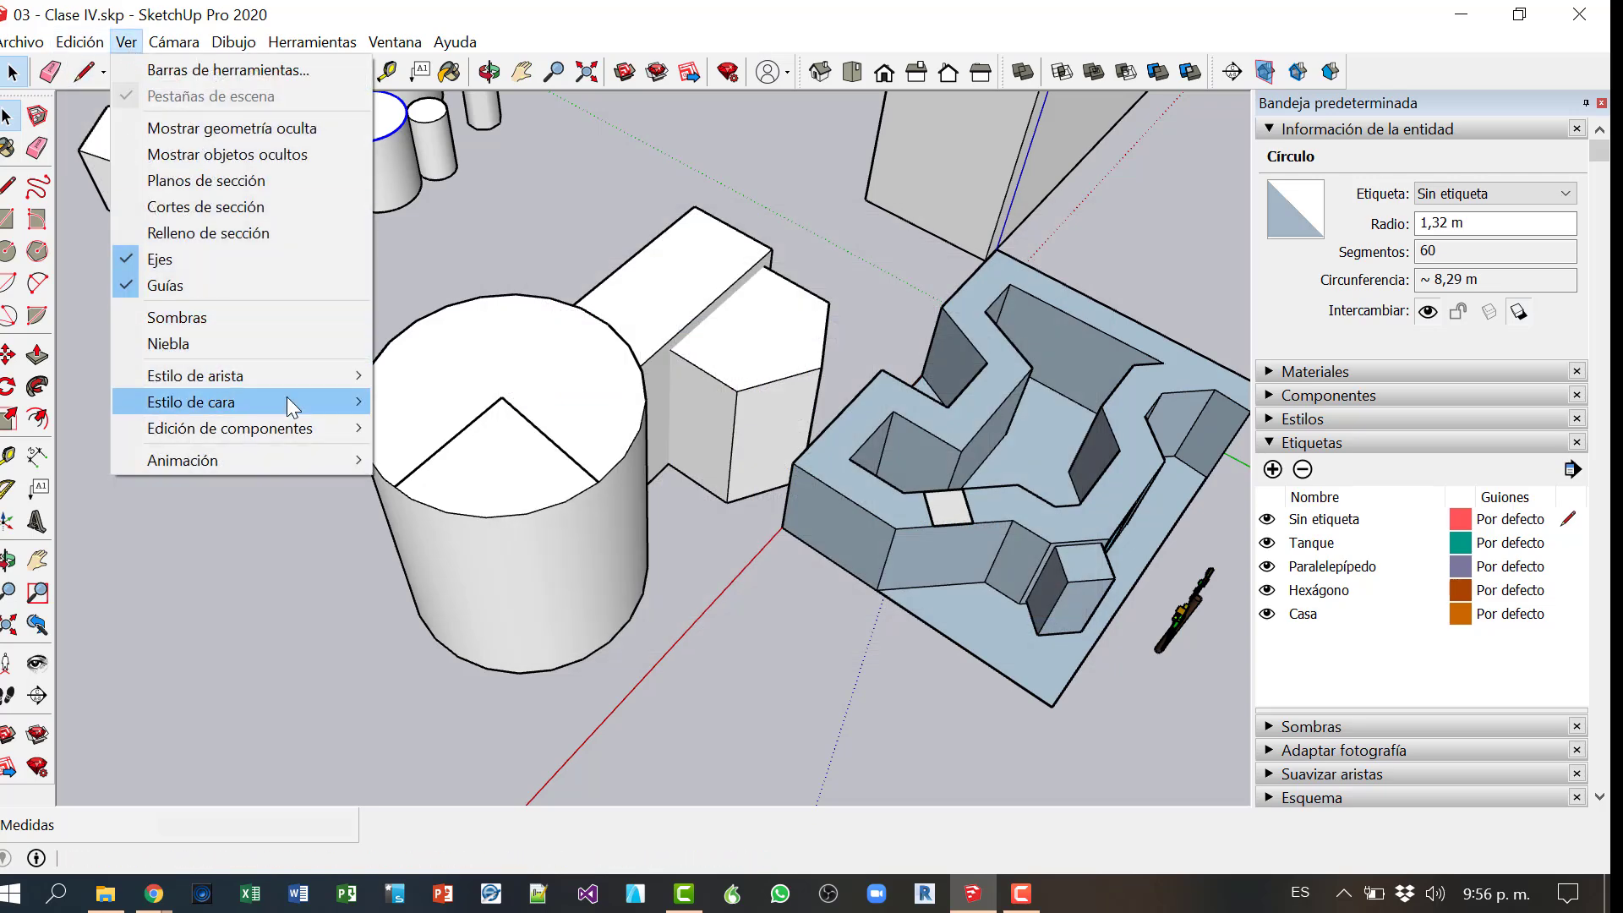
{"action": "mouse_move", "coordinate": [292, 401]}
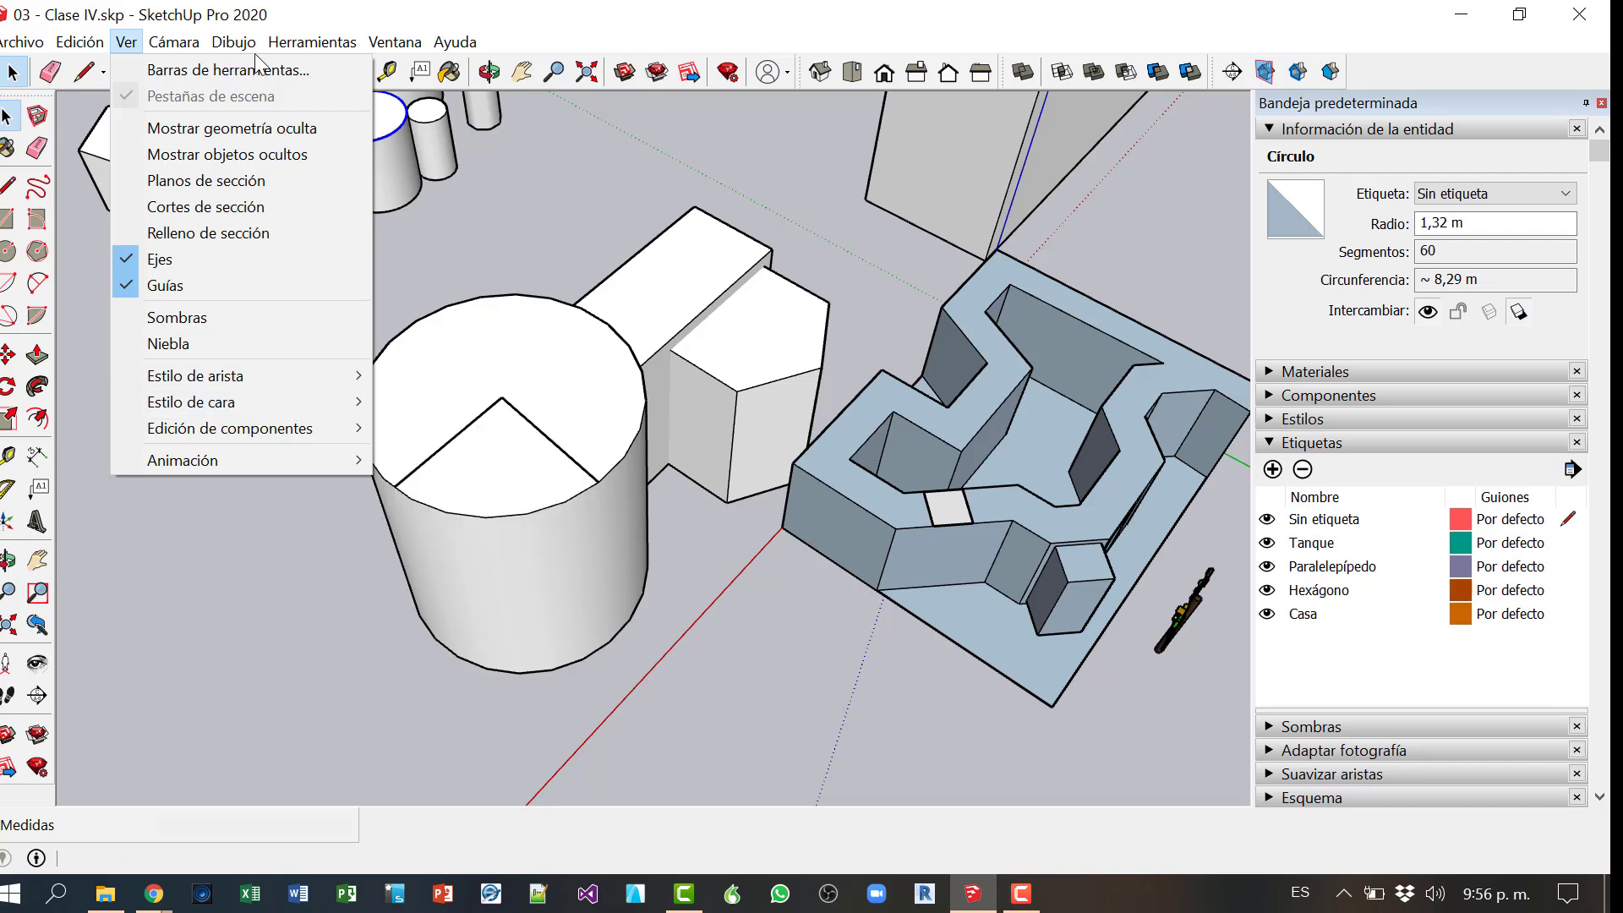
Step: Filter the shortcut preferences by "alam" and assign Ctrl+L to Ver/Estilo de cara/Alambre
{"action": "left_click", "coordinate": [395, 42]}
{"action": "left_click", "coordinate": [437, 186]}
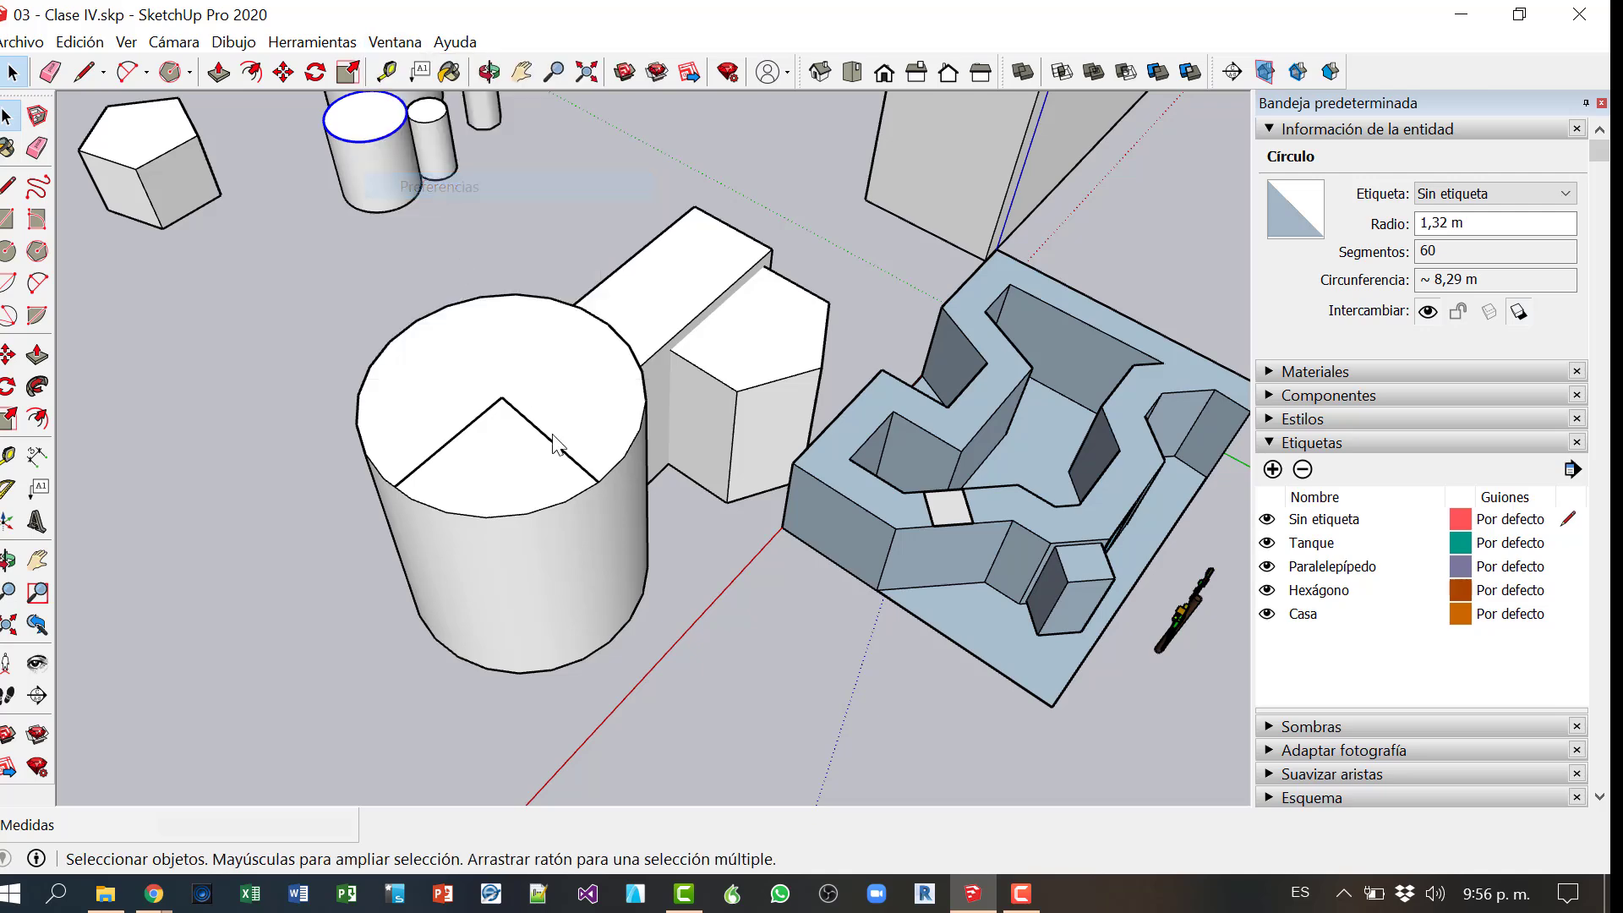
{"action": "left_click", "coordinate": [746, 267]}
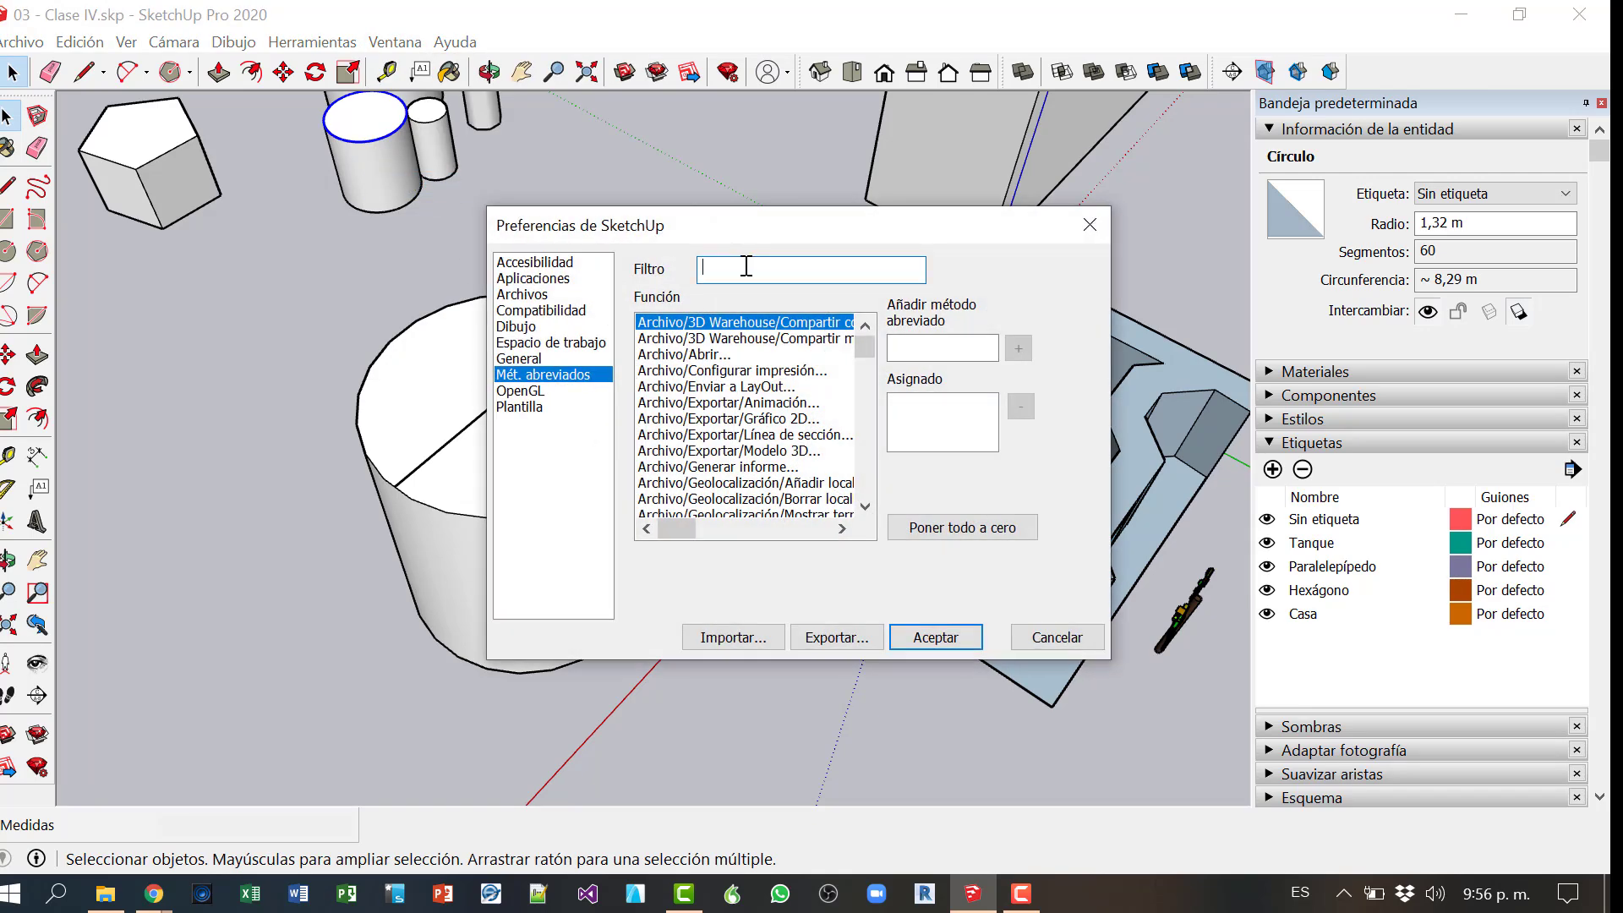
{"action": "type", "text": "alam"}
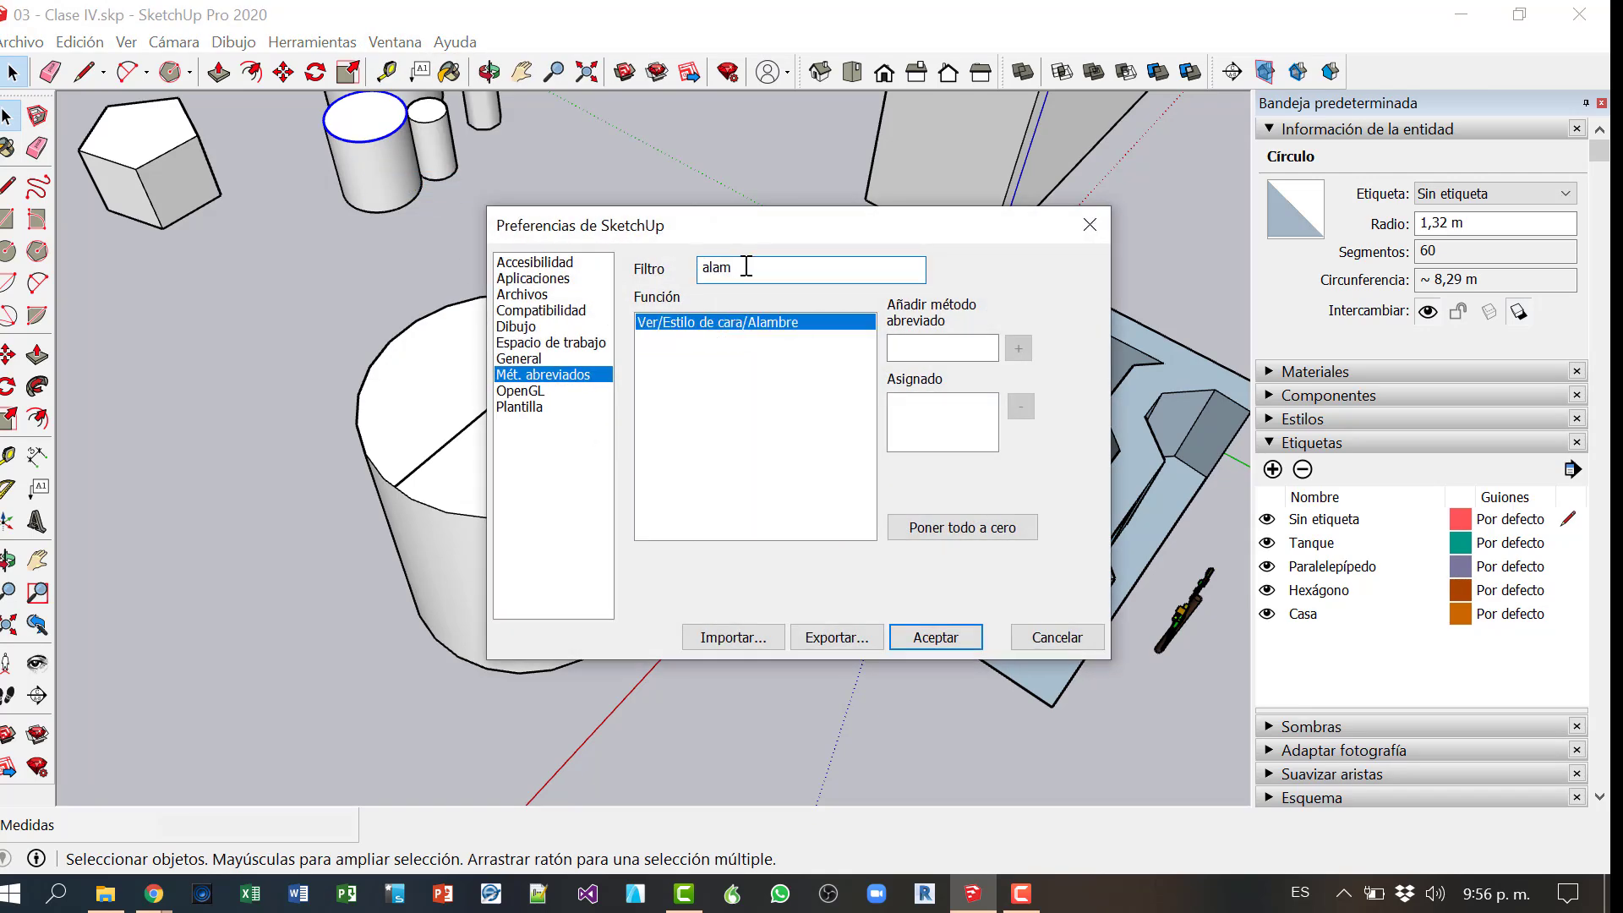
{"action": "left_click", "coordinate": [924, 347]}
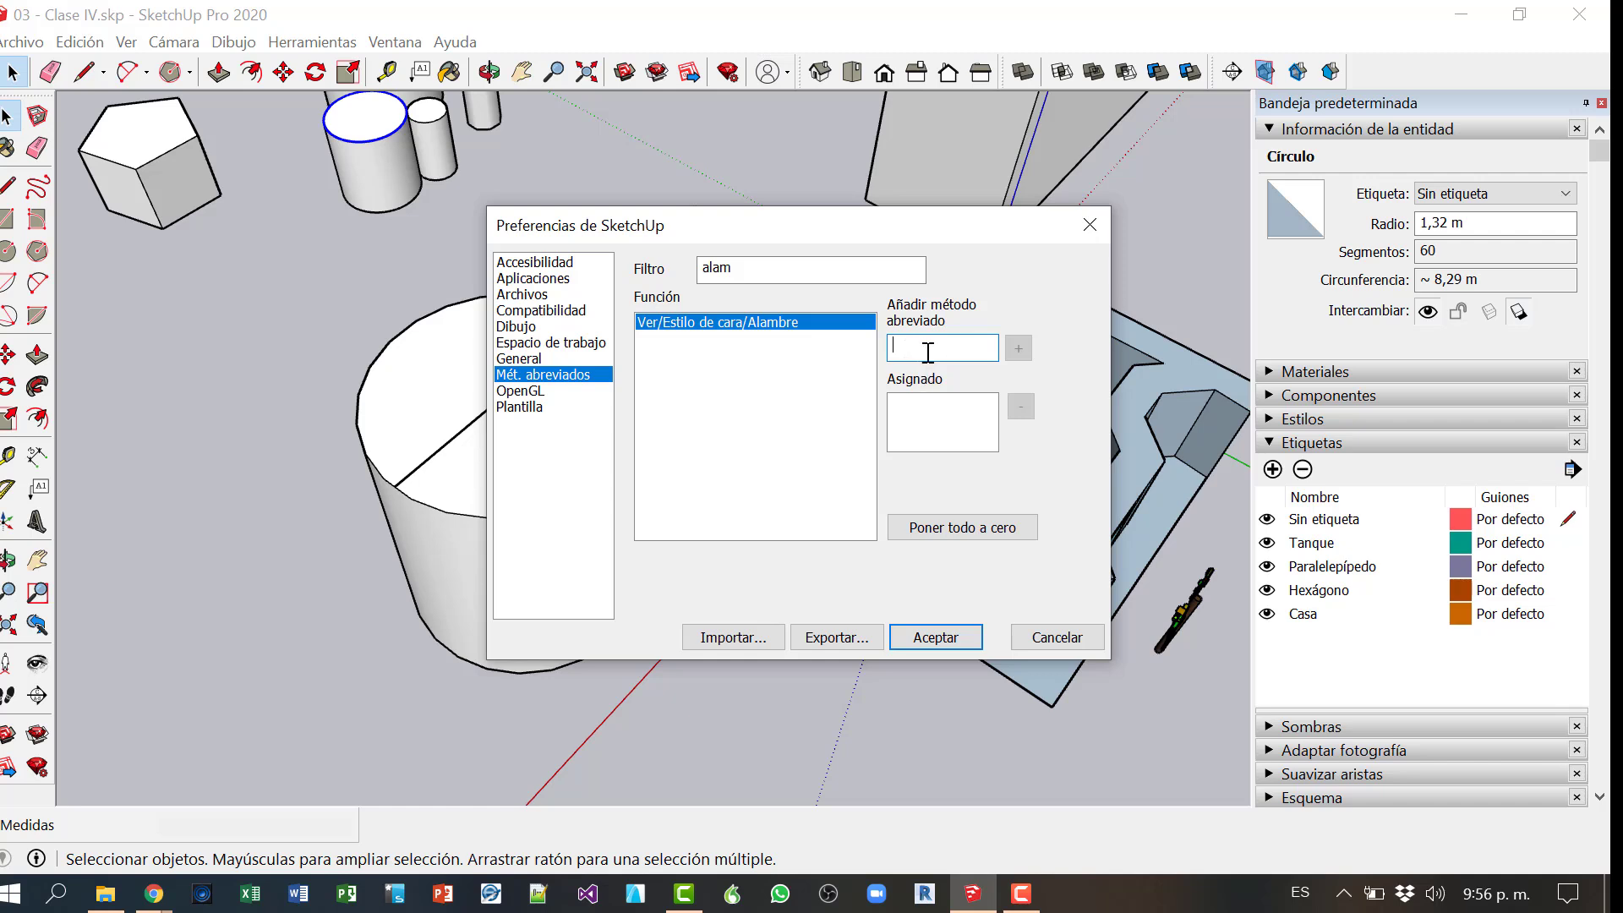
{"action": "key", "text": "ctrl"}
{"action": "left_click", "coordinate": [1018, 347]}
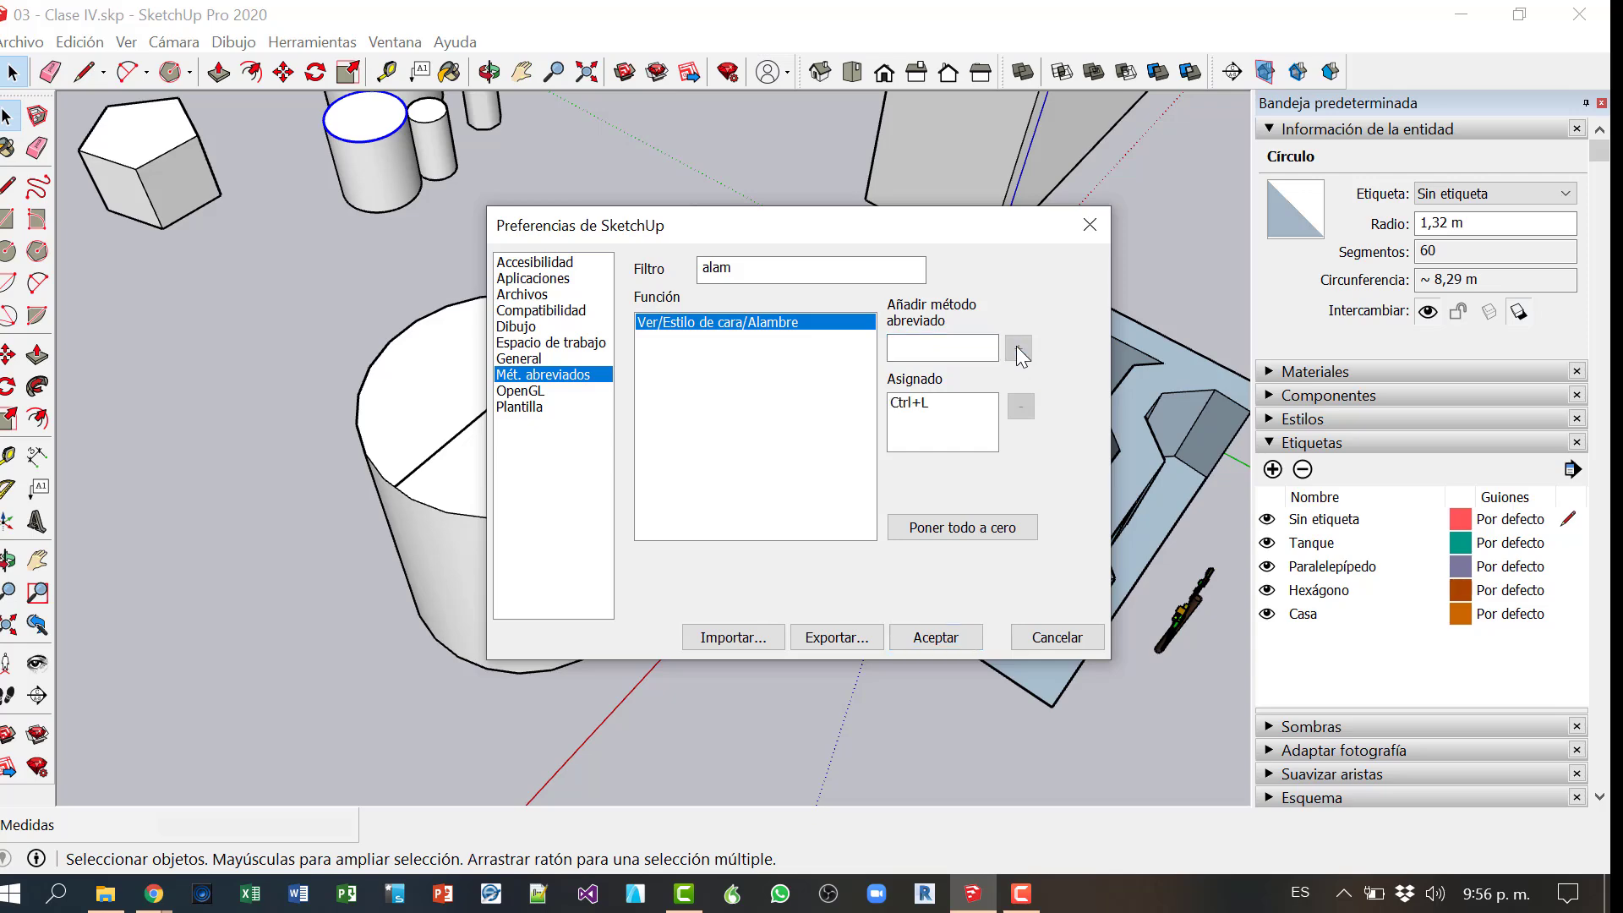
{"action": "left_click", "coordinate": [947, 647]}
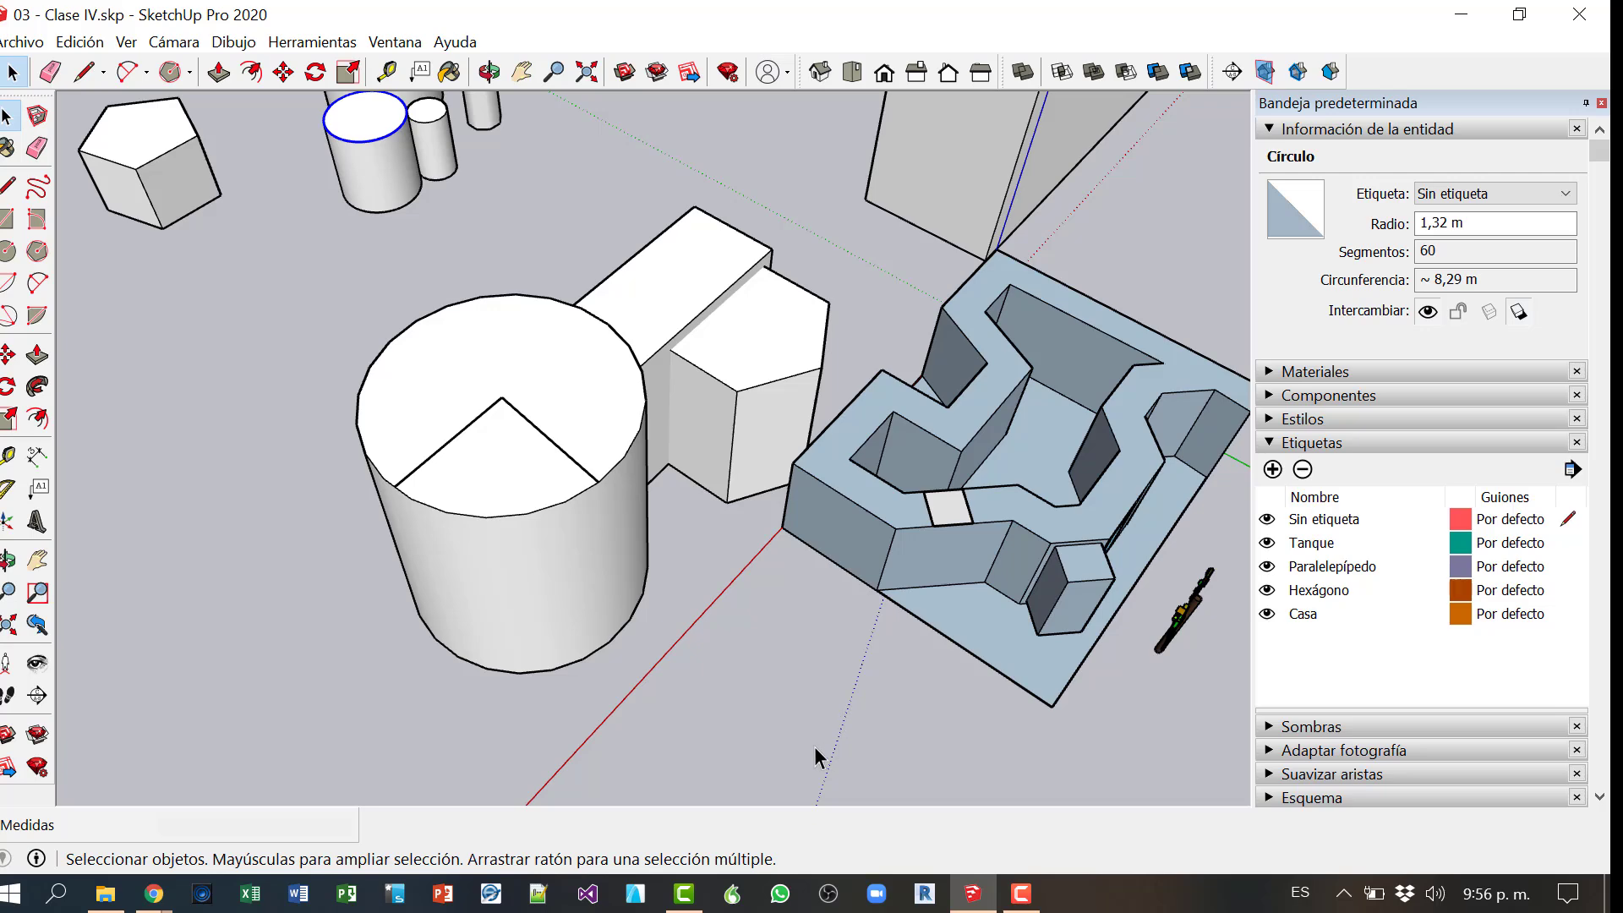
Step: Show the model in the Alambre face style using its new shortcut and review the face style options
{"action": "key", "text": "ctrl+l"}
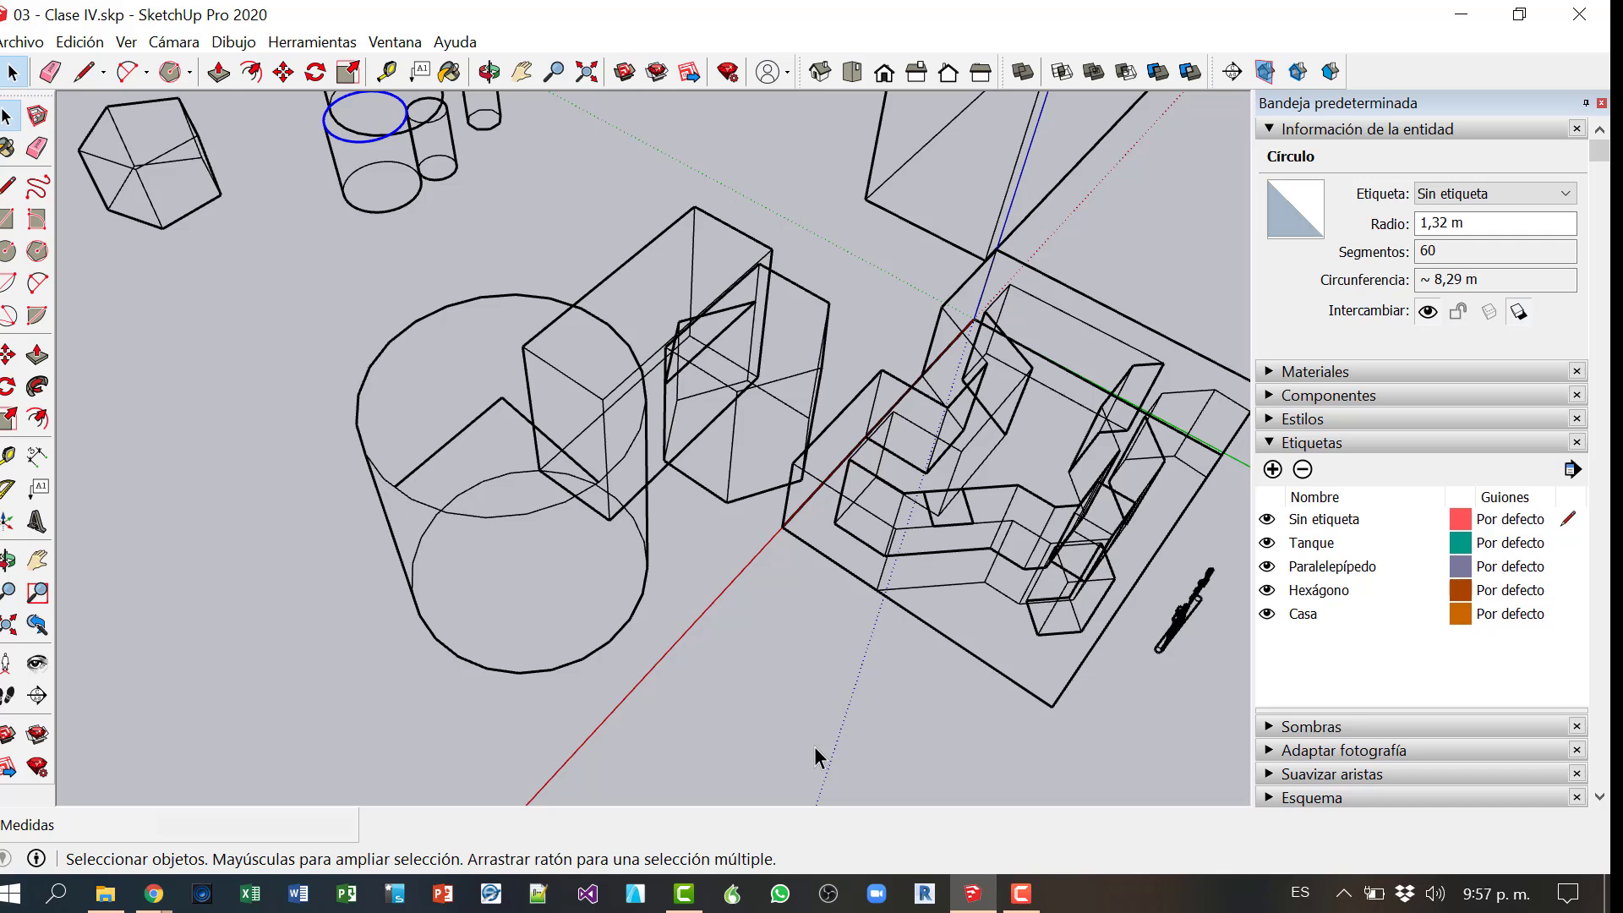
{"action": "left_click", "coordinate": [125, 42]}
{"action": "mouse_move", "coordinate": [236, 414]}
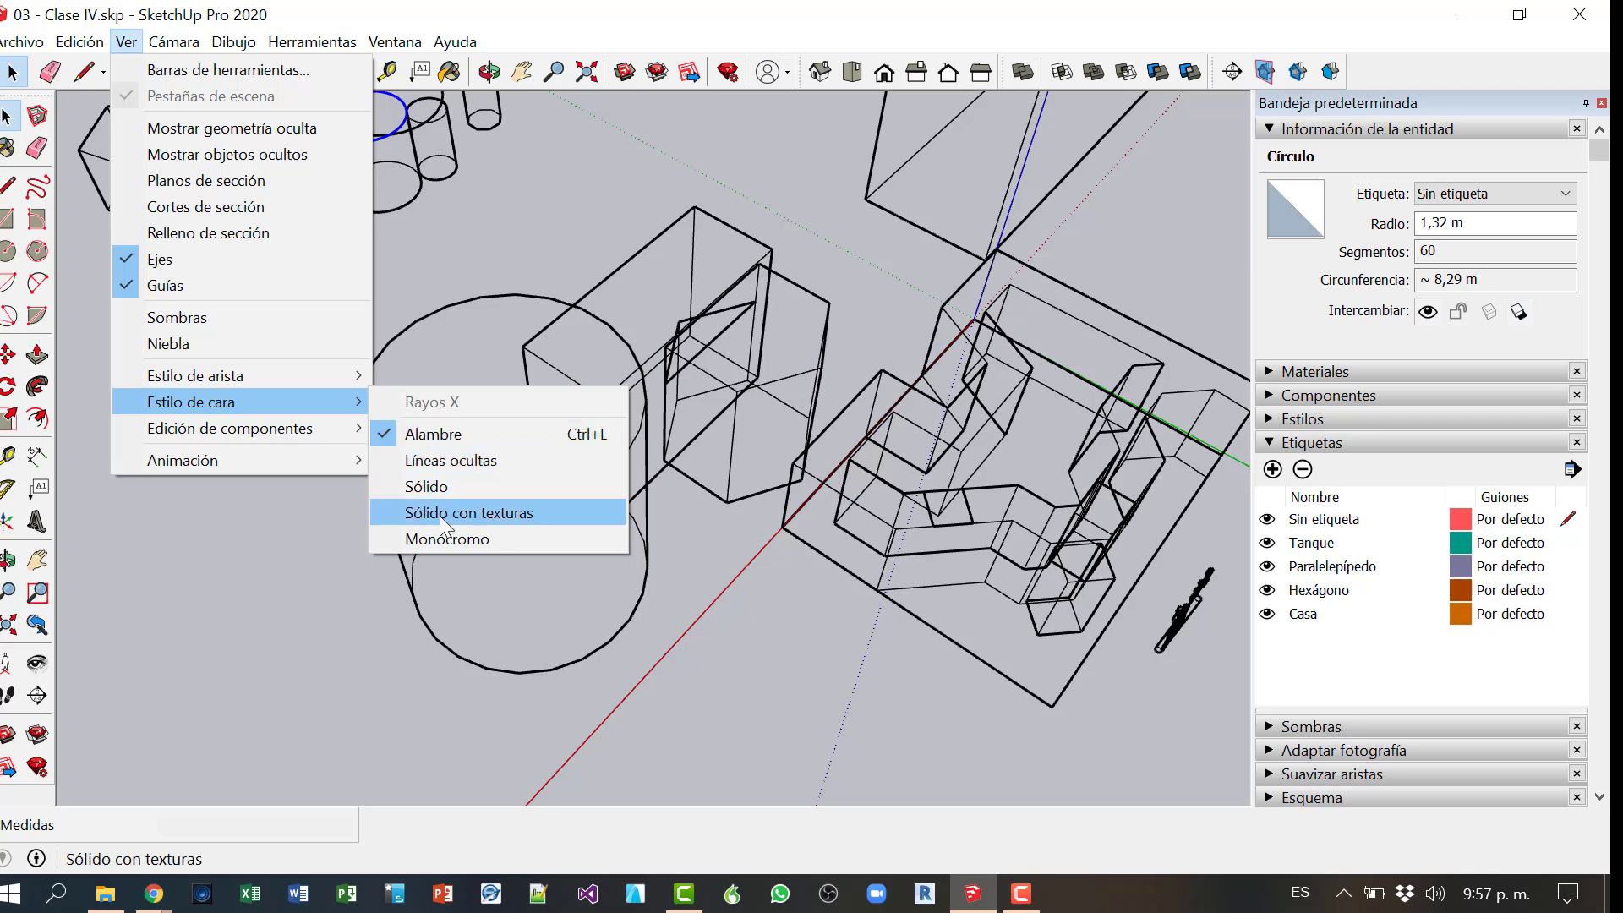
{"action": "mouse_move", "coordinate": [395, 42]}
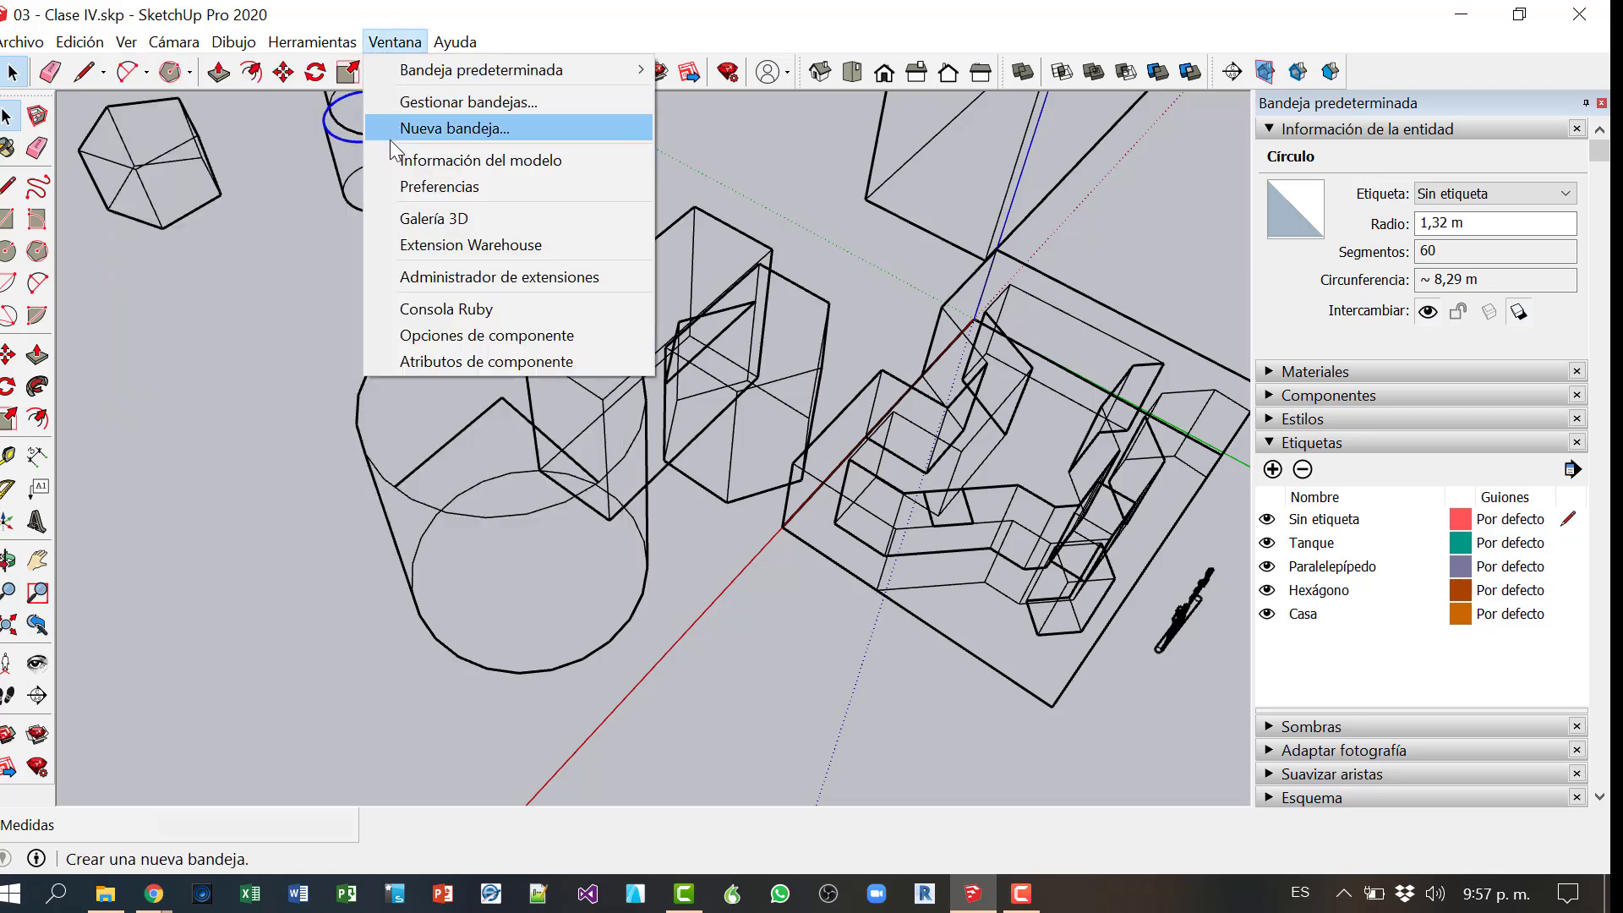
Step: Filter the shortcut preferences by "sólido" and select the function Ver/Estilo de cara/Sólido con texturas
{"action": "left_click", "coordinate": [406, 186]}
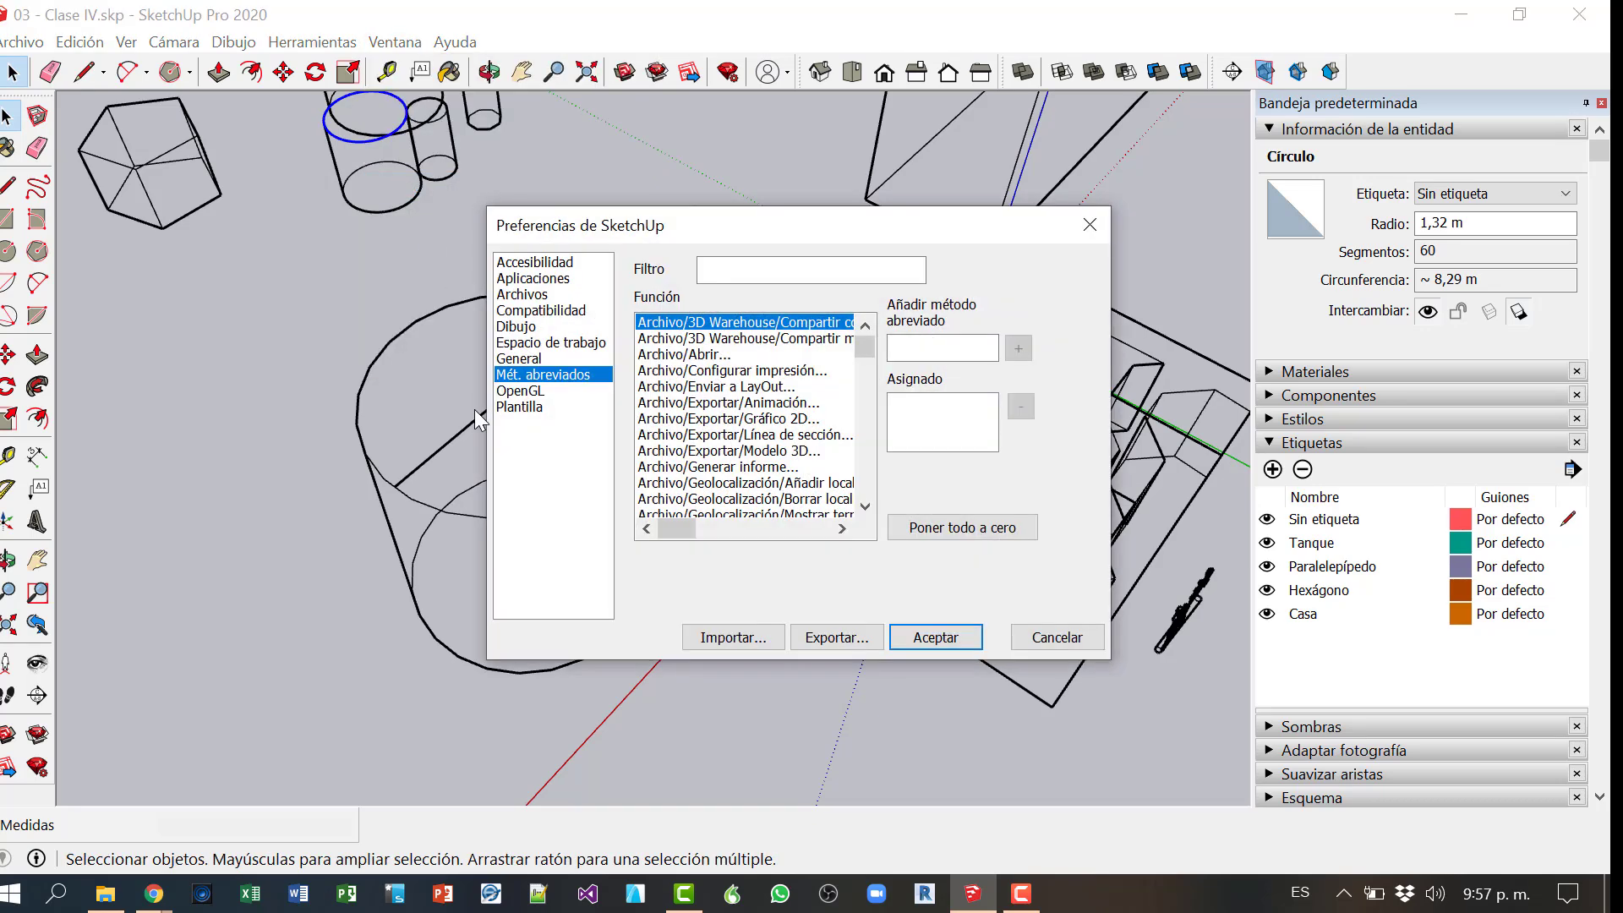
{"action": "left_click", "coordinate": [730, 276]}
{"action": "type", "text": "solo"}
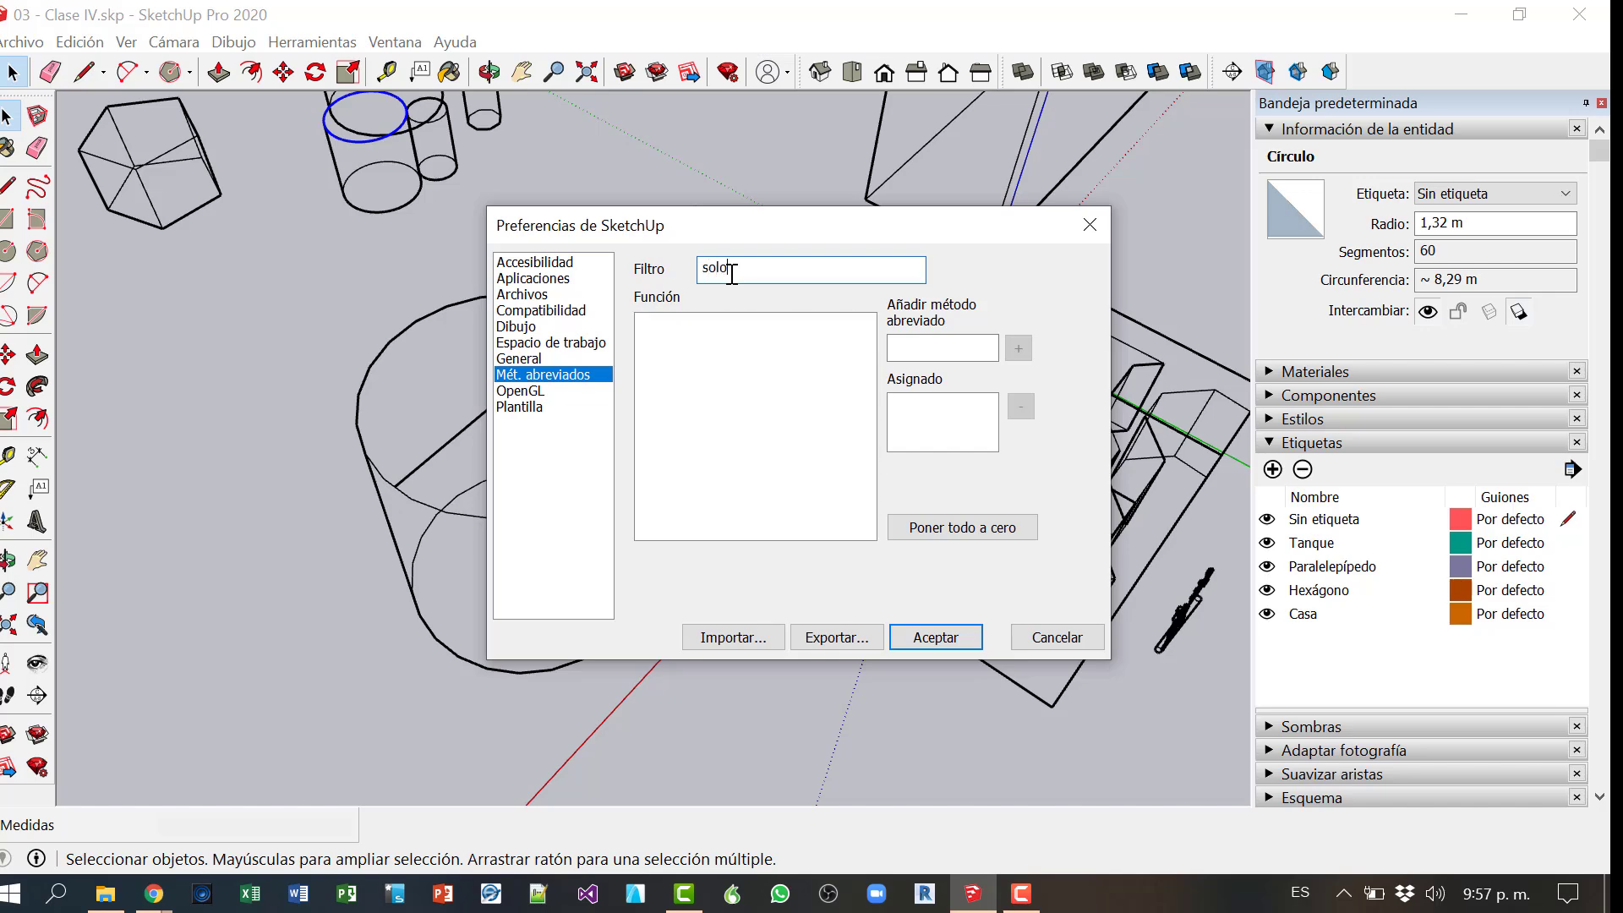
{"action": "key", "text": "BackSpace"}
{"action": "type", "text": "ido"}
{"action": "key", "text": "BackSpace"}
{"action": "key", "text": "BackSpace"}
{"action": "key", "text": "BackSpace"}
{"action": "key", "text": "BackSpace"}
{"action": "key", "text": "BackSpace"}
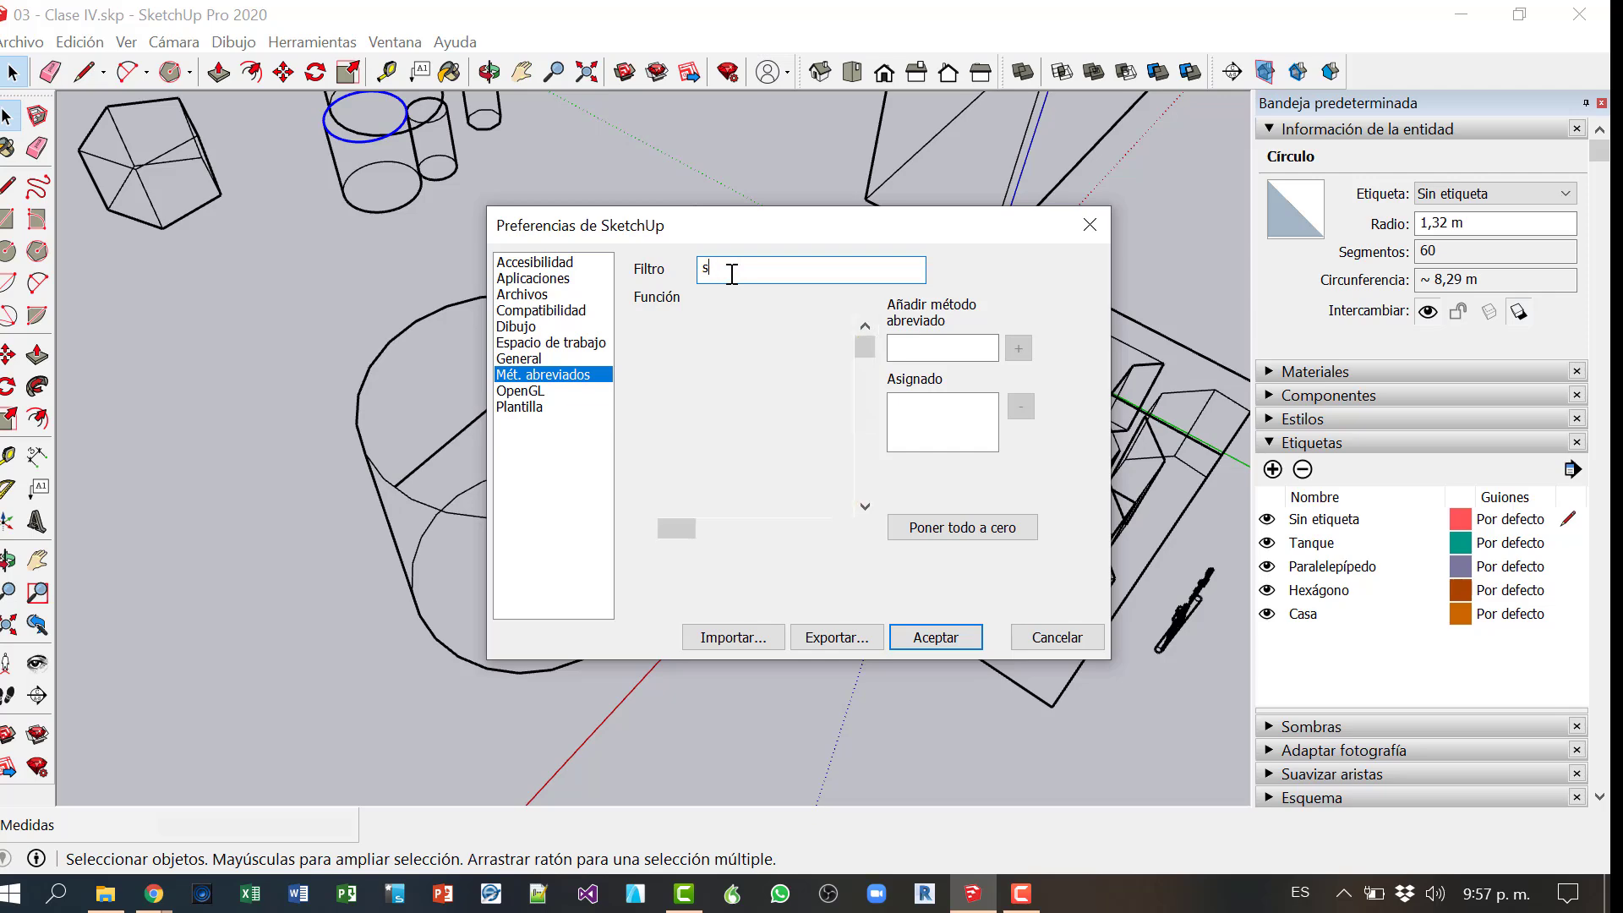
{"action": "type", "text": "óli"}
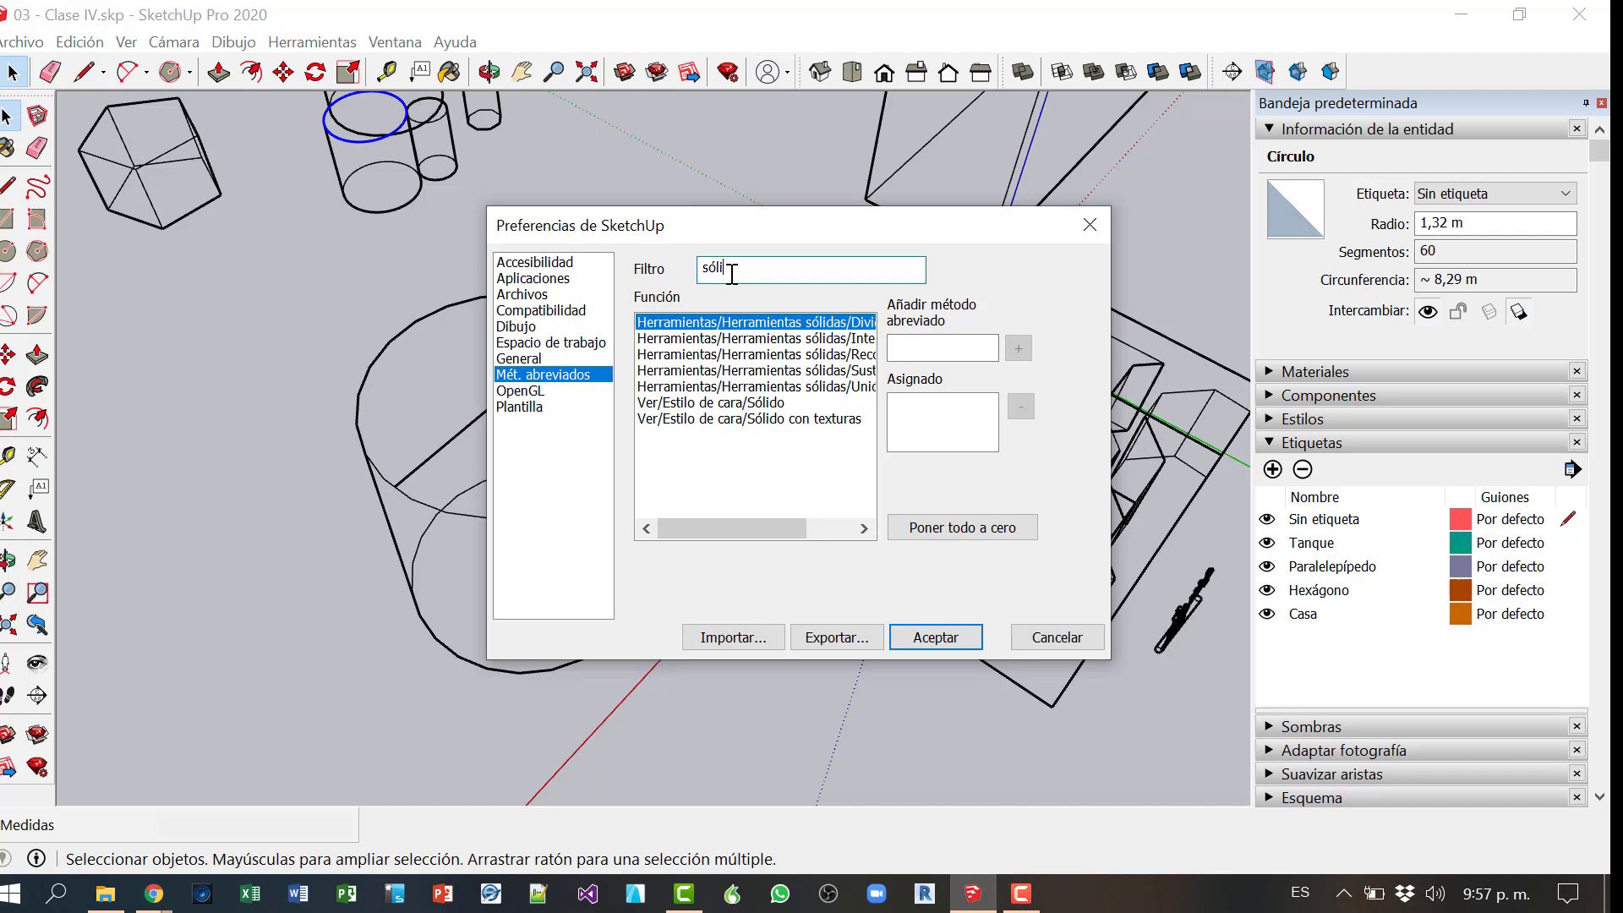
{"action": "type", "text": "do"}
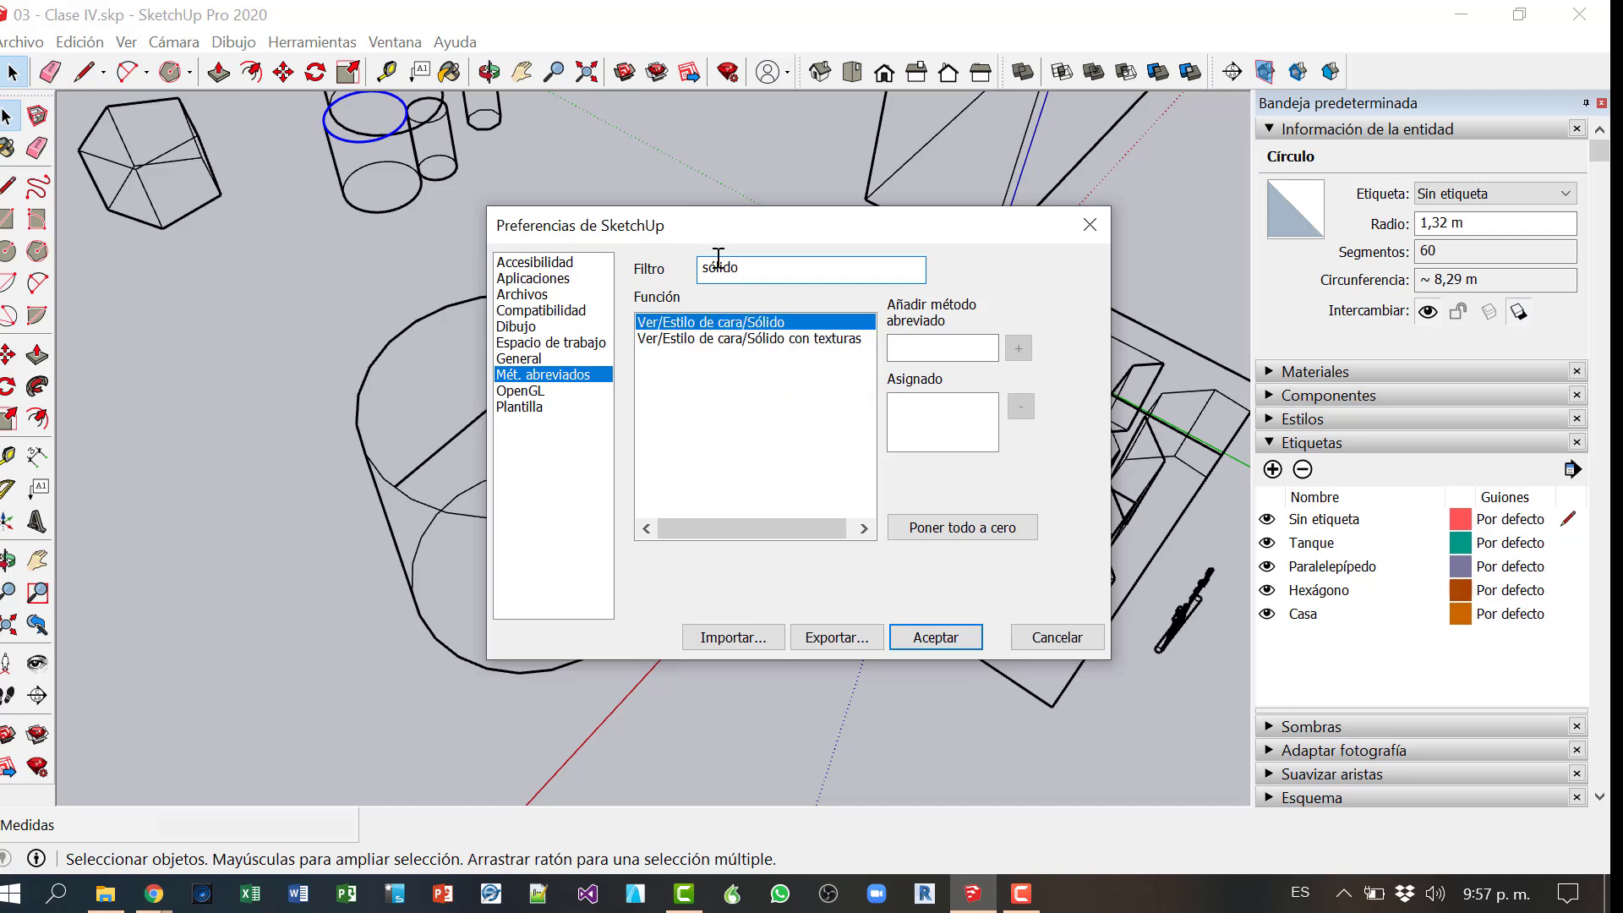
{"action": "left_click", "coordinate": [734, 340]}
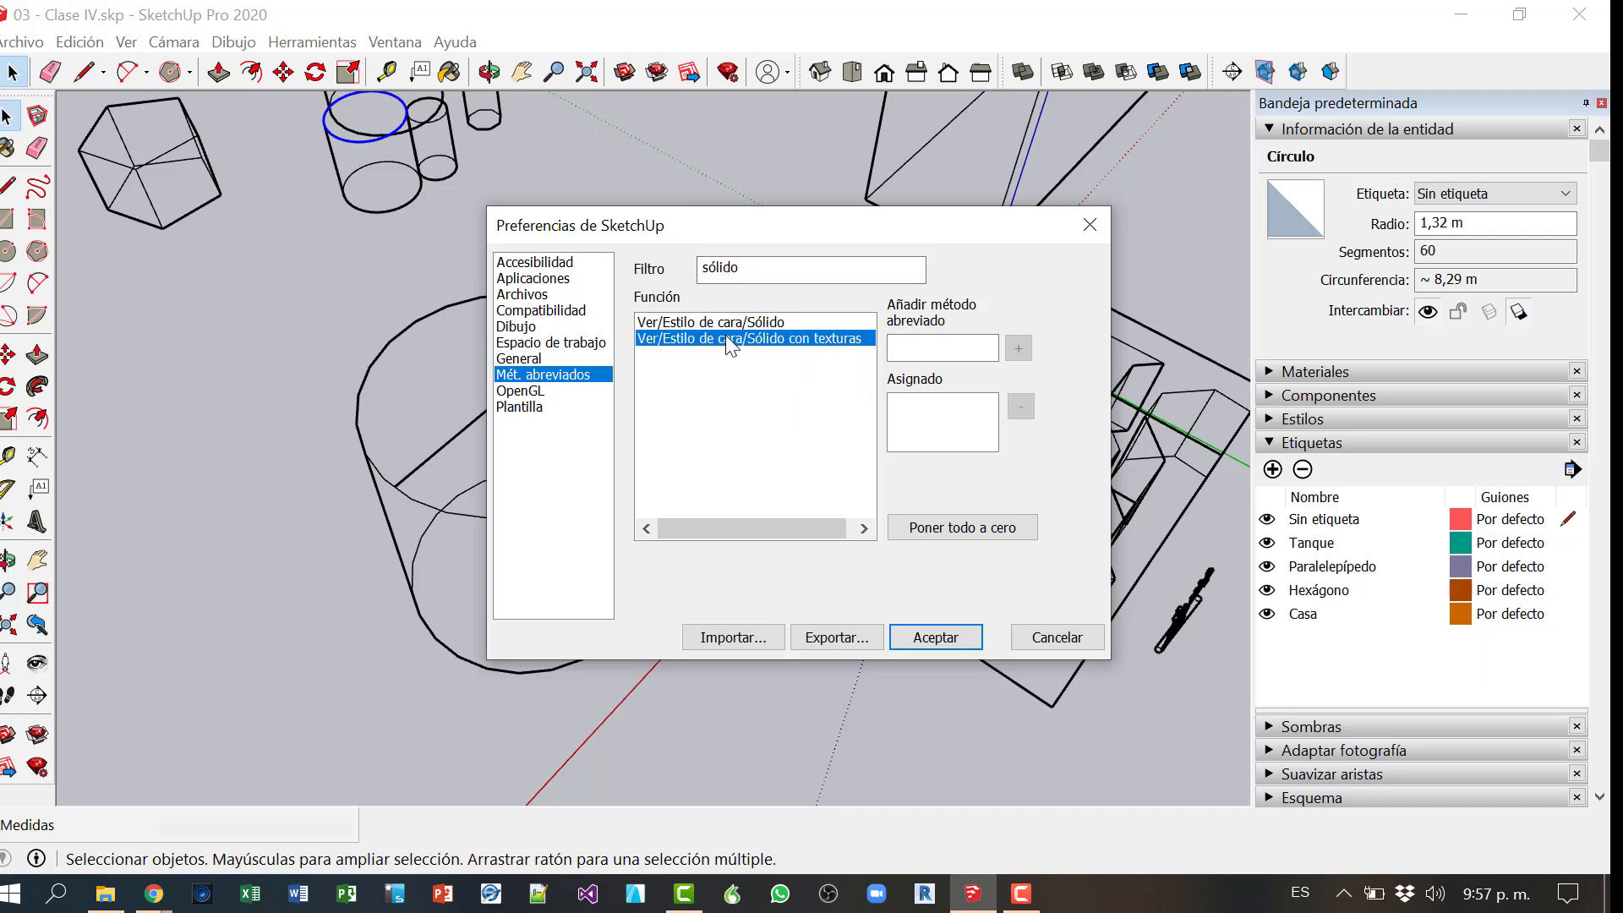
Step: Try to assign Ctrl+O to Ver/Estilo de cara/Sólido con texturas, declining to take it from Archivo/Abrir
{"action": "left_click", "coordinate": [930, 350]}
{"action": "left_click", "coordinate": [930, 350]}
{"action": "key", "text": "ctrl+o"}
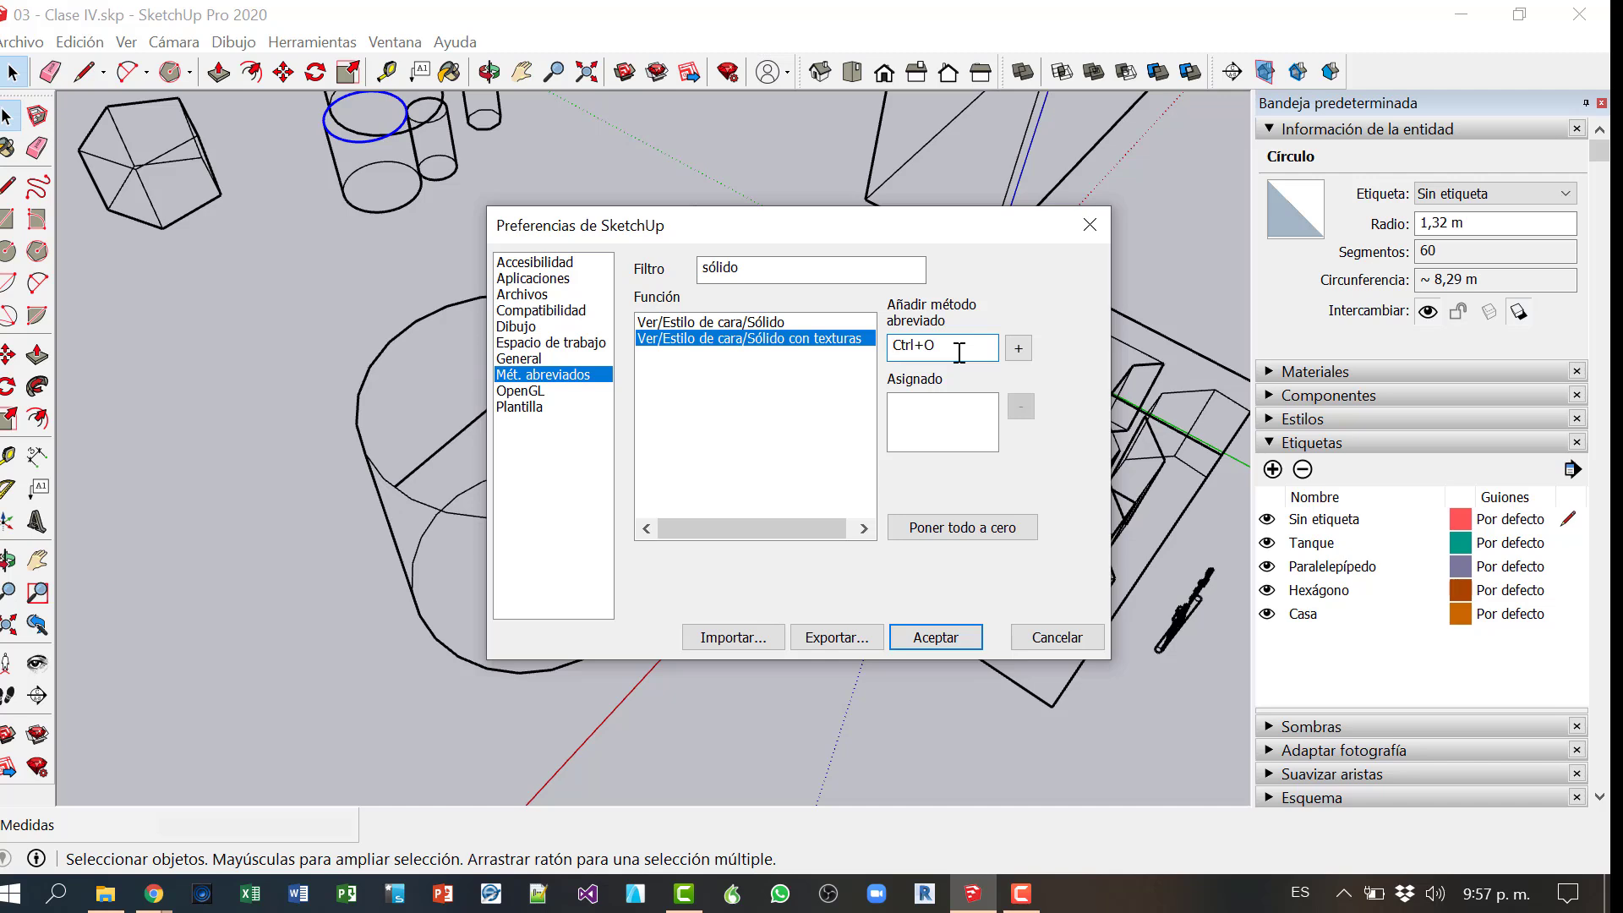
{"action": "left_click", "coordinate": [1018, 349]}
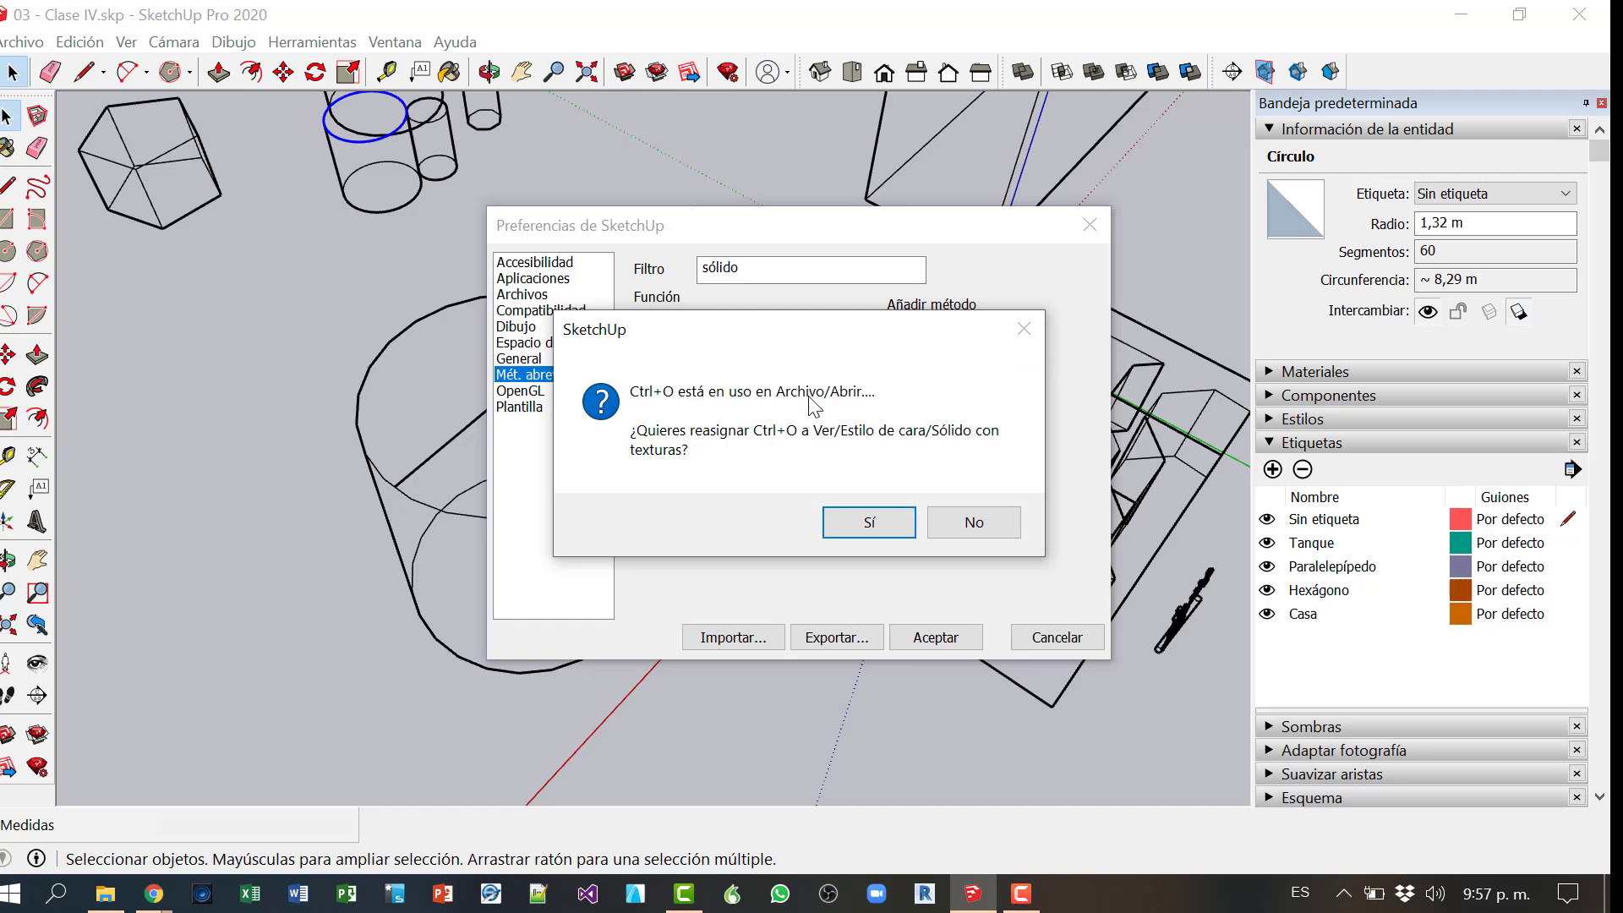
{"action": "left_click", "coordinate": [962, 521]}
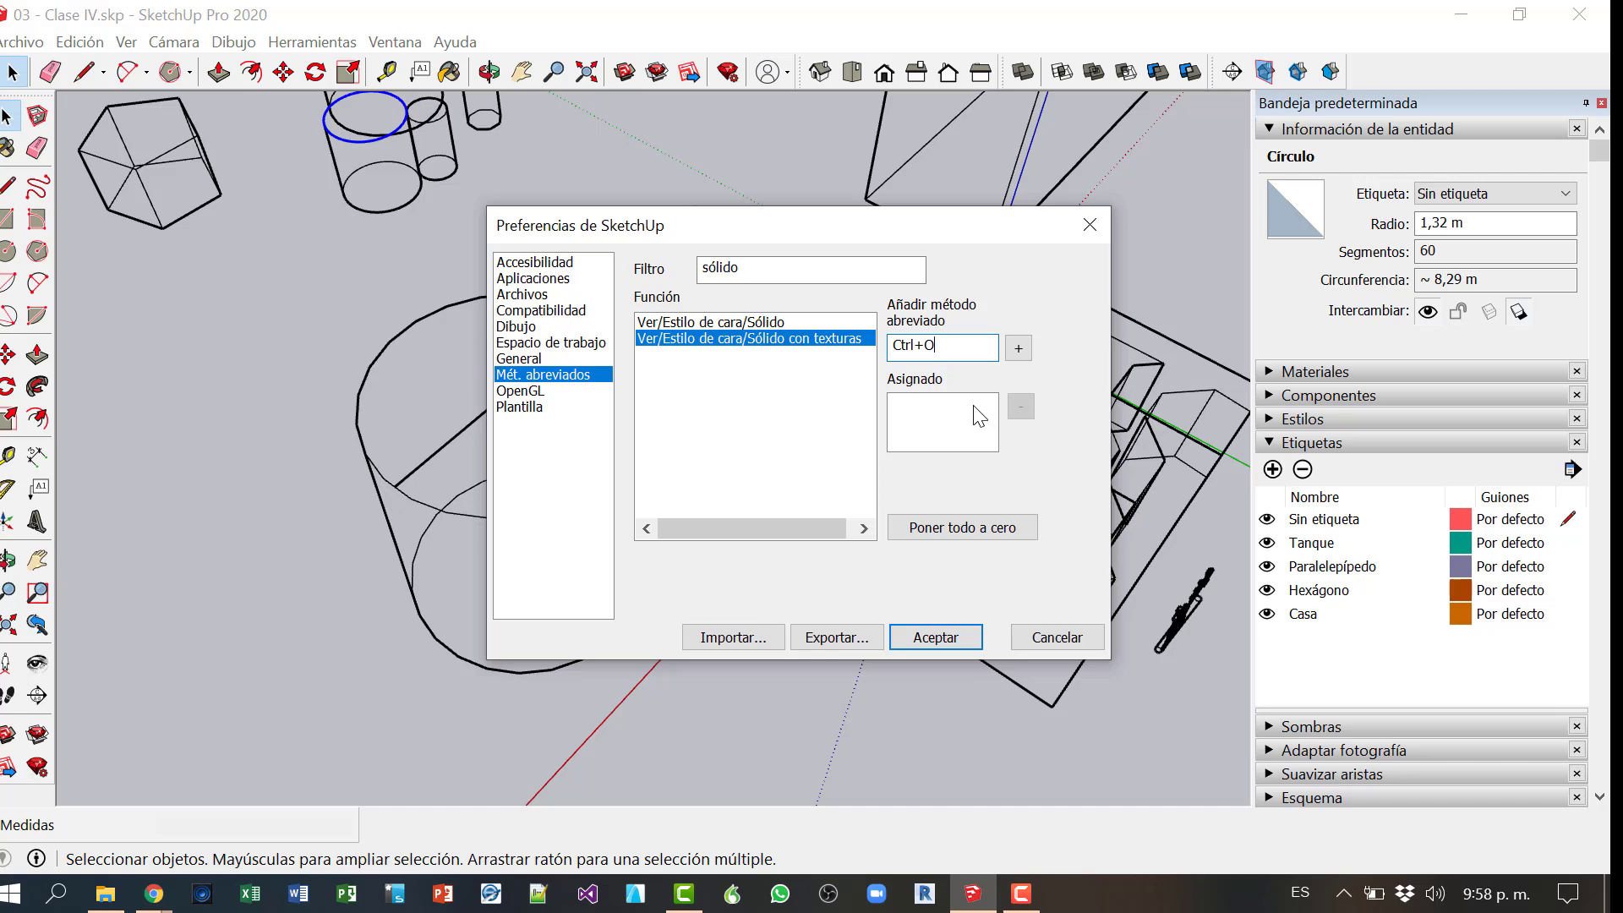
Step: Try to assign Ctrl+S to Ver/Estilo de cara/Sólido con texturas, declining to take it from Archivo/Guardar
{"action": "key", "text": "BackSpace"}
{"action": "key", "text": "ctrl+s"}
{"action": "left_click", "coordinate": [1019, 347]}
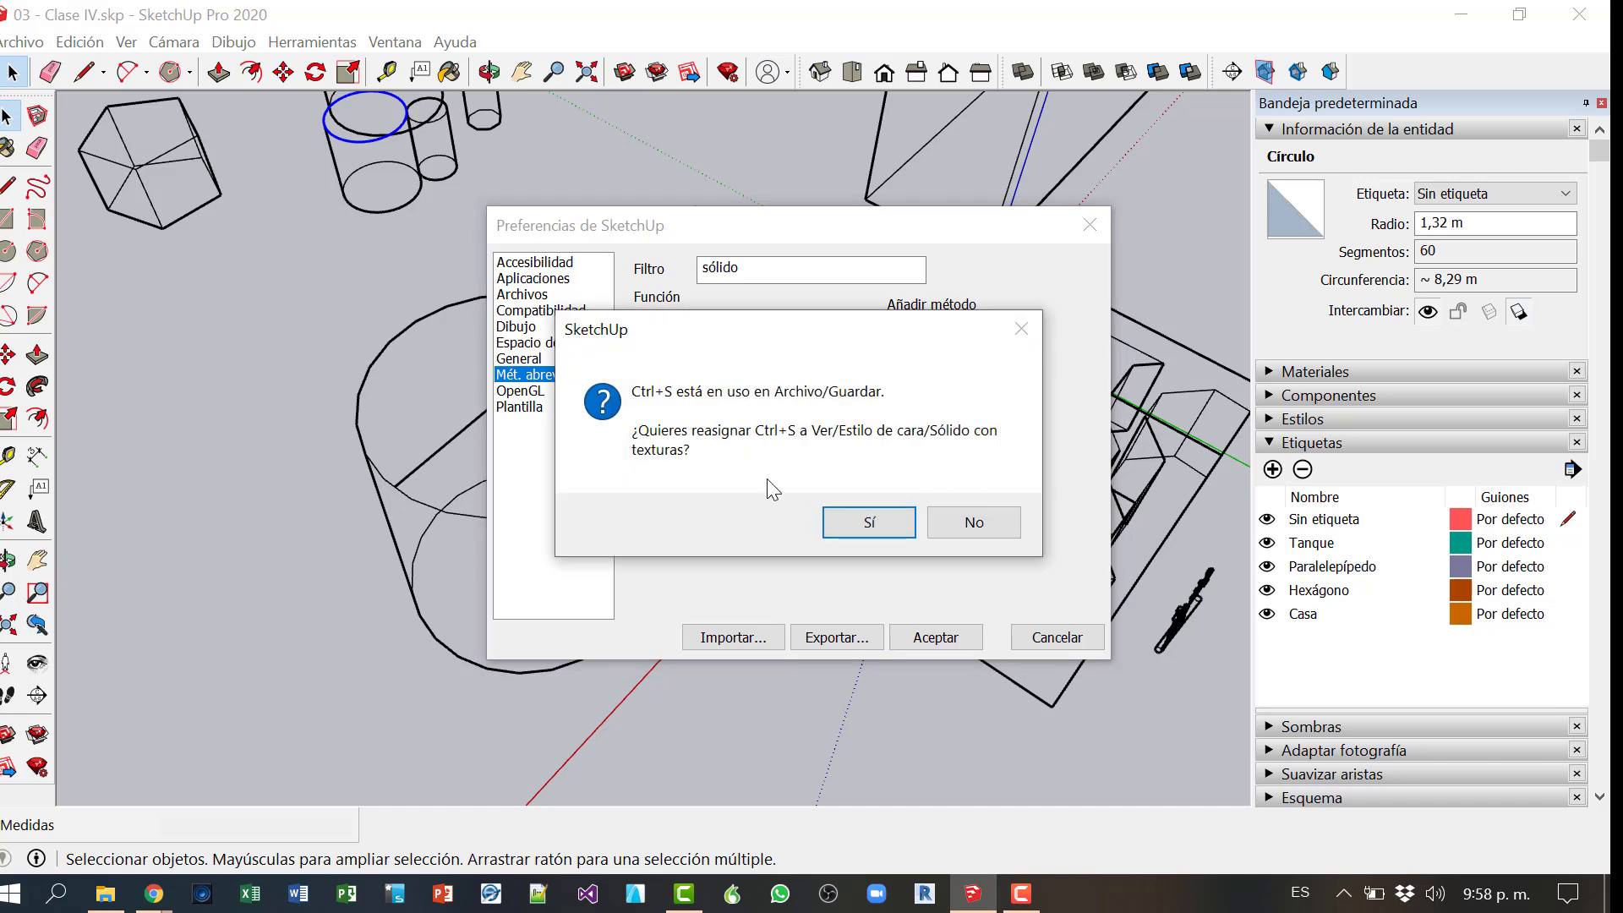
{"action": "left_click", "coordinate": [973, 521]}
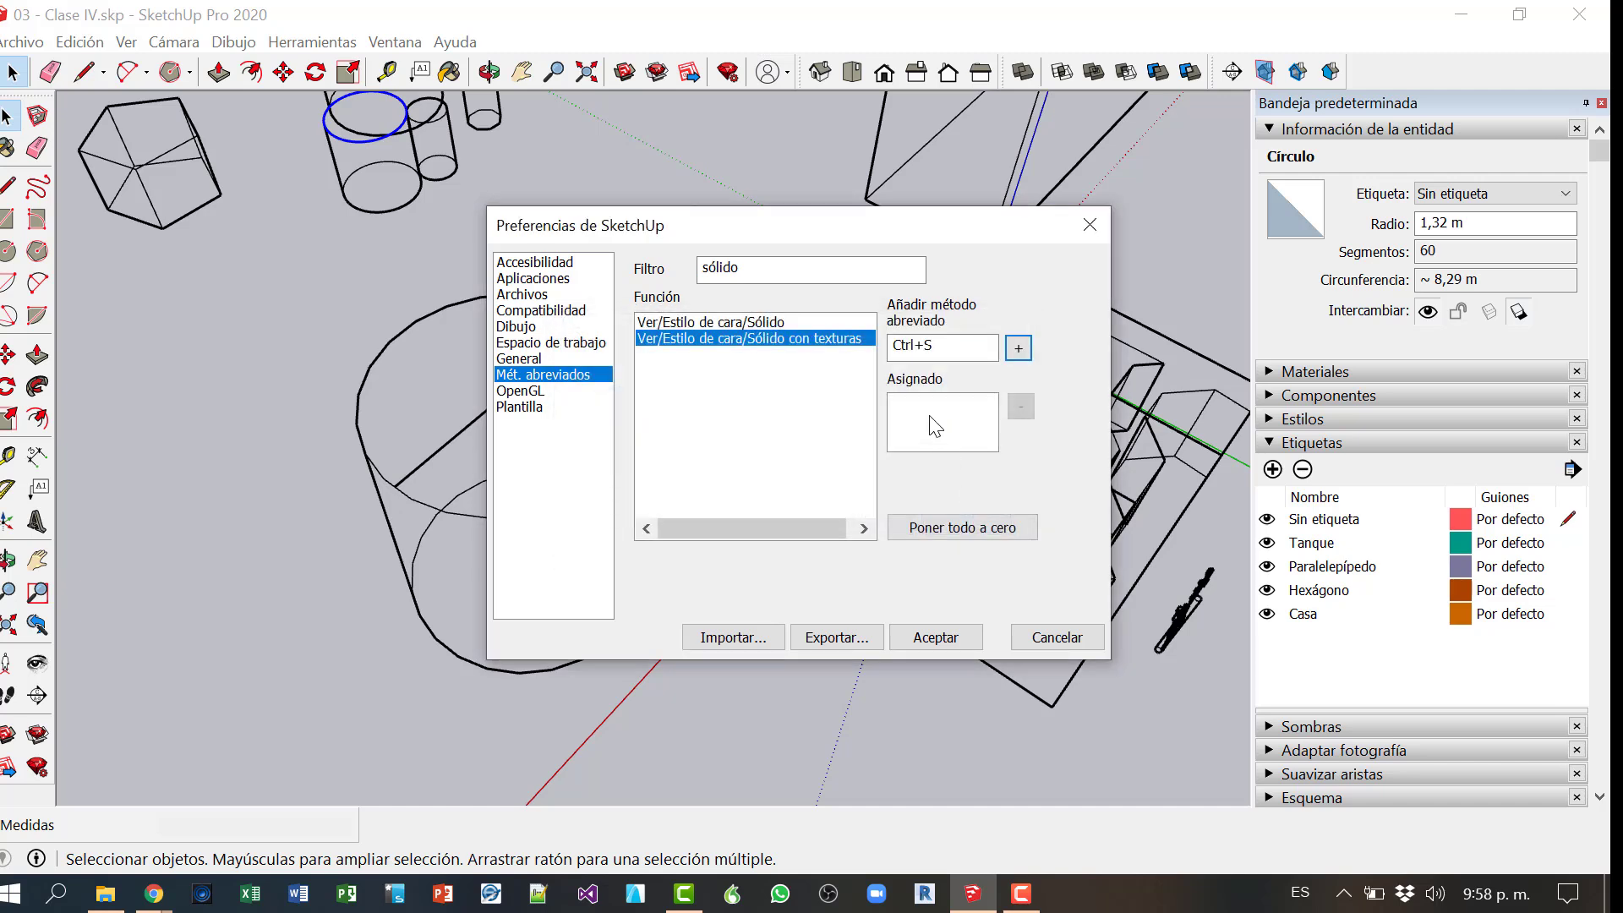
Step: Assign the shortcut Ctrl+D to Ver/Estilo de cara/Sólido con texturas and accept the preferences
{"action": "left_click", "coordinate": [950, 352]}
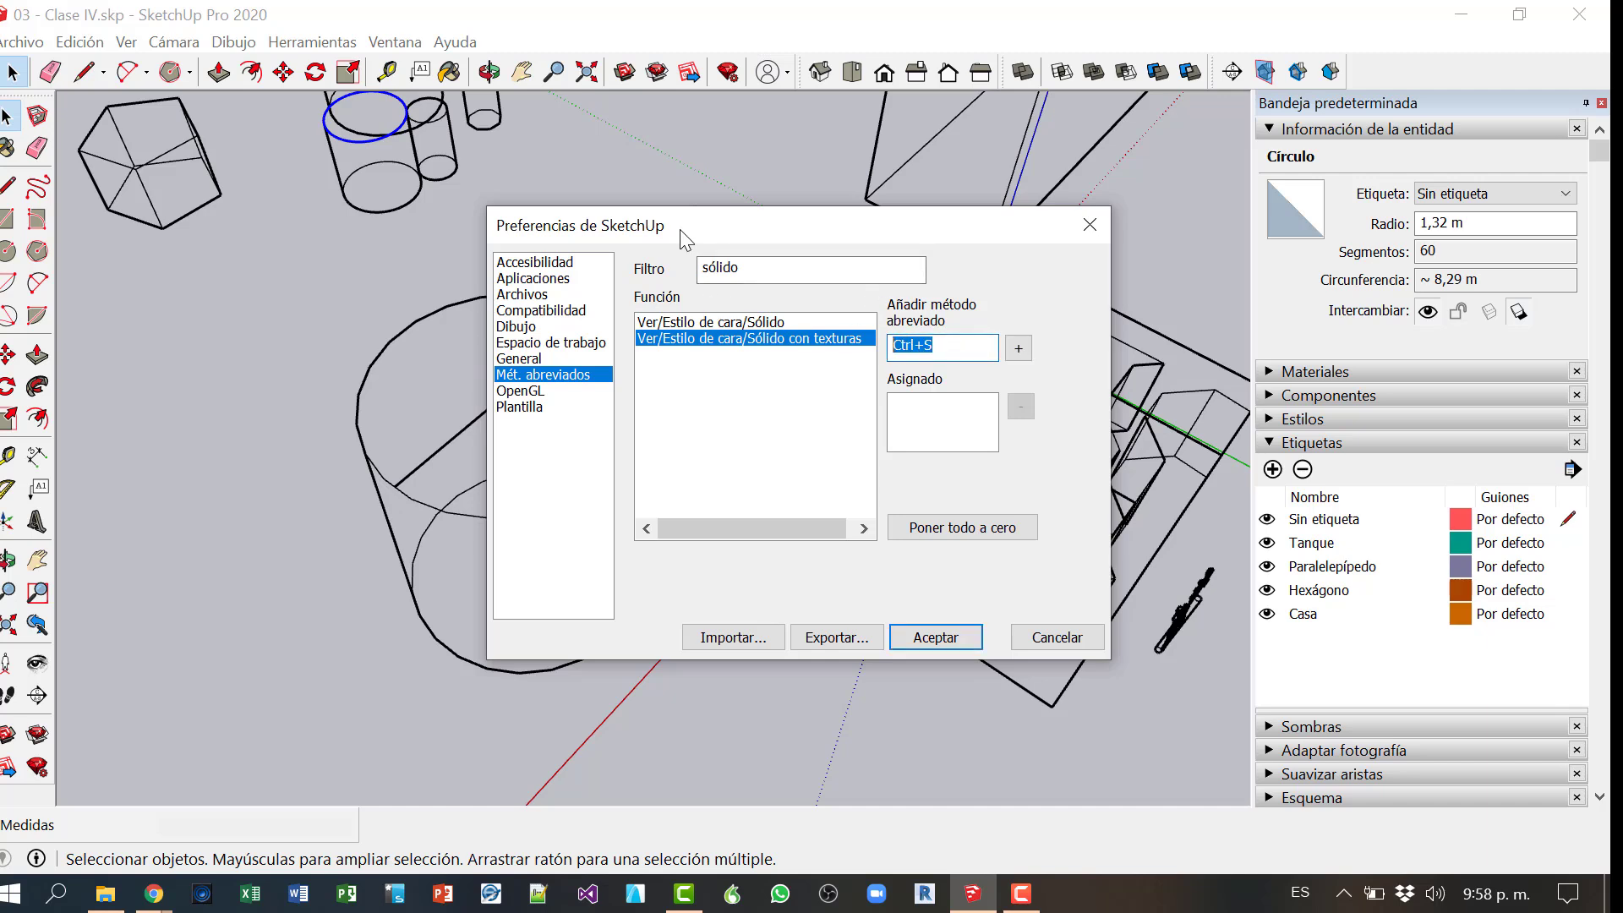
{"action": "key", "text": "ctrl+d"}
{"action": "left_click", "coordinate": [1017, 346]}
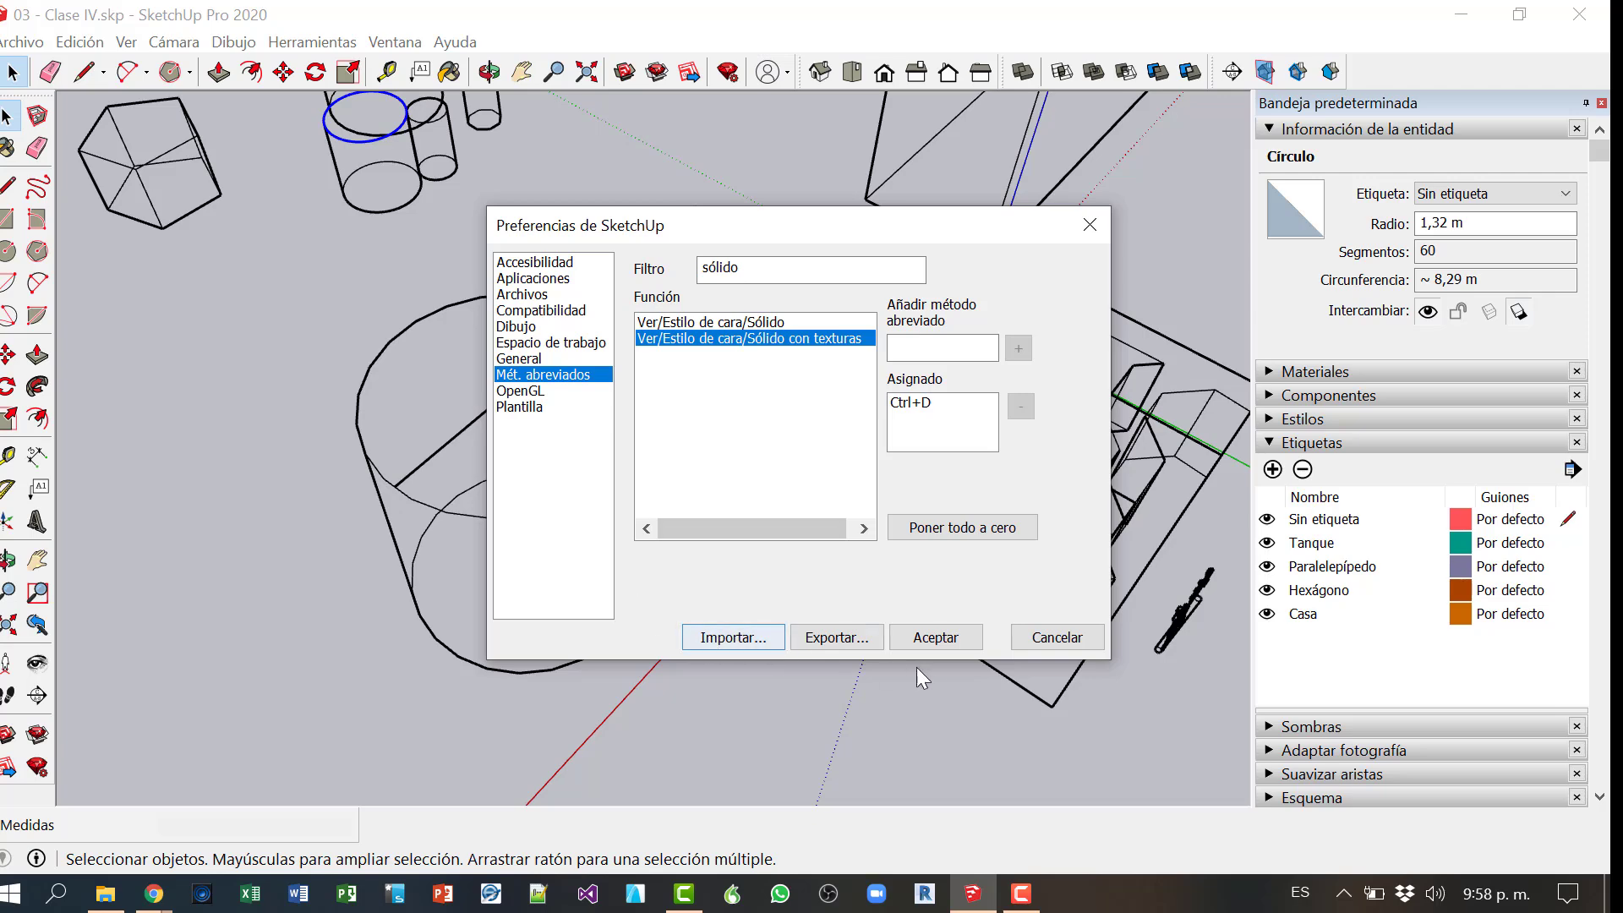
{"action": "left_click", "coordinate": [925, 641]}
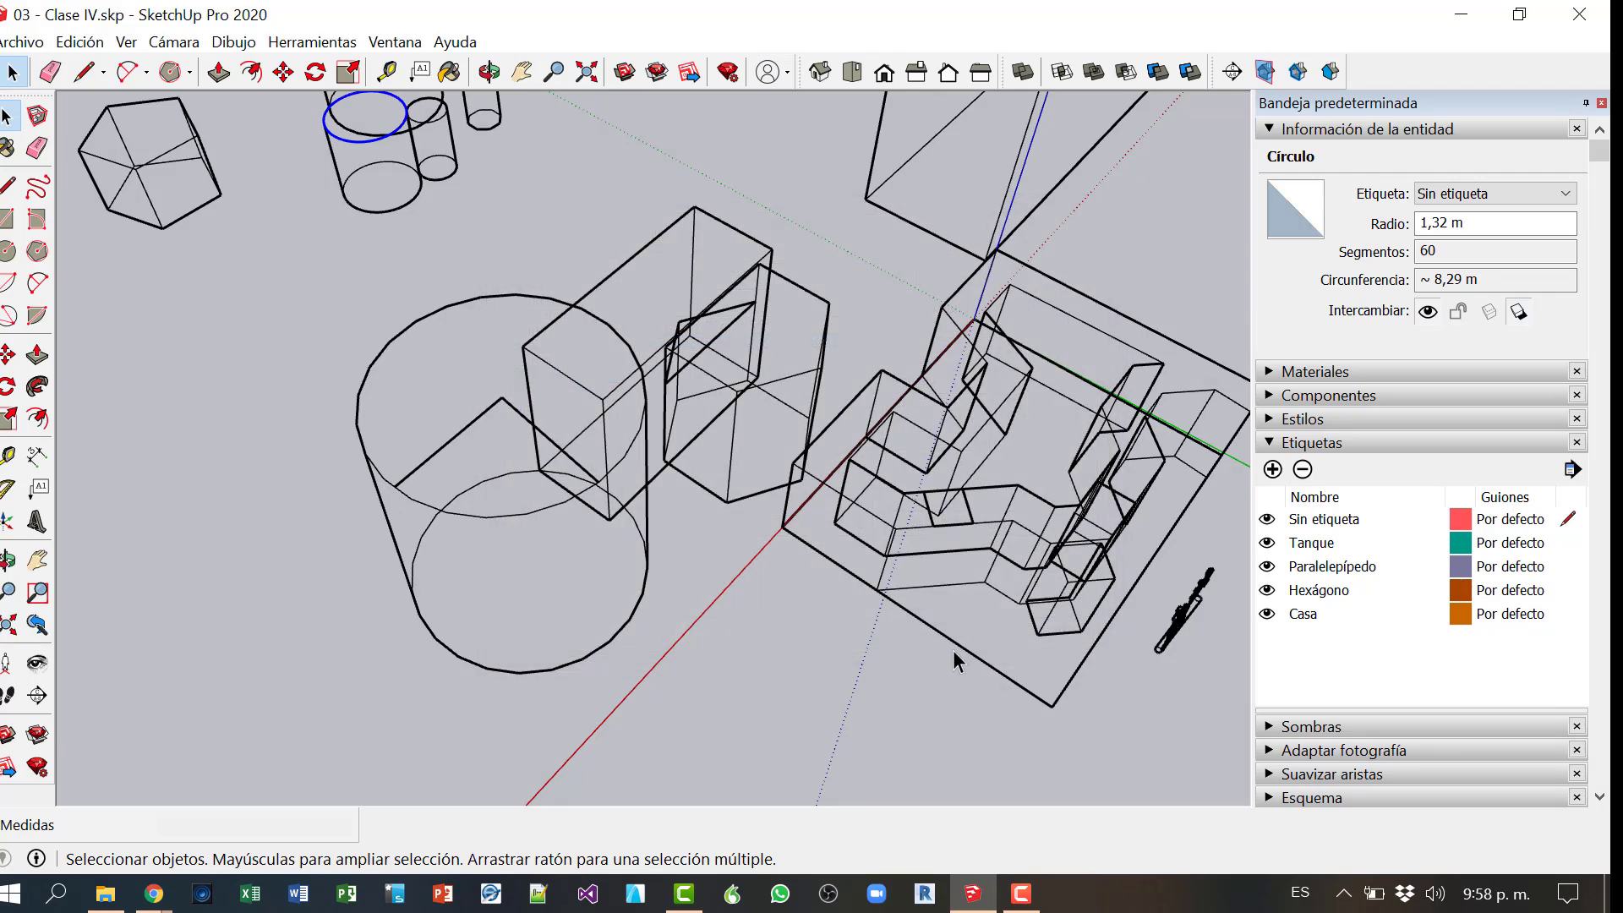
Step: Test the new shortcuts by alternating between textured solid and wireframe display, ending with Sólido con texturas
{"action": "key", "text": "ctrl+d"}
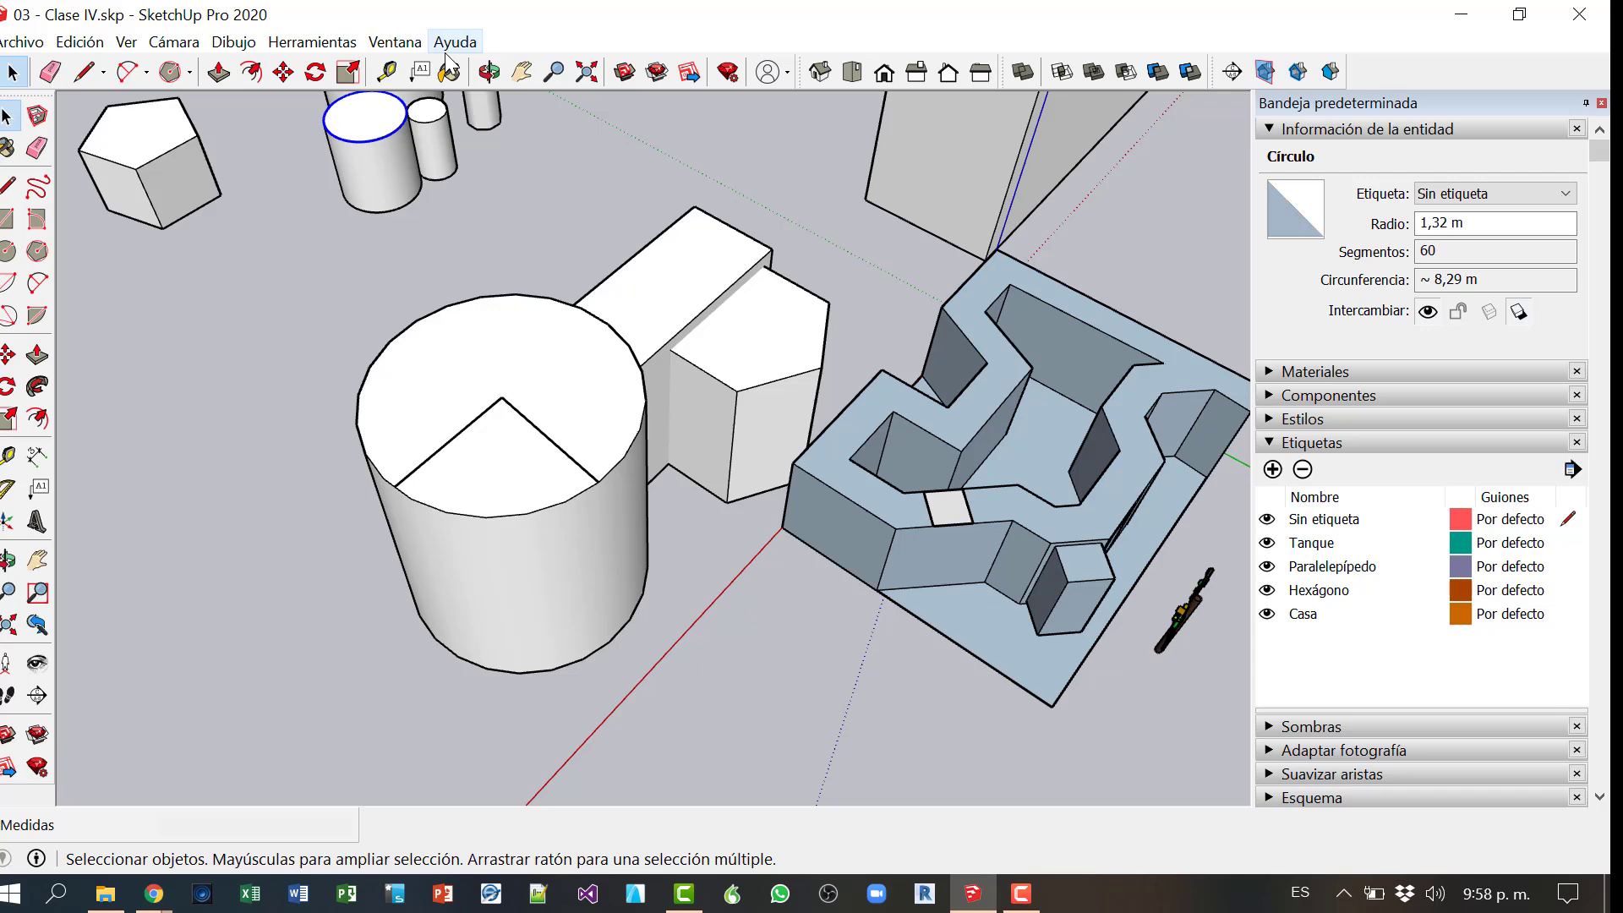
{"action": "key", "text": "ctrl+w"}
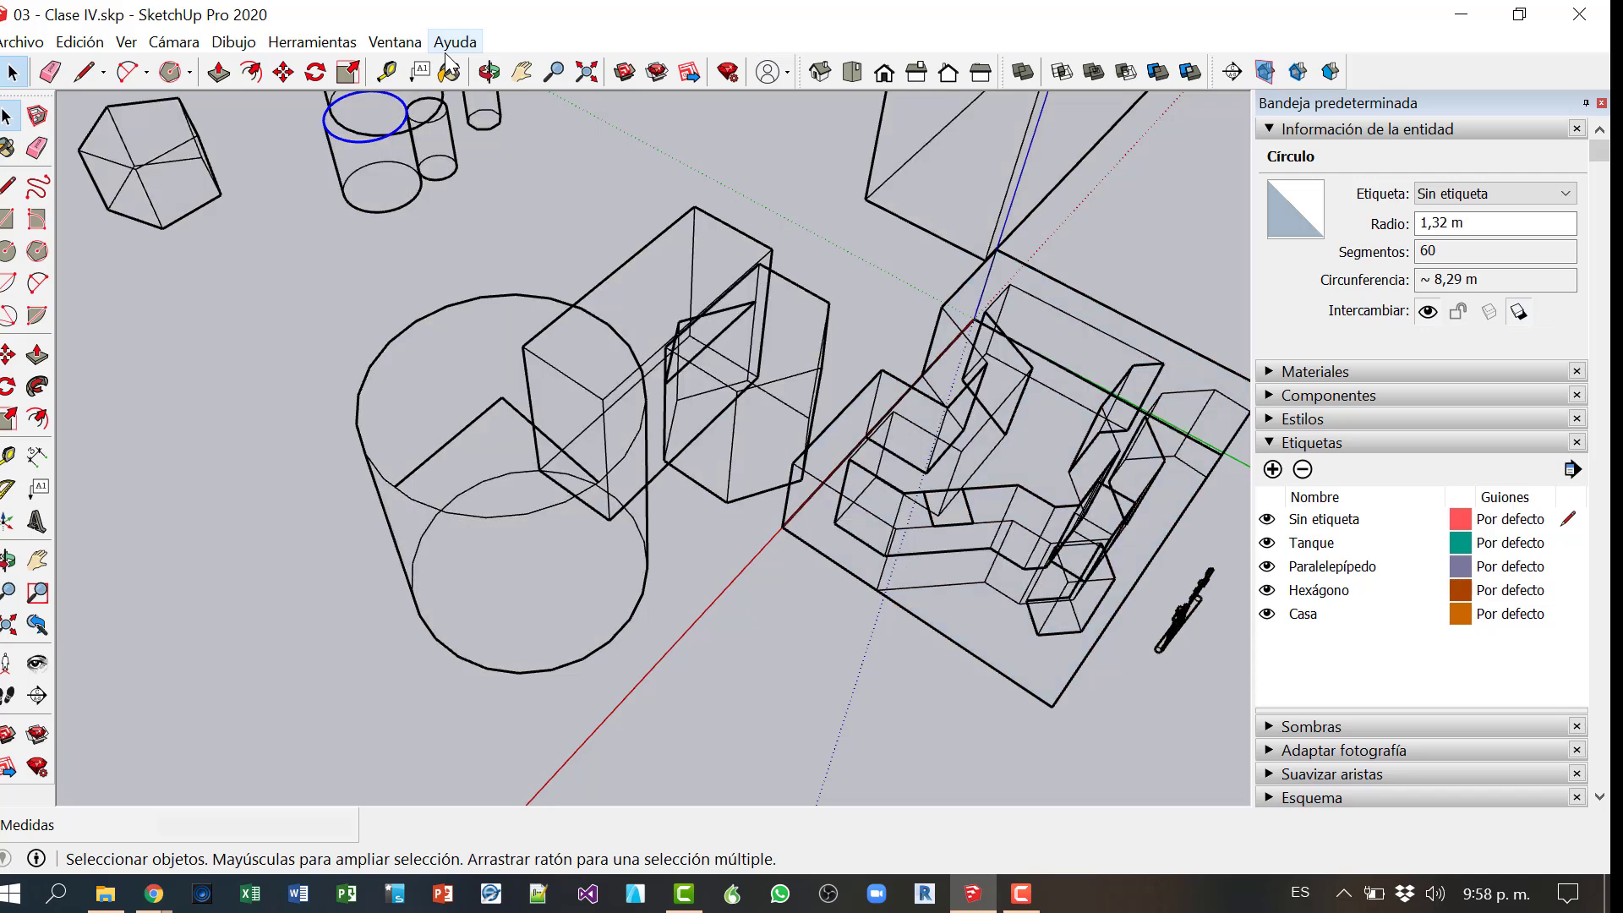
{"action": "key", "text": "ctrl+d"}
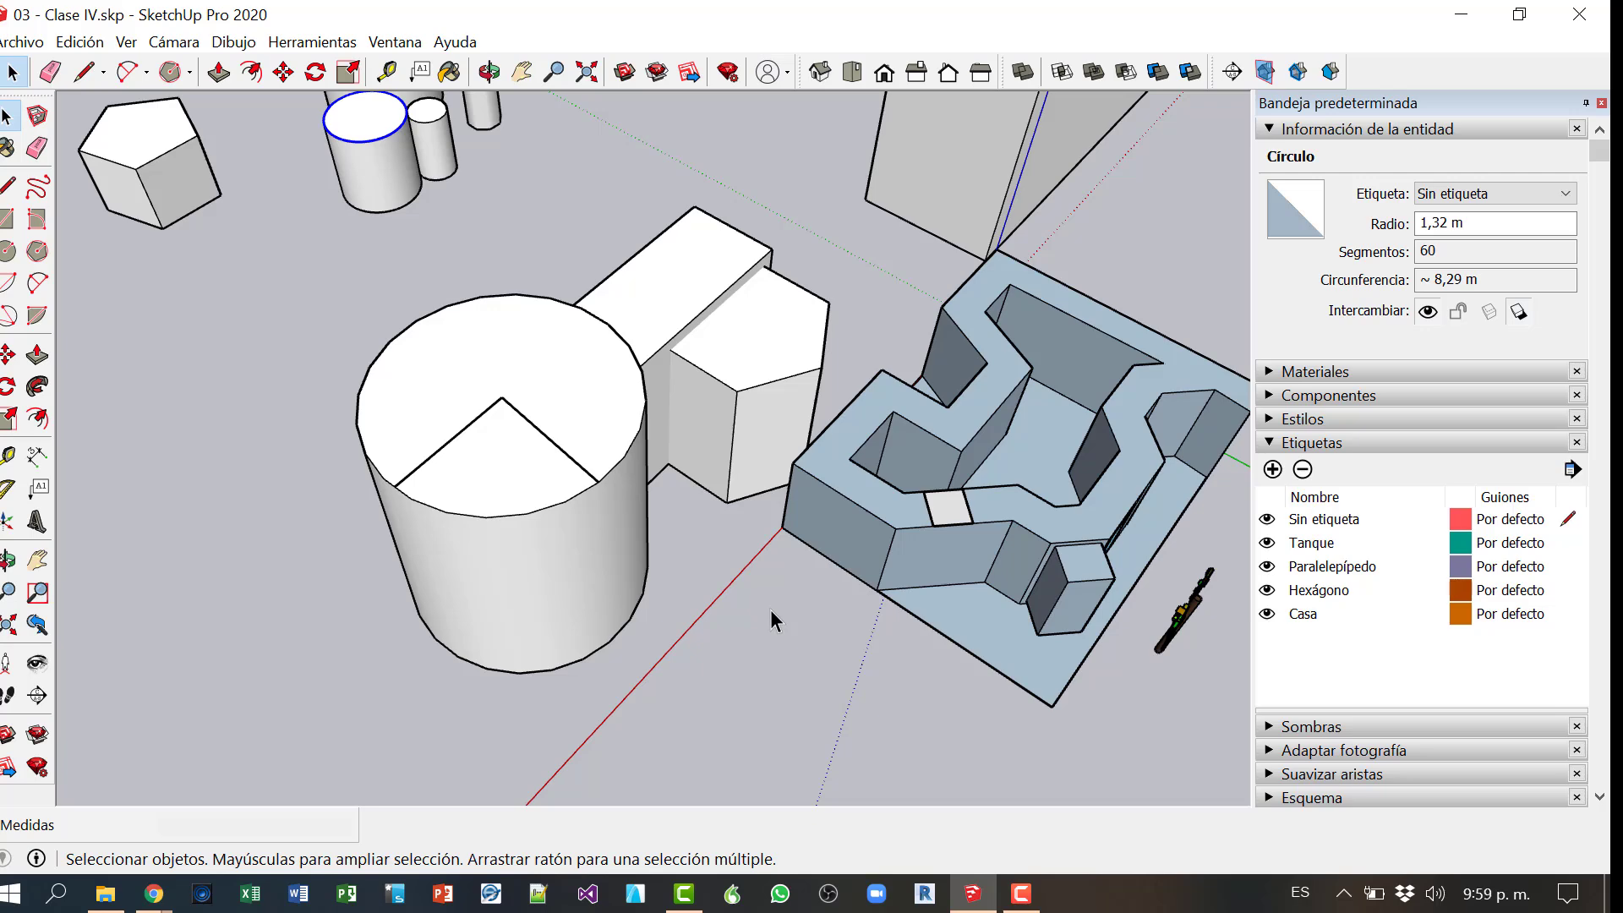
Step: Turn on Color por etiqueta so the whole model is coloured by tag
{"action": "middle_click_drag", "start_coordinate": [883, 592], "coordinate": [1014, 545]}
{"action": "left_click", "coordinate": [1581, 471]}
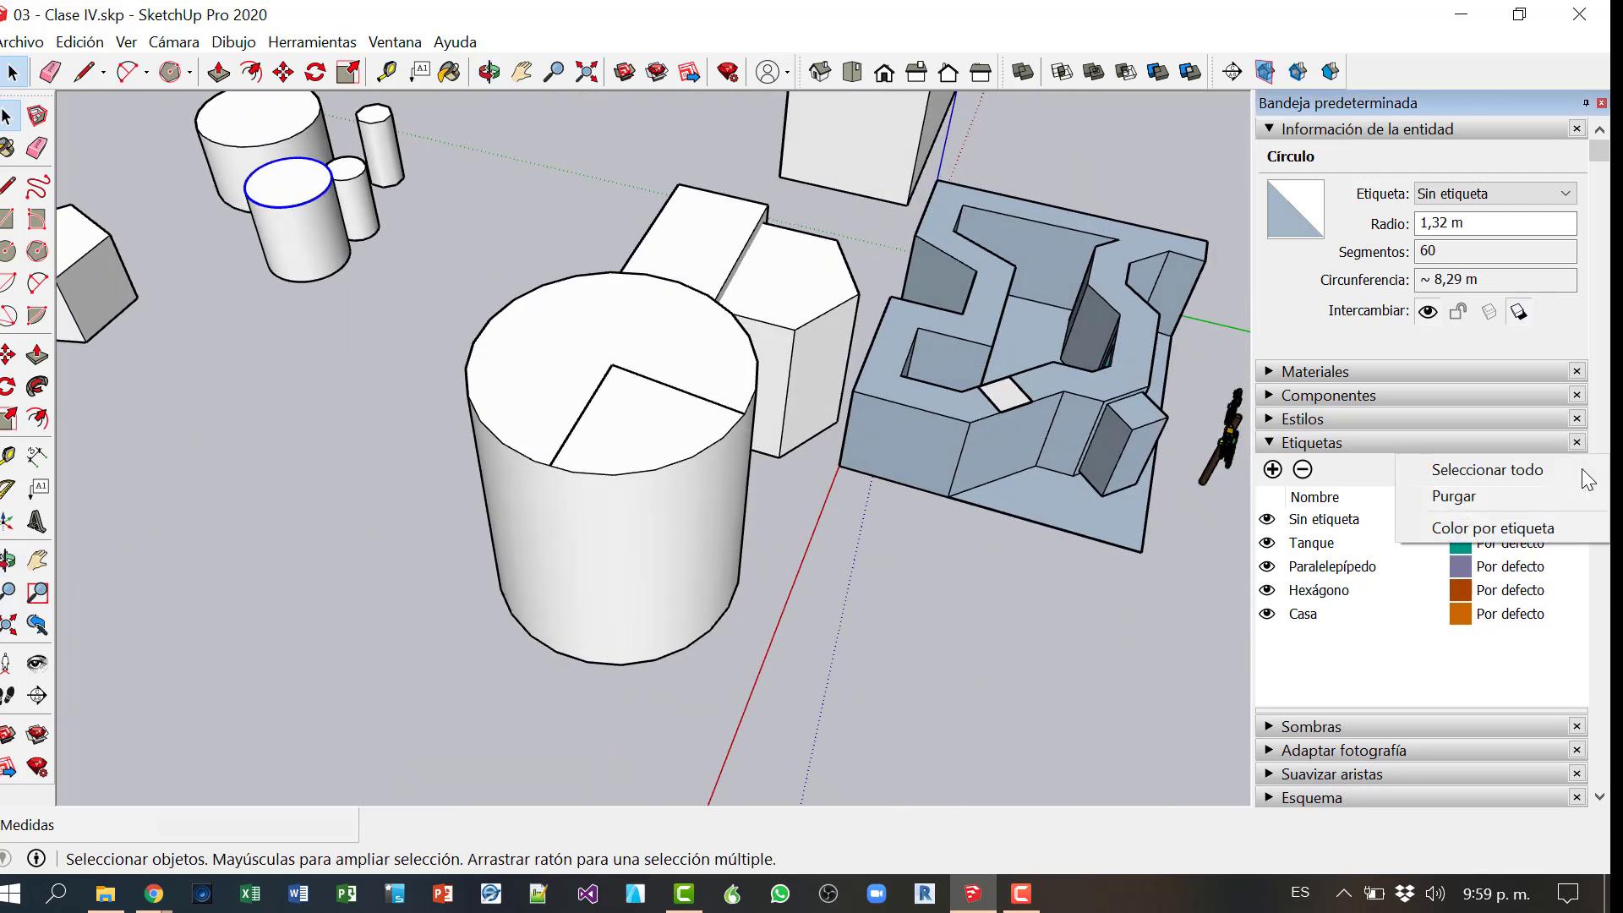
{"action": "left_click", "coordinate": [1486, 520]}
Step: Select the pentagonal prism together with the group of smaller cylinders beside it
{"action": "middle_click_drag", "start_coordinate": [926, 512], "coordinate": [935, 460]}
{"action": "middle_click_drag", "start_coordinate": [143, 345], "coordinate": [683, 586]}
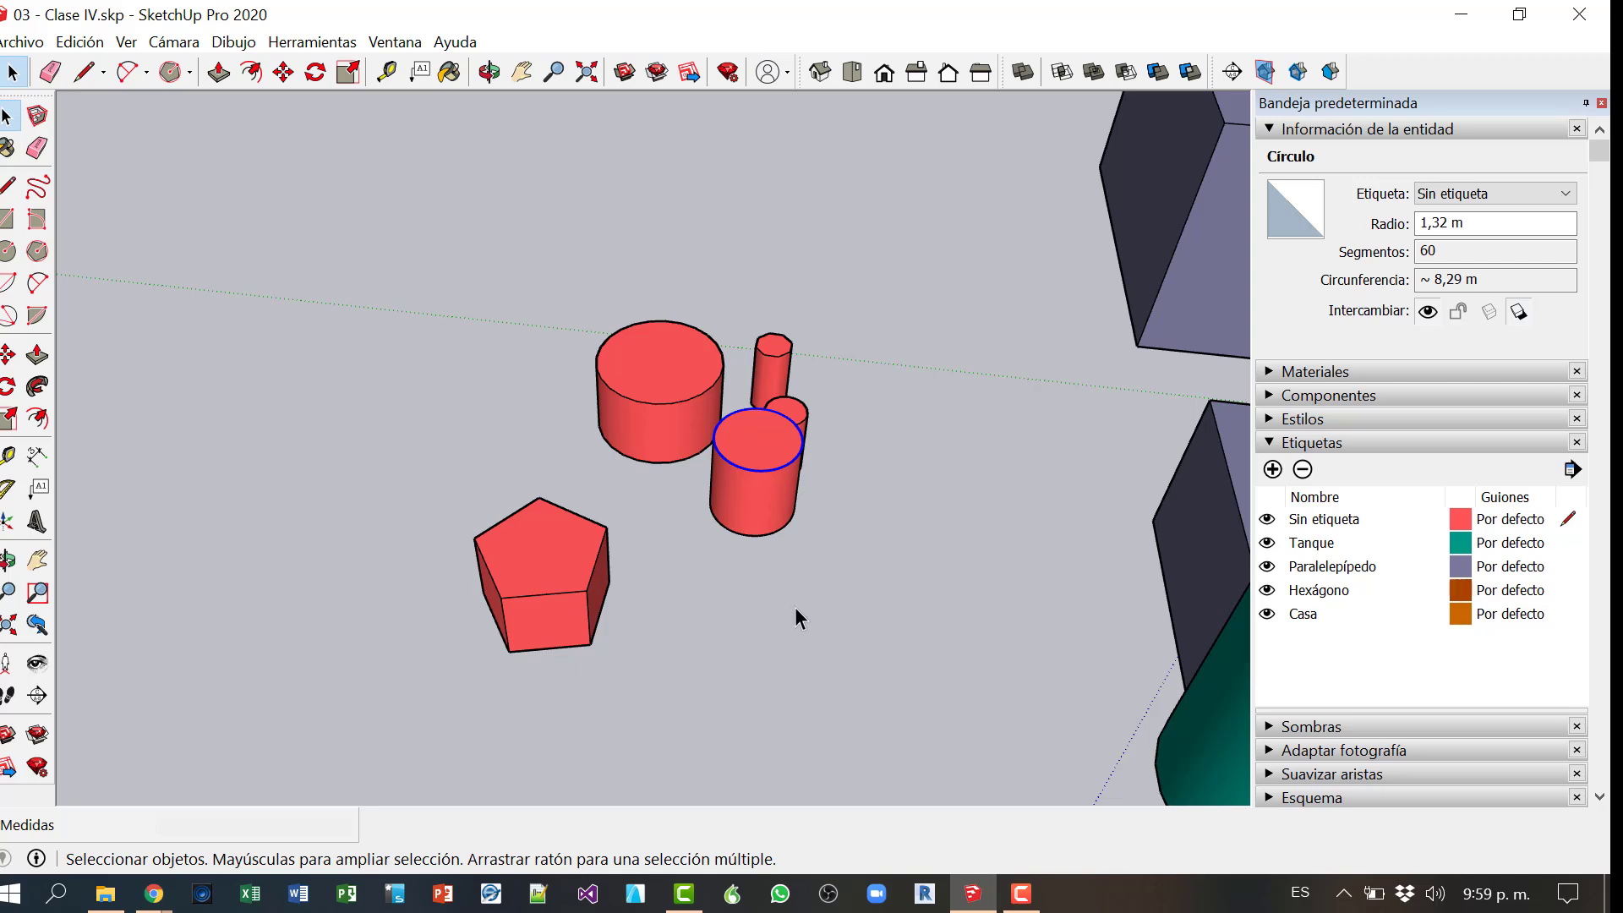
{"action": "left_click_drag", "start_coordinate": [955, 683], "coordinate": [396, 236]}
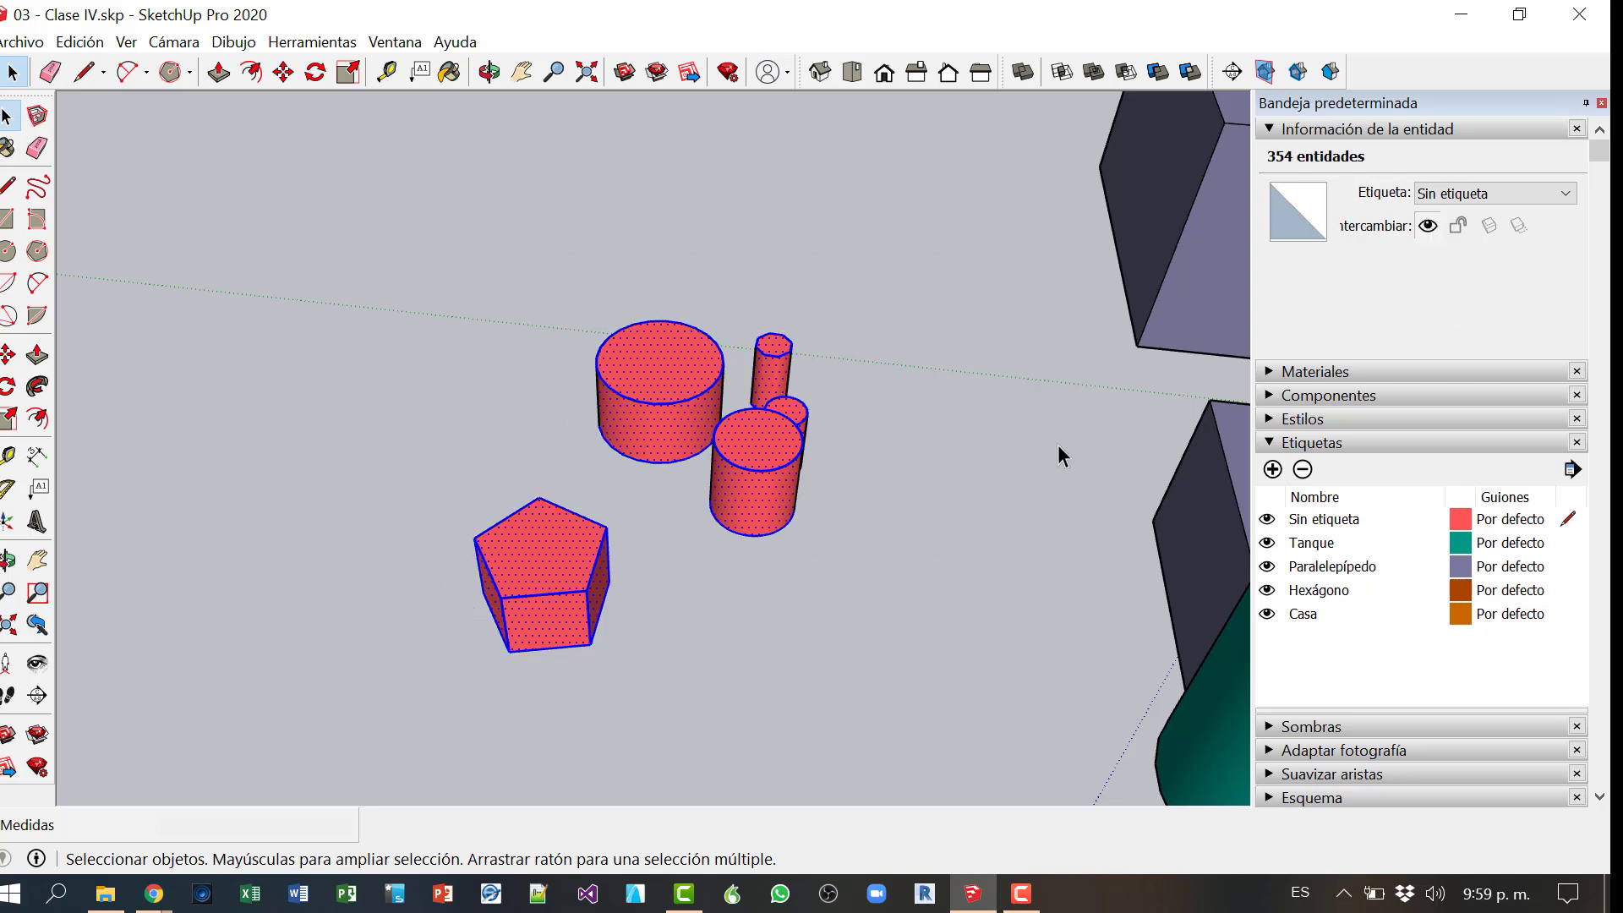
Step: Add a new tag named "Cuerpos Sólidos"
{"action": "left_click", "coordinate": [1273, 470]}
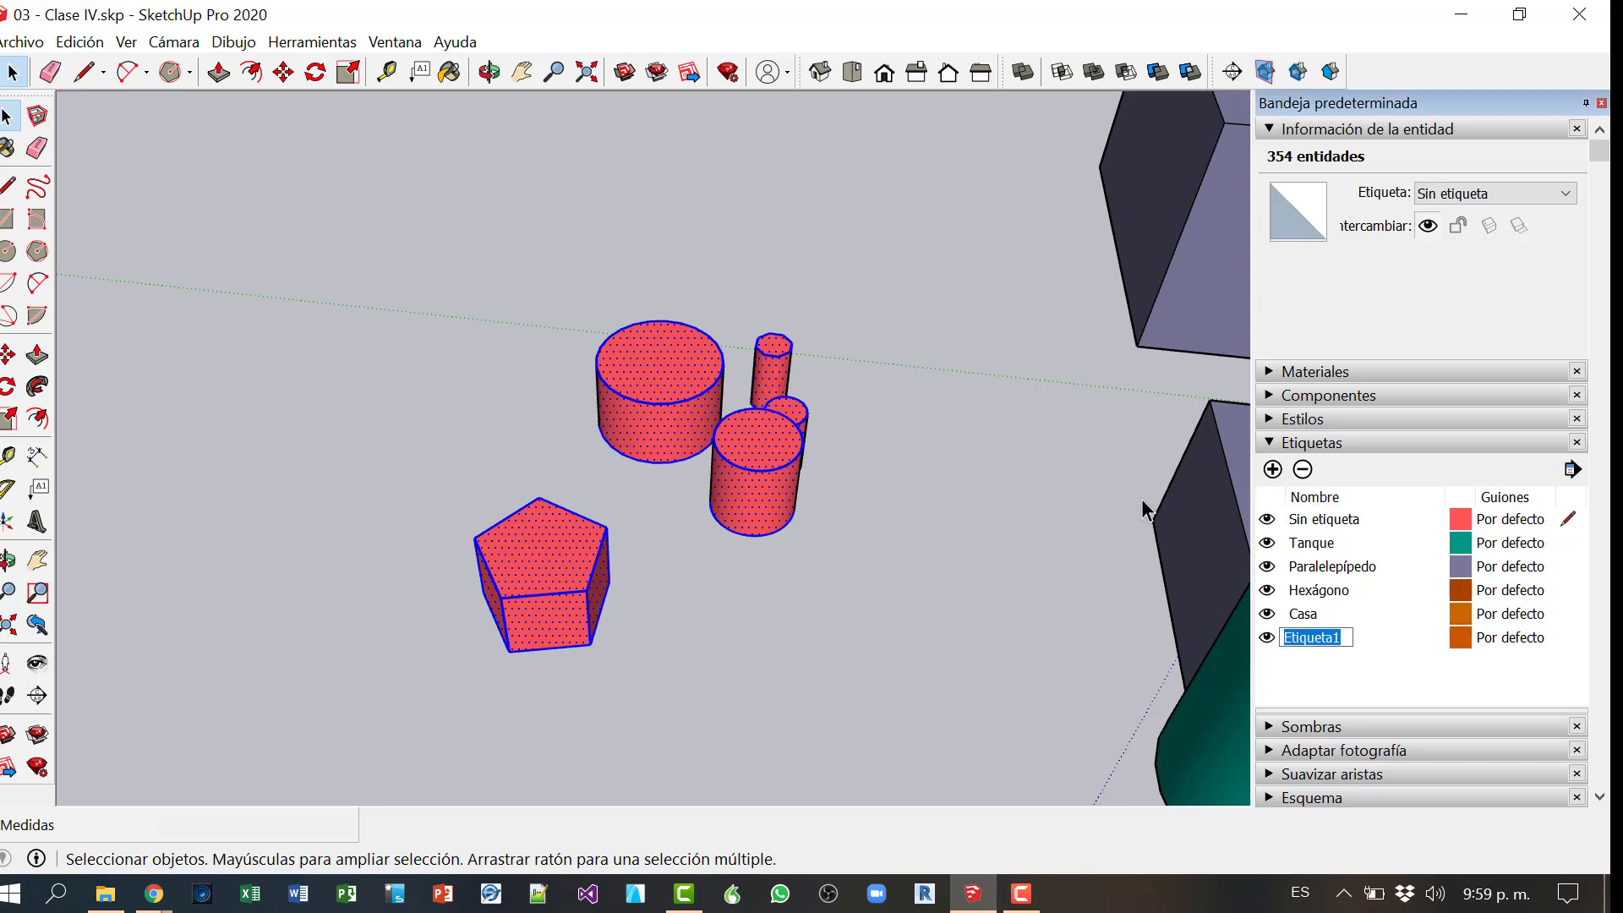
{"action": "type", "text": "Cuerpos"}
{"action": "type", "text": "Sólidos"}
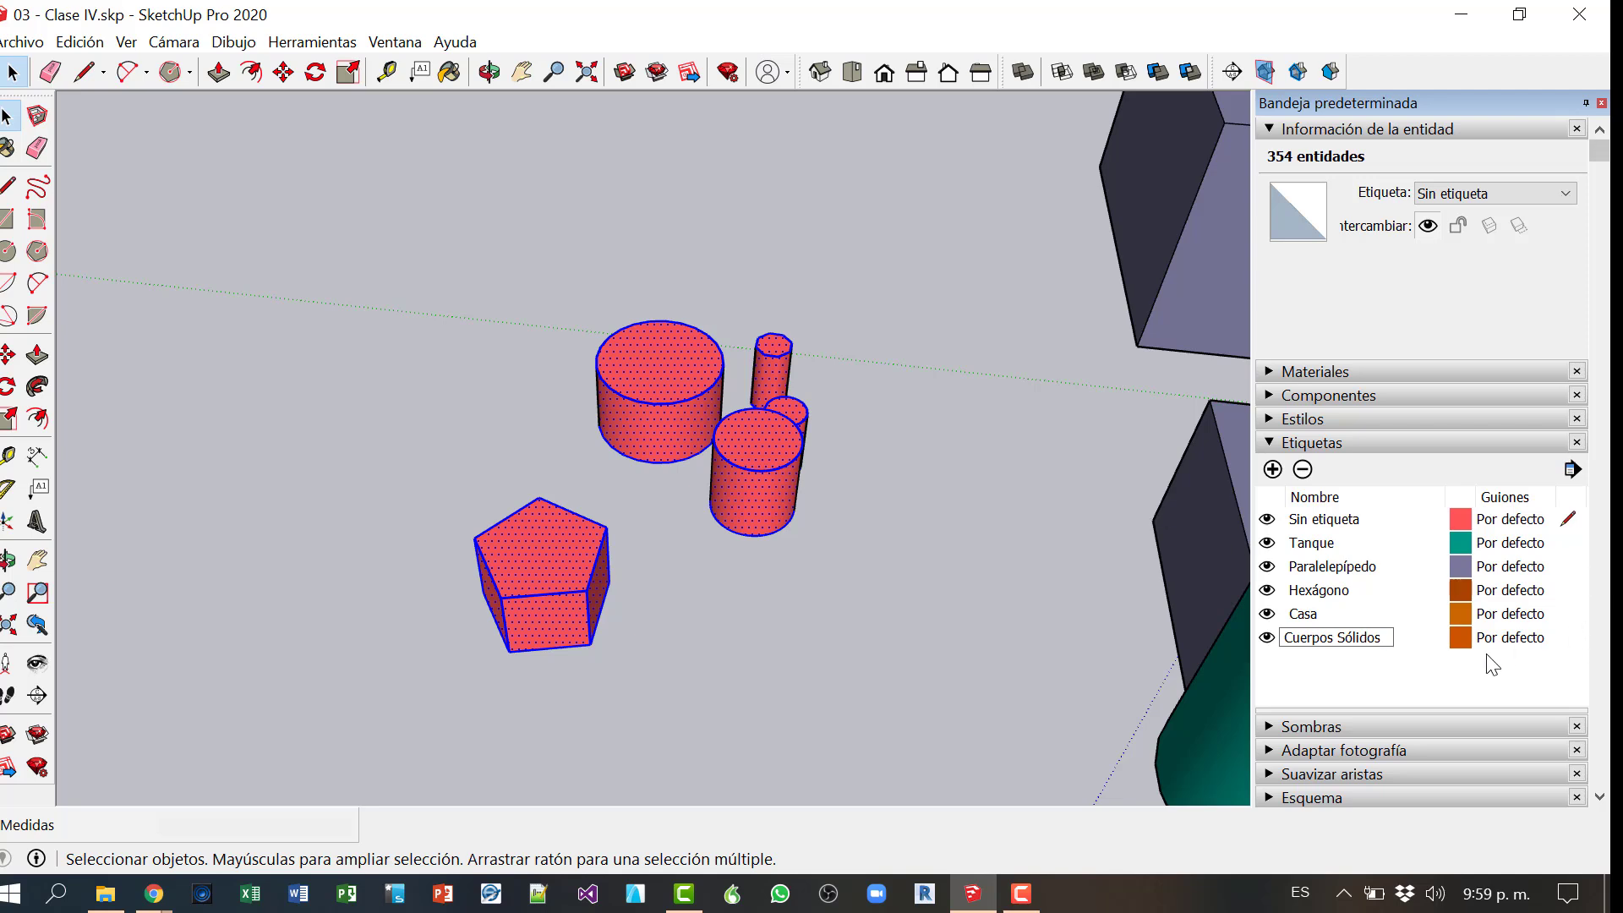
Step: Set the colour of the Cuerpos Sólidos tag to yellow-green from the colour wheel
{"action": "left_click", "coordinate": [1462, 640]}
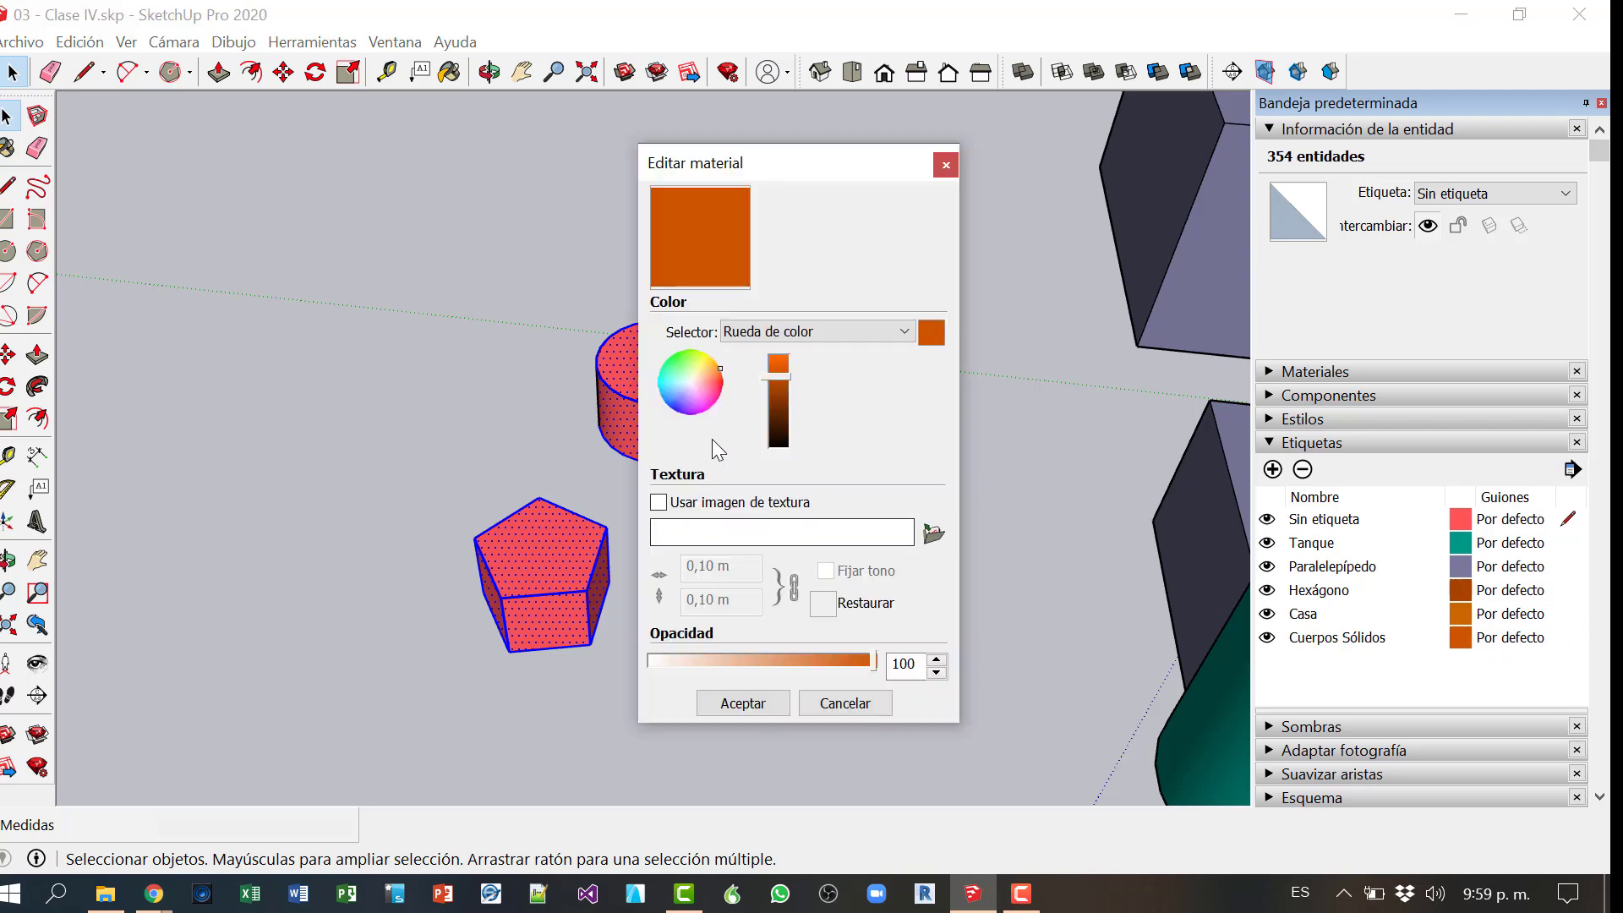
{"action": "left_click", "coordinate": [700, 364]}
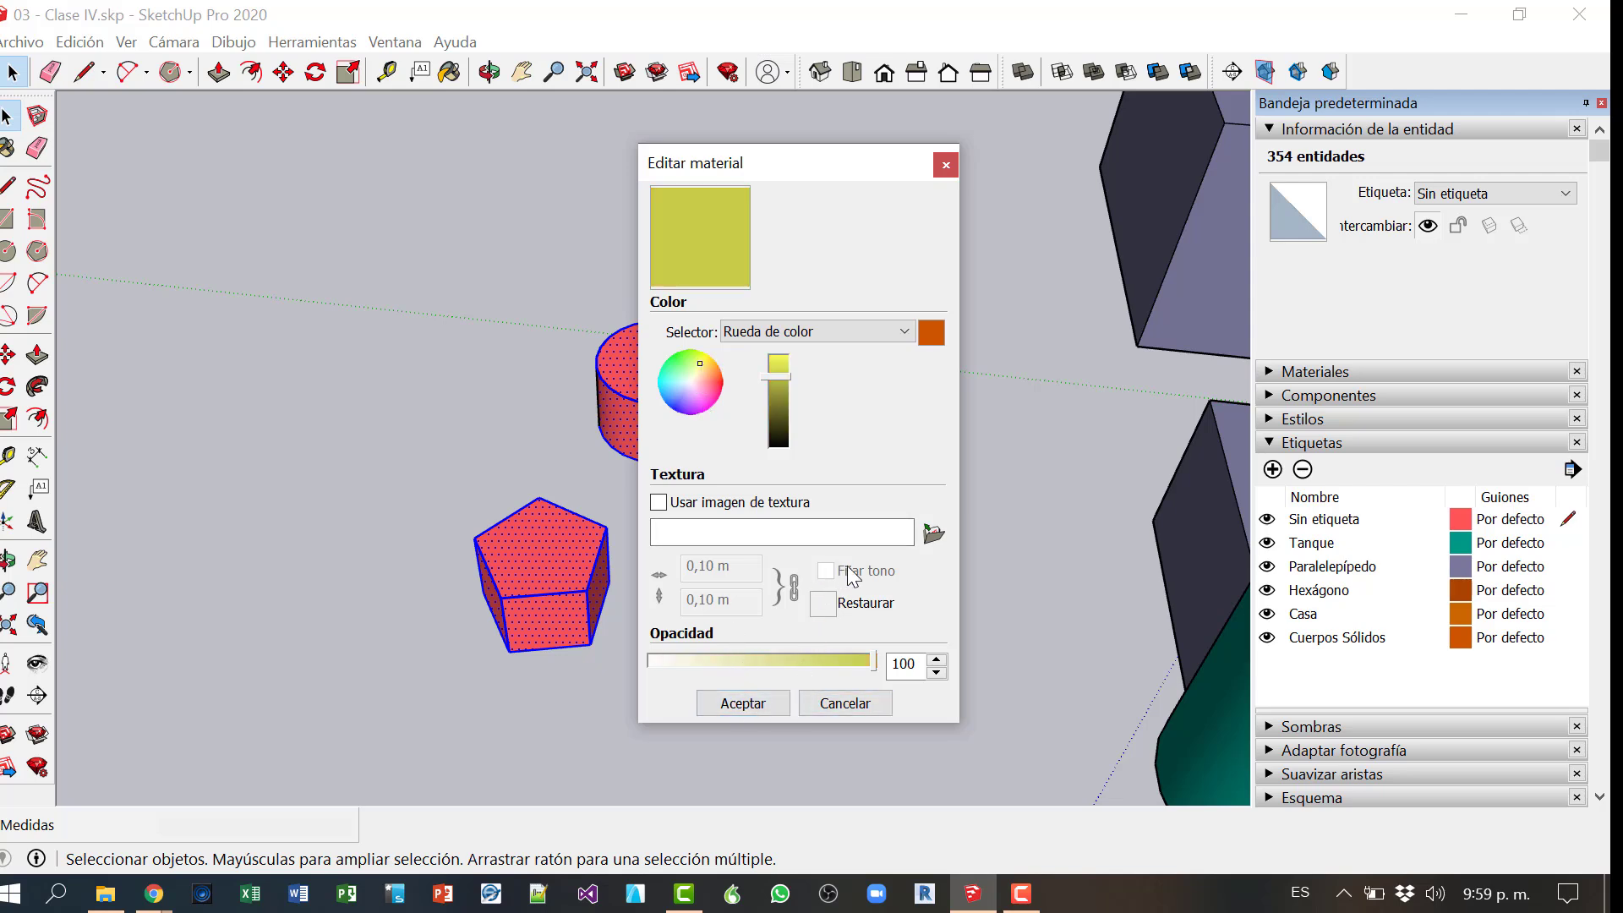
{"action": "left_click", "coordinate": [898, 333]}
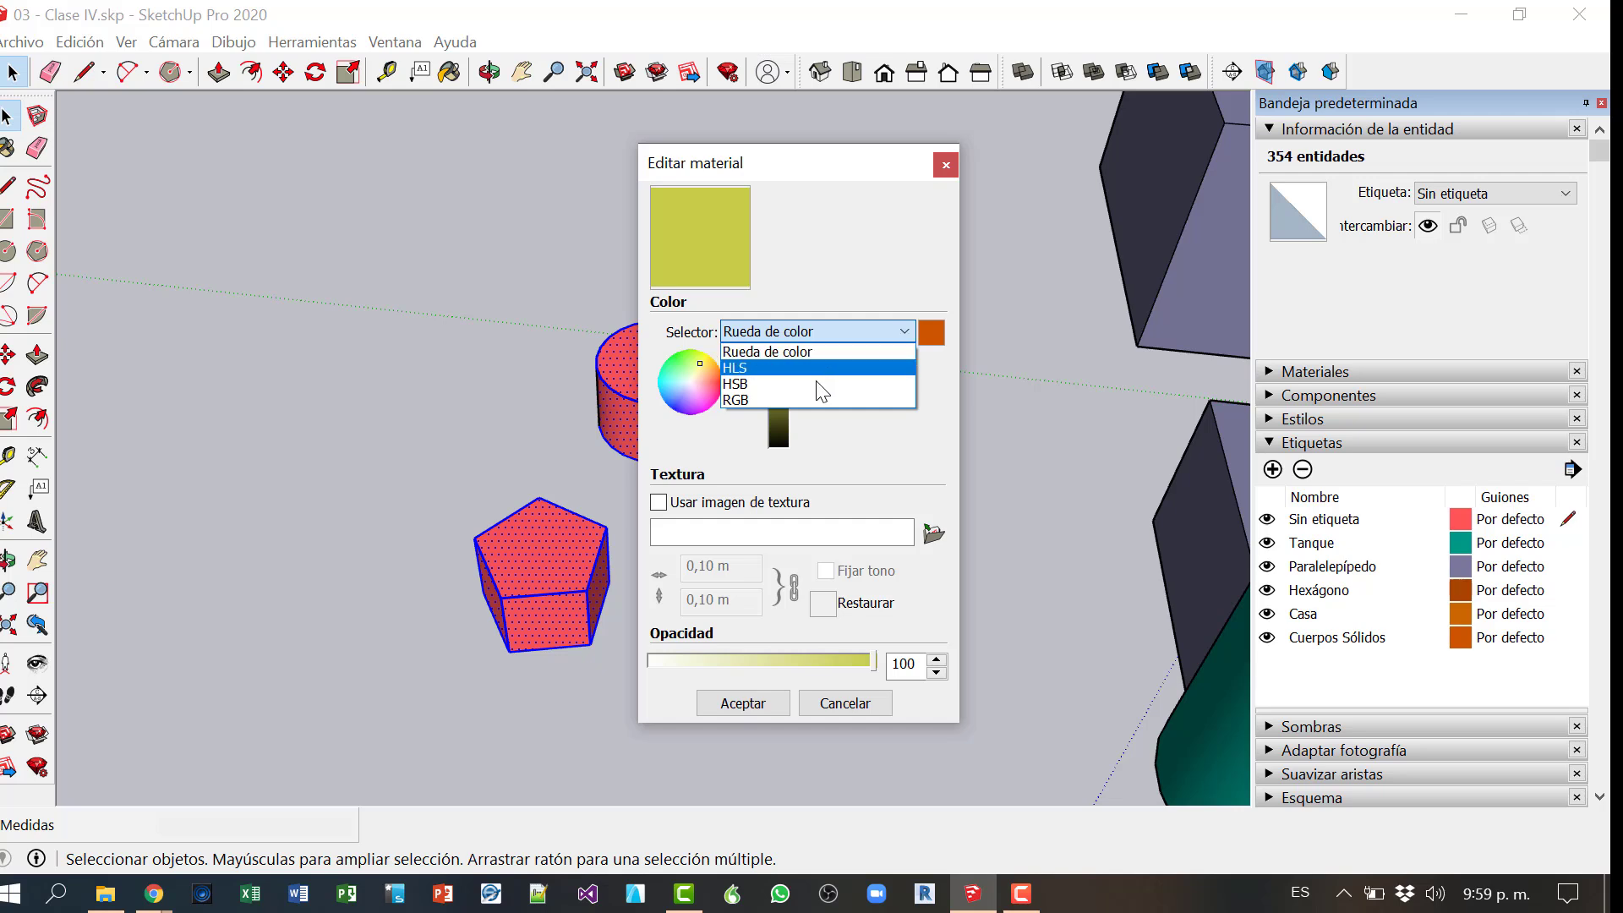
{"action": "left_click", "coordinate": [840, 428]}
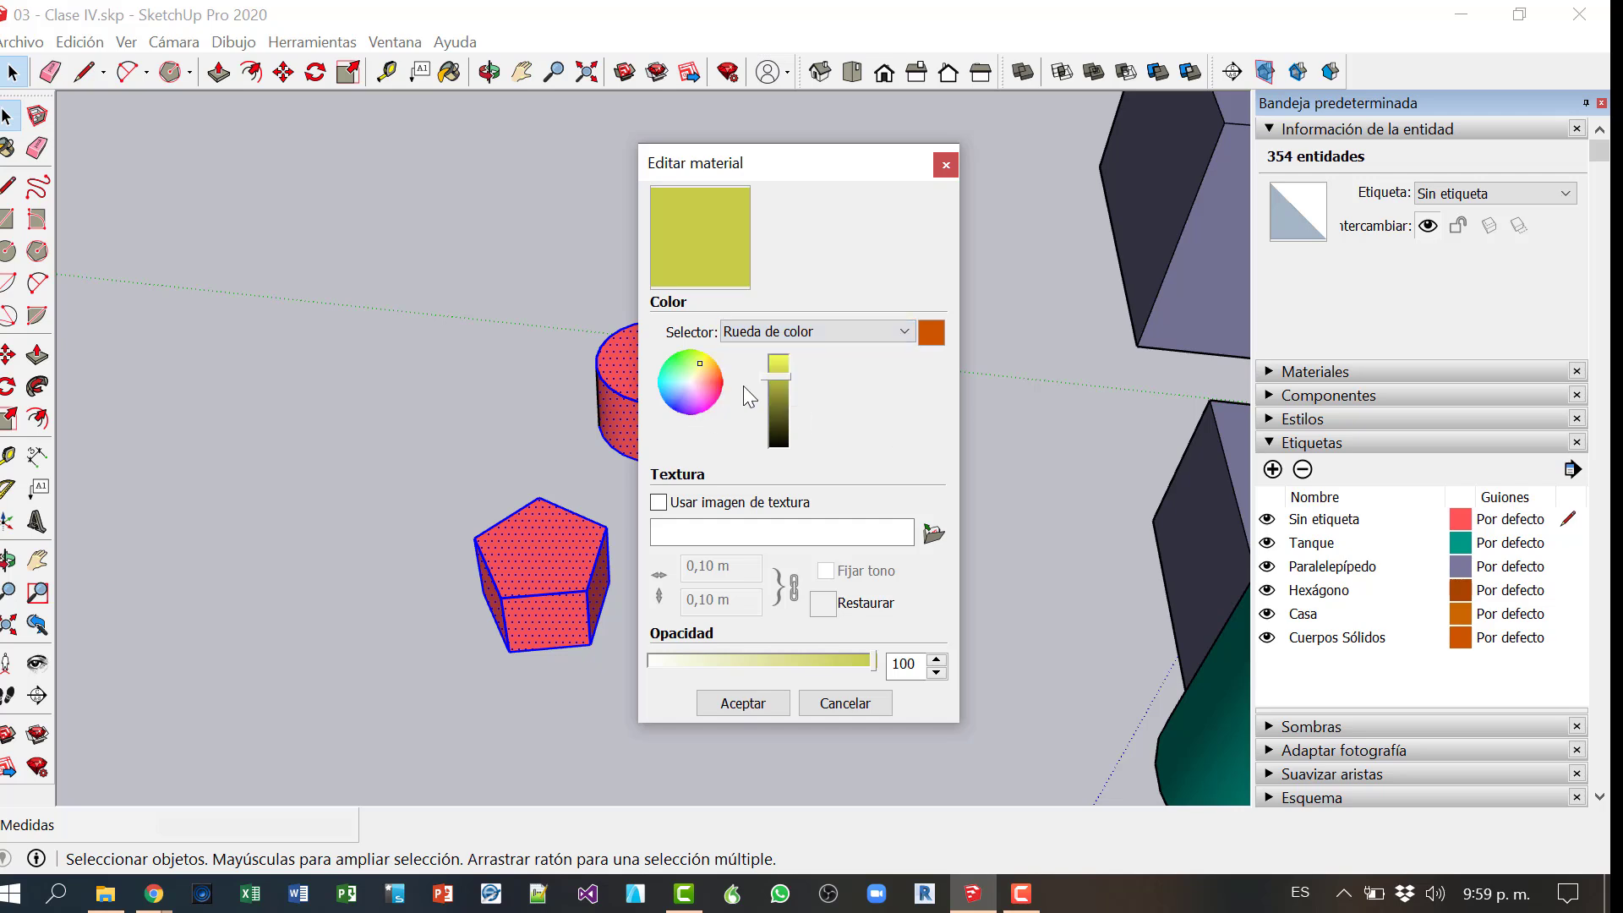
{"action": "left_click", "coordinate": [690, 381]}
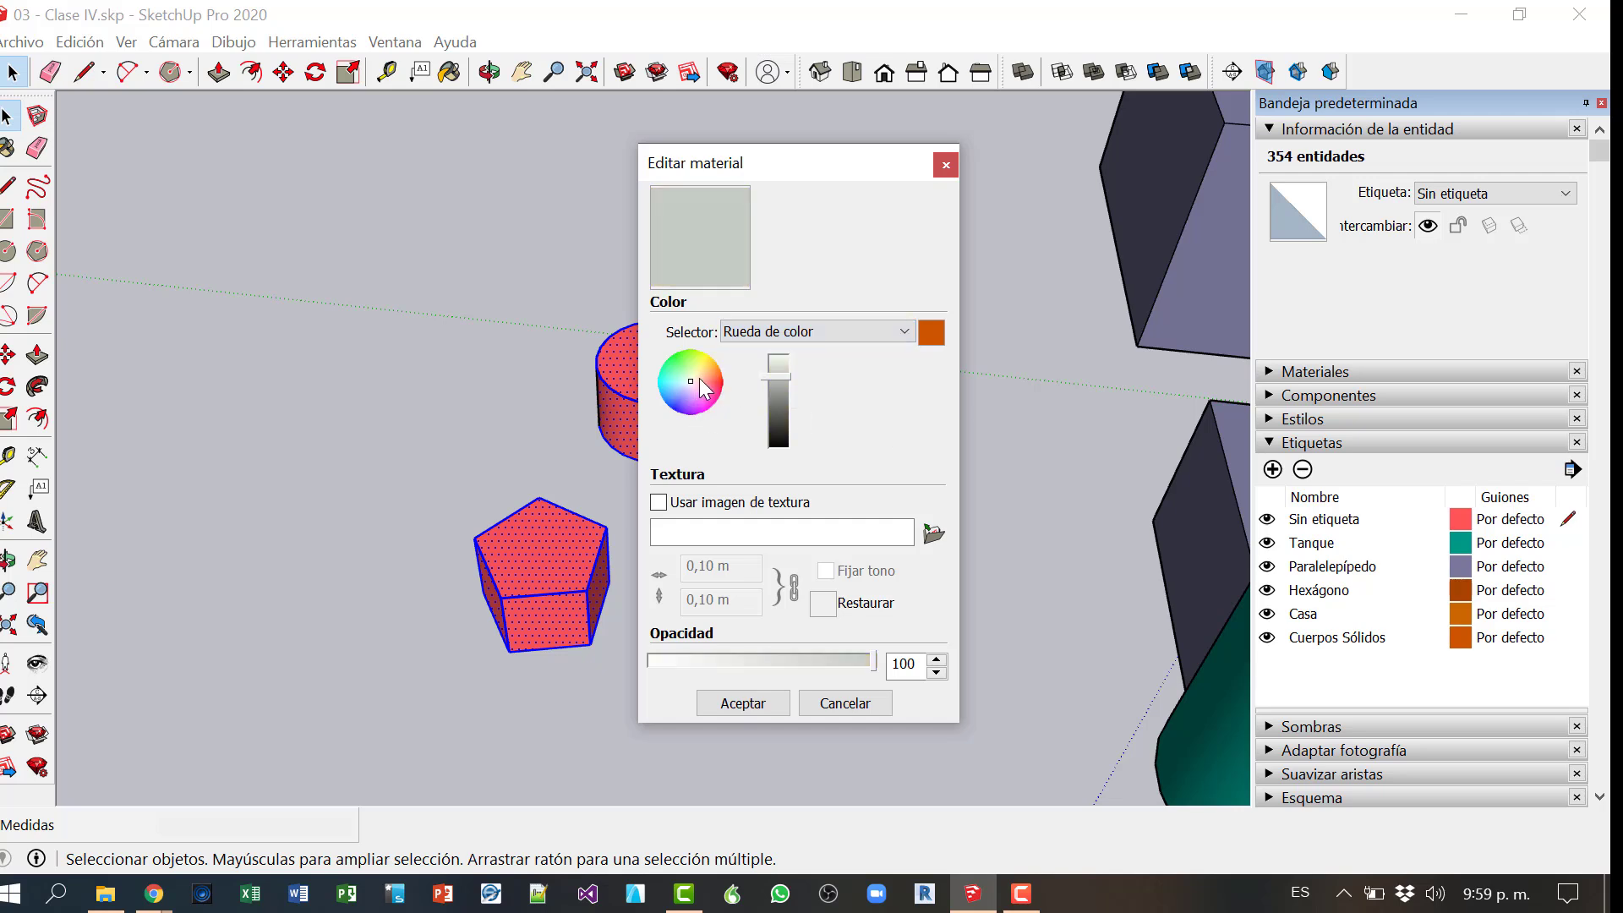
{"action": "left_click", "coordinate": [701, 380]}
{"action": "left_click", "coordinate": [705, 383]}
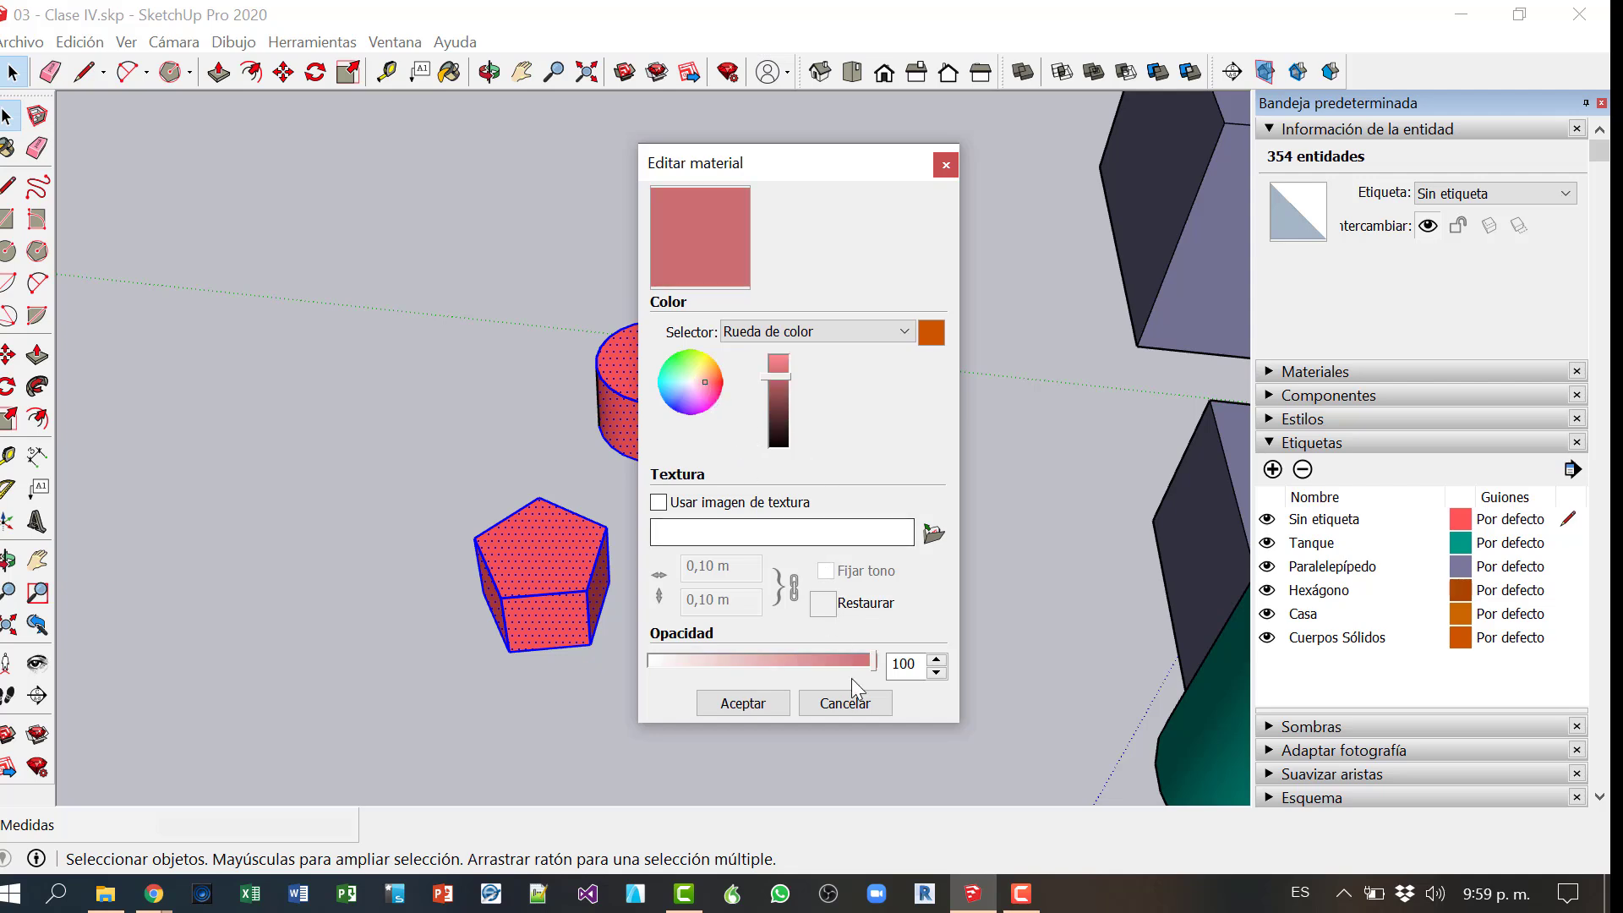
{"action": "left_click", "coordinate": [698, 366]}
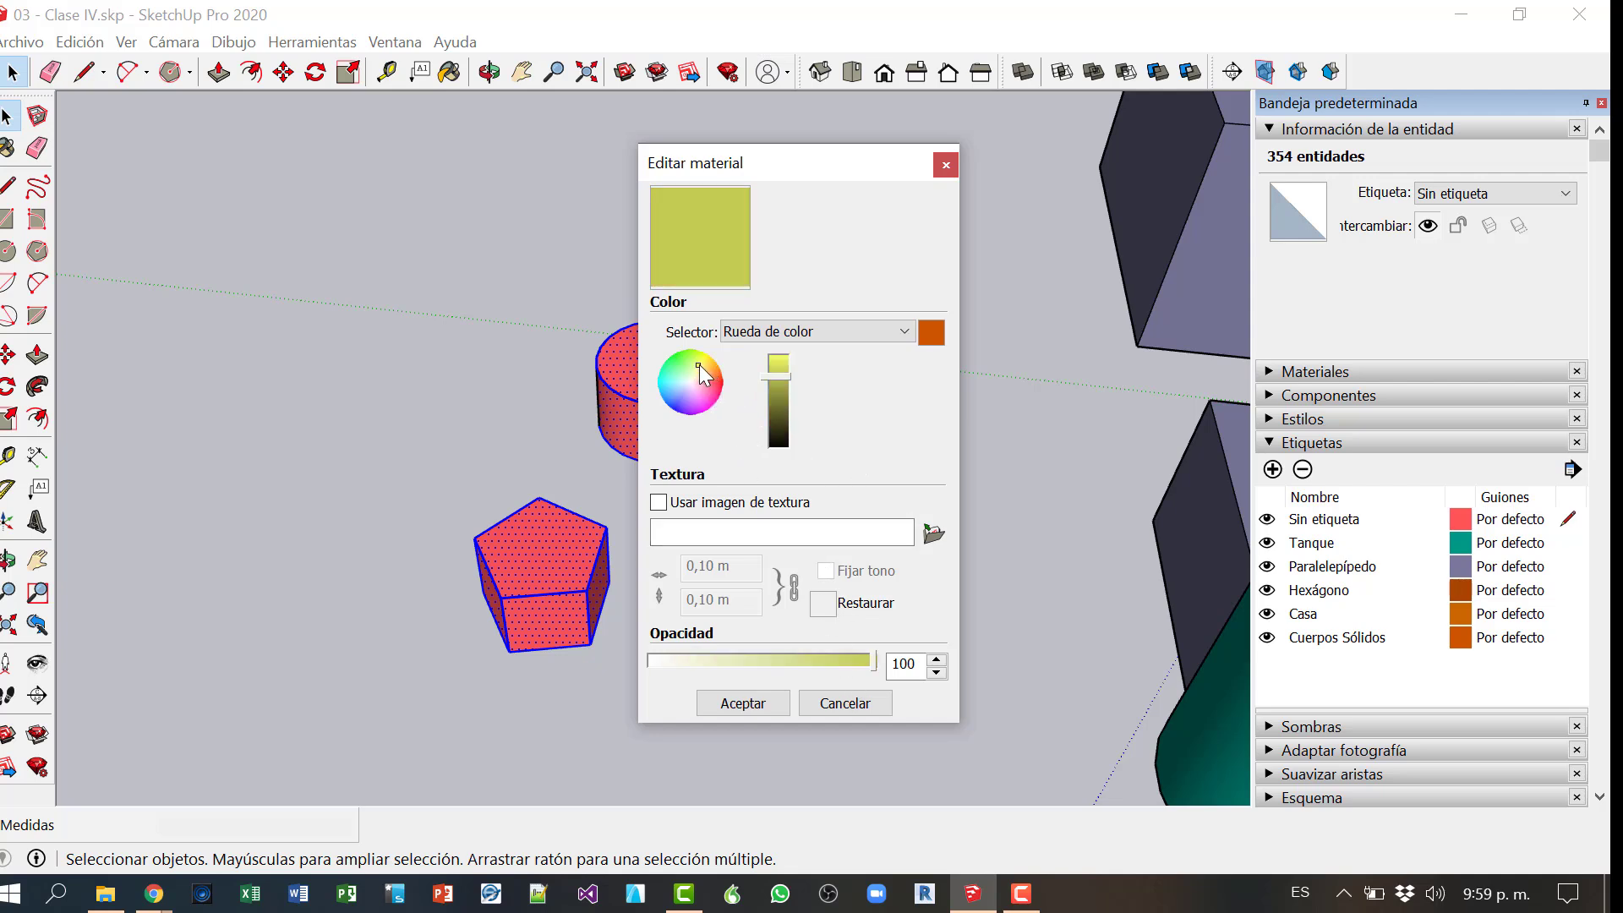
{"action": "left_click", "coordinate": [703, 357]}
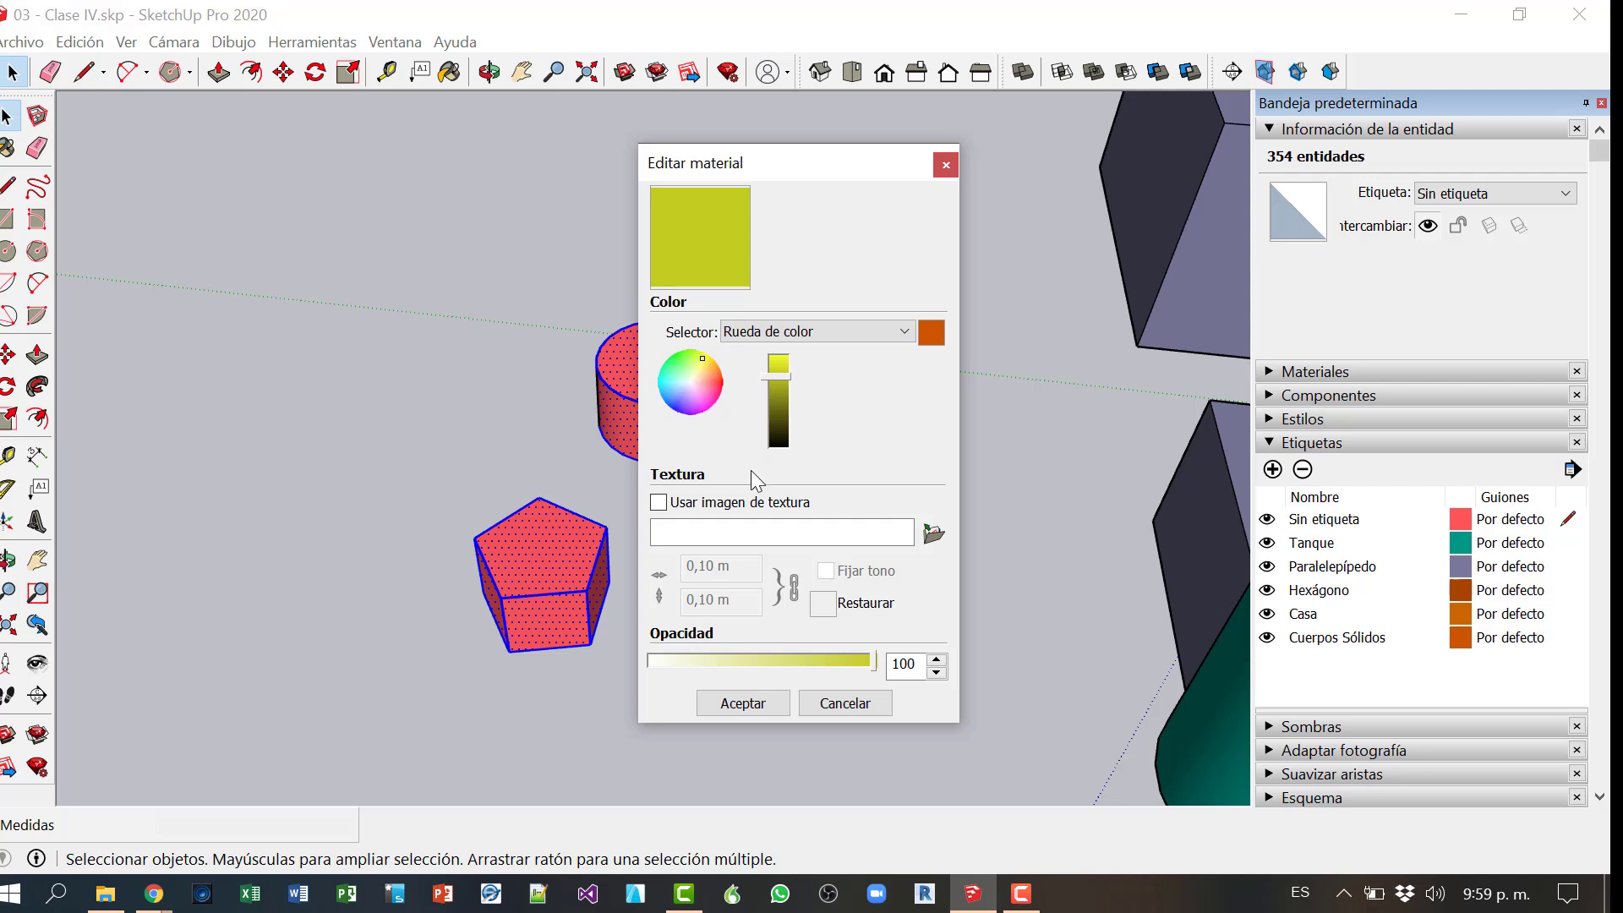
{"action": "left_click", "coordinate": [743, 703]}
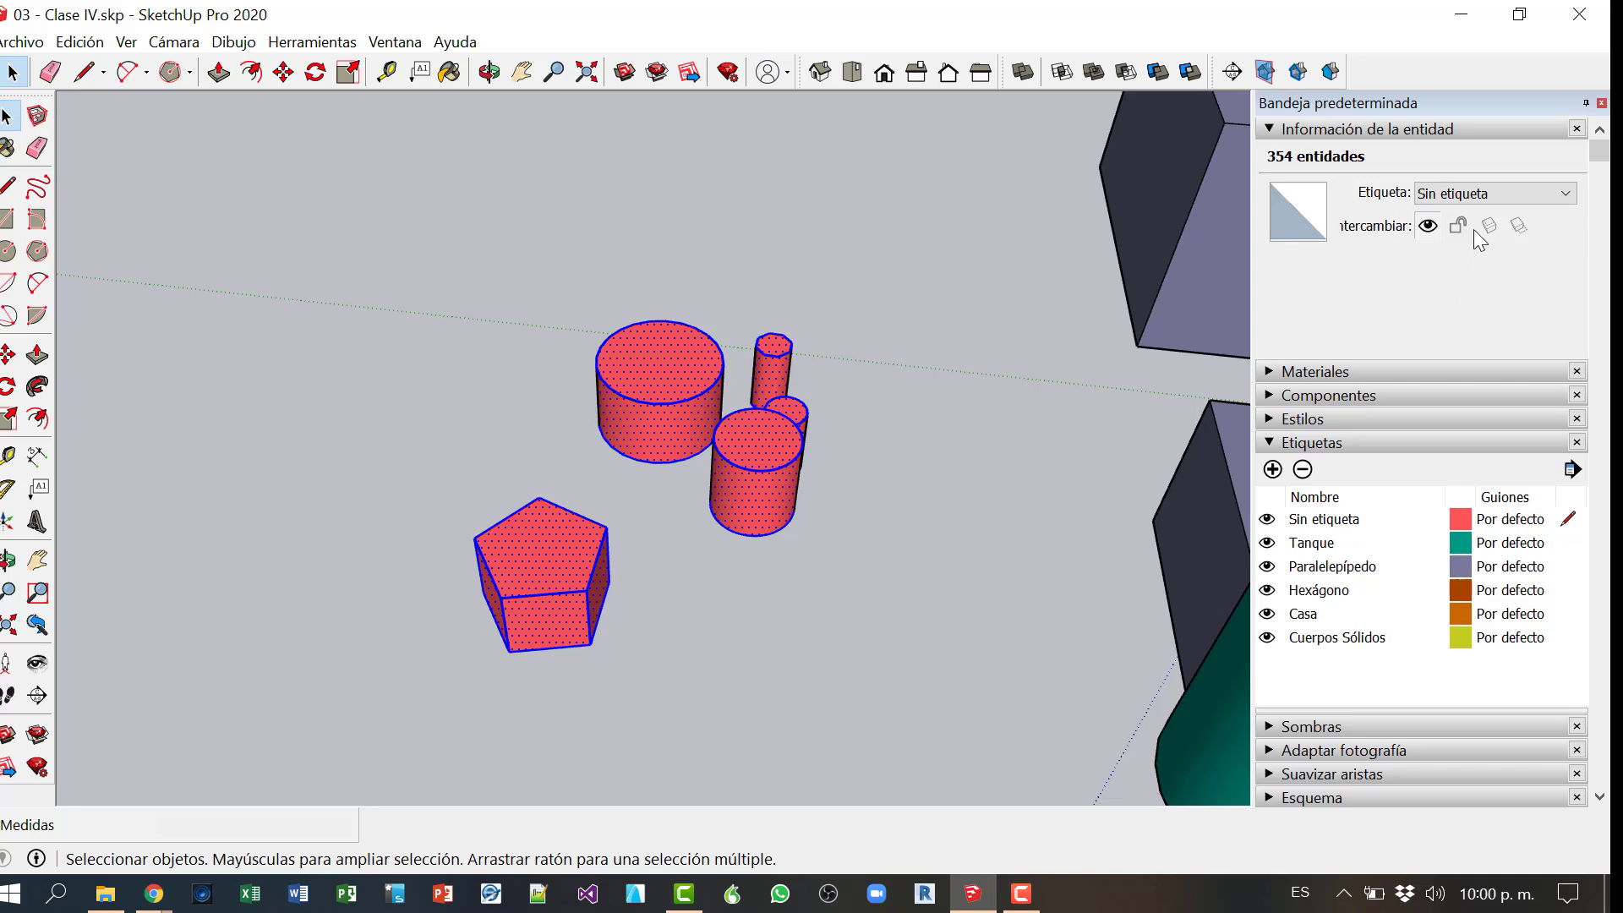
Step: Assign the selected pentagonal prism and cylinders to the Cuerpos Sólidos tag
{"action": "left_click", "coordinate": [1475, 196]}
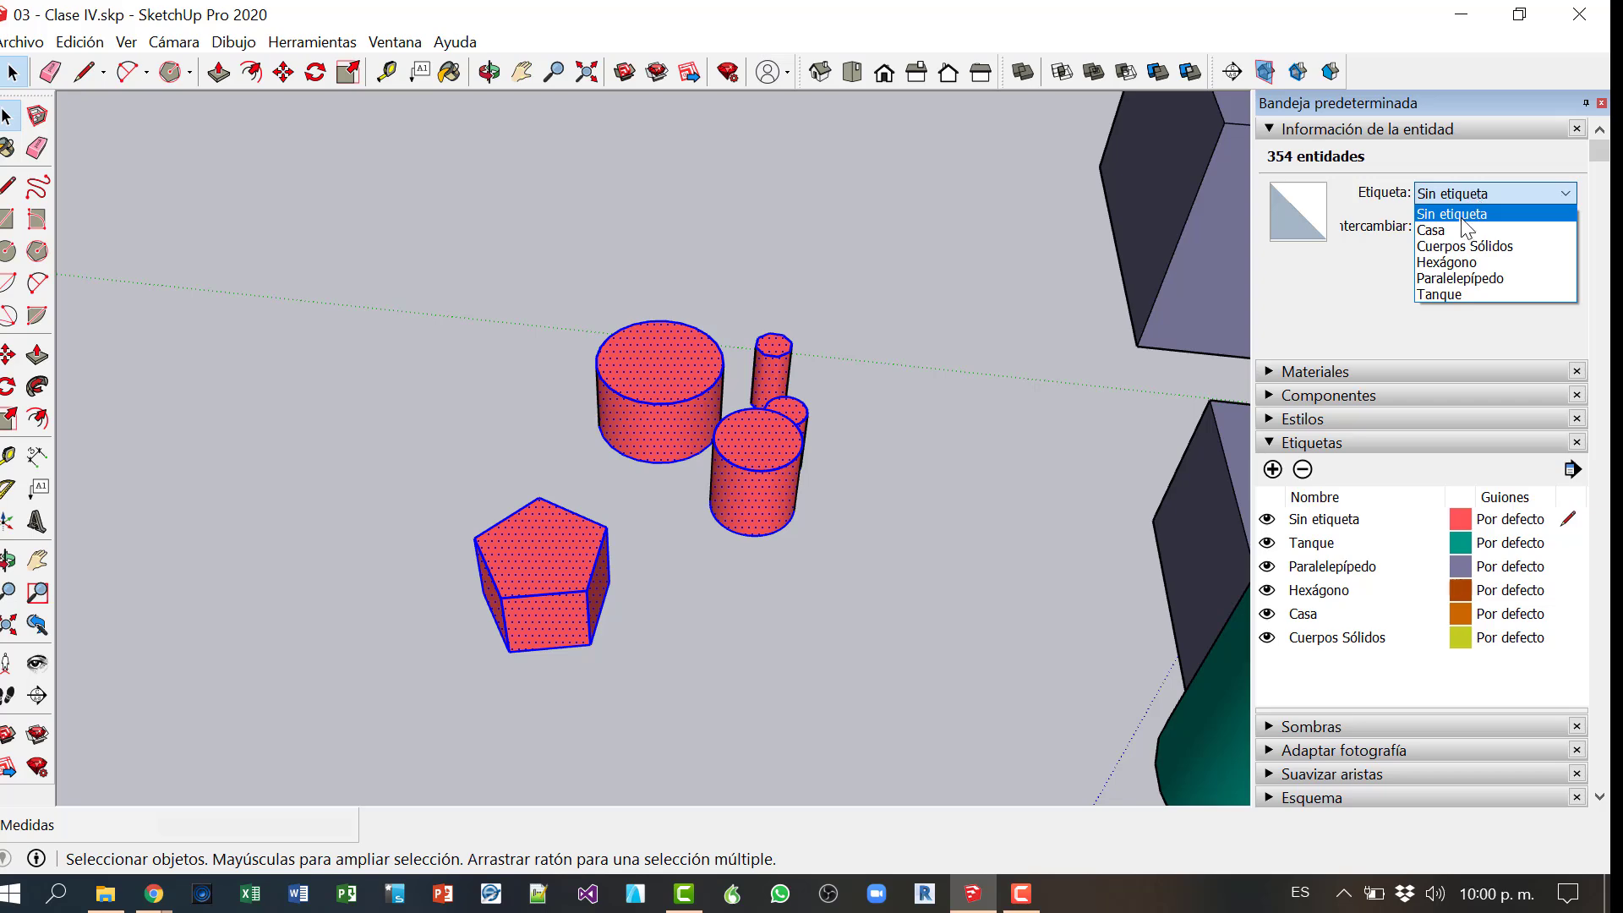
{"action": "left_click", "coordinate": [1465, 246]}
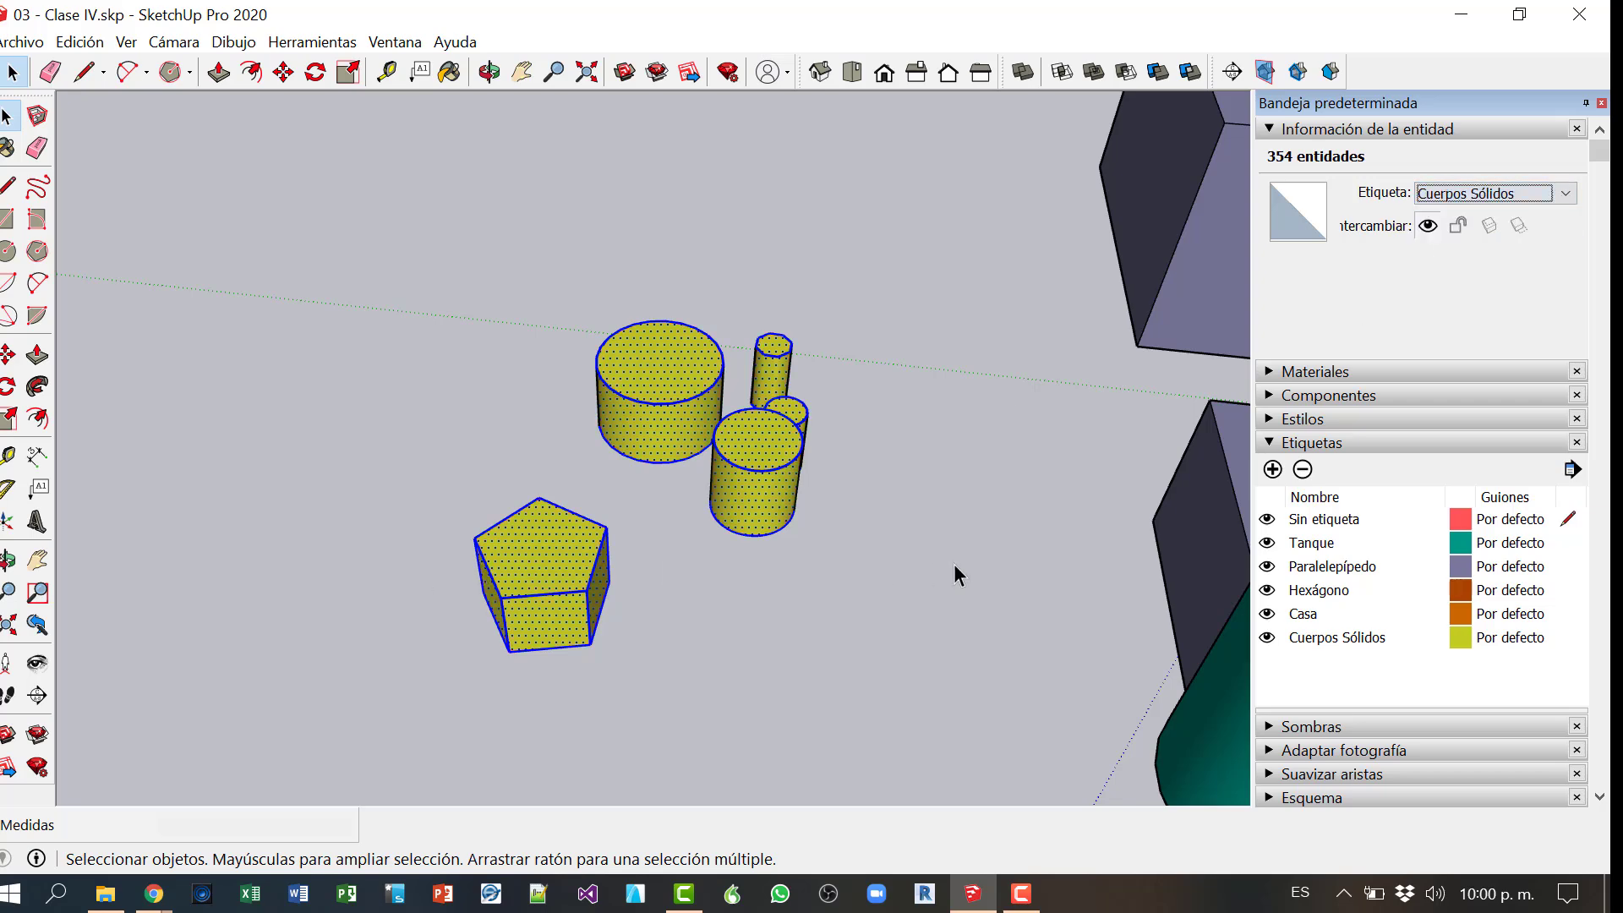
Step: Check the Cuerpos Sólidos tag by hiding it in the model and making it visible again
{"action": "scroll", "coordinate": [955, 570], "scroll_direction": "down", "scroll_amount": 5}
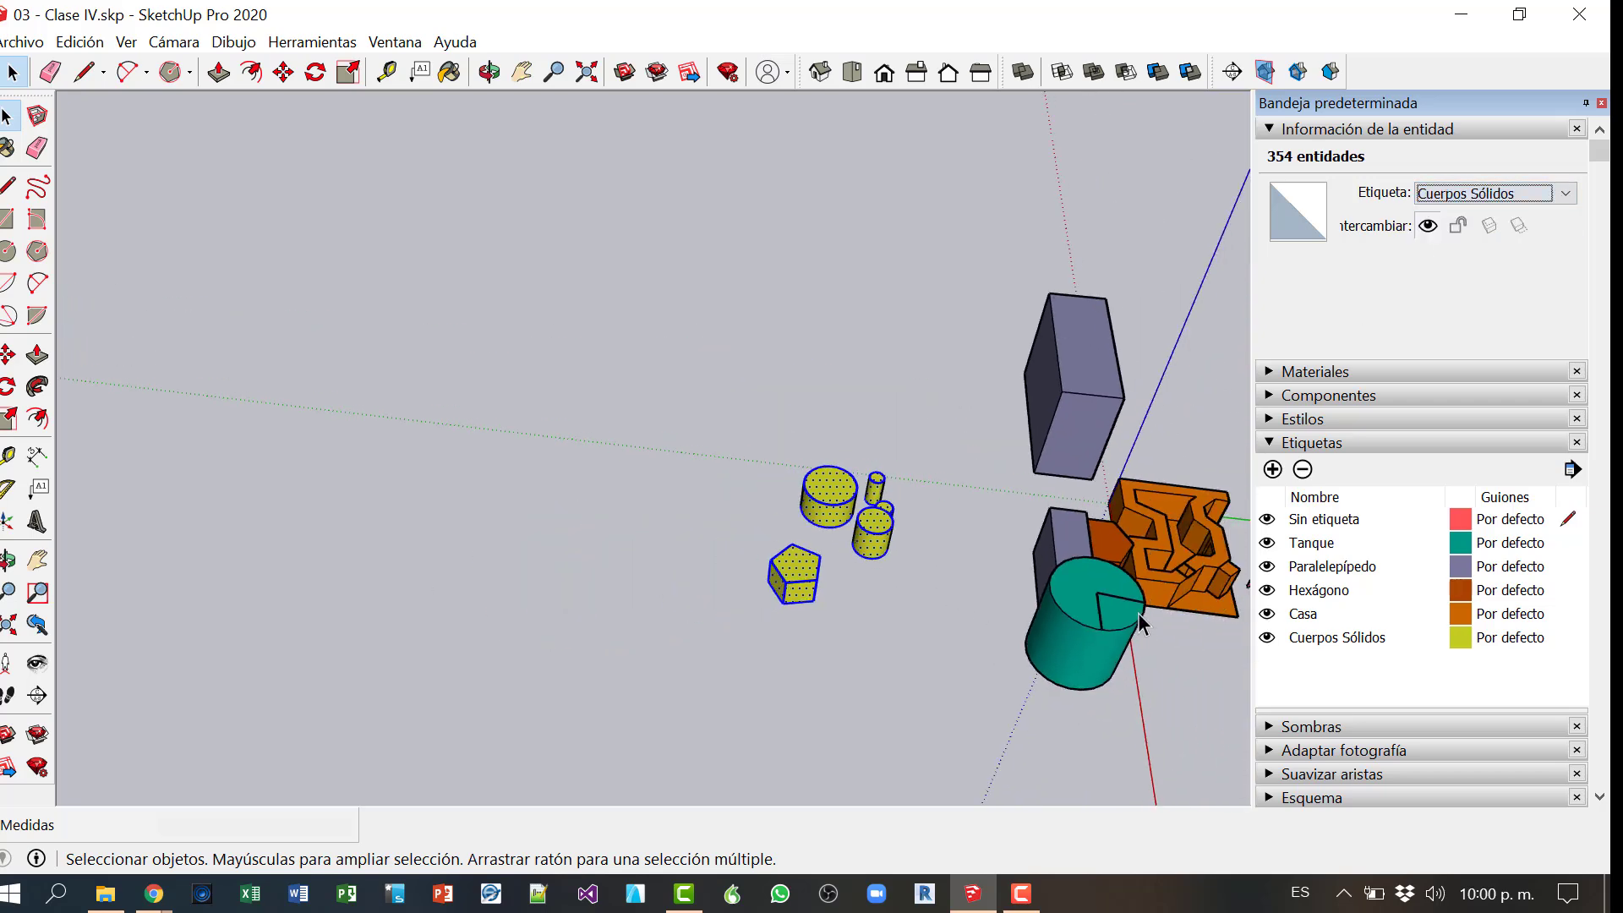
{"action": "left_click", "coordinate": [1267, 638]}
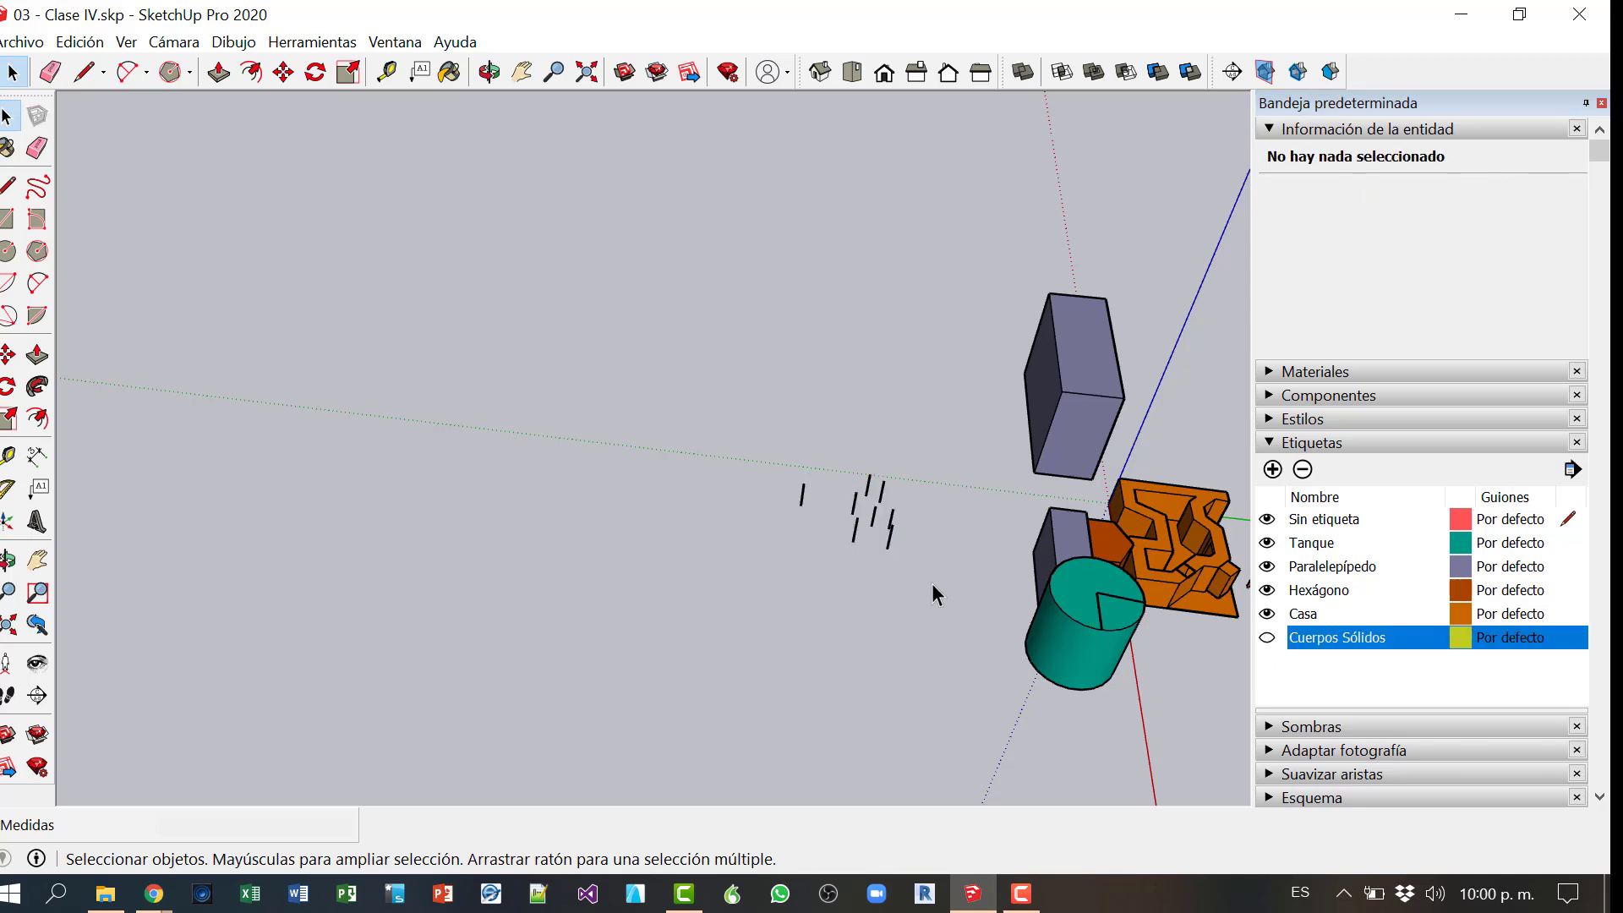
{"action": "middle_click_drag", "start_coordinate": [931, 583], "coordinate": [1072, 634]}
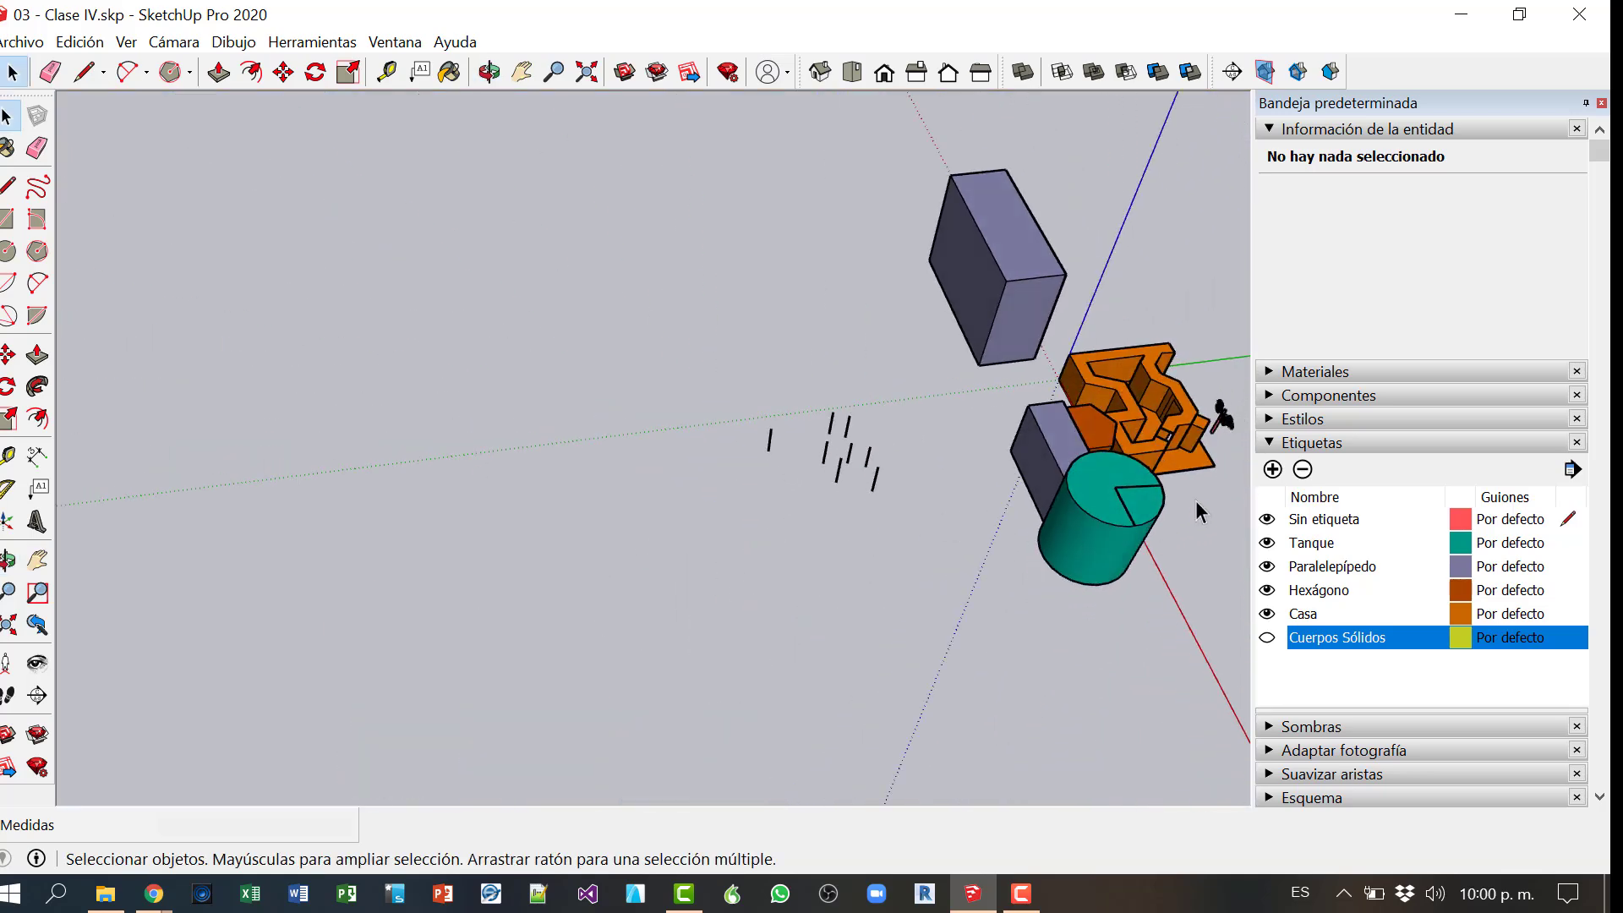
{"action": "left_click", "coordinate": [1267, 637]}
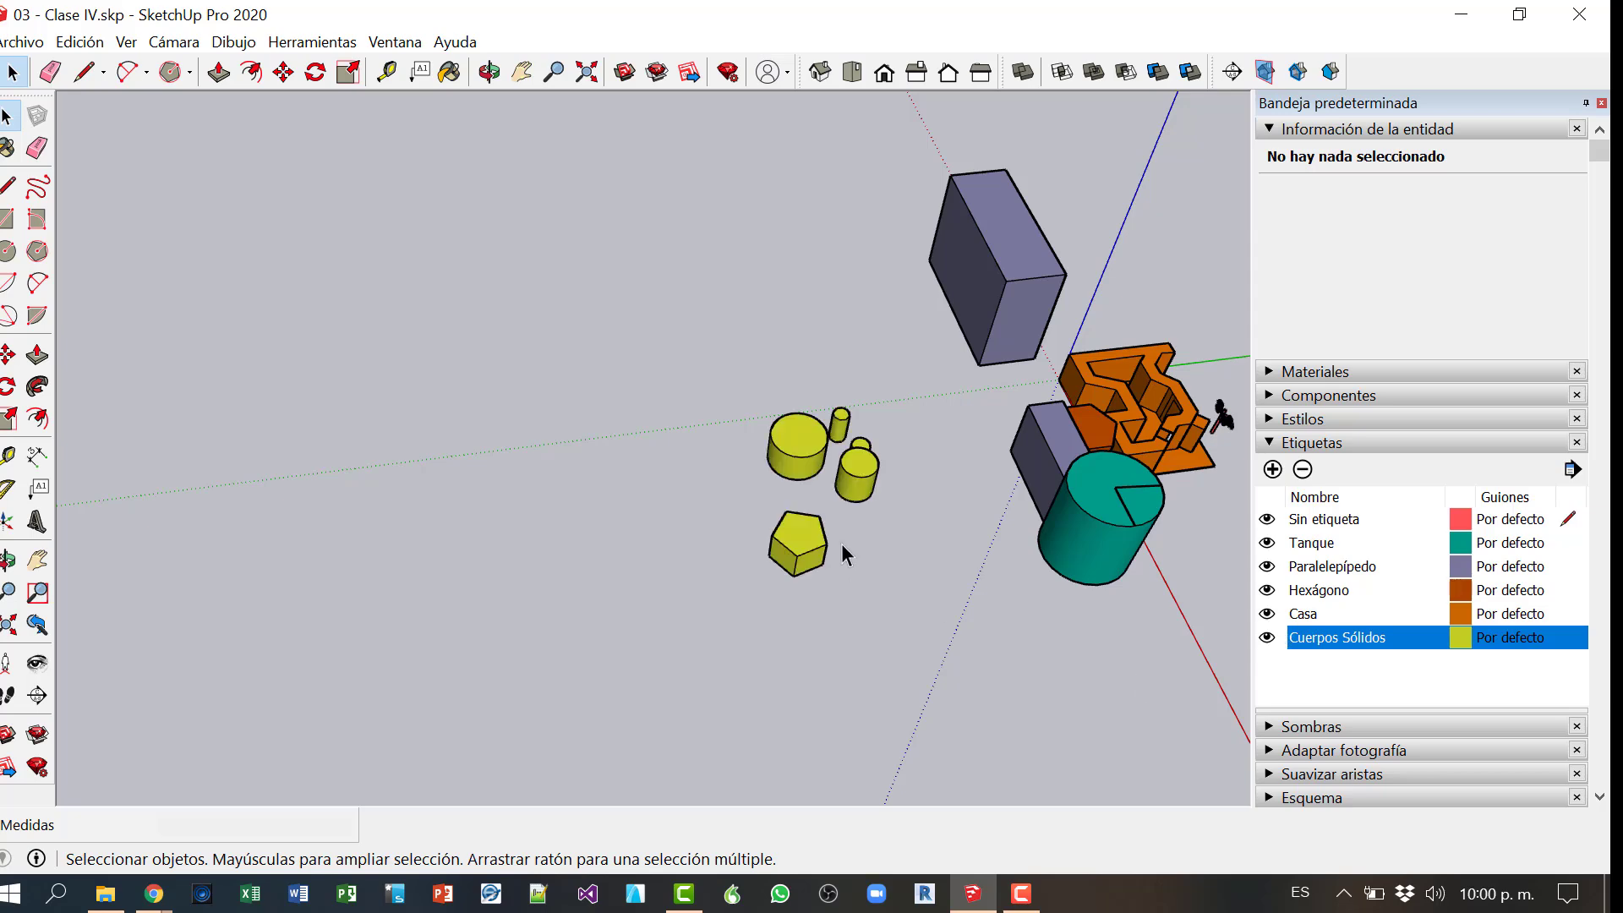
{"action": "middle_click_drag", "start_coordinate": [846, 553], "coordinate": [1007, 569]}
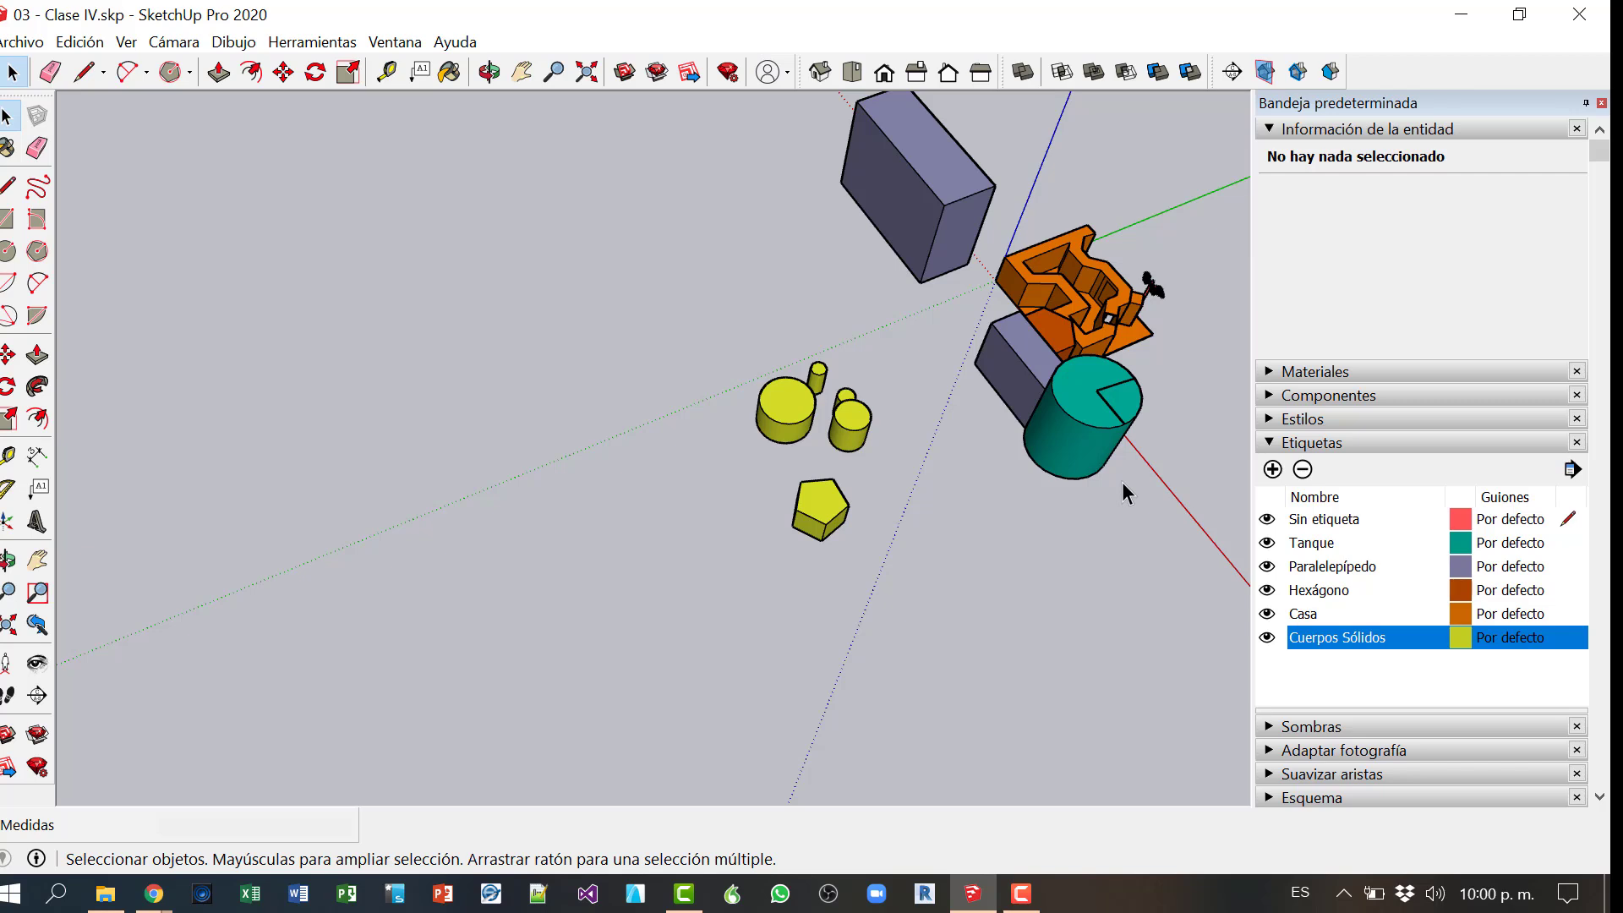